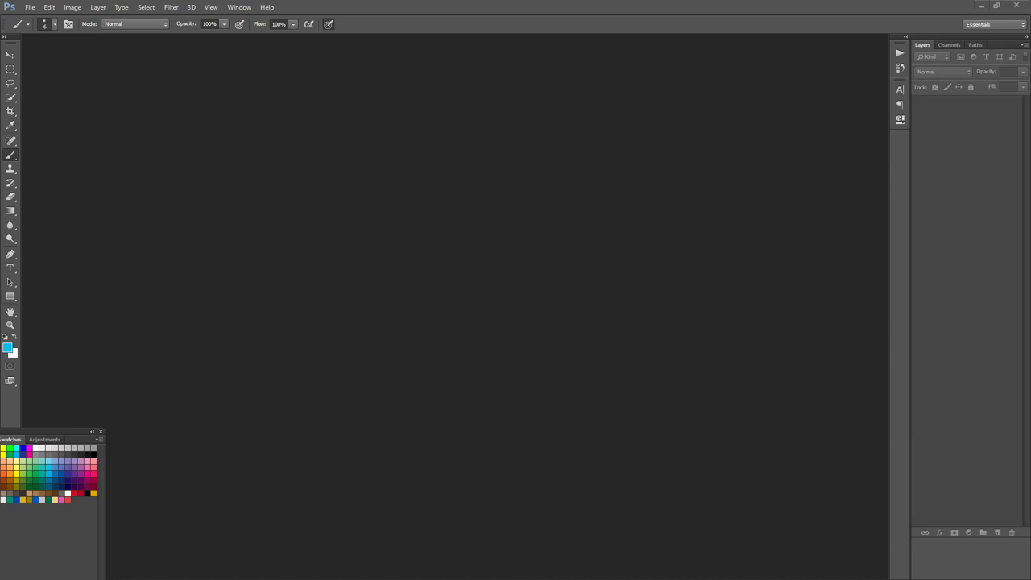
- Open the Vade Mecum Game Art PDF from File Explorer and reduce its zoom to 125% at the Q1 course list
key(super+e)
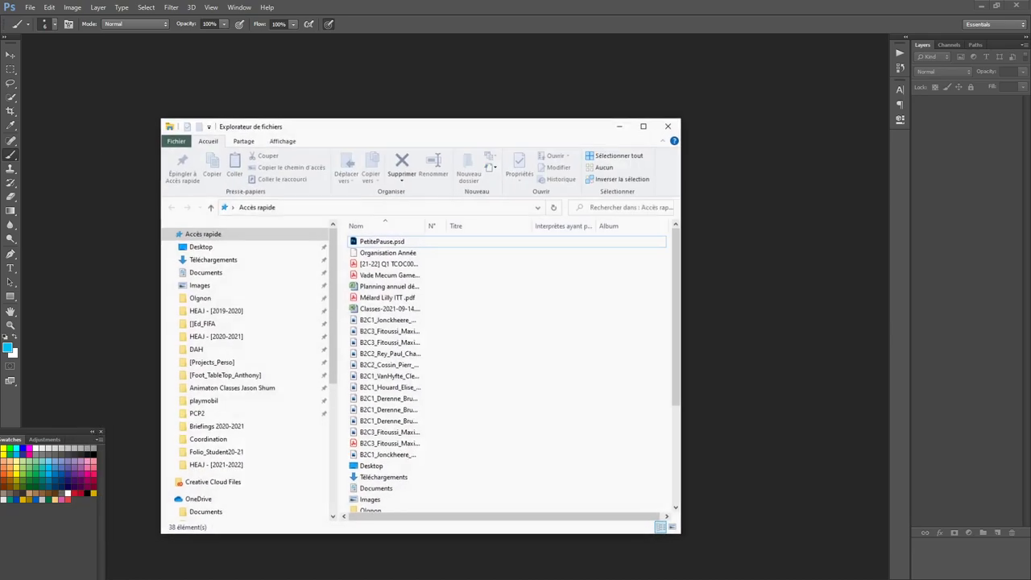
double_click(388, 274)
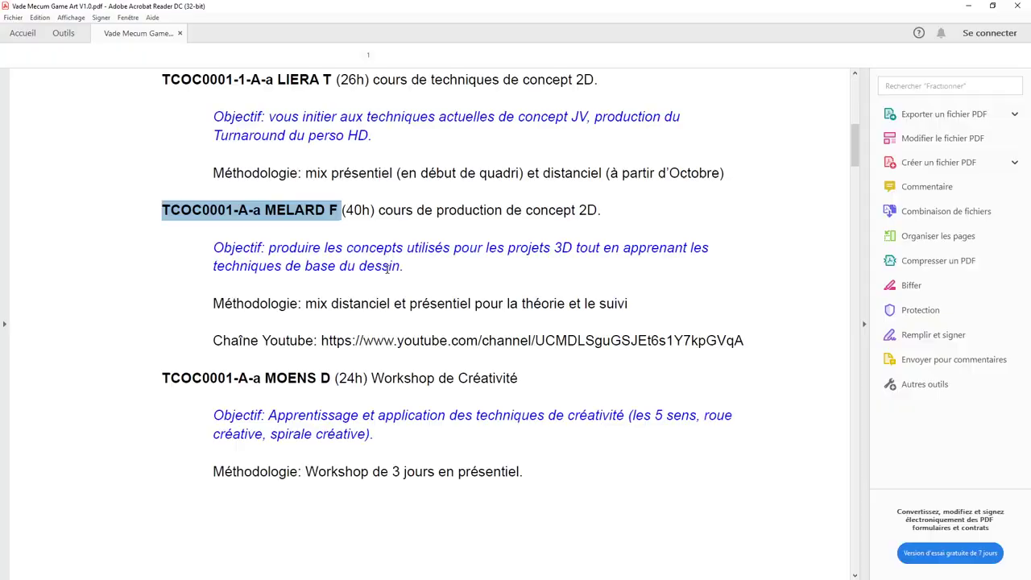
click(435, 161)
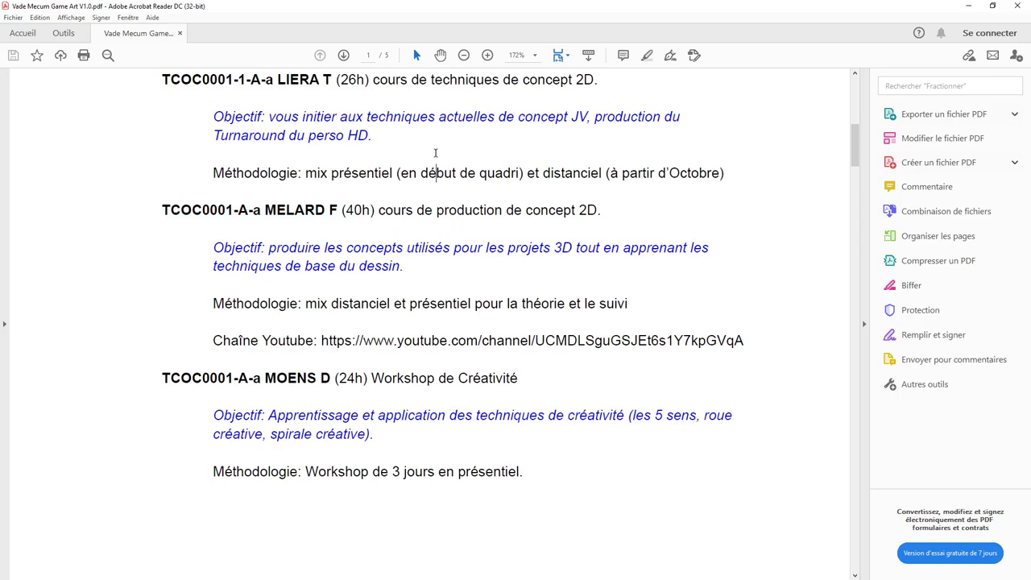
scroll(436, 157, down, 3)
ctrl+scroll(439, 156, down, 2)
scroll(438, 156, up, 9)
scroll(436, 153, down, 2)
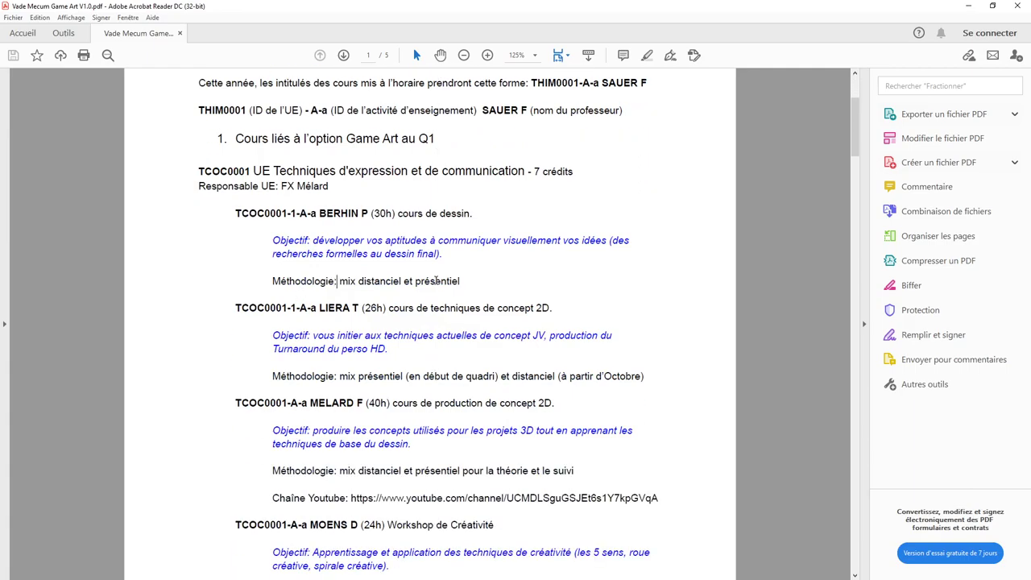
- Review the teaching methods of the TCOC0001 courses, highlighting the mentions of distance learning and the three-day workshop
scroll(336, 281, down, 1)
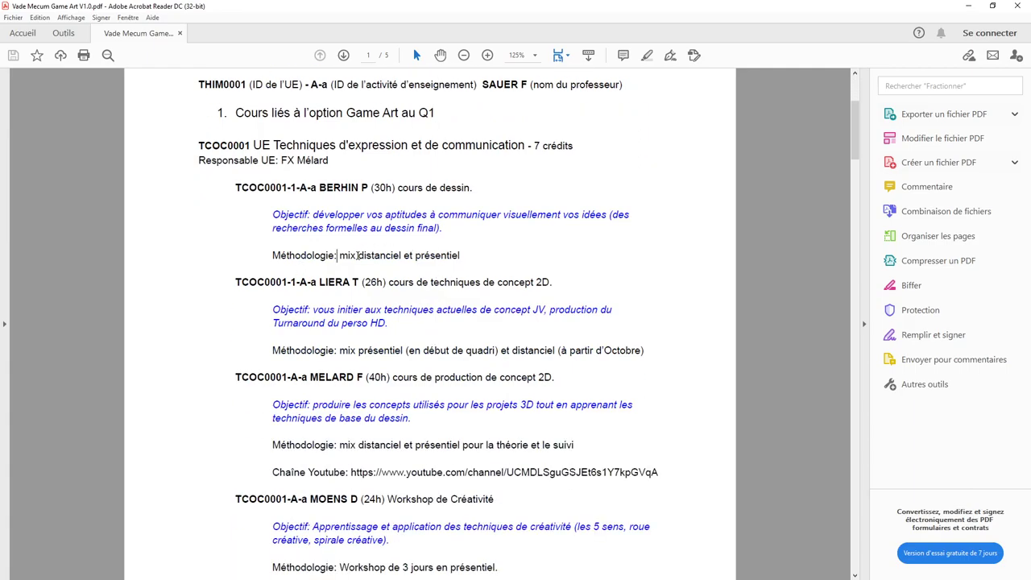
drag(358, 255, 414, 255)
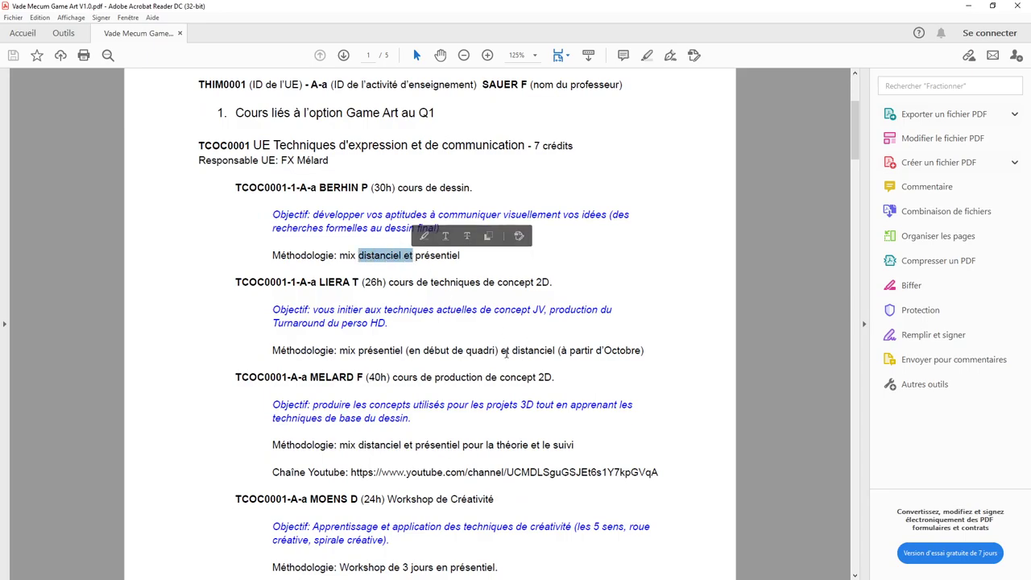
drag(510, 351, 556, 350)
scroll(468, 348, down, 2)
drag(357, 394, 401, 393)
scroll(397, 383, down, 5)
scroll(397, 382, down, 3)
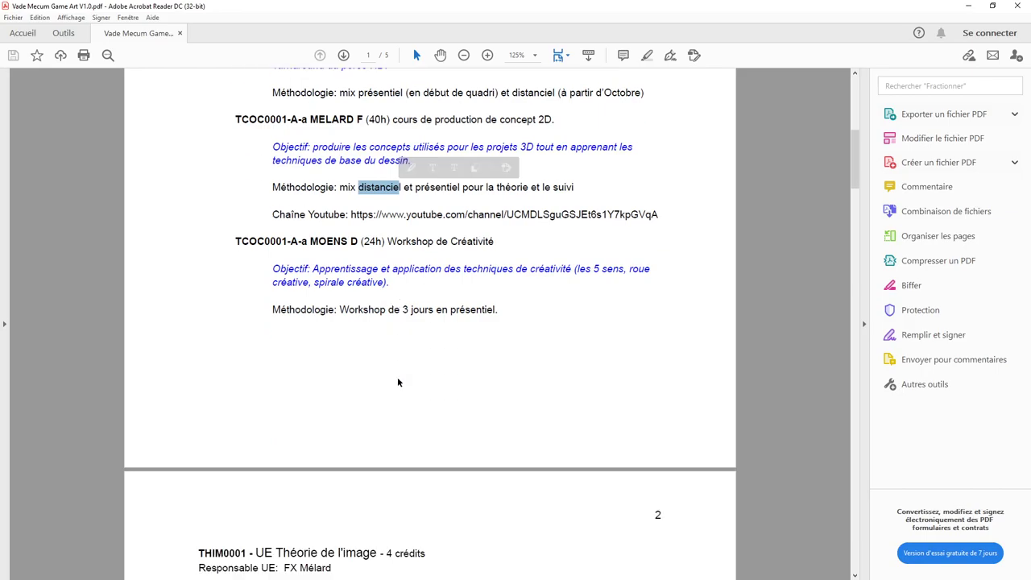
scroll(397, 381, down, 5)
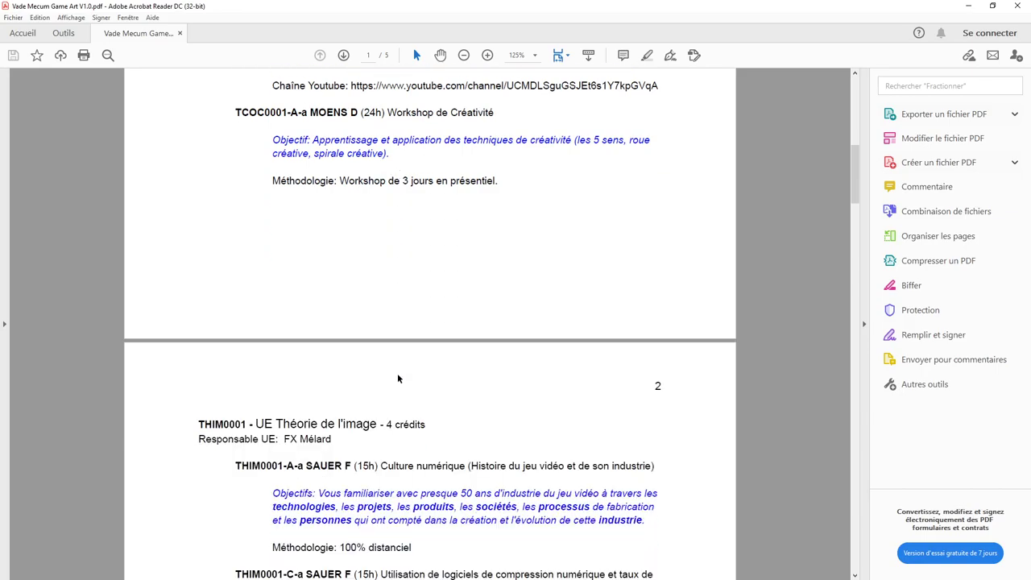
mouse_move(400, 181)
mouse_down()
mouse_move(349, 181)
mouse_move(409, 182)
mouse_up()
scroll(376, 237, down, 3)
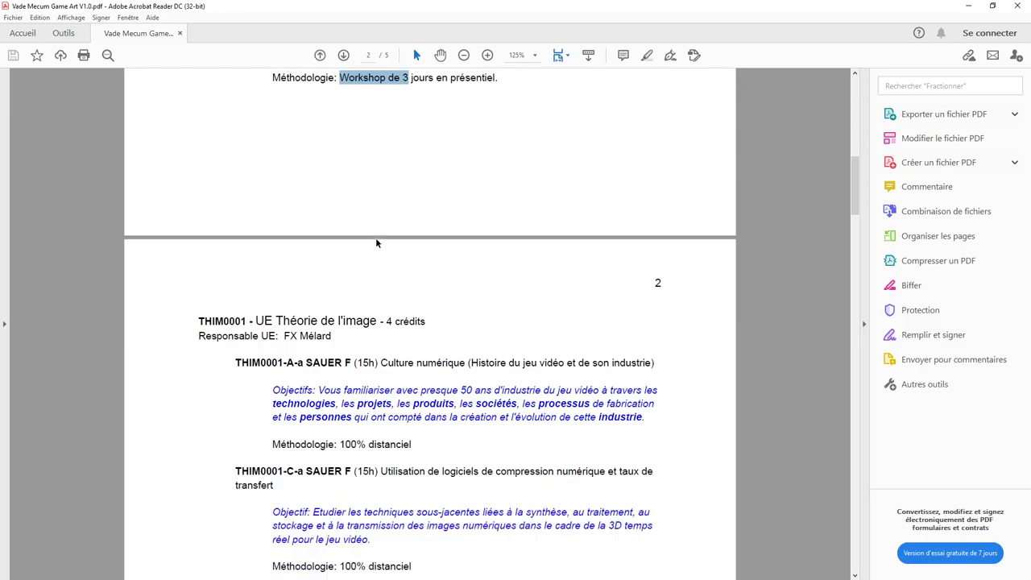
- Review the THIM0001 and TPIC0001 teaching methods on page 2, highlighting "Présentiel uniquement" for the sculpture and sound design courses
scroll(386, 282, down, 2)
scroll(391, 403, down, 1)
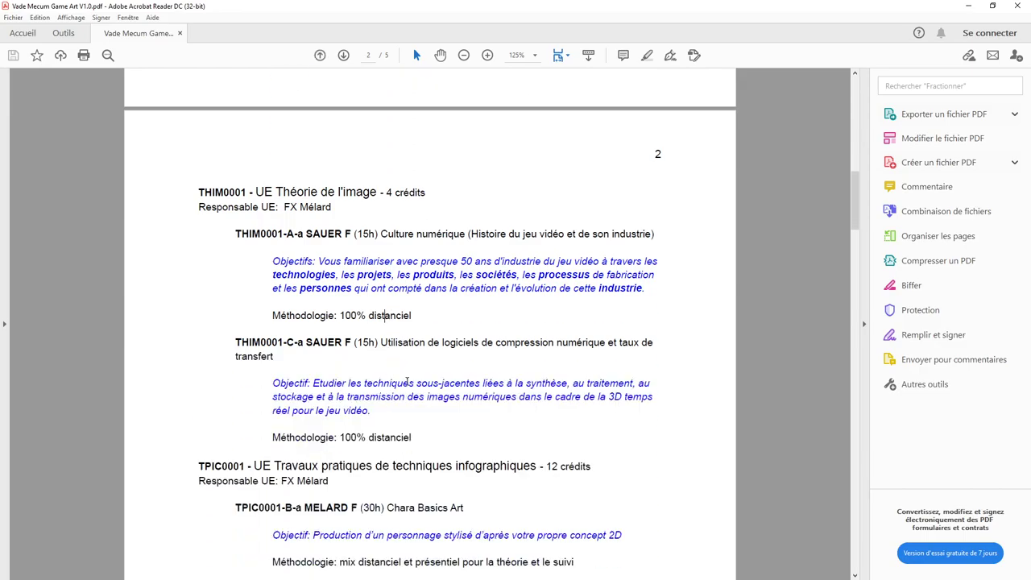
scroll(406, 381, down, 3)
scroll(338, 453, down, 1)
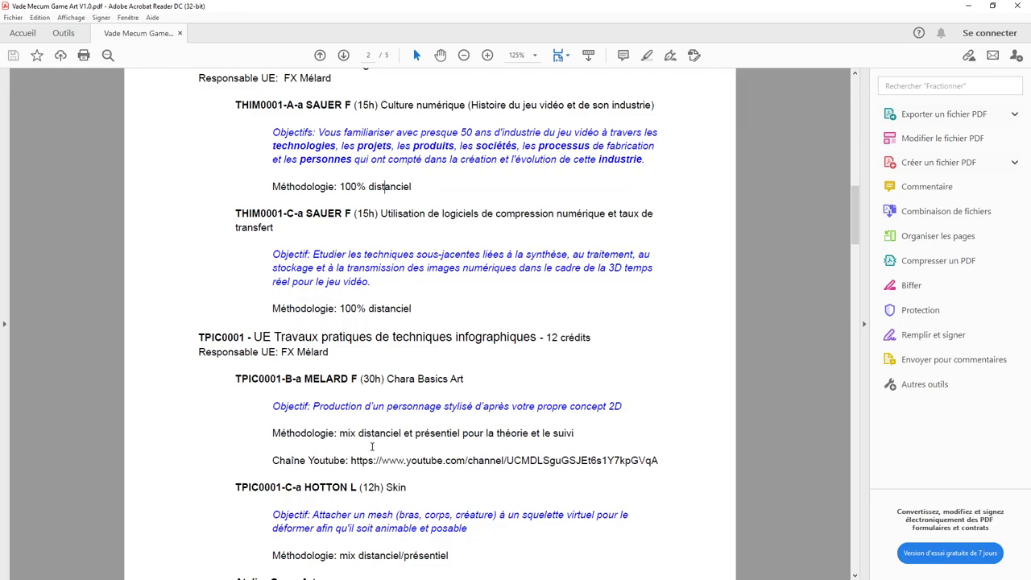
scroll(372, 446, down, 2)
scroll(336, 470, down, 2)
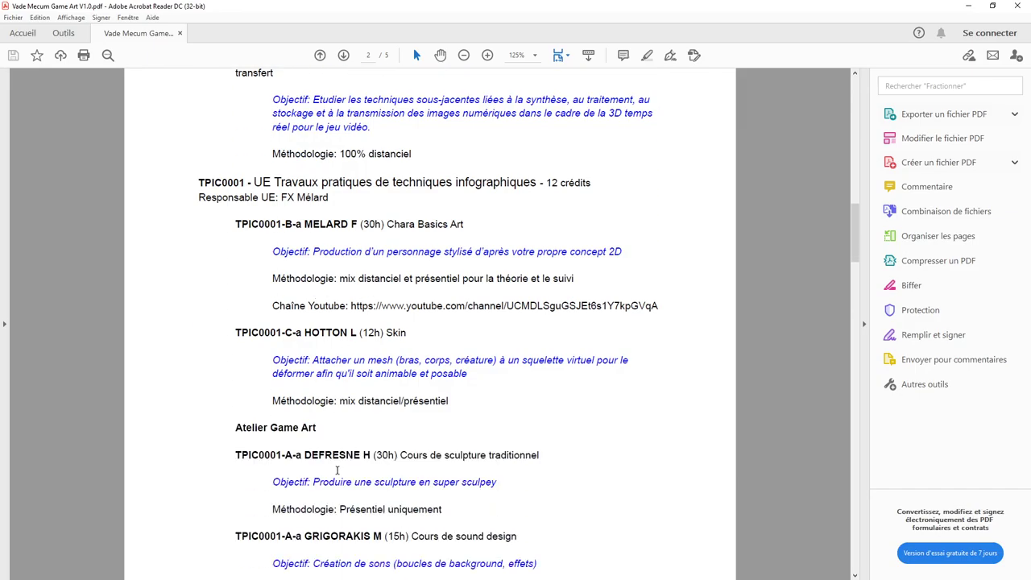
scroll(337, 470, down, 1)
drag(340, 483, 442, 490)
scroll(410, 472, down, 2)
drag(340, 488, 443, 488)
scroll(418, 486, down, 3)
scroll(418, 486, down, 3)
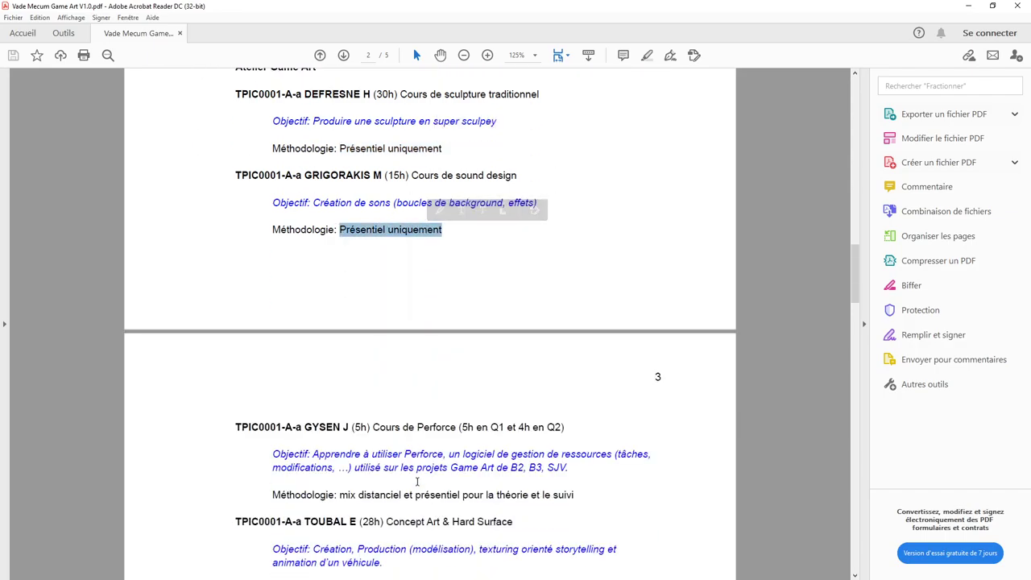
- Examine the remaining TPIC0001 and ENPR0001 courses on page 3 and return to the start of page 2
scroll(368, 508, down, 3)
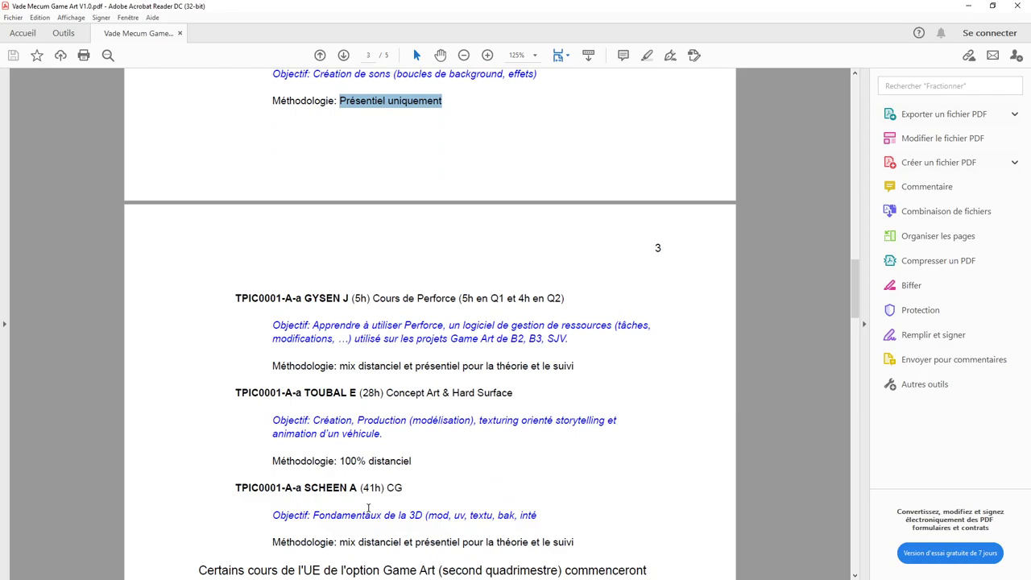
scroll(368, 508, down, 5)
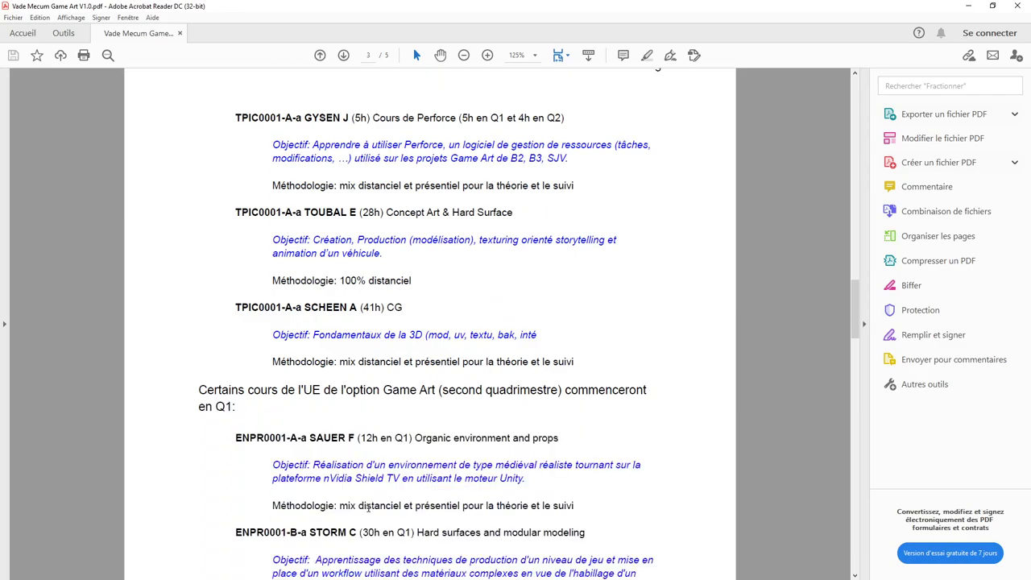
scroll(369, 509, down, 1)
scroll(369, 507, up, 7)
scroll(371, 504, up, 15)
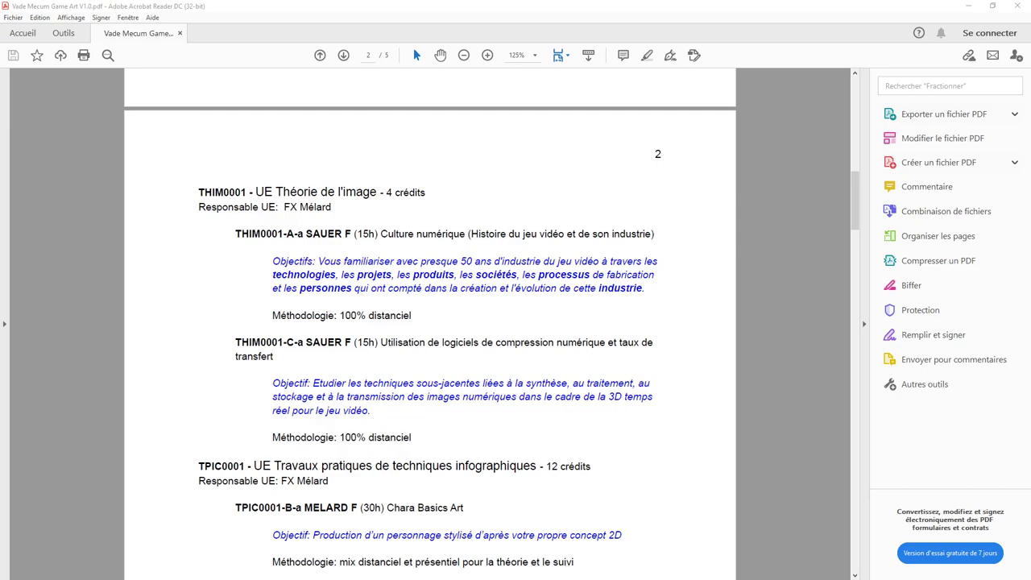
key(alt+Tab)
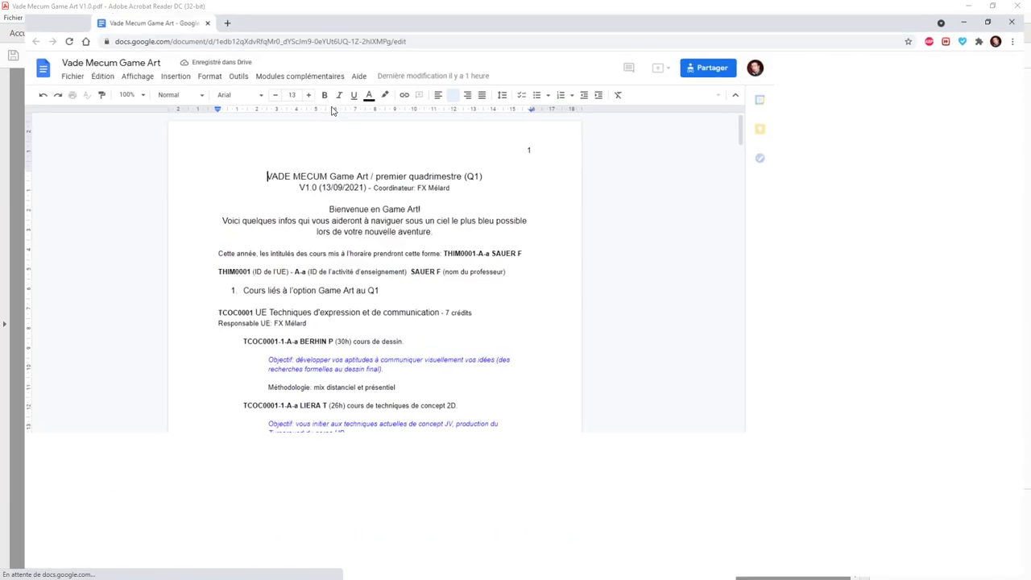
scroll(389, 381, down, 20)
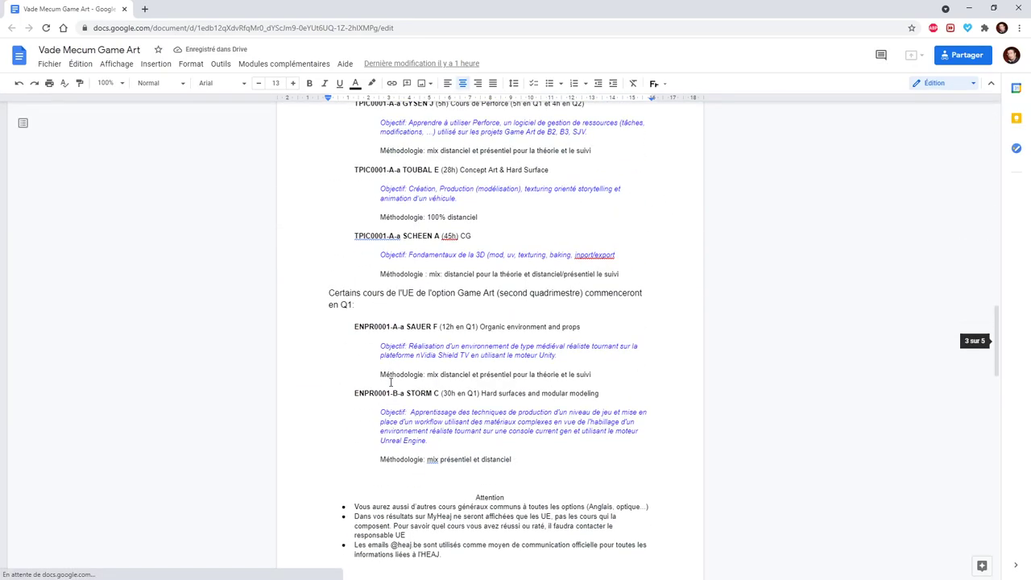
scroll(390, 381, down, 4)
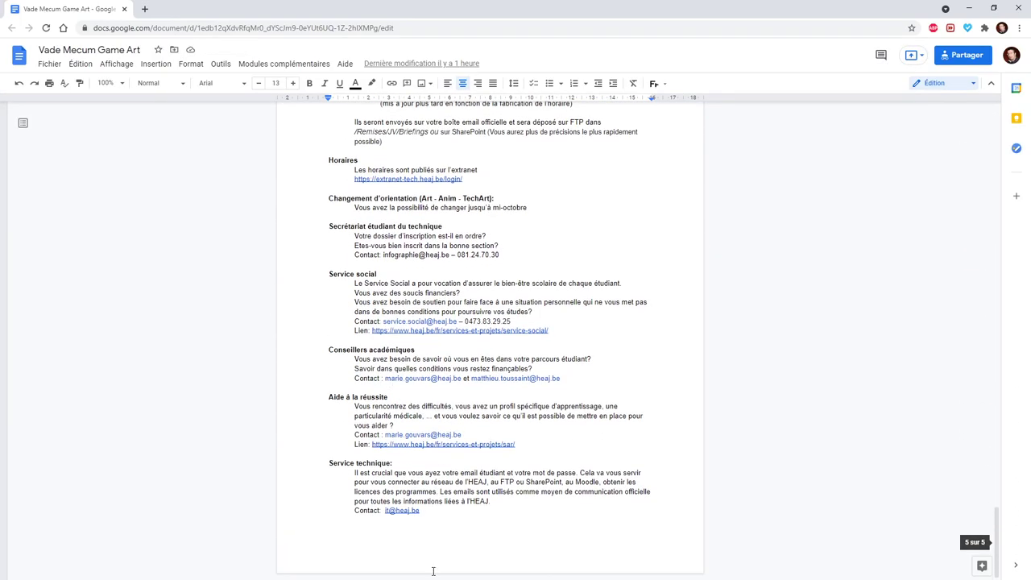
click(409, 535)
click(451, 510)
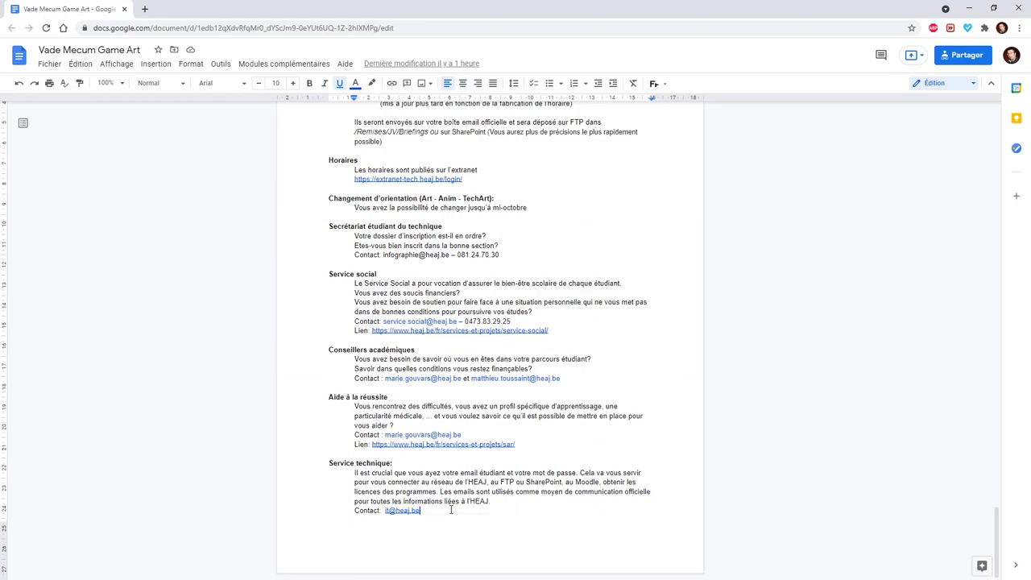
key(ctrl+Return)
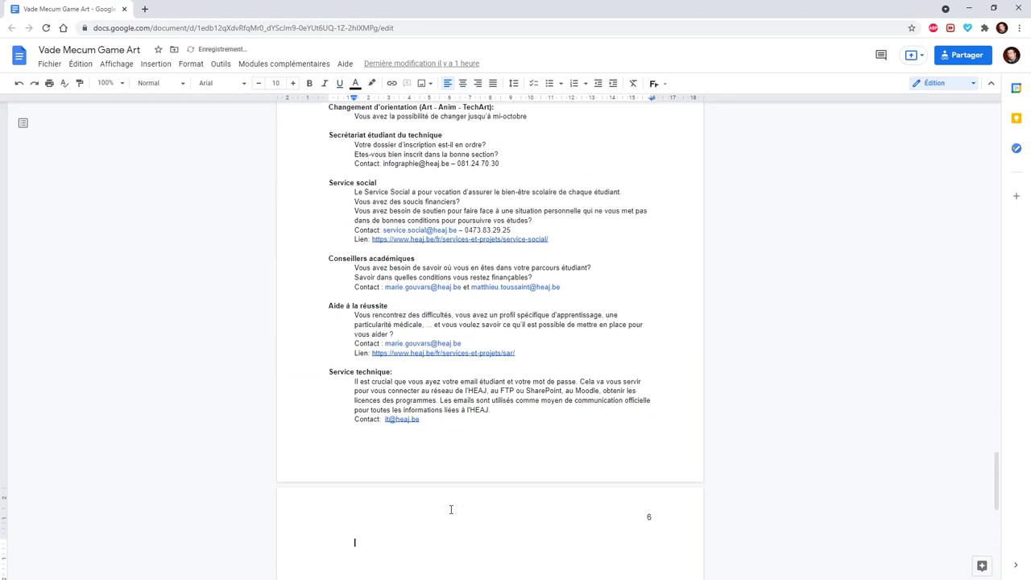
text(https://extranet-tech.heaj.be/ecole/whoswho/3/)
- Copy the formatting of the "Aide à la réussite" link onto the new whoswho link with Paint format
click(393, 353)
click(79, 83)
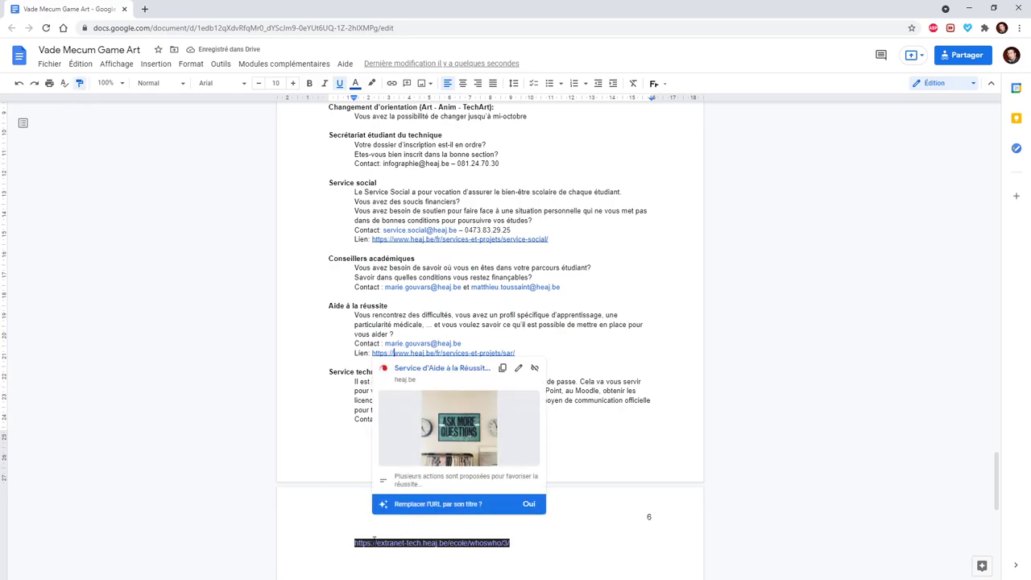
drag(352, 542, 510, 542)
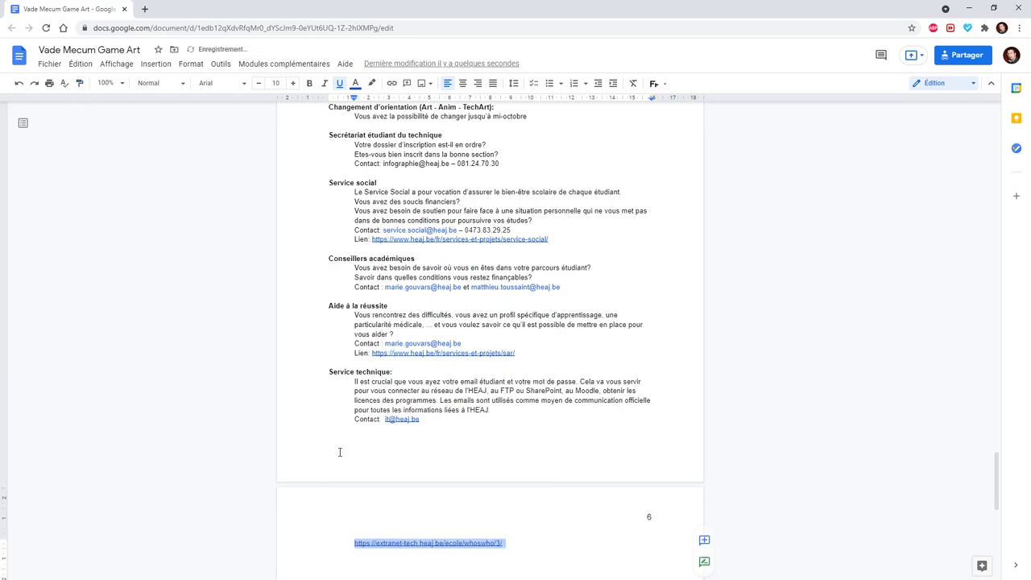
- Duplicate the "Service technique:" heading above the whoswho link and change its text to "Emails de professeurs:"
drag(326, 372, 398, 369)
key(ctrl+c)
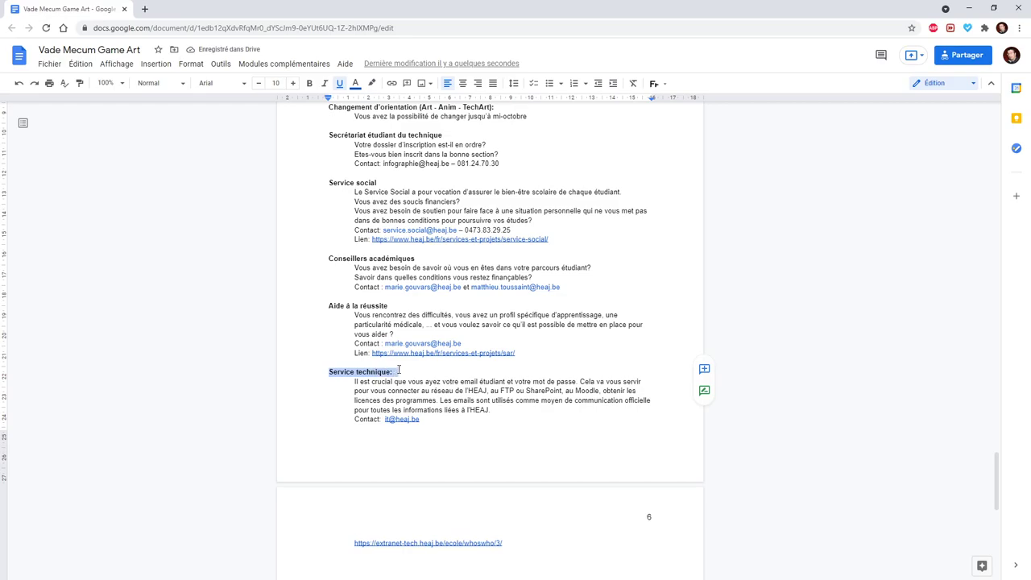
click(402, 418)
click(435, 419)
key(Return)
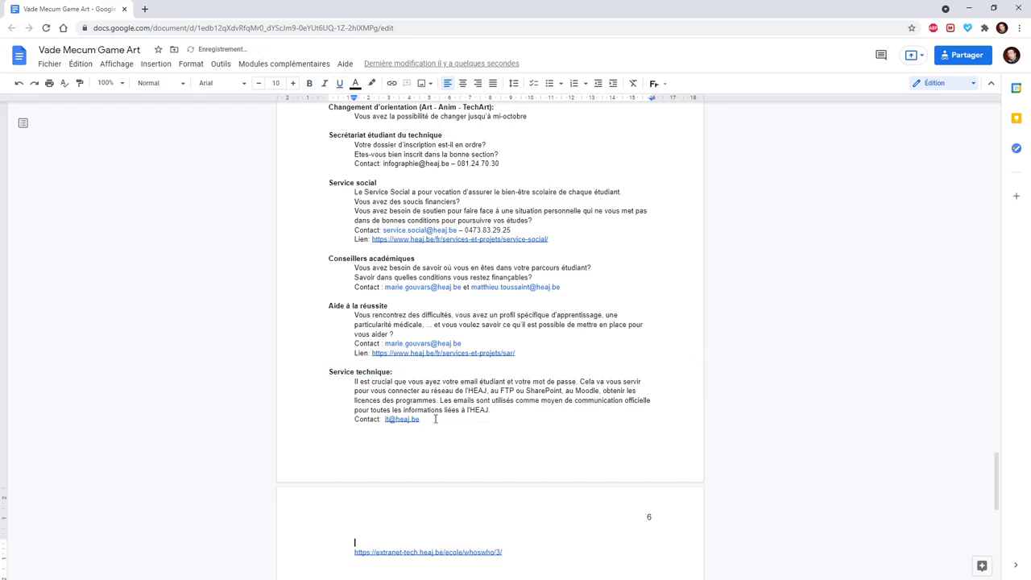
key(ctrl+v)
drag(328, 543, 388, 544)
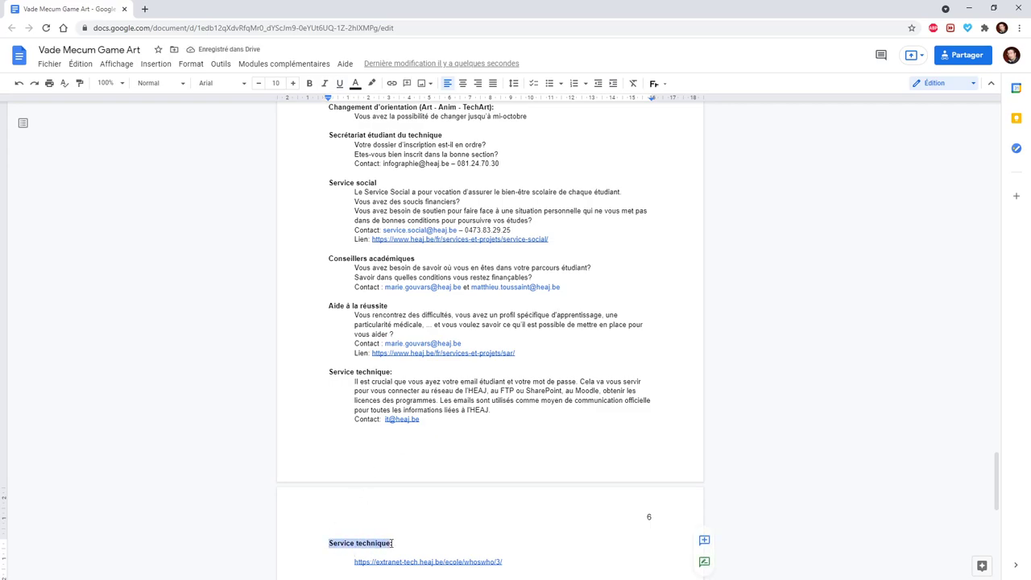
text(Emails de professeurs:)
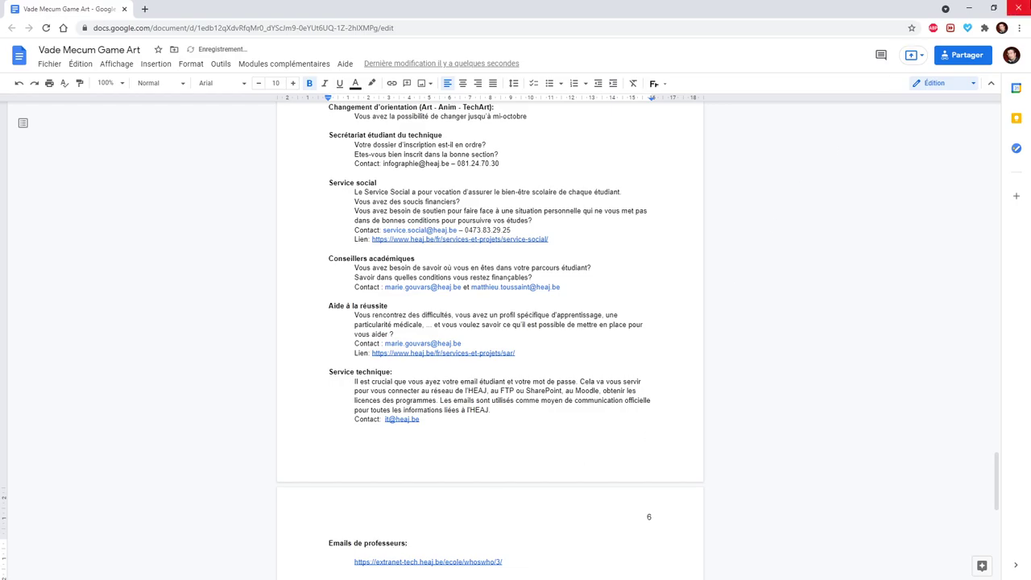
- Minimize the Google Docs and PDF windows and open Disque local (L:) in File Explorer
click(970, 9)
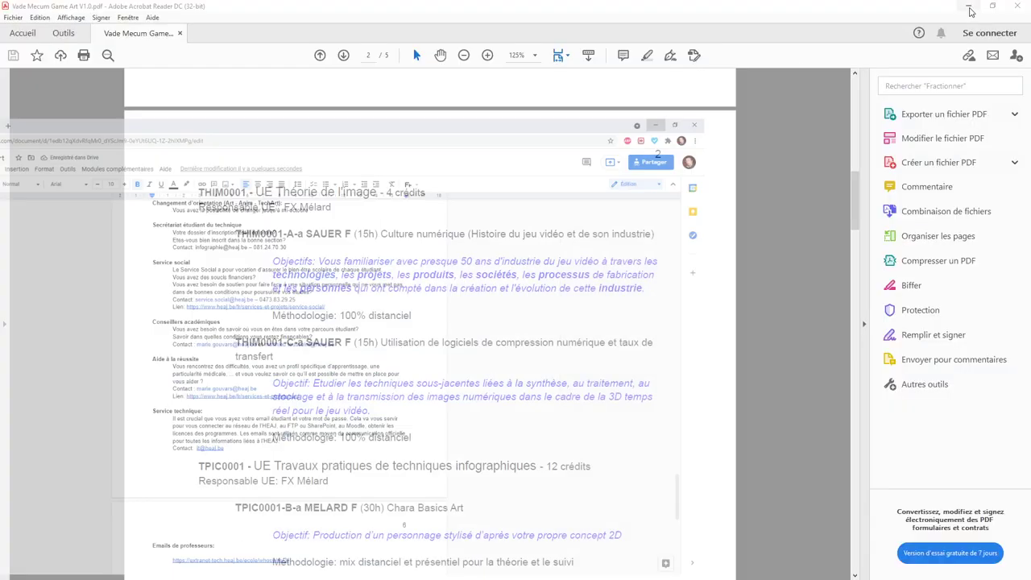
click(969, 8)
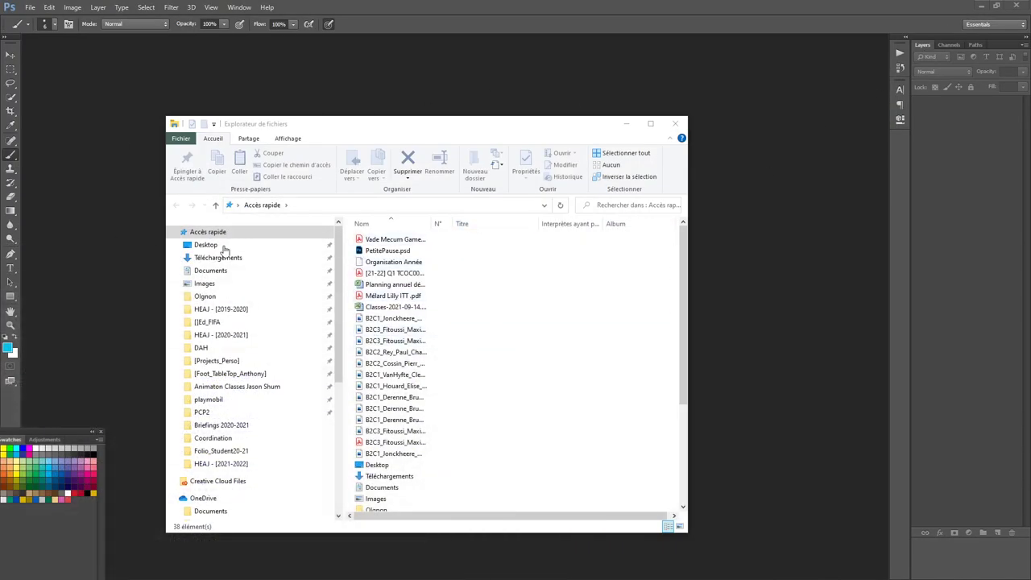
scroll(244, 475, down, 4)
scroll(244, 473, down, 2)
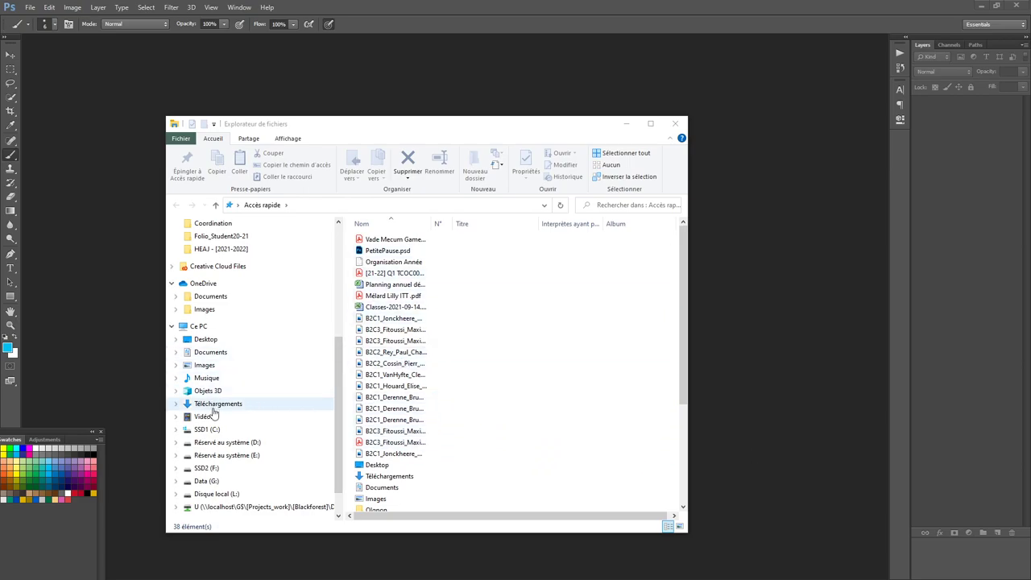
scroll(225, 427, down, 1)
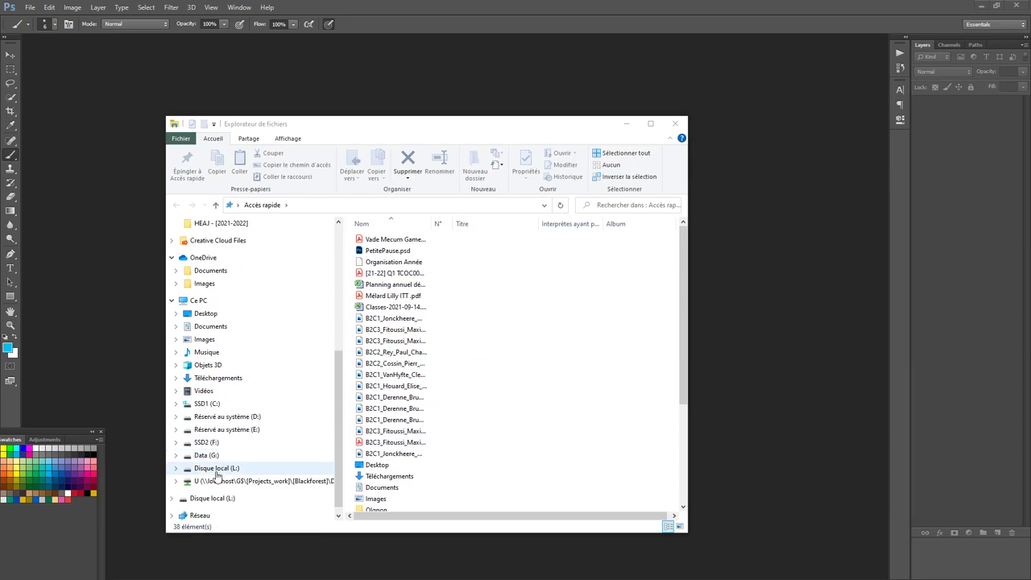
click(216, 471)
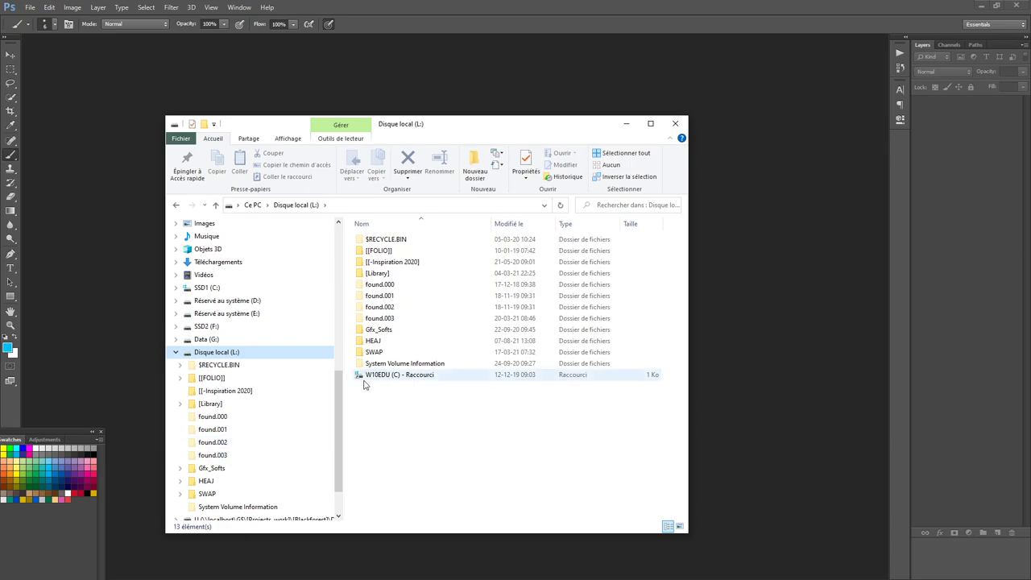
- Open the Q1_UE 2.200 TCOC_Concept2D folder inside HEAJ, HEAJ - [2020-2021]
double_click(374, 342)
scroll(415, 468, down, 2)
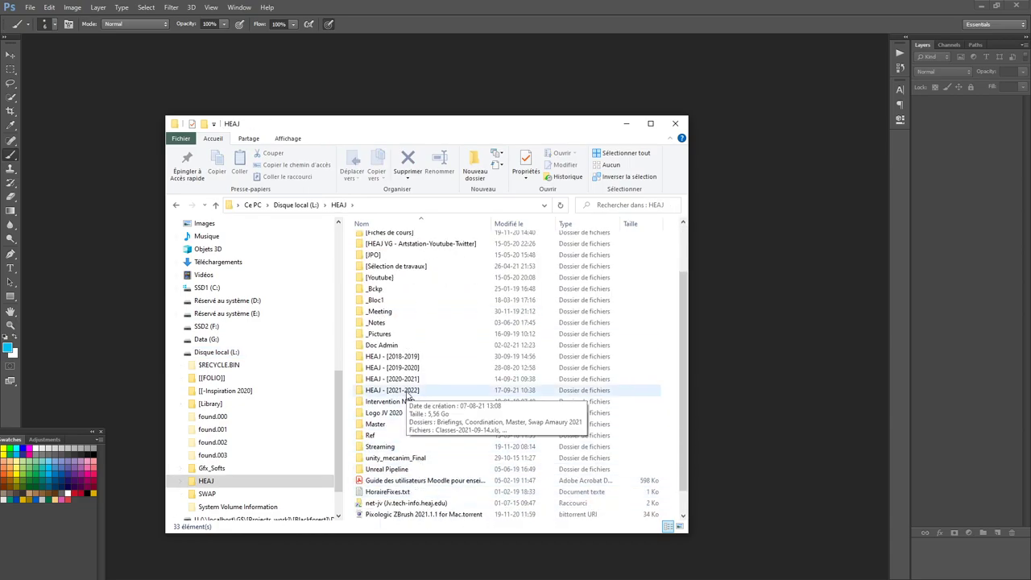
double_click(395, 379)
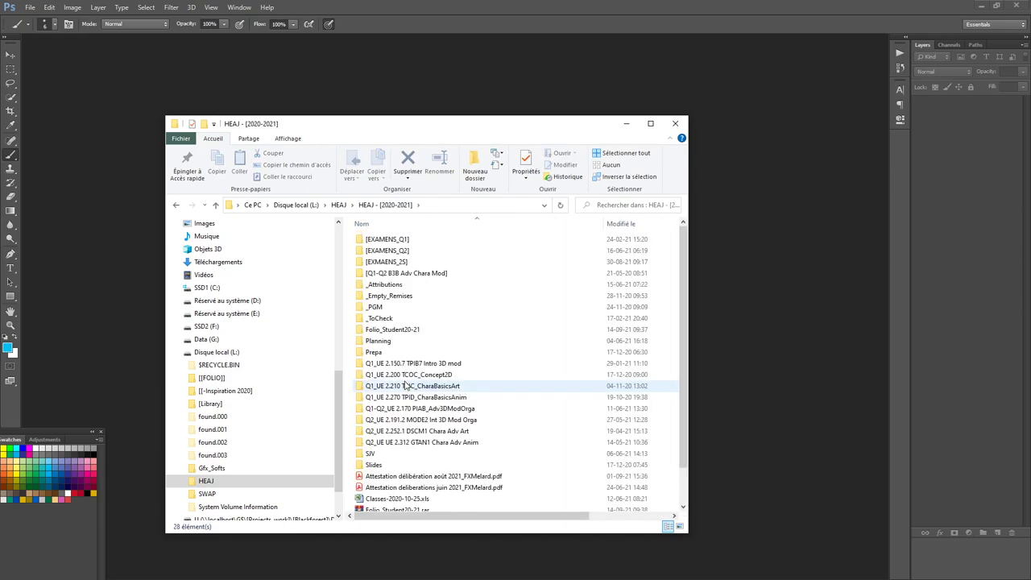
double_click(405, 375)
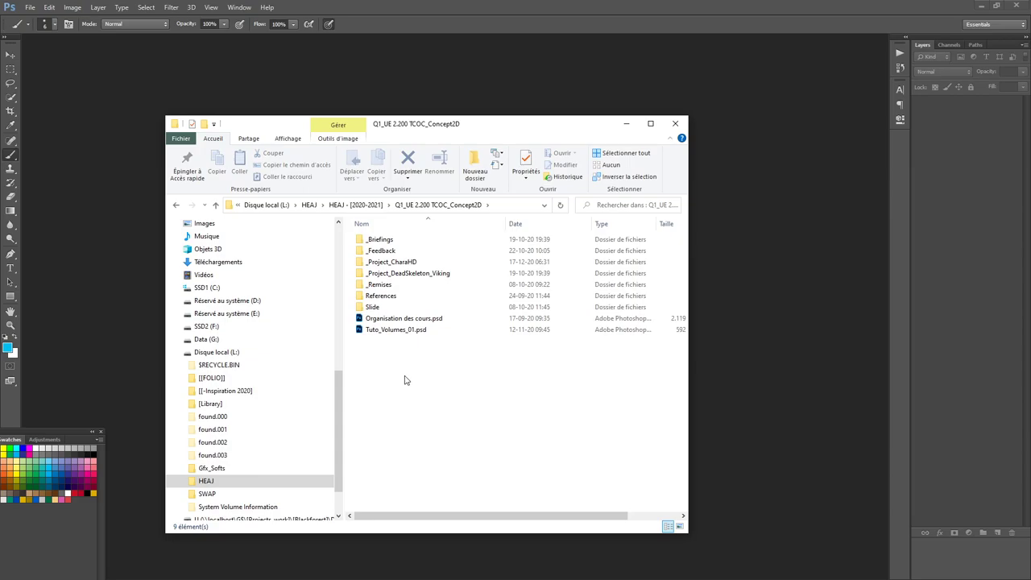
- Try to open ProjetDeadSkeleton_013_Effects.psd from the _Project_DeadSkeleton_Viking folder in File Explorer
double_click(407, 273)
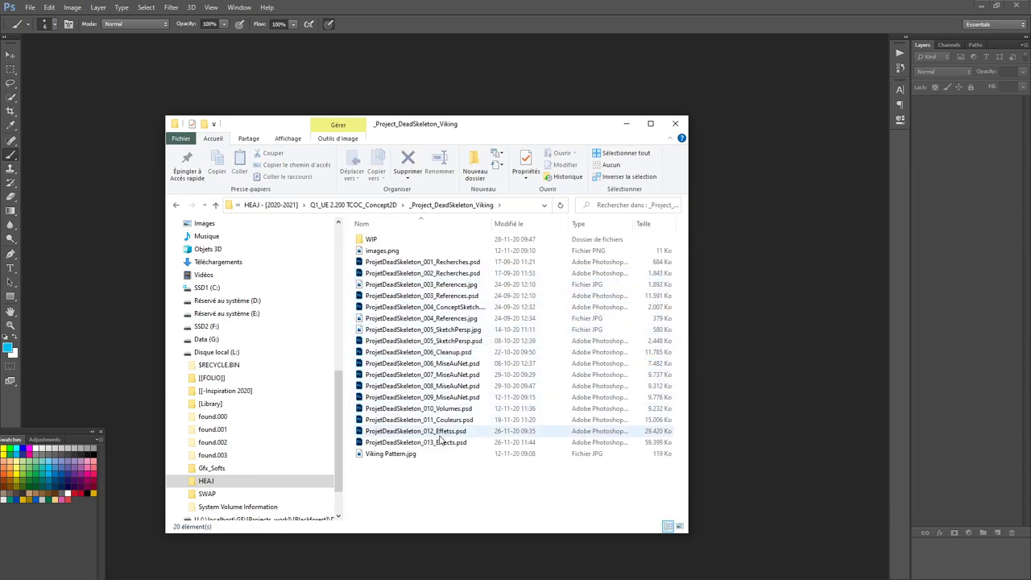
double_click(439, 443)
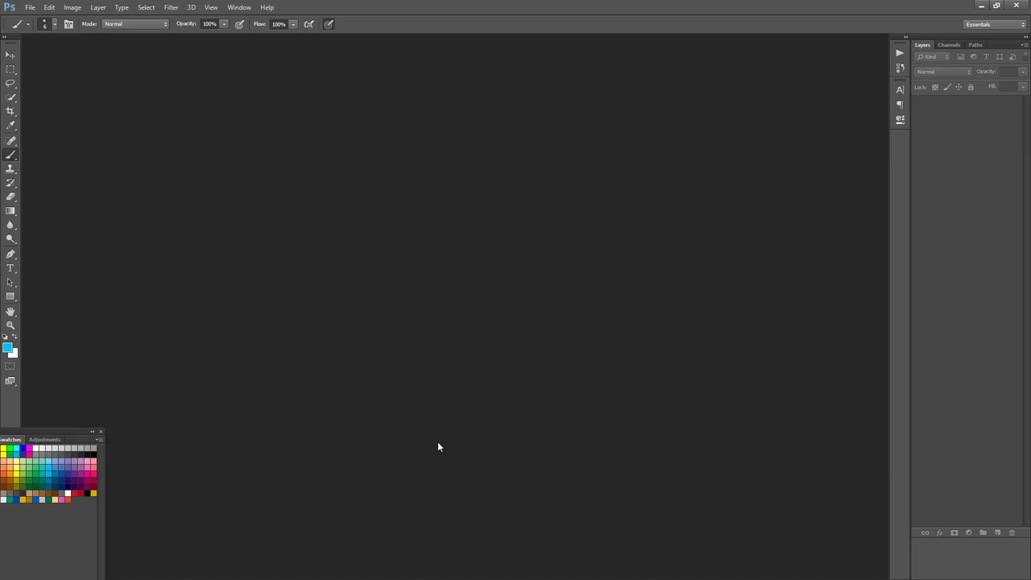
- Open ProjetDeadSkeleton_013_Effects.psd in Photoshop from HEAJ - [2020-2021], Q1_UE 2.200 TCOC_Concept2D, _Project_DeadSkeleton_Viking
double_click(384, 247)
click(588, 99)
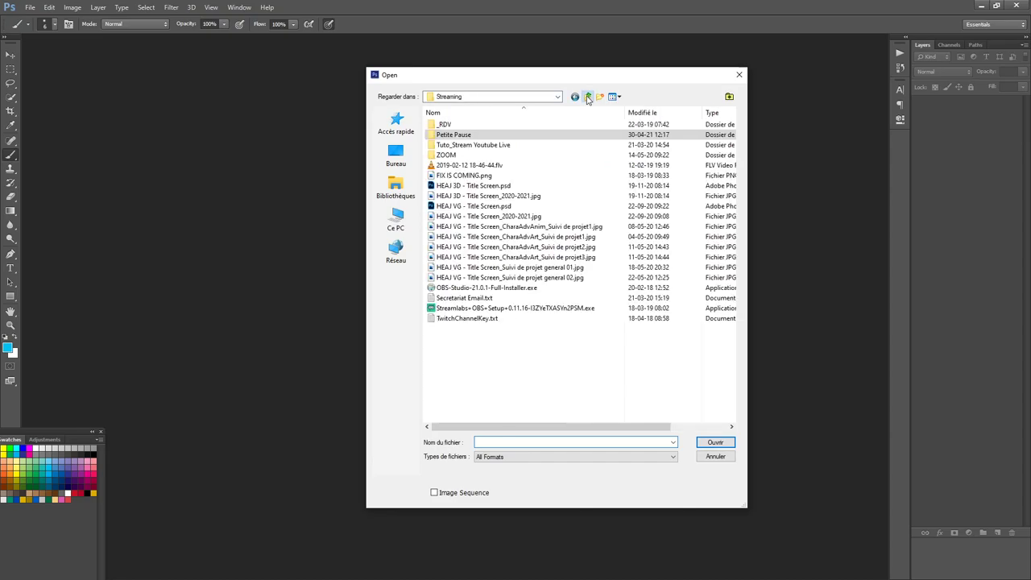
click(588, 98)
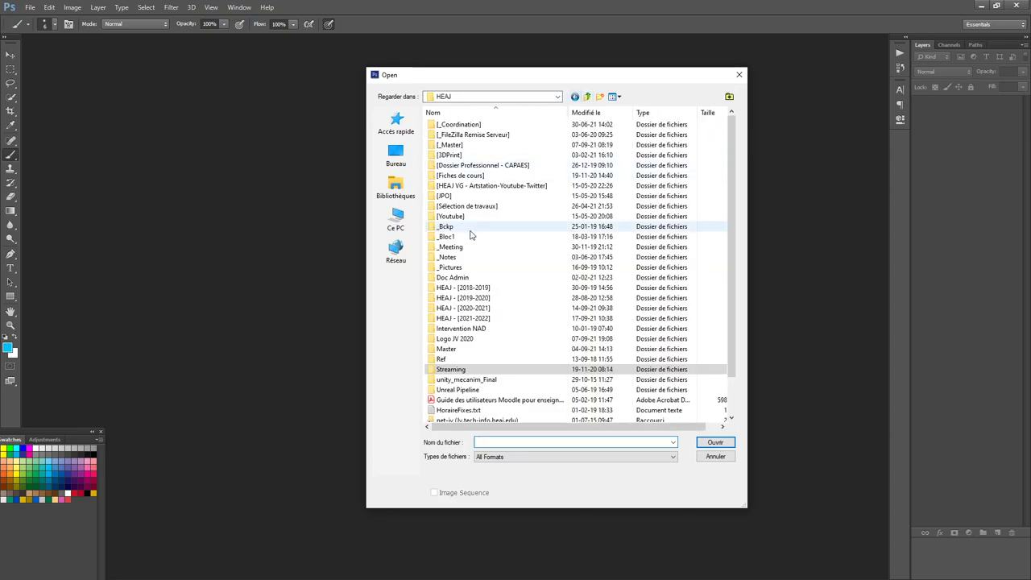
double_click(451, 323)
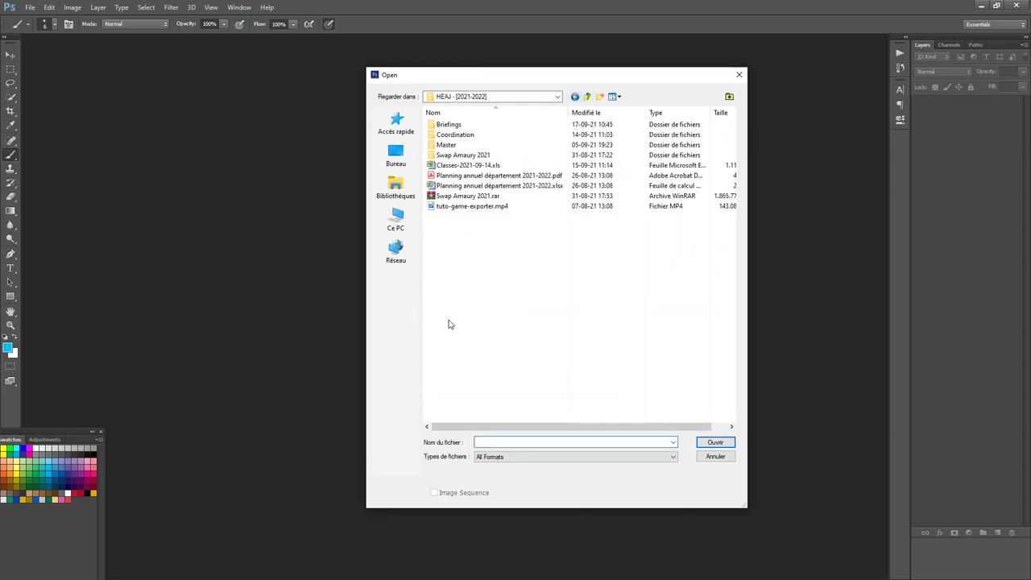
click(586, 96)
double_click(491, 308)
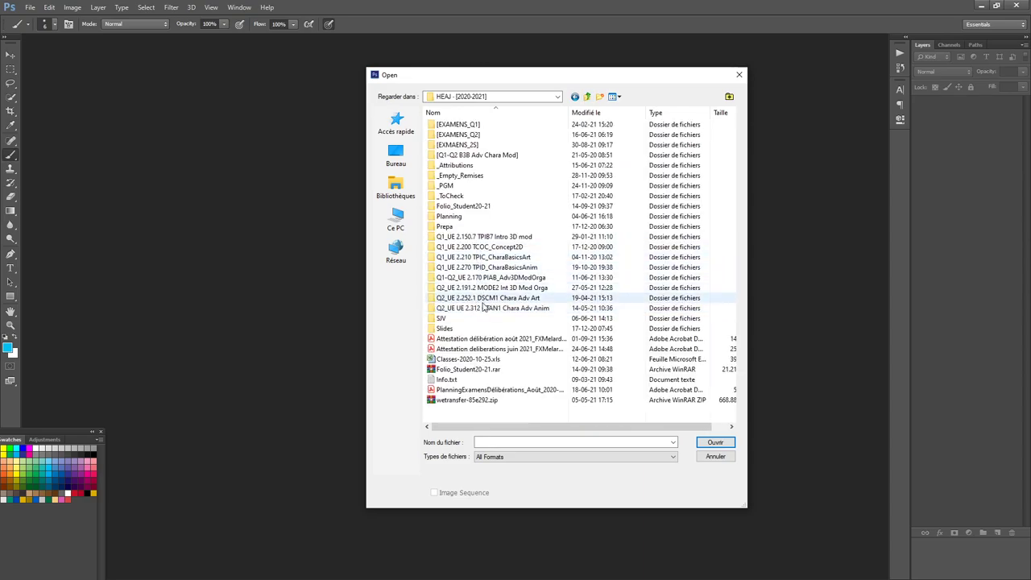
double_click(491, 247)
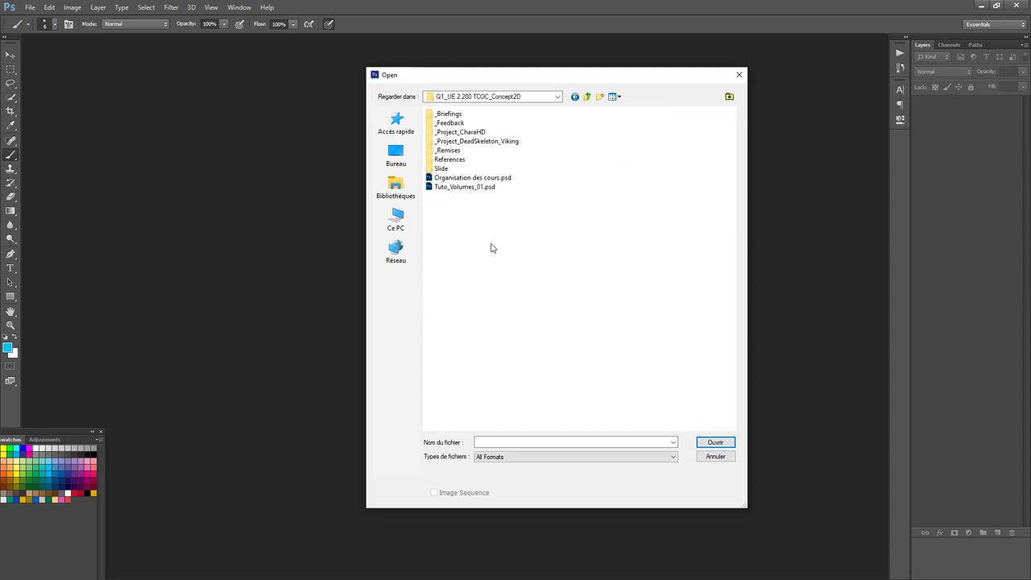
click(461, 143)
double_click(462, 142)
double_click(492, 307)
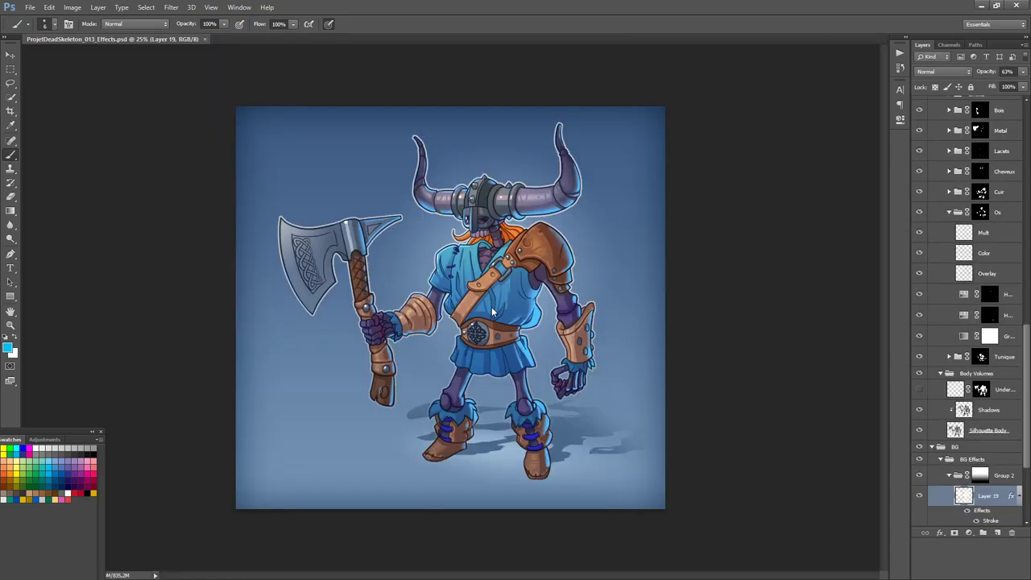
- Look through the Viking file's layer stack and show the Palettes group
scroll(1004, 173, up, 6)
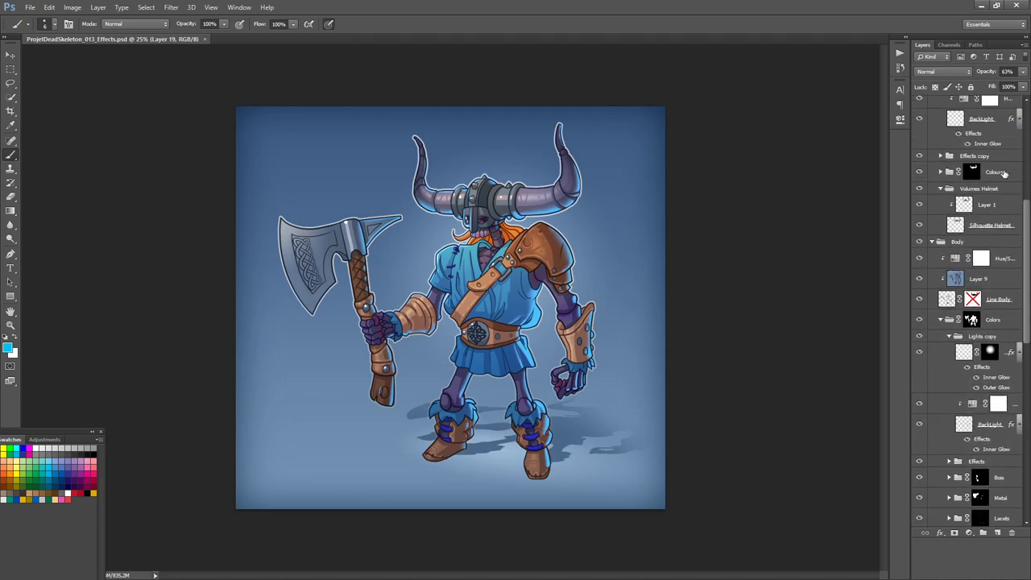
scroll(1004, 172, down, 8)
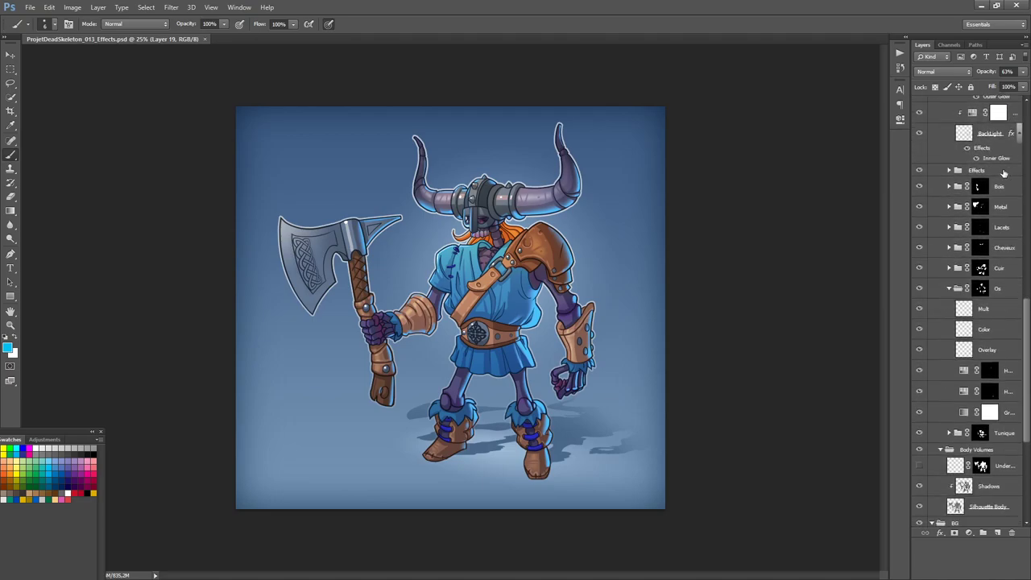
scroll(1003, 172, down, 3)
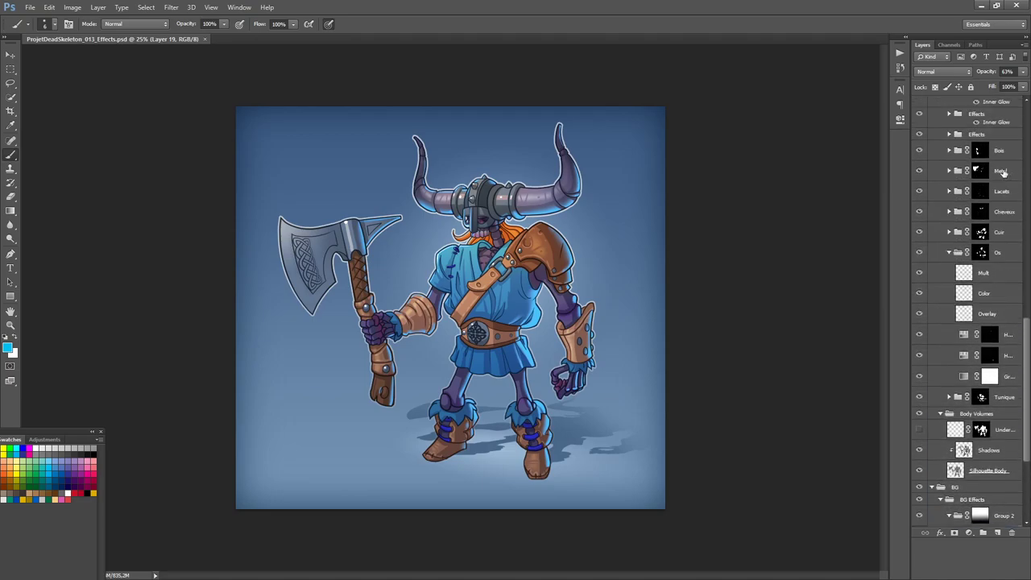
scroll(1003, 173, up, 10)
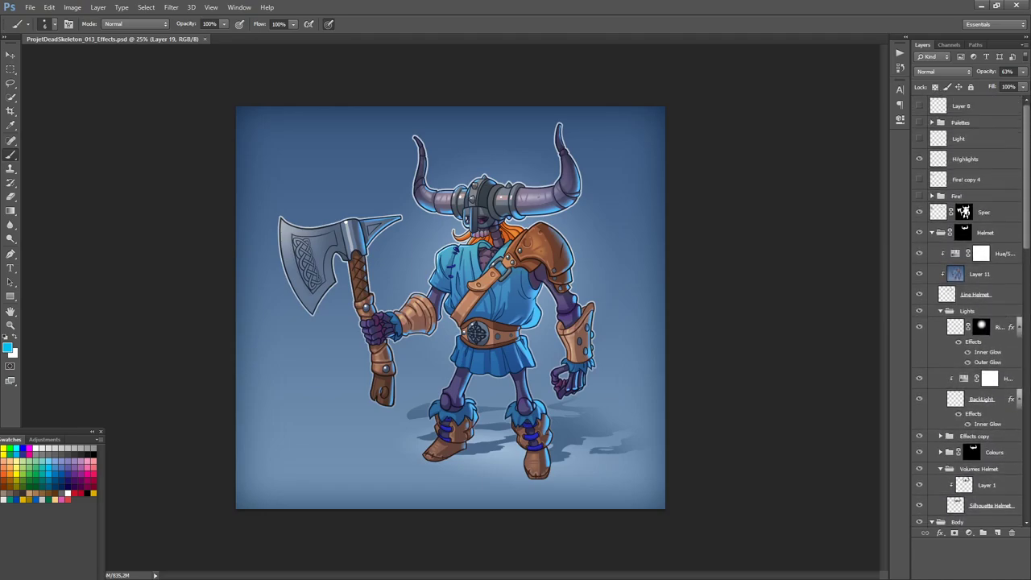
click(919, 122)
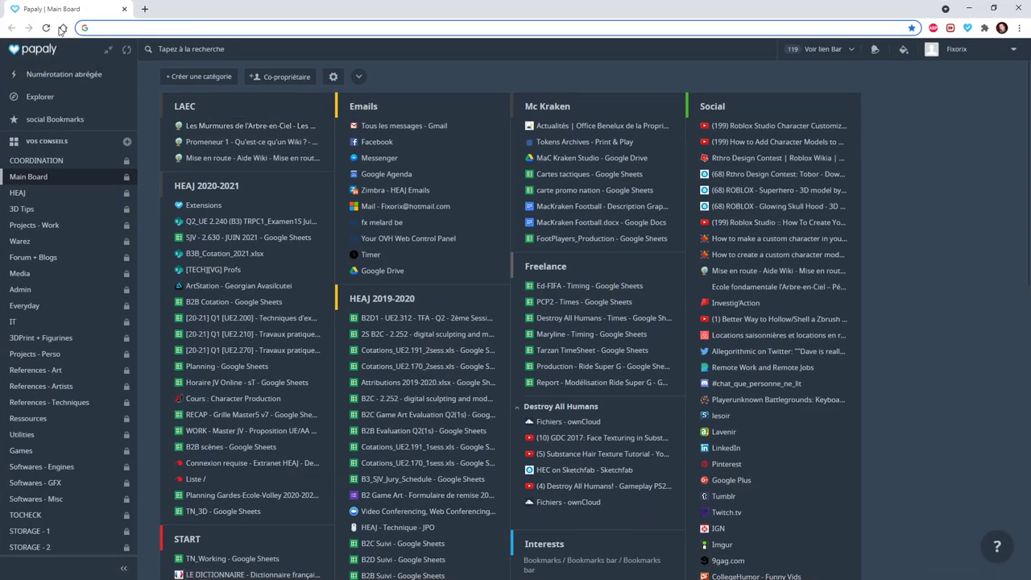
- Search the web for "adobe kuler" in the browser, open the Adobe Color wheel page and dismiss its Nouveautés pop-up
click(100, 27)
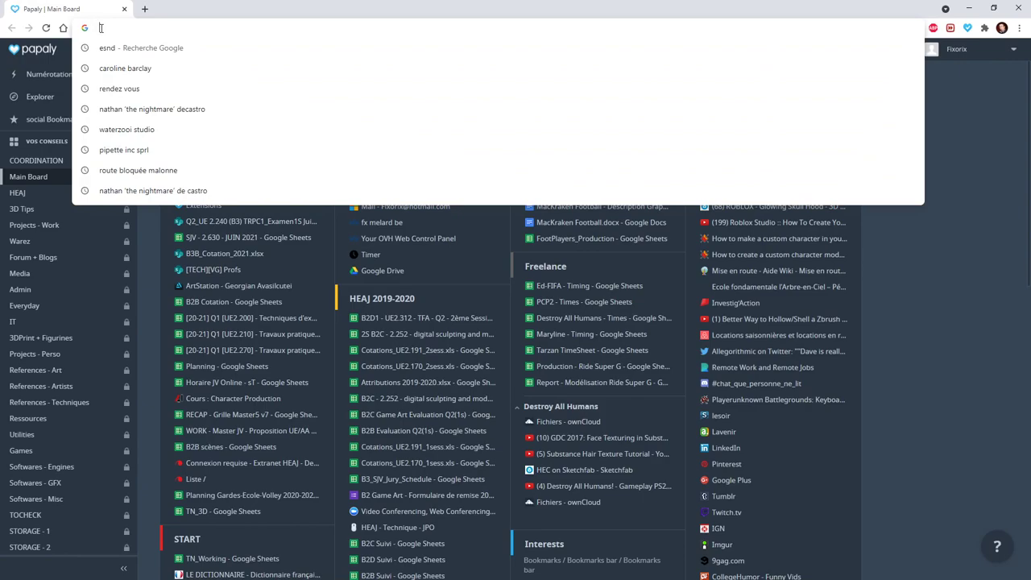
text(adobe)
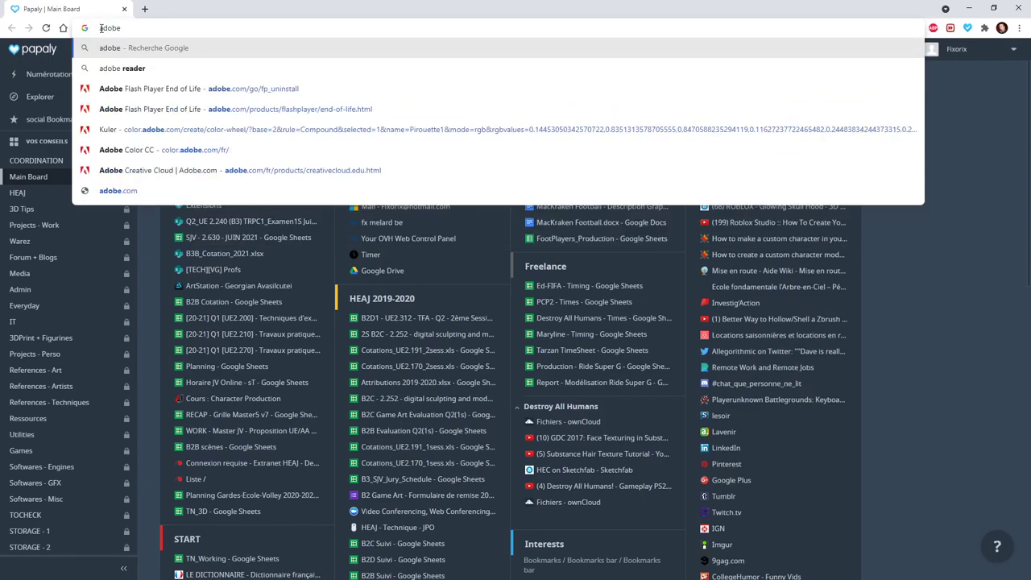
text( kueler)
key(Return)
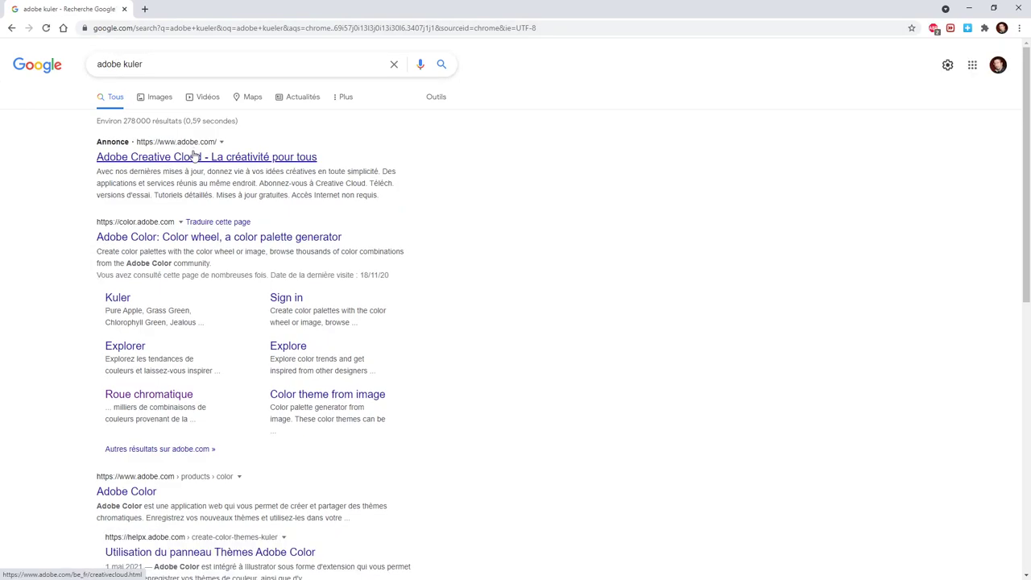
click(175, 236)
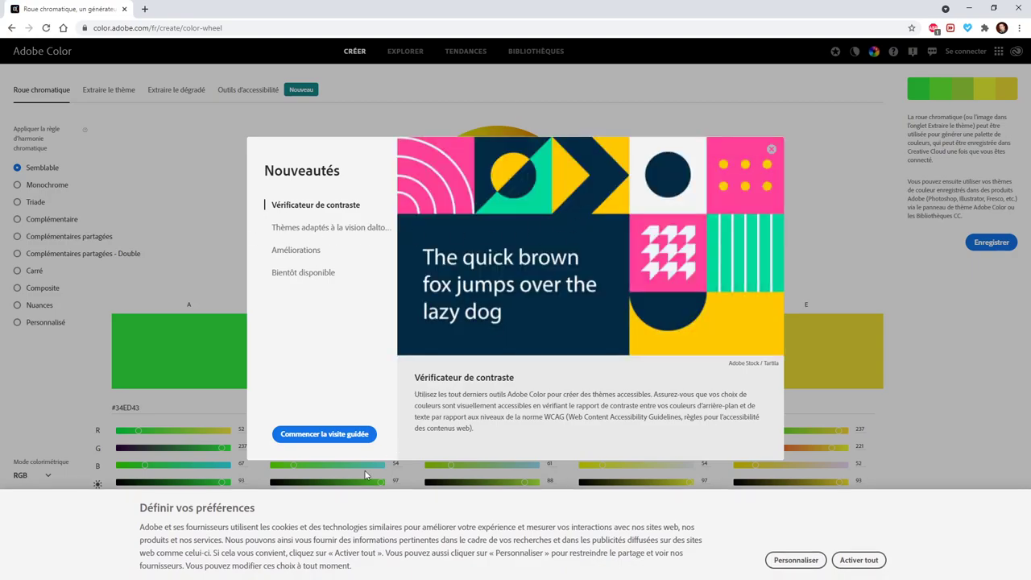
click(876, 305)
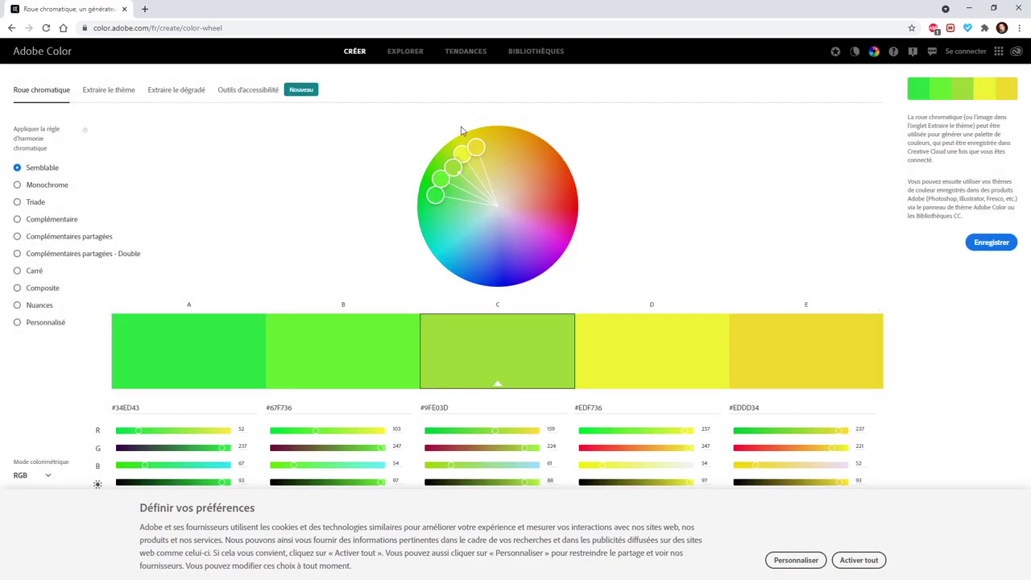
- Apply the Monochrome and Triade harmony rules, change the base colour to dark green #385B3D, and apply the Composite rule
click(43, 186)
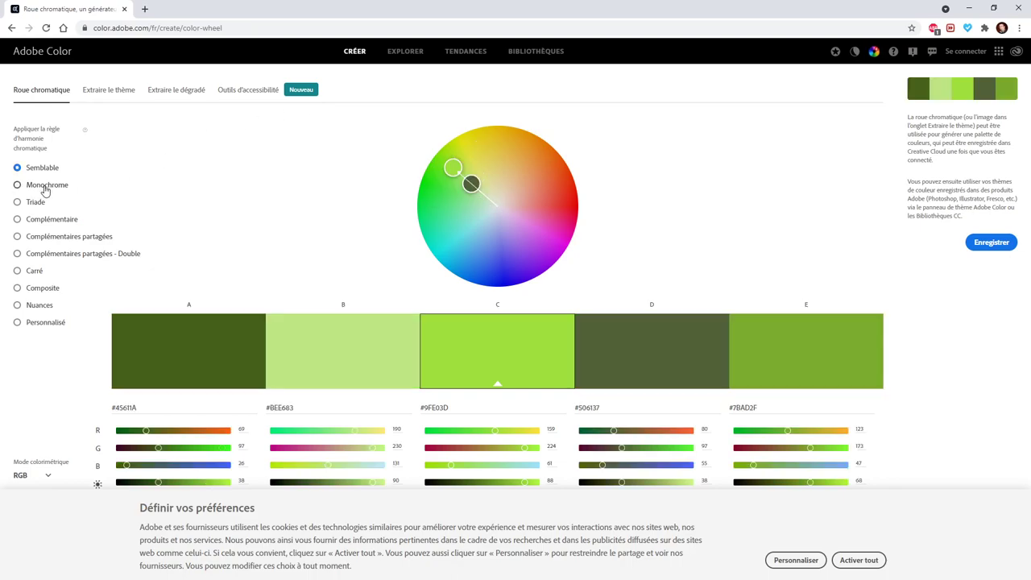
click(39, 203)
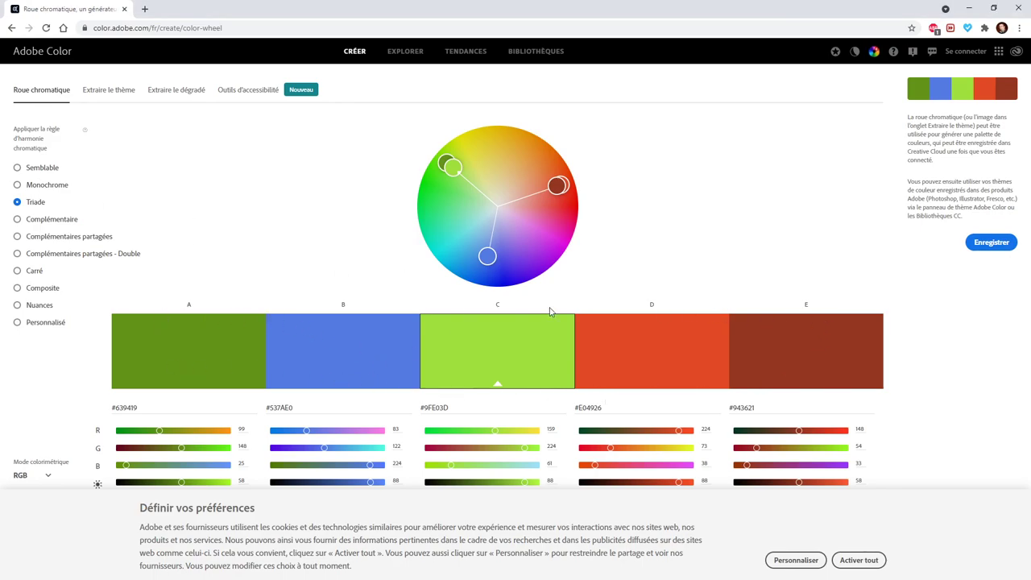
drag(491, 435, 464, 448)
click(438, 449)
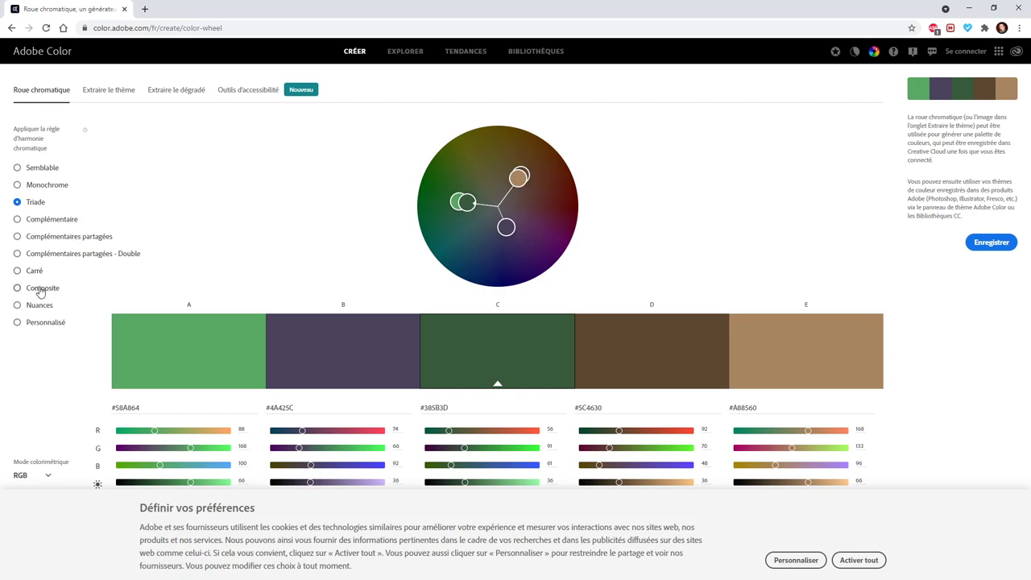
click(41, 292)
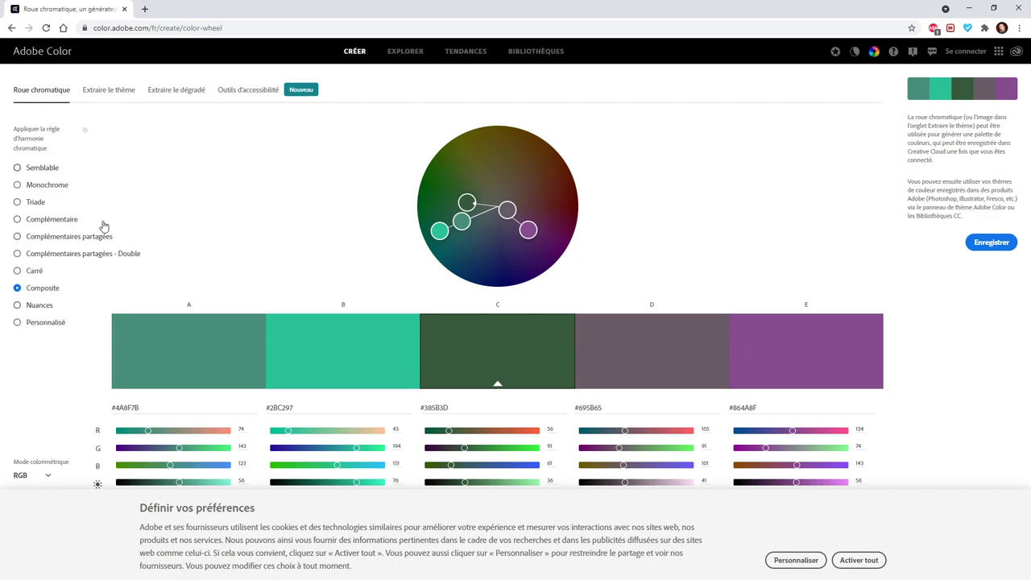
- Return to Photoshop, hide the Palettes and Helmet groups, and collapse the Helmet and Body groups
click(969, 8)
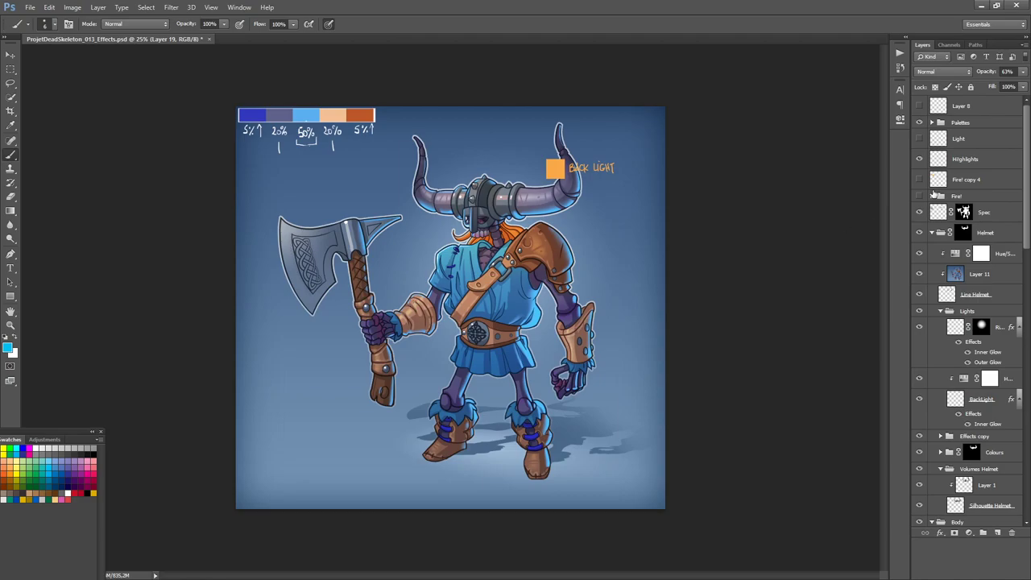
click(919, 123)
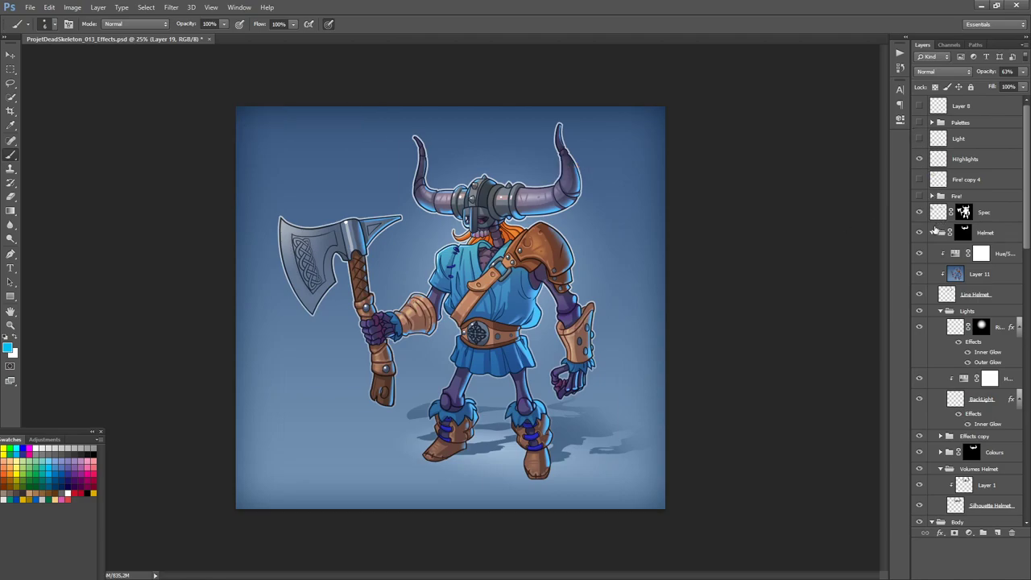
click(931, 232)
click(921, 233)
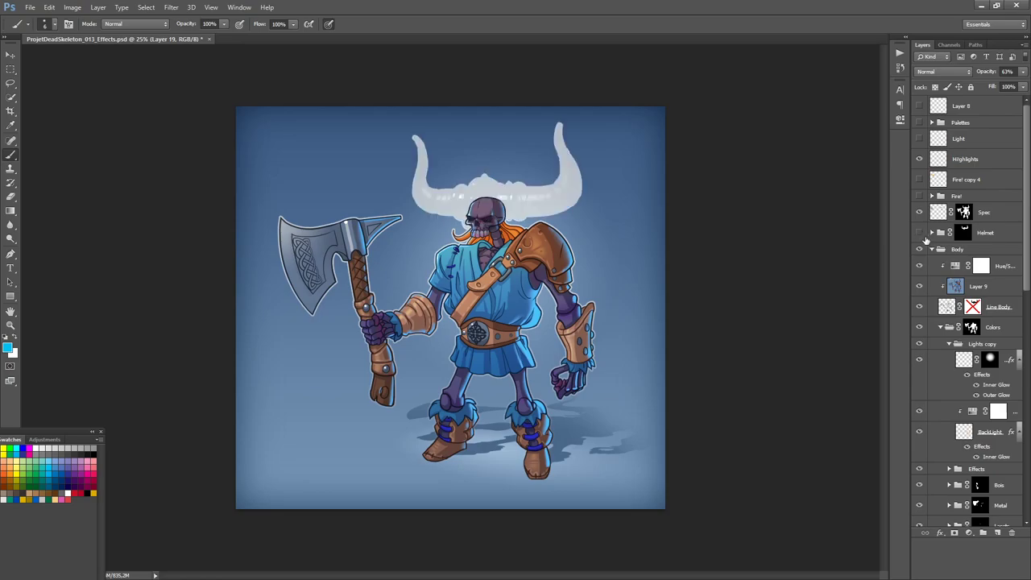
click(933, 250)
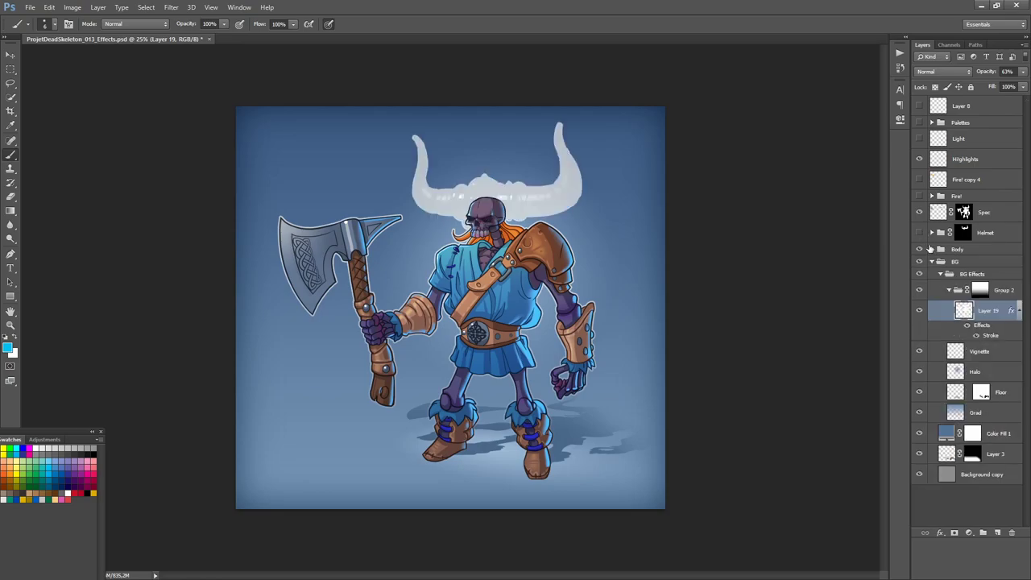
- Toggle the Spec layer's visibility off and on, and show the Helmet group again
click(919, 211)
click(920, 212)
click(919, 232)
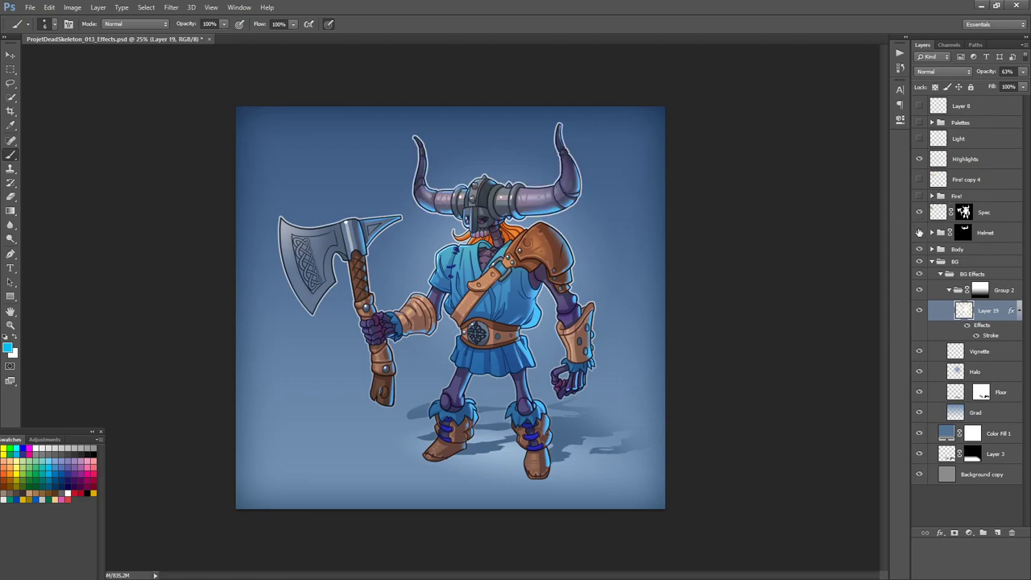
- Collapse the BG Effects group and toggle its visibility off and on
click(932, 249)
click(931, 249)
click(947, 274)
click(940, 274)
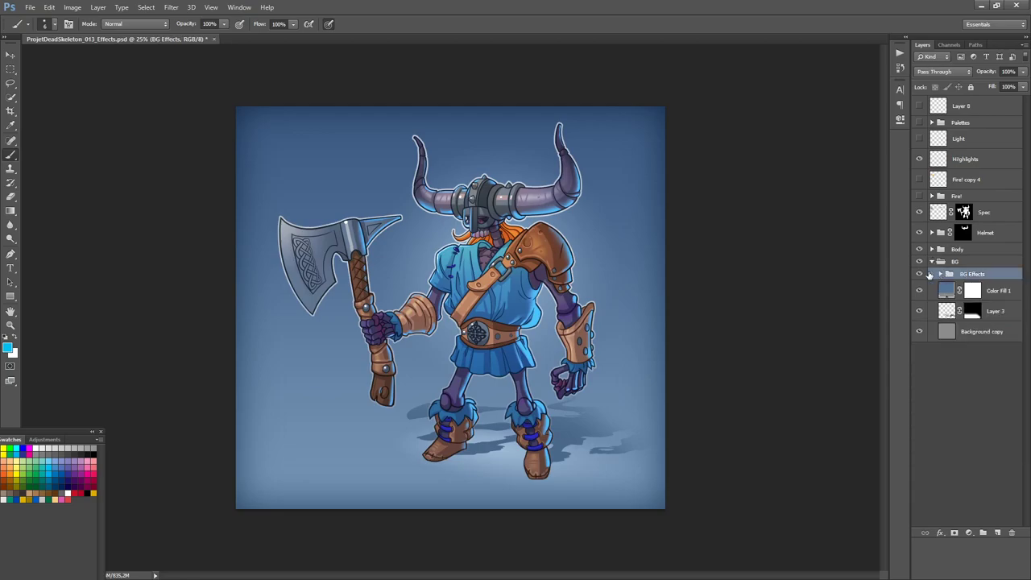
click(921, 274)
click(921, 274)
- Hide the Spec layer and the Helmet and Body groups, toggle BG Effects, and show everything again
click(920, 213)
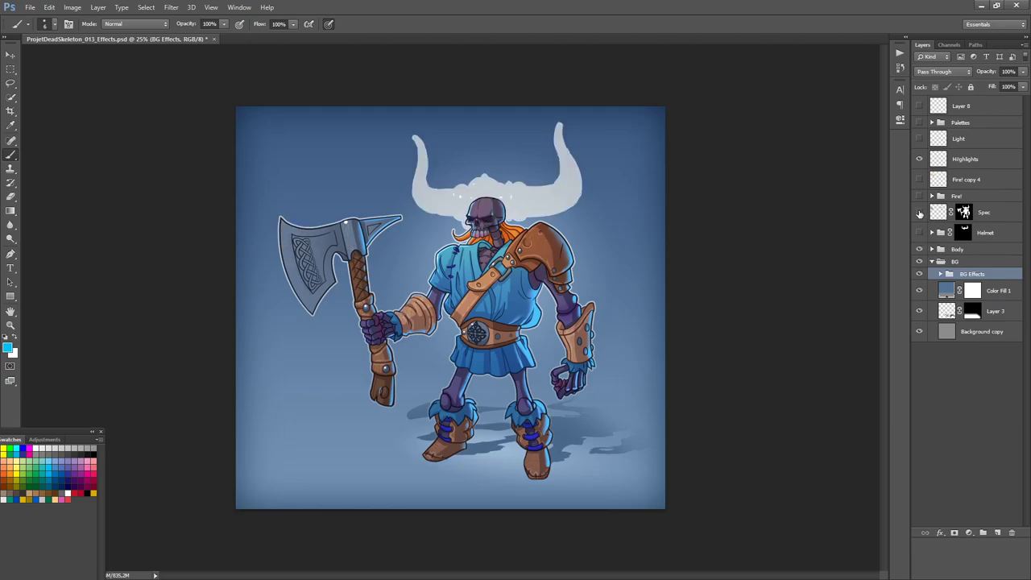
click(919, 248)
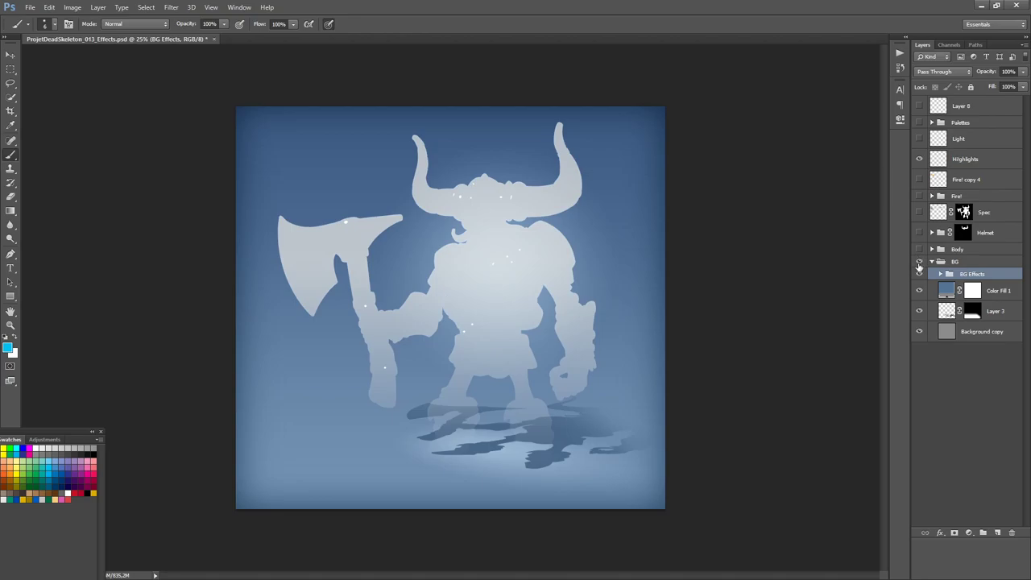
click(919, 274)
click(919, 274)
click(919, 233)
click(919, 212)
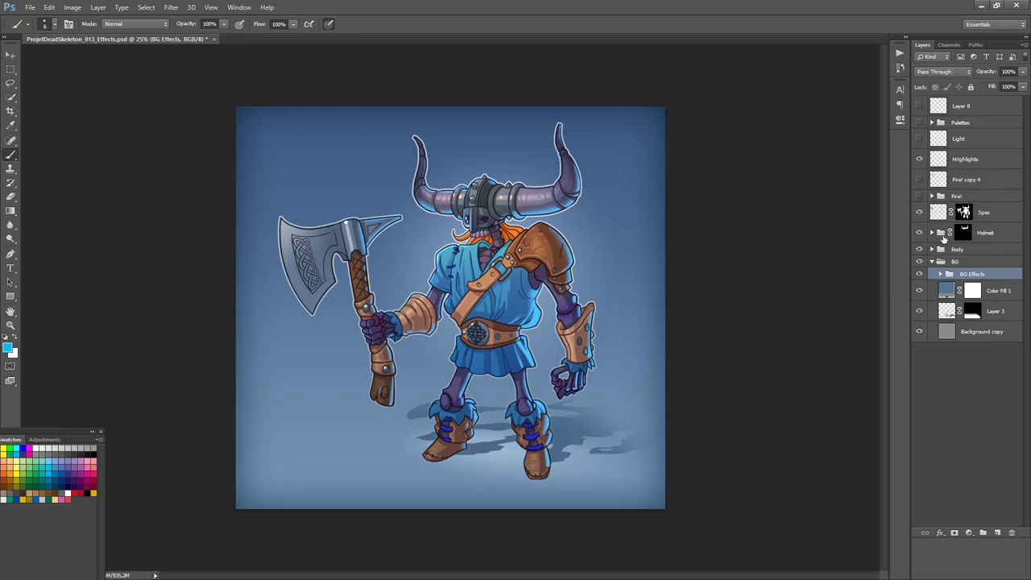
- Expand the Body group and hide its Hue/Saturation adjustment and Layer 9
click(932, 249)
scroll(965, 281, down, 1)
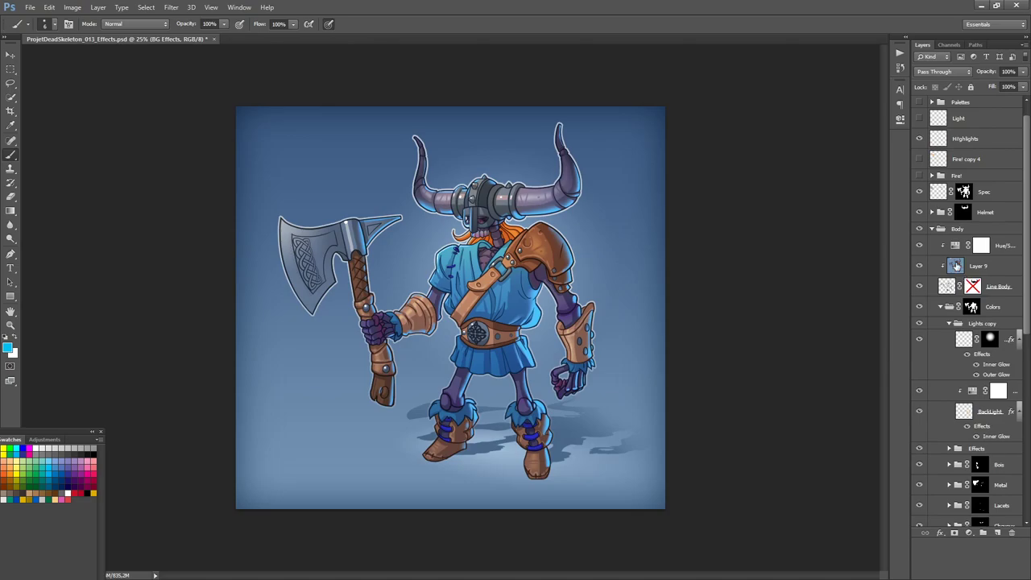
drag(919, 245, 919, 265)
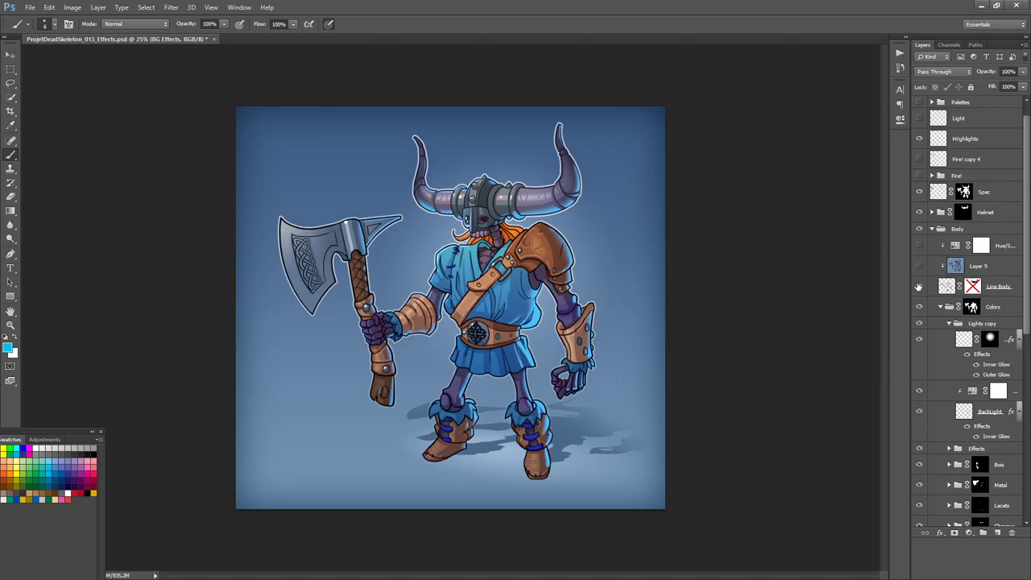
- Toggle the Line Body layer's visibility repeatedly, leave it hidden, and select the Colors group's mask
click(919, 286)
click(919, 286)
click(919, 286)
click(919, 286)
click(919, 286)
click(920, 286)
click(919, 285)
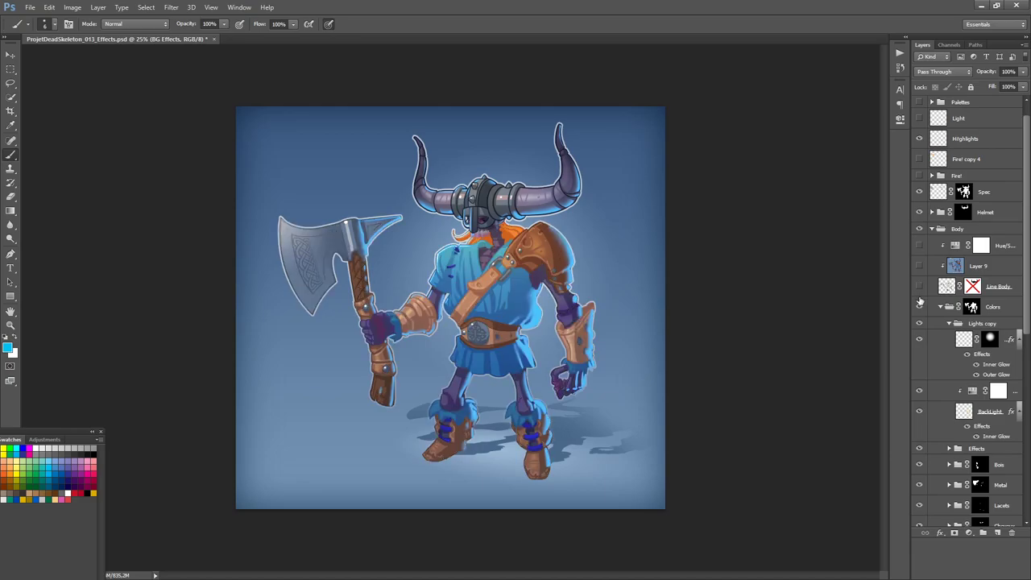
click(935, 310)
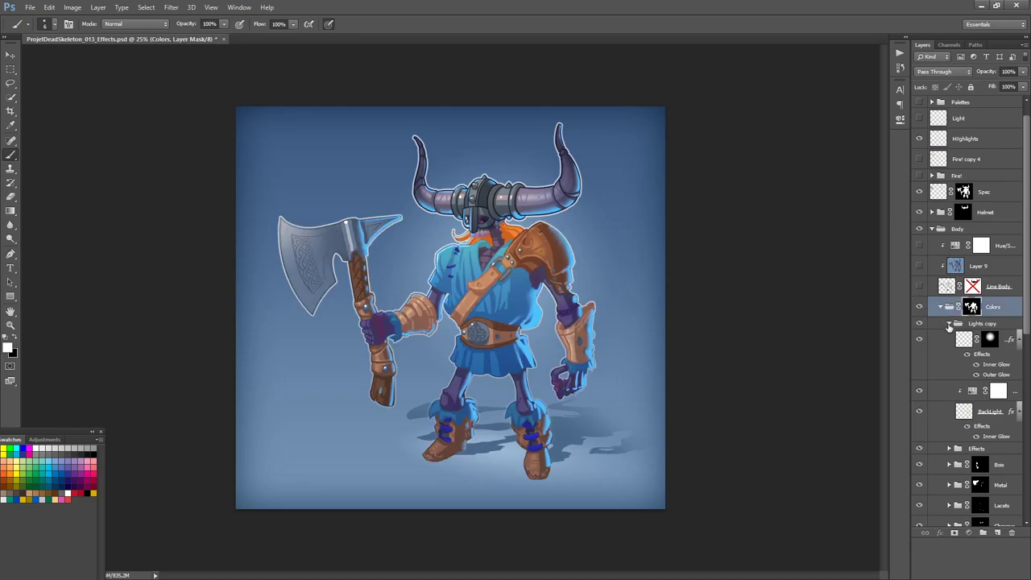
- Collapse the Lights copy group, show the Line Body layer, and leave the Colors group hidden and collapsed
click(949, 324)
click(919, 307)
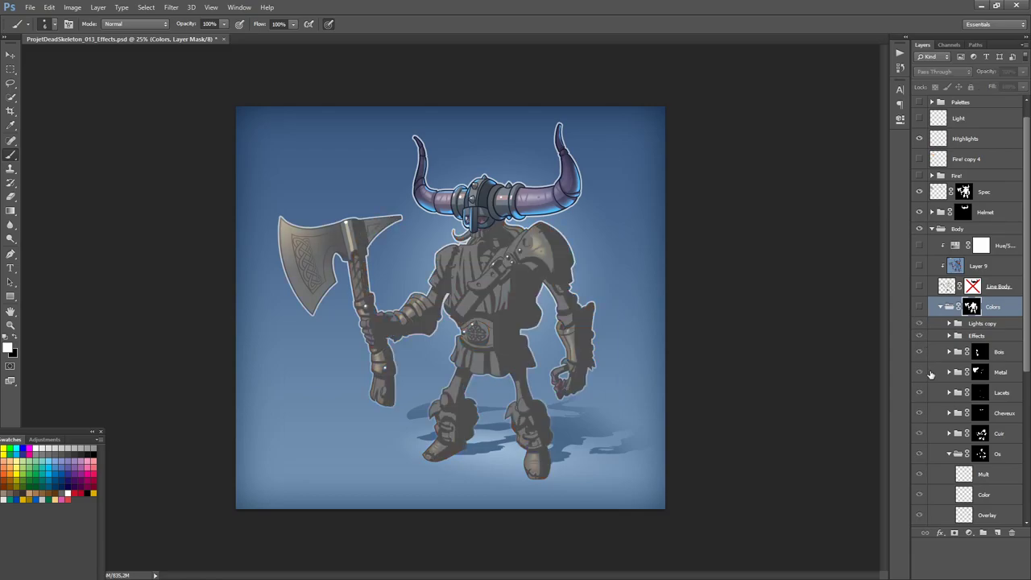
click(919, 286)
scroll(953, 316, down, 3)
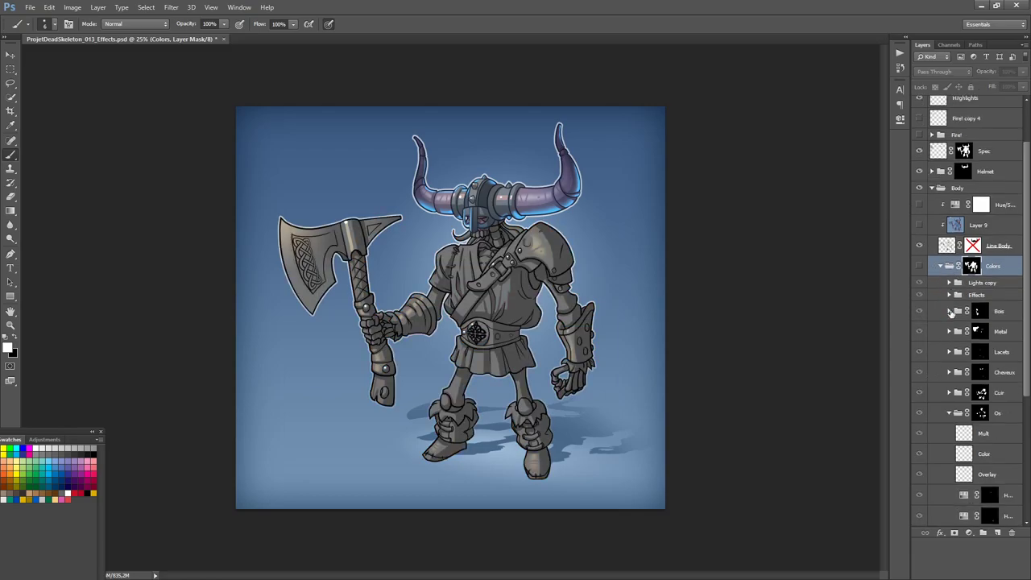
click(919, 227)
click(919, 226)
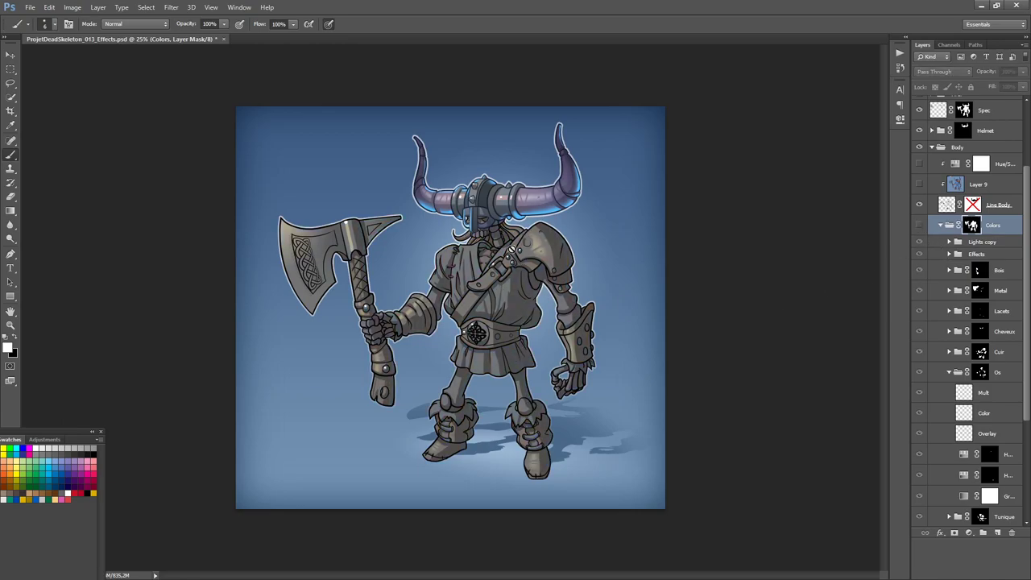
click(940, 226)
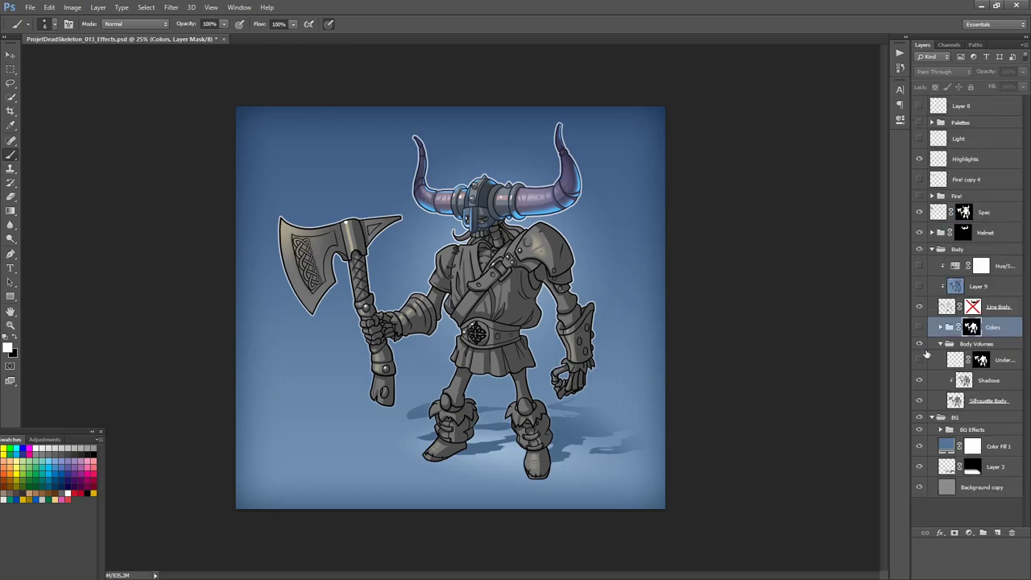
- Toggle the Body Volumes group's visibility off and on twice
click(918, 345)
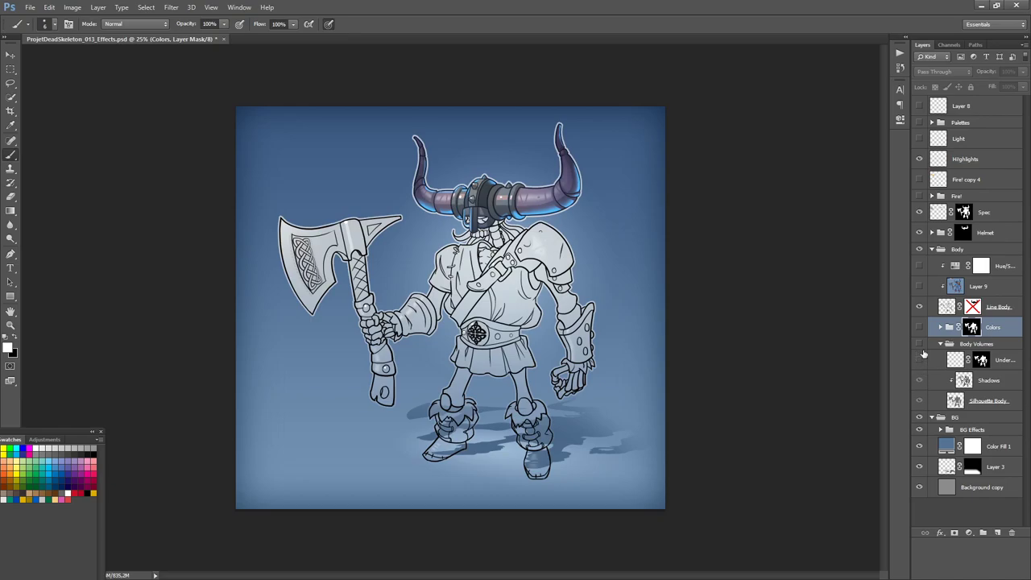
click(919, 344)
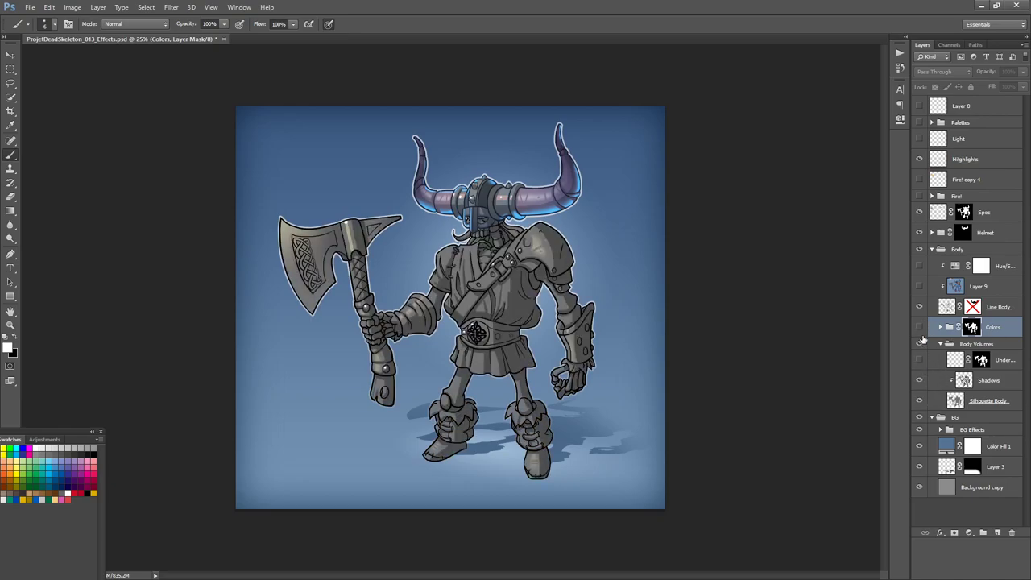
click(919, 344)
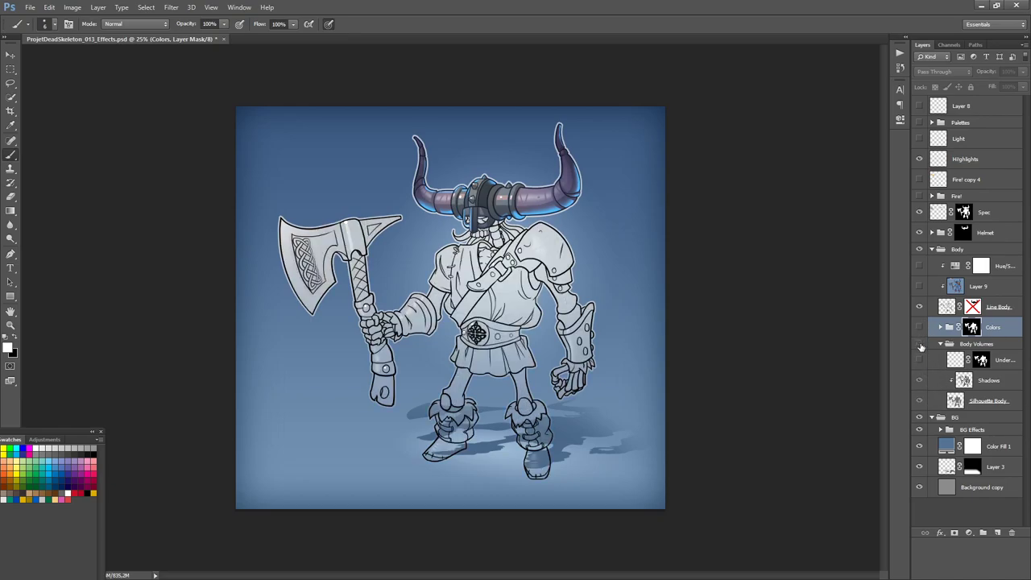
click(920, 345)
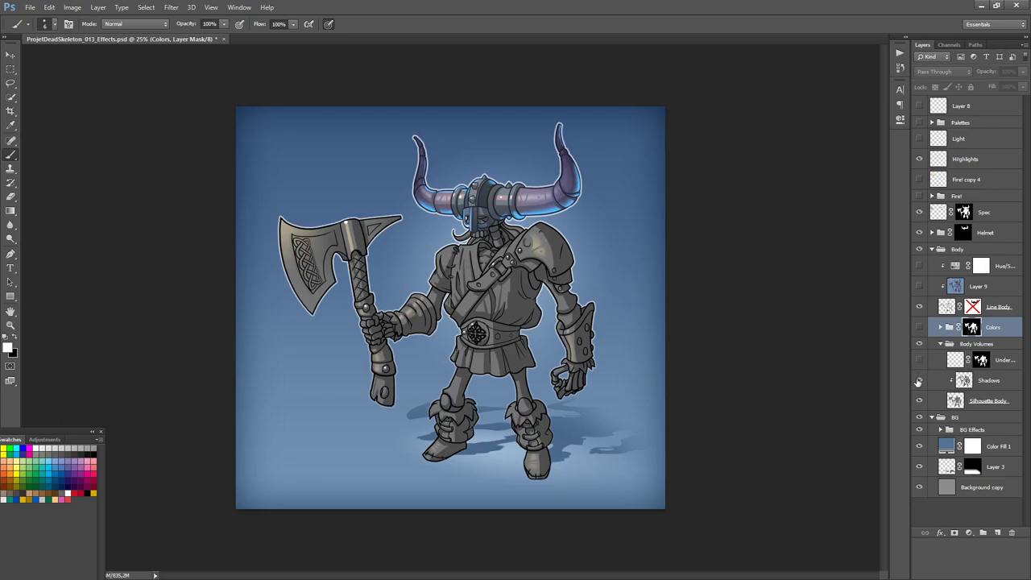
- Hide the Shadows, Spec and Silhouette Body layers
click(918, 381)
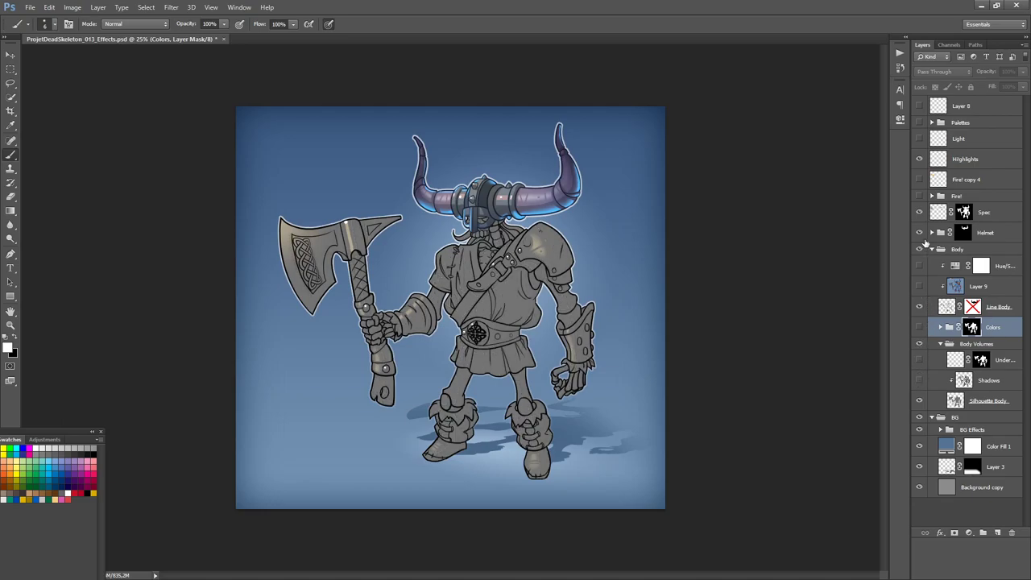
click(919, 212)
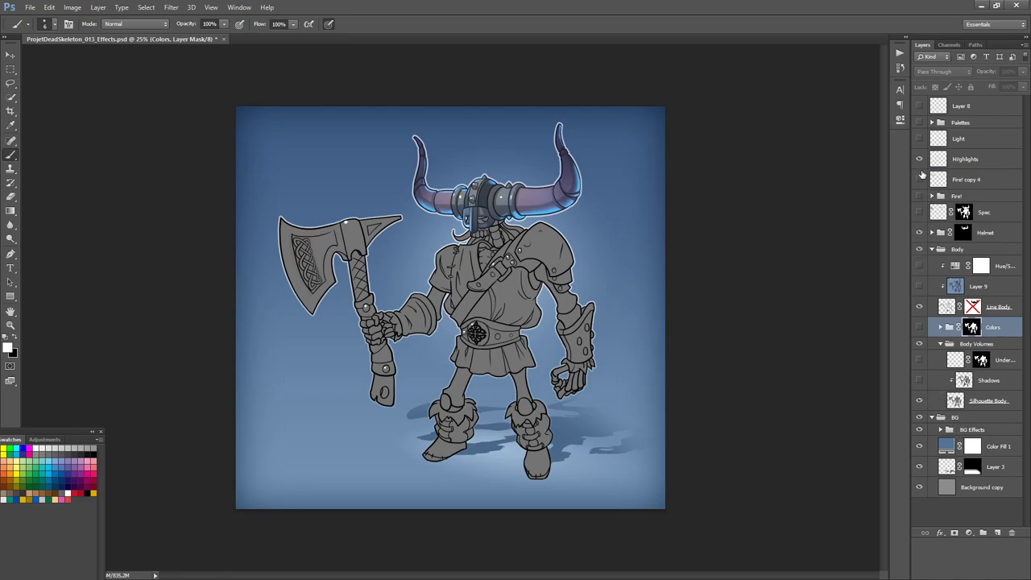
click(919, 402)
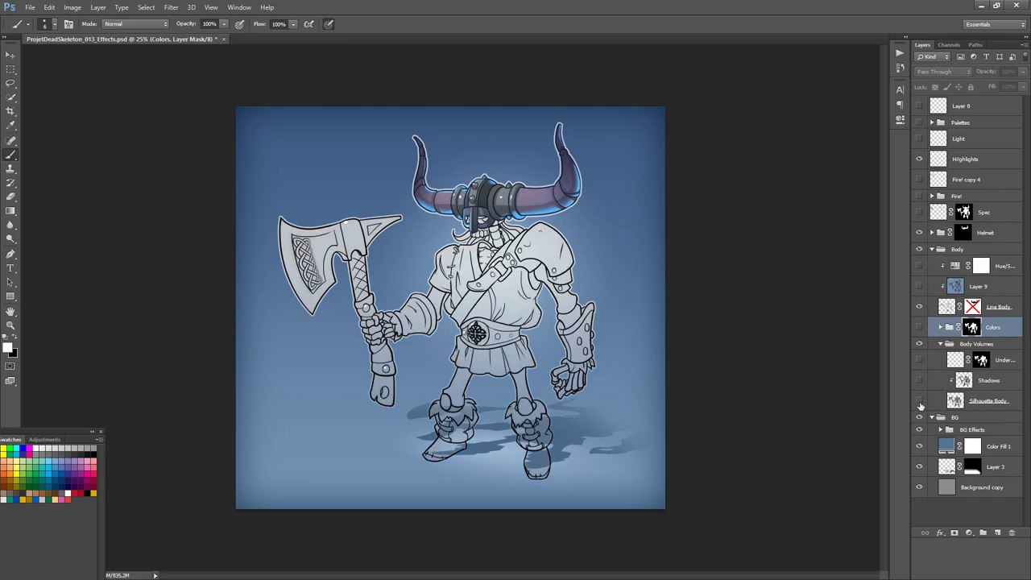
- Hide BG Effects, Color Fill 1 and Layer 3 in the BG group, leaving only Background copy shown
click(920, 446)
click(920, 446)
click(920, 445)
click(919, 466)
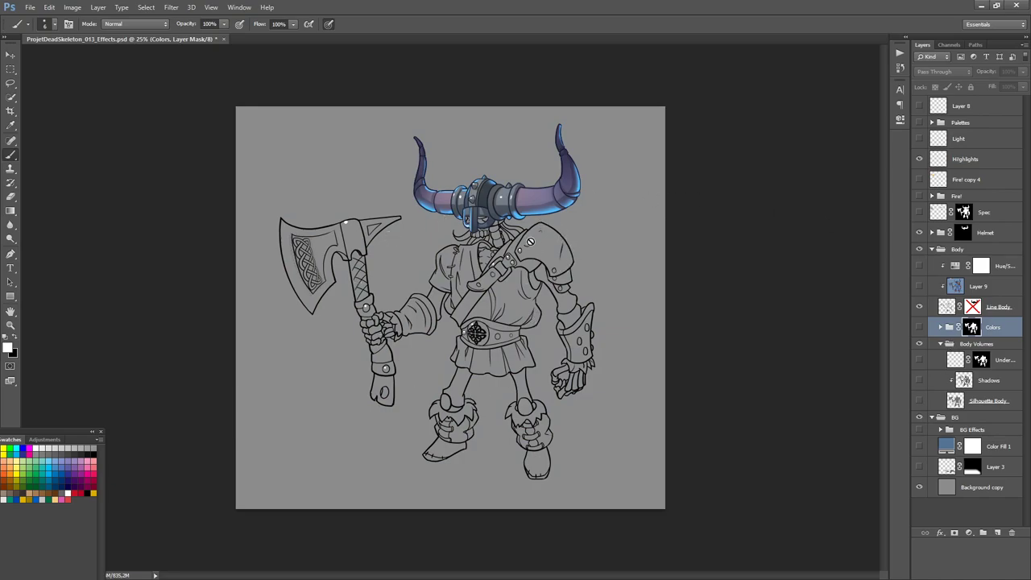
- Show the Silhouette Body layer, the Shadows layer and the masked layer above it, and the Colors group
click(920, 401)
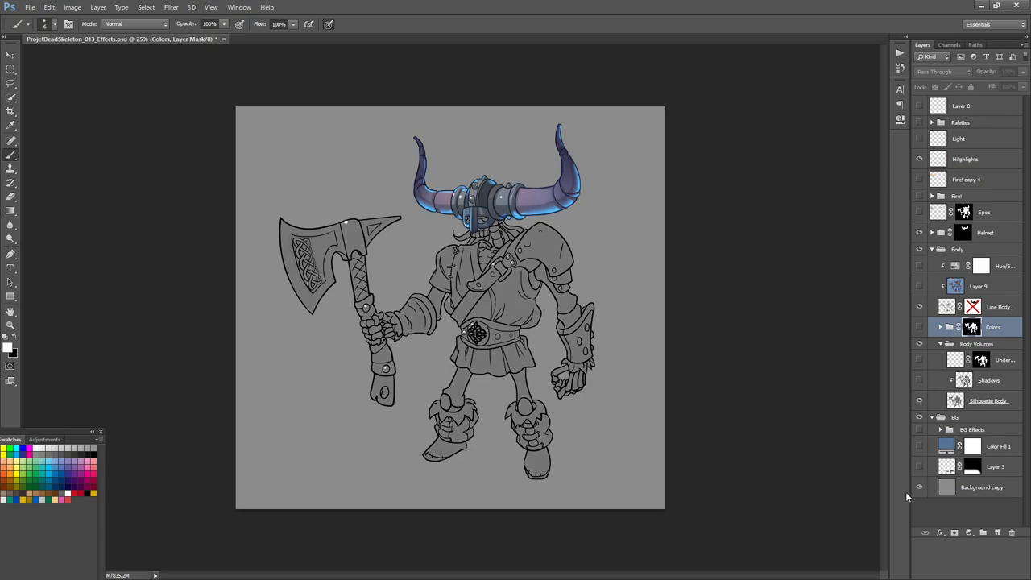
click(918, 381)
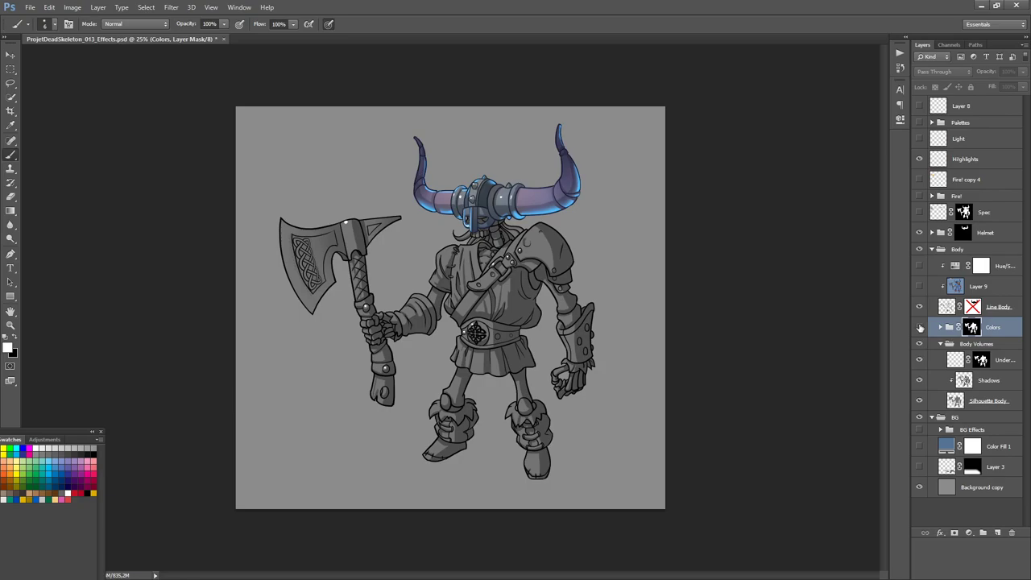
click(919, 327)
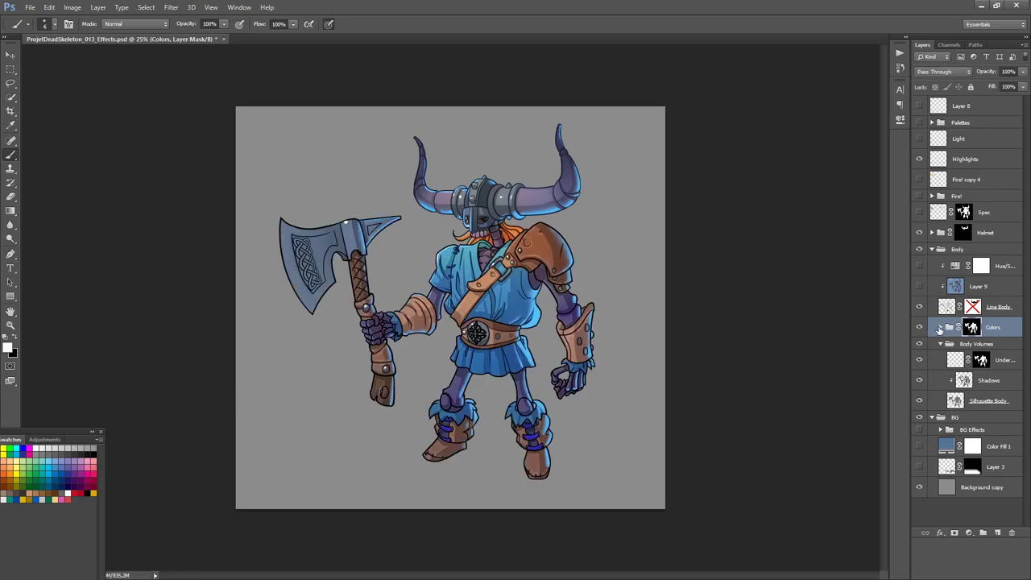
- Expand the Colors group, hide its Bois, Metal, Lacets, Cheveux, Cuir and Os groups, and collapse Os
click(939, 328)
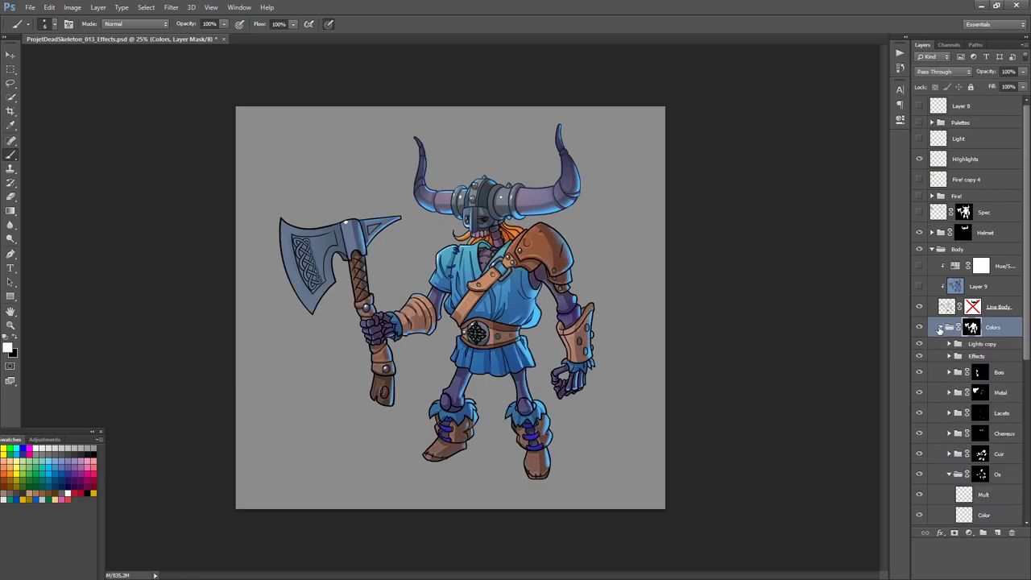
click(918, 459)
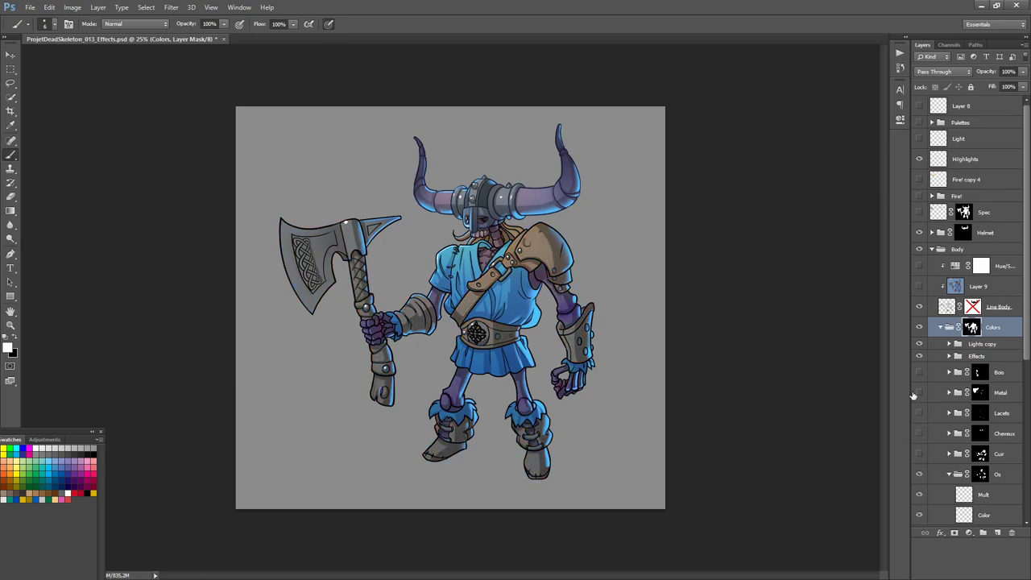
click(919, 475)
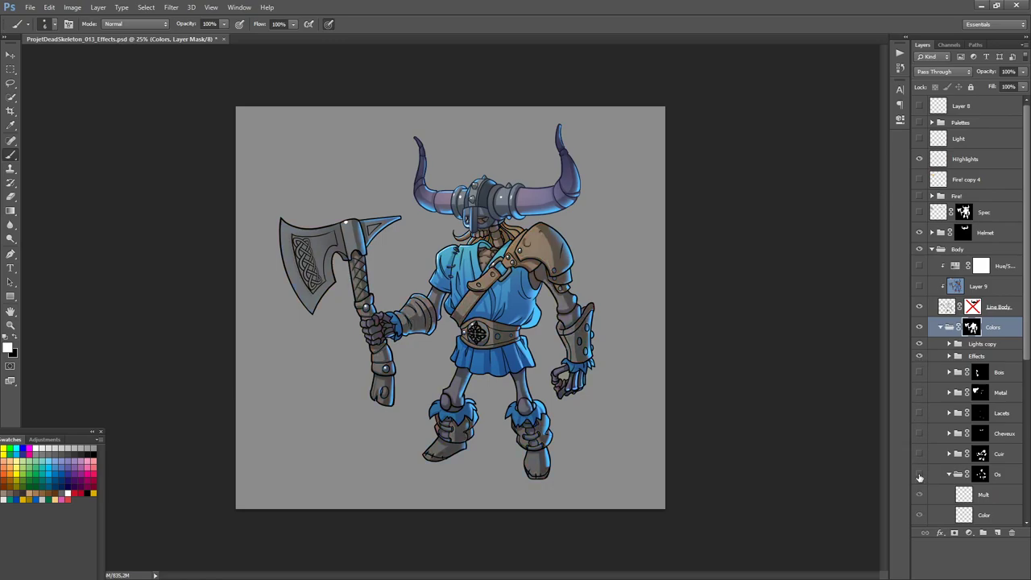
scroll(920, 478, down, 2)
click(949, 434)
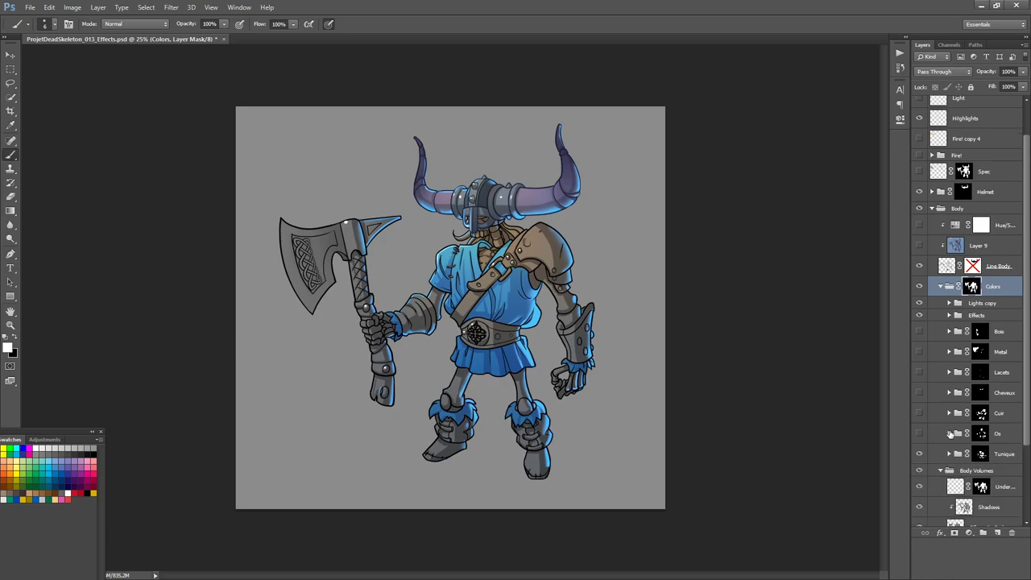
- Hide the Lights copy and Effects groups, toggling the Tunique group's visibility off and on before and after
click(920, 453)
click(920, 454)
click(919, 303)
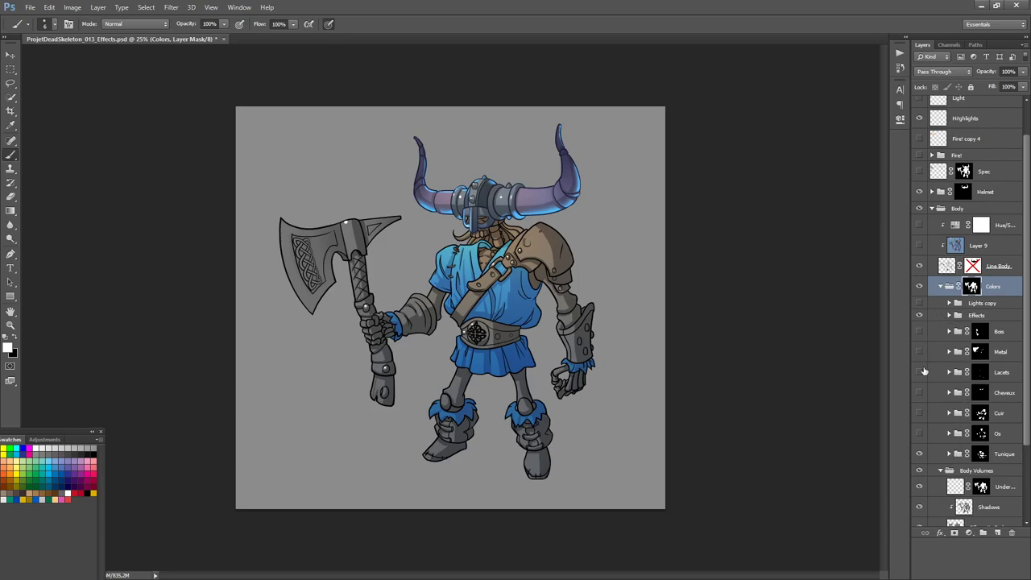
click(919, 315)
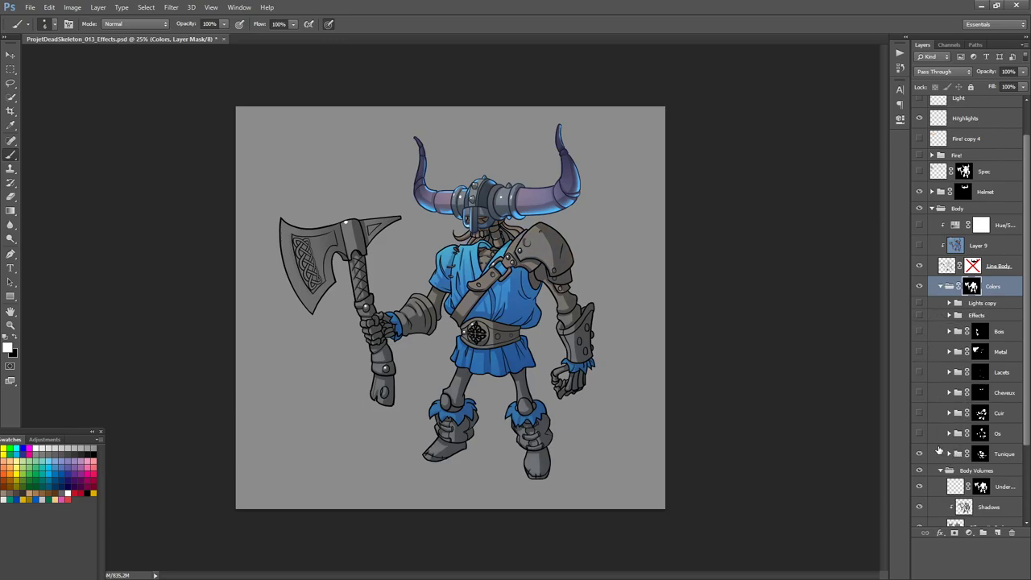
click(919, 453)
click(919, 453)
- Show the Os, Cuir, Cheveux, Lacets, Metal and Bois color groups one after another
click(919, 434)
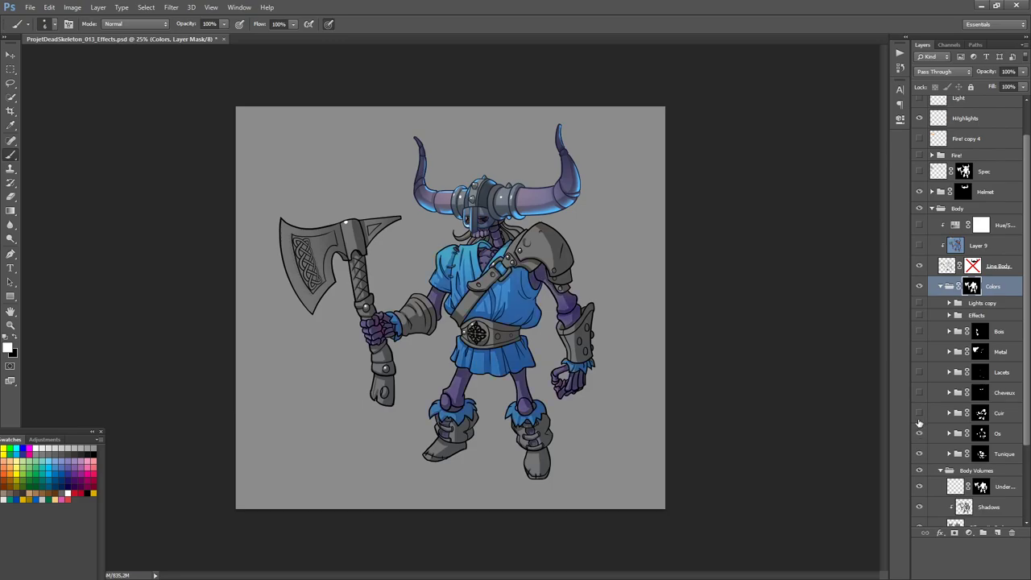
click(919, 412)
click(919, 392)
click(919, 372)
click(919, 351)
click(919, 331)
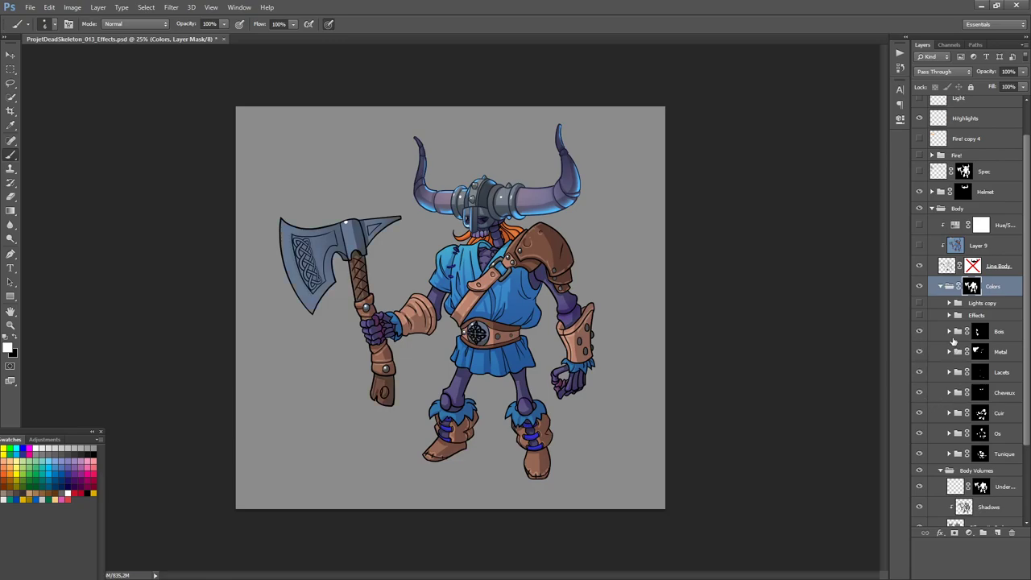
- Toggle the Effects and Lights copy groups' visibility to compare the shading, and leave both groups shown
click(918, 315)
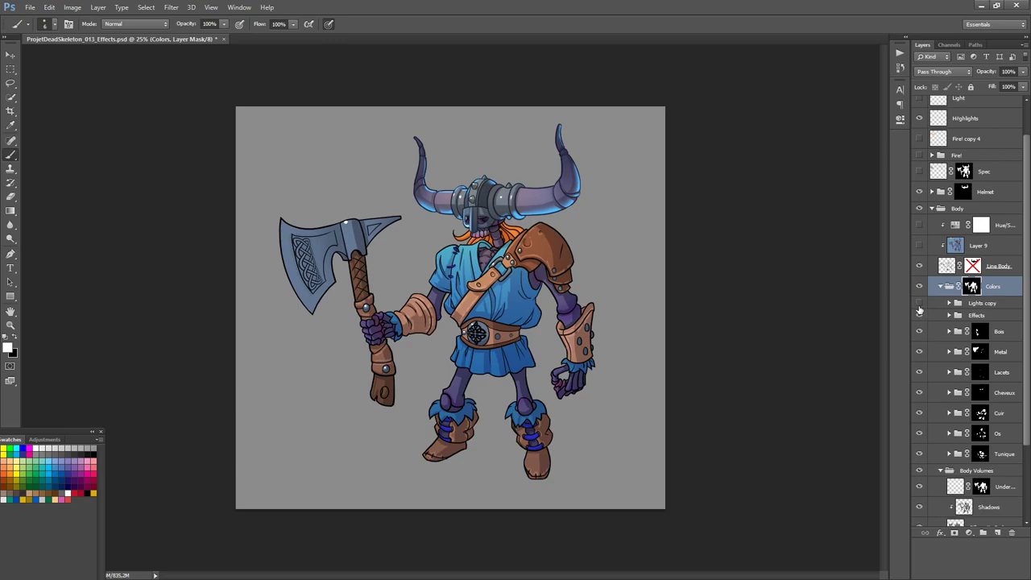
click(918, 303)
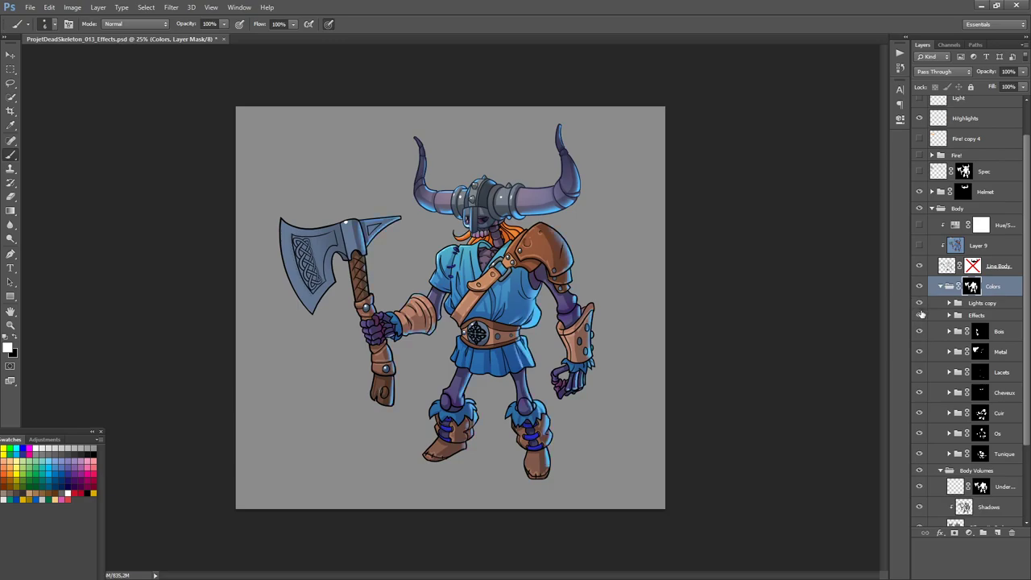
click(918, 304)
click(920, 315)
click(919, 315)
click(919, 315)
click(920, 316)
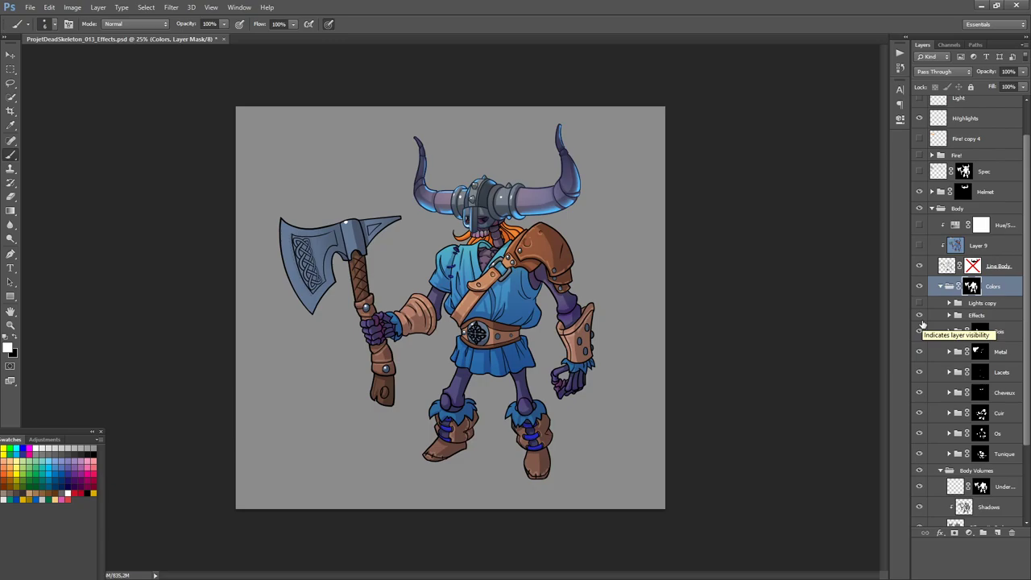
click(919, 315)
click(919, 315)
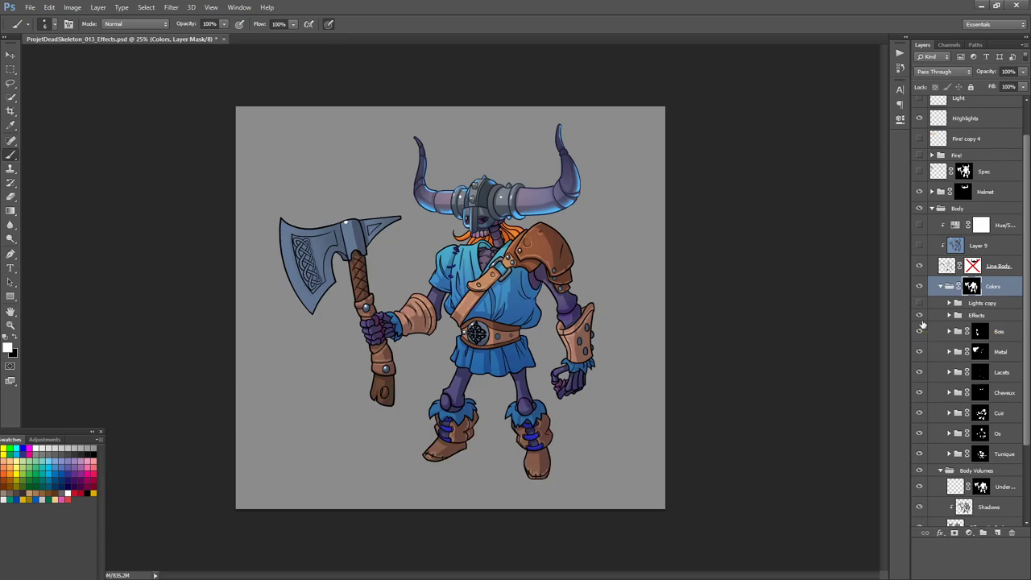
click(919, 304)
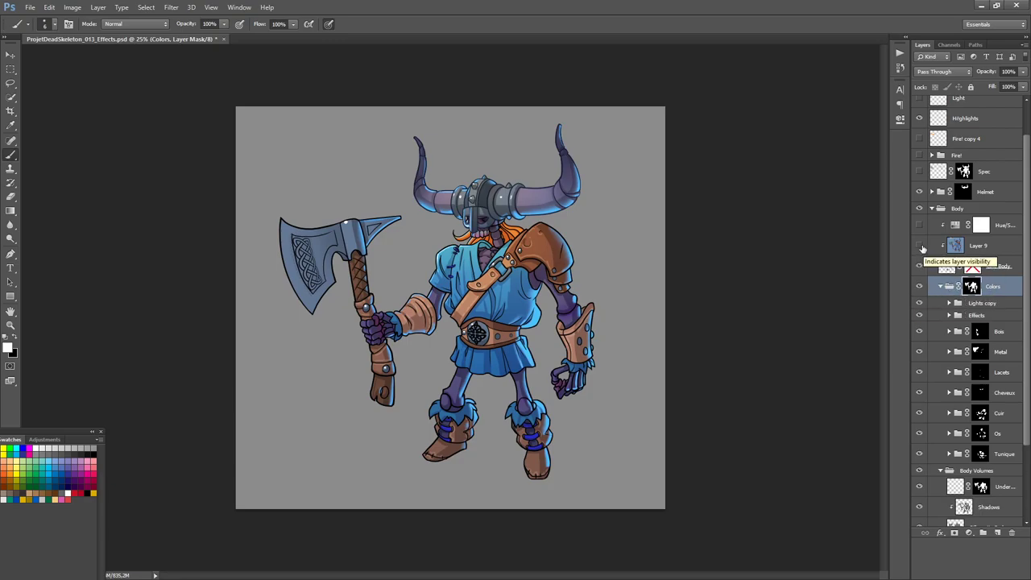
- Show Layer 9 and the Hue/Saturation adjustment above the Line Body, and toggle Layer 9 off and on
click(919, 245)
click(920, 239)
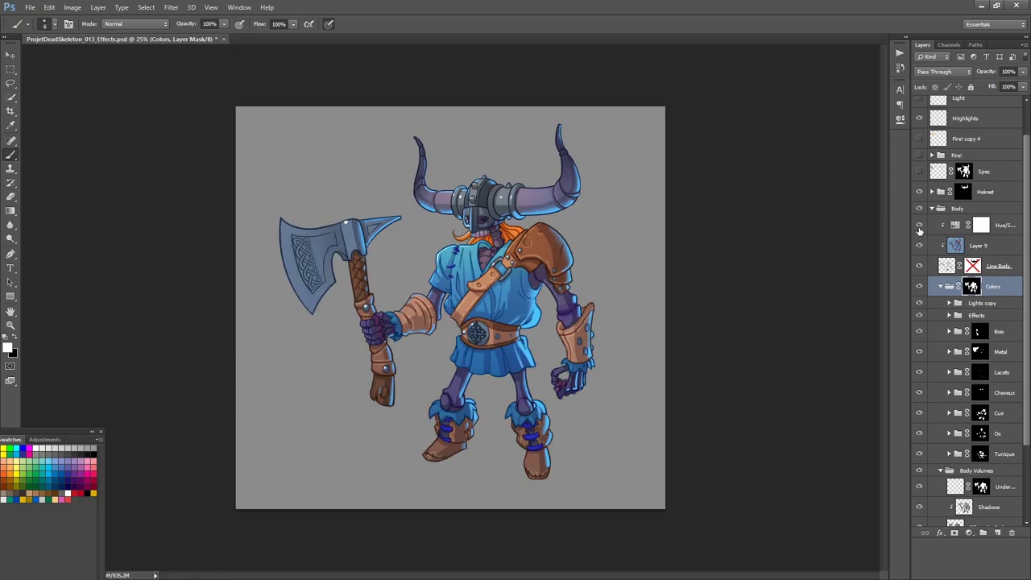
click(919, 250)
click(919, 250)
- Examine the torso's line art at 100% zoom while toggling Layer 9's visibility repeatedly
scroll(523, 327, up, 4)
scroll(634, 309, up, 1)
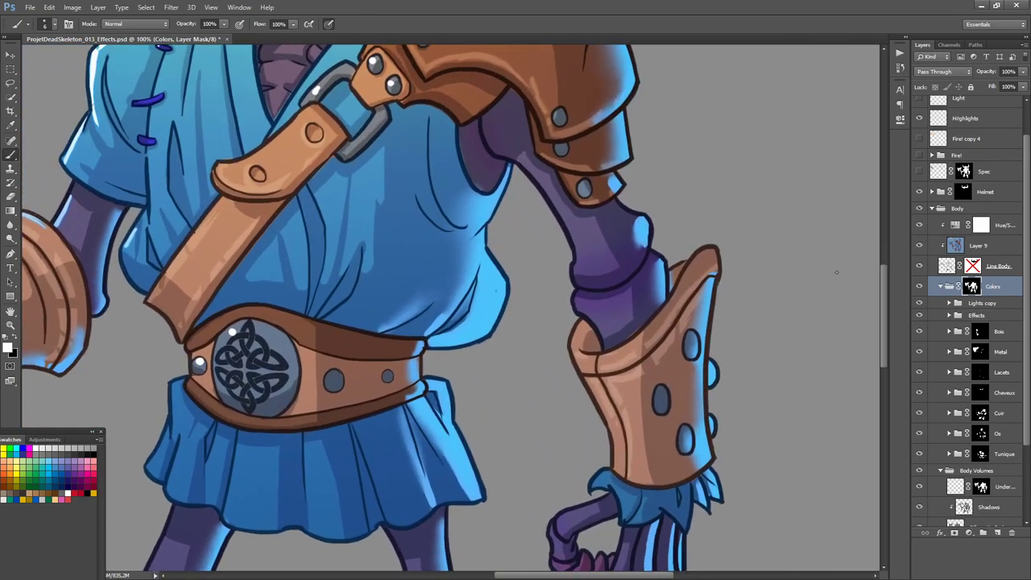
click(919, 247)
click(919, 247)
click(920, 247)
click(920, 247)
click(920, 247)
click(920, 247)
key(ctrl+0)
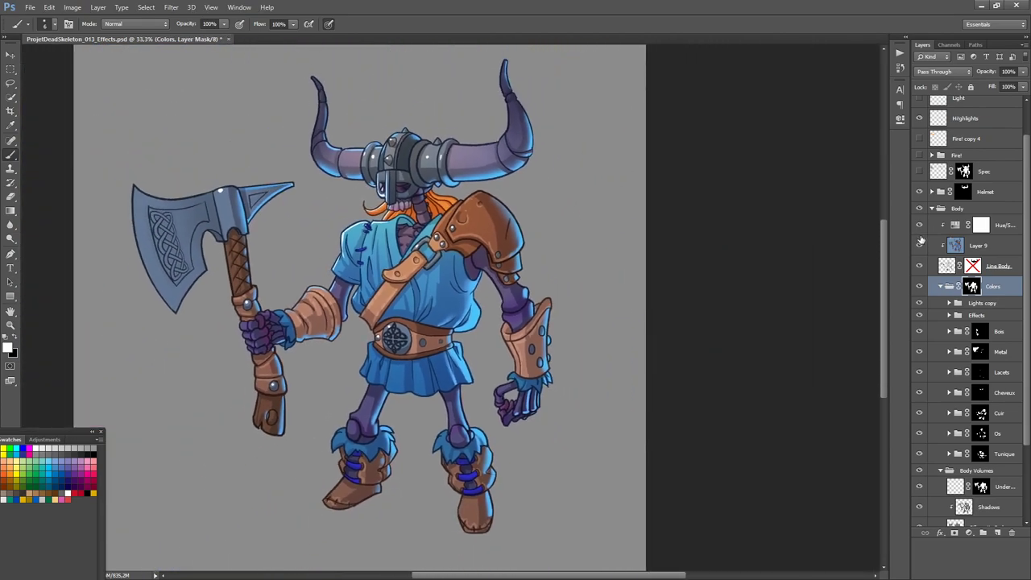
- Toggle the Spec layer's visibility several times and leave it shown
scroll(921, 221, up, 1)
click(920, 192)
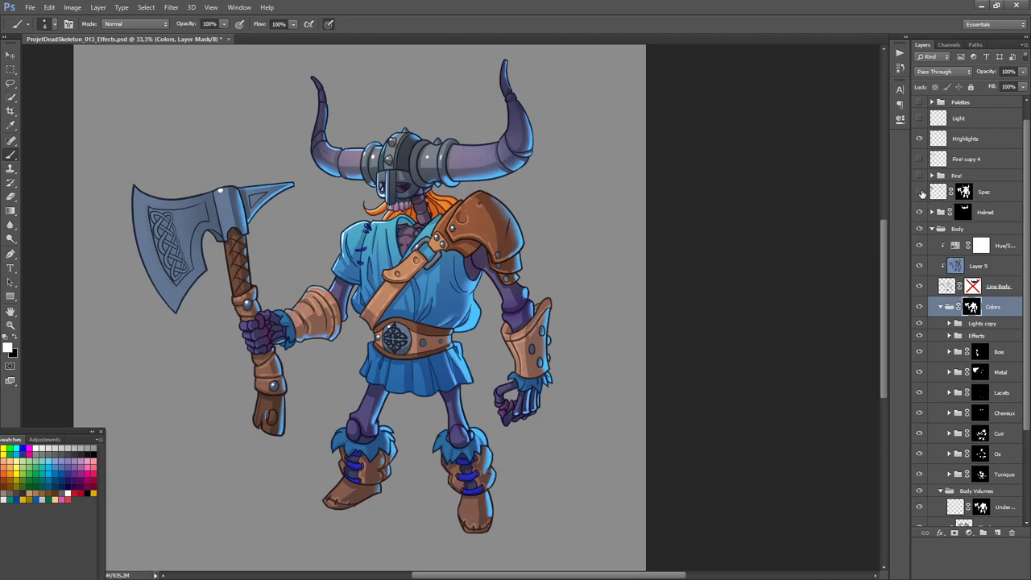
click(921, 192)
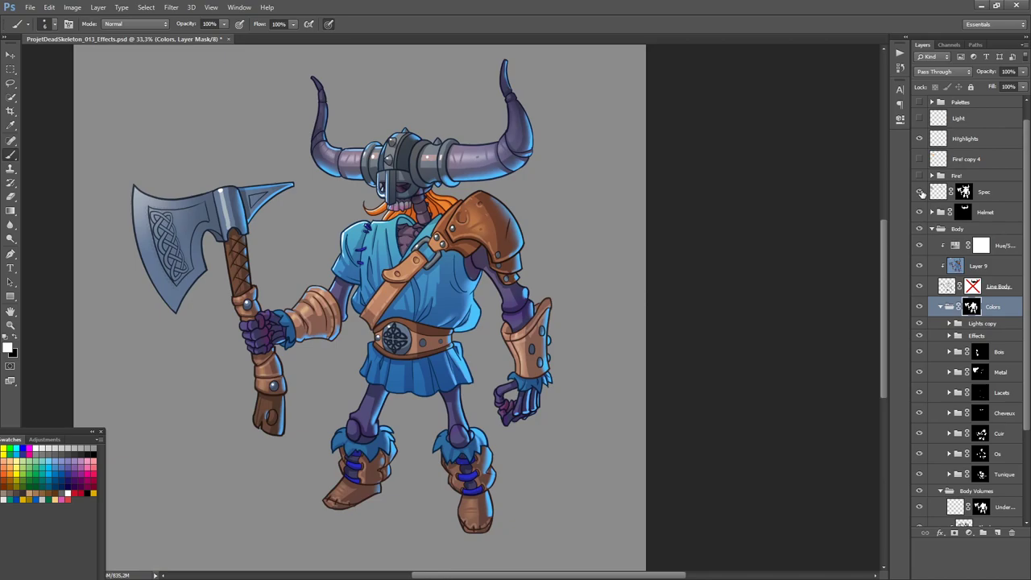
click(920, 191)
click(921, 191)
click(921, 192)
click(920, 192)
scroll(934, 205, up, 1)
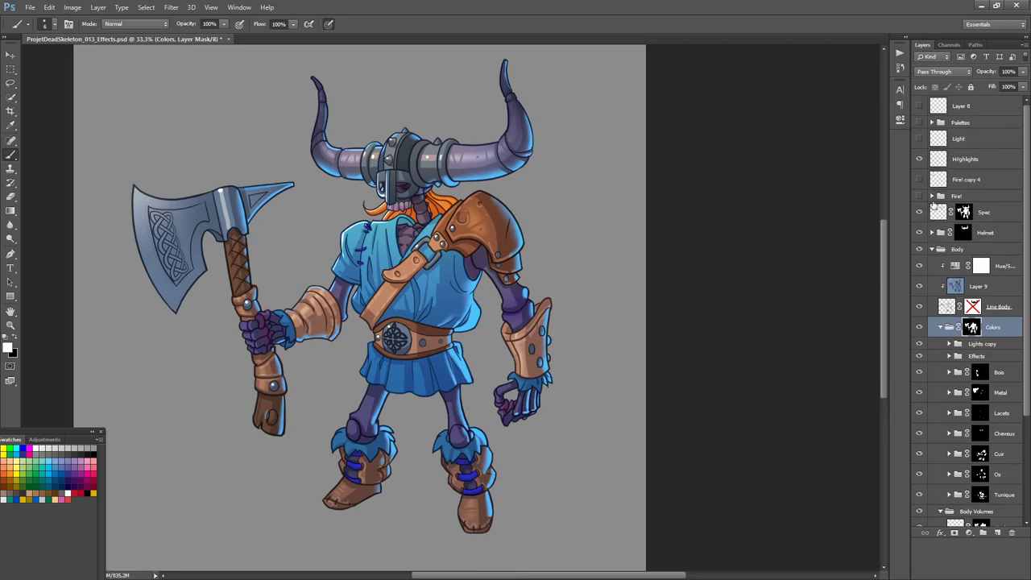
- Toggle the visibility of the Highlights layer, the Light layer and the Palettes group
click(919, 159)
click(919, 159)
click(919, 139)
click(919, 139)
click(919, 123)
click(919, 122)
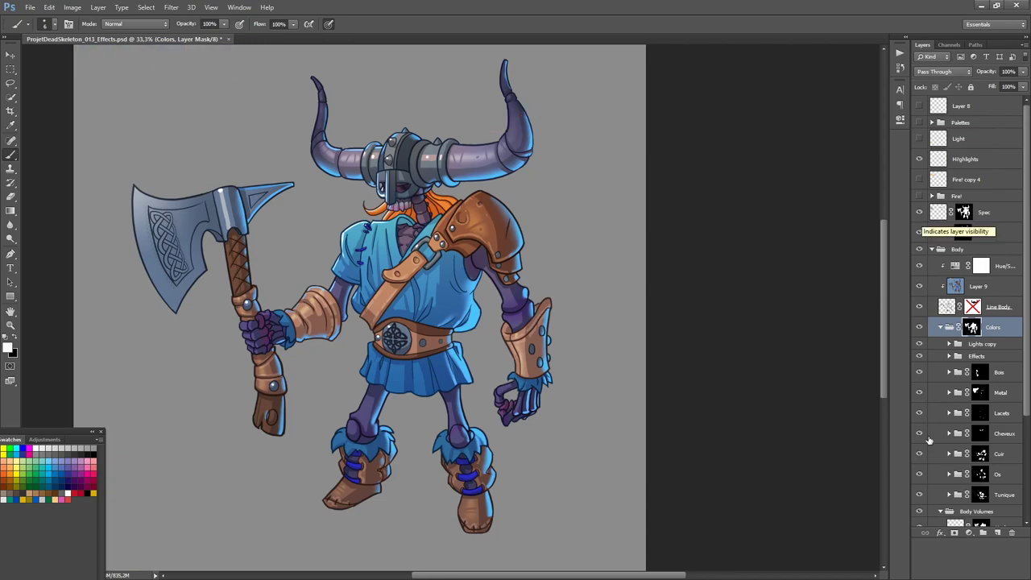
- Show Layer 3, Color Fill 1 and the BG Effects group behind the character, toggling BG Effects before leaving it visible
scroll(931, 431, down, 3)
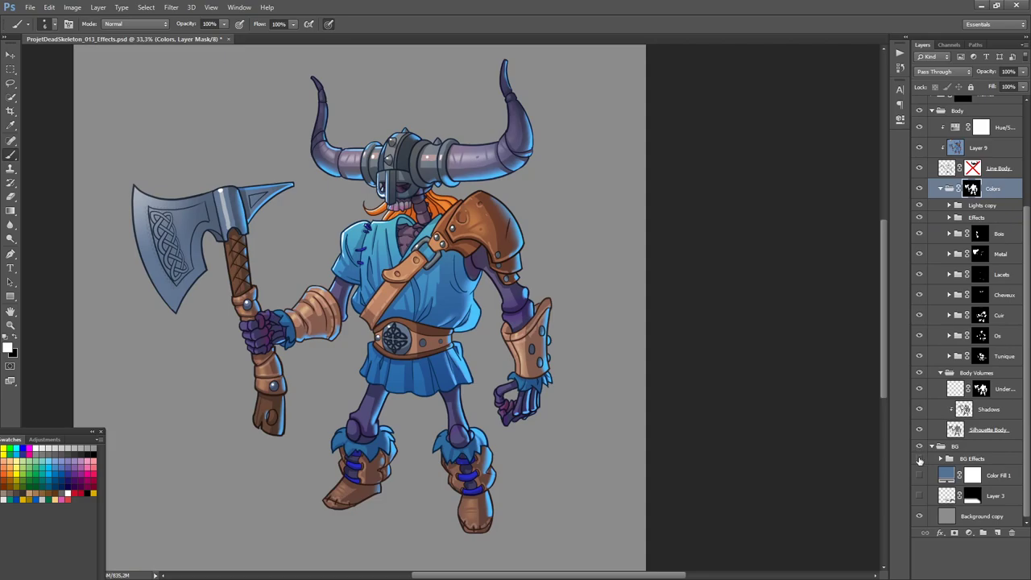
drag(919, 460, 920, 498)
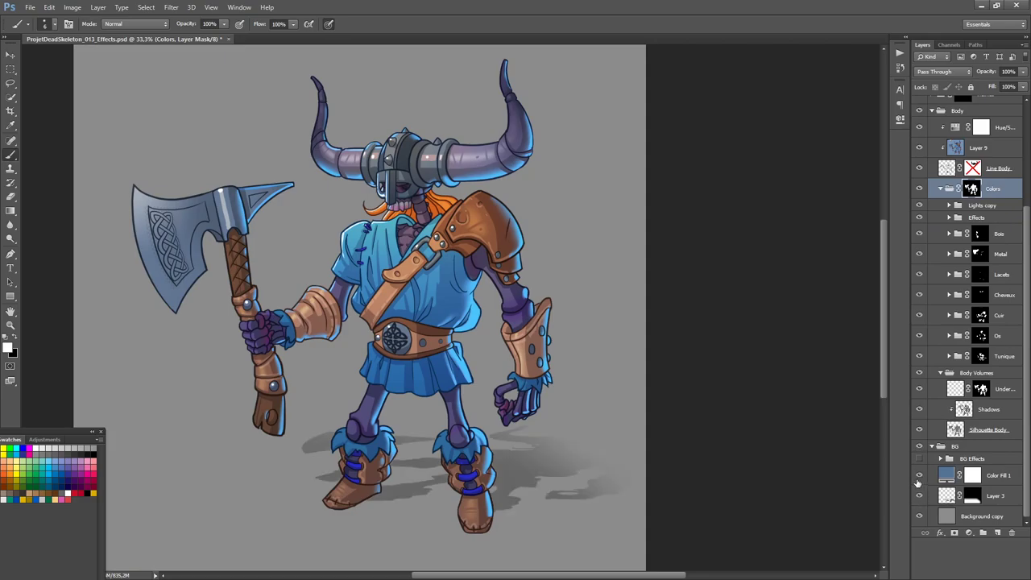
click(919, 459)
click(919, 460)
click(919, 460)
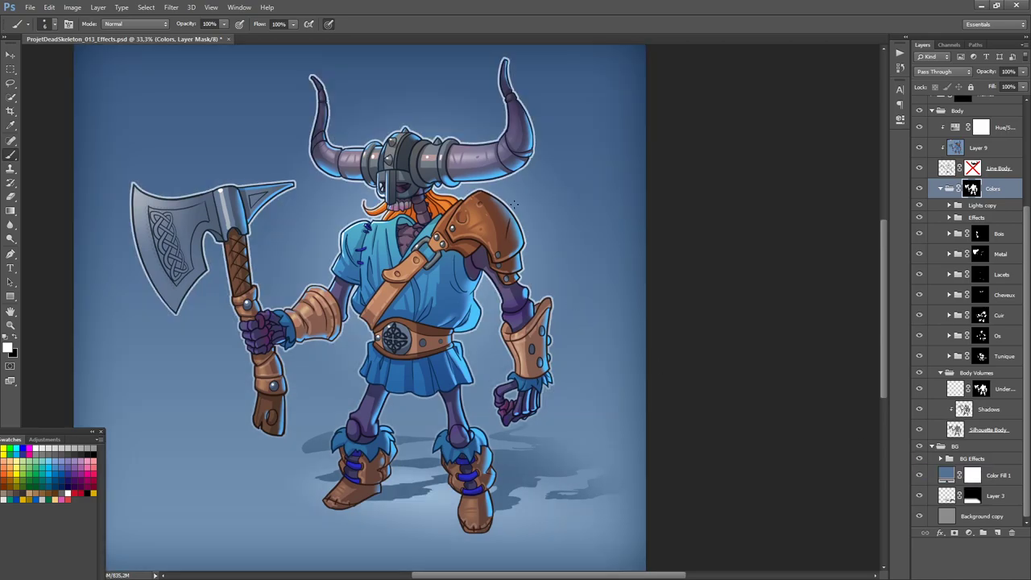
key(ctrl+minus)
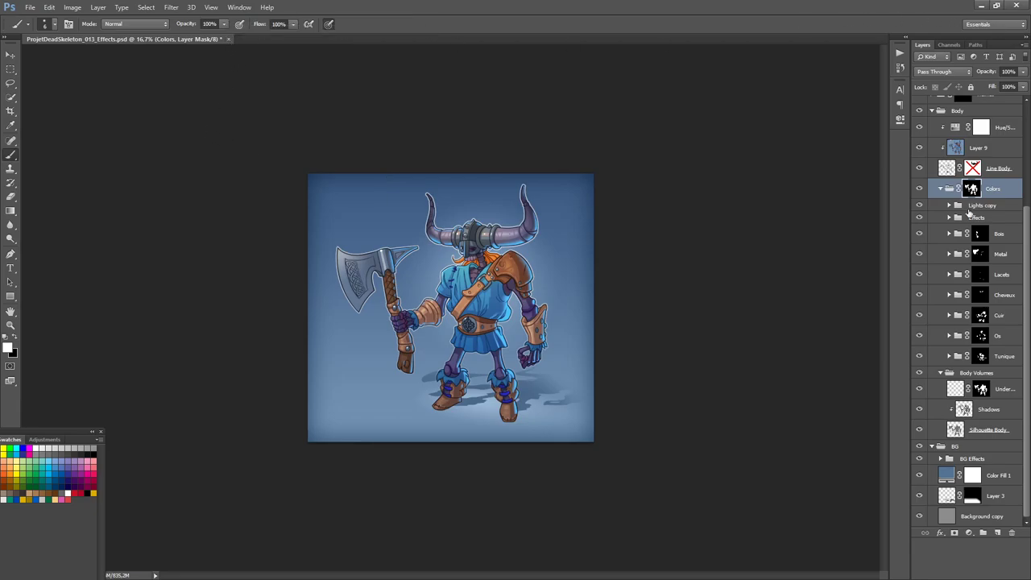
scroll(939, 186, up, 4)
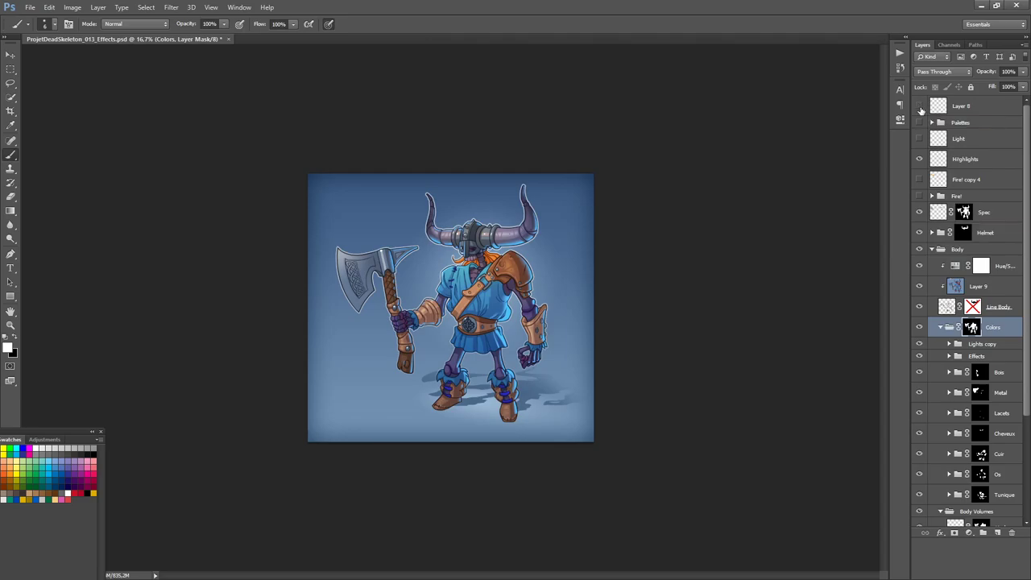
- Close the Viking document ProjetDeadSkeleton_013_Effects.psd and reposition the file browser window showing the project folder
click(229, 42)
click(516, 228)
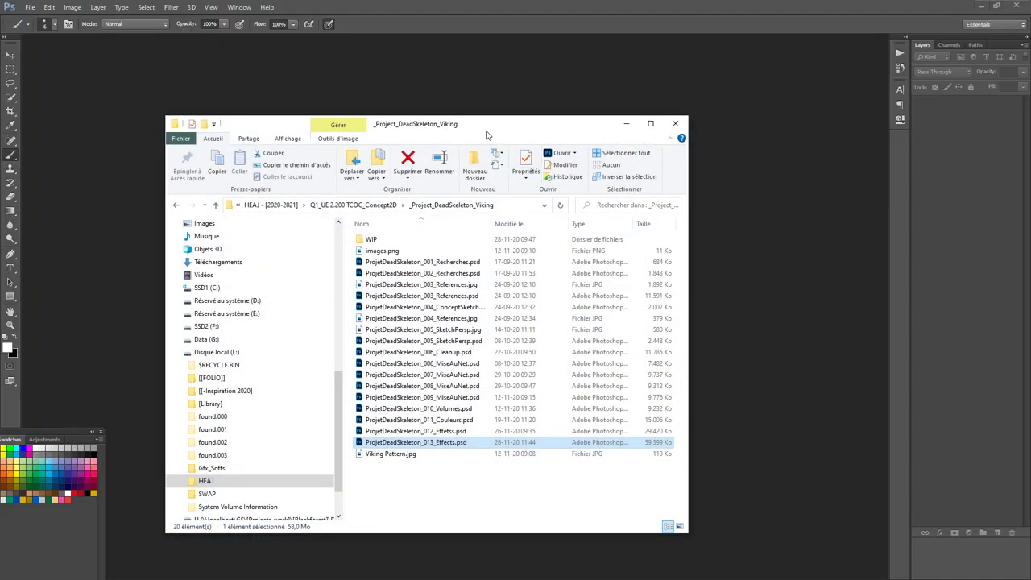
drag(486, 133, 392, 133)
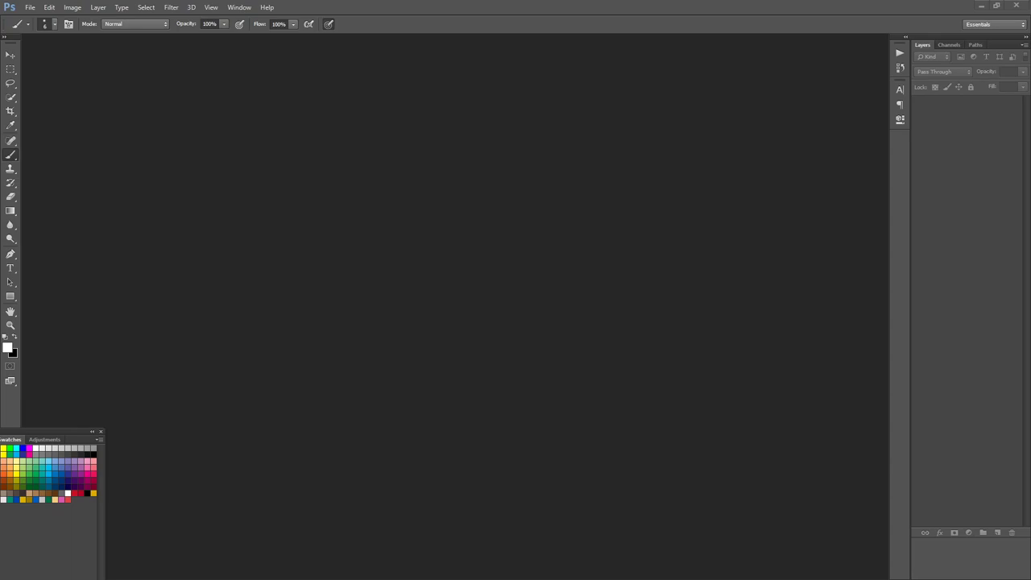
- Arrange the three student illustrations of the pirate, the scout skeleton and the armoured skeleton side by side for review, and put them away
drag(250, 189, 582, 106)
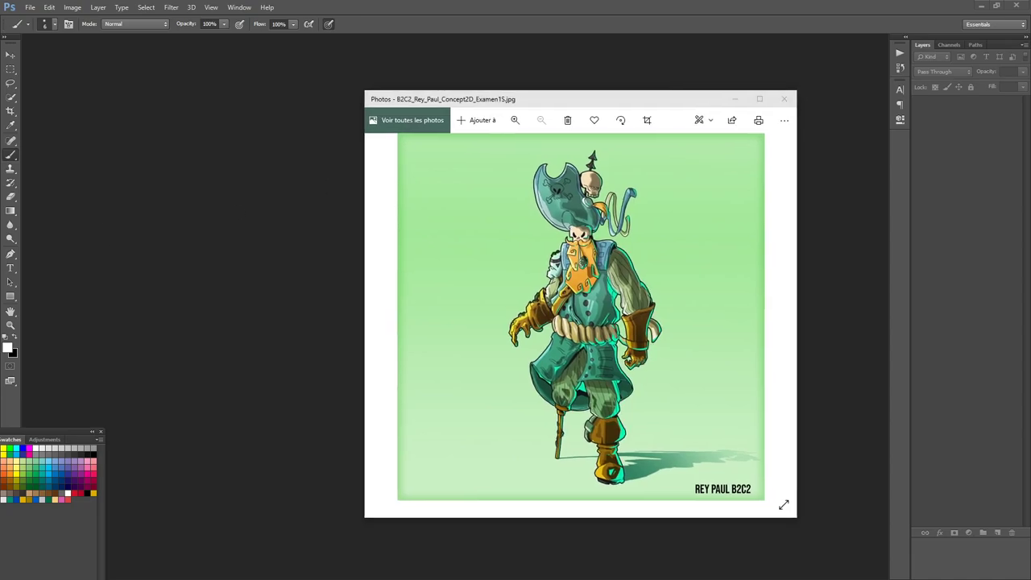
drag(413, 198, 277, 76)
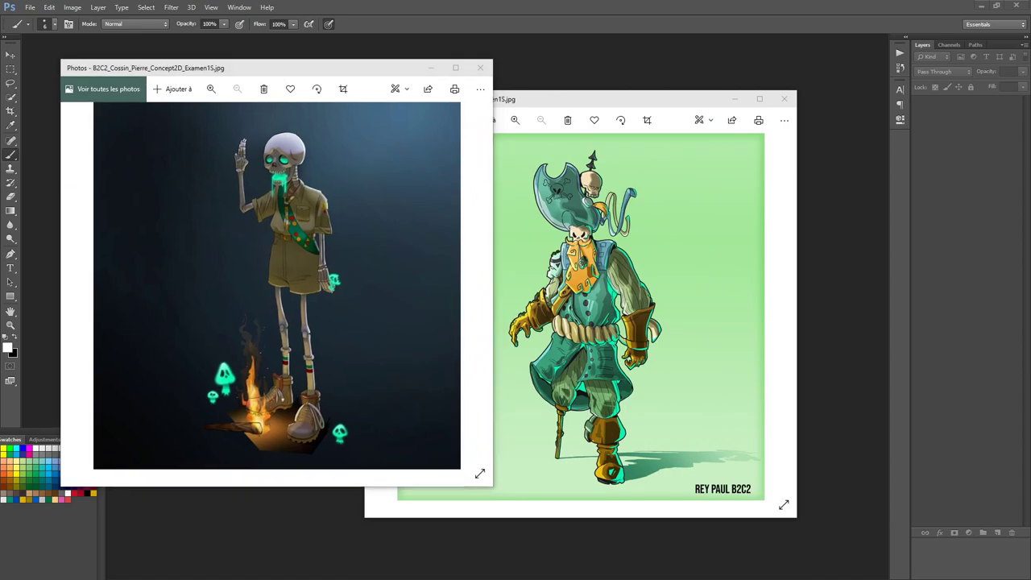
drag(627, 230, 881, 68)
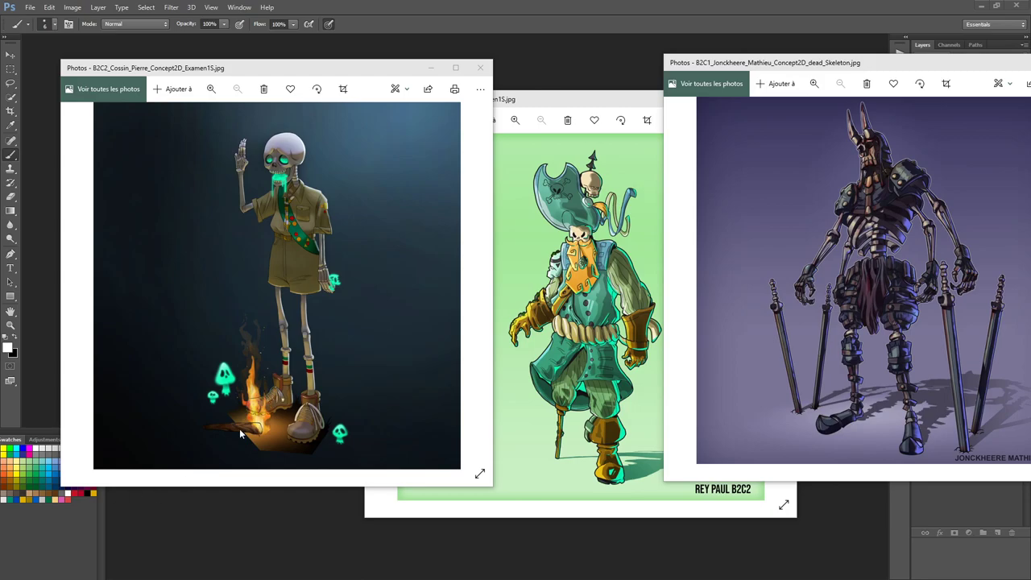
click(472, 15)
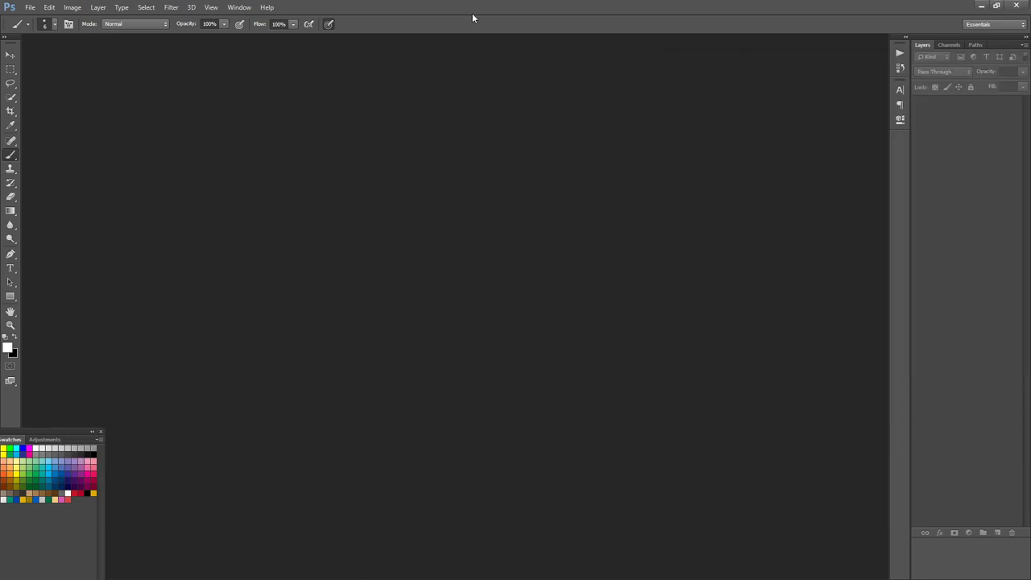
- Open CharaHD2021_Concept_005_Details.psd from the _Project_CharaHD folder, examine the front and side views, and close it
double_click(401, 209)
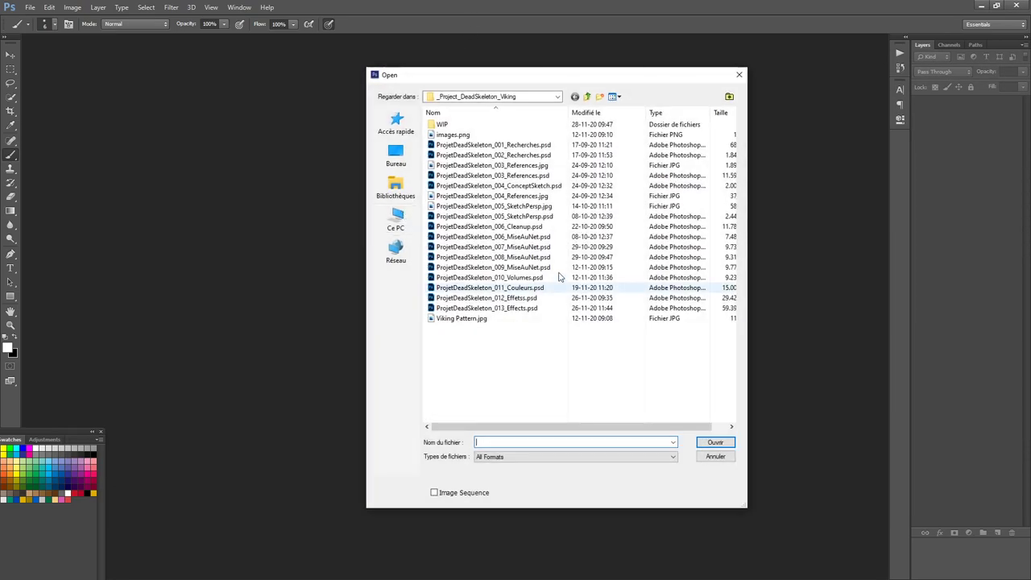
click(589, 97)
double_click(493, 136)
double_click(508, 187)
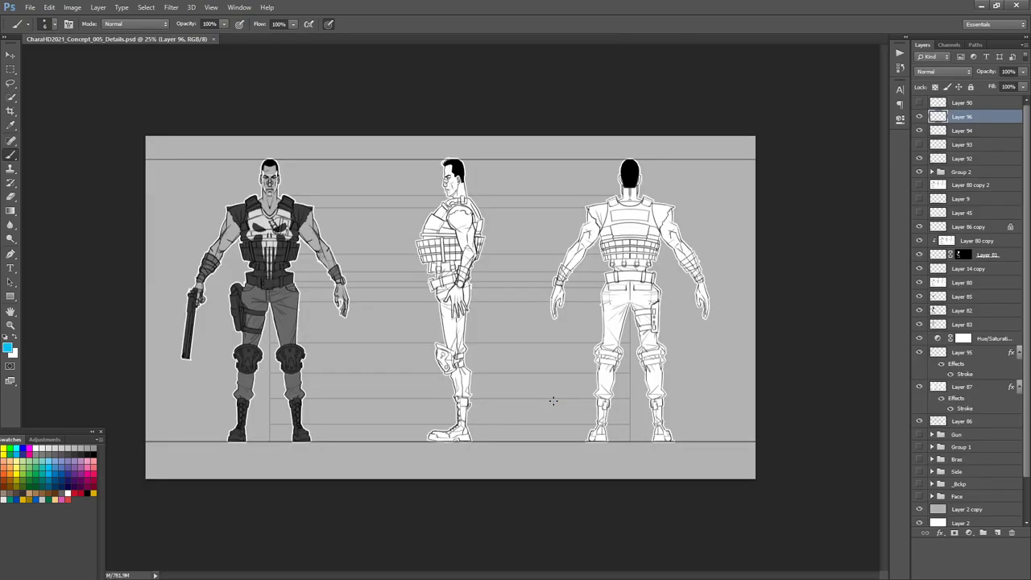
drag(286, 236, 438, 287)
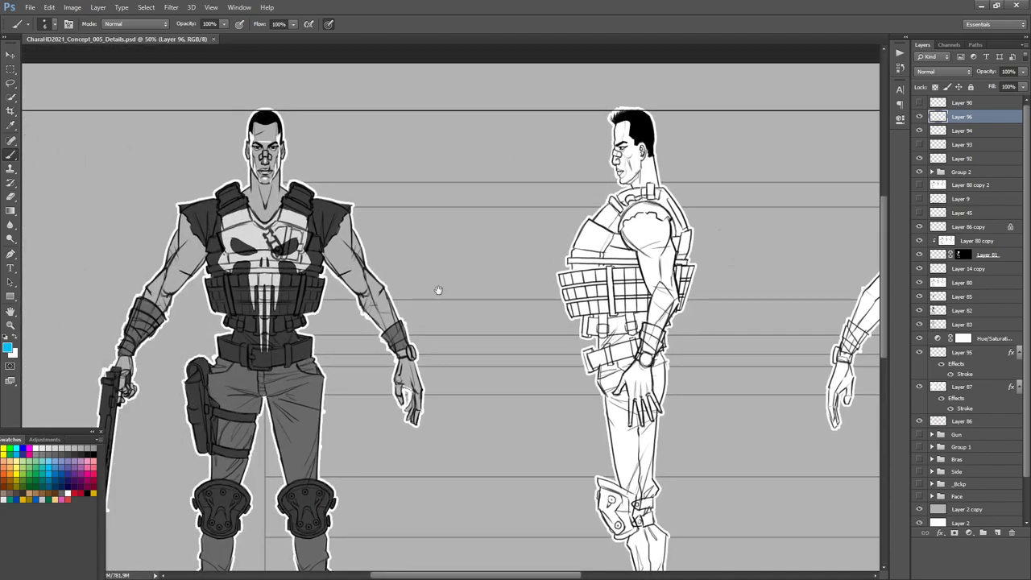
click(214, 39)
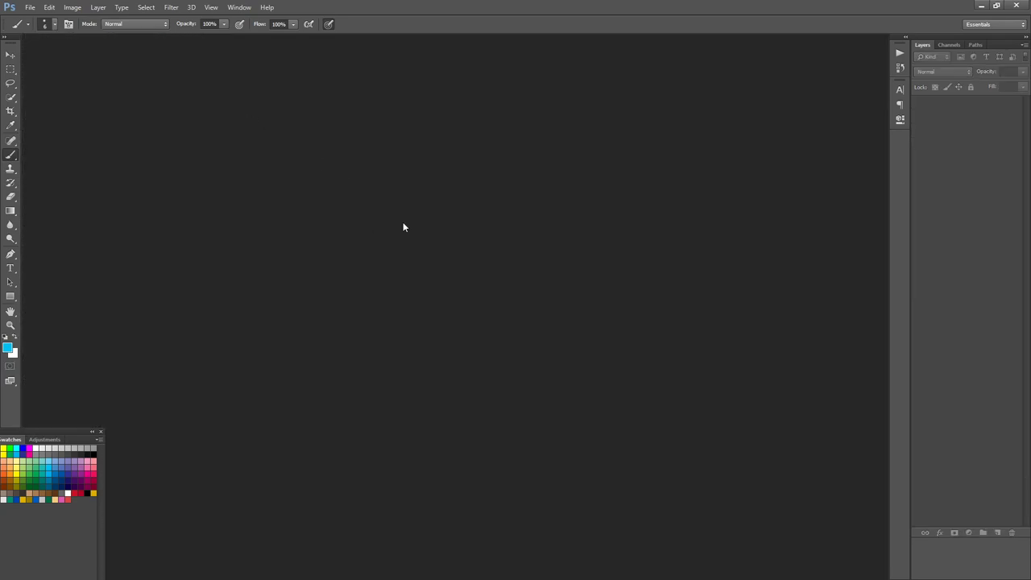
- Open CharaHD2021_Concept_001_Sketches.psd, review the annotated front, side and back silhouettes, and close it
double_click(403, 221)
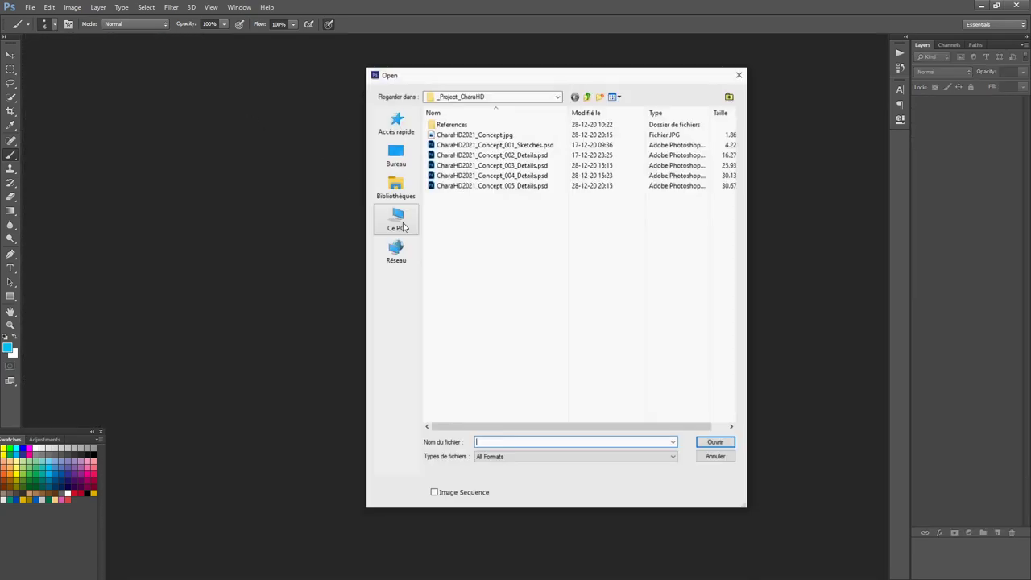
double_click(479, 146)
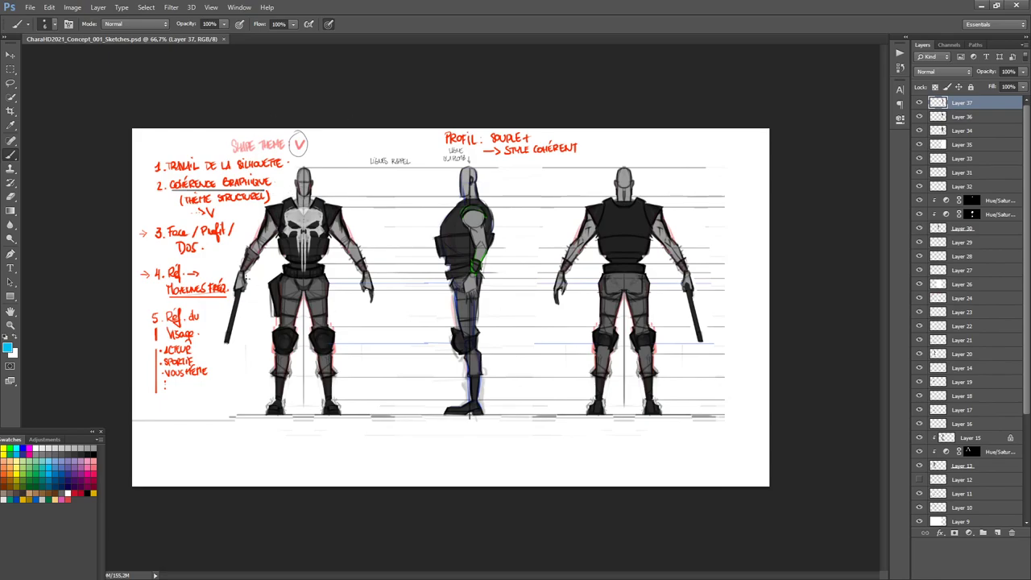
click(225, 40)
- Open CharaHD2021_Concept_002_Details.psd, examine the detailed vest sketch on the front view, and close it
key(ctrl+o)
click(530, 155)
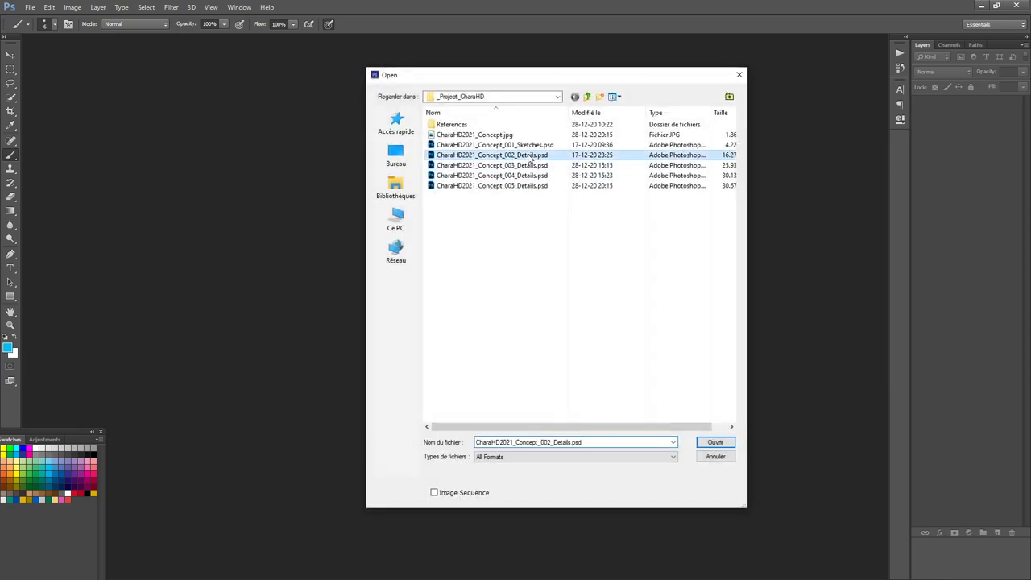
double_click(530, 155)
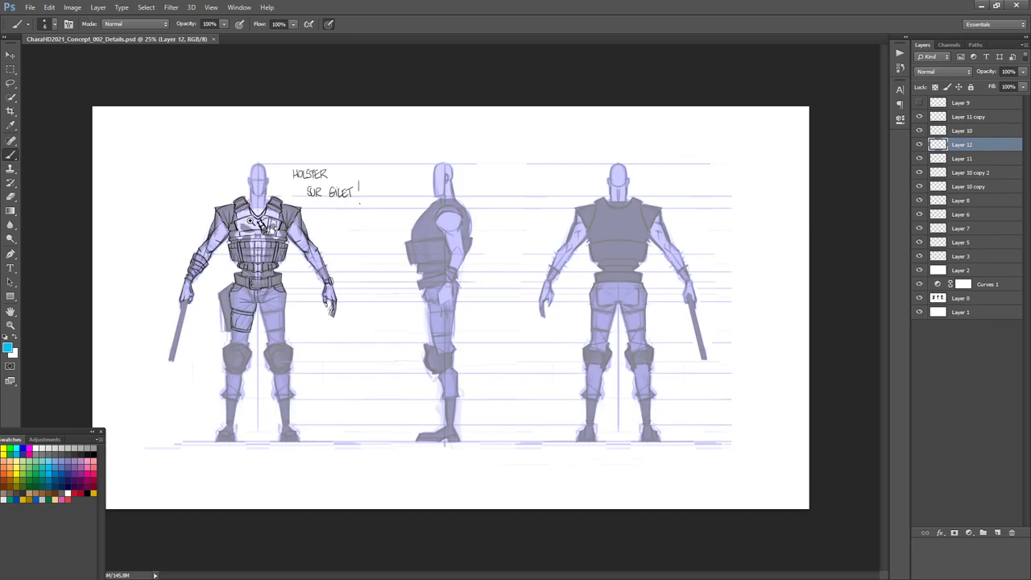
scroll(251, 220, up, 1)
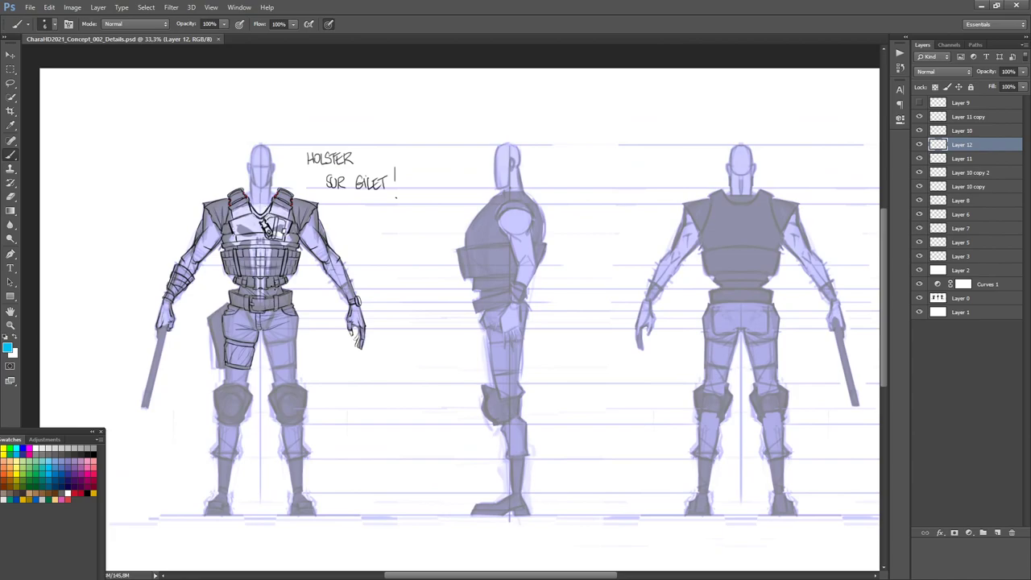
click(219, 39)
- Open the full-vest photo with short sleeves from the References folder's Tactical vest subfolder and float it in its own window
key(ctrl+o)
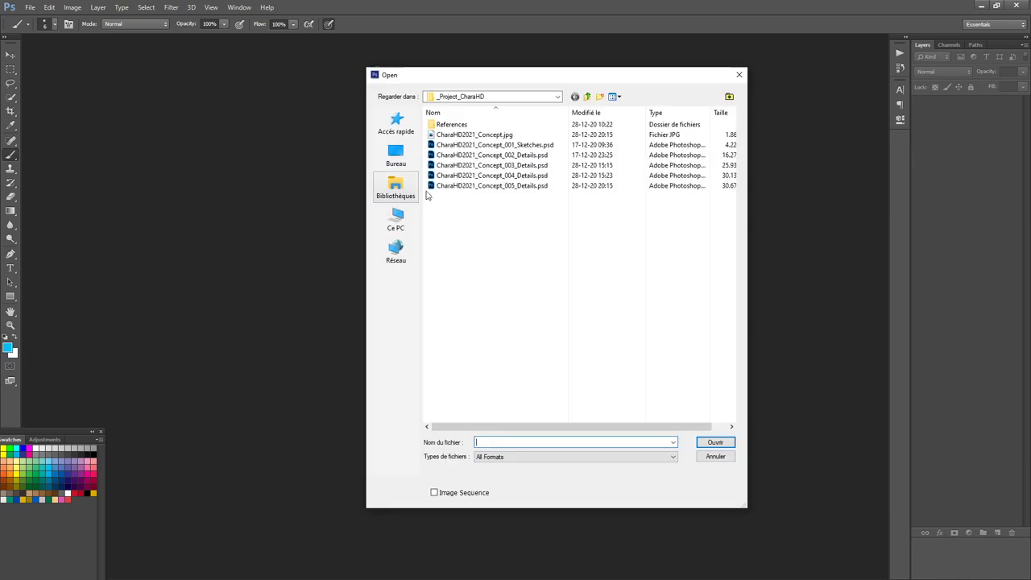
double_click(456, 126)
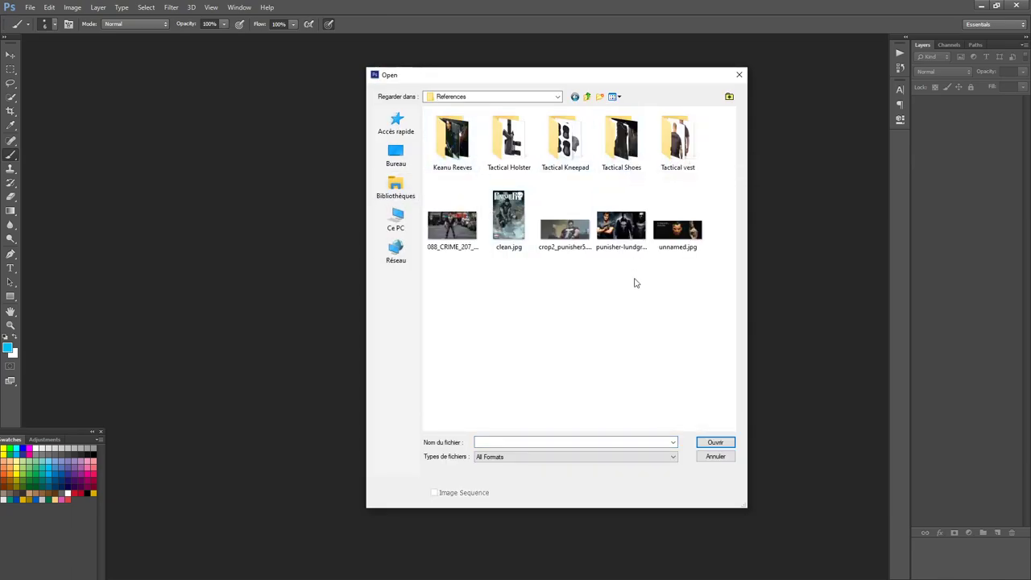
double_click(679, 145)
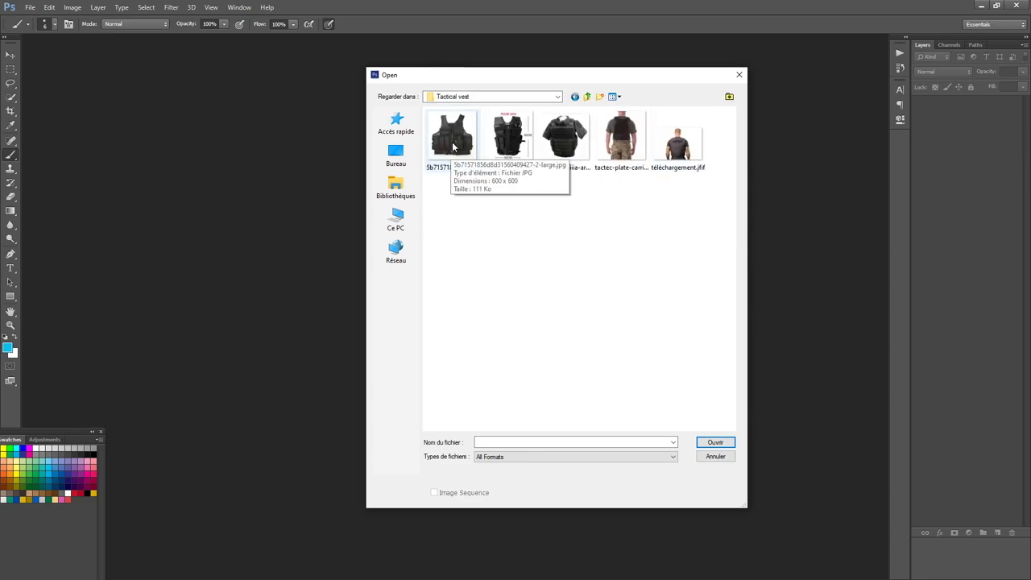
double_click(566, 139)
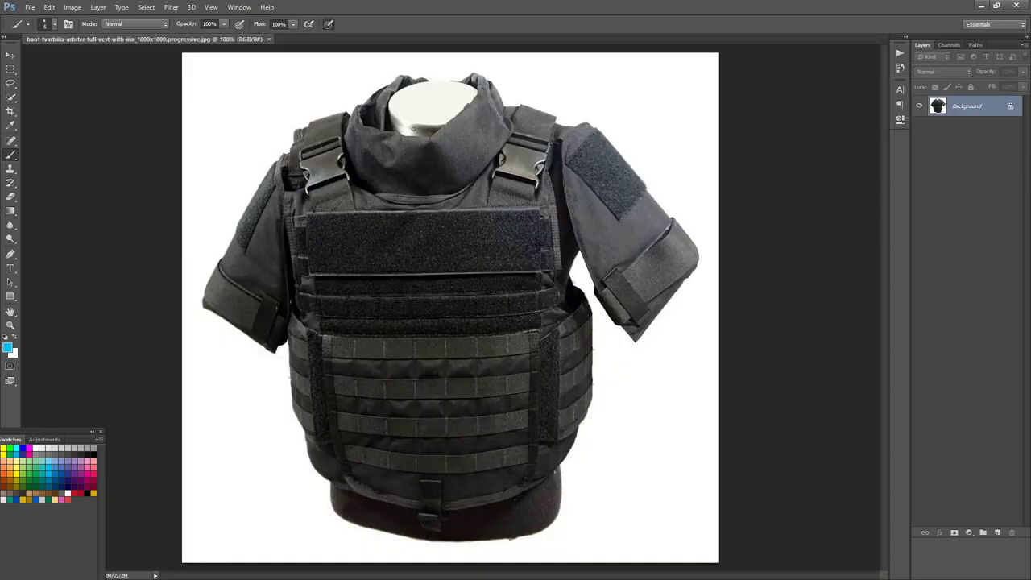
drag(125, 42, 112, 66)
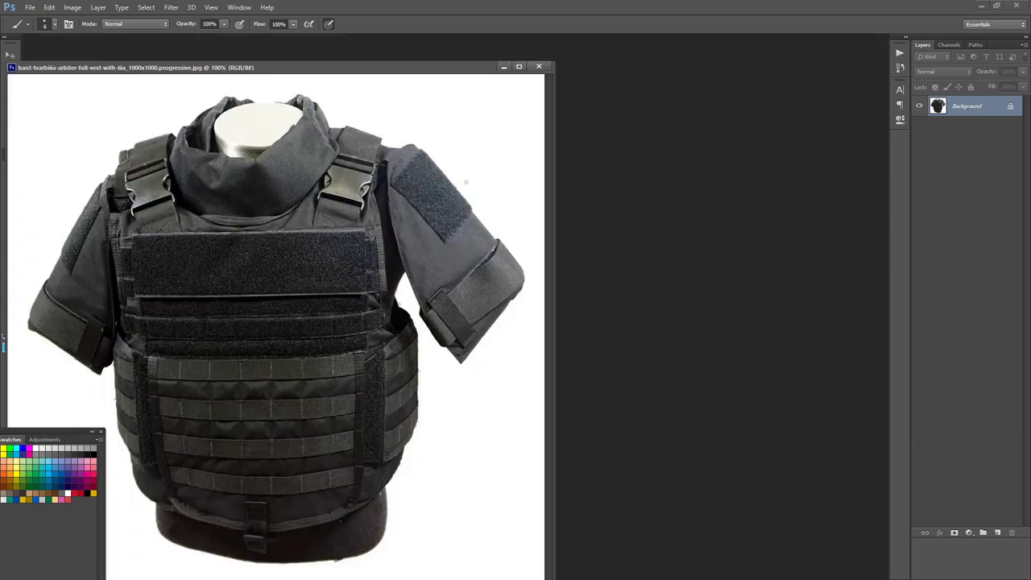
- Open CharaHD2021_Concept_002_Details.psd beside the vest photo to compare the sketched vest with the reference, and close both documents
key(ctrl+o)
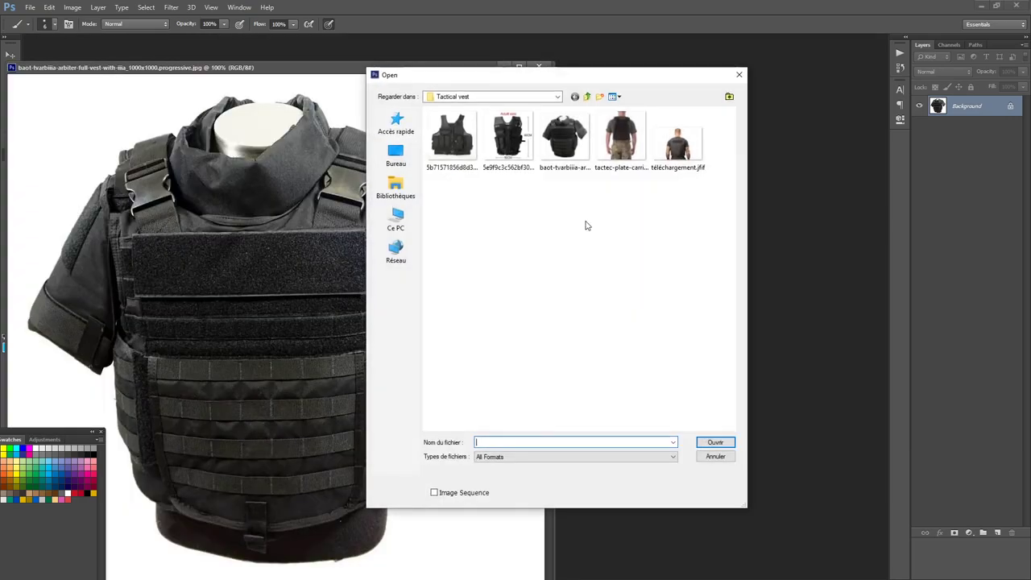
click(586, 96)
click(586, 96)
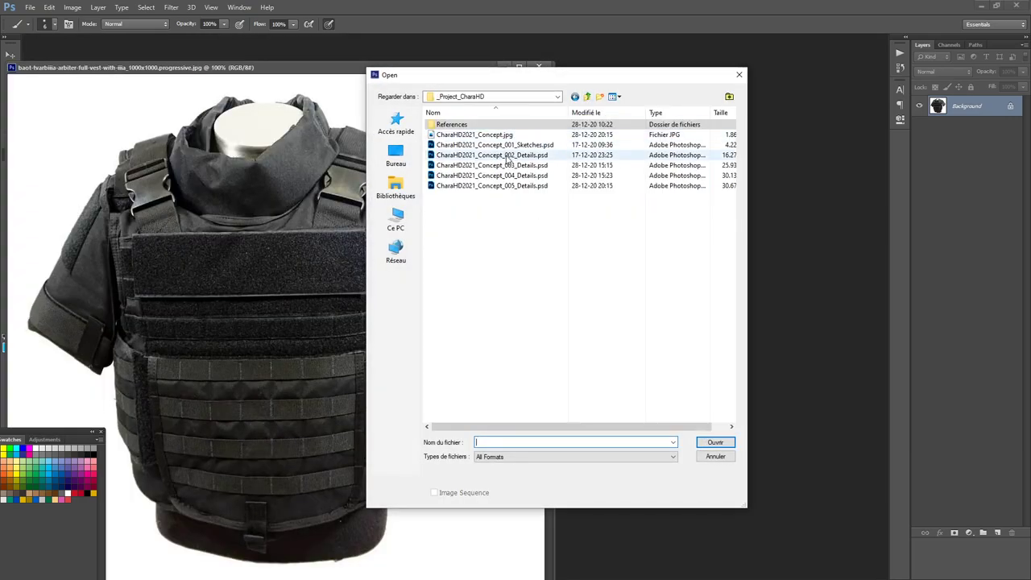
double_click(505, 156)
drag(298, 81, 522, 121)
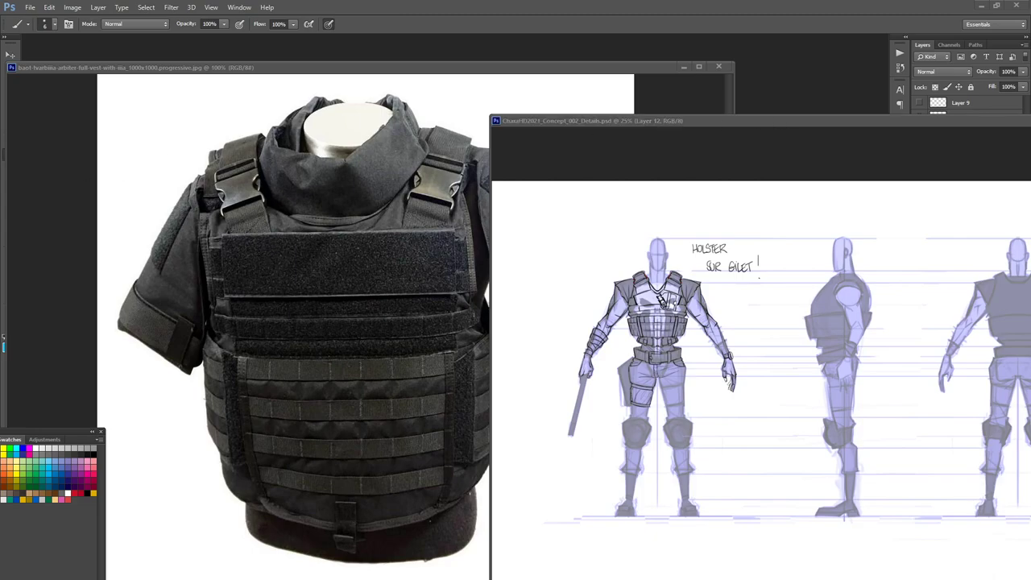
click(719, 66)
drag(770, 119, 451, 110)
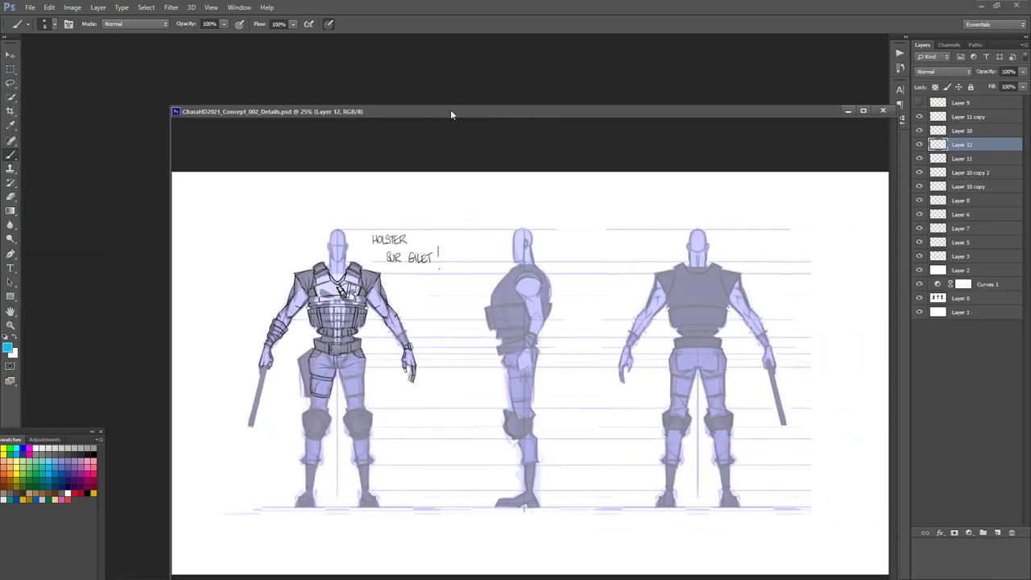
click(883, 110)
- Open CharaHD2021_Concept_003_Details.psd, view the character turnaround, and close it
key(ctrl+o)
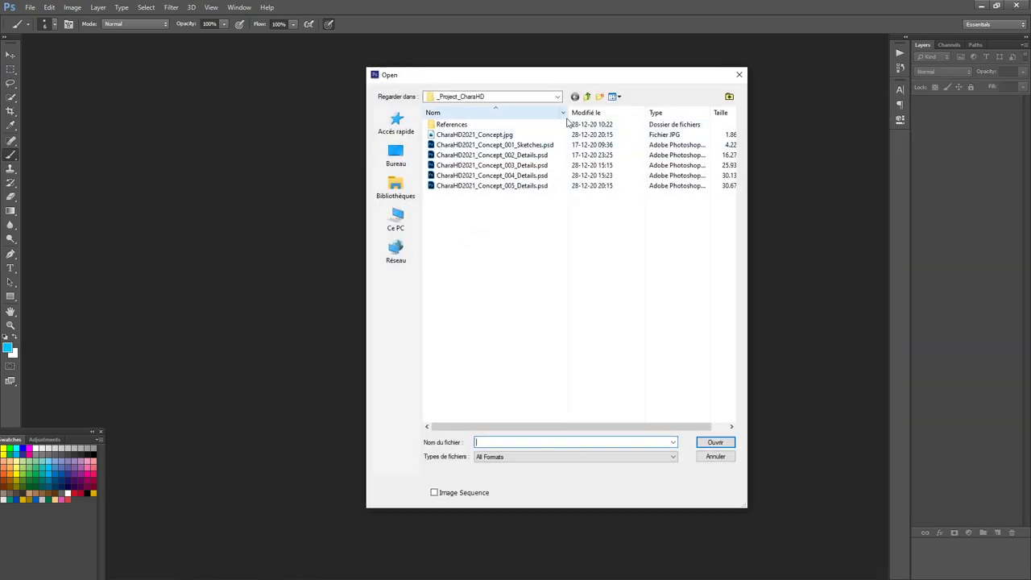
double_click(529, 166)
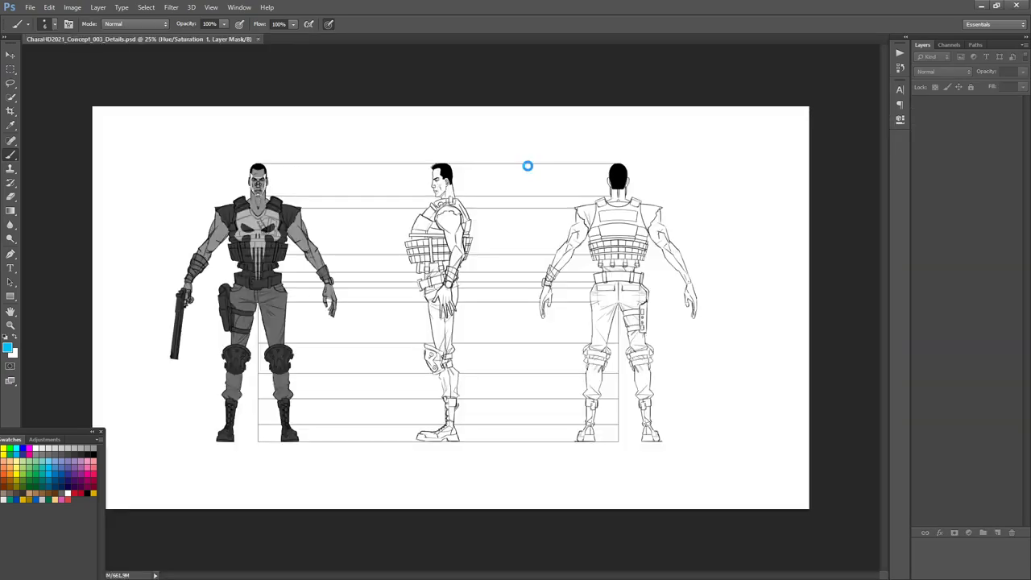
click(258, 39)
- Open CharaHD2021_Concept_004_Details.psd in a floating window and examine the front view's knee pads at 66.7% zoom
key(ctrl+o)
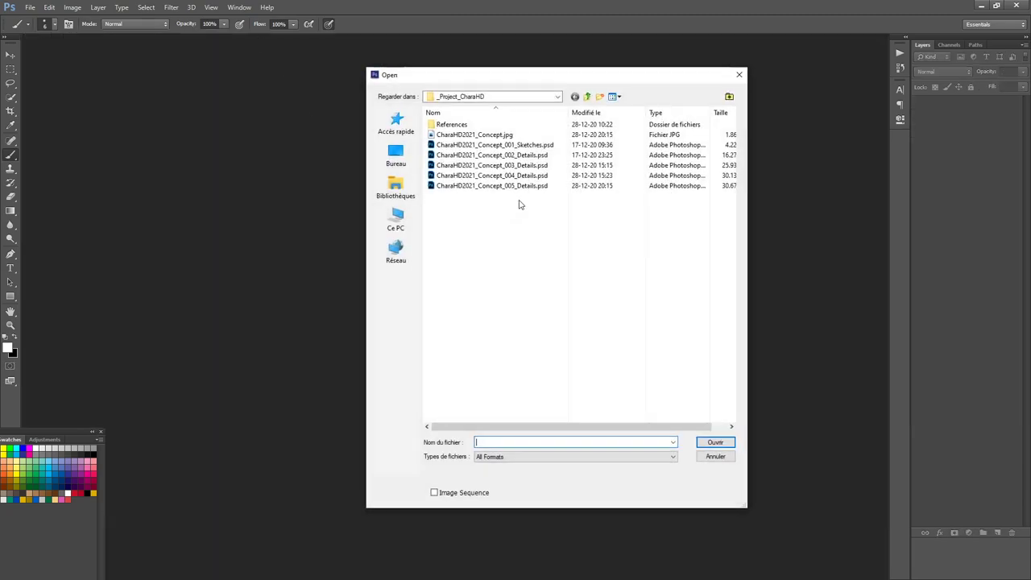
double_click(518, 172)
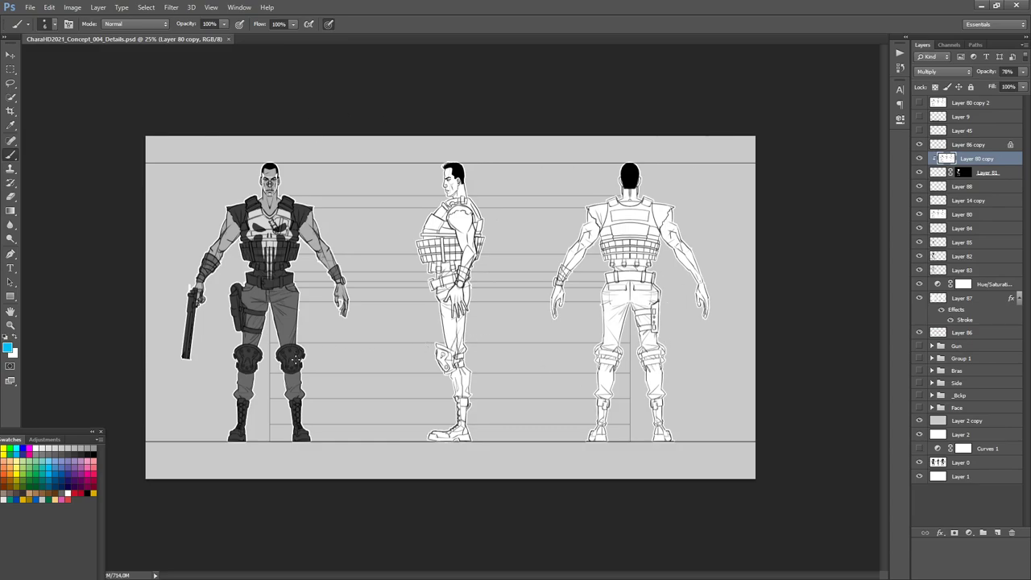
drag(161, 39, 161, 53)
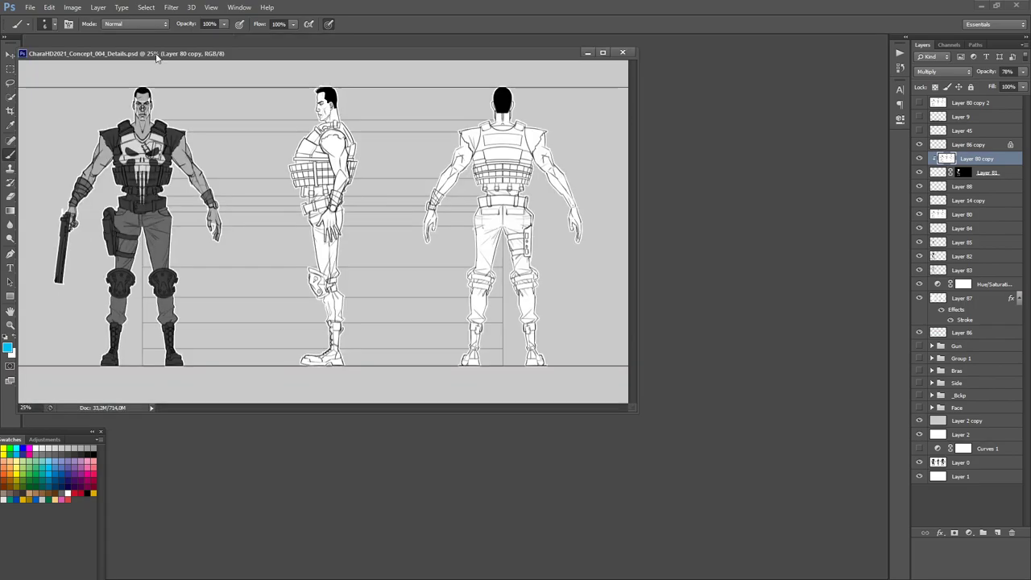
scroll(160, 280, up, 1)
scroll(172, 288, up, 2)
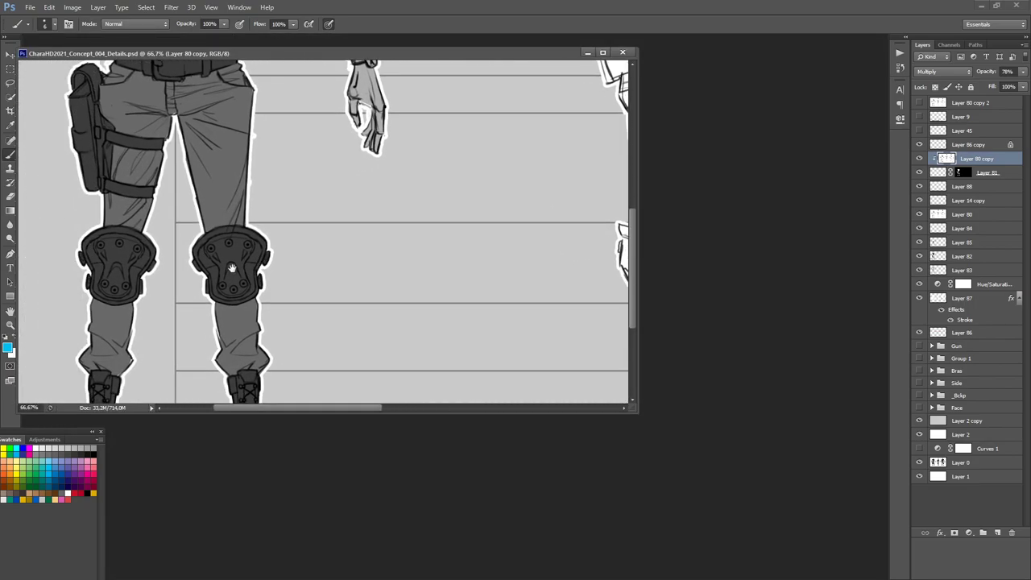
- Open the photo kombat_uk_tactical_spec_ops_knee_pads_black_060220_1.jpg from the CharaHD References' Tactical Kneepad subfolder and float it in its own window
drag(173, 282, 240, 277)
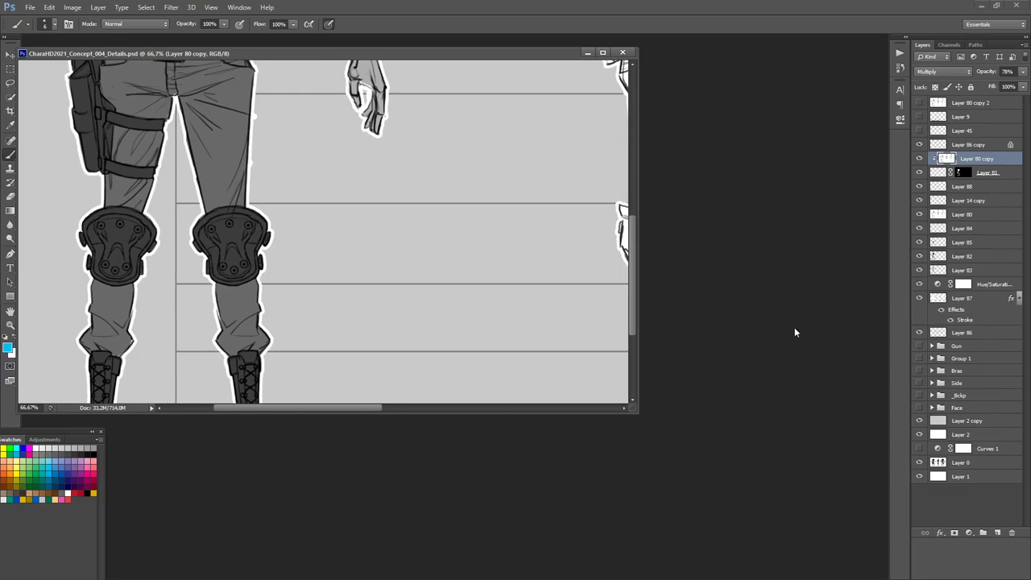
key(ctrl+o)
click(586, 97)
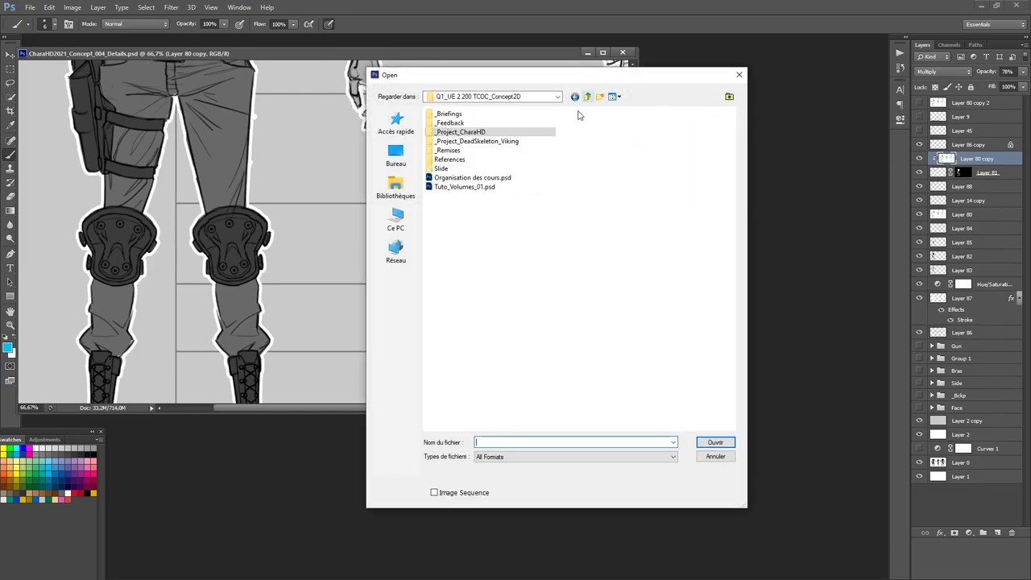
double_click(476, 133)
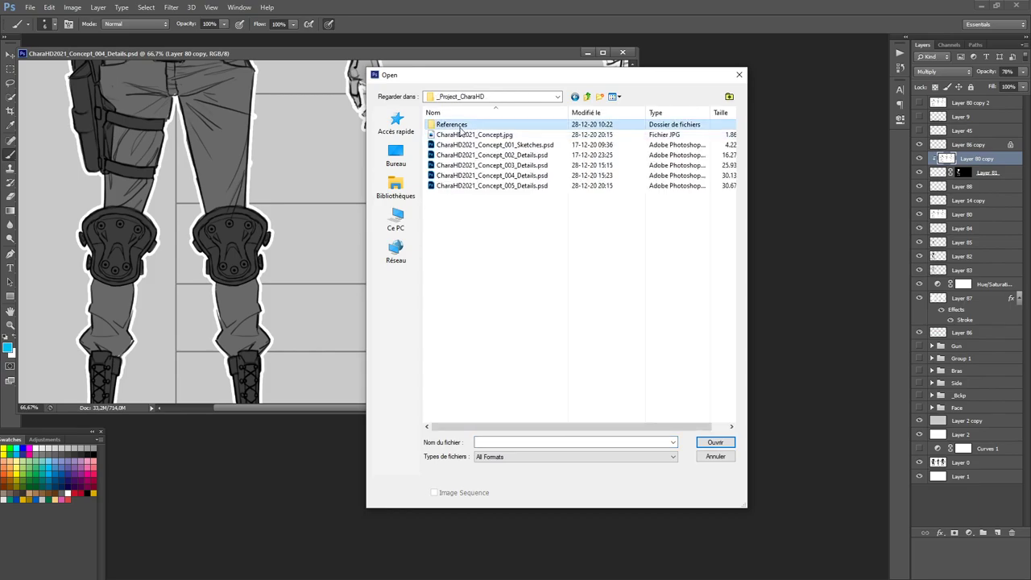
double_click(464, 125)
double_click(565, 138)
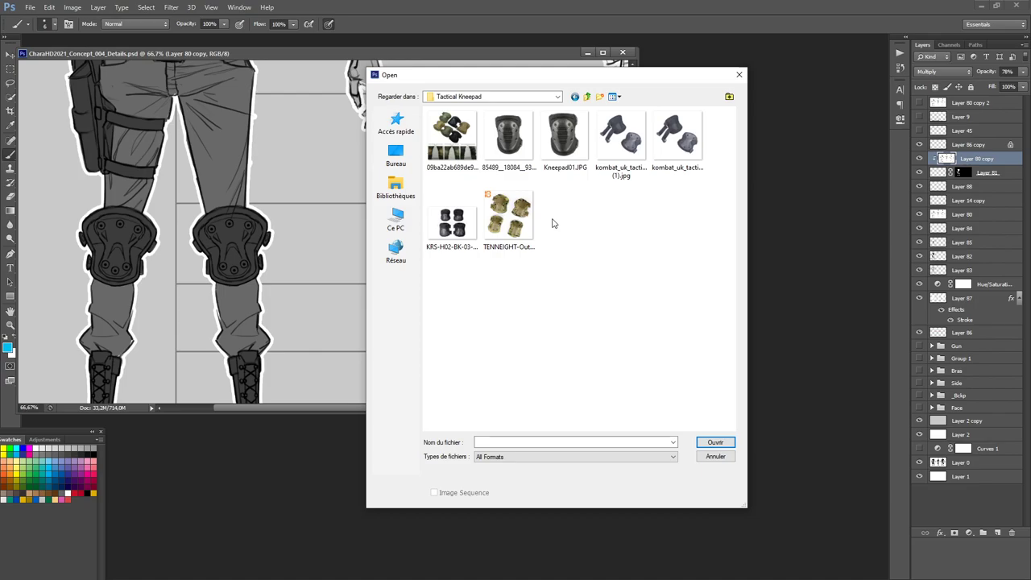
double_click(680, 134)
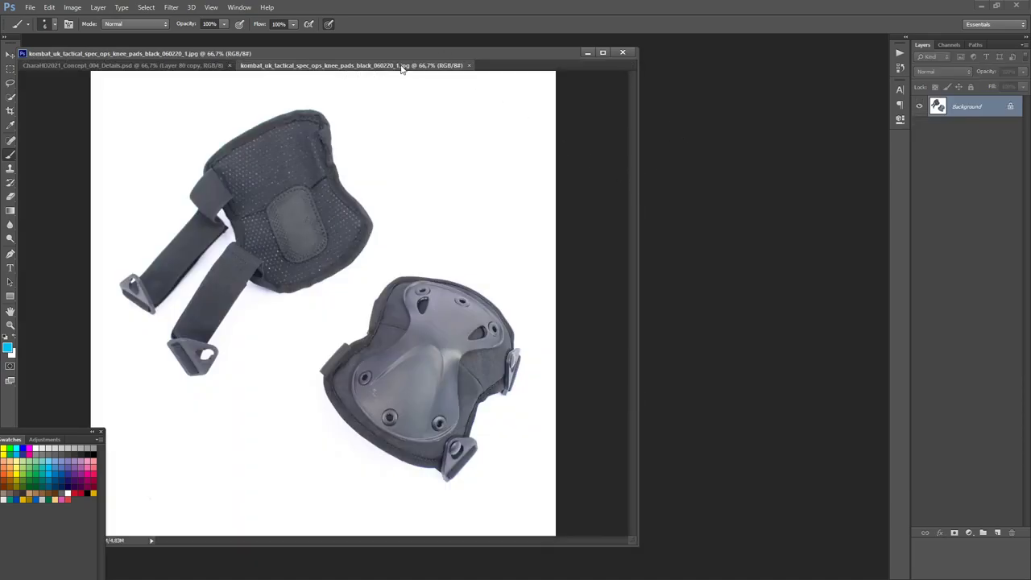
drag(359, 69, 444, 248)
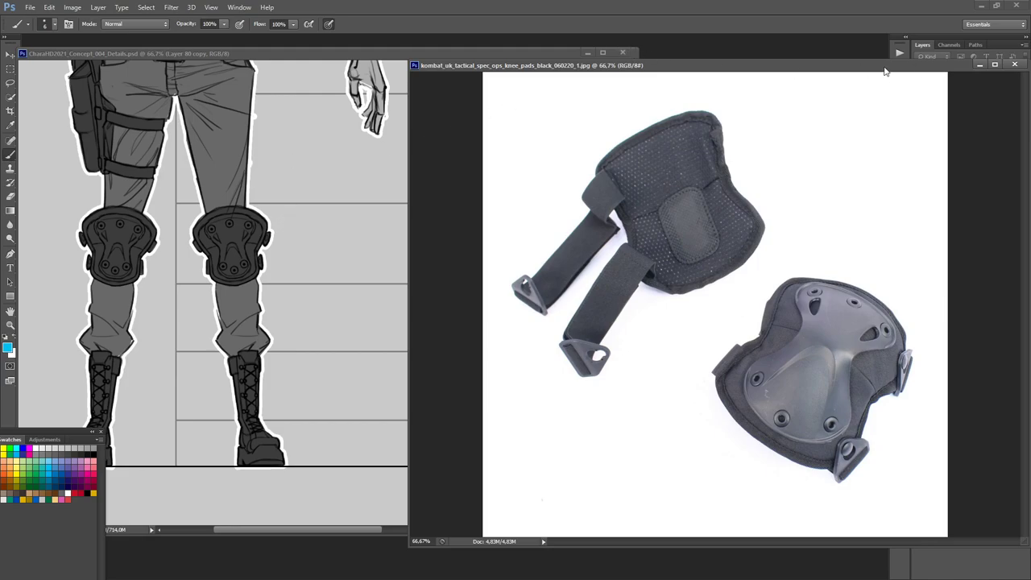
- Place the knee pad photo over the turnaround document to compare it with the sketched knee pads, and close both documents
drag(884, 68, 682, 96)
click(816, 89)
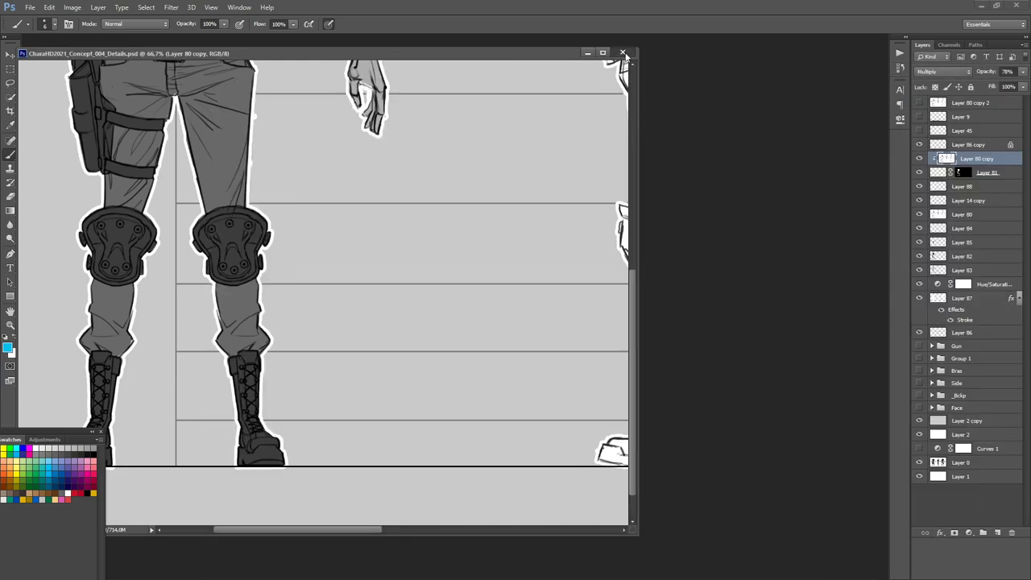
click(623, 53)
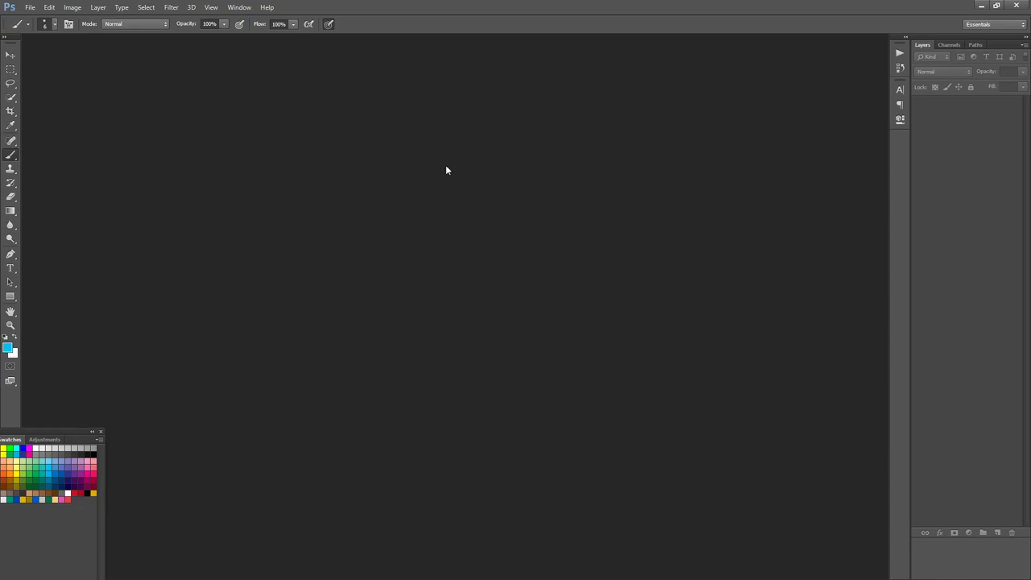
key(ctrl+o)
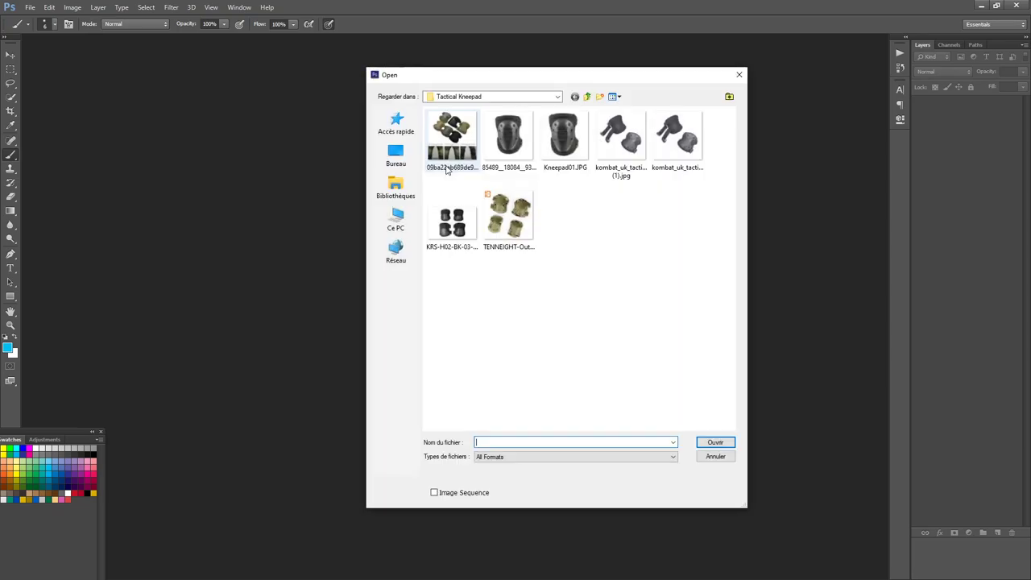
click(740, 76)
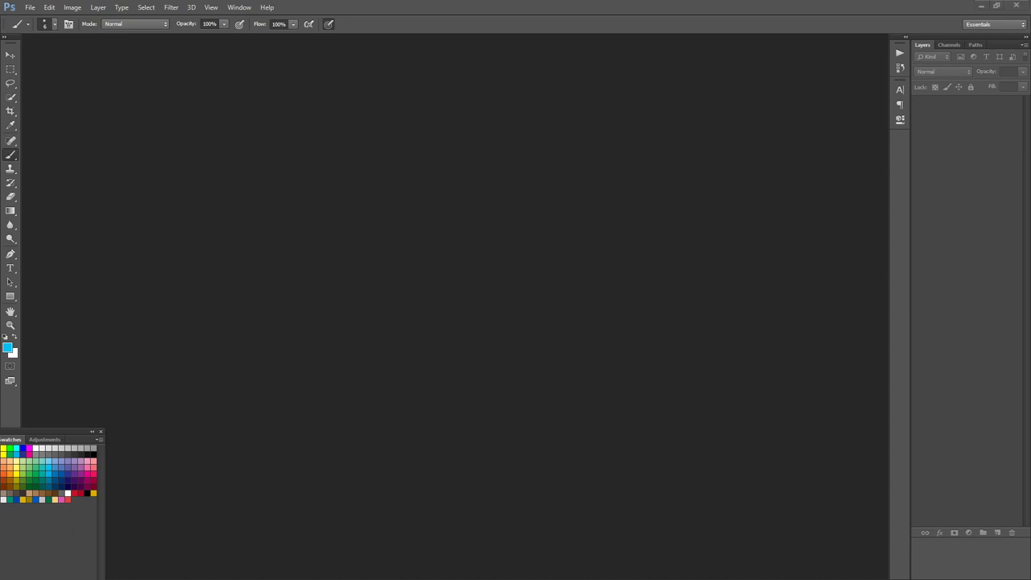
- Switch to the Photos window with the student's line-art dwarf turnaround and widen it to enlarge the drawing
click(980, 5)
click(969, 8)
key(super+d)
key(super+d)
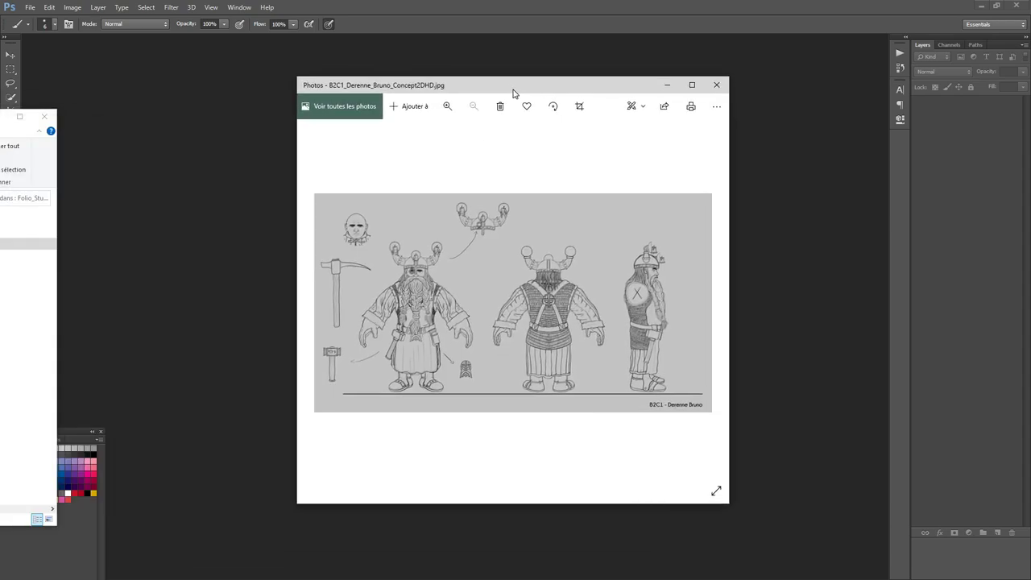
drag(516, 94, 277, 63)
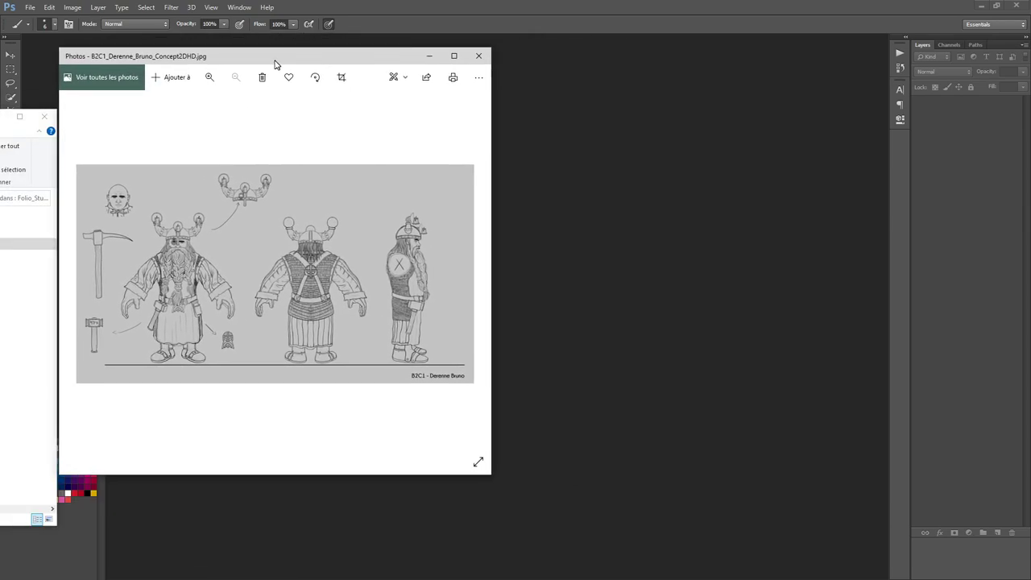
drag(493, 186, 841, 182)
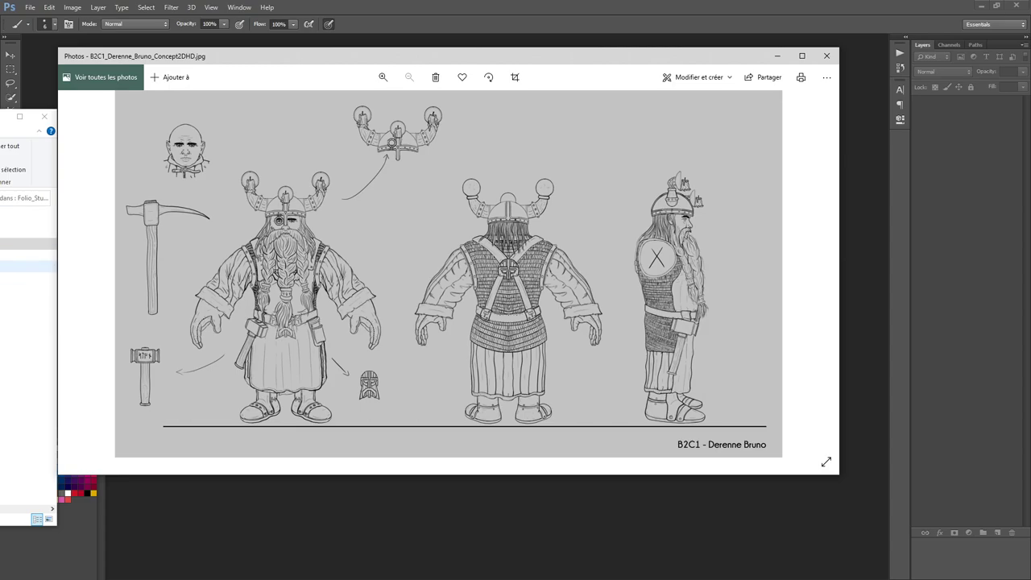
- Open the student's coloured turnaround of the character with the feathered hat and harp, and enlarge it to 30%
click(25, 254)
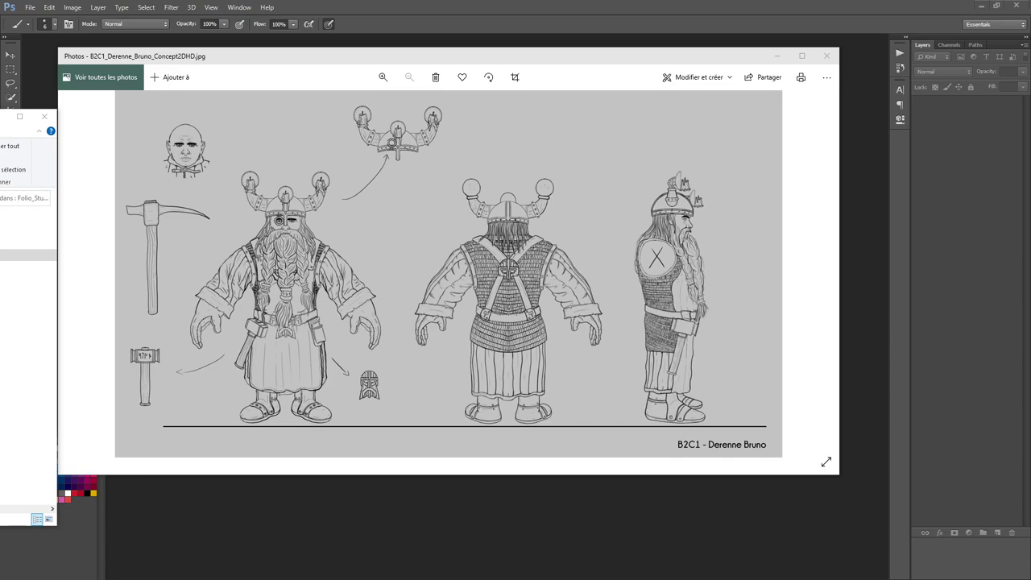
key(Return)
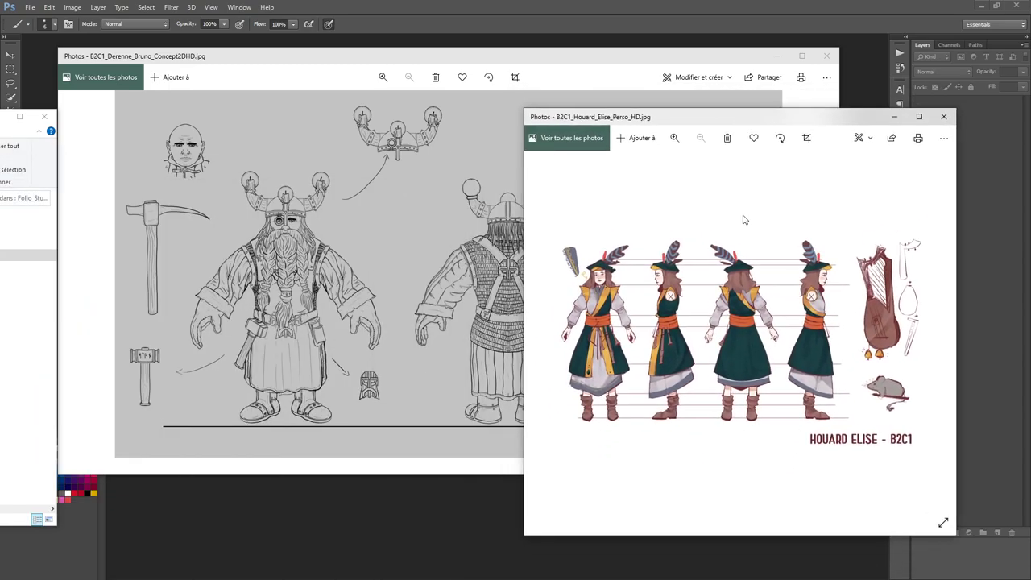
click(943, 330)
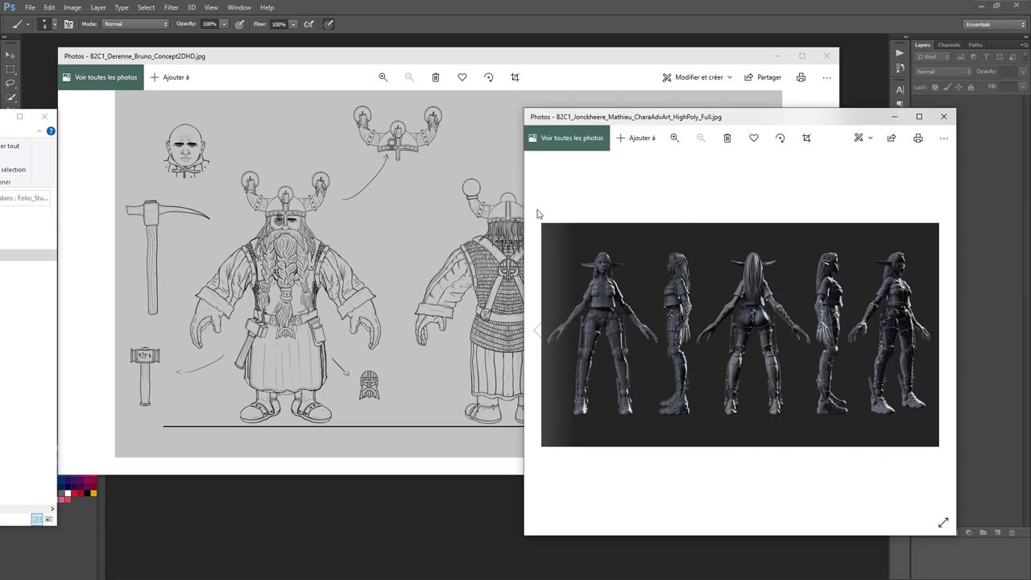
click(535, 332)
scroll(708, 313, up, 2)
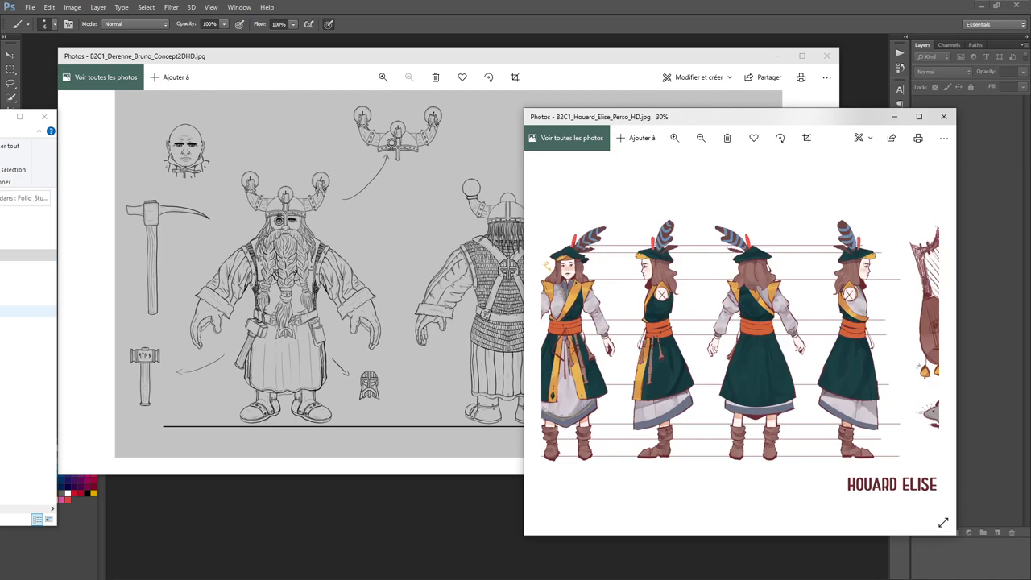
- Open the student's pink-haired elf Concept2D sheet and widen its window to show the full turnaround larger
click(28, 311)
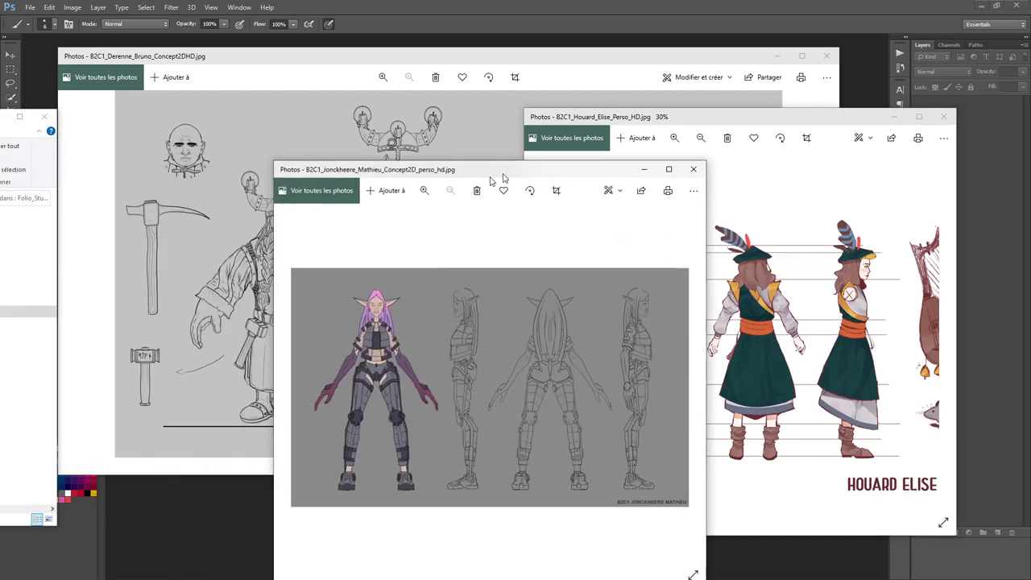
drag(491, 179, 283, 149)
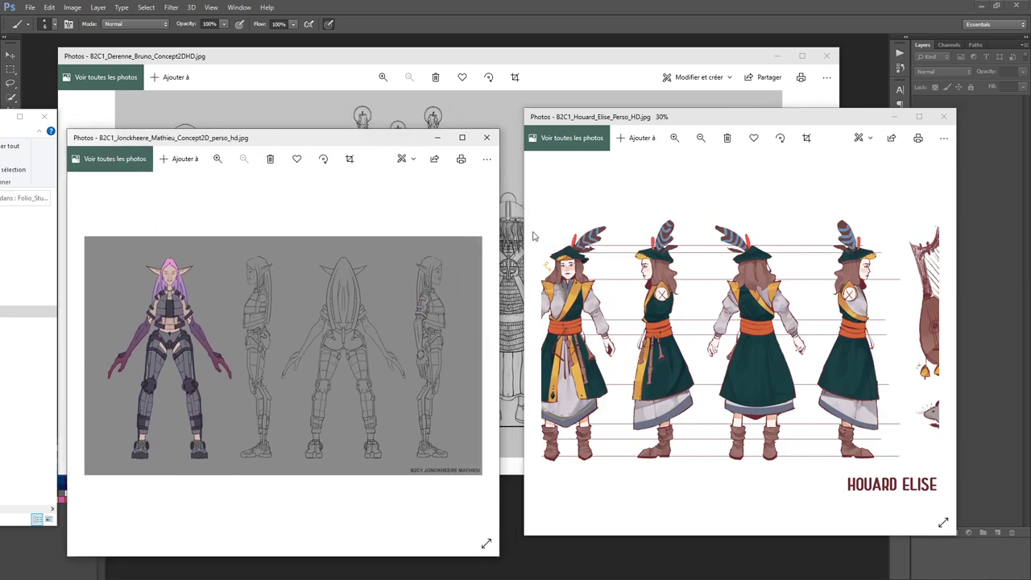
drag(500, 349, 790, 349)
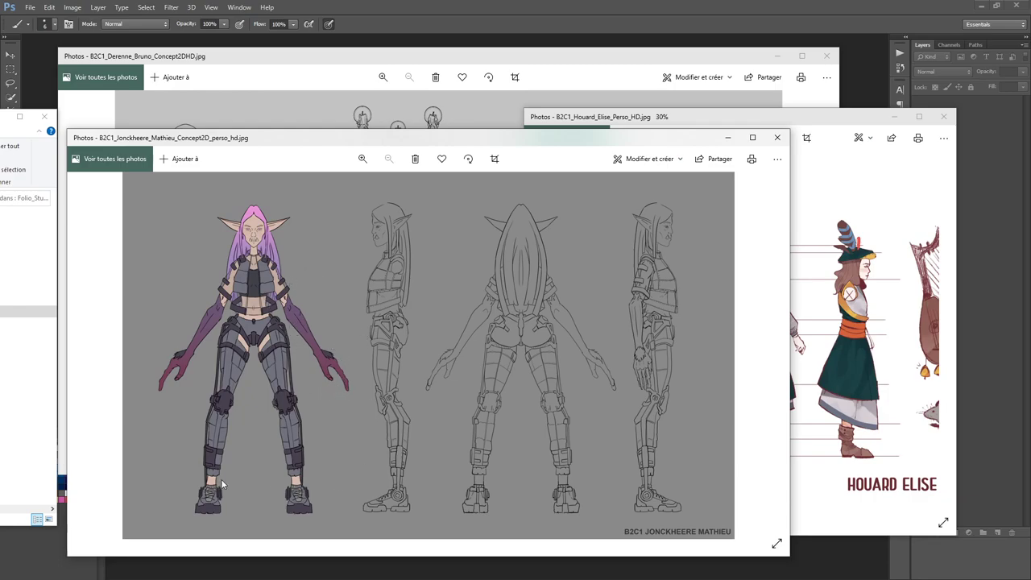
- Open the B2C2 student's pirate ConceptHD sheet, examine the front view at 18%, and widen the window to show the whole sheet
double_click(29, 346)
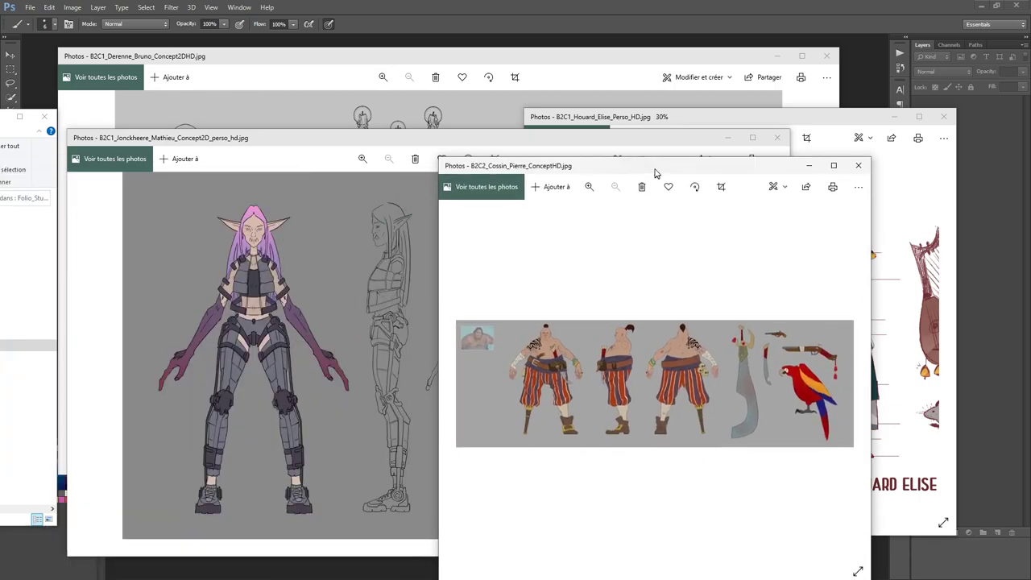
click(831, 164)
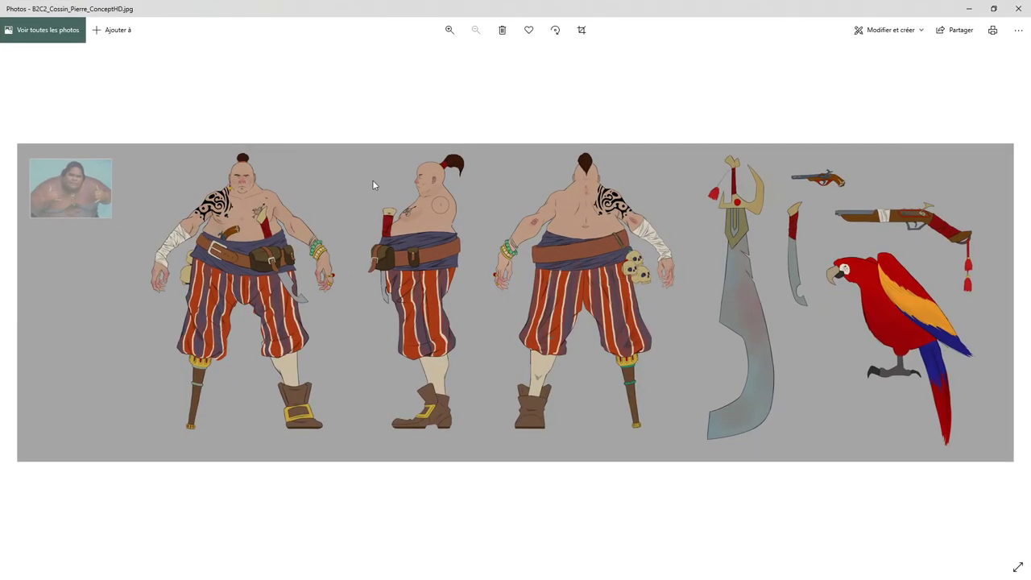
double_click(392, 16)
scroll(322, 204, up, 3)
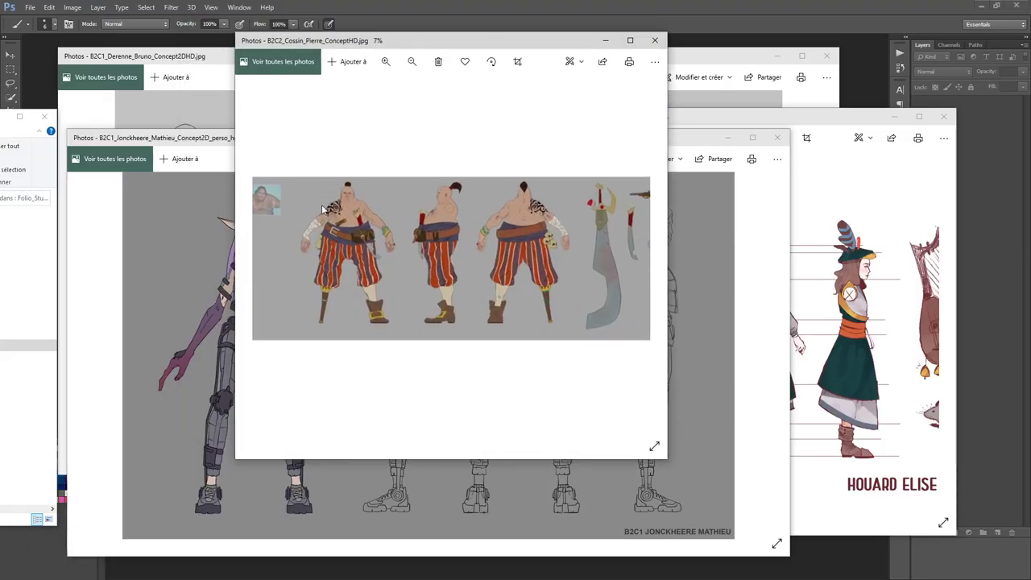
scroll(315, 207, up, 2)
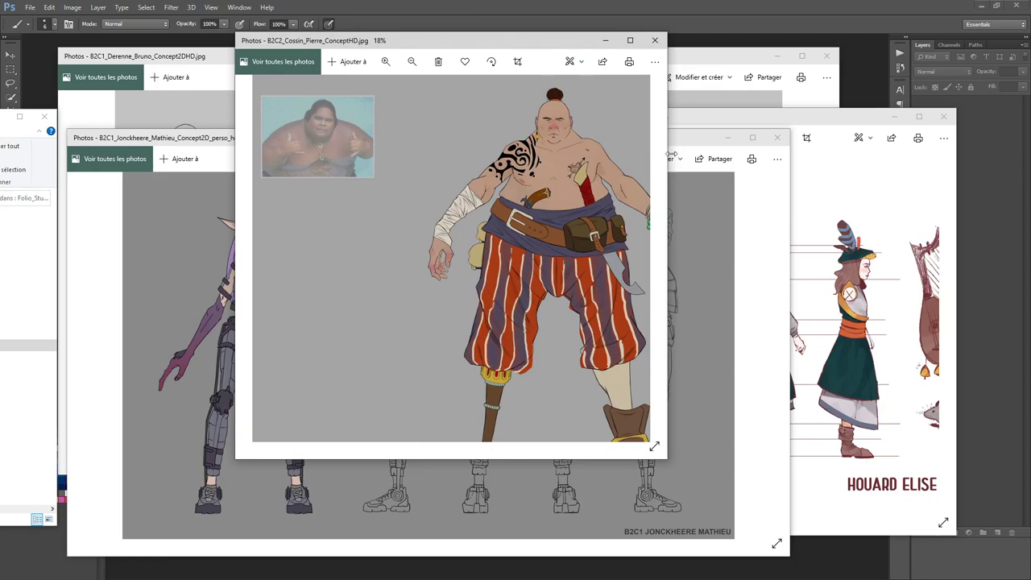
drag(667, 158, 991, 169)
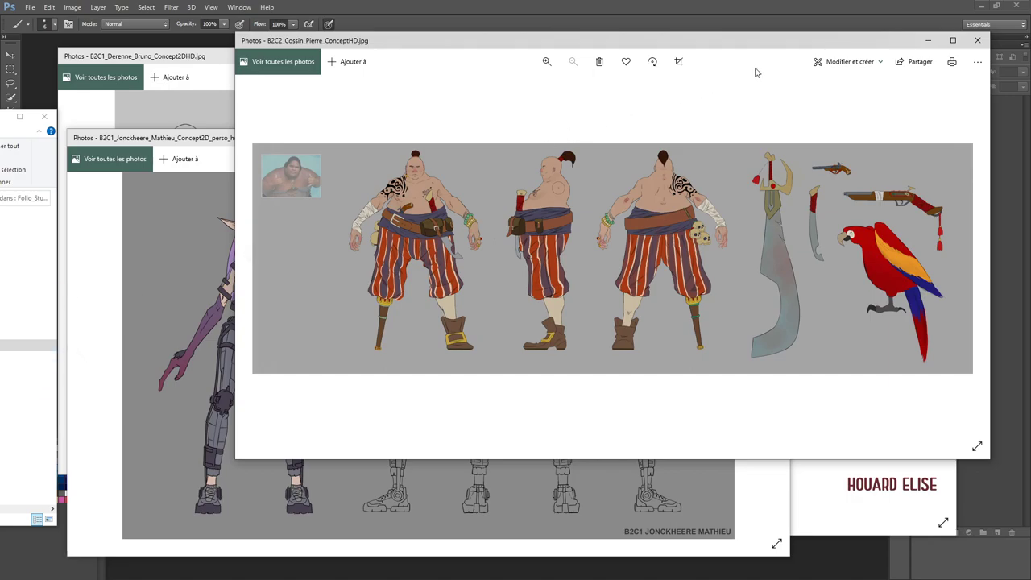
- Close the four student concept sheets: the pirate, the elf, the feathered-hat character and the dwarf
click(977, 39)
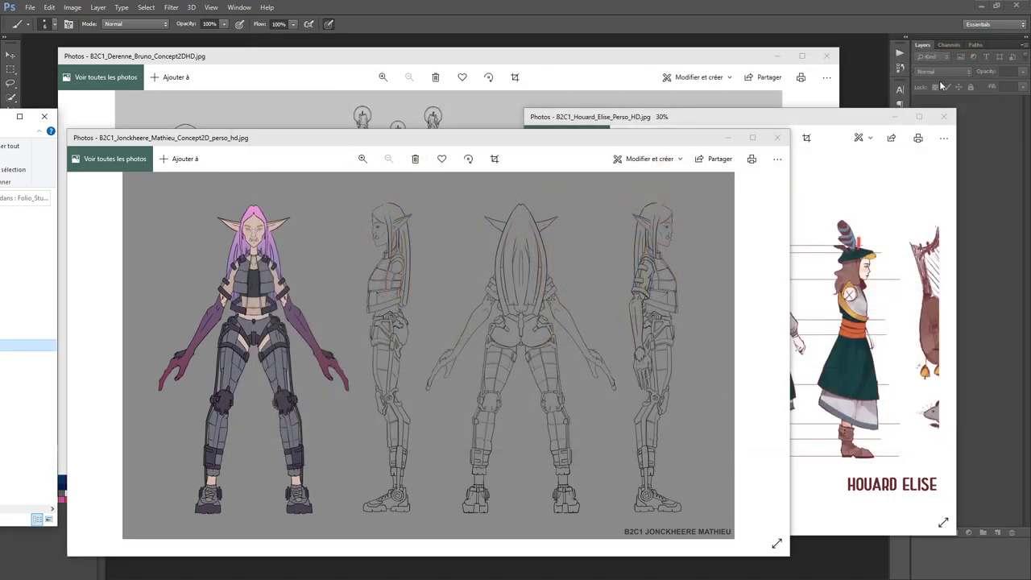
click(777, 138)
click(943, 117)
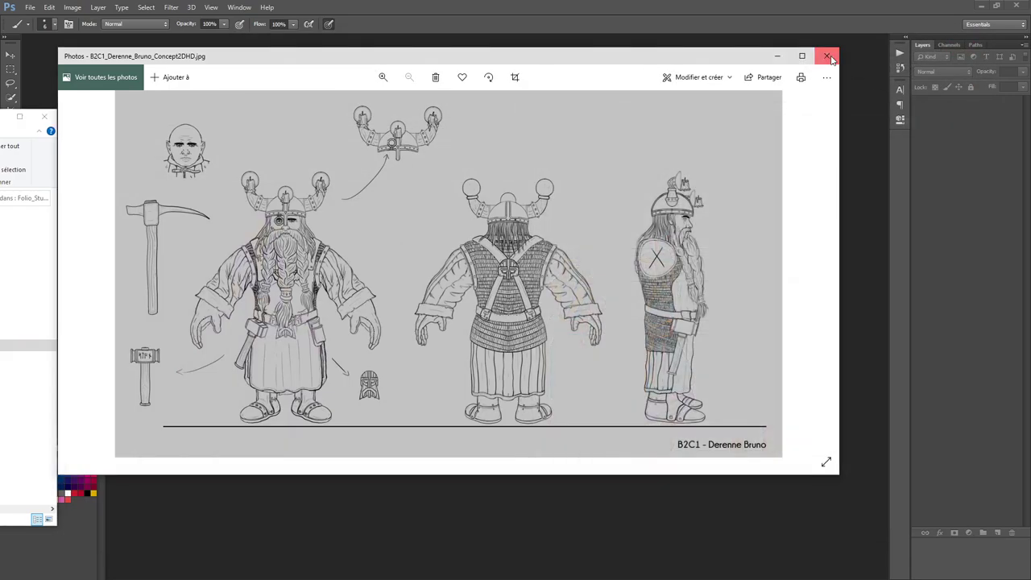
click(826, 56)
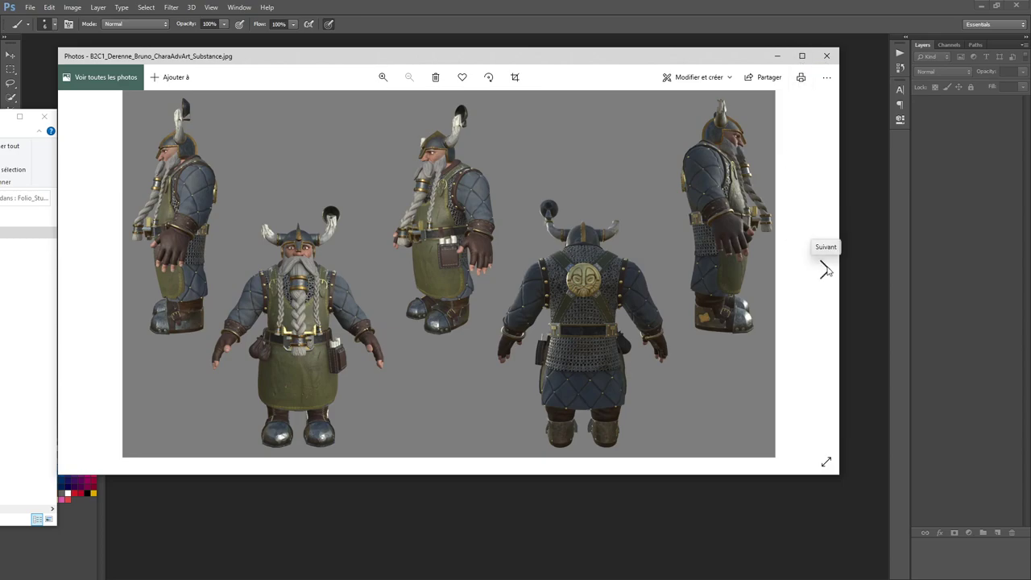
- Browse the students' results from the textured dwarf render through the elf's HighPoly and Substance renders and the Dead Skeleton render
click(825, 269)
click(825, 269)
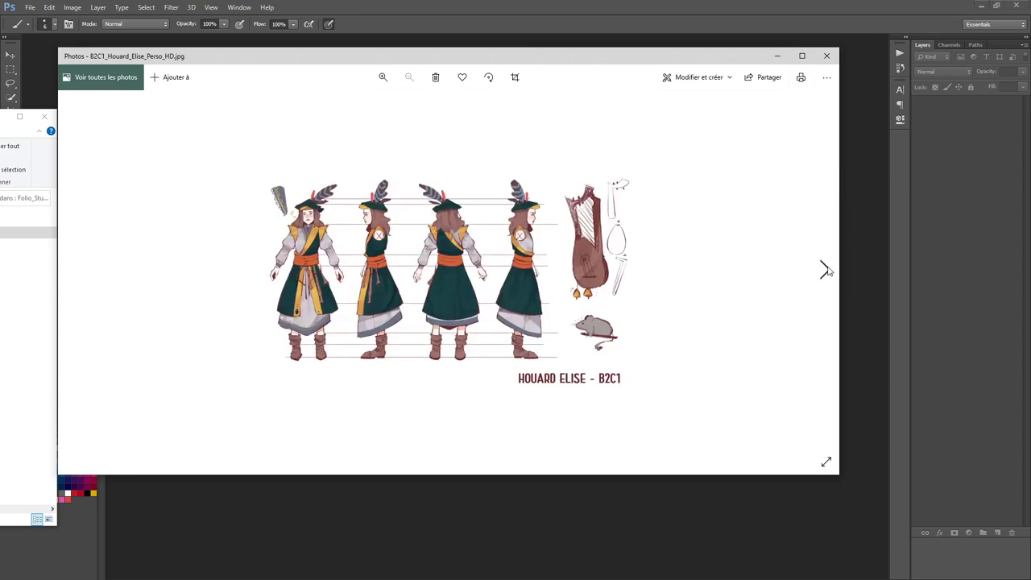
click(825, 269)
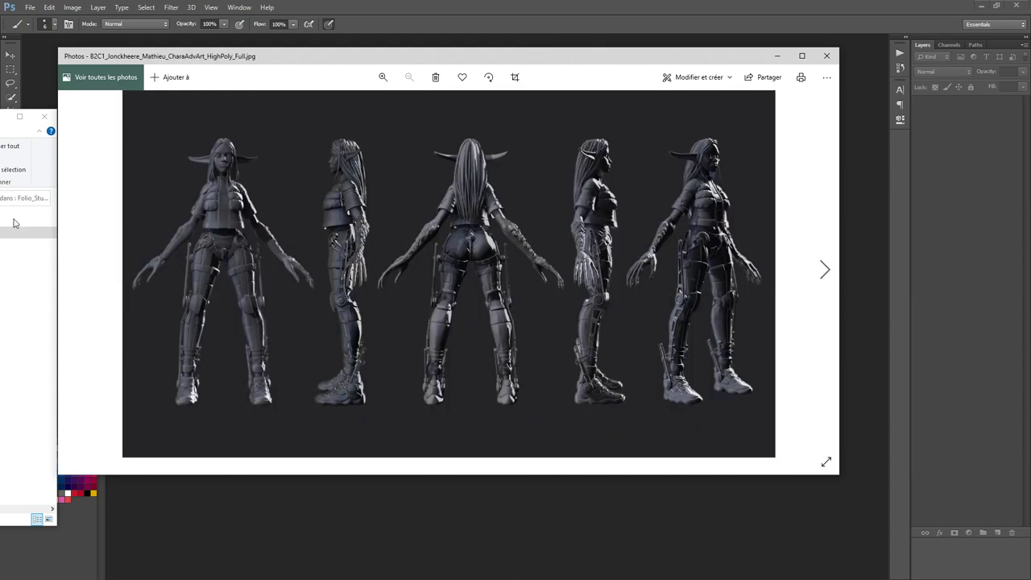
click(72, 270)
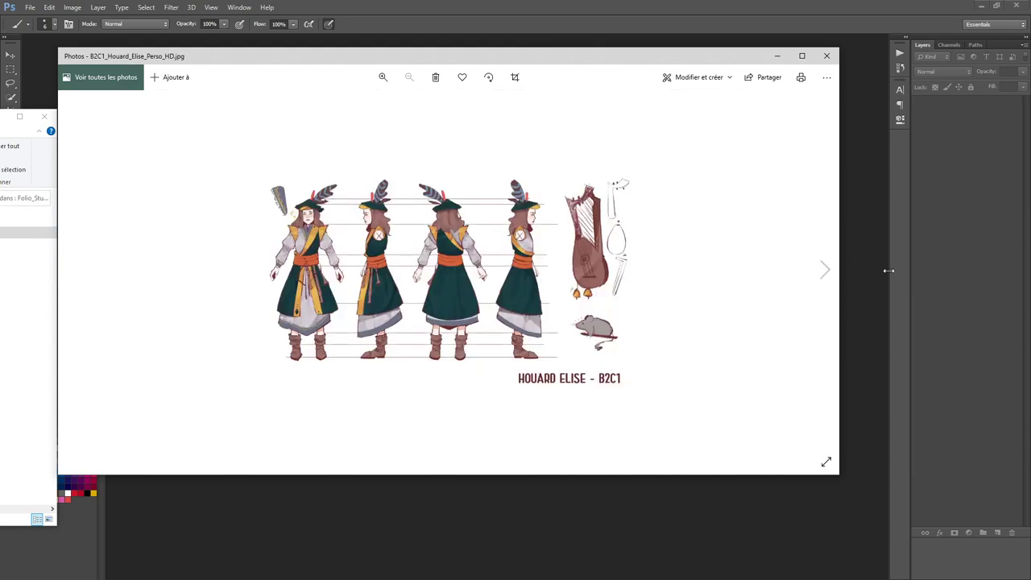
click(824, 271)
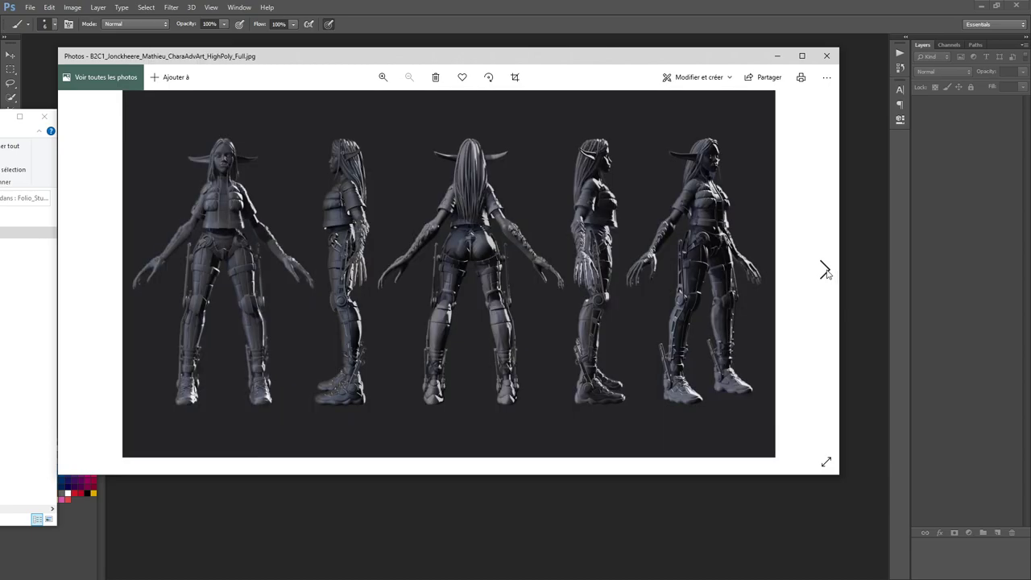
click(825, 271)
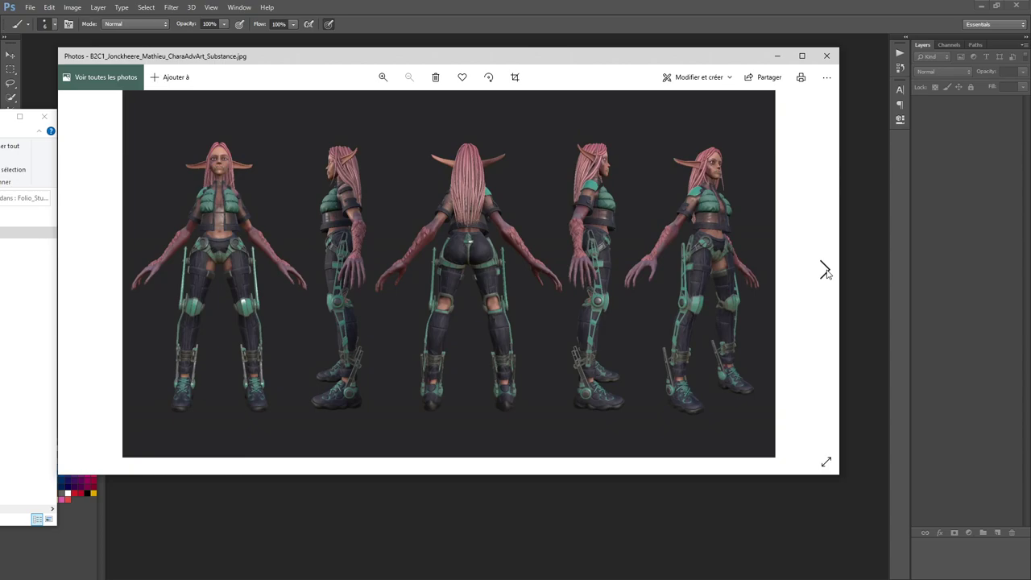
click(824, 271)
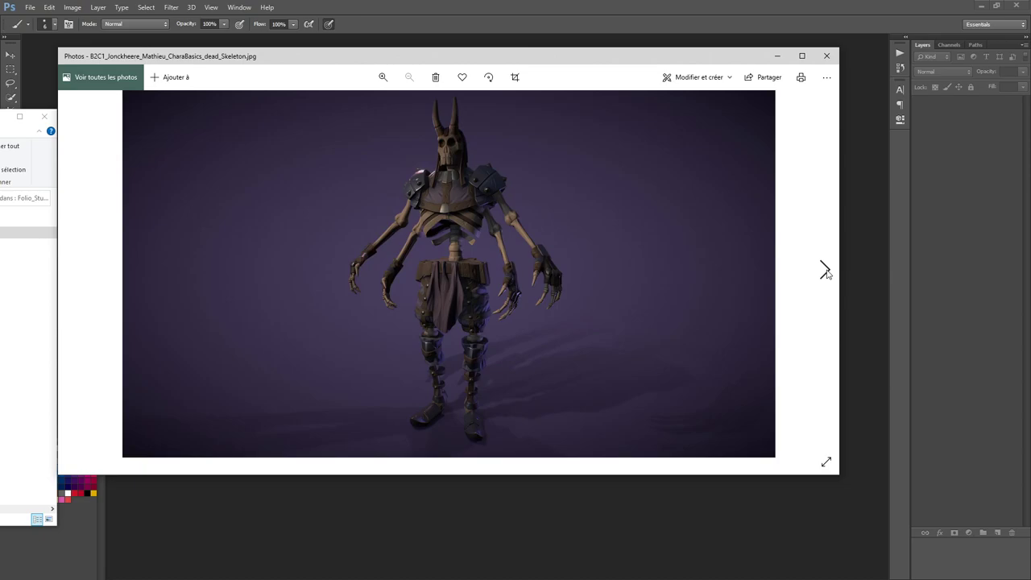
click(72, 269)
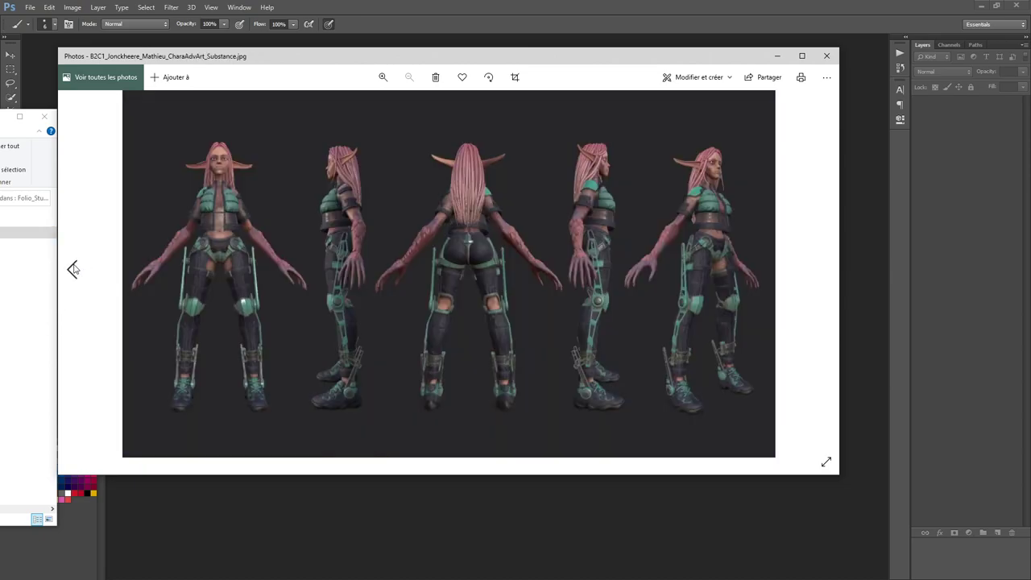
- Browse forward through the students' renders to the peg-legged pirate's Substance turnaround and enlarge the viewer to full screen
click(825, 271)
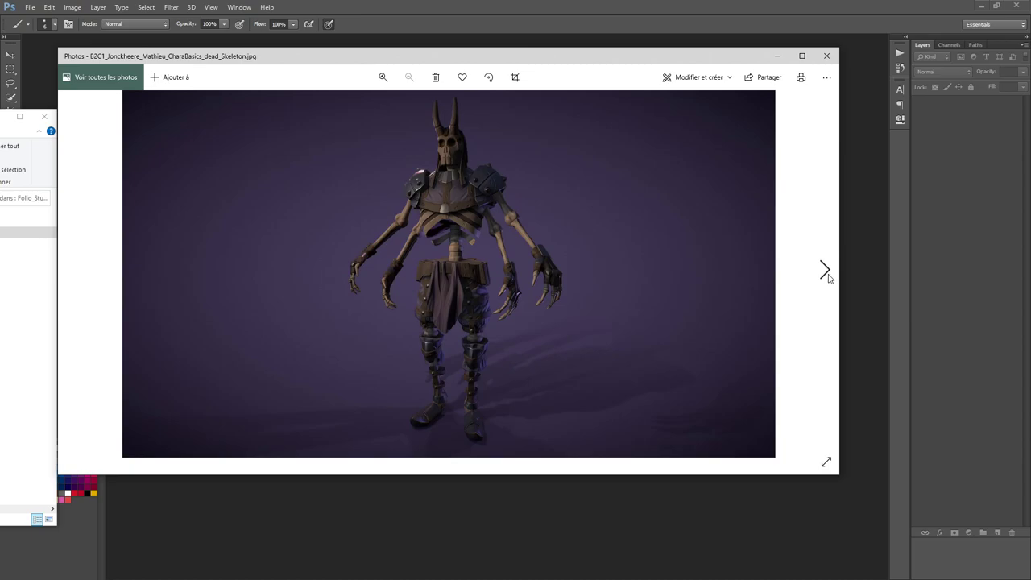
click(826, 274)
click(826, 272)
click(827, 275)
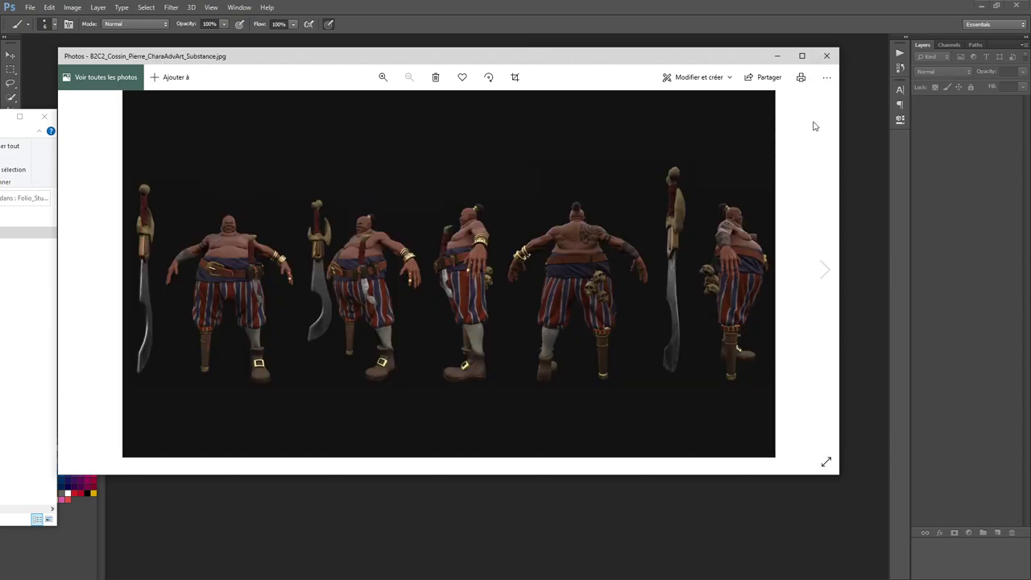
click(803, 56)
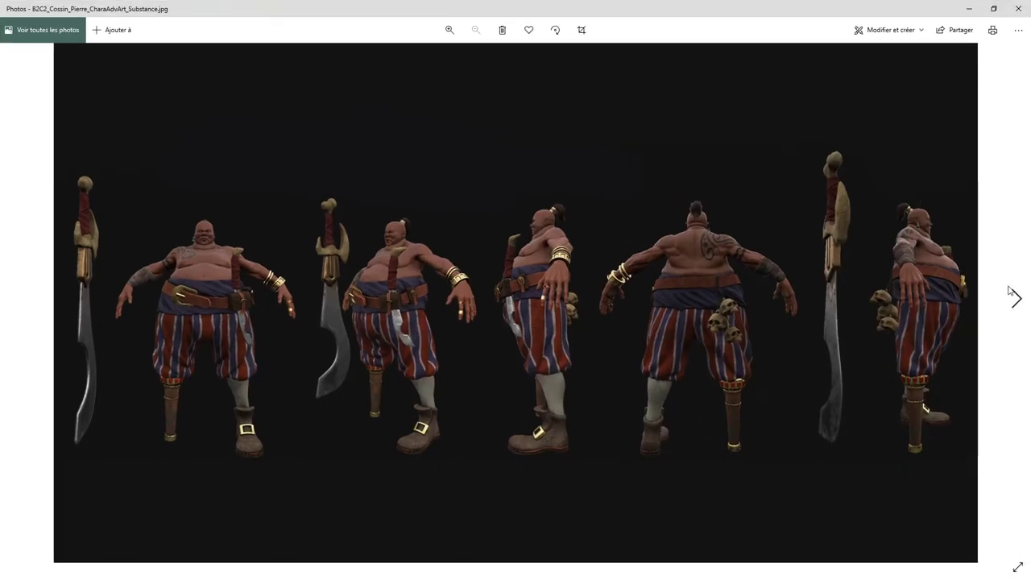
- Browse the pirate's ConceptHD sheet, the armoured character's HighPoly render and the diver-helmet Dead Skeleton render, and close the photo viewer
click(1015, 298)
click(1016, 298)
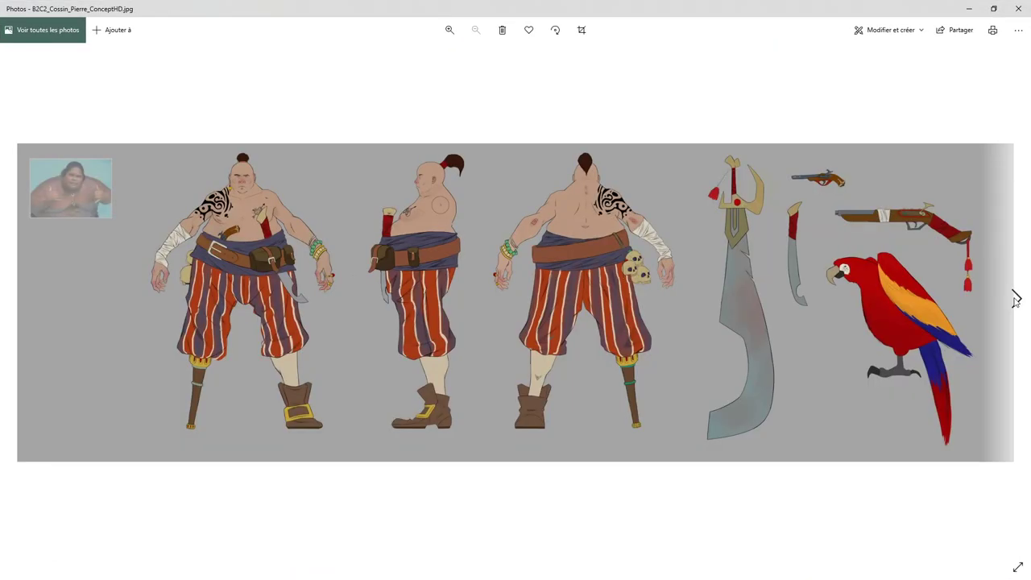
click(1016, 298)
click(1016, 298)
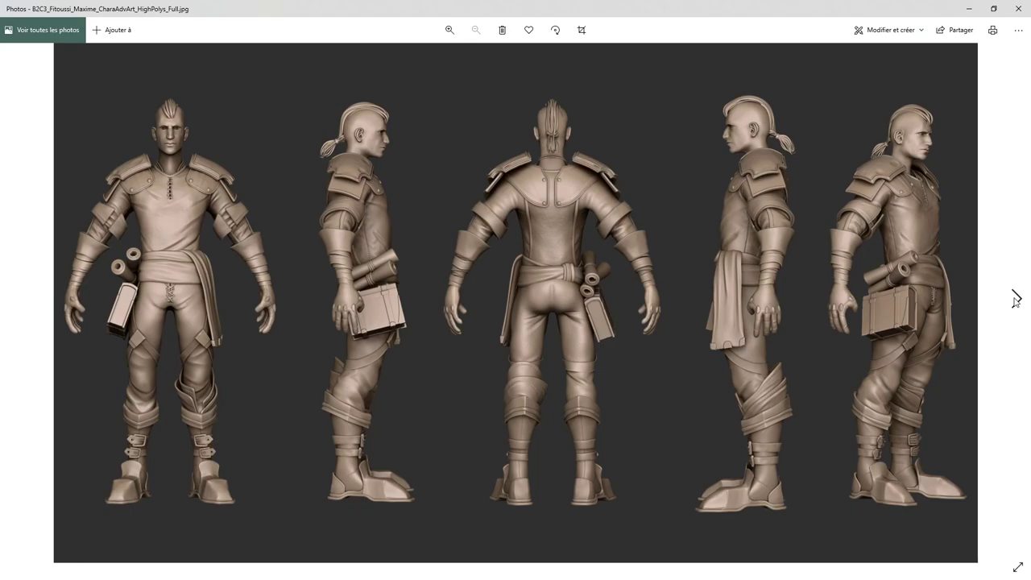
click(1016, 298)
click(1016, 299)
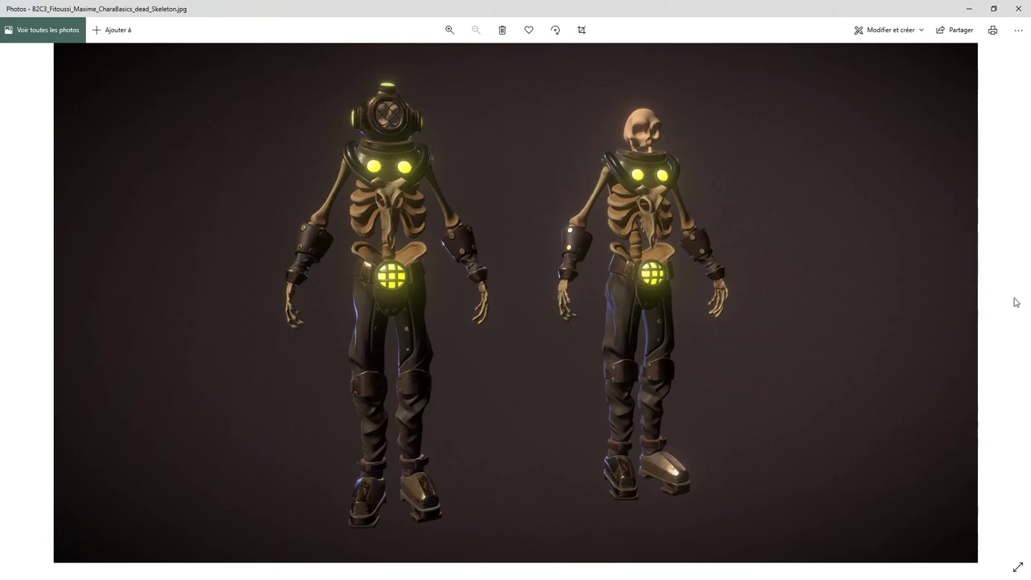
click(1017, 8)
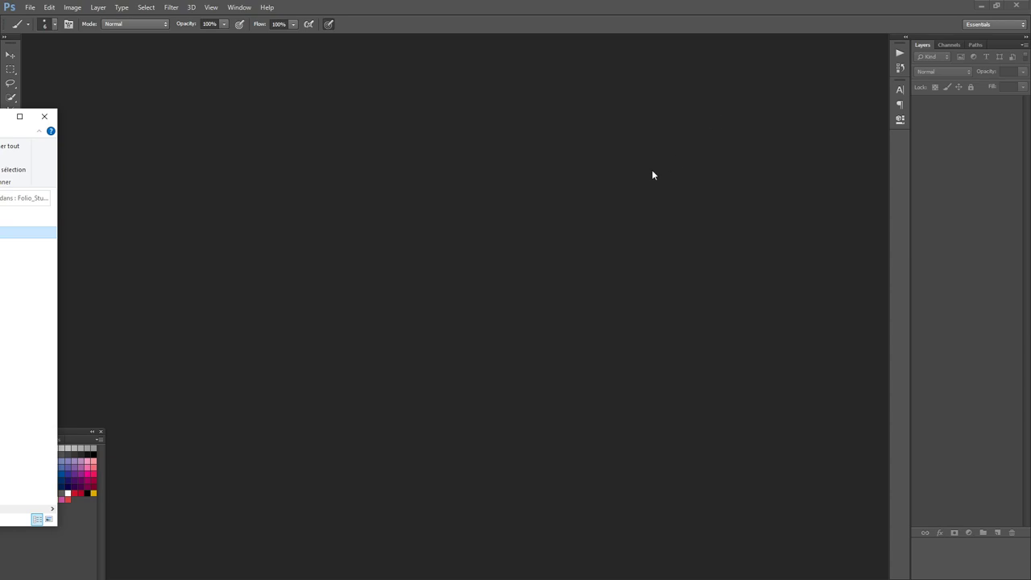
- Create a new 1000 x 1000 pixel RGB document at 72 pixels/inch with a white background, shown in full-screen mode with menus
key(alt+Tab)
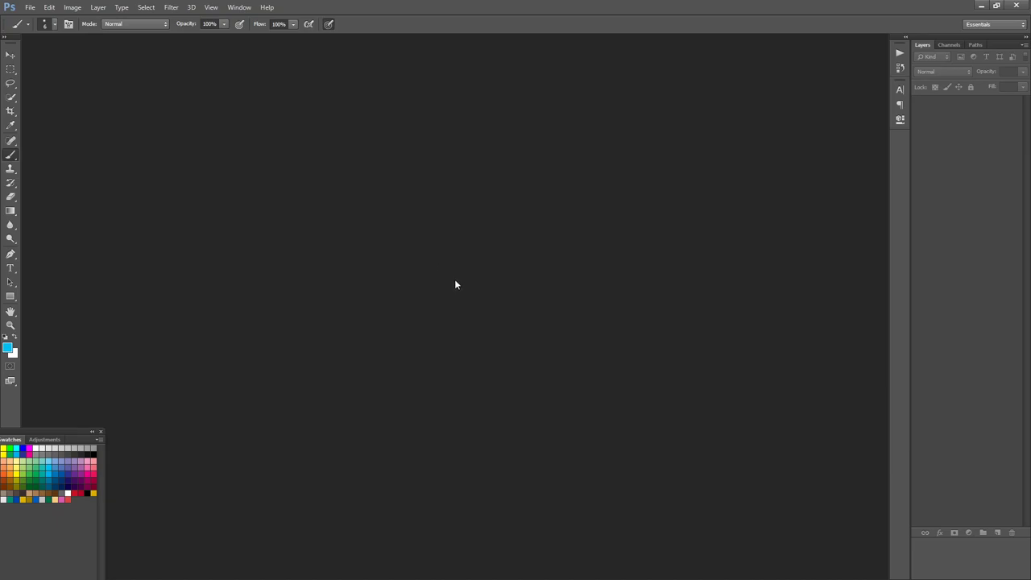
key(ctrl+n)
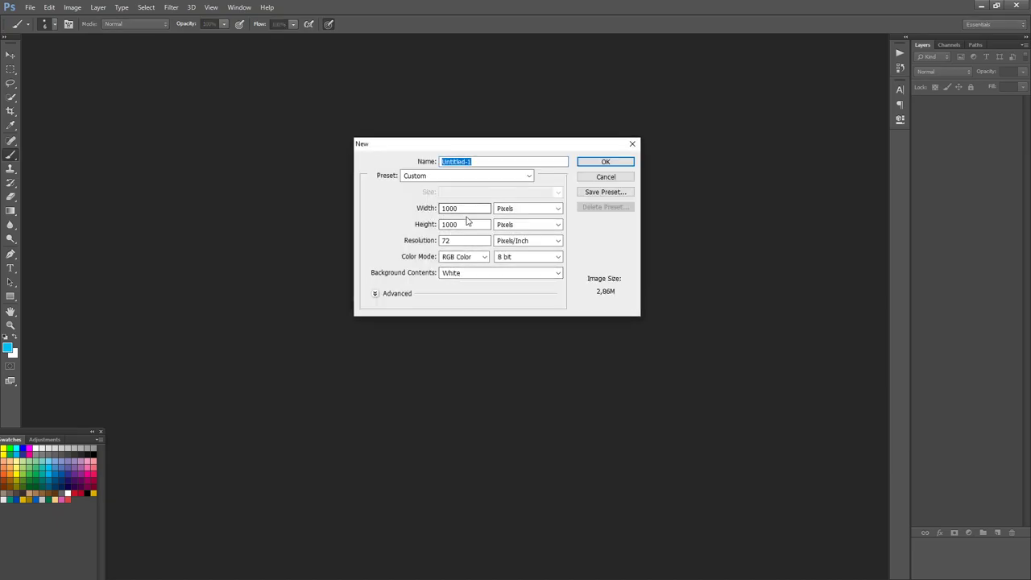
click(601, 163)
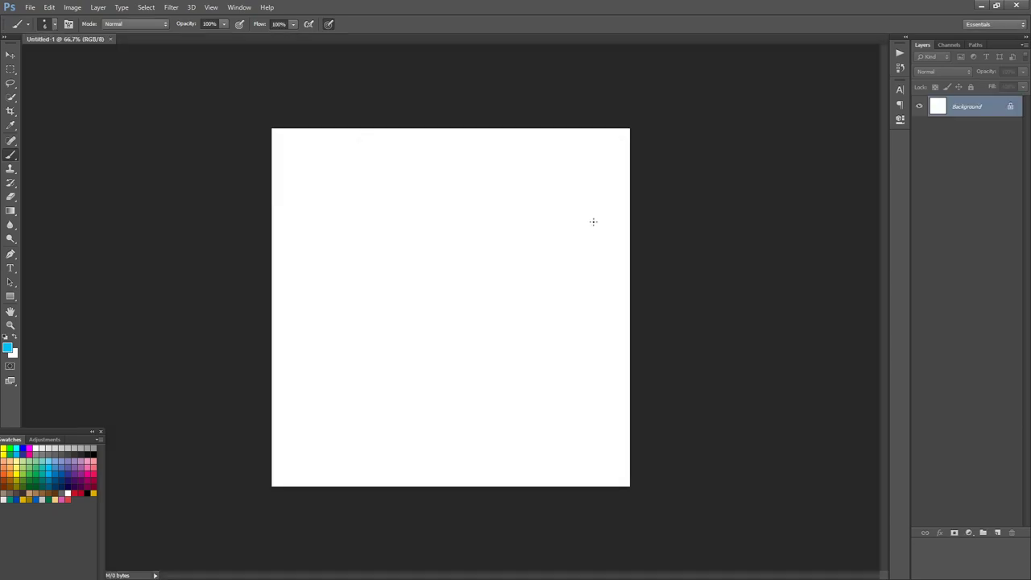
key(f)
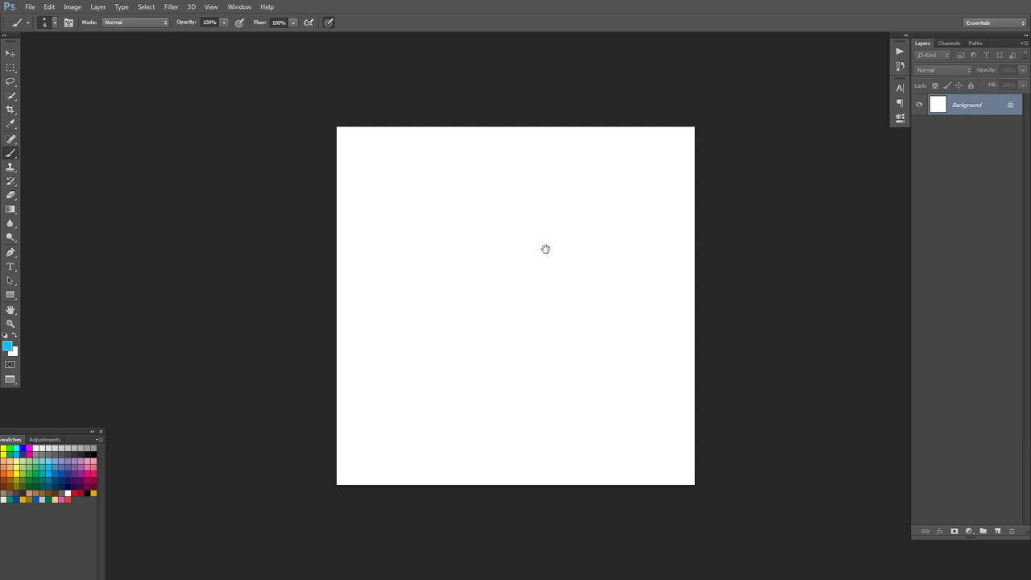
- Add a new layer above the background and brush a light-blue spiral on it
drag(539, 244, 511, 217)
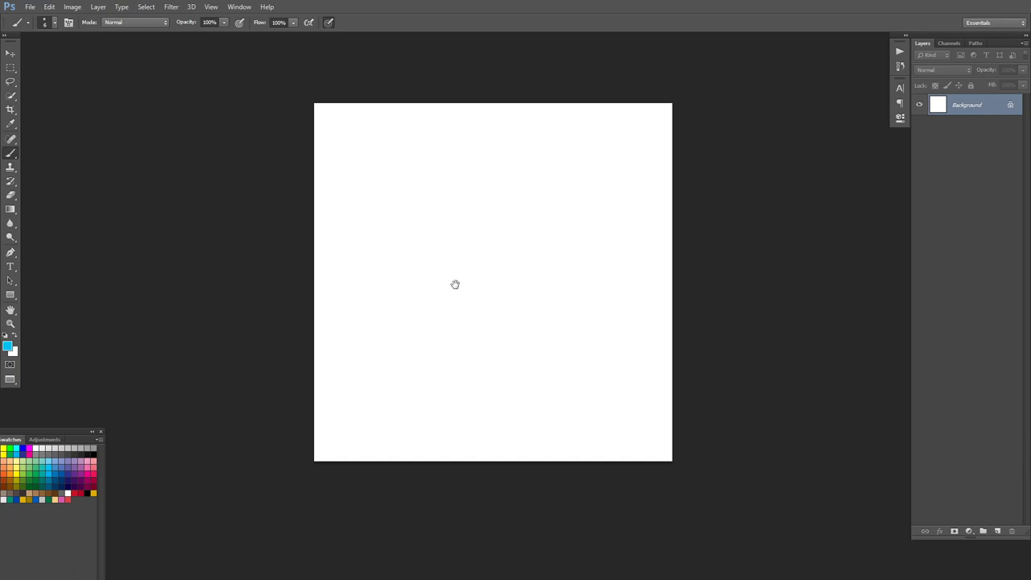
drag(456, 269, 495, 129)
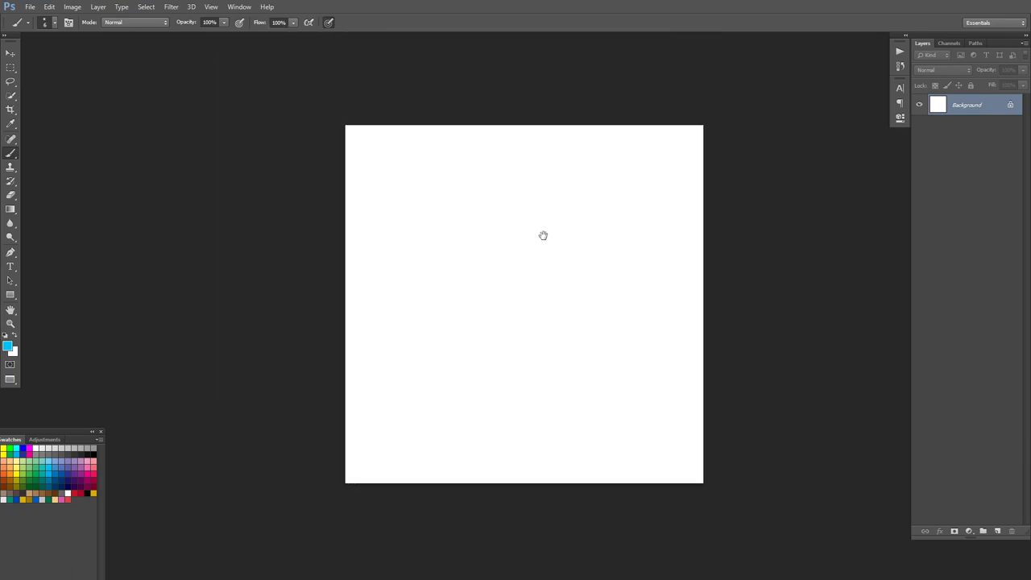
ctrl+click(521, 258)
ctrl+click(524, 265)
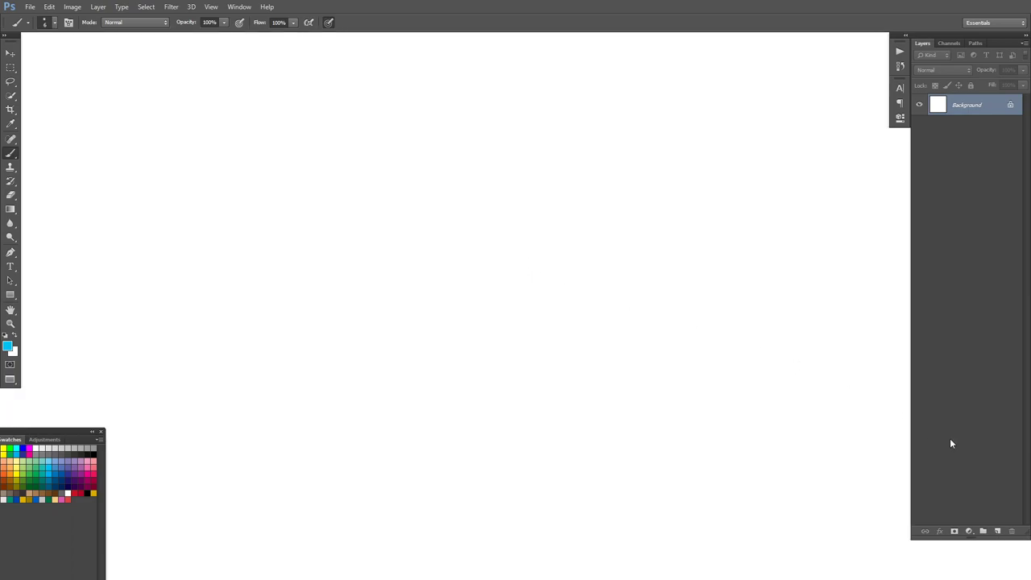
click(997, 531)
mouse_move(413, 201)
mouse_down()
mouse_move(400, 242)
mouse_move(507, 233)
mouse_move(520, 306)
mouse_move(666, 490)
mouse_move(317, 385)
mouse_move(414, 88)
mouse_move(626, 384)
mouse_move(438, 343)
mouse_up()
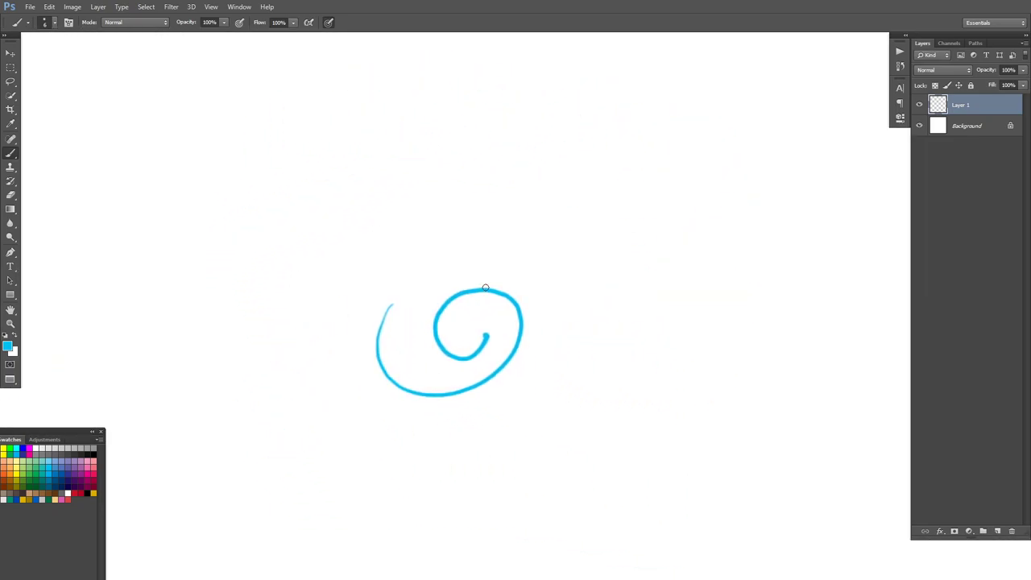
- Add a second empty layer above the spiral and hide the spiral's layer
drag(603, 227, 637, 233)
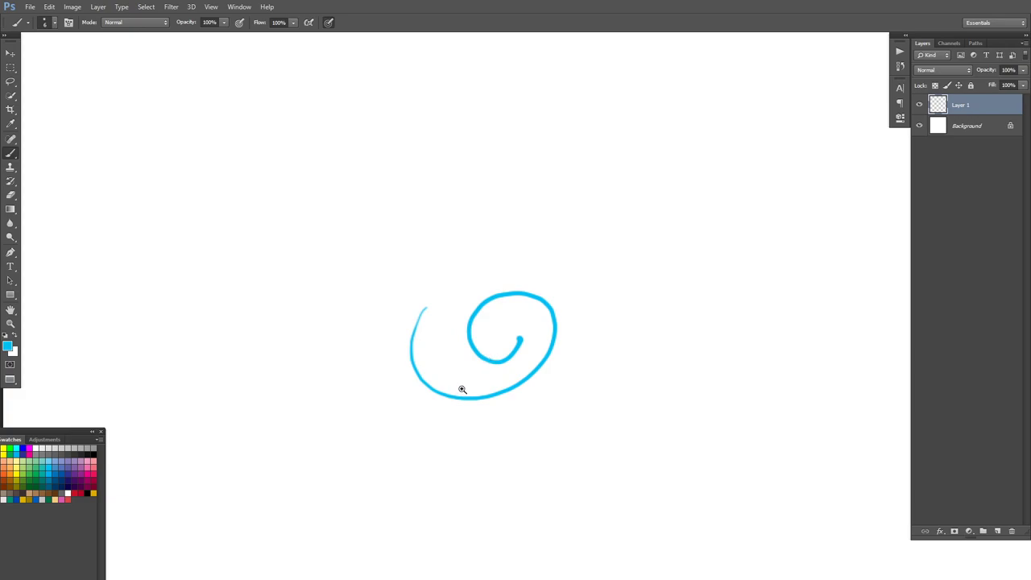
click(470, 335)
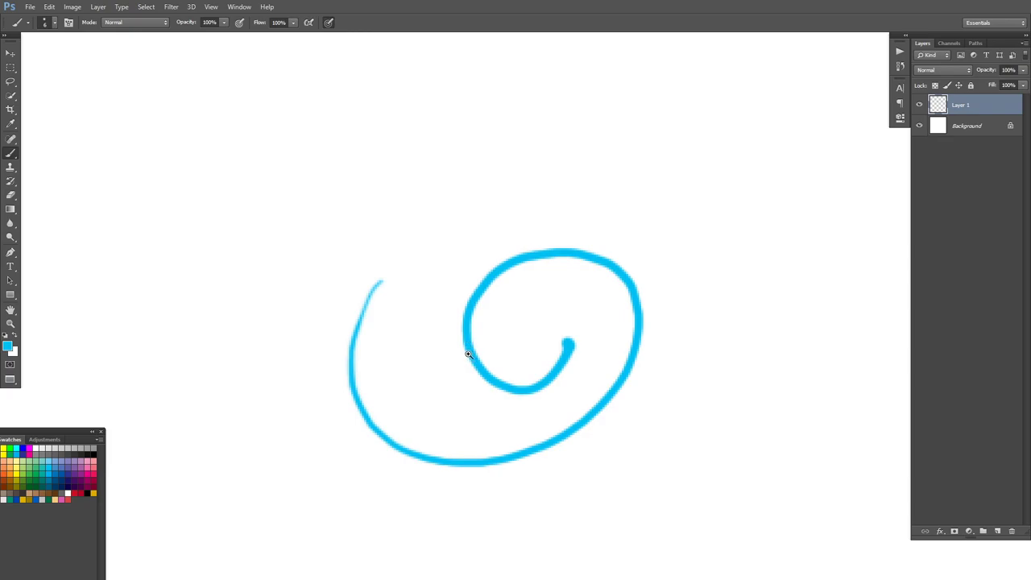
drag(471, 354, 469, 361)
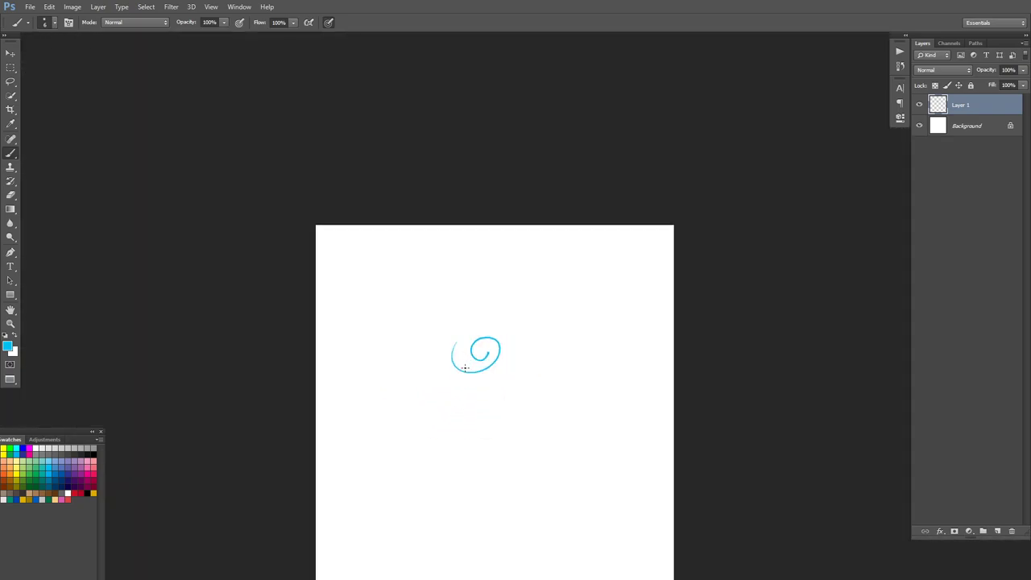
drag(472, 378, 501, 329)
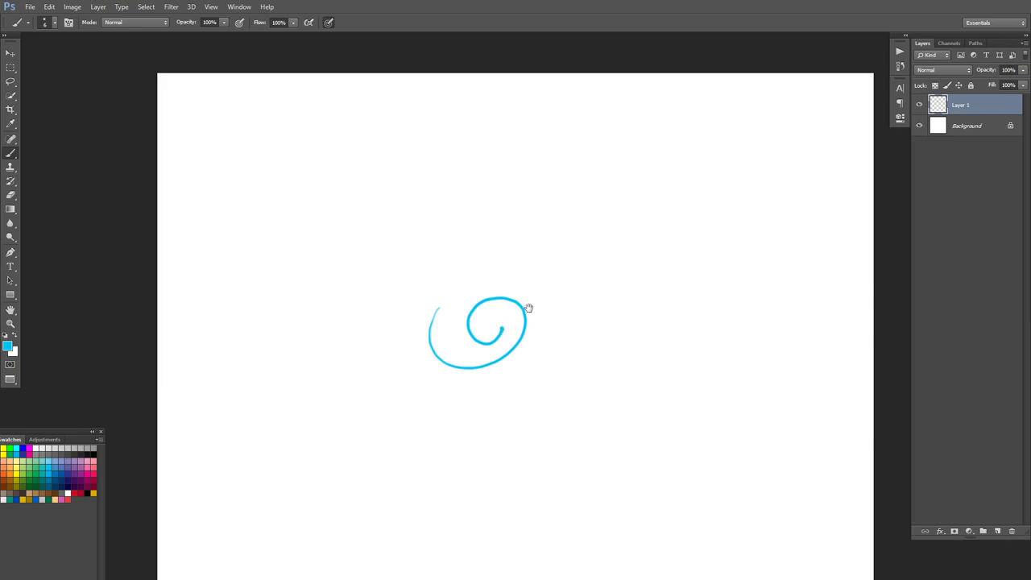
drag(523, 271, 460, 299)
drag(511, 276, 517, 249)
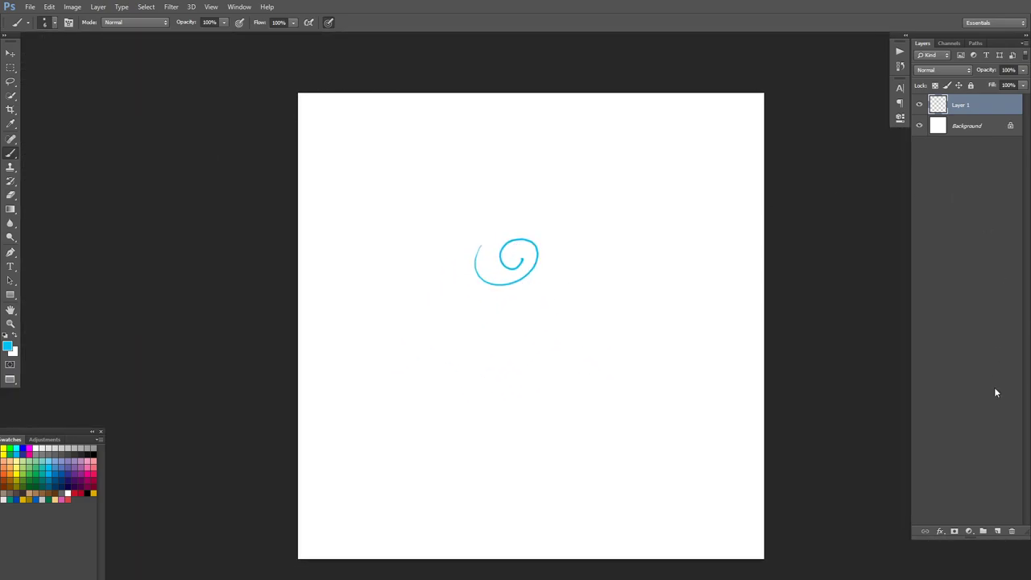
click(997, 531)
click(919, 126)
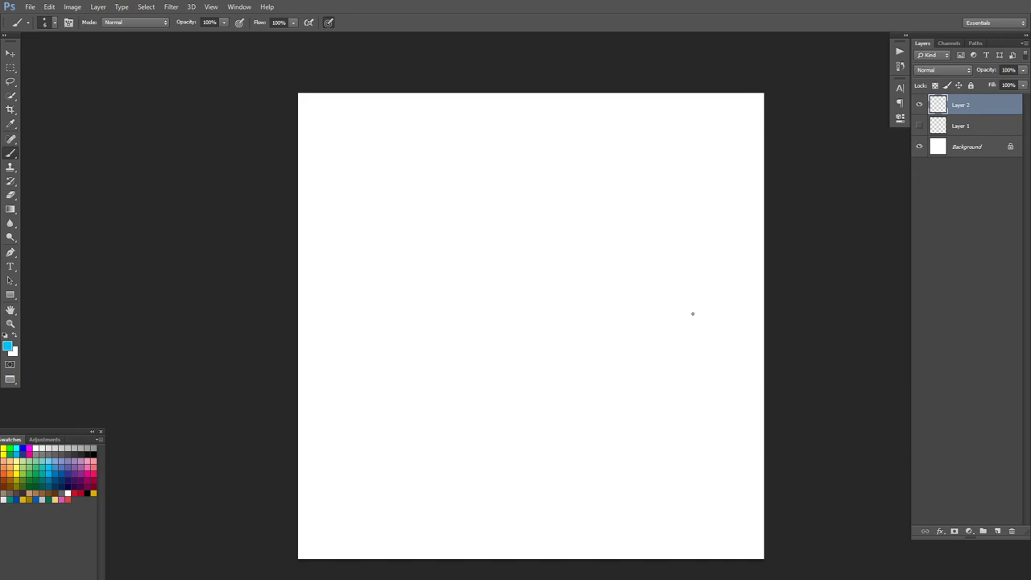
- Examine the blank canvas at several zoom levels, fit it to the screen and pan it into the middle of the workspace
drag(647, 251, 608, 234)
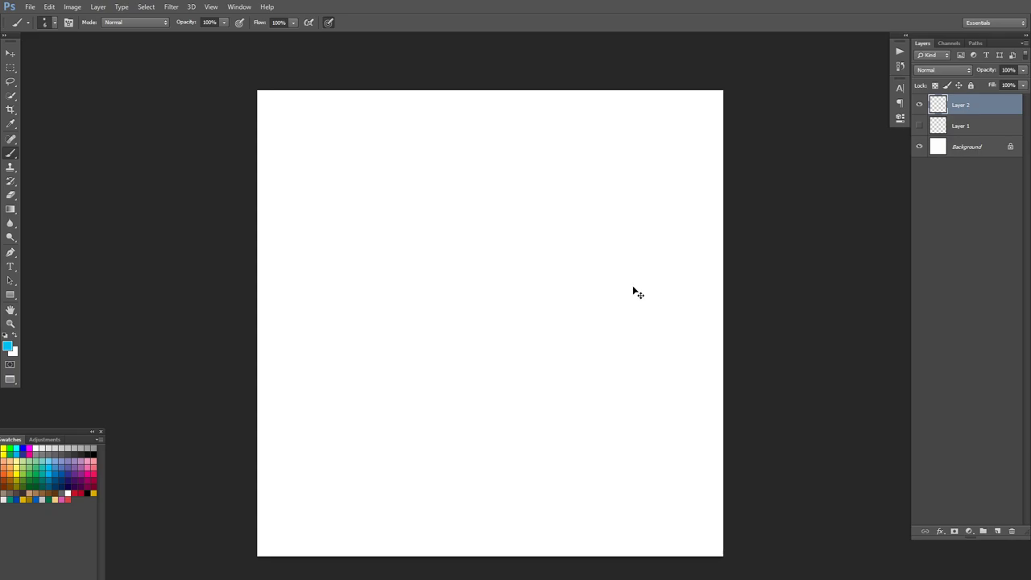
key(ctrl+minus)
key(ctrl+minus)
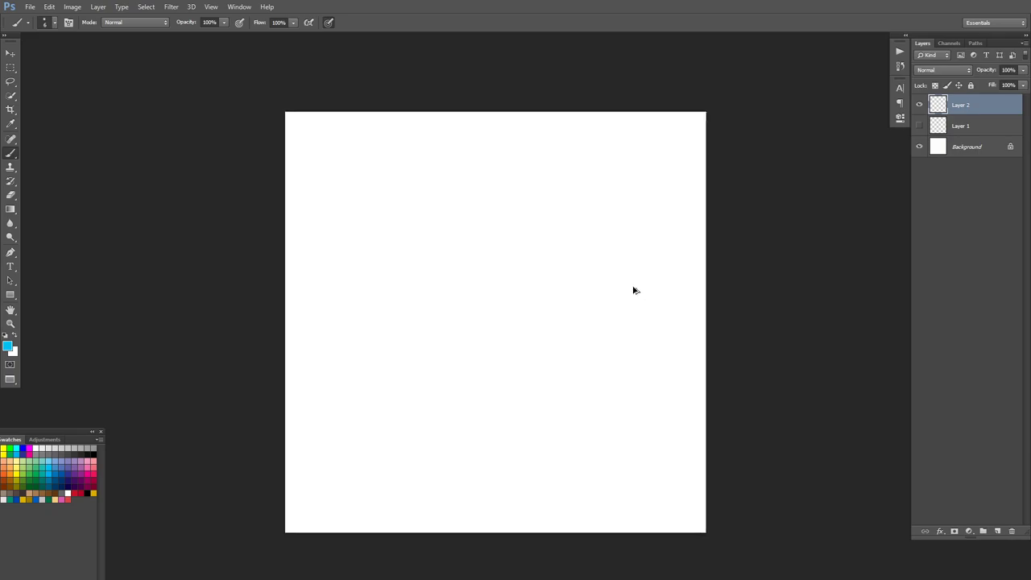
key(ctrl+plus)
key(ctrl+plus)
key(ctrl+plus)
key(ctrl+minus)
key(ctrl+minus)
key(ctrl+0)
drag(514, 395, 410, 371)
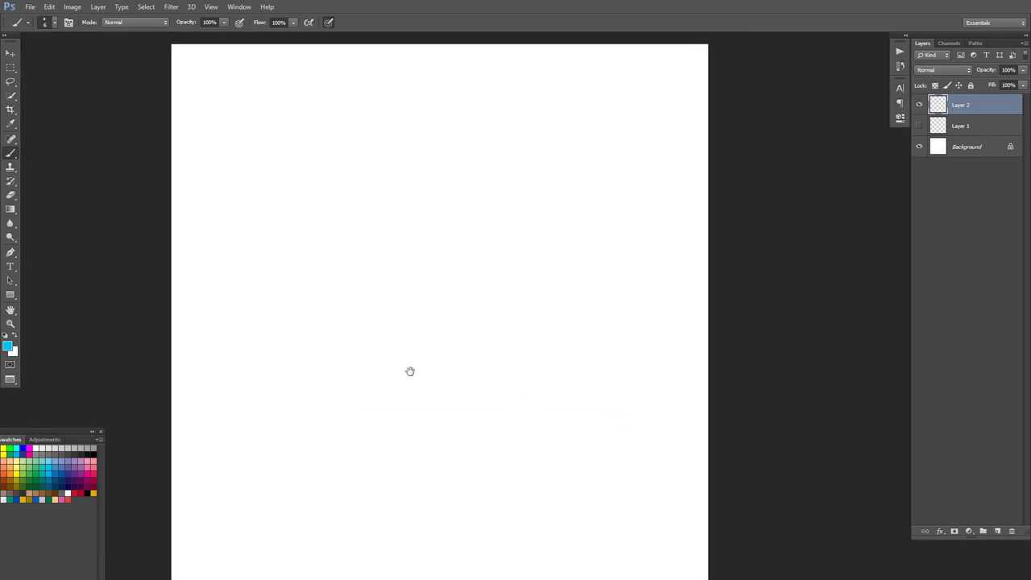
key(ctrl+minus)
key(ctrl+plus)
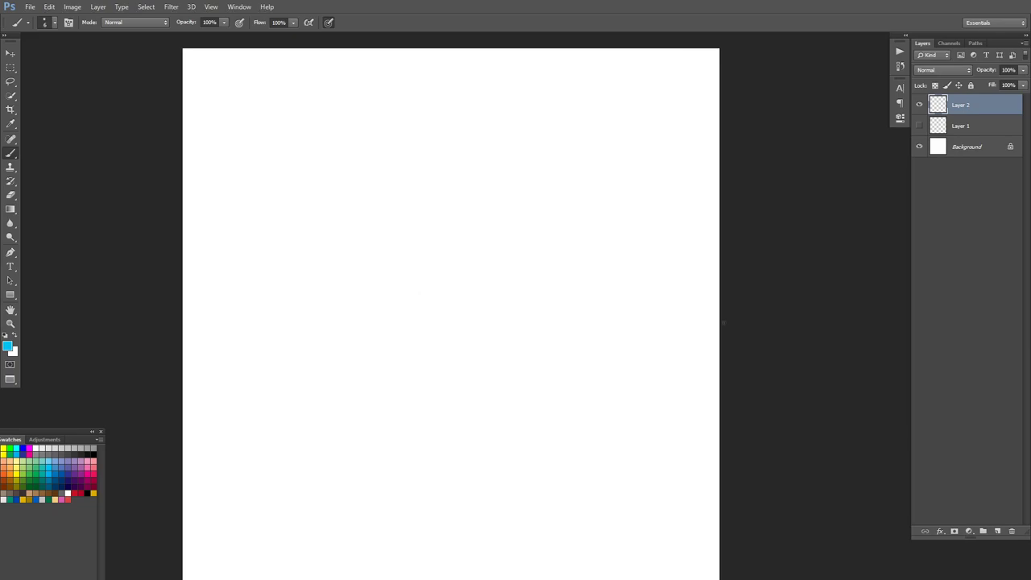
drag(513, 260, 545, 322)
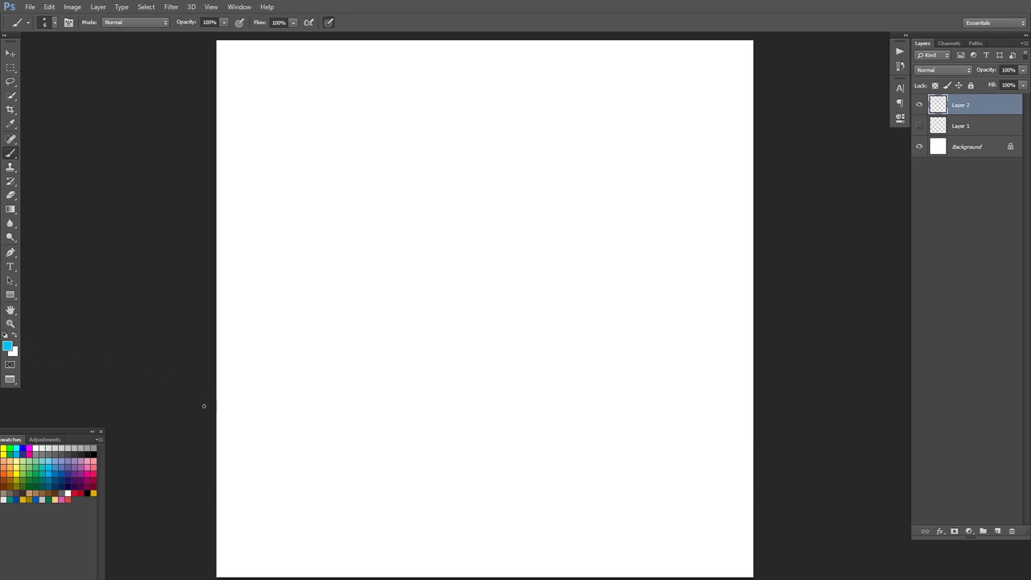
- Reset the colours to black foreground and white background, swap them back and forth, and test a zigzag brush stroke before undoing it
key(d)
key(x)
key(x)
key(x)
key(x)
key(x)
key(x)
mouse_move(309, 205)
mouse_down()
mouse_move(496, 130)
mouse_move(333, 271)
mouse_move(618, 153)
mouse_up()
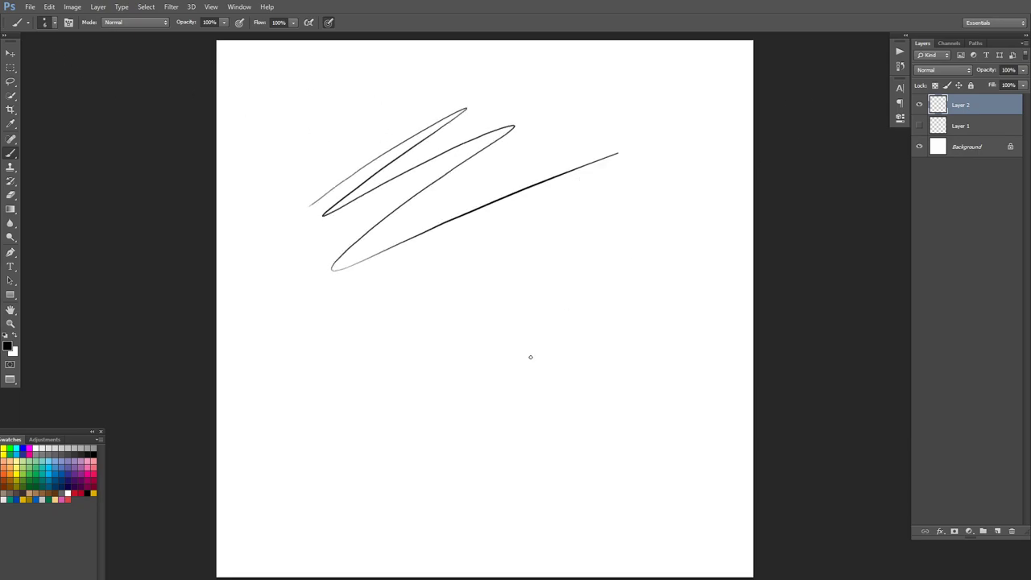
key(ctrl+z)
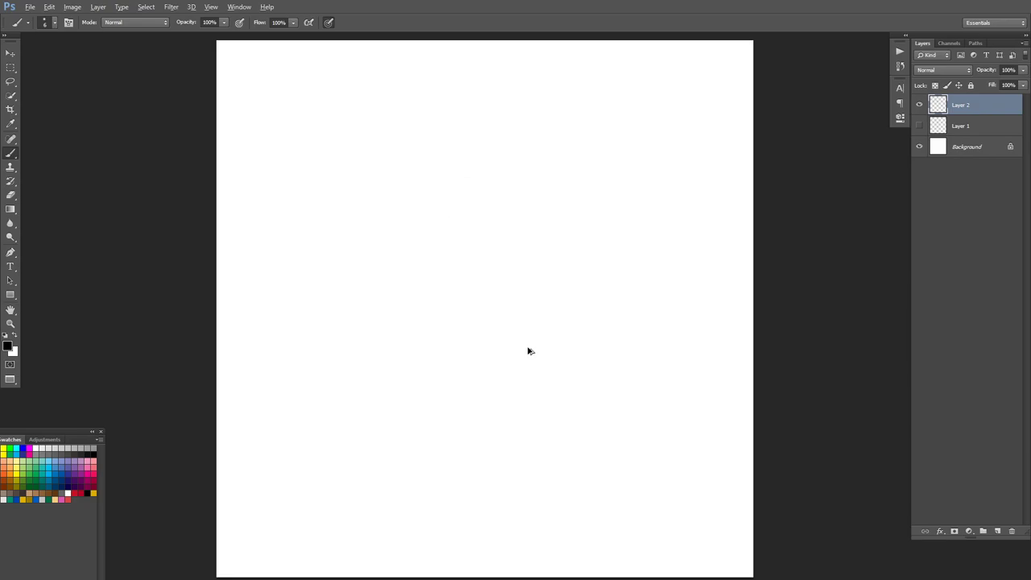
- Display the brush presets as stroke thumbnails and enlarge the brush picker to show more of them
click(55, 23)
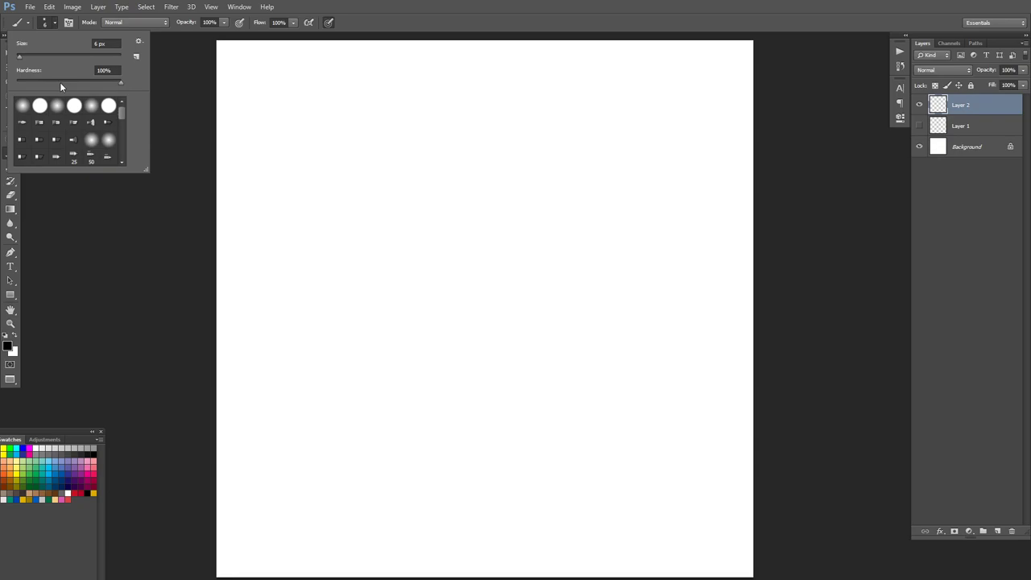
click(136, 59)
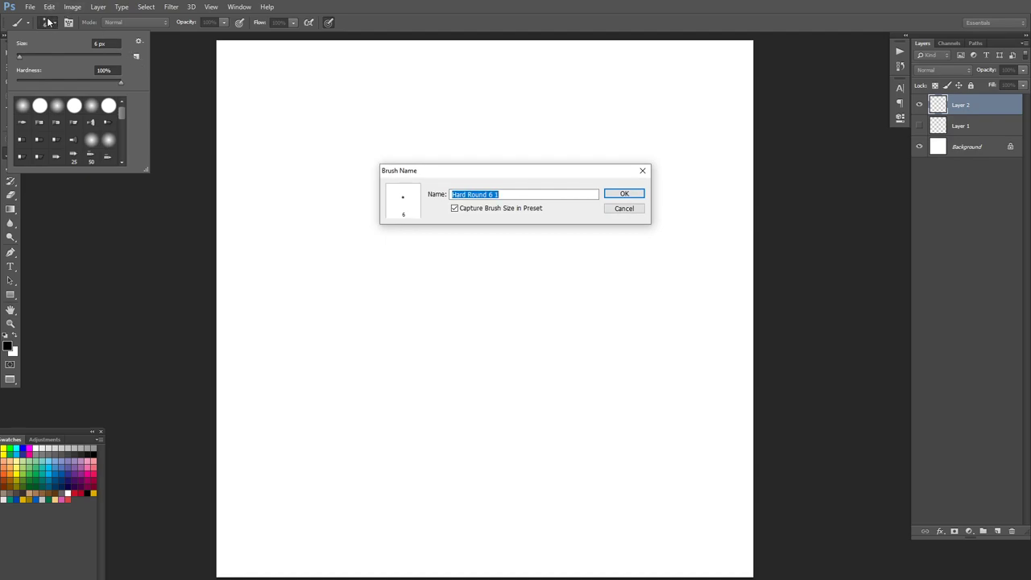
click(636, 211)
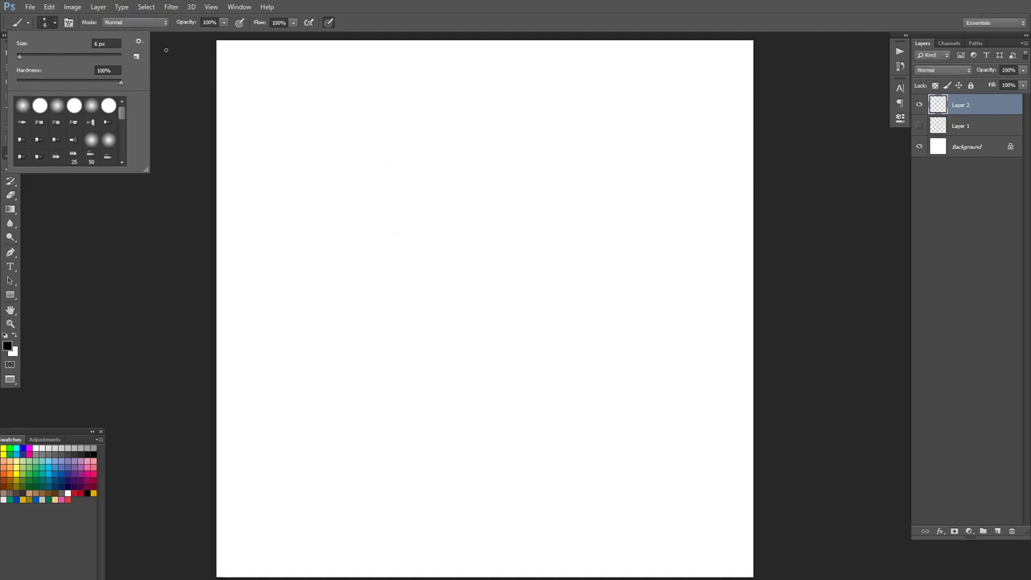
click(139, 40)
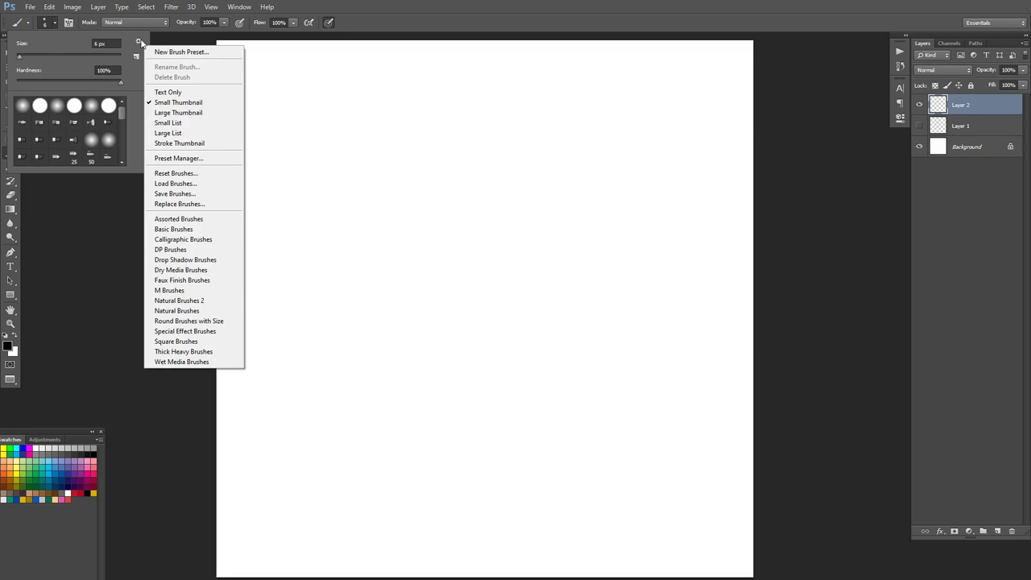
click(178, 143)
mouse_move(139, 166)
mouse_down()
mouse_move(161, 213)
mouse_move(196, 386)
mouse_up()
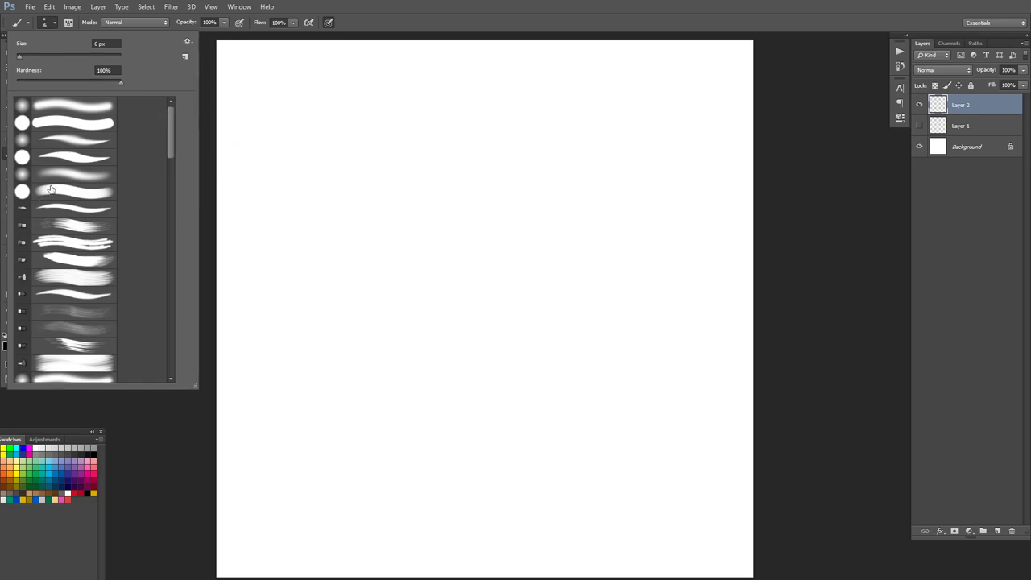
- Brush several tapering black diagonal strokes and a small zigzag on the empty layer, varying their thickness and opacity
click(111, 195)
click(315, 222)
mouse_move(295, 235)
mouse_down()
mouse_move(374, 162)
mouse_move(422, 147)
mouse_up()
mouse_move(342, 242)
mouse_down()
mouse_move(489, 134)
mouse_move(621, 113)
mouse_up()
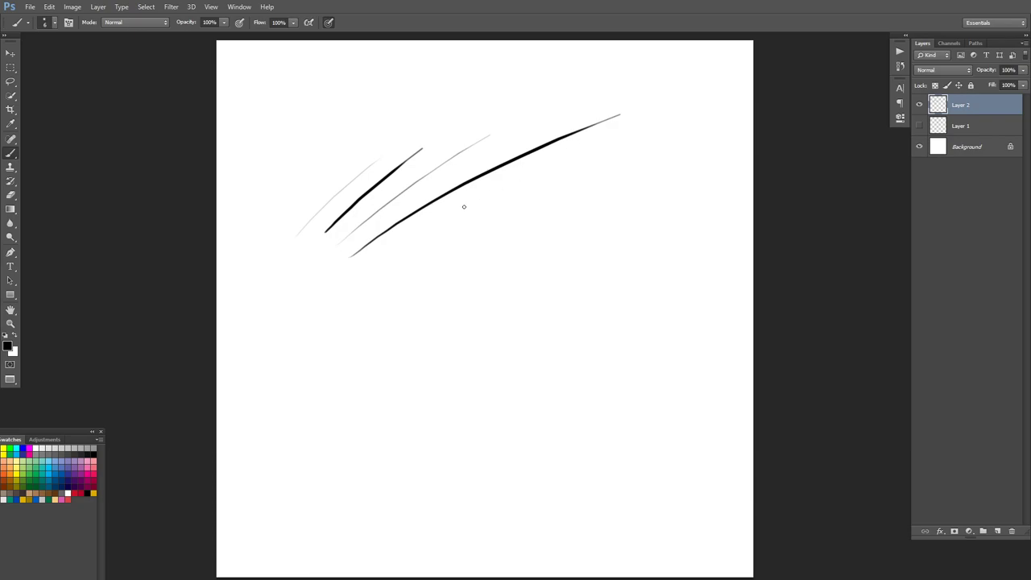
mouse_move(439, 228)
mouse_down()
mouse_move(515, 242)
mouse_move(554, 235)
mouse_up()
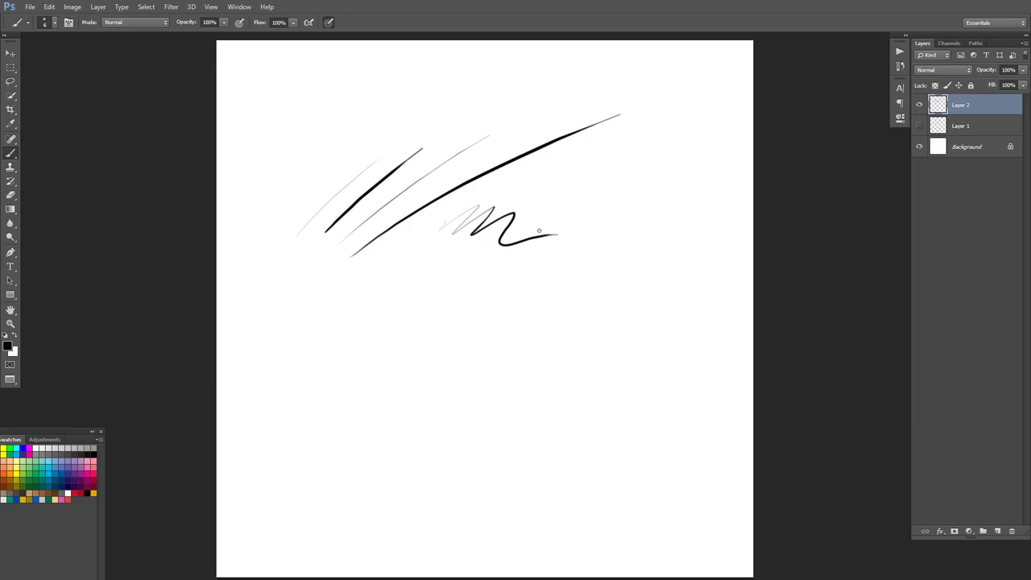
- Brush more tapering black strokes and a long winding zigzag on Layer 2, with pen pressure controlling both size and opacity
drag(526, 172, 548, 215)
drag(545, 173, 552, 208)
click(329, 23)
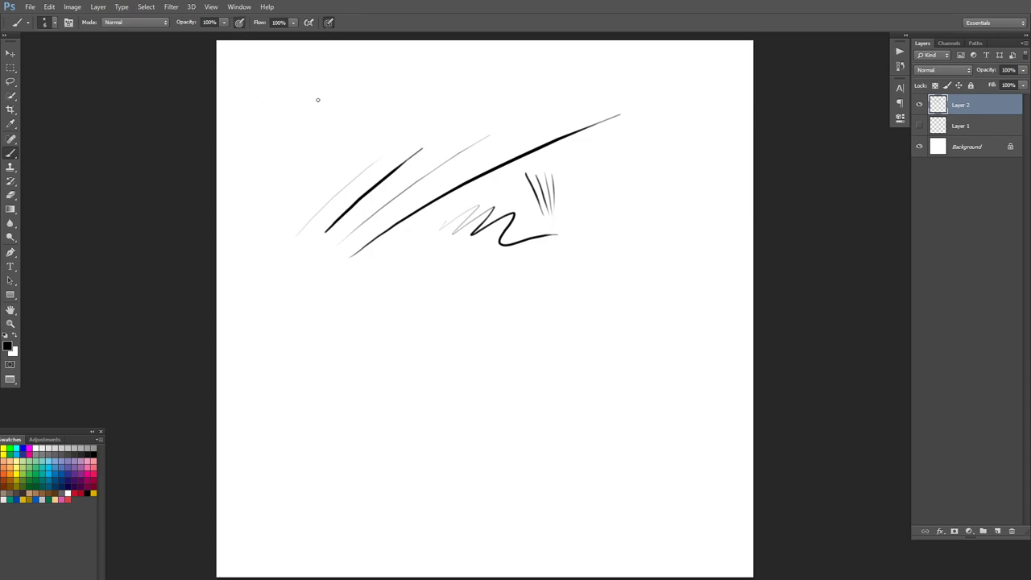
drag(319, 167, 451, 77)
drag(348, 155, 462, 82)
drag(416, 122, 483, 82)
mouse_move(367, 282)
mouse_down()
mouse_move(421, 318)
mouse_move(431, 303)
mouse_move(479, 295)
mouse_move(468, 339)
mouse_move(483, 375)
mouse_move(540, 349)
mouse_up()
mouse_move(537, 407)
mouse_down()
mouse_move(592, 348)
mouse_move(628, 336)
mouse_up()
drag(550, 425, 644, 342)
drag(554, 426, 650, 352)
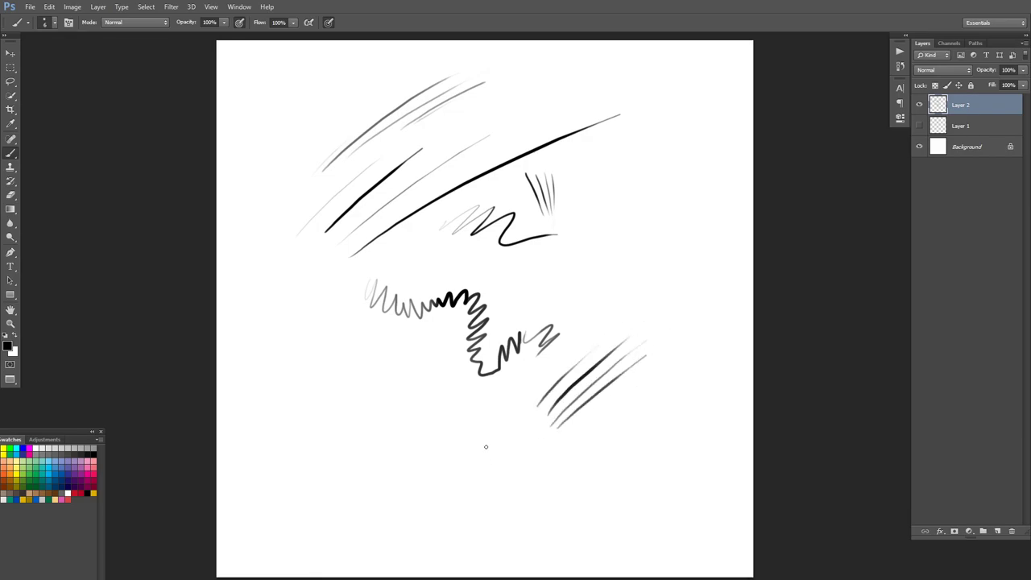
mouse_move(302, 276)
mouse_down()
mouse_move(324, 321)
mouse_move(341, 319)
mouse_up()
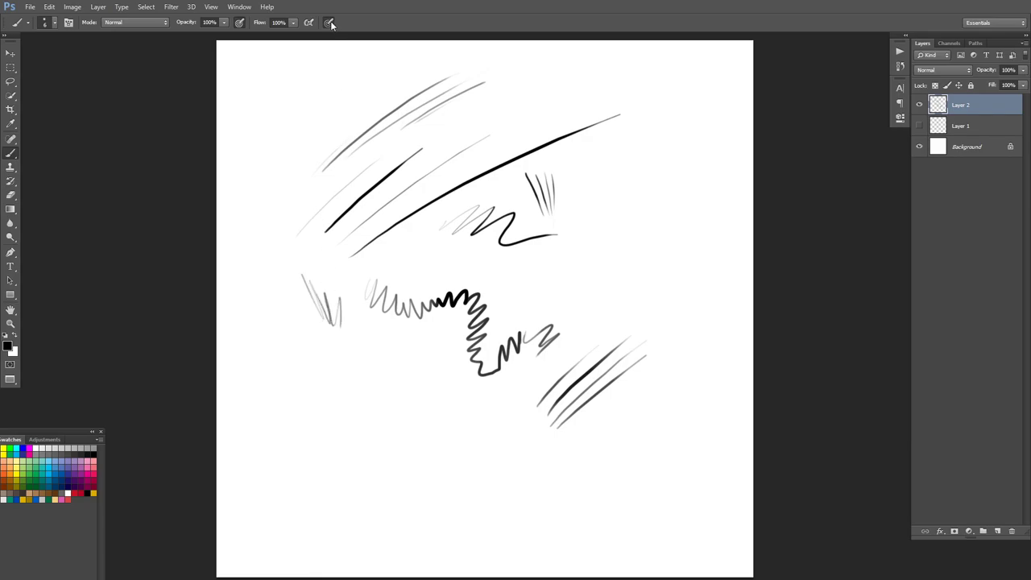
- Turn off pressure-controlled size and brush diagonal strokes and dense scribbles across the right and lower parts of the canvas
drag(582, 242, 677, 180)
drag(578, 263, 669, 203)
drag(597, 281, 667, 237)
drag(556, 330, 691, 250)
mouse_move(626, 298)
mouse_down()
mouse_move(656, 294)
mouse_move(647, 309)
mouse_move(701, 340)
mouse_move(589, 425)
mouse_move(700, 391)
mouse_move(536, 487)
mouse_up()
drag(474, 393, 401, 471)
drag(513, 388, 418, 465)
mouse_move(385, 497)
mouse_down()
mouse_move(531, 393)
mouse_move(494, 420)
mouse_up()
drag(541, 399, 437, 476)
mouse_move(512, 430)
mouse_down()
mouse_move(494, 463)
mouse_move(499, 497)
mouse_up()
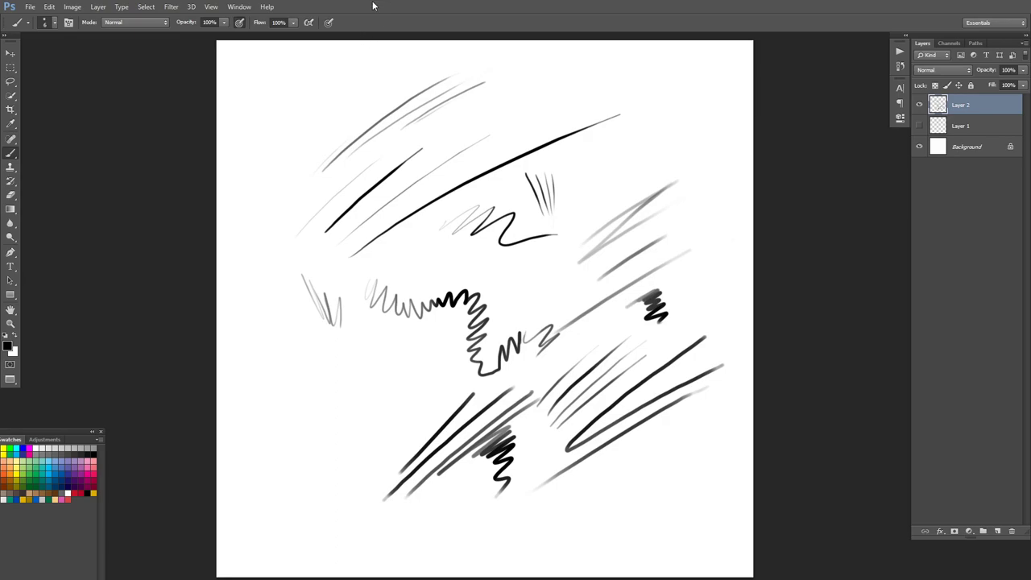
- Re-enable pressure-controlled size and brush a loose zigzag and several short tapering strokes in the canvas's lower-left area
mouse_move(298, 327)
mouse_down()
mouse_move(310, 354)
mouse_move(410, 384)
mouse_up()
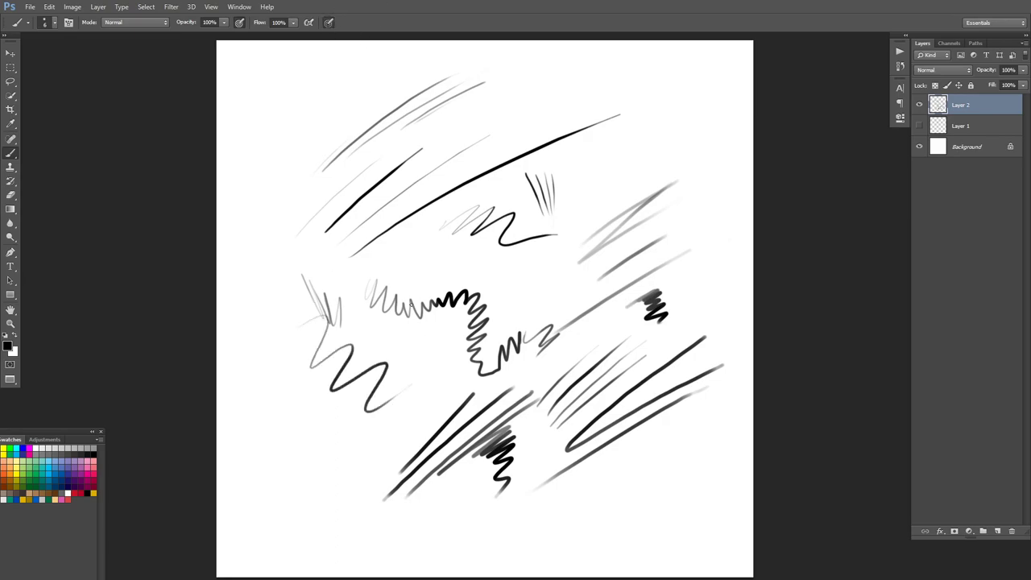
drag(393, 331, 414, 375)
drag(410, 334, 427, 380)
drag(439, 348, 435, 379)
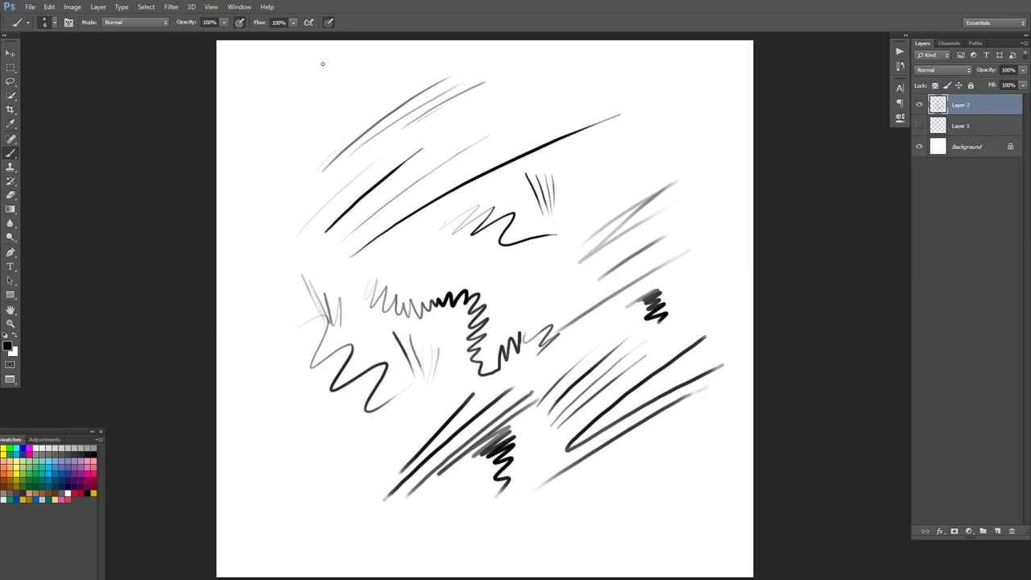
- Hide Layer 2, add a new empty layer above it, and review the brush picker's preset options
click(919, 105)
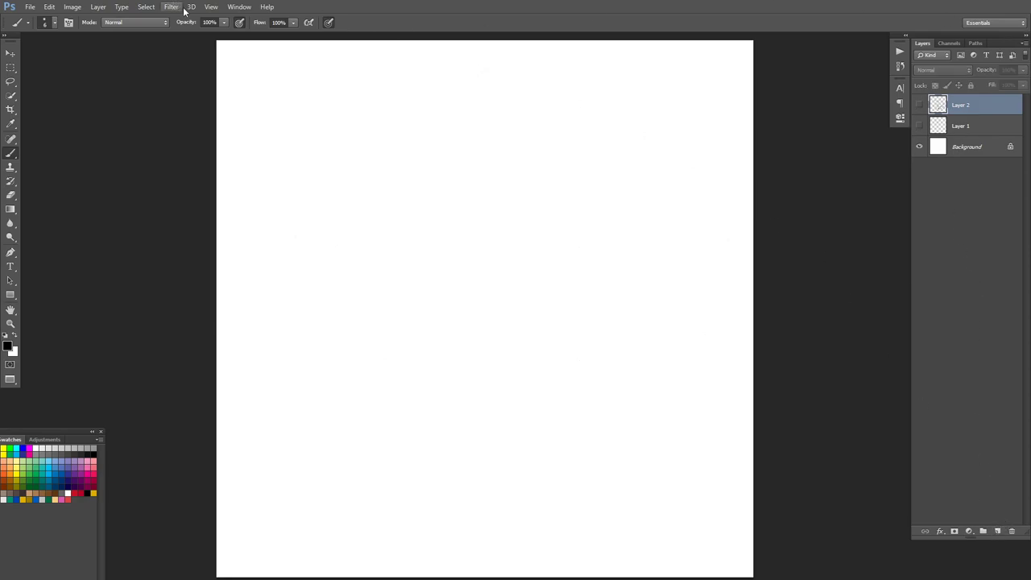
click(998, 533)
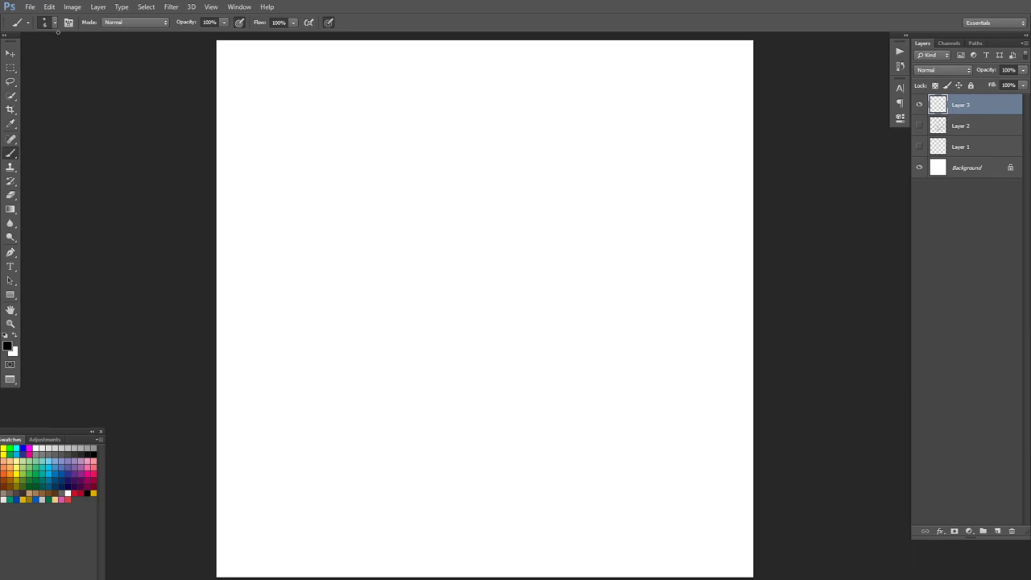
click(54, 24)
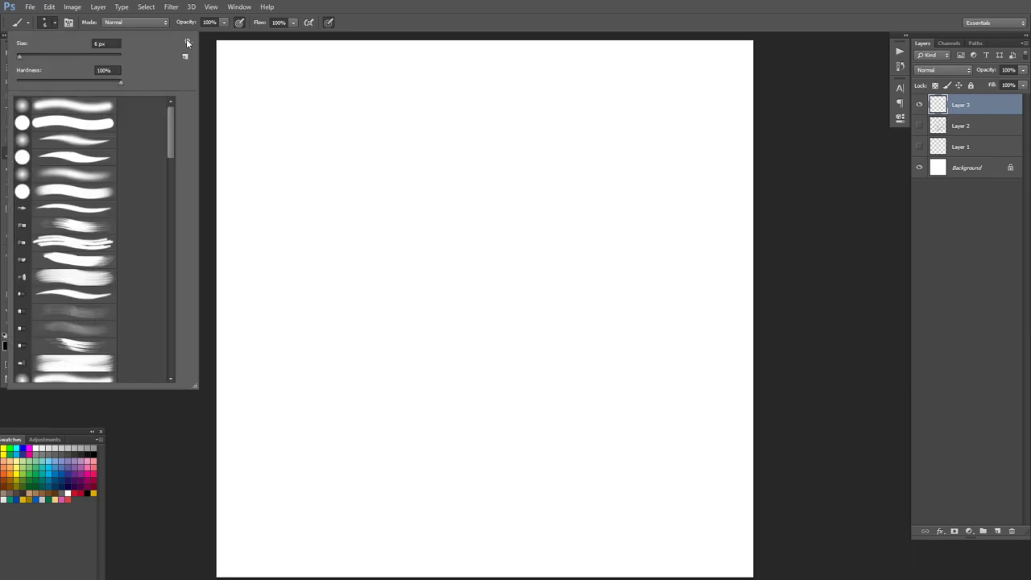
click(187, 42)
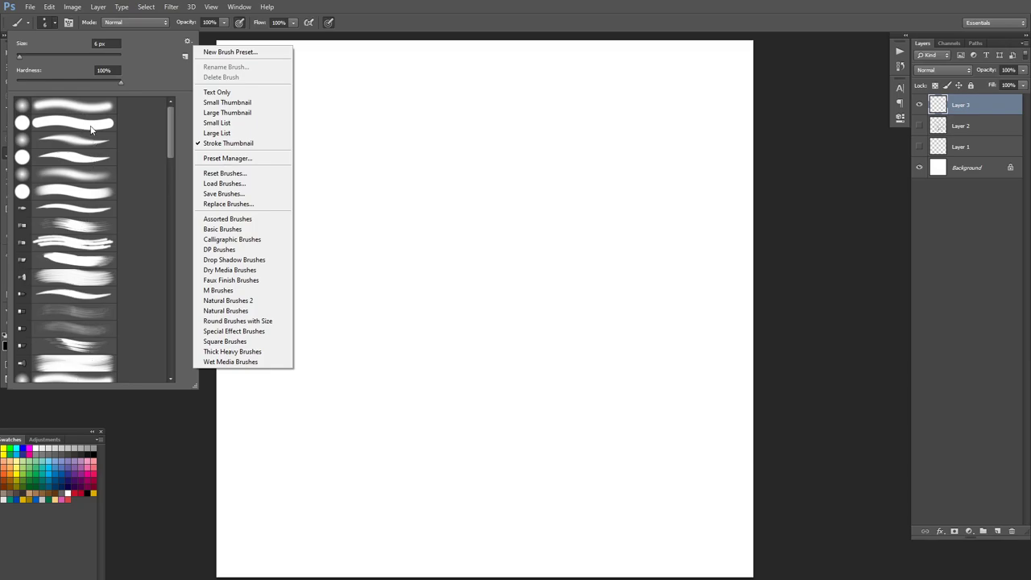
click(369, 26)
click(240, 23)
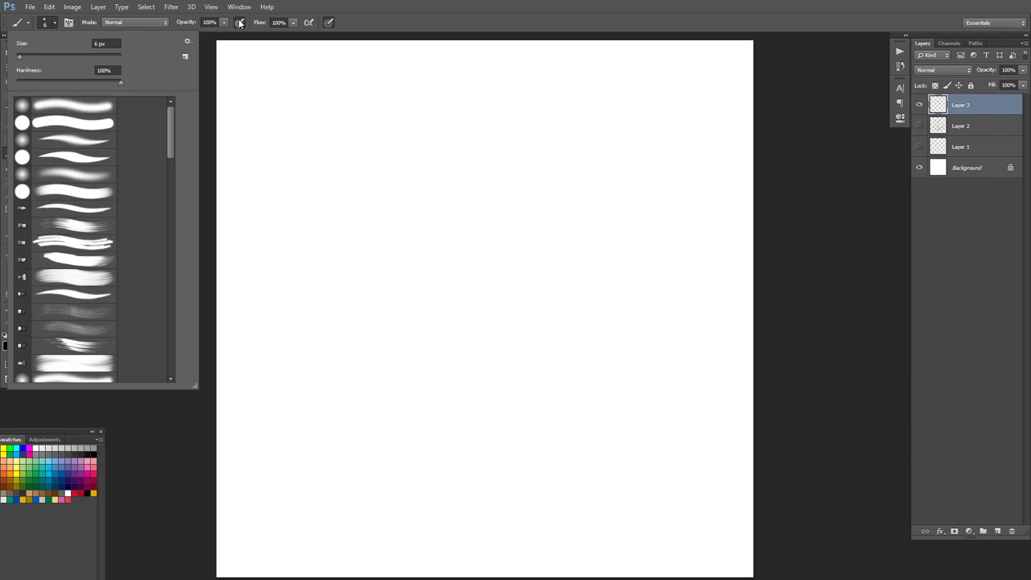
click(338, 22)
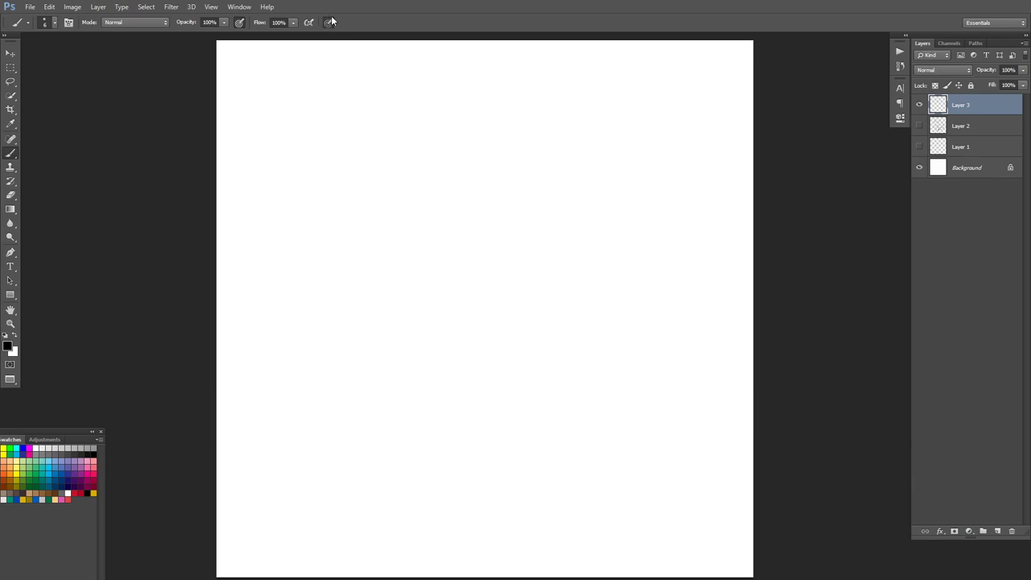
- Brush several long tapering diagonal strokes near the top of the new layer
mouse_move(288, 153)
mouse_down()
mouse_move(407, 58)
mouse_move(441, 58)
mouse_up()
drag(290, 176, 484, 55)
drag(348, 147, 533, 52)
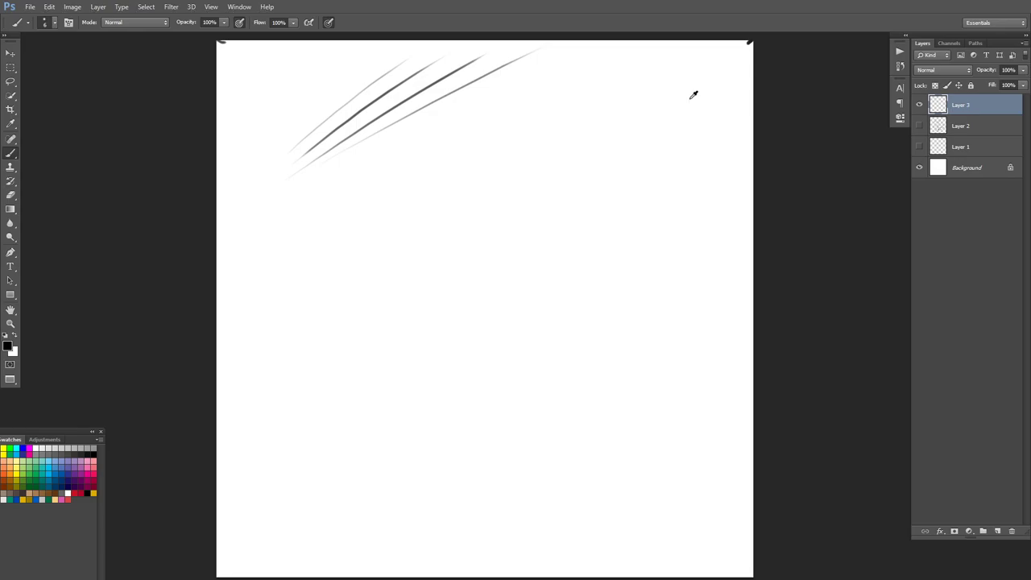
- Delete Layers 1, 2 and 3 and create a new empty layer above the background
shift+click(970, 146)
drag(984, 110, 1012, 530)
click(997, 531)
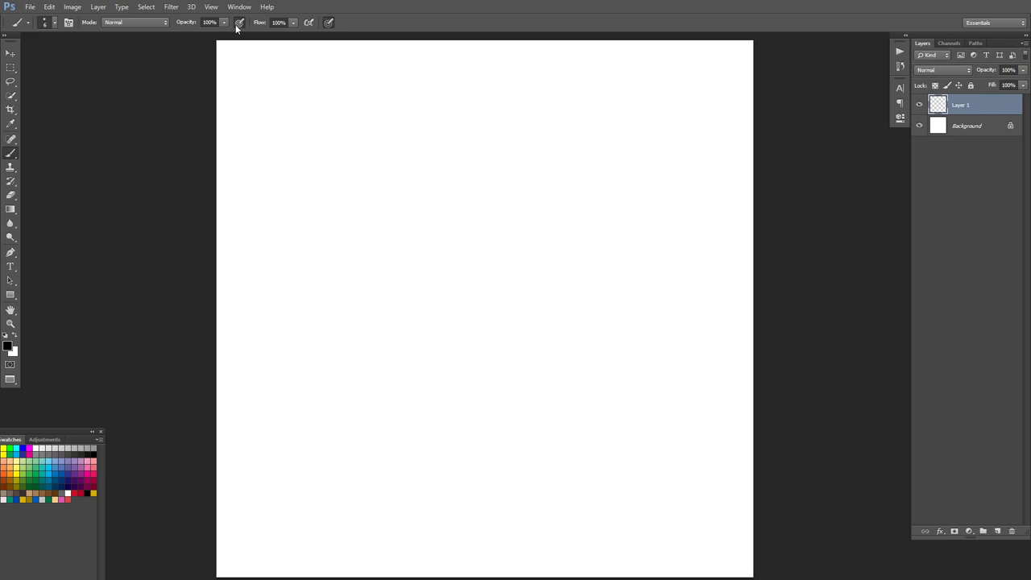
- Test a brush stroke and undo it, and look over the detailed tip shape and dynamics settings of the brush
mouse_move(298, 135)
mouse_down()
mouse_move(370, 129)
mouse_move(461, 166)
mouse_move(588, 169)
mouse_move(620, 149)
mouse_move(644, 189)
mouse_up()
key(ctrl+z)
click(68, 22)
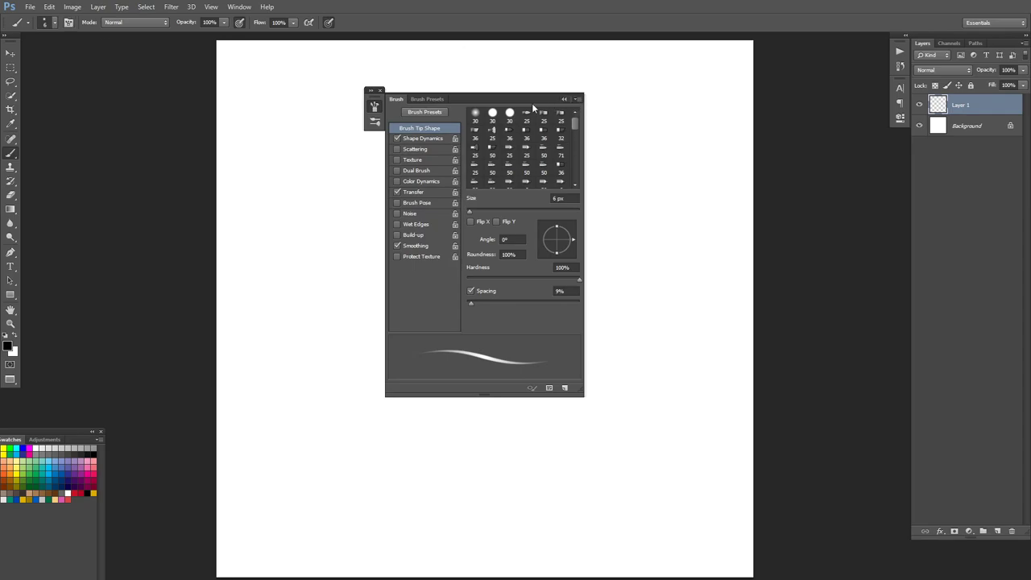
click(380, 91)
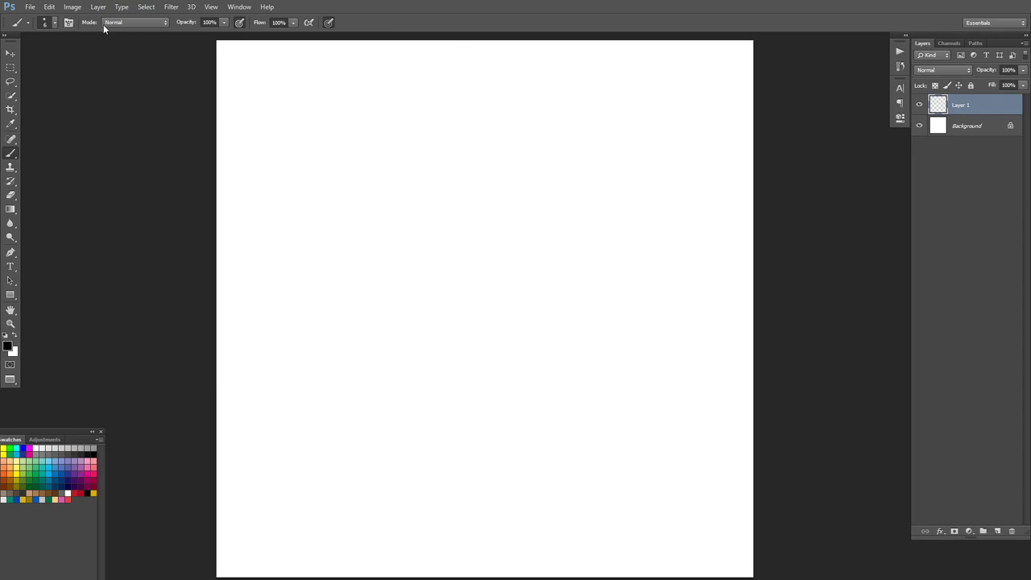
- Save the current 6 px brush as a new brush preset named "Sketch Pen 6", with its size captured
click(53, 24)
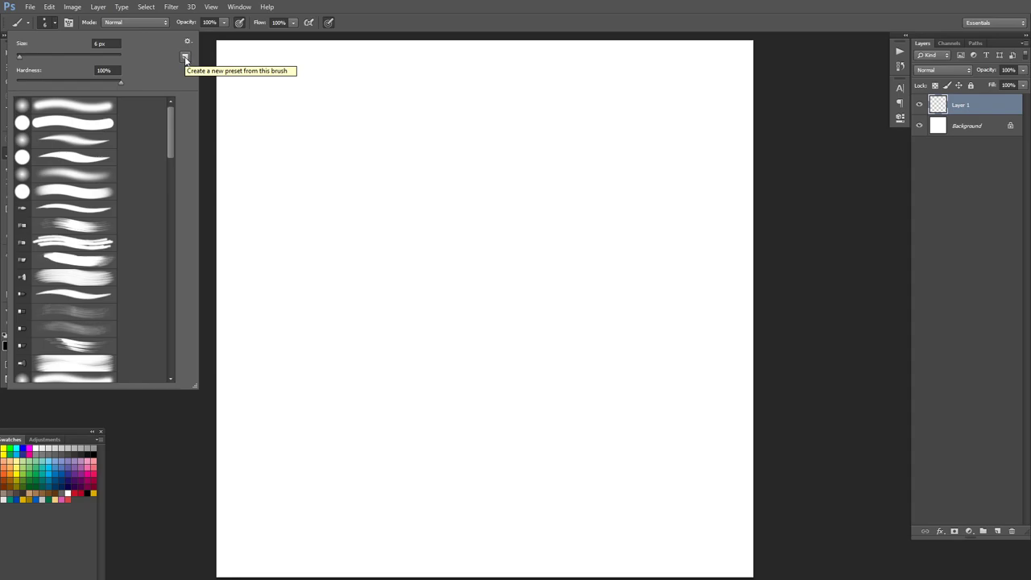
click(185, 58)
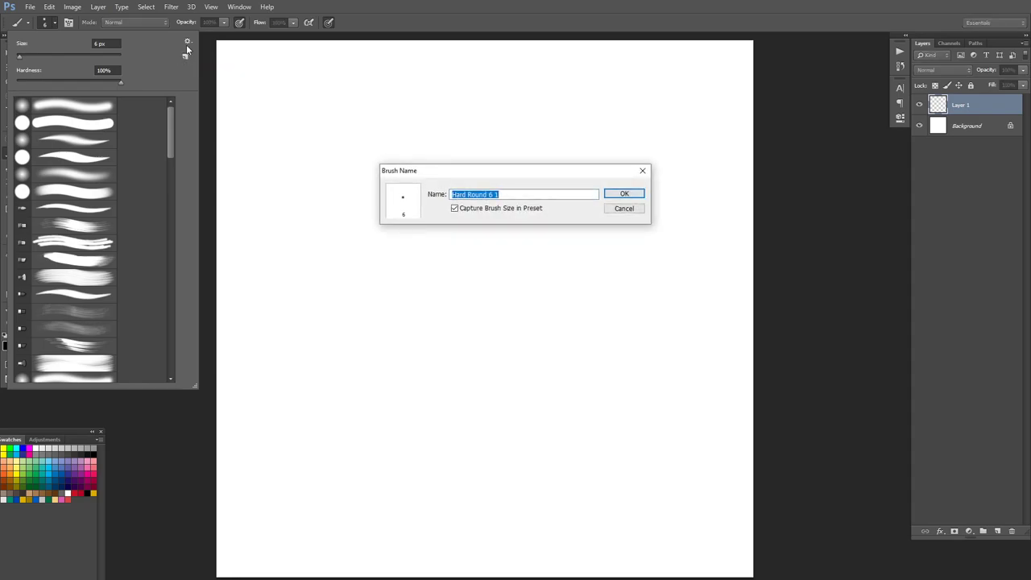
text(Sk)
click(457, 194)
key(BackSpace)
text(k)
click(455, 208)
key(BackSpace)
text(ketch Pen 6)
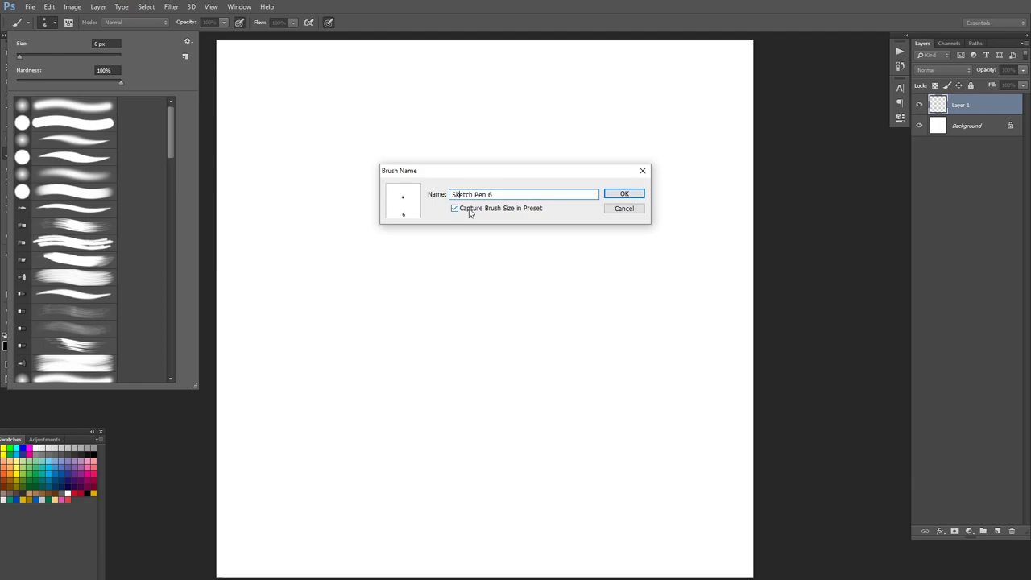
click(621, 201)
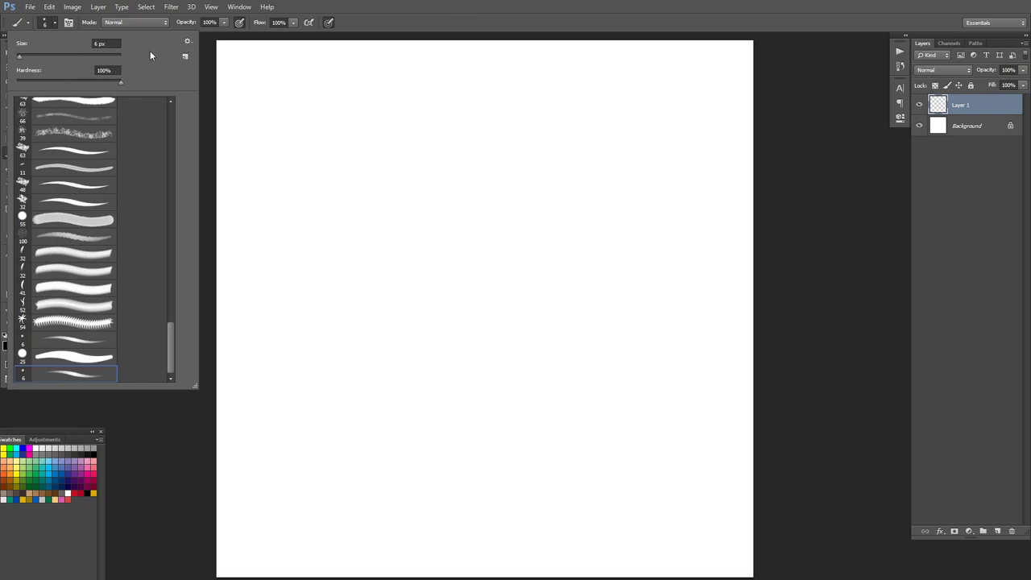
- Save the current brush as a tool preset named "Sketch Pen 6", including its color
click(55, 23)
click(29, 24)
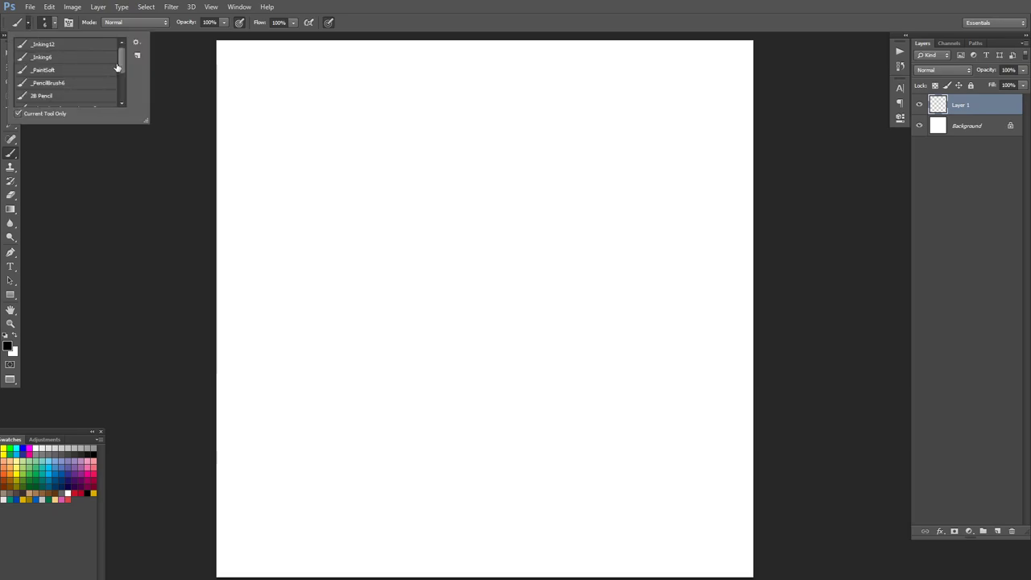
mouse_move(122, 64)
mouse_down()
mouse_move(119, 99)
mouse_move(119, 47)
mouse_up()
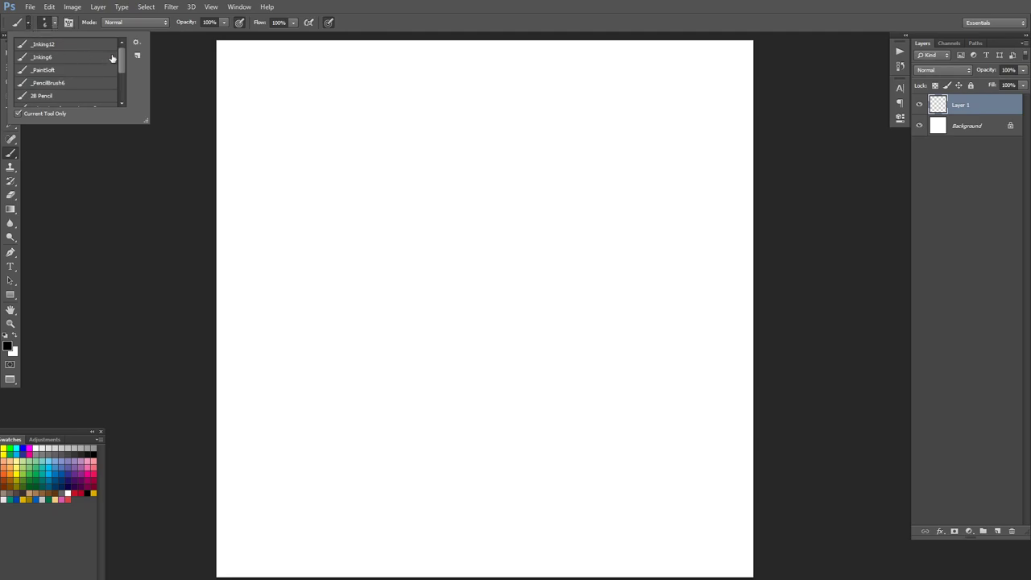
click(137, 55)
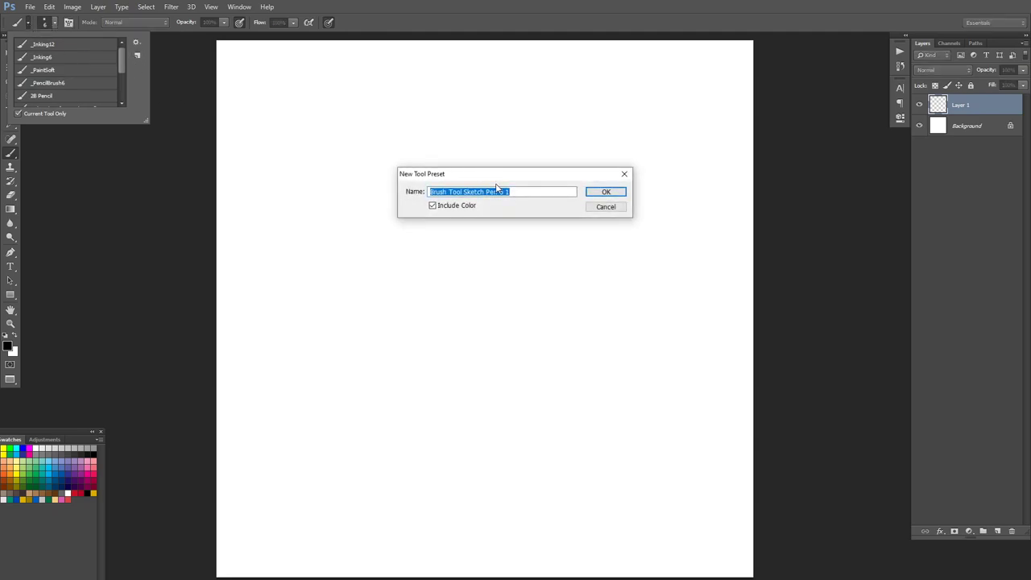
text(Sketch Pen 6)
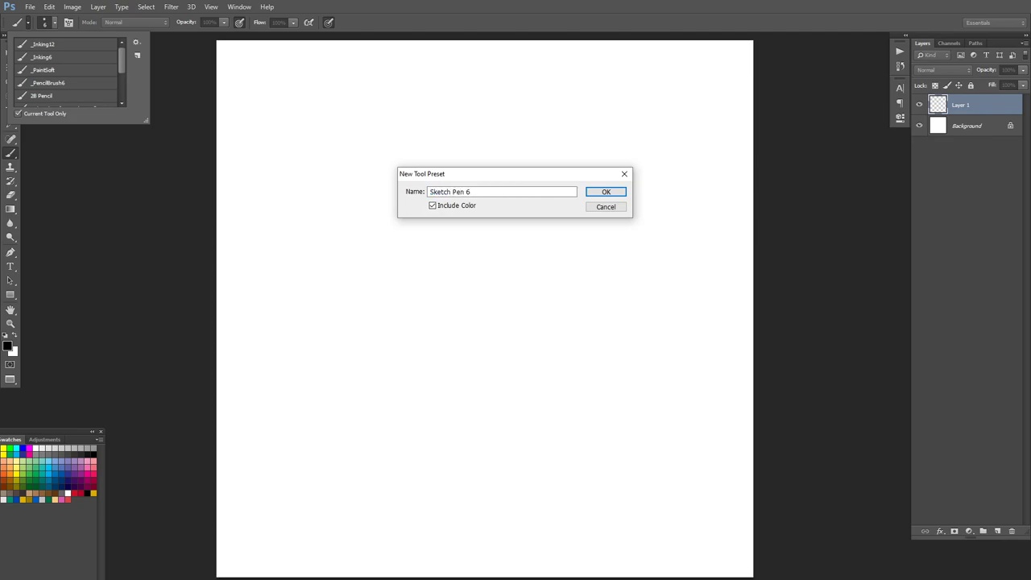
key(Return)
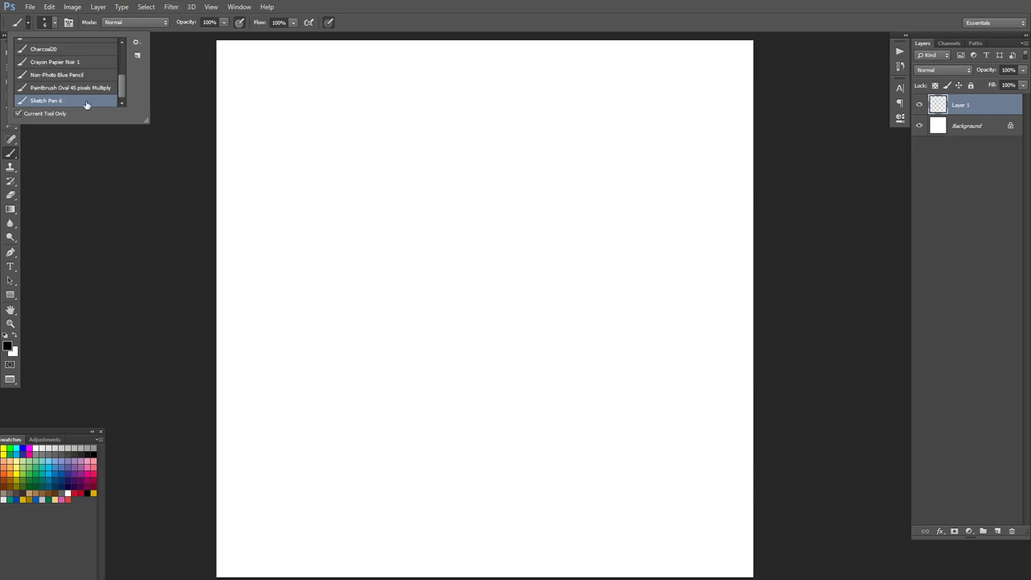
- Try the Paintbrush Oval 45 pixels Multiply preset, switch to _PencilBrush6 and scribble a light grey zigzag on the canvas
click(116, 88)
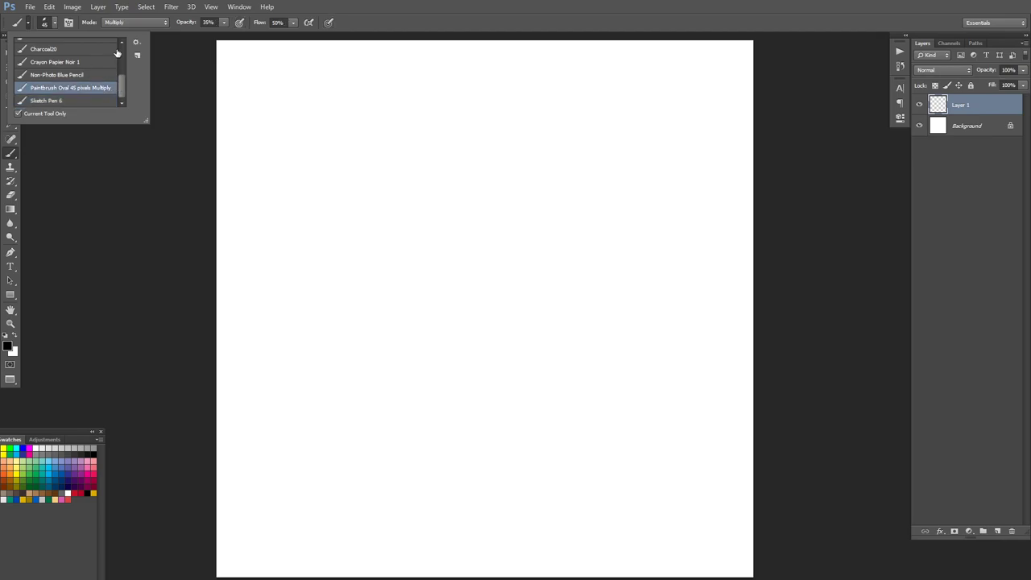
drag(122, 94, 116, 48)
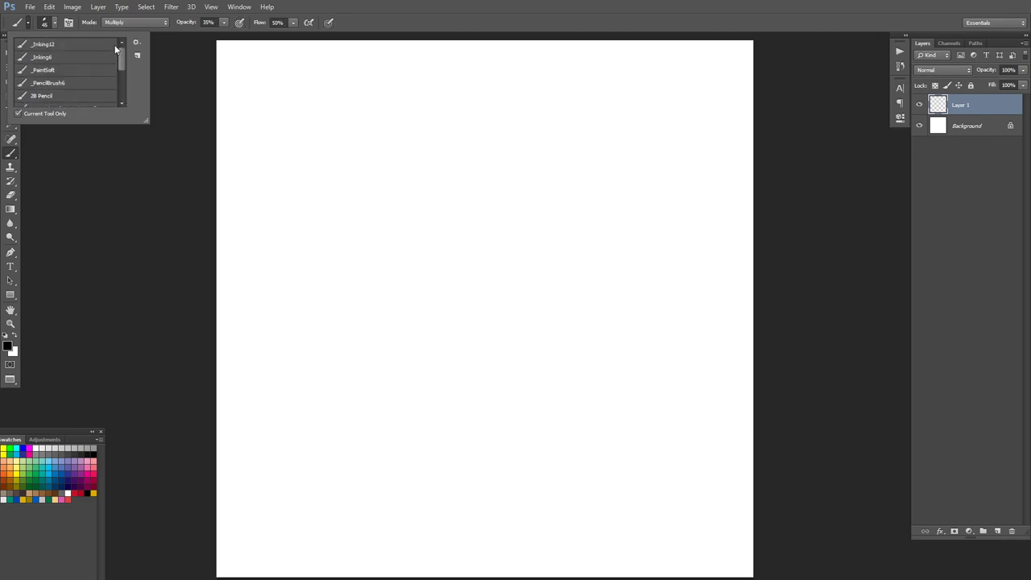
click(54, 86)
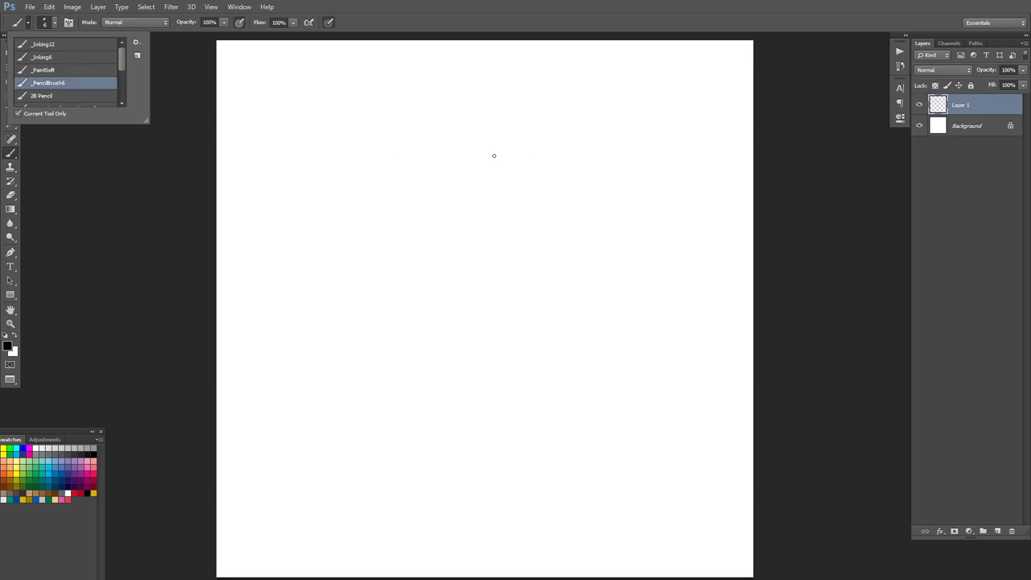
click(475, 172)
drag(396, 232, 520, 125)
mouse_move(425, 211)
mouse_down()
mouse_move(593, 150)
mouse_move(485, 233)
mouse_up()
- Load the _Inking6 tool preset and brush a dark zigzag over the light pencil scribble
click(53, 22)
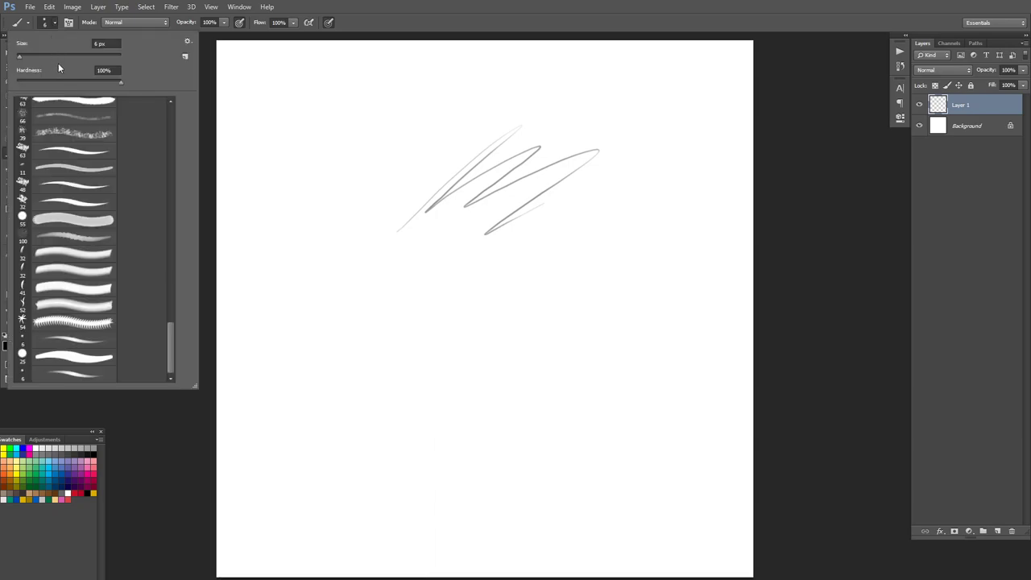
click(28, 23)
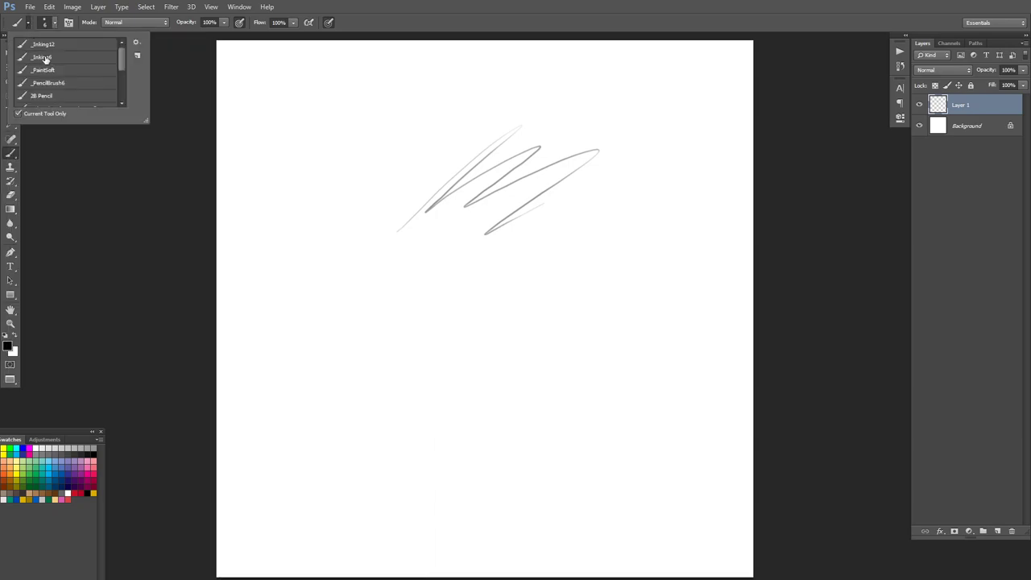
click(46, 59)
click(446, 174)
mouse_move(392, 203)
mouse_down()
mouse_move(473, 133)
mouse_move(535, 118)
mouse_up()
drag(434, 192, 576, 114)
drag(448, 189, 618, 113)
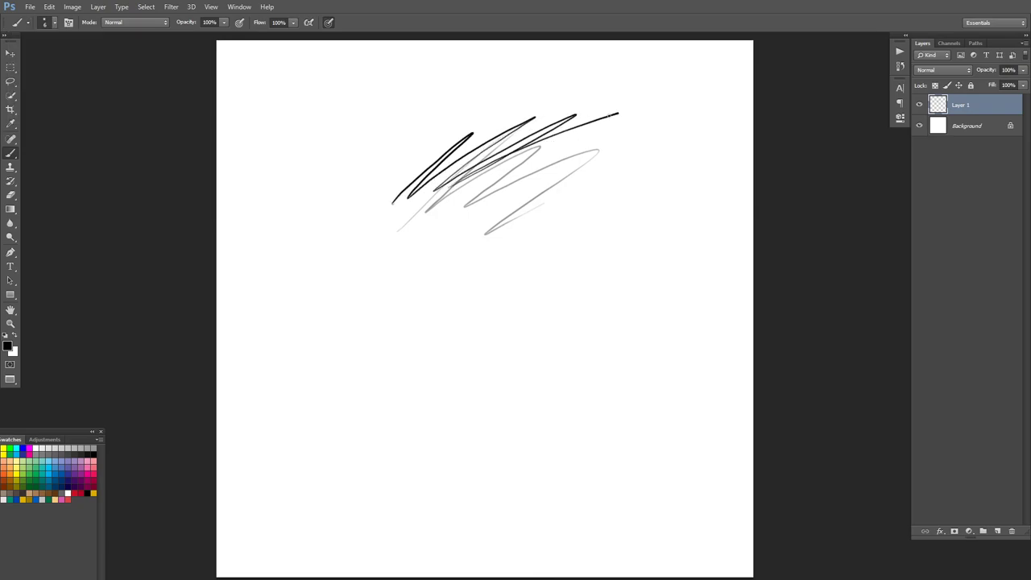
- Undo the pencil and inking test strokes until Layer 1 is empty
key(ctrl+alt+z)
key(ctrl+alt+z)
key(ctrl+alt+z)
key(ctrl+alt+z)
key(ctrl+alt+z)
key(ctrl+alt+z)
key(ctrl+alt+z)
key(ctrl+alt+z)
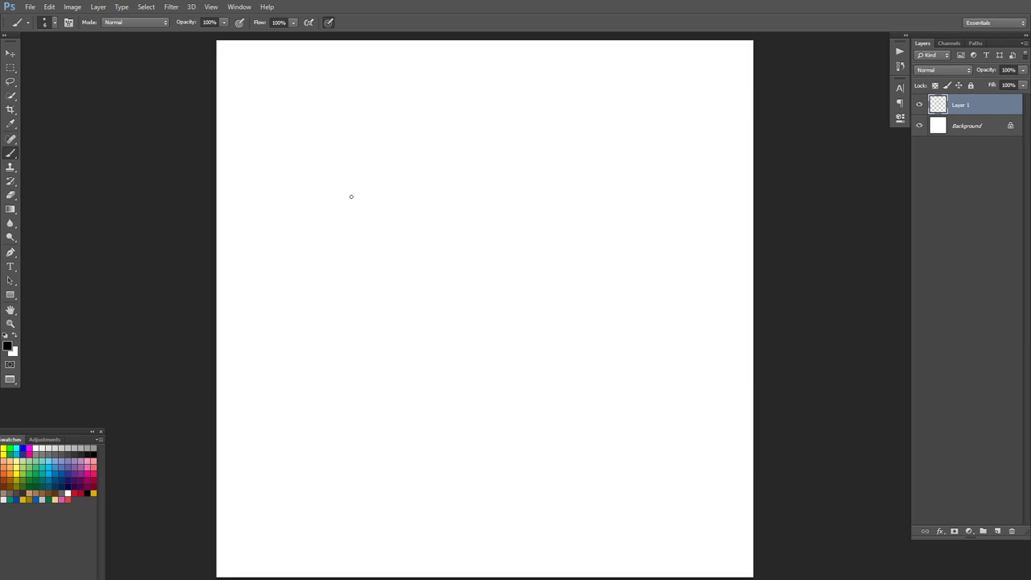
- Enlarge the inking brush to 150 px and paint one thick black stroke in the upper-left area of the canvas
drag(350, 181, 387, 173)
drag(396, 330, 362, 166)
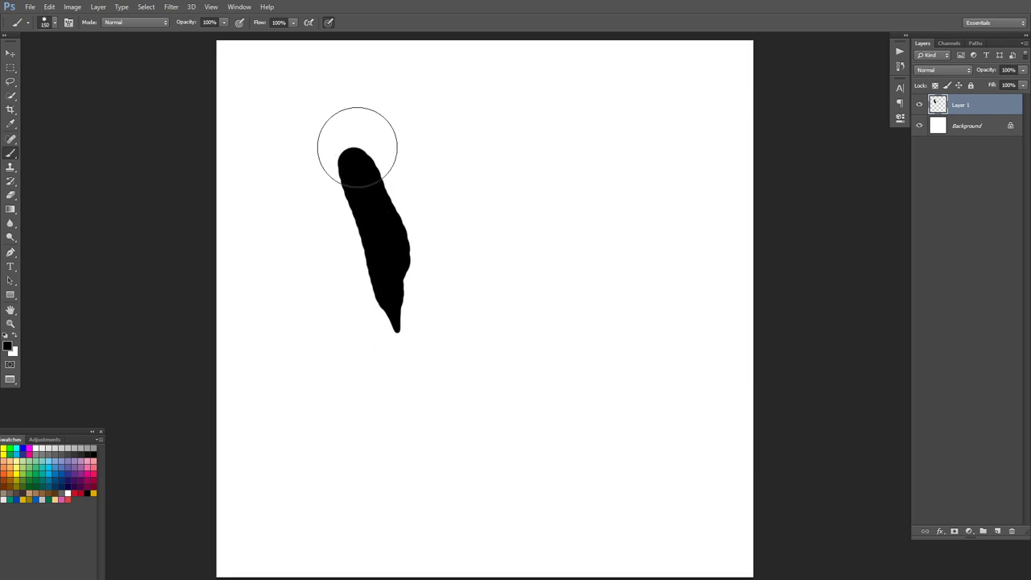
- Load the _PaintSoft tool preset for the brush
click(27, 24)
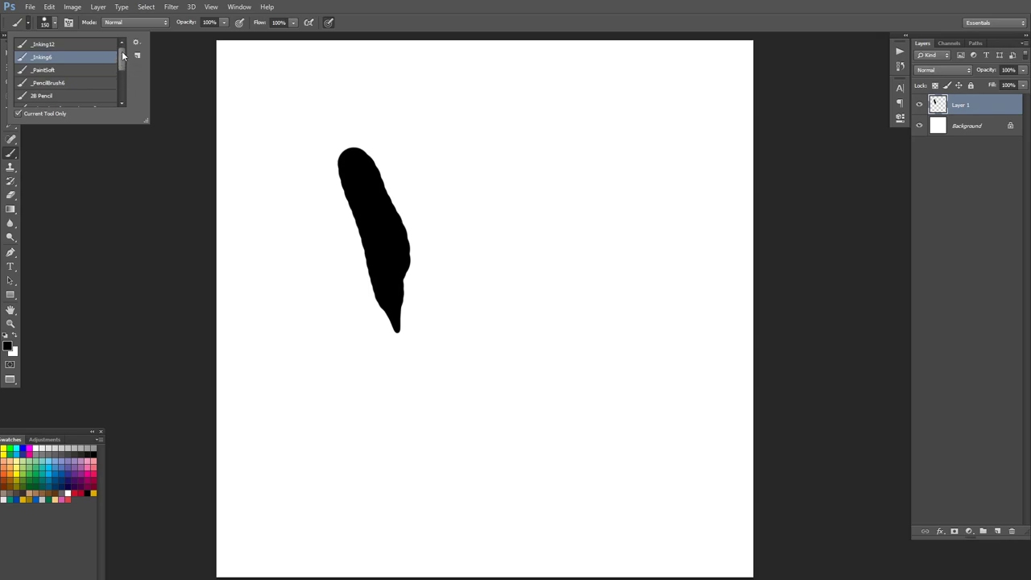
click(83, 72)
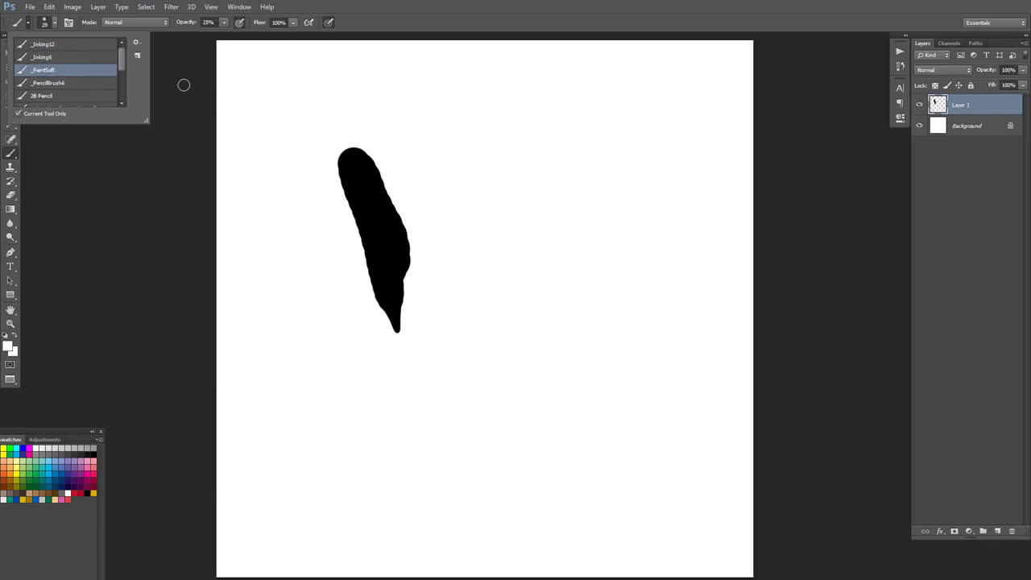
click(389, 181)
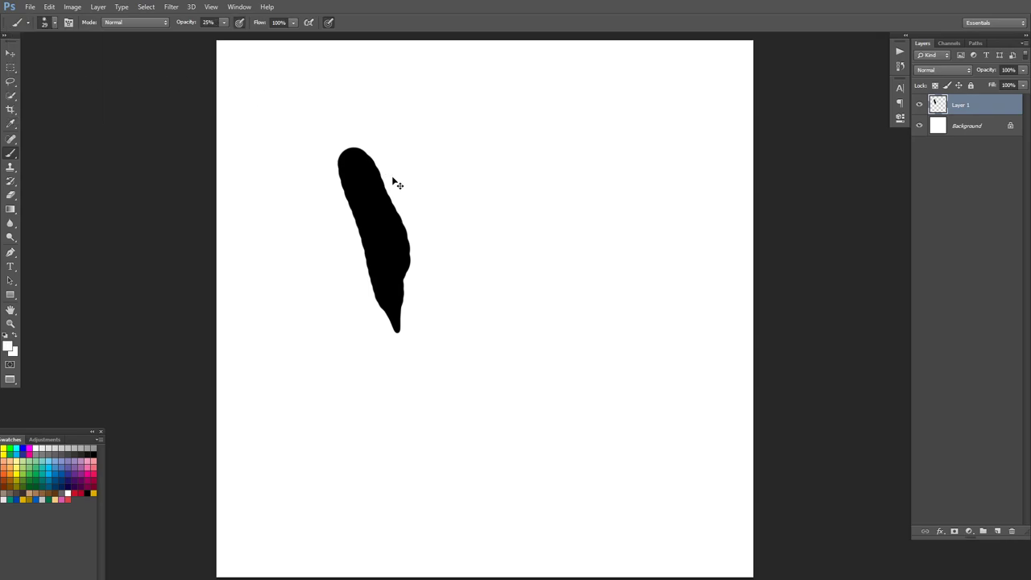
click(55, 24)
click(29, 25)
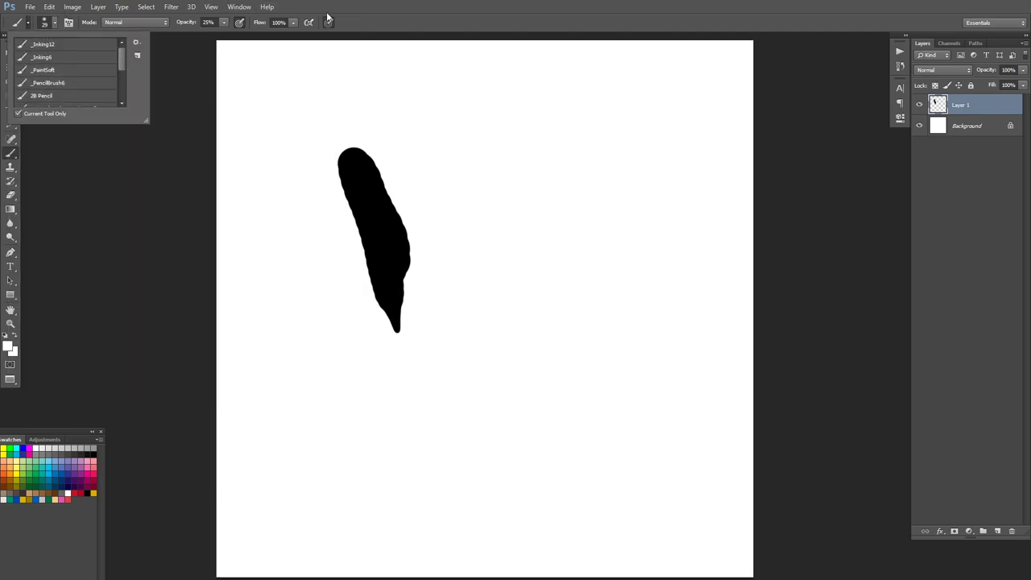
- Choose the Smudge tool with the Smudge Blurry preset and soften the upper right edge of the black stroke
click(11, 236)
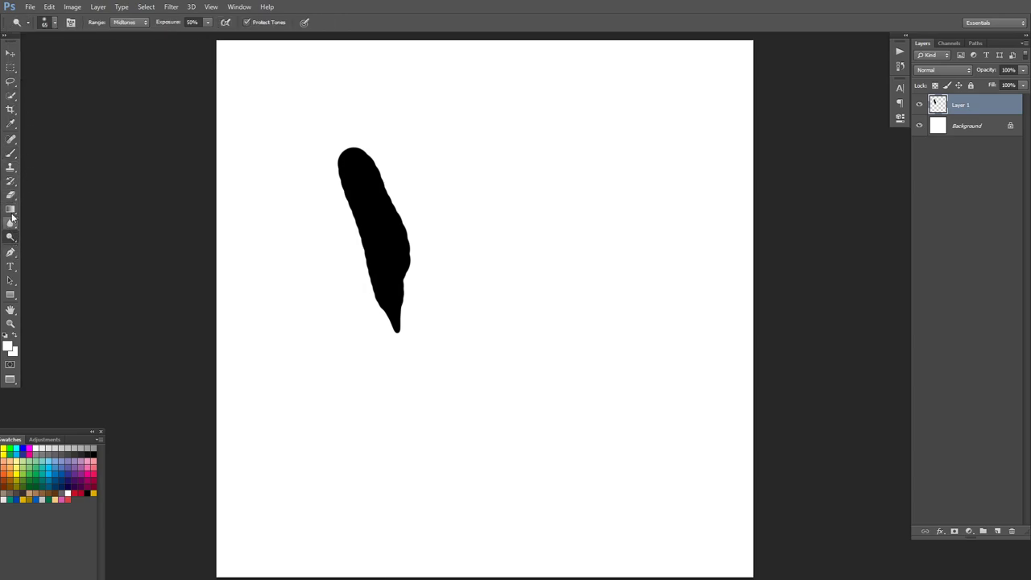
click(11, 199)
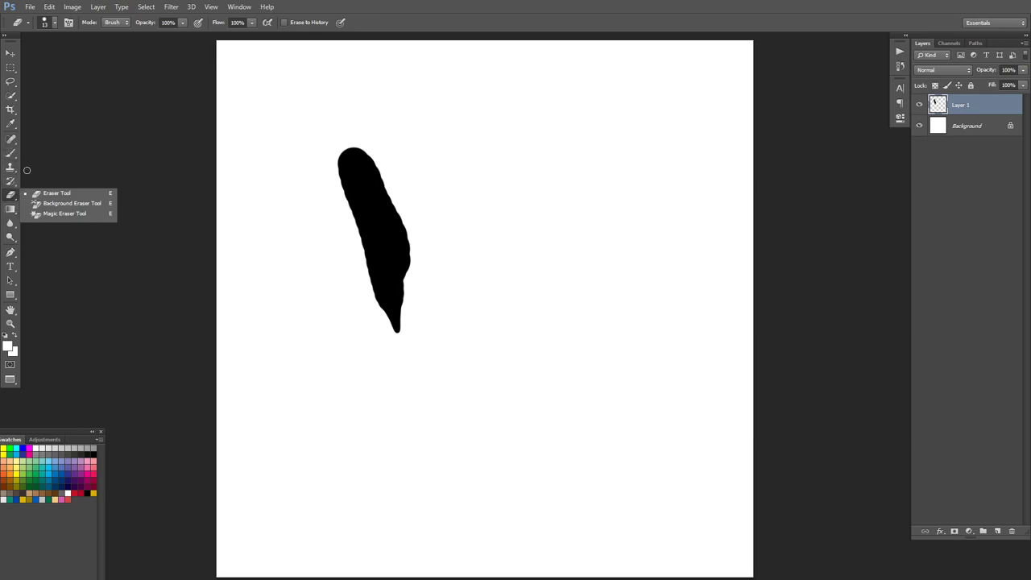
click(10, 223)
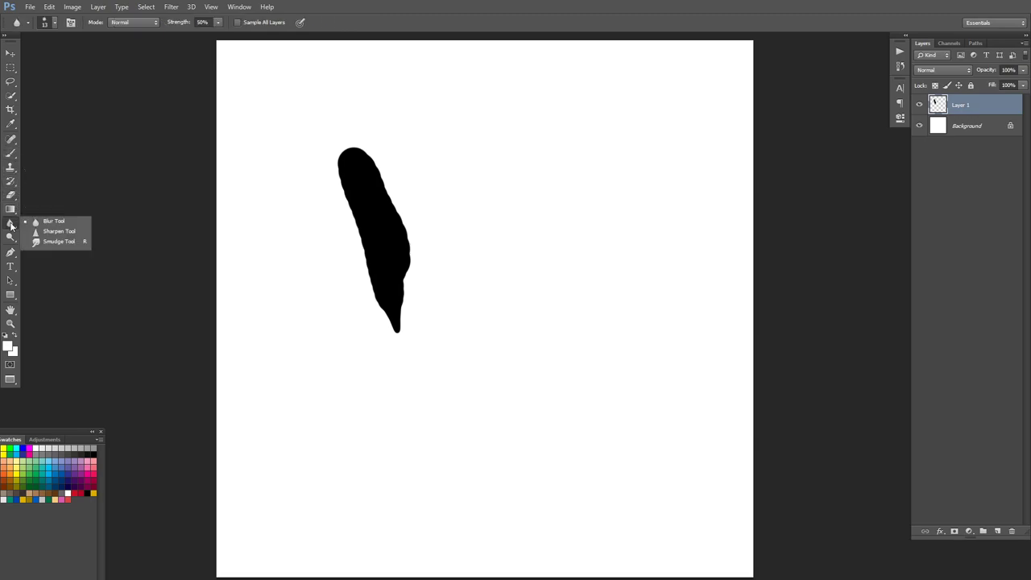
click(48, 241)
click(27, 24)
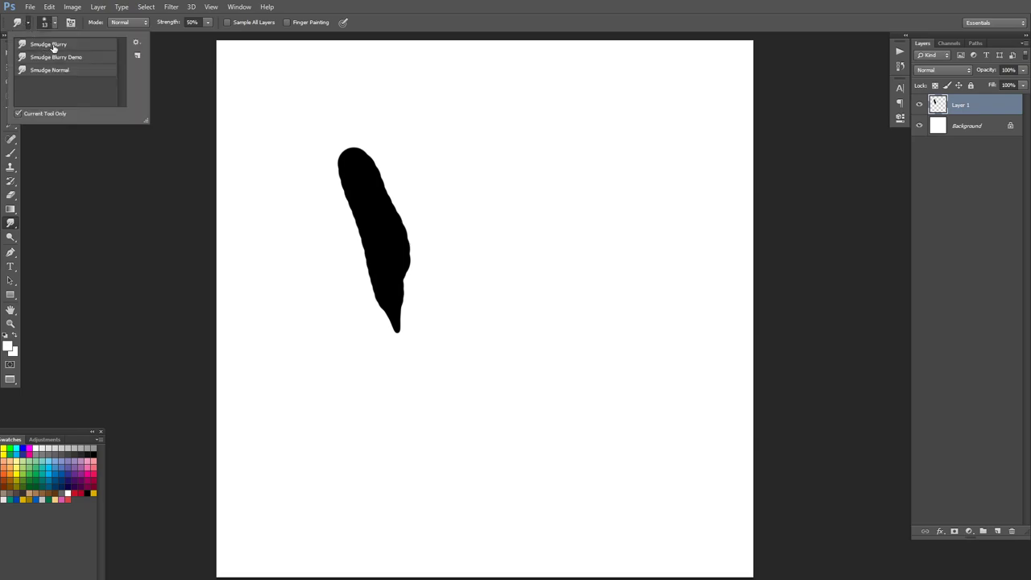
click(53, 46)
drag(391, 189, 408, 235)
mouse_move(392, 177)
mouse_down()
mouse_move(419, 262)
mouse_move(381, 163)
mouse_move(416, 301)
mouse_move(360, 157)
mouse_move(419, 201)
mouse_move(366, 267)
mouse_move(373, 161)
mouse_up()
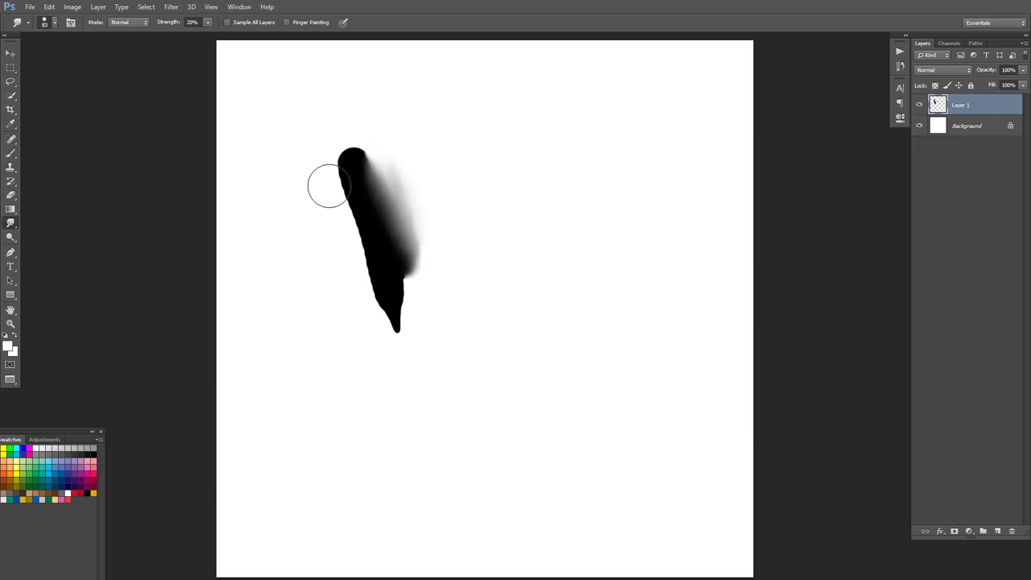
- Load the Smudge Normal preset, enlarge it to 113 px, and pull the stroke's lower part out to the left
click(44, 25)
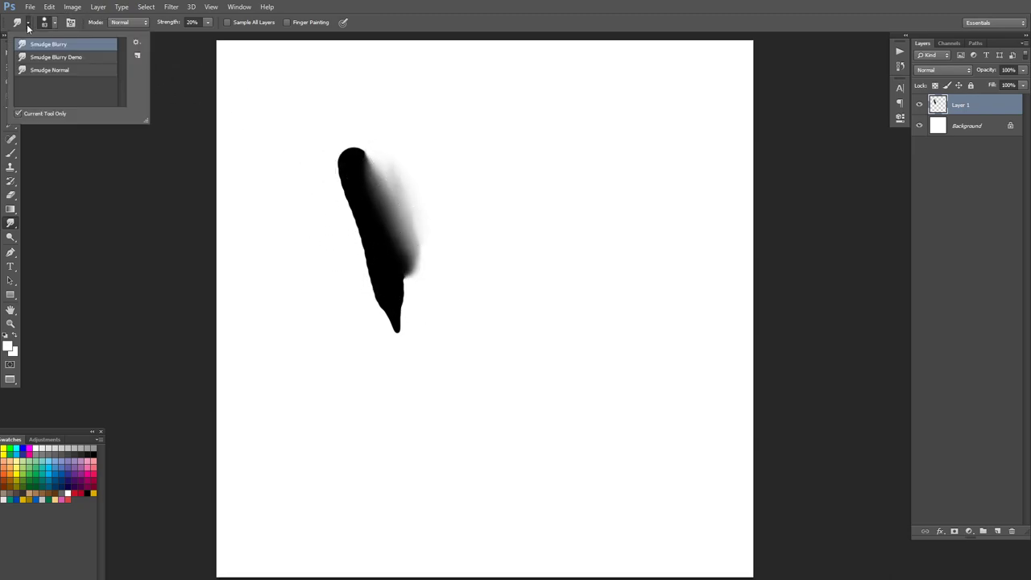
click(49, 70)
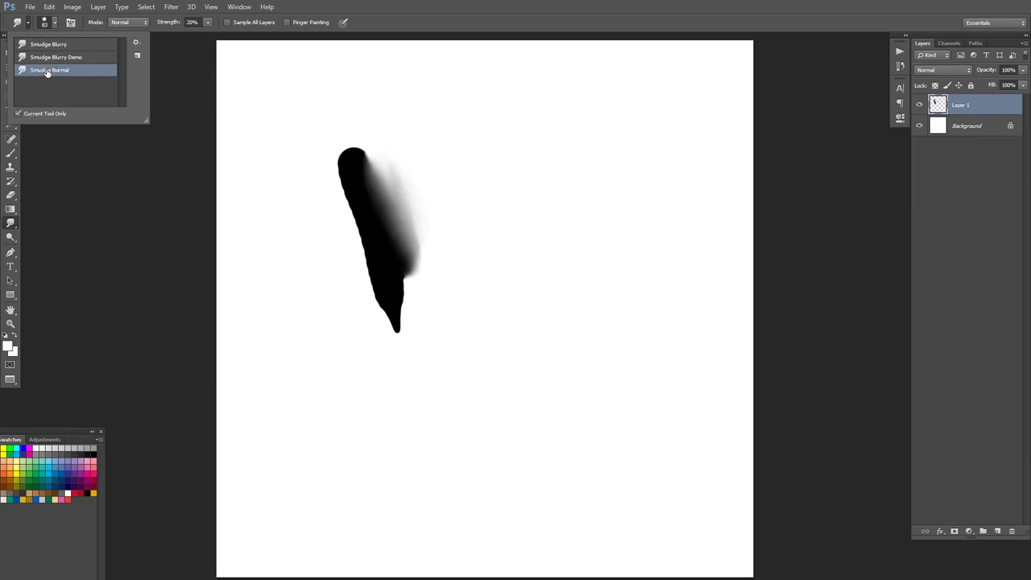
click(366, 278)
alt+right_click(349, 269)
mouse_move(373, 285)
mouse_down()
mouse_move(303, 354)
mouse_move(378, 284)
mouse_move(293, 313)
mouse_move(350, 306)
mouse_move(230, 364)
mouse_up()
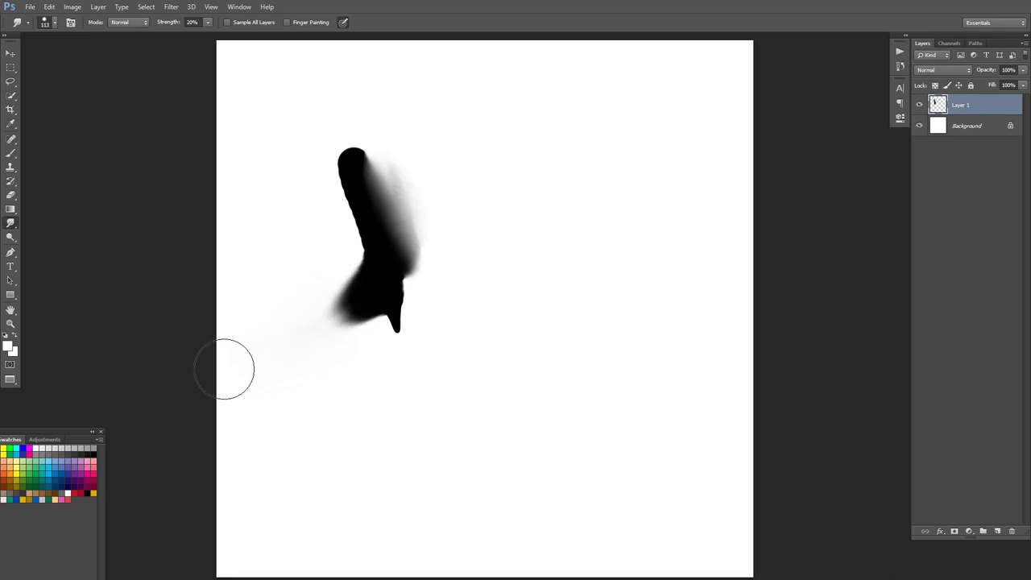
mouse_move(352, 292)
mouse_down()
mouse_move(352, 383)
mouse_move(365, 301)
mouse_move(308, 321)
mouse_move(217, 300)
mouse_move(291, 270)
mouse_move(347, 317)
mouse_move(284, 290)
mouse_move(321, 321)
mouse_move(255, 260)
mouse_up()
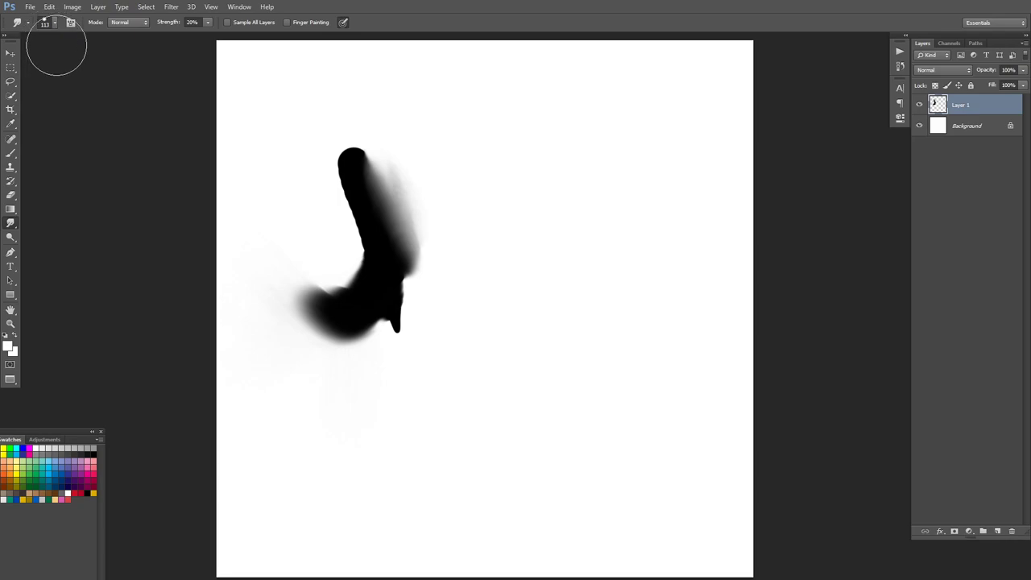
- Load the Smudge Blurry preset again, enlarge it to 127 px, and blend the stroke's left edge and inner curve
click(29, 23)
click(42, 45)
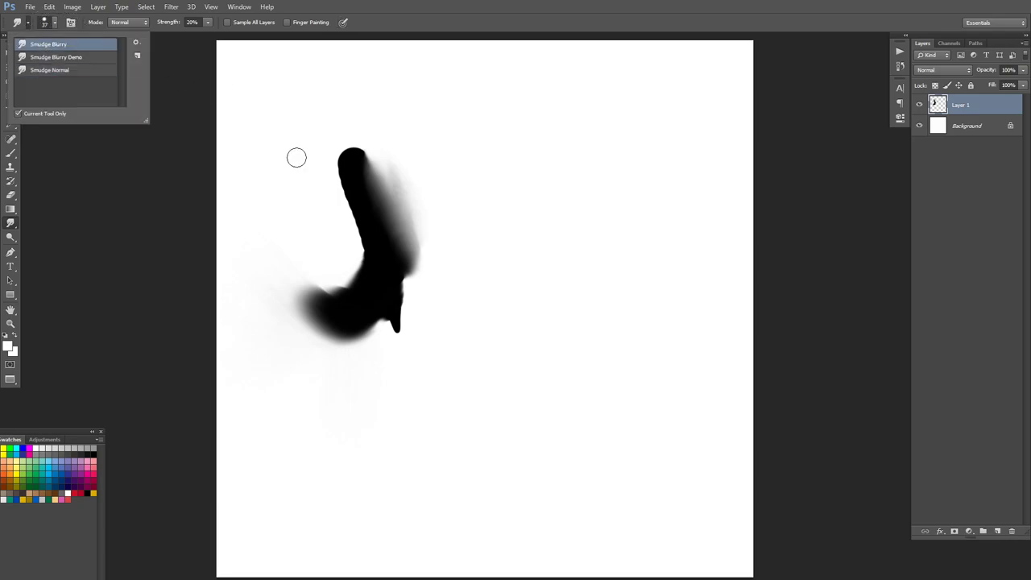
alt+right_click(329, 263)
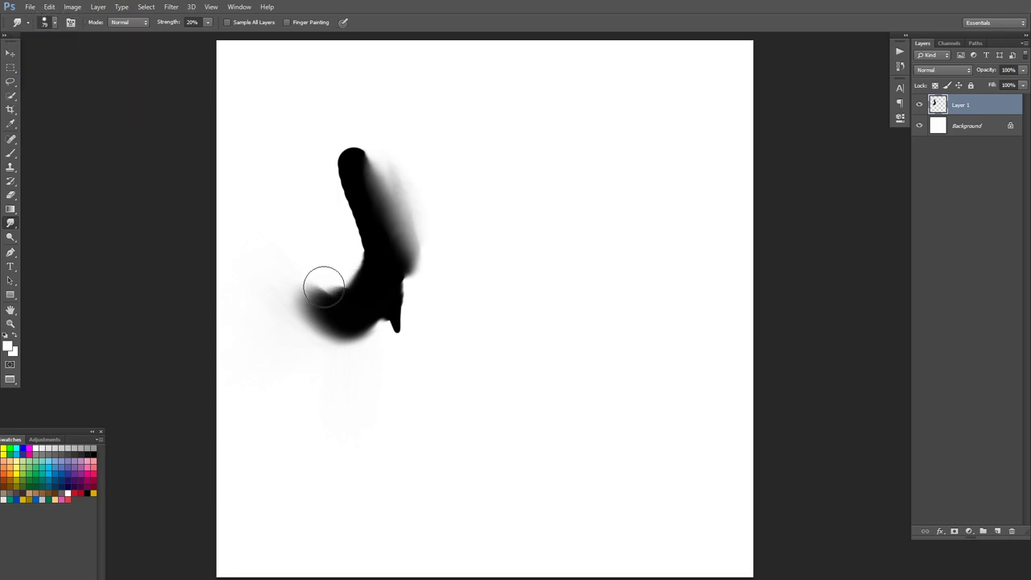
alt+right_click(328, 281)
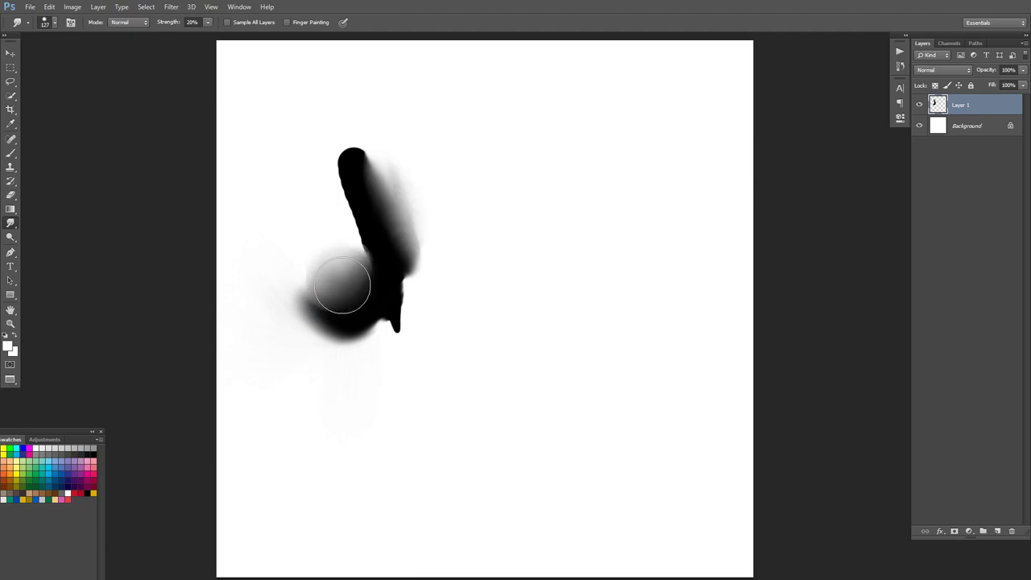
mouse_move(350, 187)
mouse_down()
mouse_move(362, 260)
mouse_move(335, 171)
mouse_move(365, 288)
mouse_up()
drag(340, 191, 336, 175)
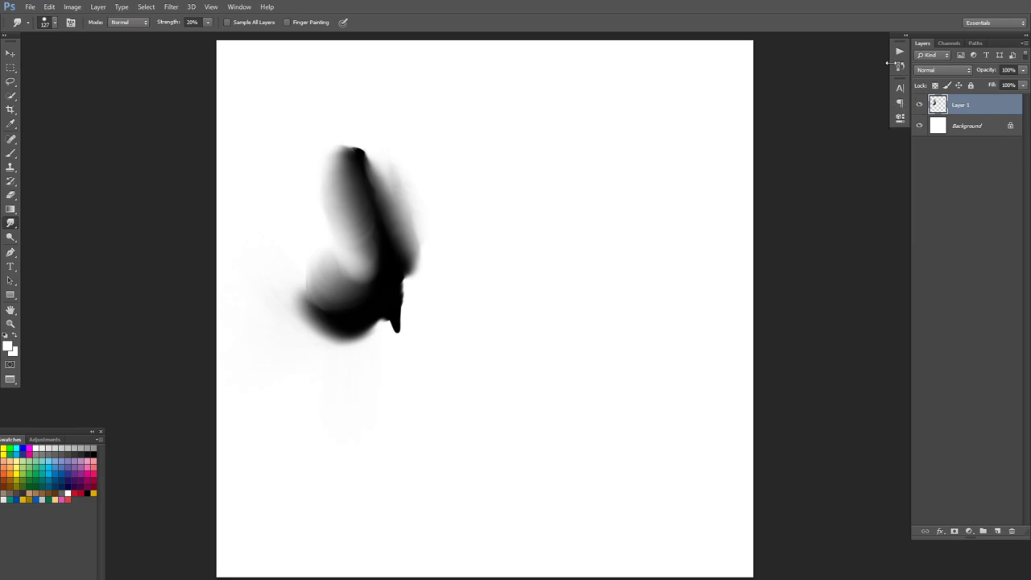
- Replace the smudged layer with a new empty layer and load the _PencilBrush6 brush preset
mouse_move(978, 108)
mouse_down()
mouse_move(991, 509)
mouse_move(998, 532)
mouse_move(1011, 532)
mouse_up()
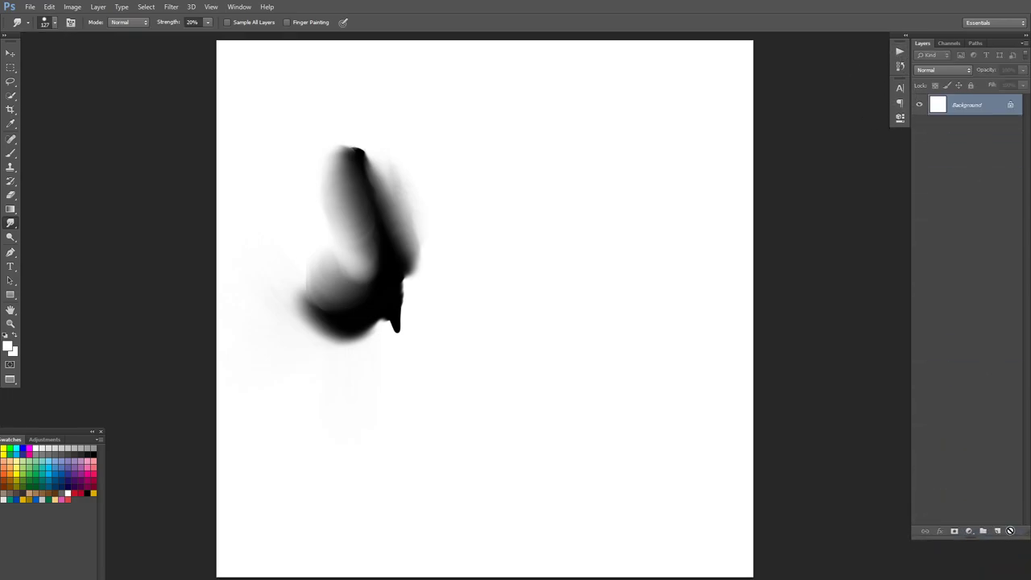
click(997, 531)
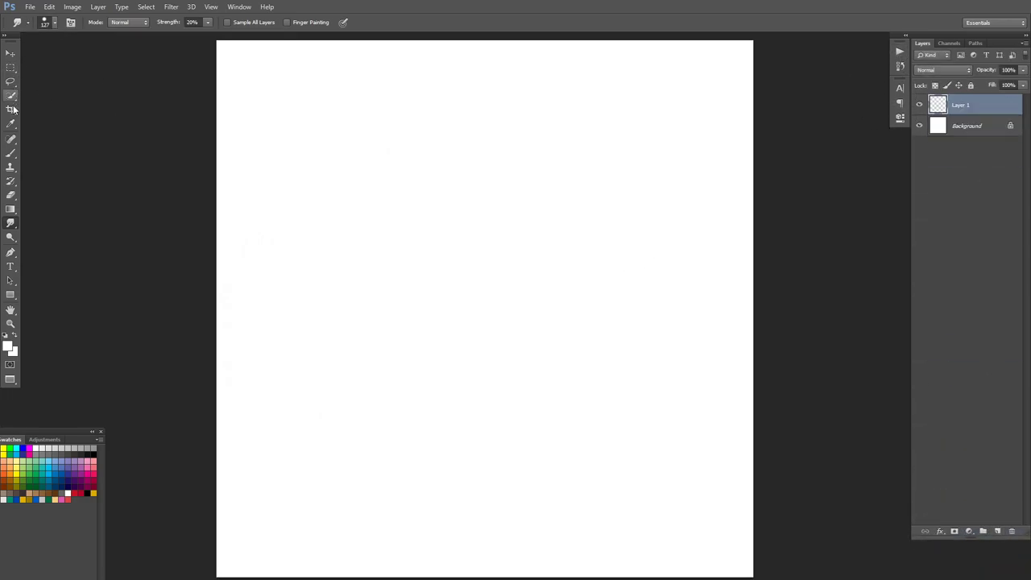
click(11, 153)
click(31, 25)
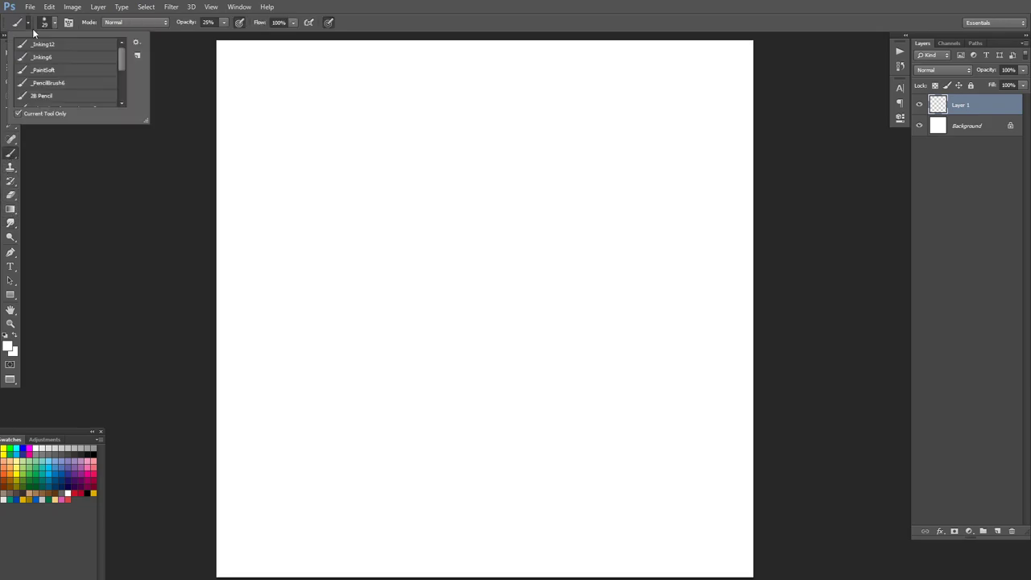
click(51, 83)
click(479, 28)
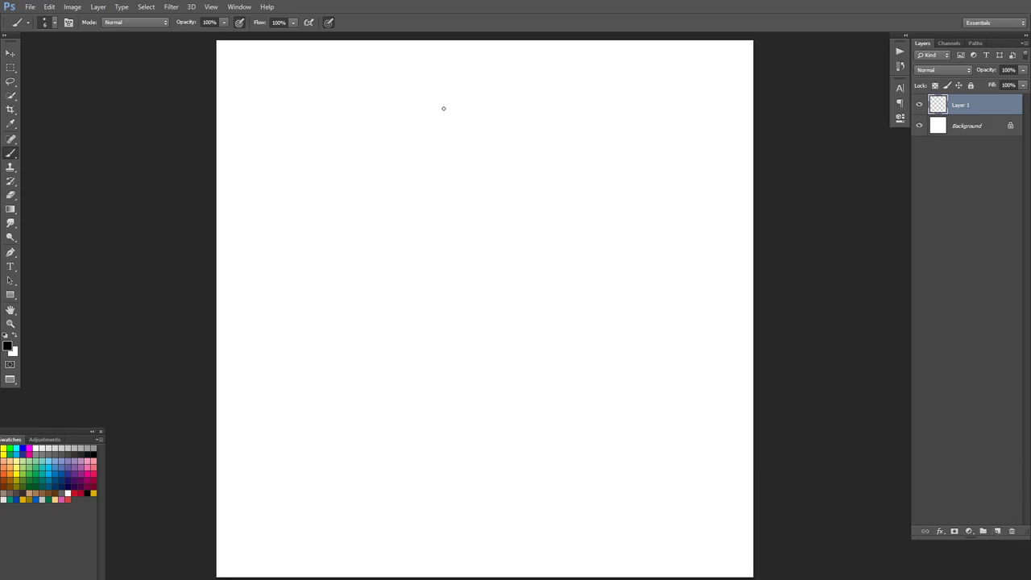
- Sketch a straight horizontal ground line and a vertical height line rising from it, with a small mark near its top
drag(305, 281, 507, 273)
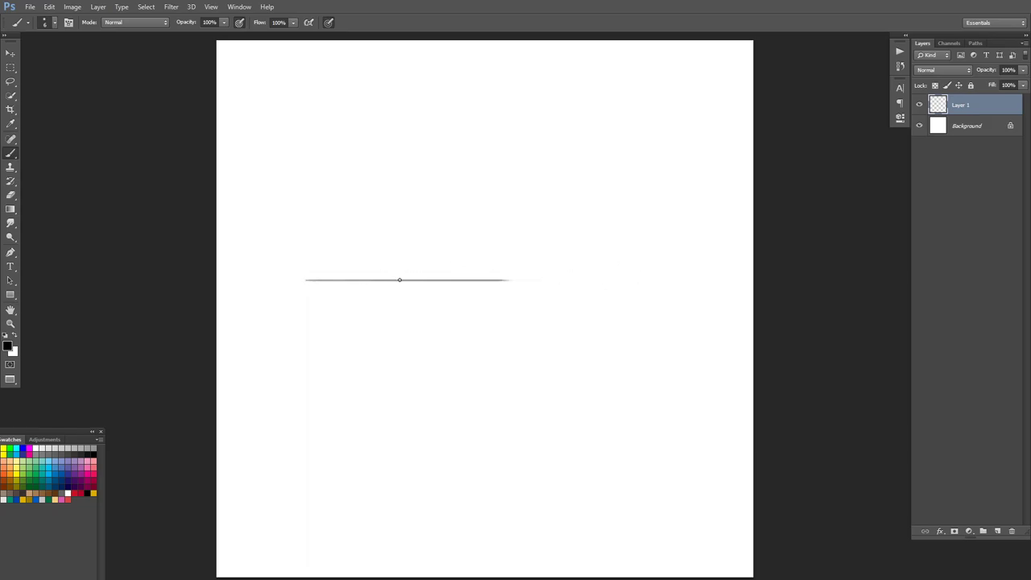
drag(400, 278, 403, 78)
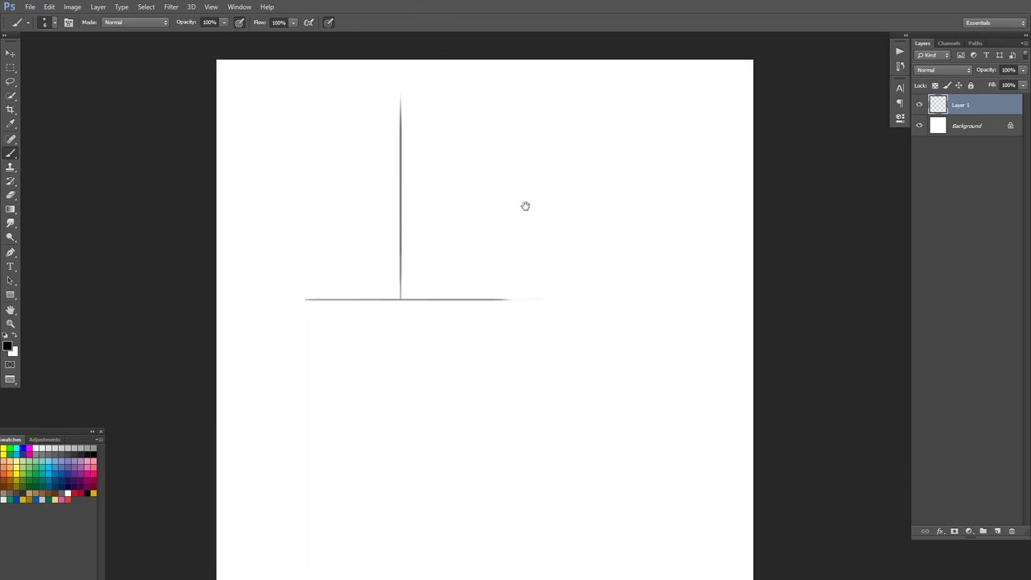
drag(525, 205, 684, 218)
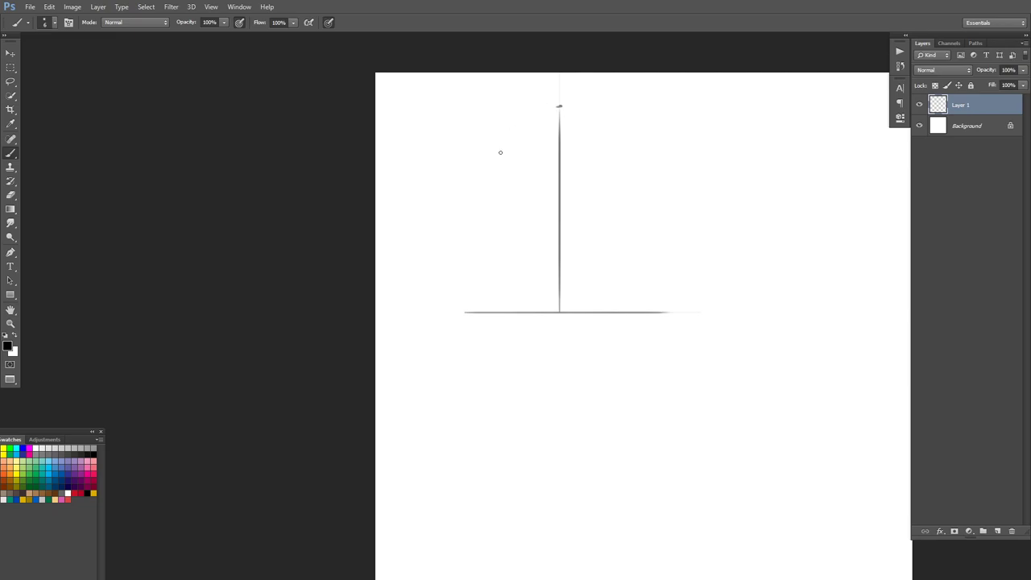
- Add a new layer above the sketch and rename the guide-line layer as Gabarit
click(997, 531)
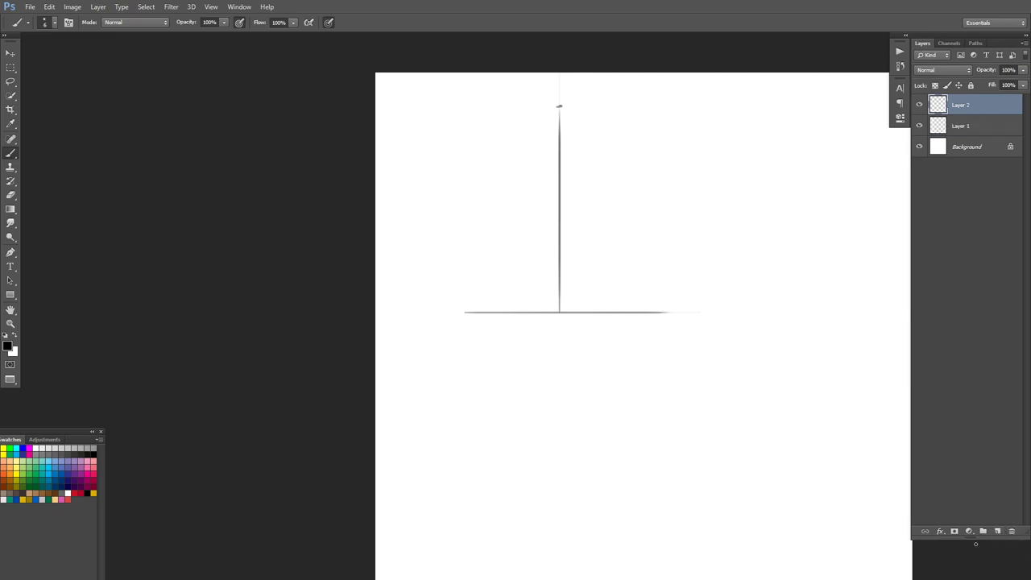
click(919, 105)
double_click(960, 126)
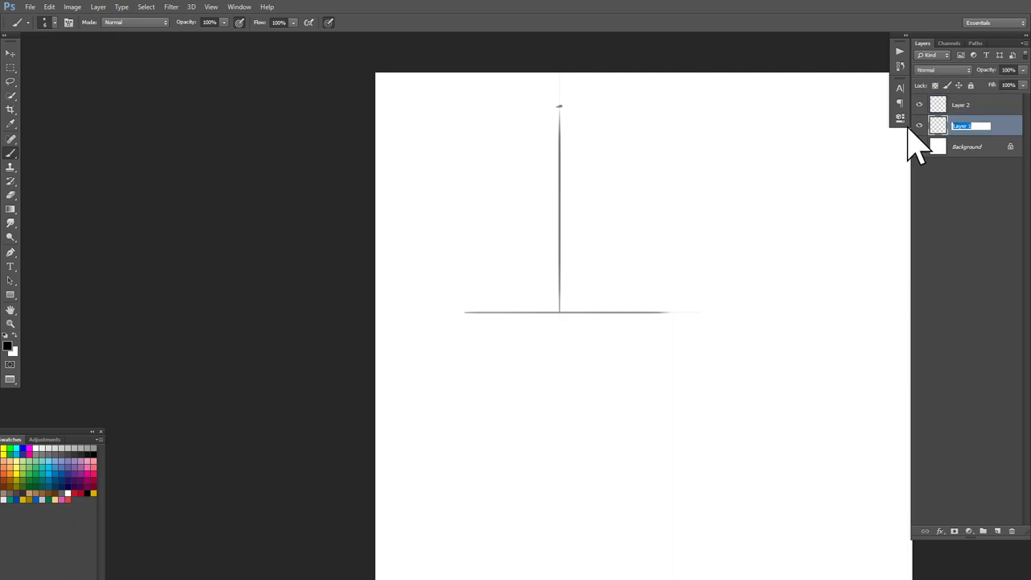
text(Gabar)
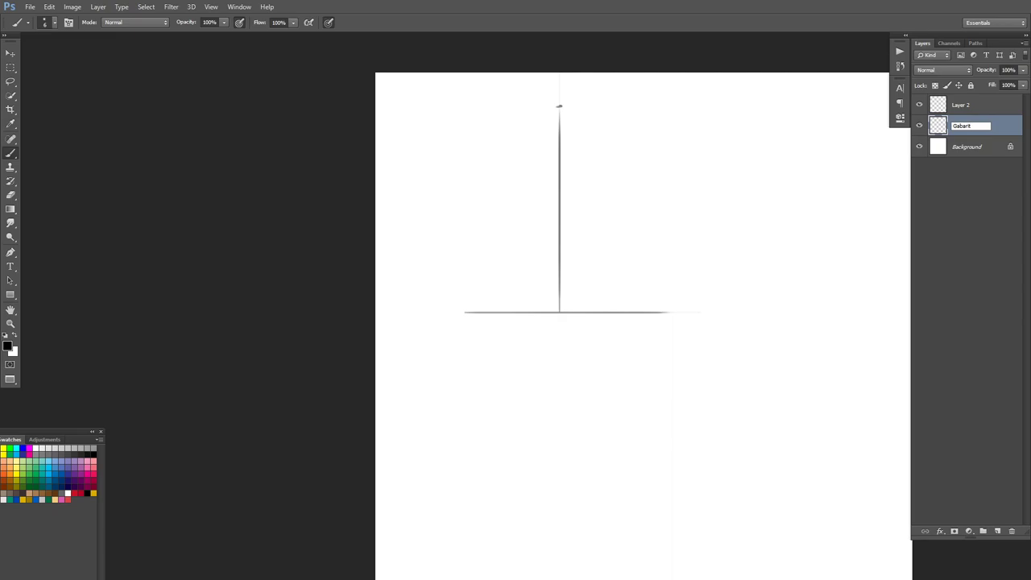
text(it)
key(Return)
- On Layer 2, sketch a small head at the top of the vertical line and mark its height with two short horizontal lines
click(967, 108)
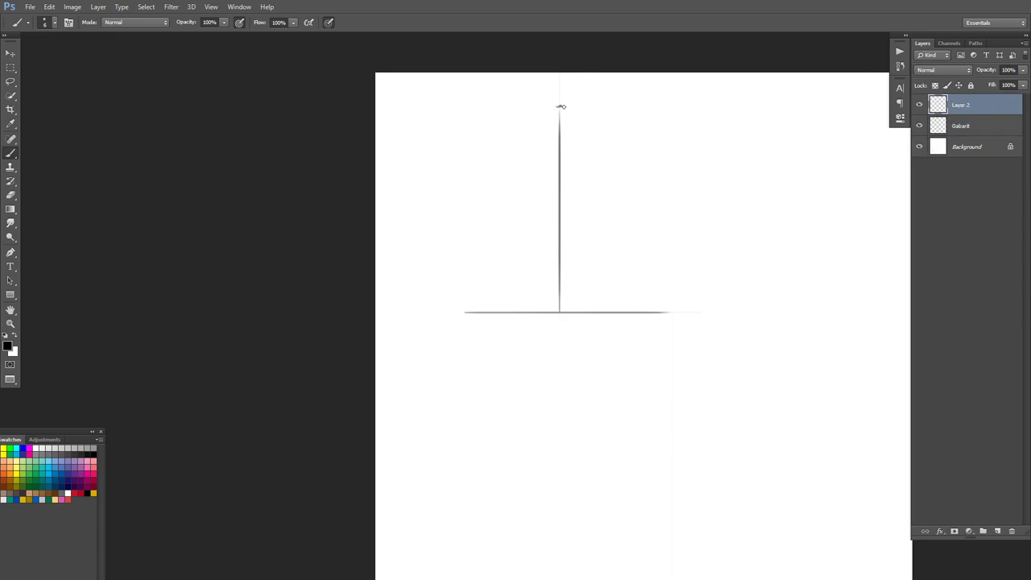
mouse_move(564, 124)
mouse_down()
mouse_move(551, 114)
mouse_move(567, 111)
mouse_move(551, 128)
mouse_move(567, 125)
mouse_move(554, 132)
mouse_move(552, 104)
mouse_move(569, 106)
mouse_move(567, 118)
mouse_move(551, 113)
mouse_up()
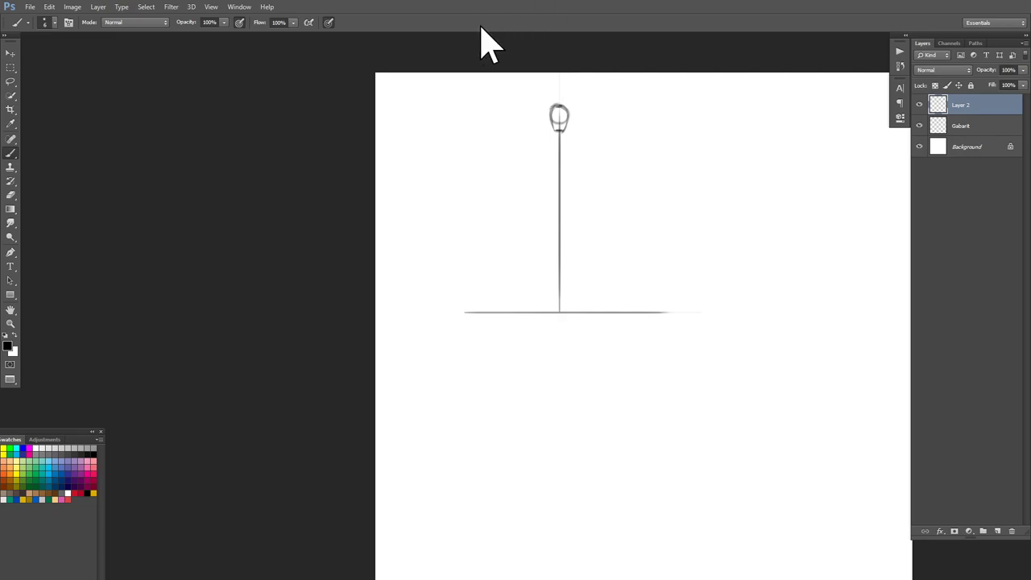
mouse_move(559, 105)
mouse_down()
mouse_move(577, 104)
mouse_move(567, 131)
mouse_move(578, 130)
mouse_move(564, 126)
mouse_up()
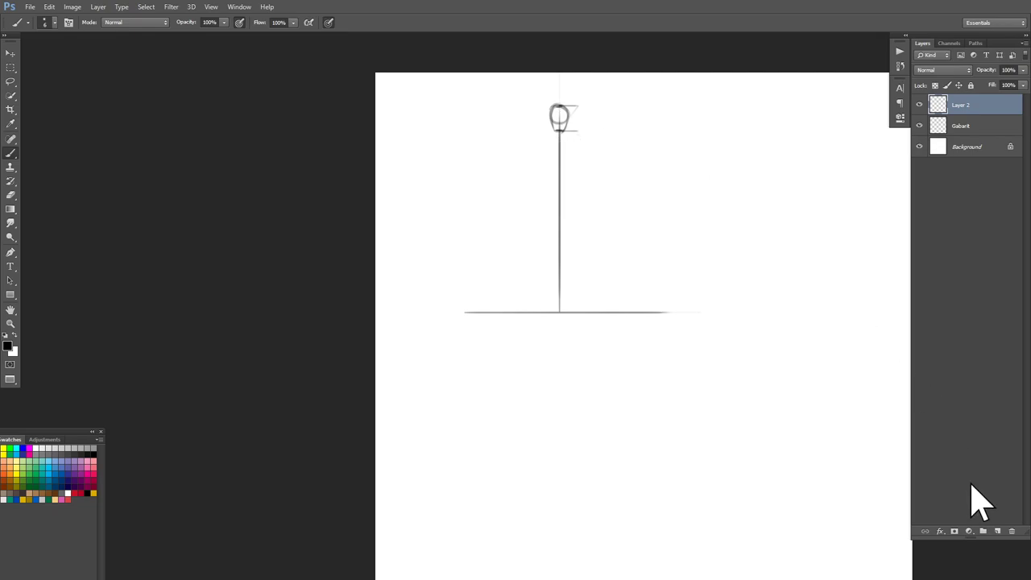
- On a new layer, draw a one-head-tall vertical segment beside the head and stack seven copies down past the ground line
click(997, 532)
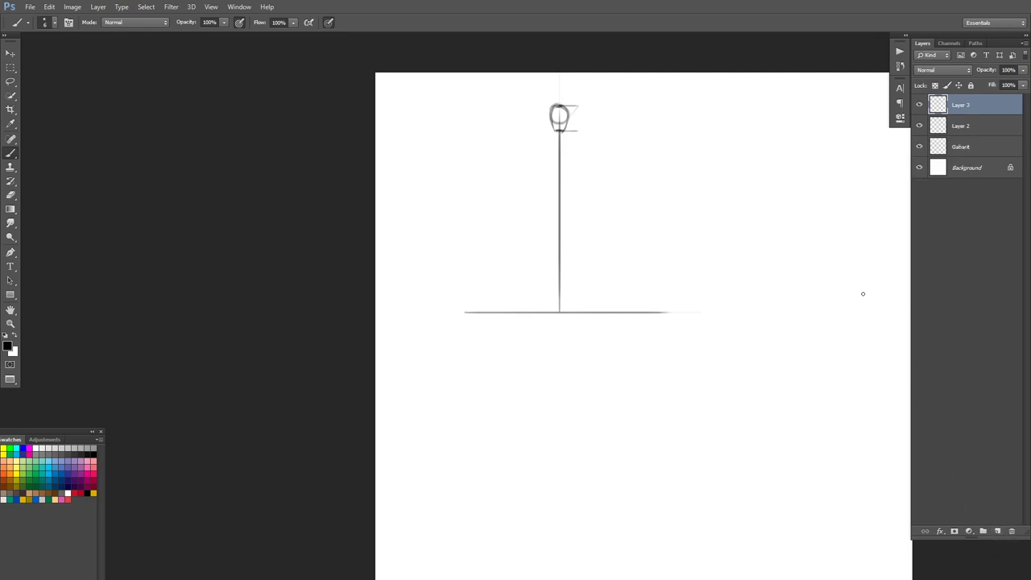
drag(583, 105, 582, 260)
drag(582, 260, 587, 313)
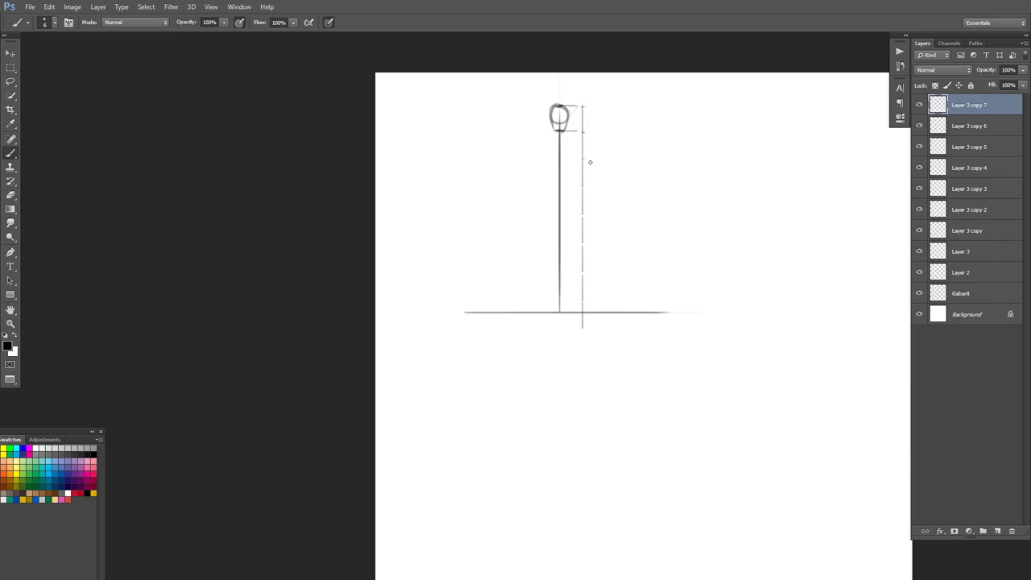
- Mark the divisions between the stacked head-height segments with small ticks
click(583, 186)
click(583, 273)
click(584, 299)
drag(553, 104, 550, 118)
click(921, 107)
click(921, 107)
click(920, 105)
click(919, 104)
- Try to reposition the Gabarit layer's guide lines with Free Transform
click(955, 300)
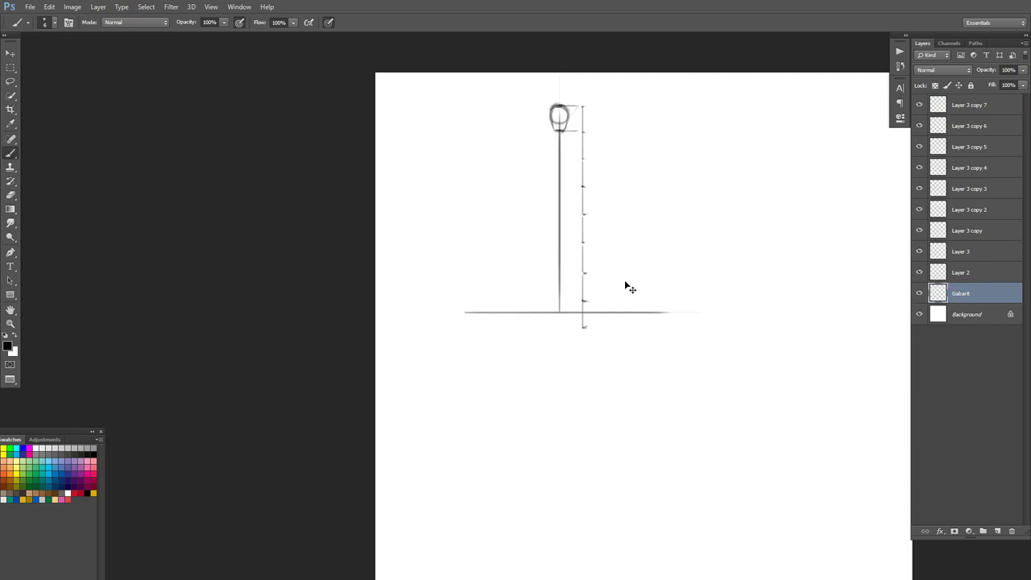
key(ctrl+t)
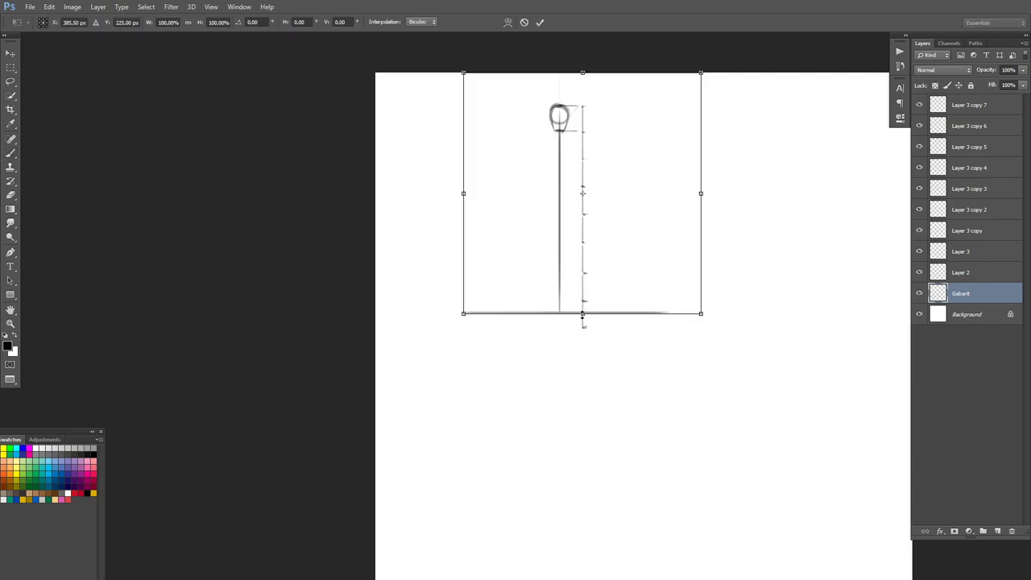
key(Return)
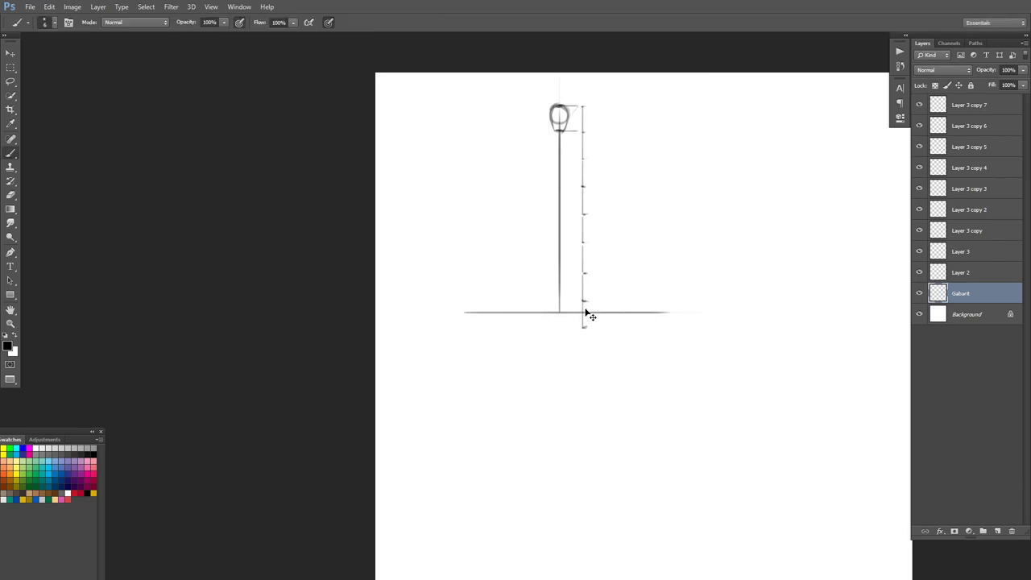
key(ctrl+t)
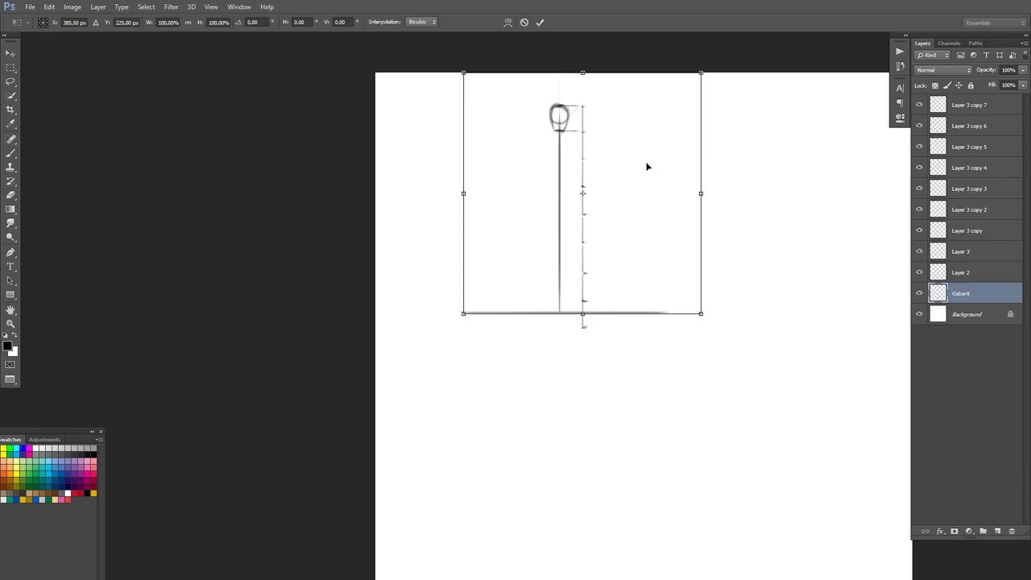
drag(642, 212, 641, 251)
key(shift+Up)
key(shift+Up)
key(shift+Up)
key(shift+Up)
key(shift+Up)
key(Up)
key(Up)
key(Up)
key(Up)
key(Up)
key(Left)
key(Left)
key(Left)
key(Left)
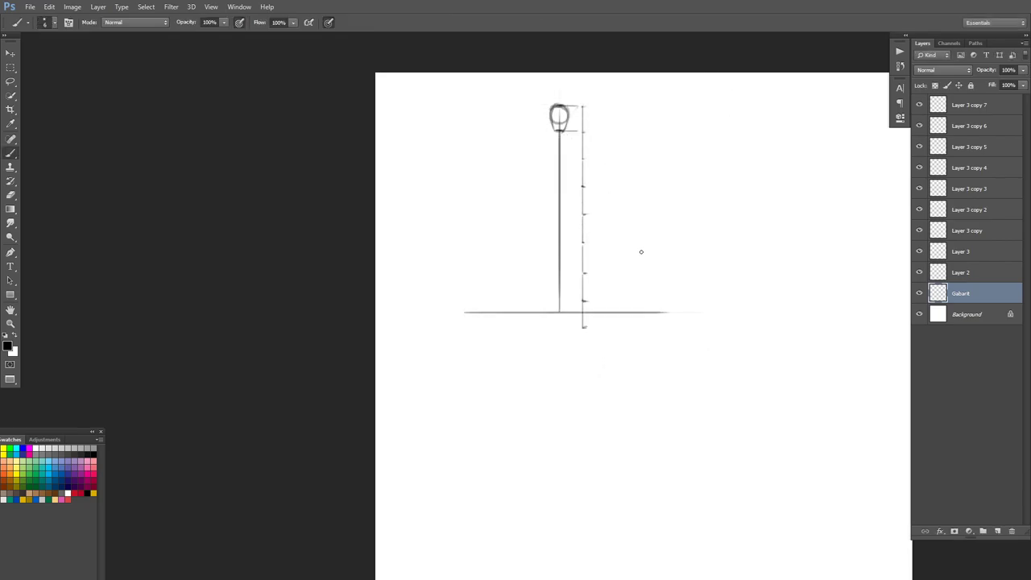
- Stretch the Gabarit layer downward to about 106.22% height so the ground line meets the end of the eighth head segment
mouse_move(759, 189)
mouse_down()
mouse_move(760, 258)
mouse_move(776, 210)
mouse_move(755, 246)
mouse_up()
key(Escape)
key(ctrl+t)
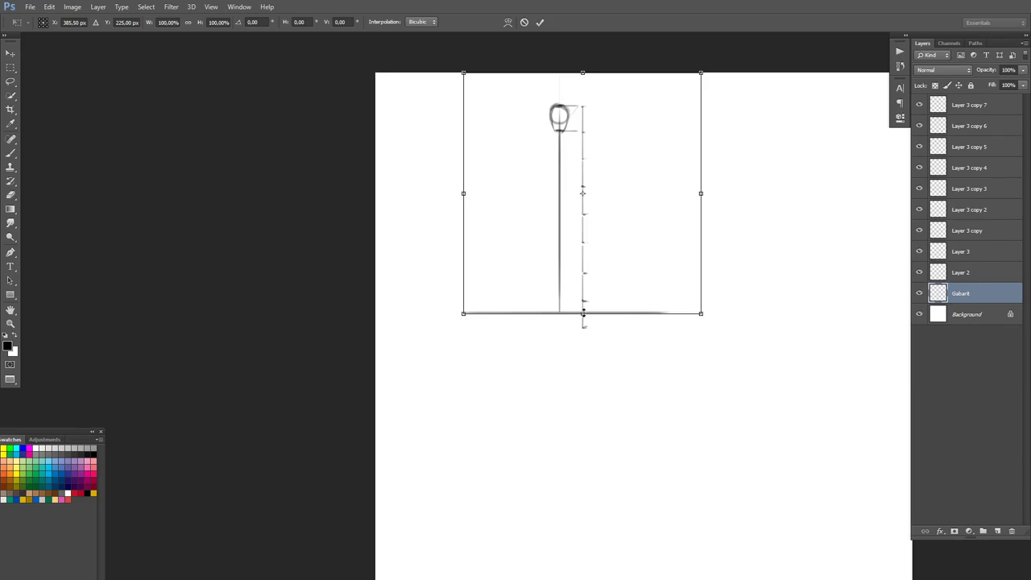
drag(583, 314, 593, 329)
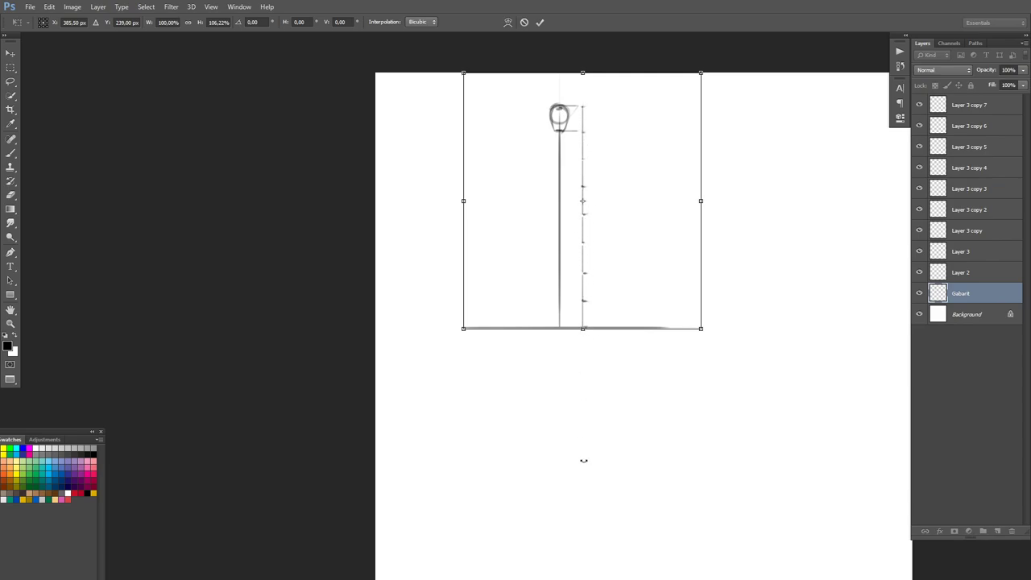
key(Return)
key(b)
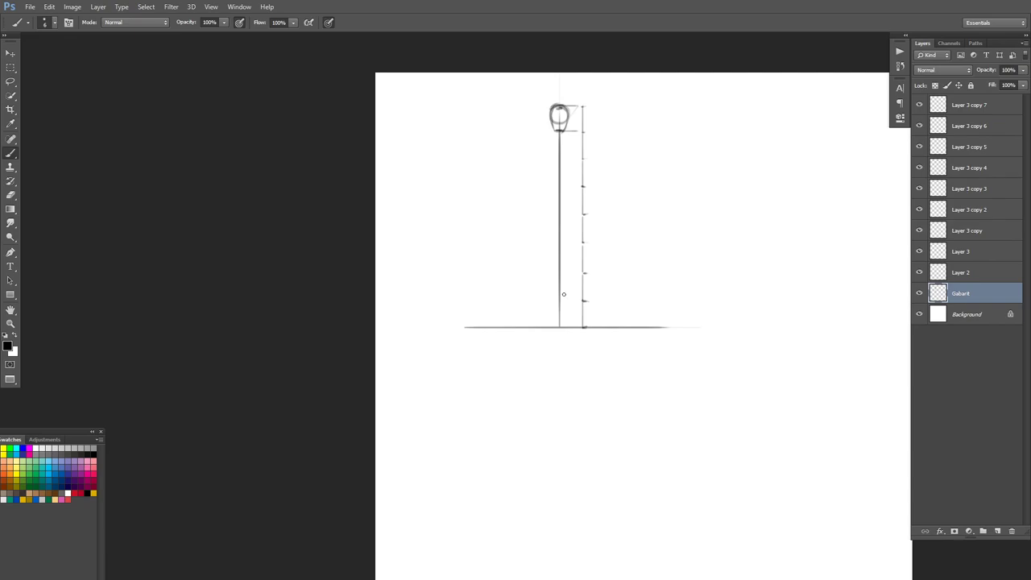
- Try to squash the head and all head-segment layers together to about 91.73% height with Free Transform
click(957, 110)
shift+click(960, 274)
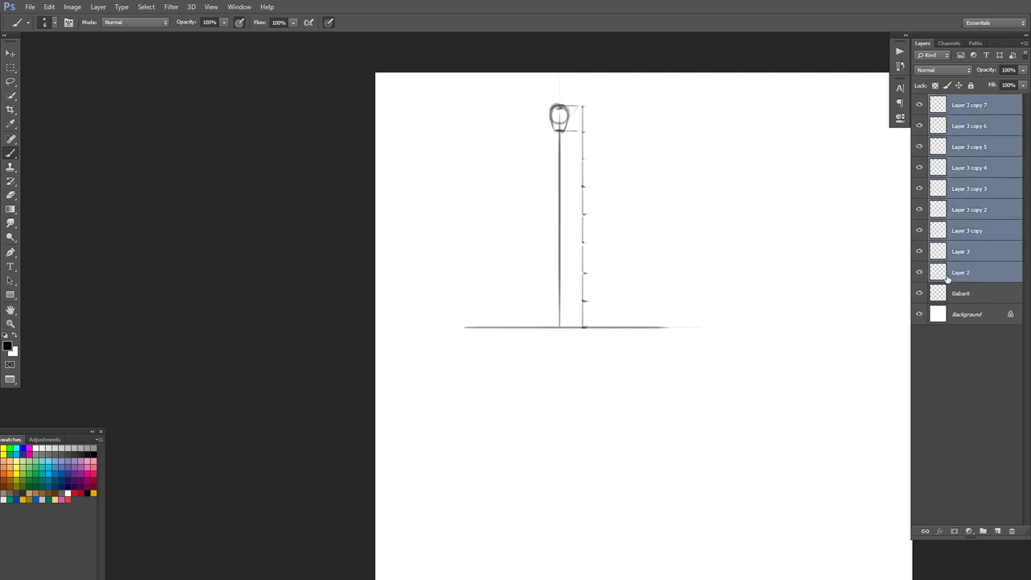
key(ctrl+t)
mouse_move(570, 326)
mouse_down()
mouse_move(571, 290)
mouse_move(574, 354)
mouse_move(573, 294)
mouse_move(582, 320)
mouse_move(578, 311)
mouse_up()
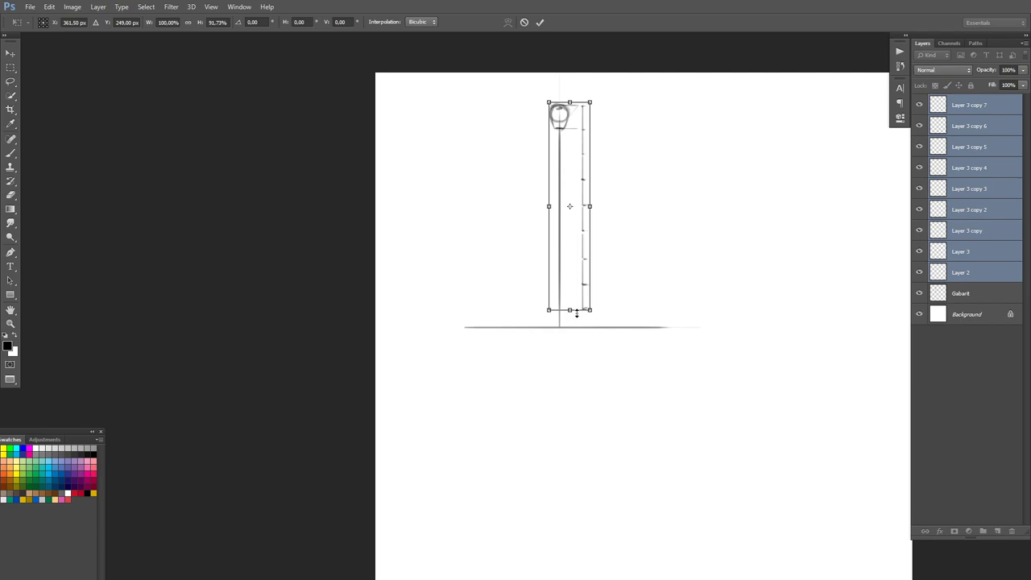
key(Return)
key(b)
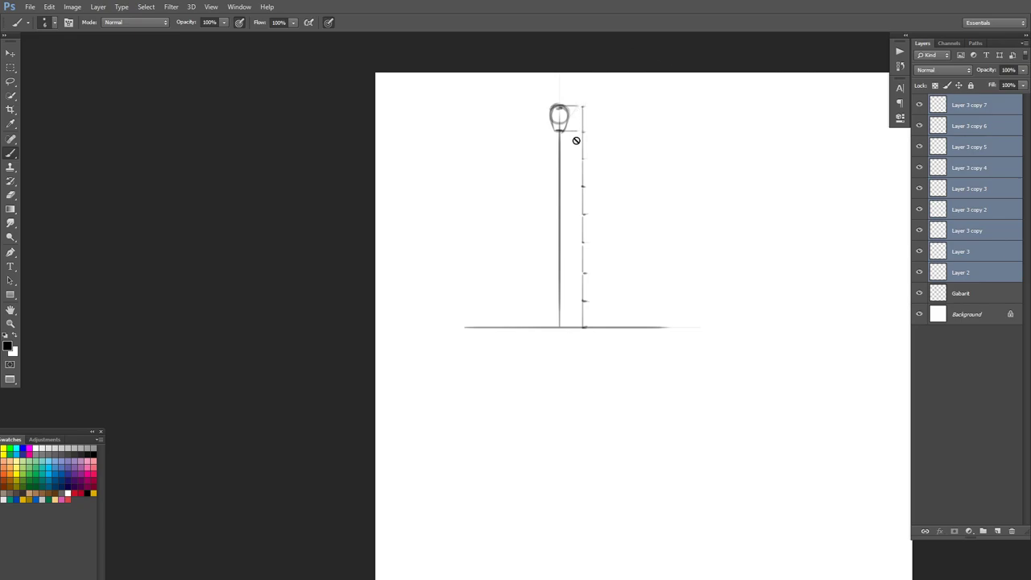
- On a temporary layer, trace the figure's full height and the head divisions in pink, and delete that layer
click(91, 472)
click(975, 113)
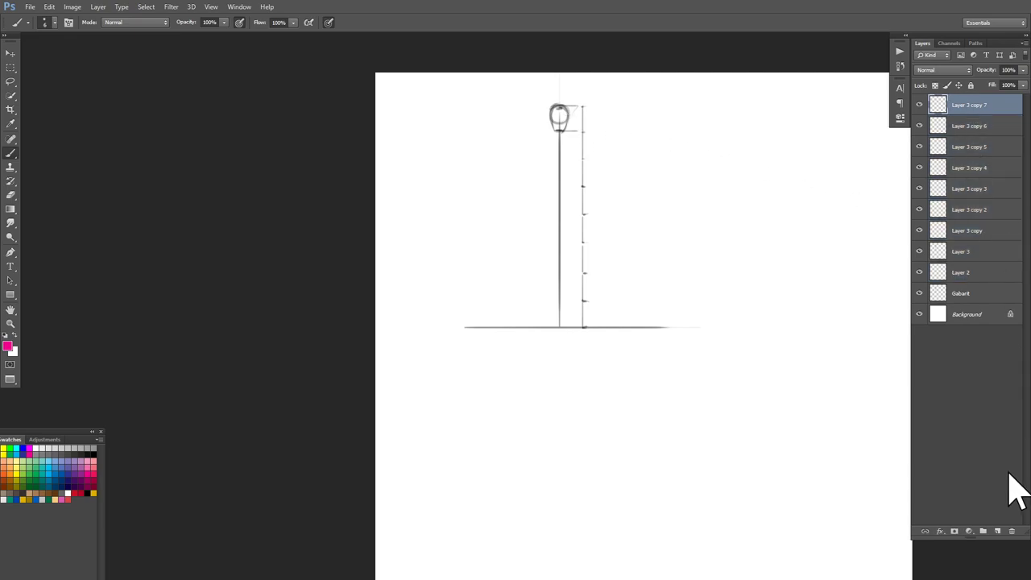
click(996, 530)
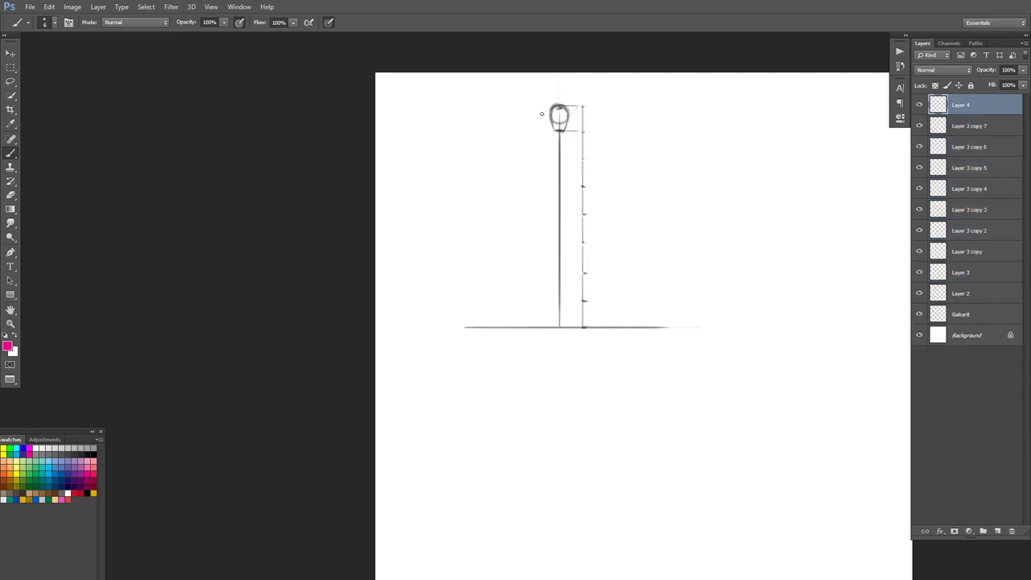
drag(559, 107, 556, 327)
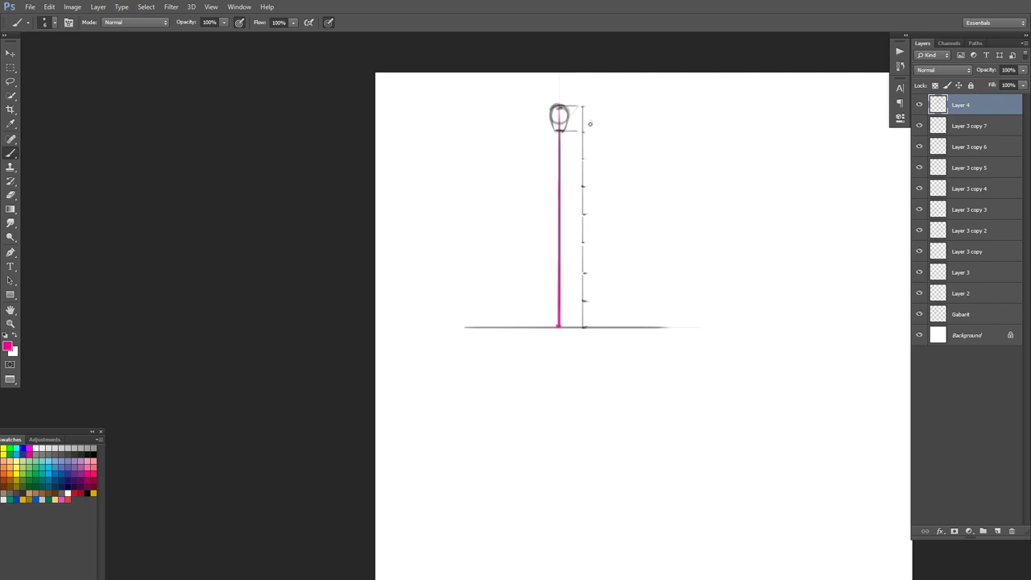
mouse_move(589, 143)
mouse_down()
mouse_move(592, 262)
mouse_move(584, 215)
mouse_move(592, 318)
mouse_up()
drag(609, 106, 608, 294)
mouse_move(604, 288)
mouse_down()
mouse_move(616, 287)
mouse_move(613, 316)
mouse_up()
mouse_move(971, 115)
mouse_down()
mouse_move(974, 450)
mouse_move(997, 522)
mouse_move(1011, 532)
mouse_up()
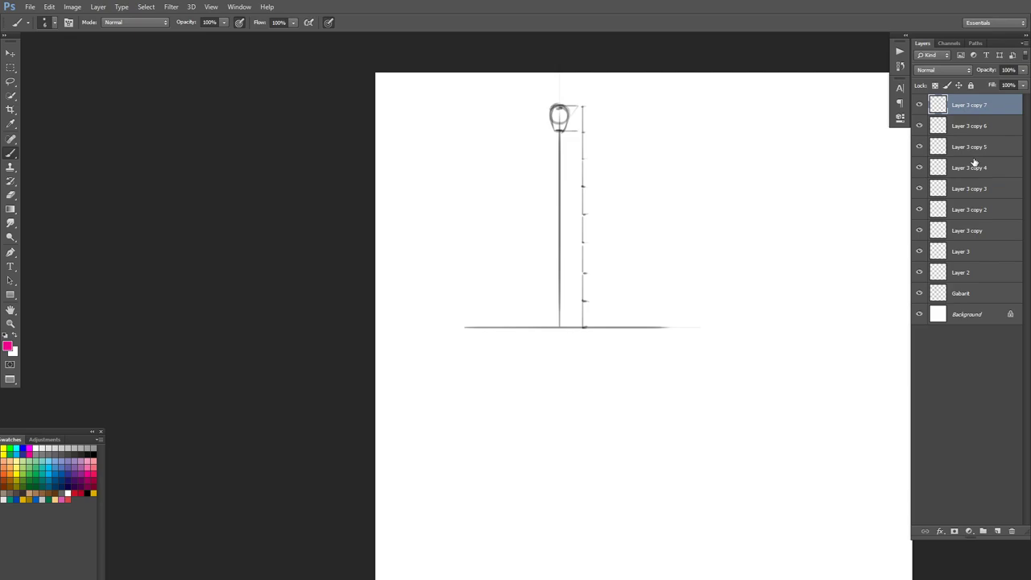
- Move the Gabarit, head and segment layers together toward the centre of the canvas
shift+click(981, 296)
drag(666, 226, 767, 298)
mouse_move(796, 266)
mouse_down()
mouse_move(644, 224)
mouse_move(667, 202)
mouse_move(652, 214)
mouse_up()
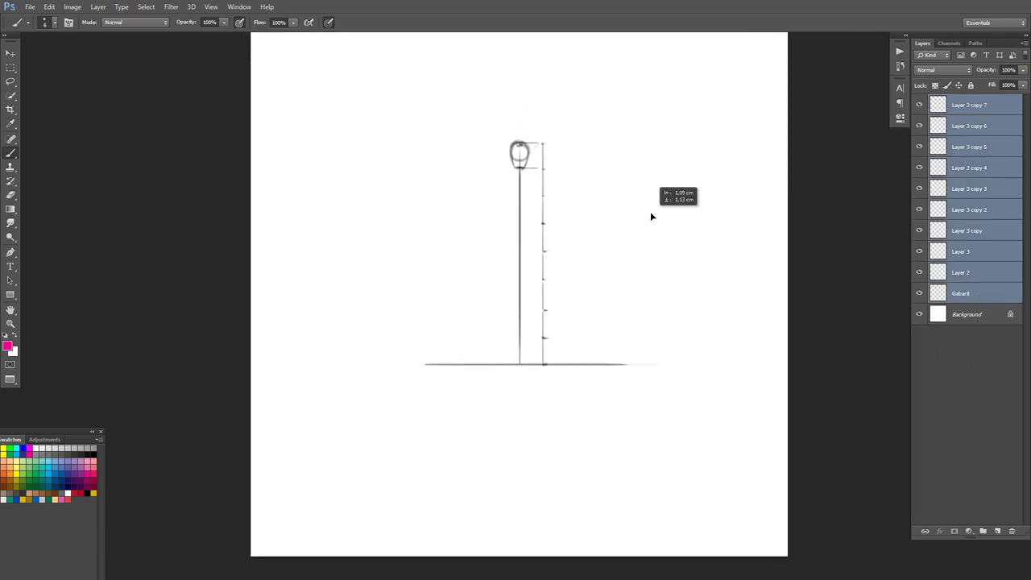
key(ctrl+t)
mouse_move(660, 108)
mouse_down()
mouse_move(698, 62)
mouse_move(582, 296)
mouse_move(644, 201)
mouse_up()
key(Return)
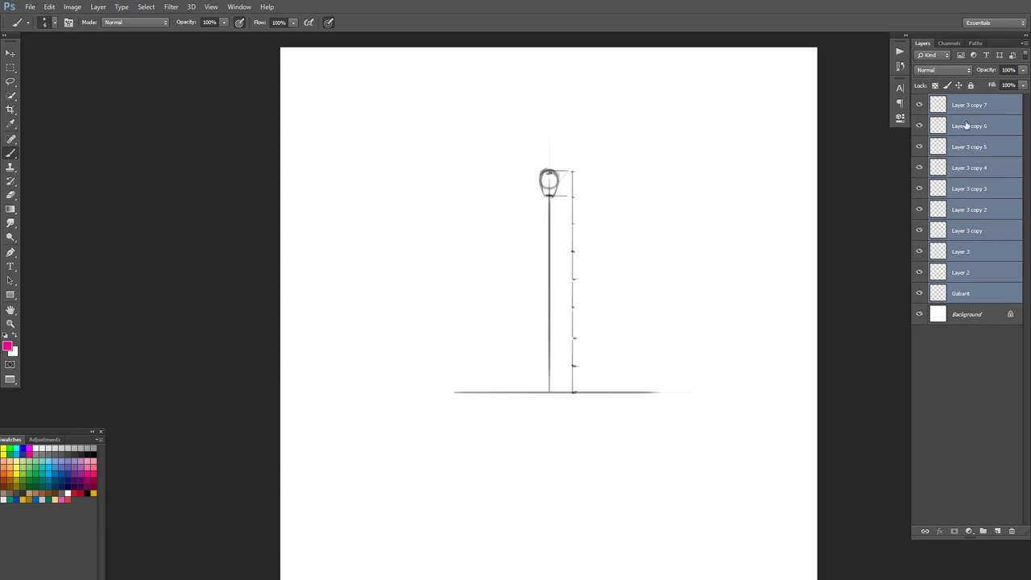
- On a new layer, mark the fourth head division with a pink line labelled "1/2" and number the heads T1 to T4
click(938, 110)
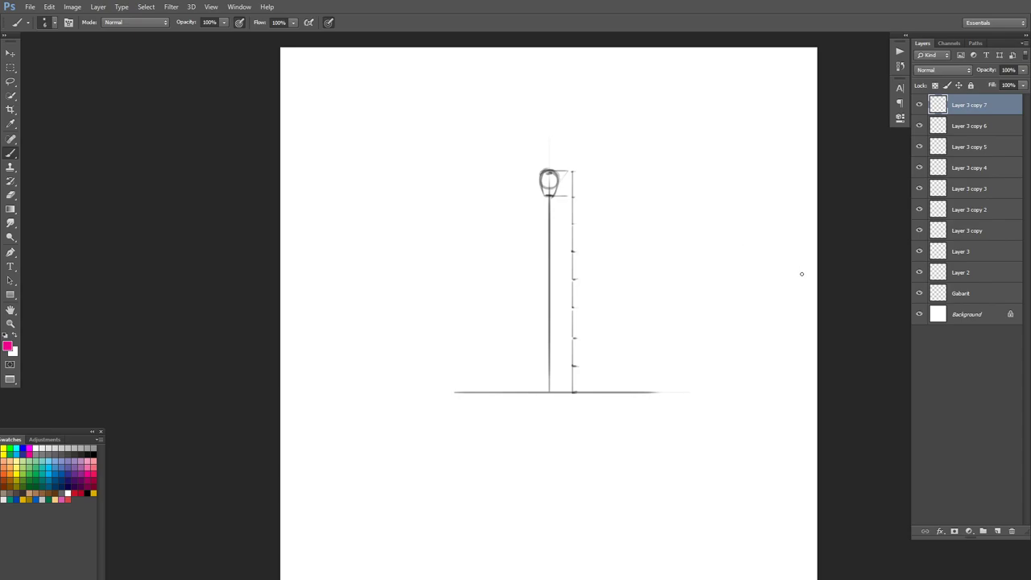
click(997, 532)
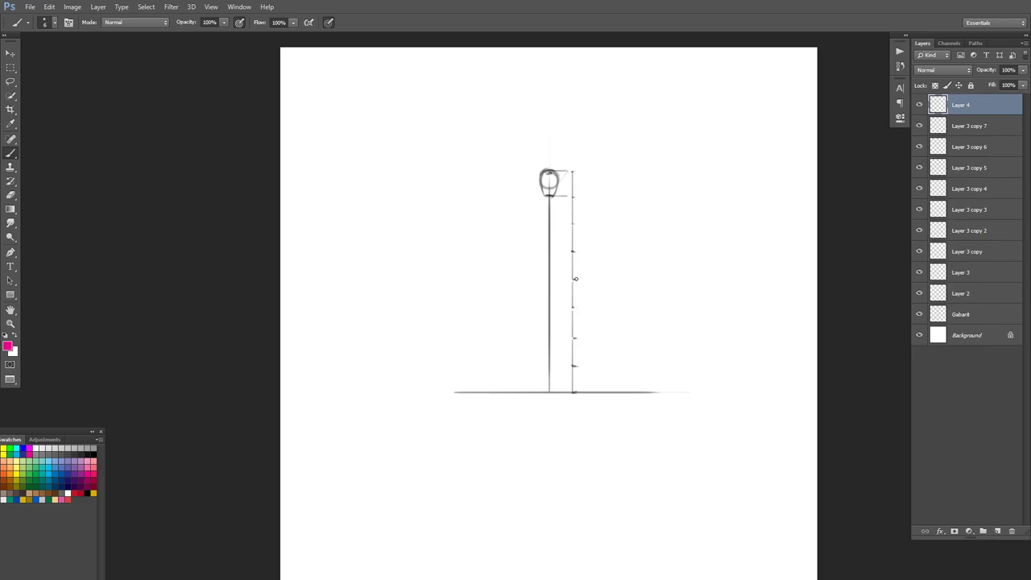
drag(574, 279, 629, 281)
key(d)
drag(636, 271, 640, 281)
drag(646, 273, 656, 281)
drag(577, 179, 579, 273)
drag(583, 264, 586, 273)
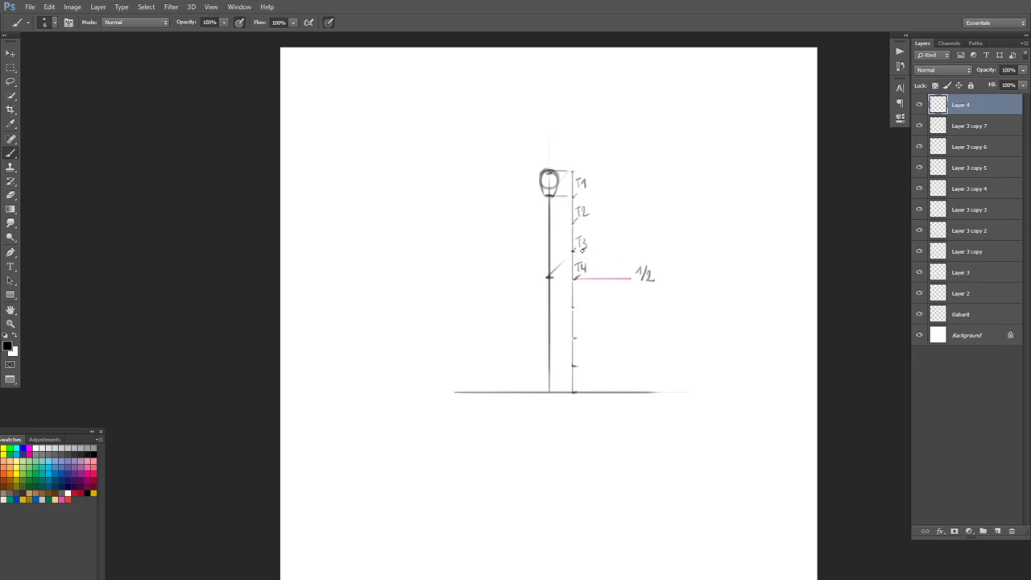
- Extend the midpoint label to "1/2 CORPS" and draw an arrow at the third division labelled "BASE CAGE THORACIQUE / COUDE"
mouse_move(573, 251)
mouse_down()
mouse_move(625, 251)
mouse_move(626, 283)
mouse_move(683, 280)
mouse_up()
mouse_move(630, 247)
mouse_down()
mouse_move(720, 250)
mouse_move(762, 246)
mouse_up()
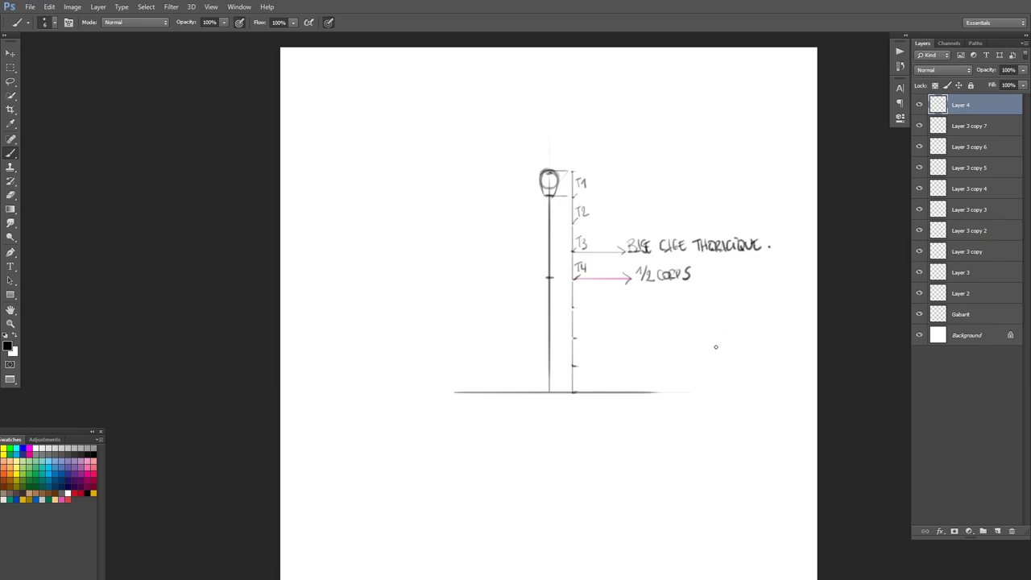
drag(574, 251, 625, 251)
mouse_move(776, 233)
mouse_down()
mouse_move(765, 255)
mouse_move(804, 243)
mouse_up()
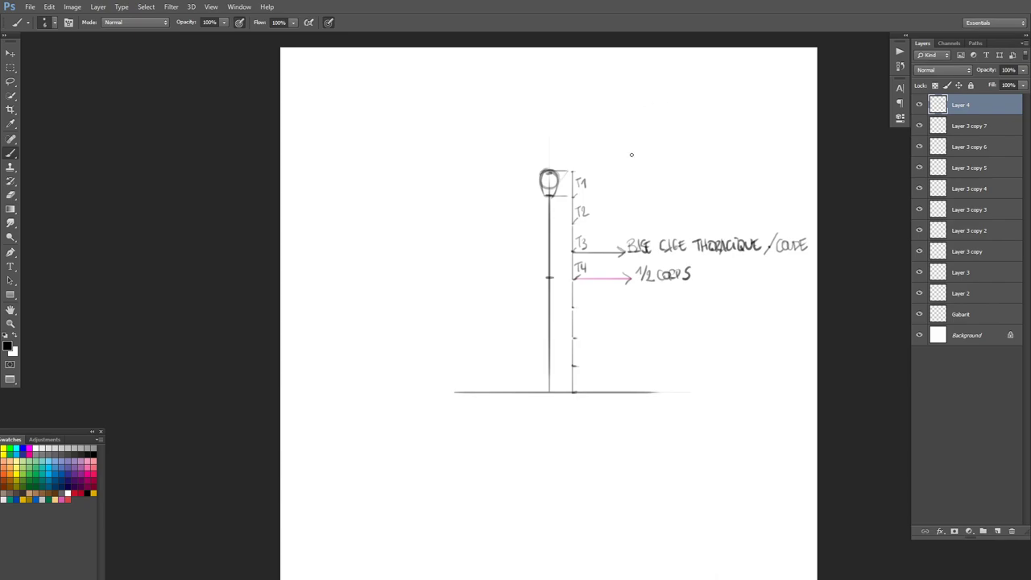
- Clean up the handwritten T1 label with the Eraser
scroll(579, 190, up, 2)
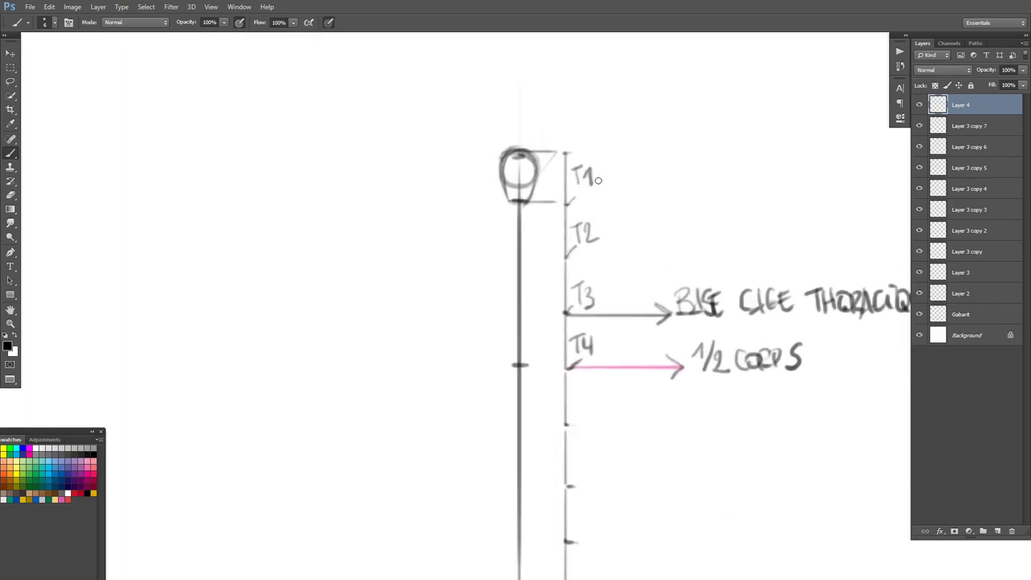
key(e)
mouse_move(591, 186)
mouse_down()
mouse_move(605, 166)
mouse_move(585, 170)
mouse_move(592, 182)
mouse_up()
key(b)
key(ctrl+0)
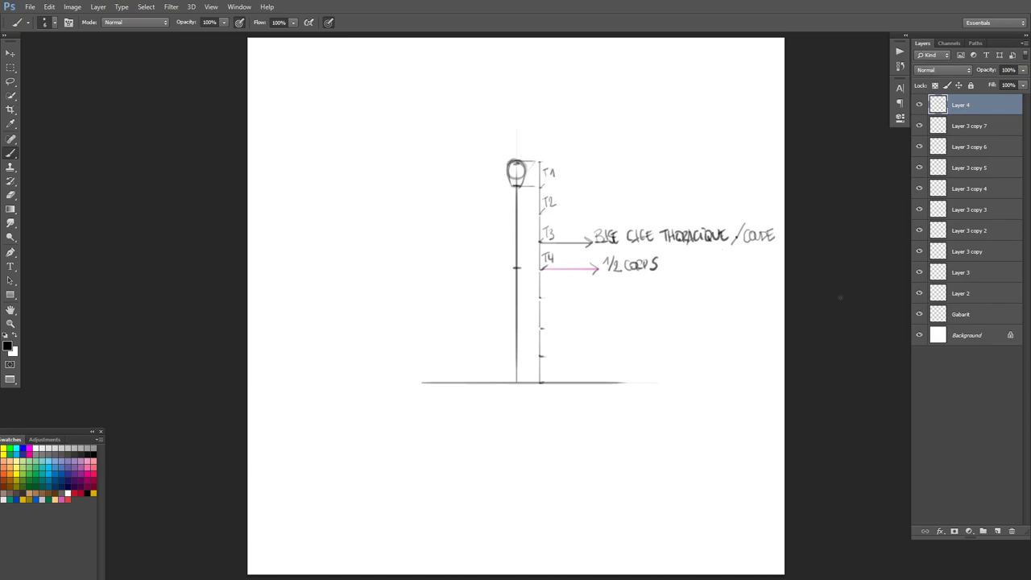
- On a new layer, darken the head's circle and draw a horizontal line from the nose level labelled "NEZ"
click(997, 531)
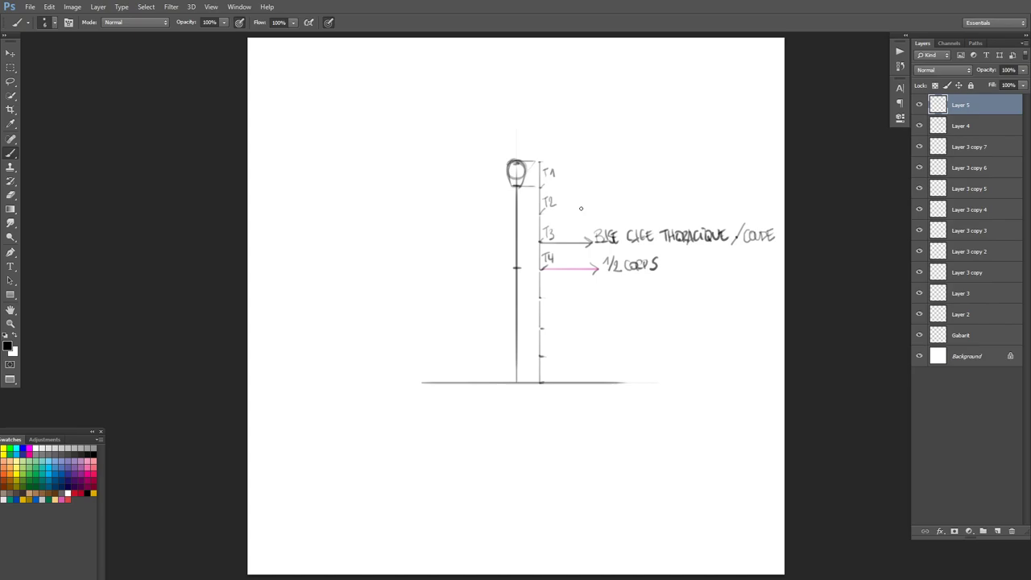
mouse_move(523, 165)
mouse_down()
mouse_move(640, 168)
mouse_move(536, 102)
mouse_up()
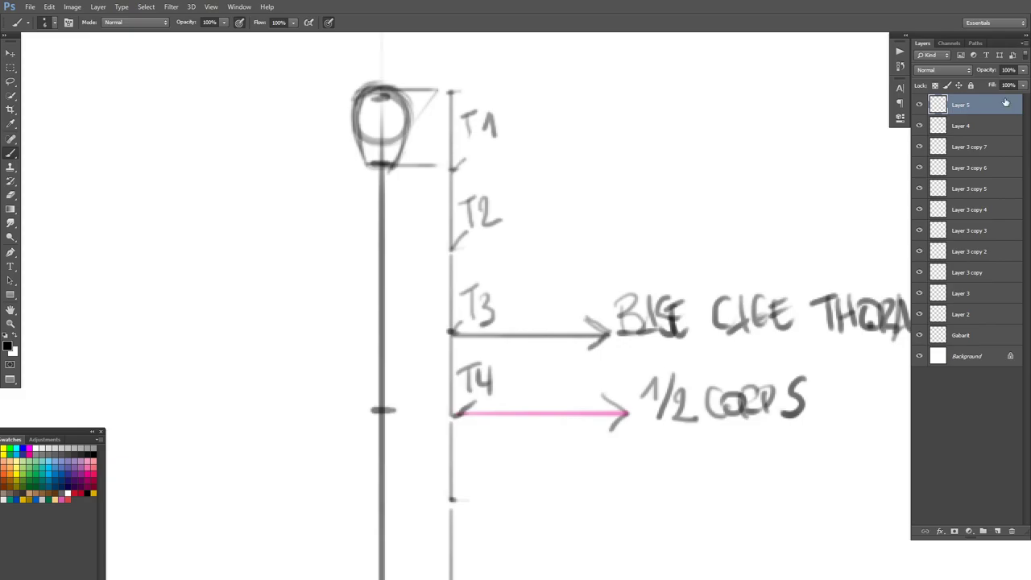
key(ctrl+minus)
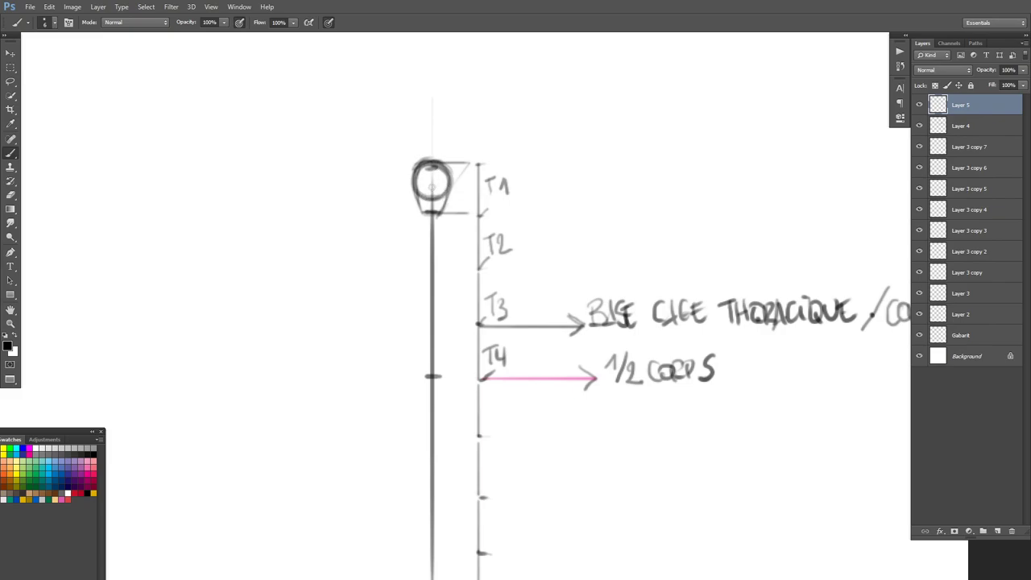
mouse_move(434, 197)
mouse_down()
mouse_move(559, 189)
mouse_move(571, 202)
mouse_up()
drag(560, 193, 566, 186)
drag(573, 190, 598, 202)
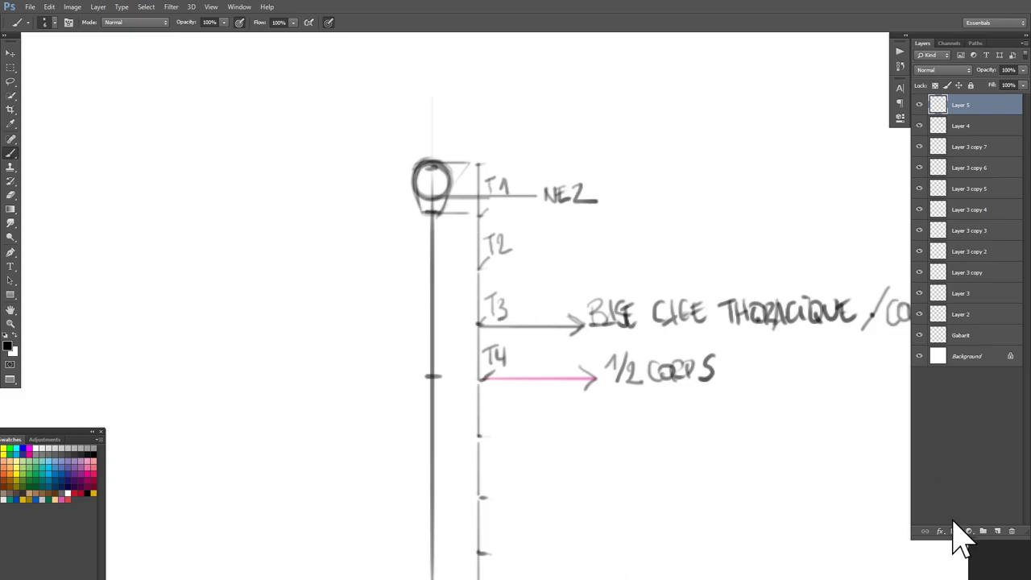
- On a new layer, draw a red segment from the head's top to the nose and place a copy directly beneath it
click(997, 531)
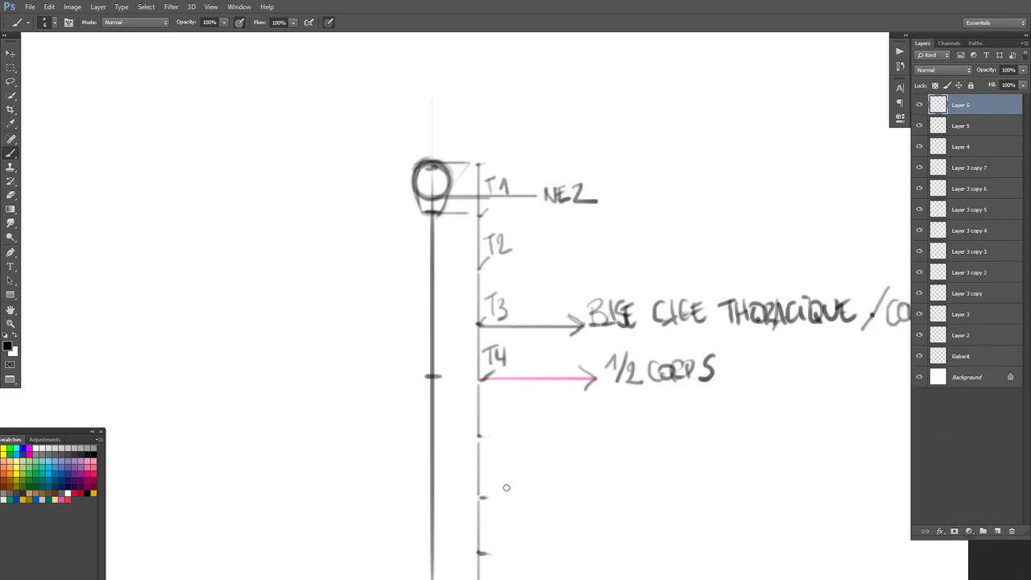
click(94, 473)
click(431, 164)
drag(431, 163, 431, 221)
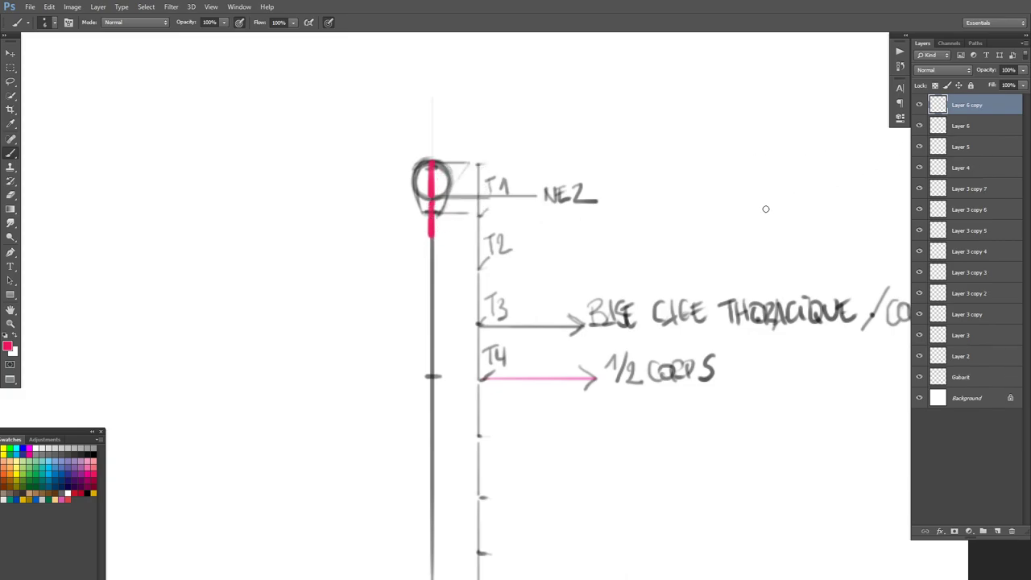
- Draw a black horizontal line from the lower end of the red segment and label it "CLAVICULES"
key(d)
mouse_move(433, 238)
mouse_down()
mouse_move(609, 237)
mouse_move(619, 227)
mouse_move(635, 239)
mouse_move(635, 228)
mouse_move(643, 235)
mouse_move(673, 225)
mouse_move(694, 240)
mouse_up()
click(720, 233)
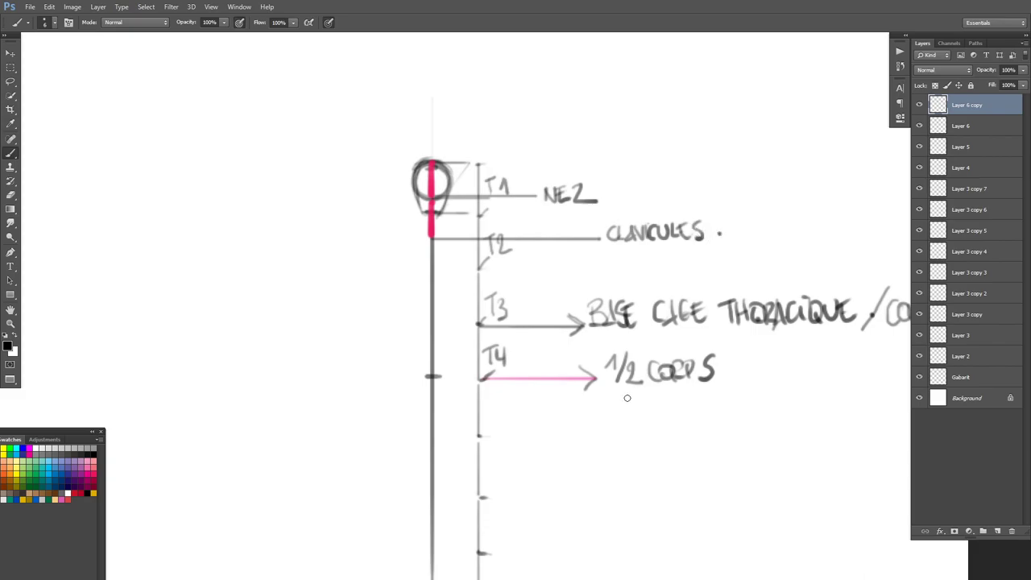
- Hide Layer 6 and erase most of the red segment on Layer 6 copy
click(920, 127)
click(919, 146)
click(919, 147)
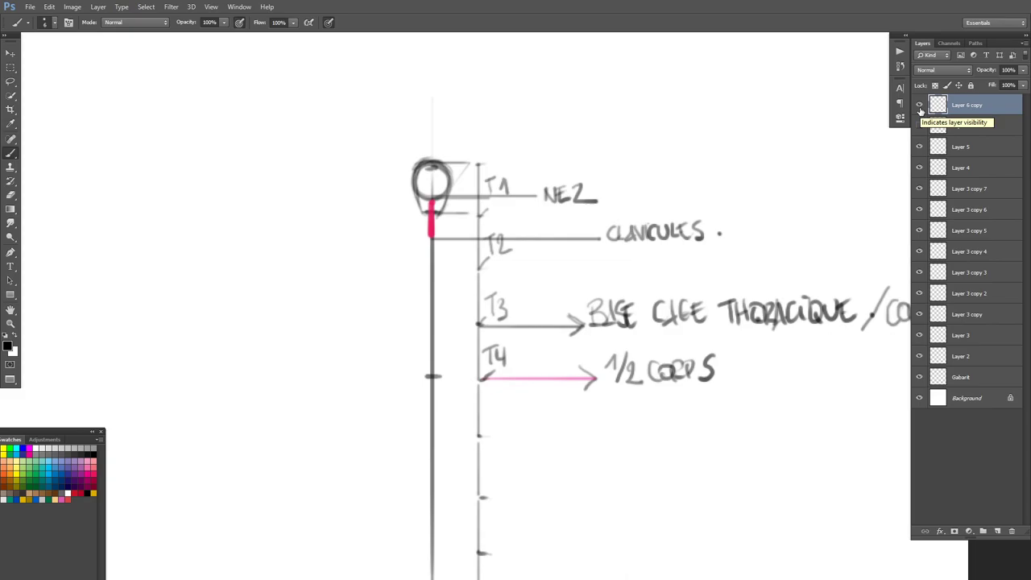
key(e)
drag(430, 193, 429, 228)
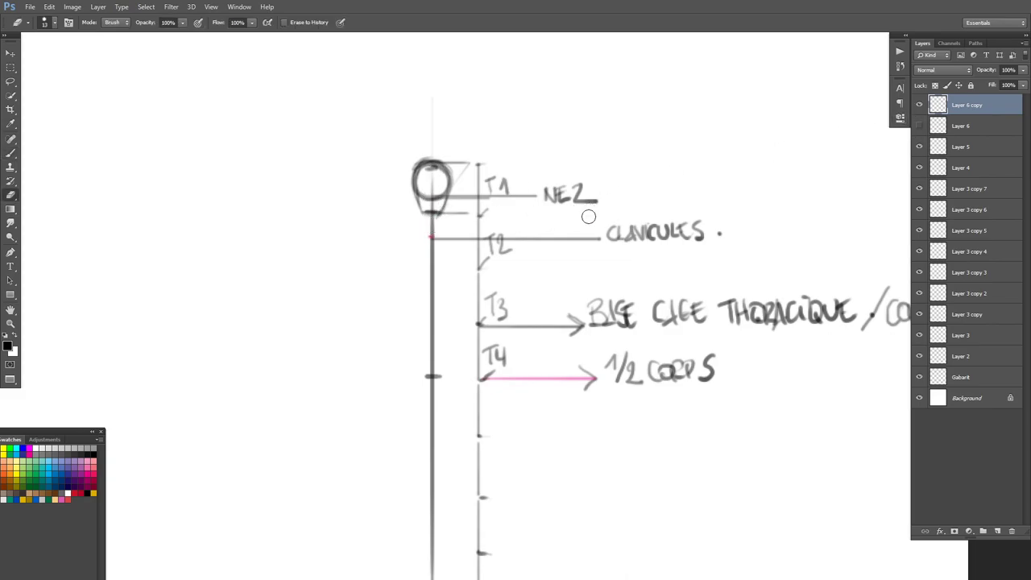
key(b)
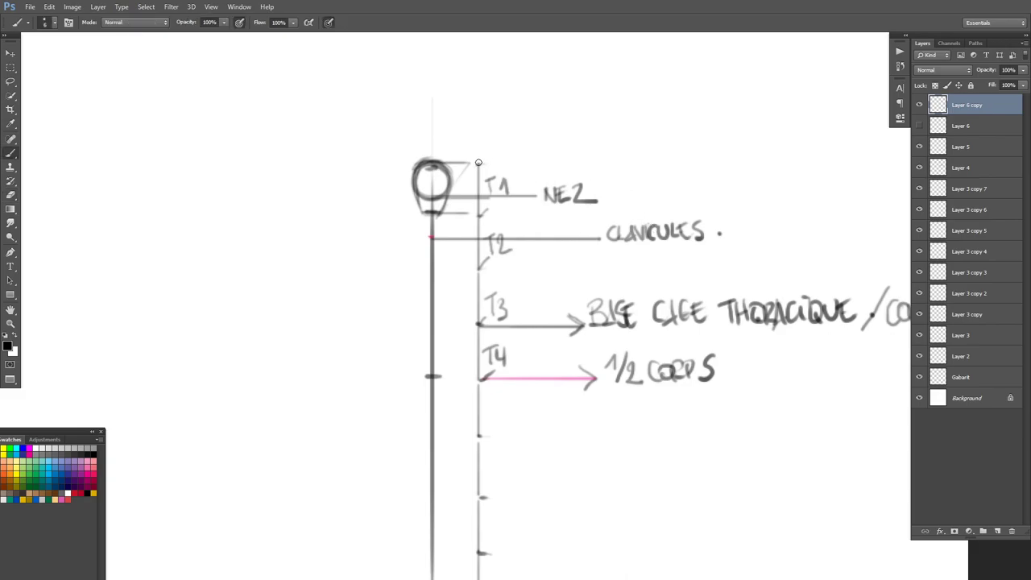
- Draw an arrow from the head's top labelled "SOMMET" and add "1/2" beside NEZ with arrows toward SOMMET and CLAVICULES
drag(479, 163, 725, 161)
mouse_move(723, 148)
mouse_down()
mouse_move(739, 146)
mouse_move(735, 164)
mouse_up()
mouse_move(609, 190)
mouse_down()
mouse_move(617, 203)
mouse_move(638, 201)
mouse_move(665, 175)
mouse_move(669, 211)
mouse_move(675, 203)
mouse_up()
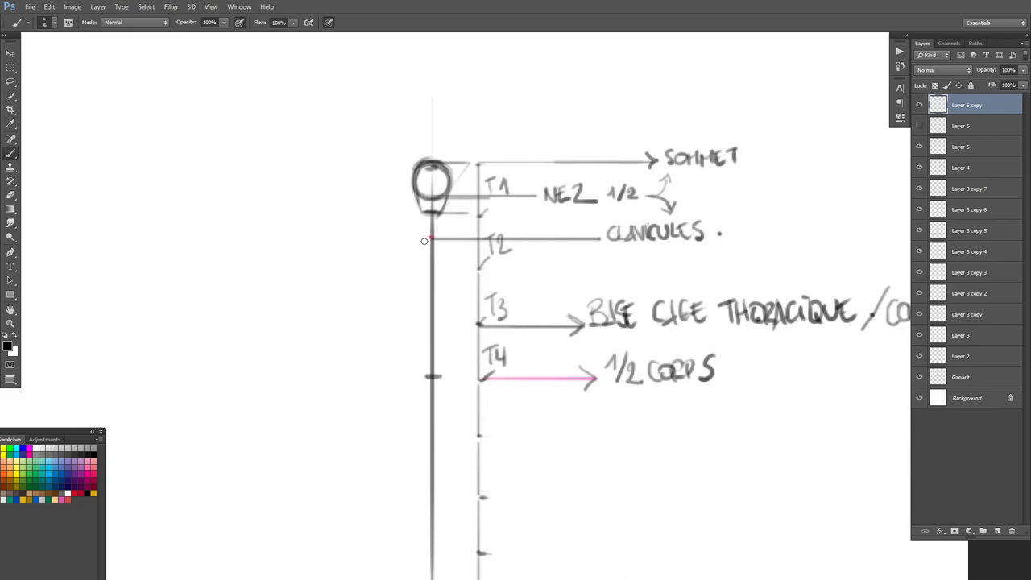
- Add a new layer above Layer 6 copy for the rib cage sketch
click(998, 533)
drag(430, 240, 416, 245)
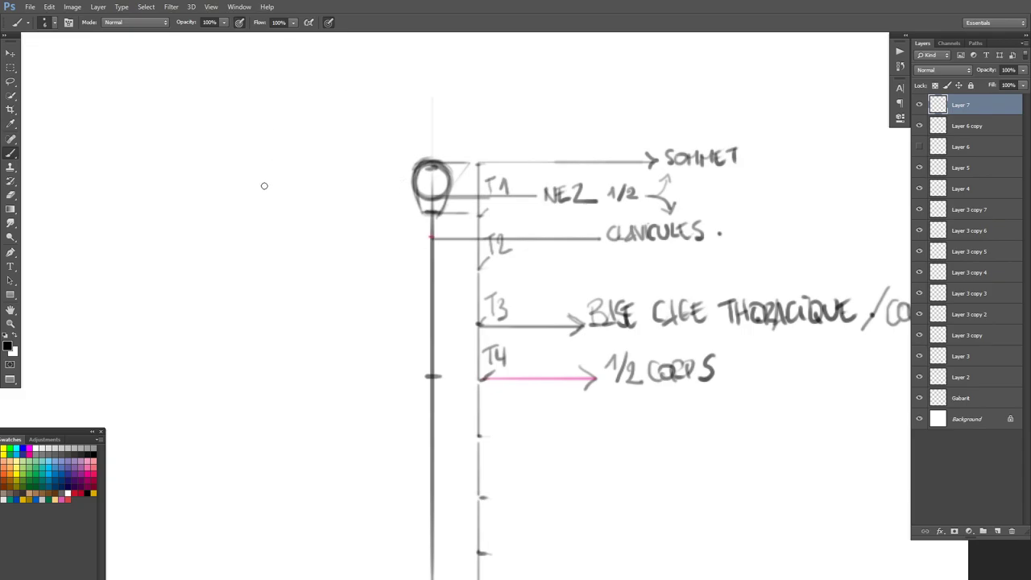
drag(270, 183, 295, 193)
drag(333, 161, 348, 206)
key(ctrl+alt+z)
key(ctrl+alt+z)
- Sketch the rib cage as an outer arch from the clavicle line to the third head division, with a smaller arch inside
drag(430, 240, 405, 265)
mouse_move(406, 252)
mouse_down()
mouse_move(447, 240)
mouse_move(459, 265)
mouse_move(456, 326)
mouse_move(402, 262)
mouse_move(394, 300)
mouse_move(406, 328)
mouse_move(416, 318)
mouse_up()
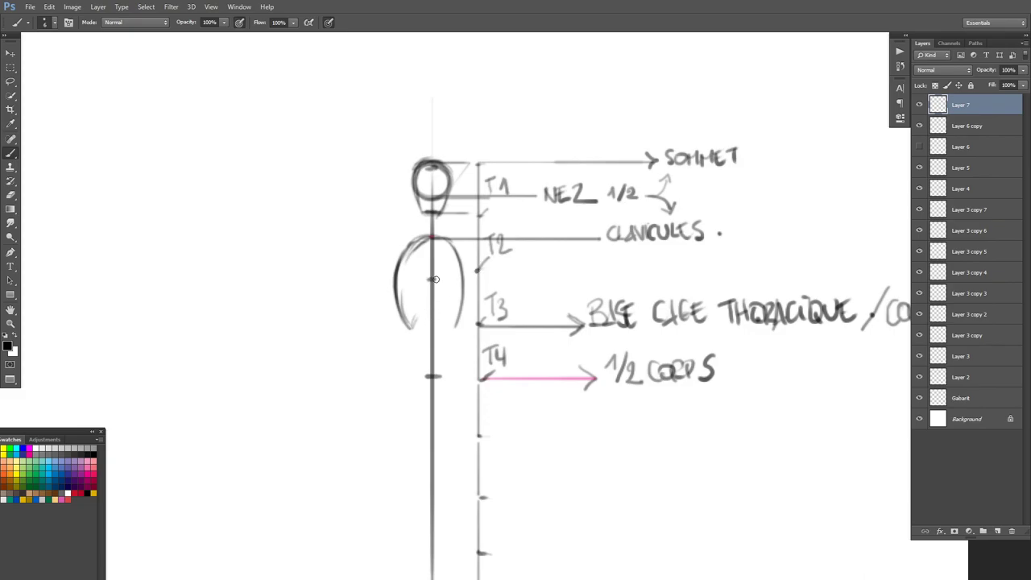
drag(430, 279, 410, 331)
mouse_move(433, 280)
mouse_down()
mouse_move(457, 327)
mouse_move(457, 316)
mouse_up()
- Darken and thicken the rib cage's outer and inner contours on both sides of the vertical axis
drag(440, 237, 454, 312)
mouse_move(426, 236)
mouse_down()
mouse_move(401, 266)
mouse_move(403, 316)
mouse_up()
mouse_move(404, 277)
mouse_down()
mouse_move(410, 323)
mouse_move(426, 281)
mouse_move(413, 291)
mouse_move(452, 287)
mouse_move(438, 281)
mouse_move(454, 321)
mouse_up()
mouse_move(442, 241)
mouse_down()
mouse_move(467, 288)
mouse_move(455, 324)
mouse_up()
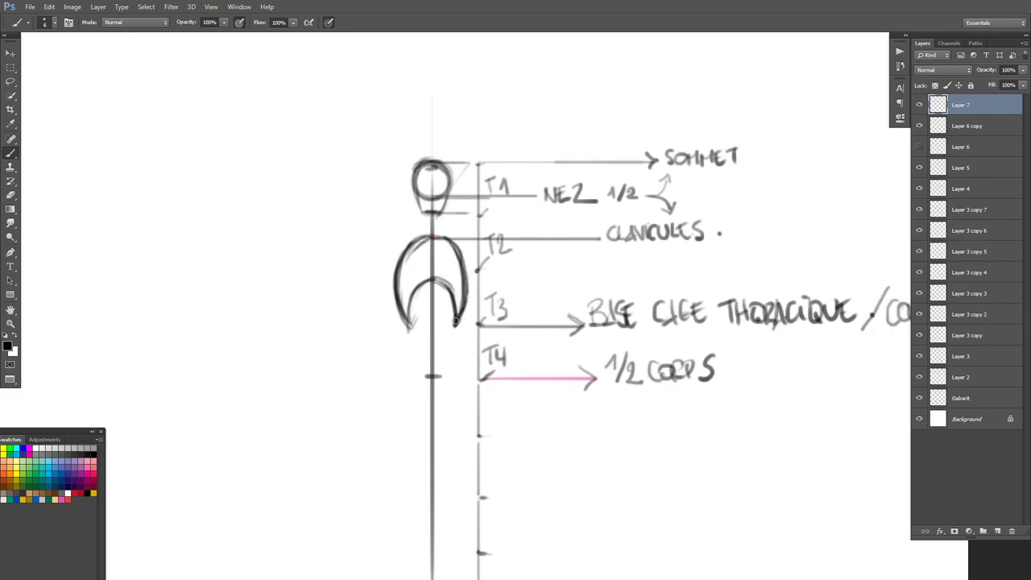
drag(397, 263, 404, 306)
mouse_move(434, 236)
mouse_down()
mouse_move(461, 256)
mouse_move(461, 321)
mouse_up()
- Clean up the inner edge of the rib cage's right-hand contour with a 15 px Eraser
key(e)
alt+right_click(450, 267)
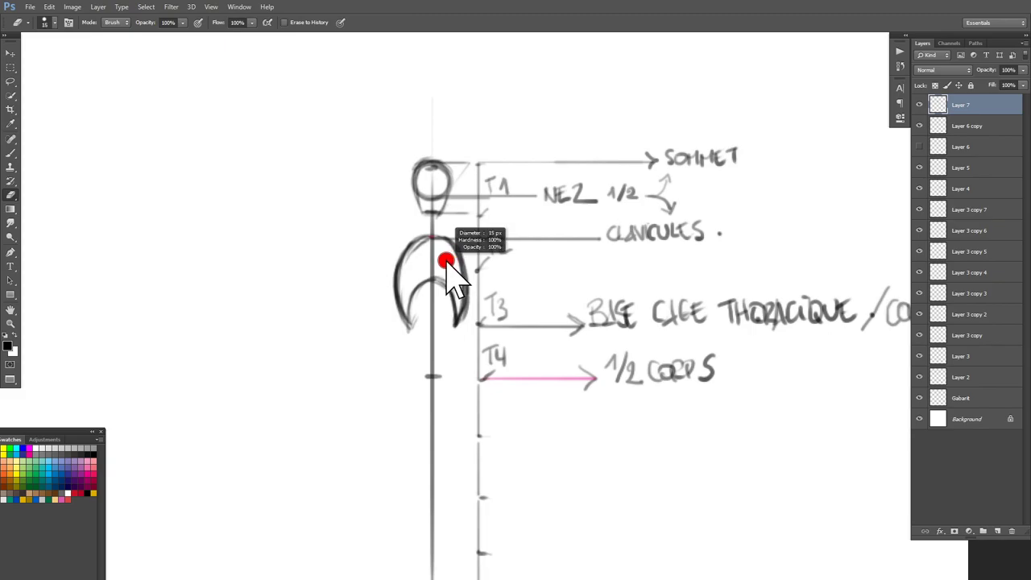
mouse_move(446, 246)
mouse_down()
mouse_move(459, 275)
mouse_move(454, 322)
mouse_up()
key(b)
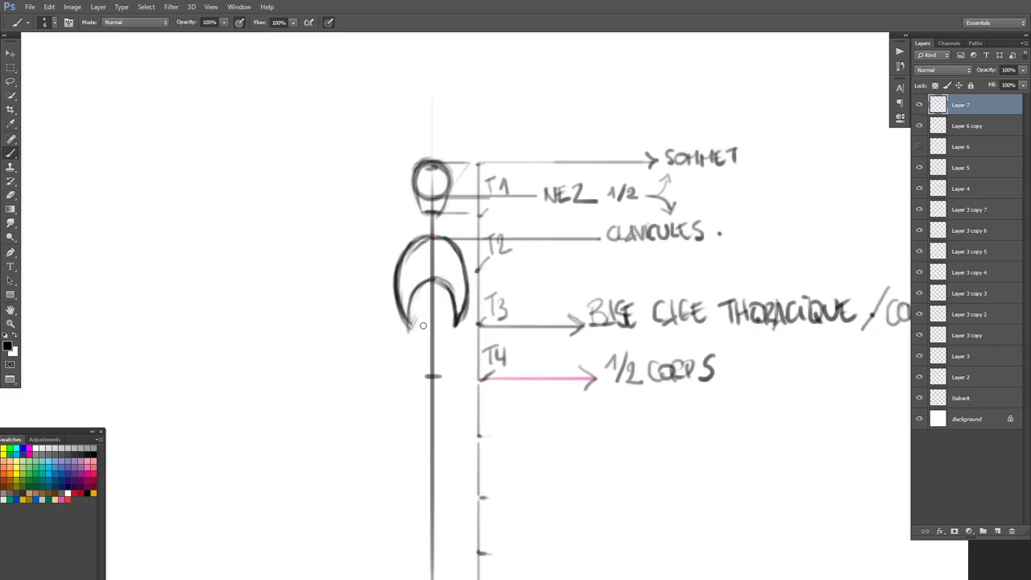
- Draw a line across the rib cage's base, a shoulder line with end dots at clavicle level, and a short neck stroke up to the chin
drag(410, 326, 452, 326)
mouse_move(393, 239)
mouse_down()
mouse_move(443, 239)
mouse_move(395, 239)
mouse_move(475, 238)
mouse_up()
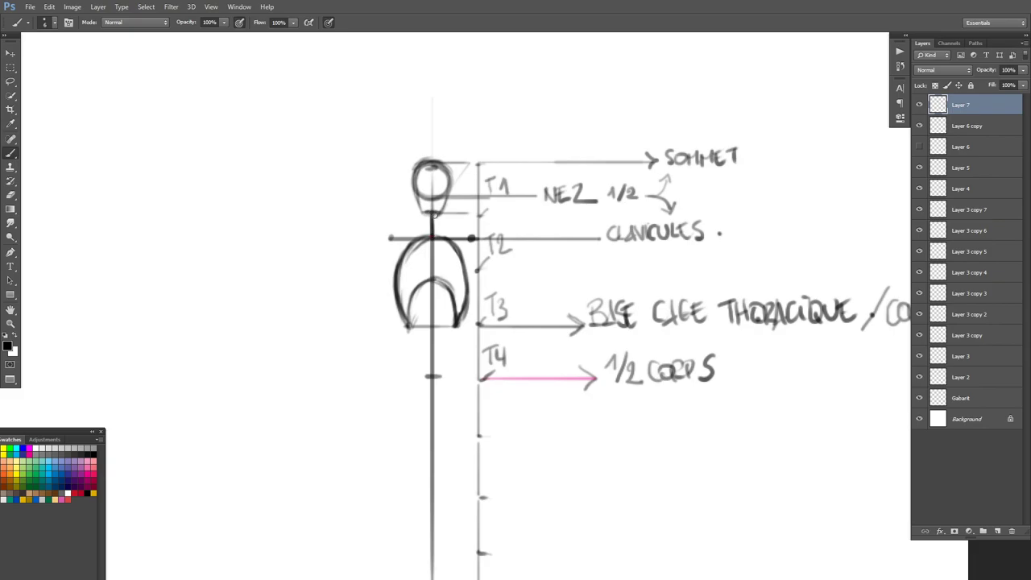
drag(433, 231, 435, 216)
- Erase the rough outer edge of the rib cage's left-hand contour to clean it up
key(e)
mouse_move(395, 256)
mouse_down()
mouse_move(398, 311)
mouse_move(395, 284)
mouse_up()
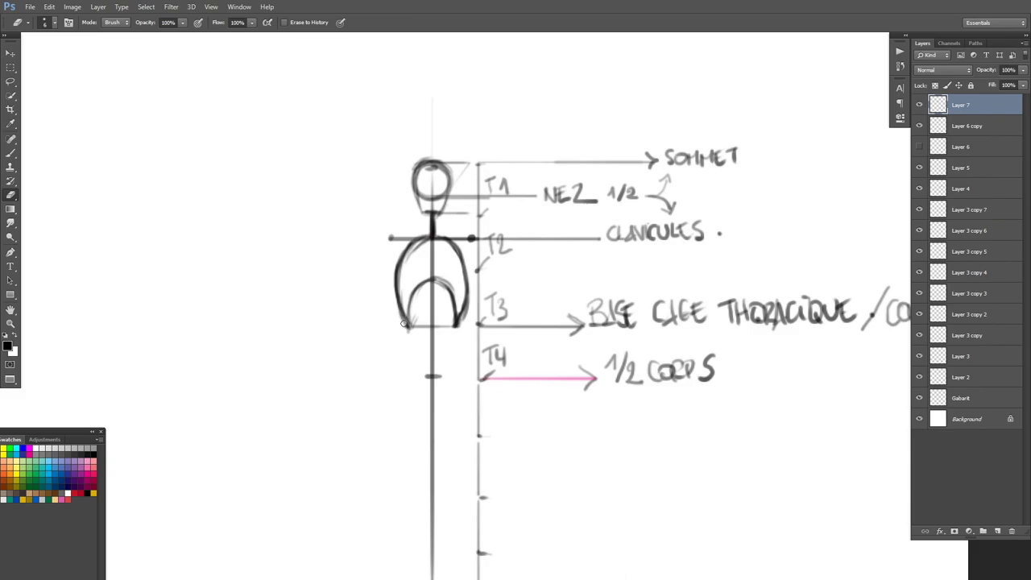
- Draw a long arrow from midway between the third and fourth head divisions and handwrite the label "SOMMET CRÊTES ILLIAQUES" at its tip
key(b)
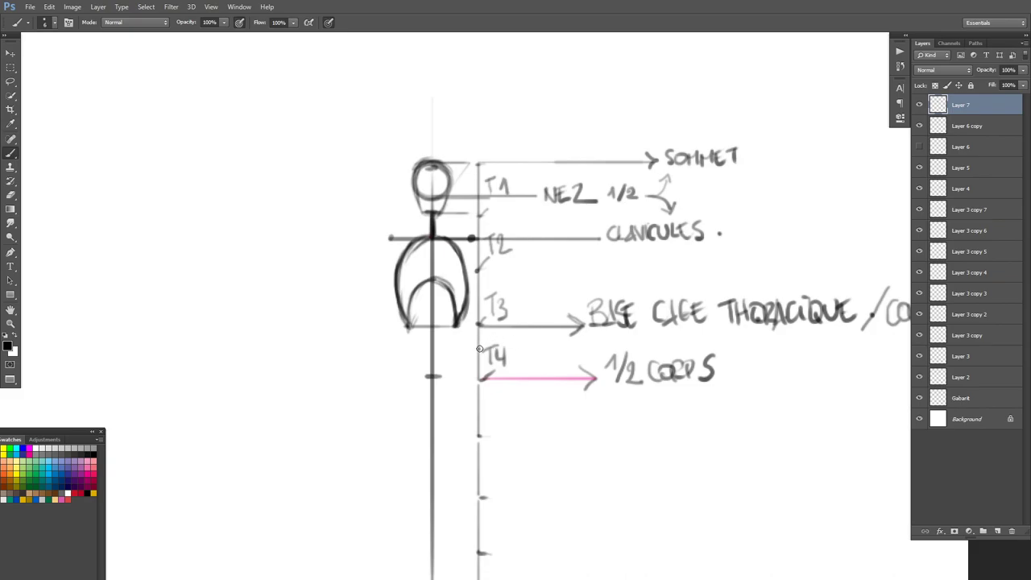
mouse_move(479, 350)
mouse_down()
mouse_move(754, 368)
mouse_move(779, 348)
mouse_move(777, 357)
mouse_move(800, 355)
mouse_move(820, 341)
mouse_move(857, 357)
mouse_move(802, 382)
mouse_move(833, 377)
mouse_move(827, 361)
mouse_move(849, 372)
mouse_move(838, 379)
mouse_up()
mouse_move(861, 361)
mouse_down()
mouse_move(867, 368)
mouse_move(850, 386)
mouse_up()
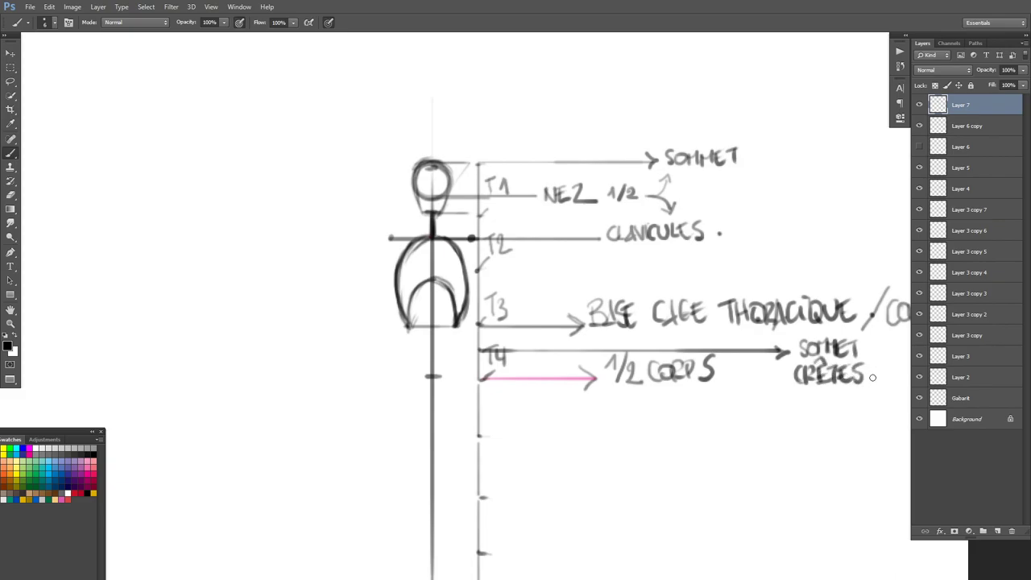
drag(805, 388, 814, 408)
mouse_move(824, 390)
mouse_down()
mouse_move(823, 408)
mouse_move(847, 394)
mouse_move(856, 406)
mouse_up()
drag(859, 390, 872, 404)
drag(871, 388, 878, 394)
mouse_move(891, 382)
mouse_down()
mouse_move(882, 390)
mouse_move(893, 407)
mouse_up()
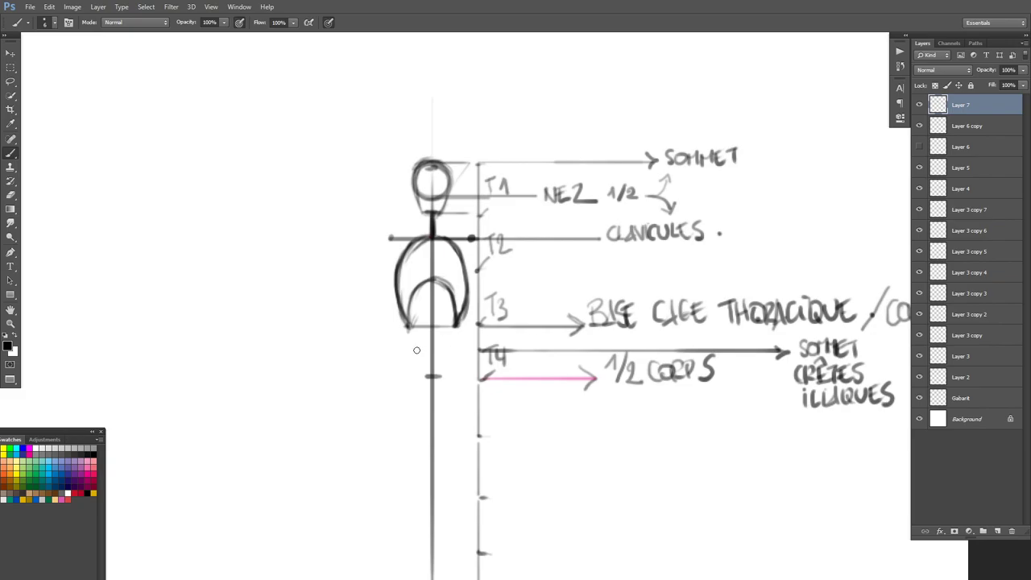
- Sketch the pelvis below the rib cage, with its crests at the iliac line and its base at the mid-body mark
mouse_move(407, 350)
mouse_down()
mouse_move(472, 348)
mouse_move(402, 344)
mouse_move(466, 341)
mouse_move(451, 347)
mouse_up()
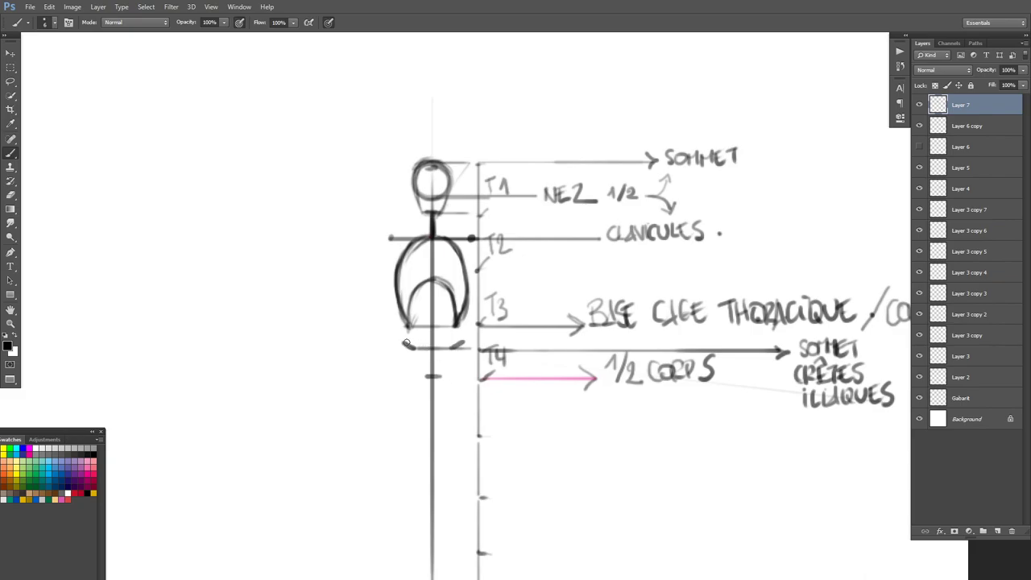
mouse_move(408, 345)
mouse_down()
mouse_move(411, 364)
mouse_move(443, 376)
mouse_move(467, 342)
mouse_up()
mouse_move(407, 358)
mouse_down()
mouse_move(437, 344)
mouse_move(442, 355)
mouse_move(415, 349)
mouse_move(450, 344)
mouse_move(429, 356)
mouse_move(465, 338)
mouse_move(441, 368)
mouse_up()
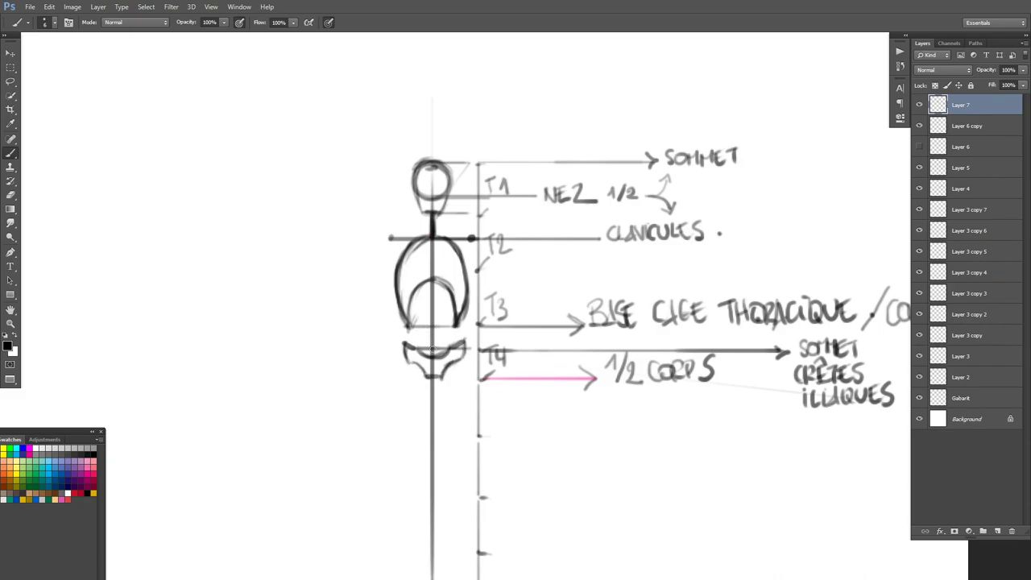
- Thicken the spine between rib cage and pelvis, and darken the pelvis outline and the rib cage's base line
mouse_move(432, 324)
mouse_down()
mouse_move(432, 355)
mouse_move(431, 306)
mouse_up()
mouse_move(405, 347)
mouse_down()
mouse_move(423, 374)
mouse_move(464, 363)
mouse_move(467, 345)
mouse_move(461, 359)
mouse_up()
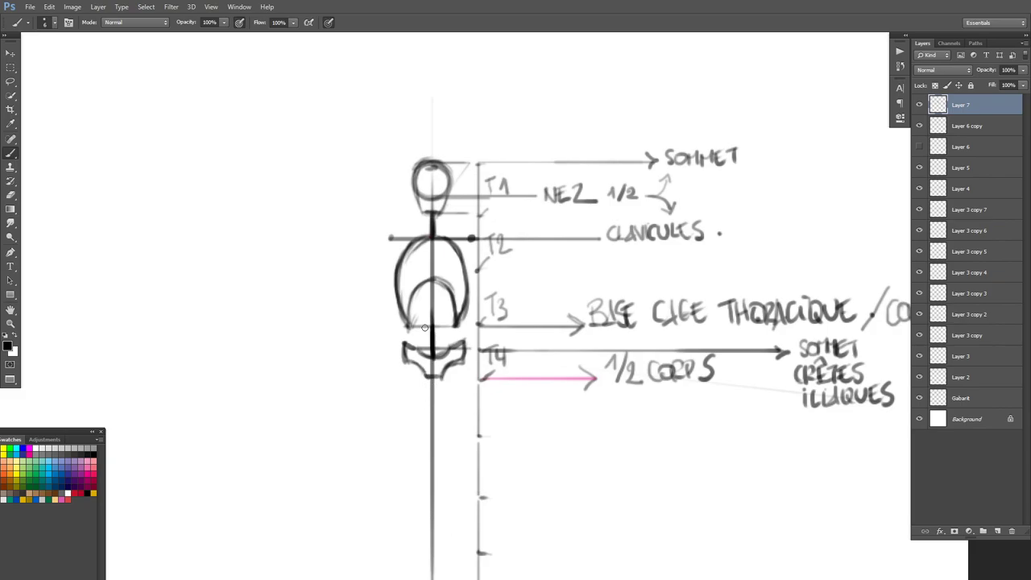
drag(412, 327, 451, 324)
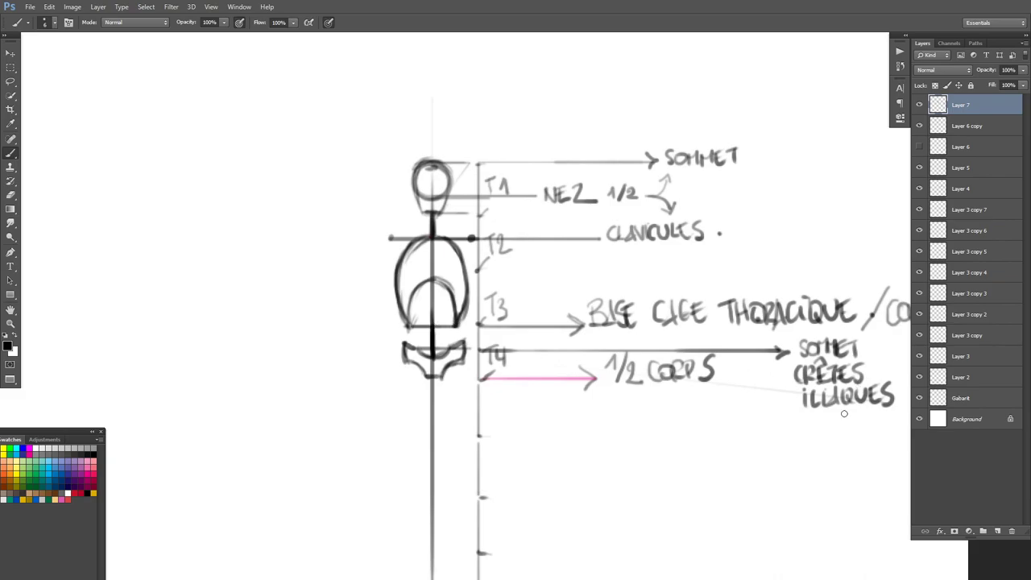
- On a new layer, draw a hip-level line out from the proportion scale and label it HANCHES
click(998, 532)
mouse_move(612, 303)
mouse_down()
mouse_move(519, 201)
mouse_move(431, 196)
mouse_move(451, 207)
mouse_up()
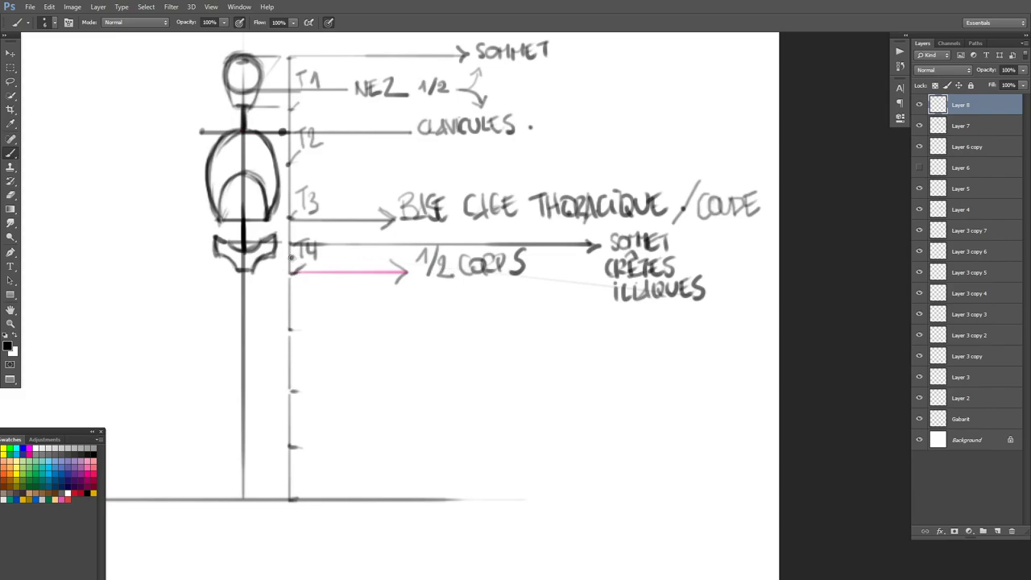
mouse_move(291, 256)
mouse_down()
mouse_move(353, 256)
mouse_move(377, 307)
mouse_move(383, 296)
mouse_move(393, 309)
mouse_move(435, 309)
mouse_up()
drag(436, 301, 442, 309)
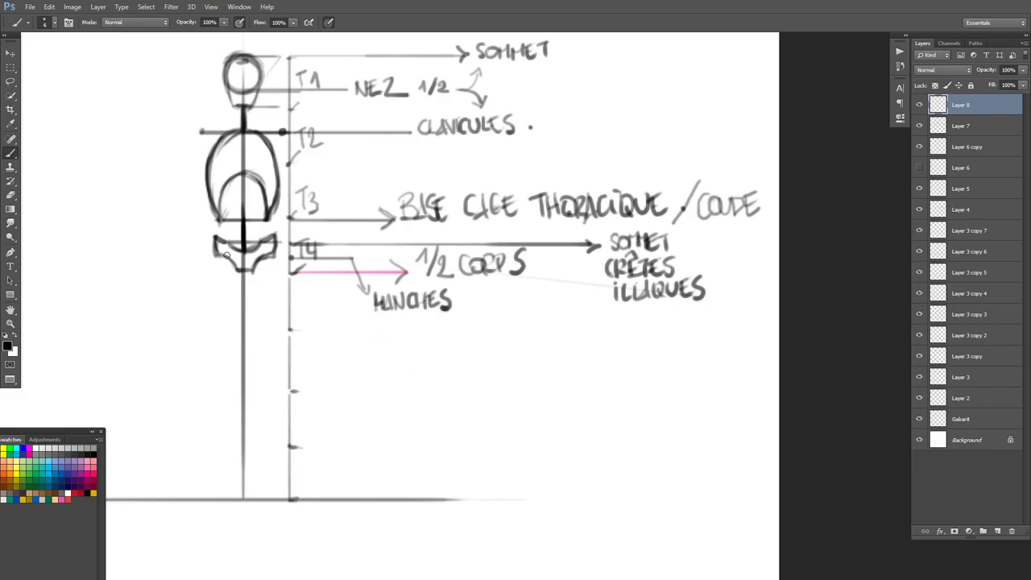
- Draw black hip joint dots on both sides of the pelvis, redoing the left one slightly closer in
drag(215, 258, 203, 259)
click(286, 259)
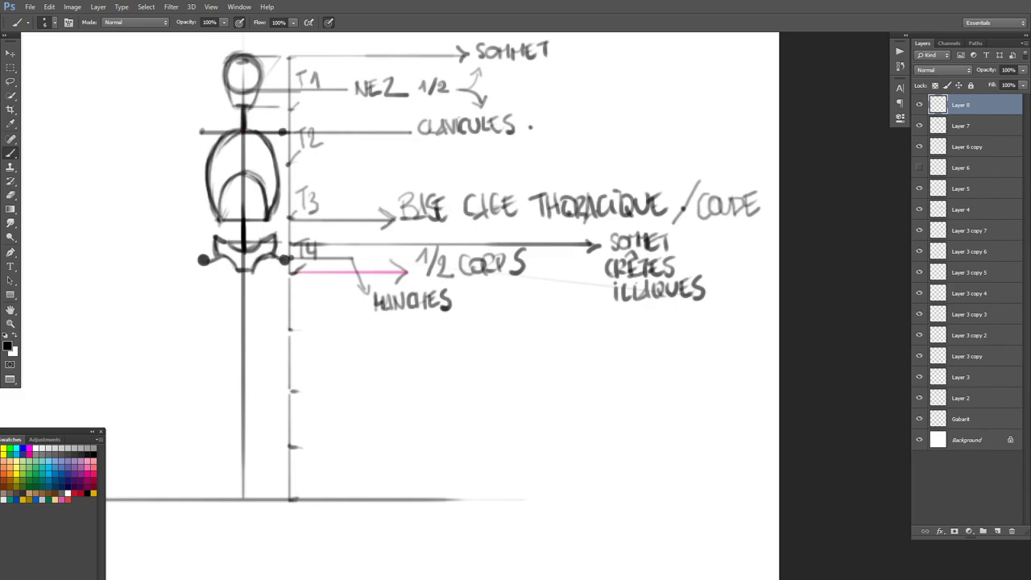
key(e)
click(204, 258)
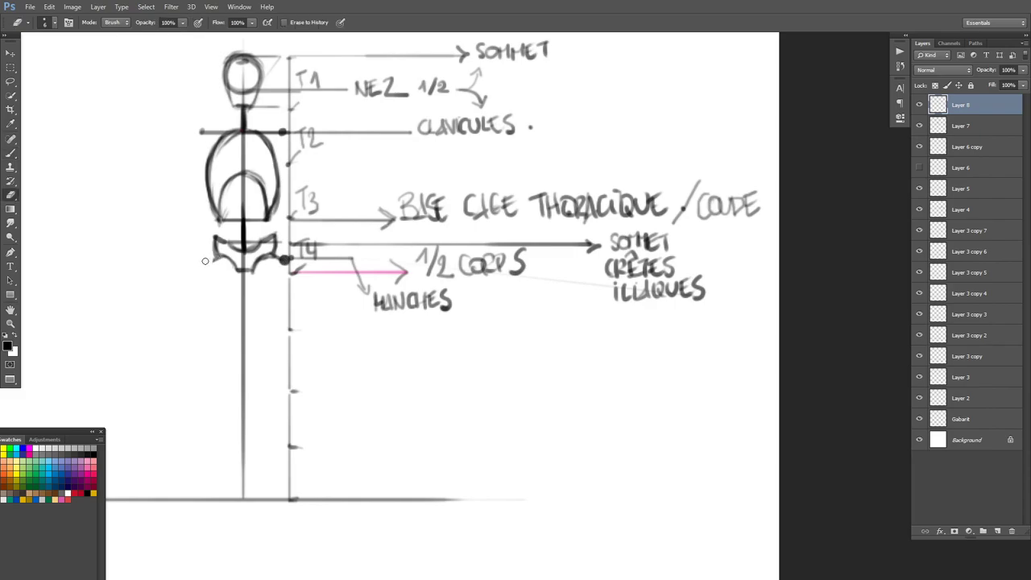
key(b)
drag(217, 255, 209, 264)
click(206, 260)
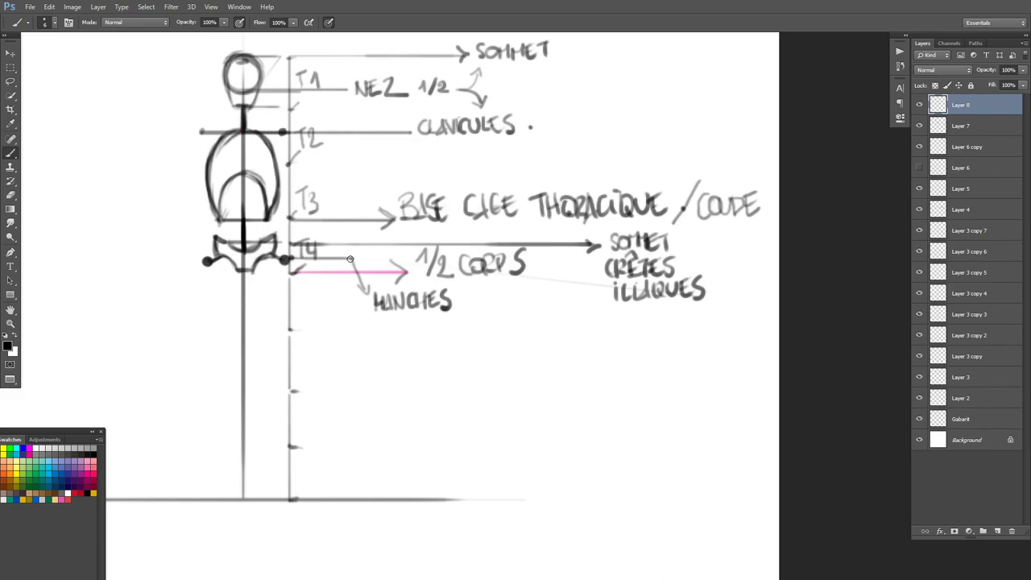
- On a new layer, draw a thick blue line from hip level straight down to the ground, with dots at both ends
click(23, 448)
click(997, 532)
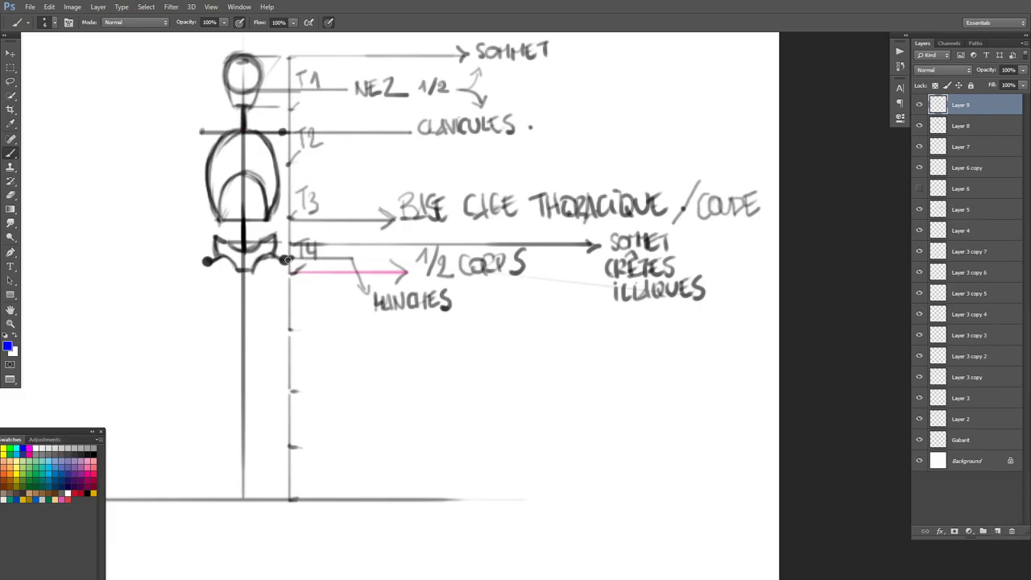
mouse_move(286, 260)
mouse_down()
mouse_move(352, 259)
mouse_move(357, 500)
mouse_up()
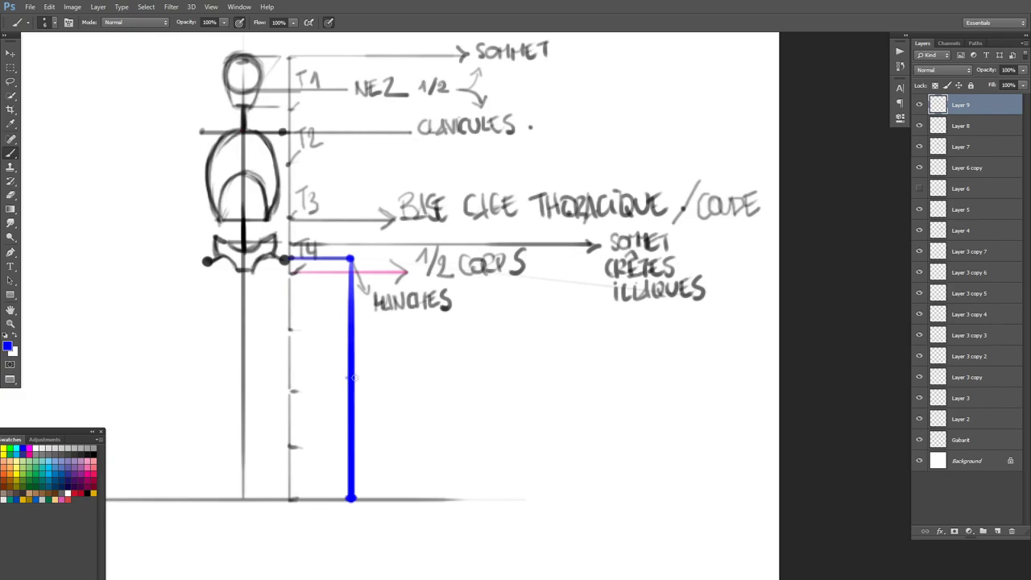
- Mark the midpoint of the blue leg line and label it GENOUX (1/2)
mouse_move(349, 376)
mouse_down()
mouse_move(402, 376)
mouse_move(427, 363)
mouse_move(431, 375)
mouse_move(439, 363)
mouse_move(444, 376)
mouse_move(468, 361)
mouse_up()
drag(473, 360, 480, 377)
mouse_move(478, 361)
mouse_down()
mouse_move(468, 377)
mouse_move(512, 380)
mouse_up()
drag(530, 354, 519, 381)
drag(528, 364, 538, 382)
drag(543, 347, 548, 389)
- Mark the ankle level near the base of the blue leg line and label it CHEVILLE
mouse_move(355, 481)
mouse_down()
mouse_move(401, 481)
mouse_move(411, 470)
mouse_move(421, 482)
mouse_up()
mouse_move(424, 465)
mouse_down()
mouse_move(423, 482)
mouse_move(430, 474)
mouse_up()
drag(431, 465, 436, 482)
drag(436, 465, 443, 474)
drag(435, 482, 451, 482)
mouse_move(451, 481)
mouse_down()
mouse_move(457, 466)
mouse_move(468, 482)
mouse_up()
drag(468, 482, 479, 482)
drag(479, 482, 492, 481)
drag(492, 481, 500, 466)
drag(493, 473, 500, 473)
click(513, 475)
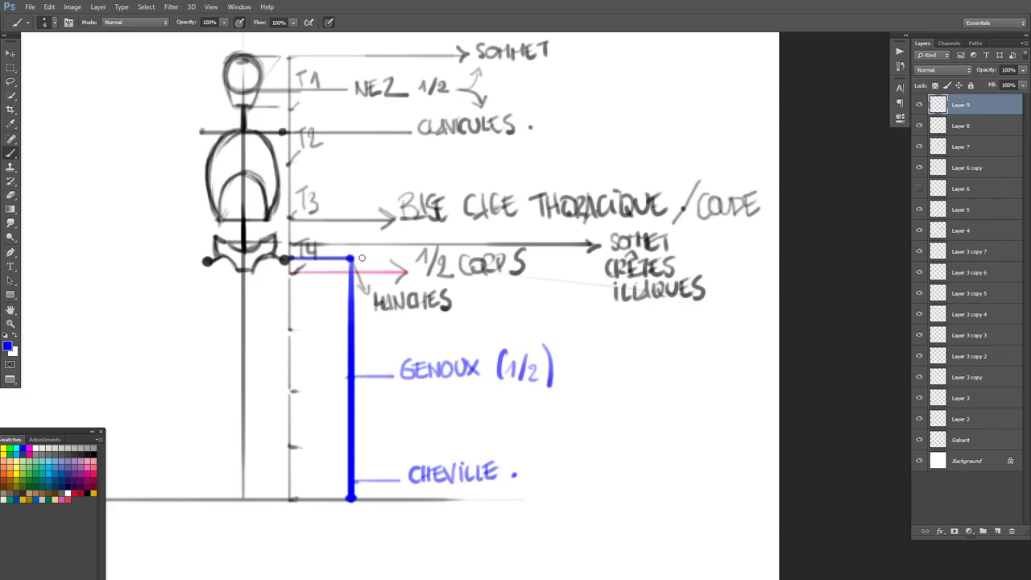
- Draw curved blue brackets along the leg line, from hip to knee and from knee to ankle
mouse_move(361, 258)
mouse_down()
mouse_move(374, 339)
mouse_move(357, 372)
mouse_up()
key(ctrl+z)
mouse_move(355, 256)
mouse_down()
mouse_move(363, 418)
mouse_move(356, 479)
mouse_up()
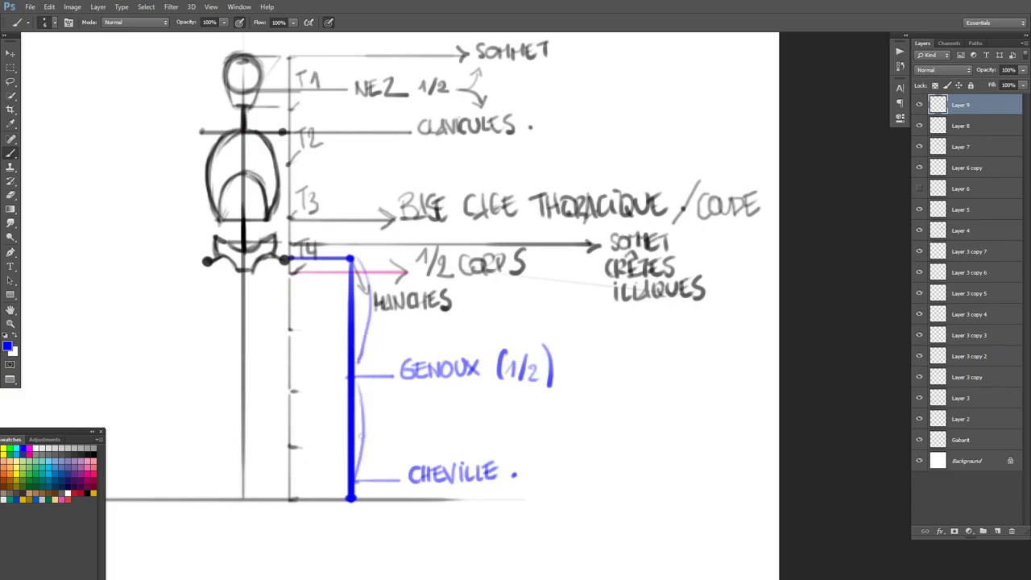
- Label the two leg brackets FÉMUR and TIBIA/PÉRONÉ, and underline the CLAVICULES and ILLIAQUES labels in blue
mouse_move(377, 325)
mouse_down()
mouse_move(374, 338)
mouse_move(414, 324)
mouse_move(424, 345)
mouse_up()
drag(370, 419, 381, 418)
mouse_move(375, 418)
mouse_down()
mouse_move(377, 433)
mouse_move(398, 434)
mouse_up()
drag(401, 427, 412, 433)
drag(422, 415, 414, 435)
click(432, 330)
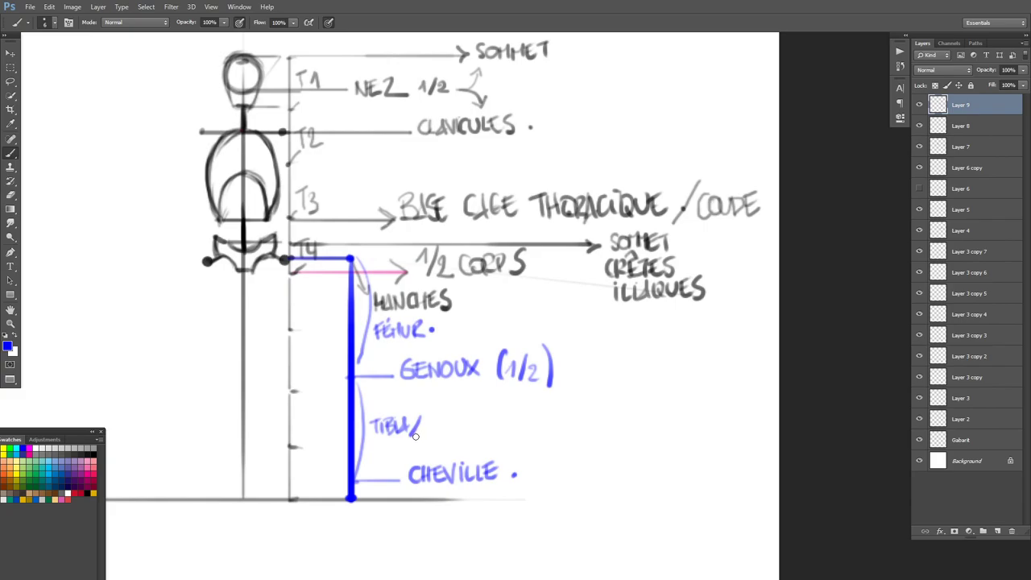
mouse_move(429, 425)
mouse_down()
mouse_move(472, 428)
mouse_move(484, 399)
mouse_up()
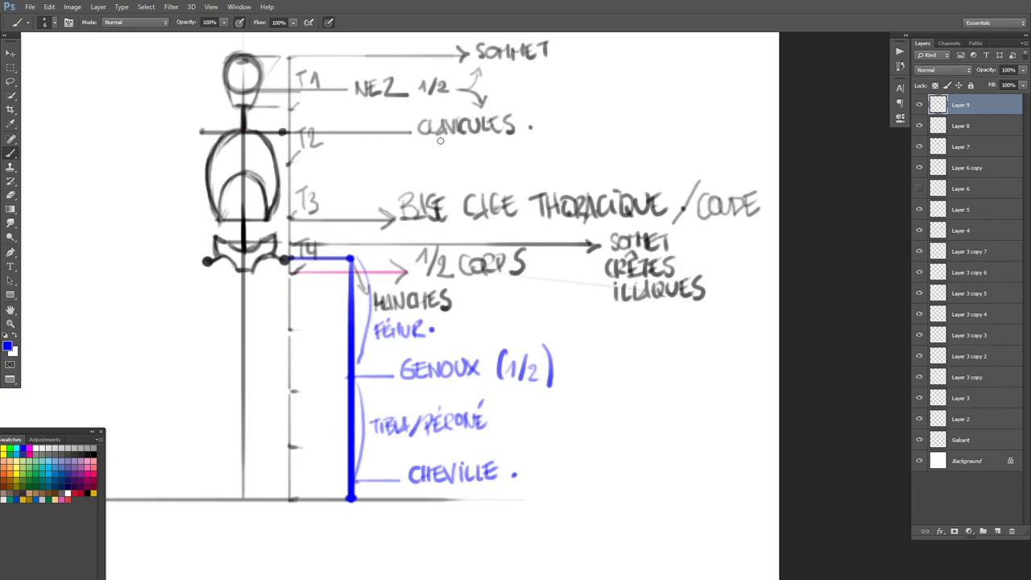
drag(421, 140, 511, 134)
drag(645, 311, 699, 309)
- On a new layer, draw a black horizontal knee guideline from the blue line's midpoint across to the figure's left leg
click(998, 531)
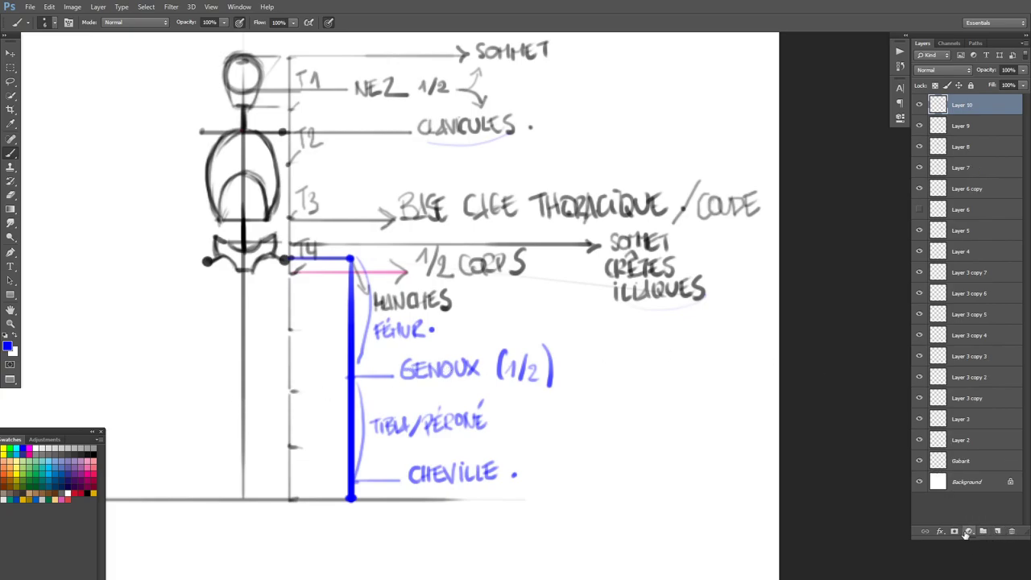
key(d)
drag(349, 377, 208, 377)
drag(206, 264, 214, 367)
drag(204, 283, 215, 372)
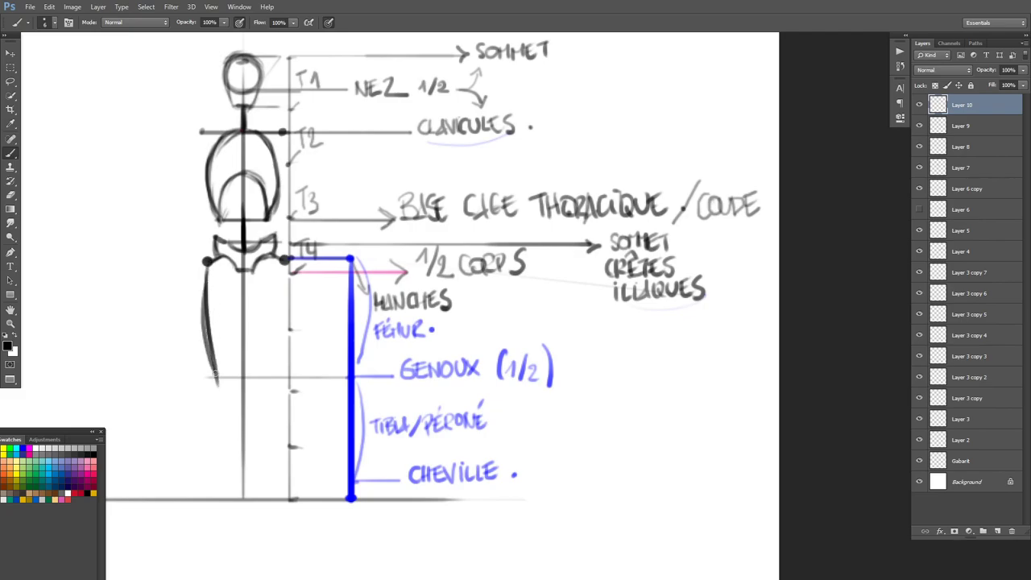
key(ctrl+z)
key(ctrl+alt+z)
key(ctrl+alt+z)
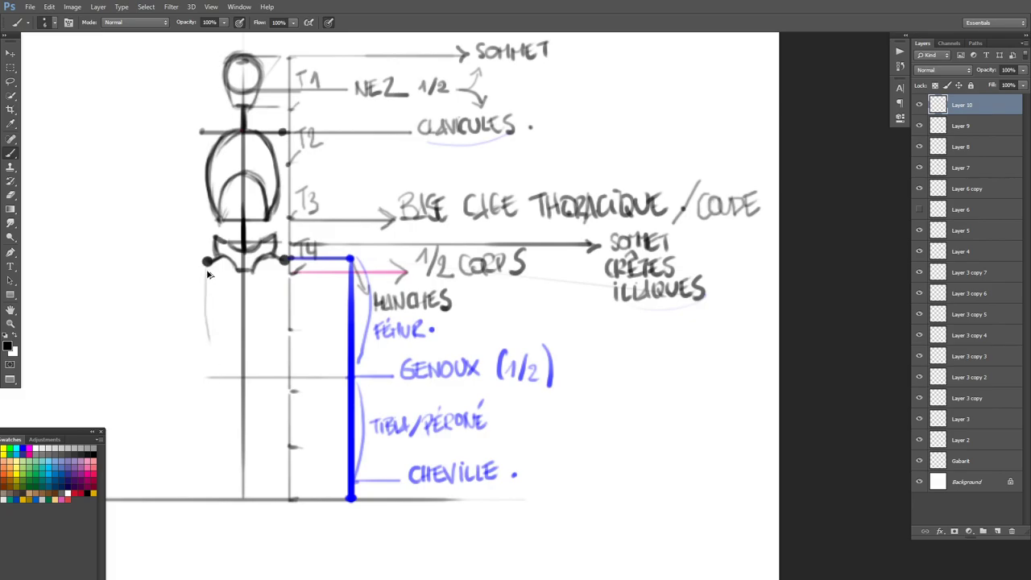
- Draw the left thigh as a slightly curved line from the hip dot to the knee guideline and add a knee dot
drag(207, 266, 213, 355)
drag(207, 294, 215, 374)
drag(209, 330, 215, 377)
drag(209, 269, 211, 497)
click(212, 377)
click(212, 376)
click(212, 374)
- Draw the left lower leg down to the ankle, adding an ankle guideline, an ankle dot and a wedge-shaped foot
drag(206, 266, 213, 476)
mouse_move(217, 440)
mouse_down()
mouse_move(212, 481)
mouse_move(290, 478)
mouse_up()
mouse_move(210, 478)
mouse_down()
mouse_move(201, 493)
mouse_move(176, 497)
mouse_move(203, 478)
mouse_move(214, 493)
mouse_move(181, 497)
mouse_move(214, 501)
mouse_up()
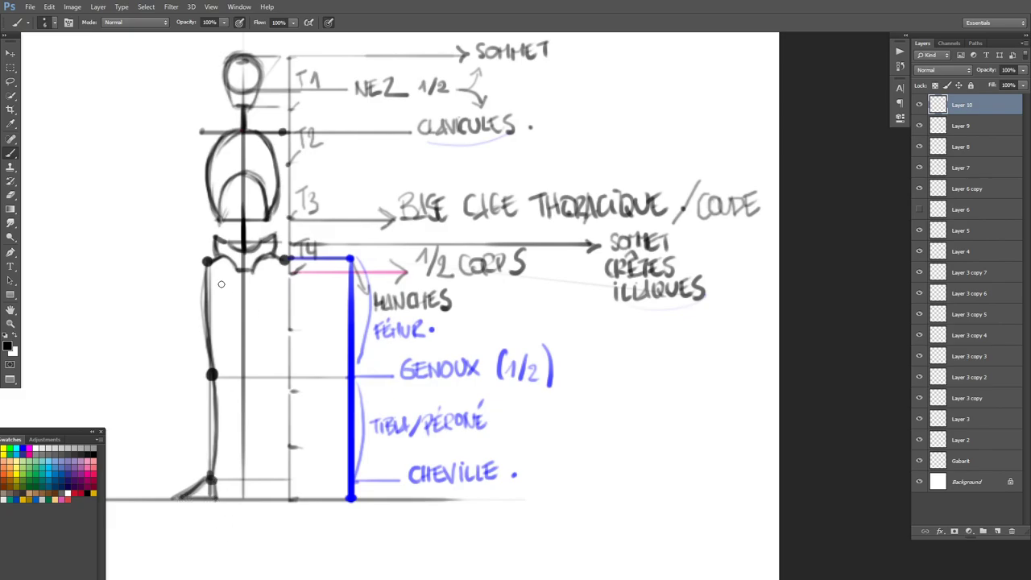
- Add contour curves around the left shin and outer thigh, and connect the hip dot to the pelvis
drag(206, 368, 211, 472)
mouse_move(216, 379)
mouse_down()
mouse_move(222, 432)
mouse_move(218, 381)
mouse_move(214, 464)
mouse_up()
drag(221, 402, 213, 475)
drag(216, 375, 218, 477)
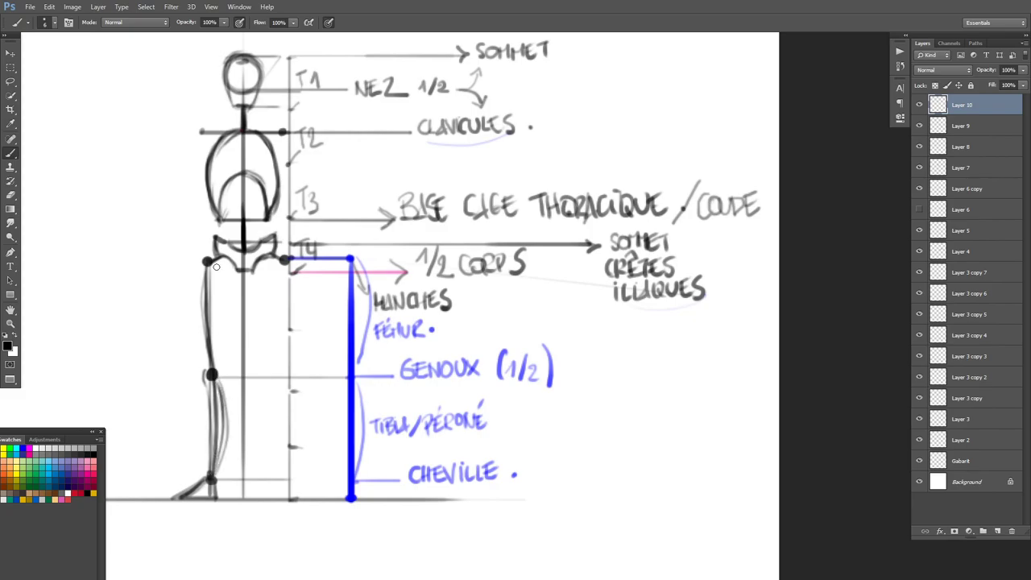
drag(198, 280, 207, 364)
drag(214, 262, 224, 256)
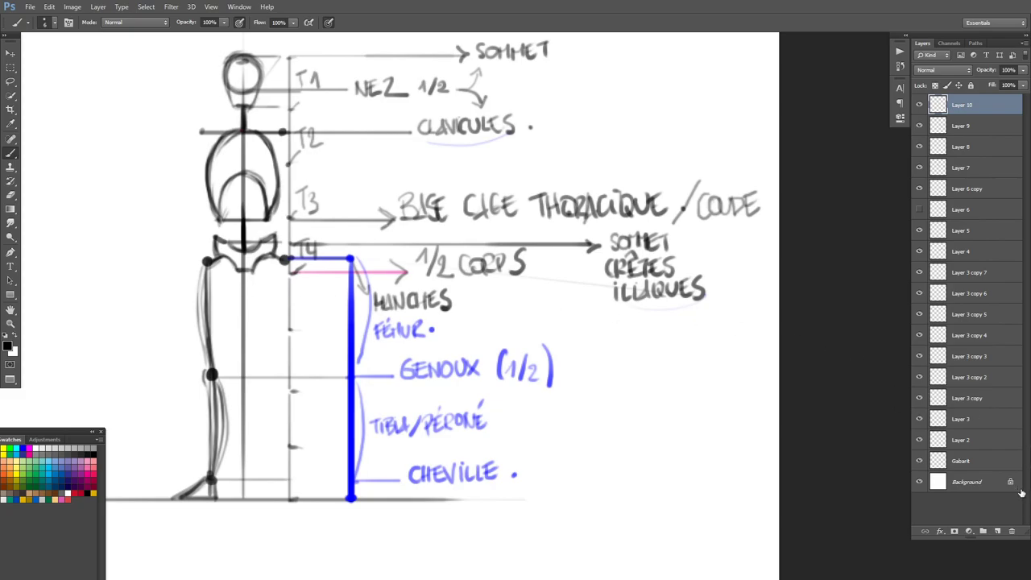
- On a new layer, sketch a light diagonal arm direction line from the left shoulder down and away from the torso
click(1011, 515)
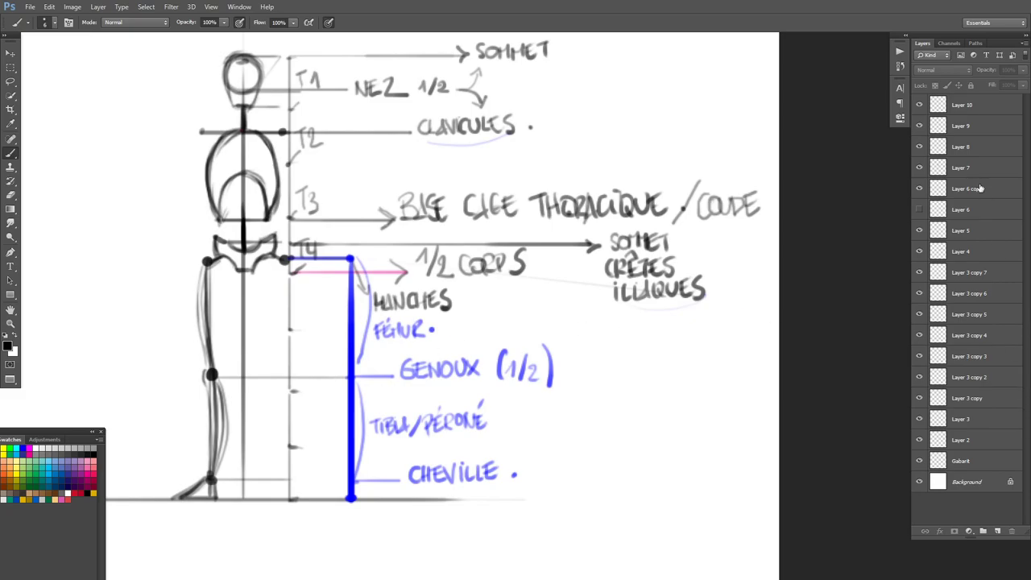
click(971, 107)
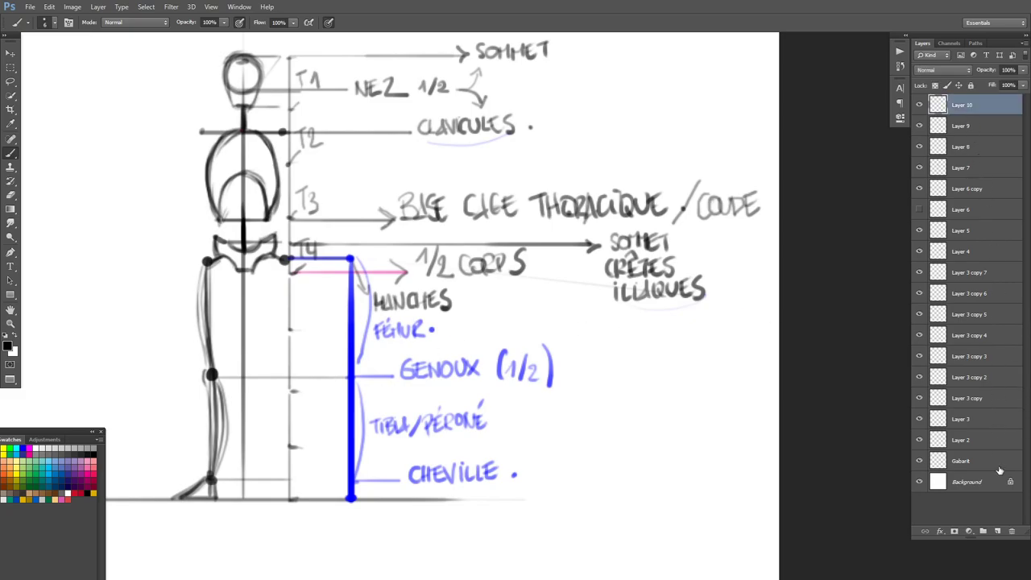
click(997, 532)
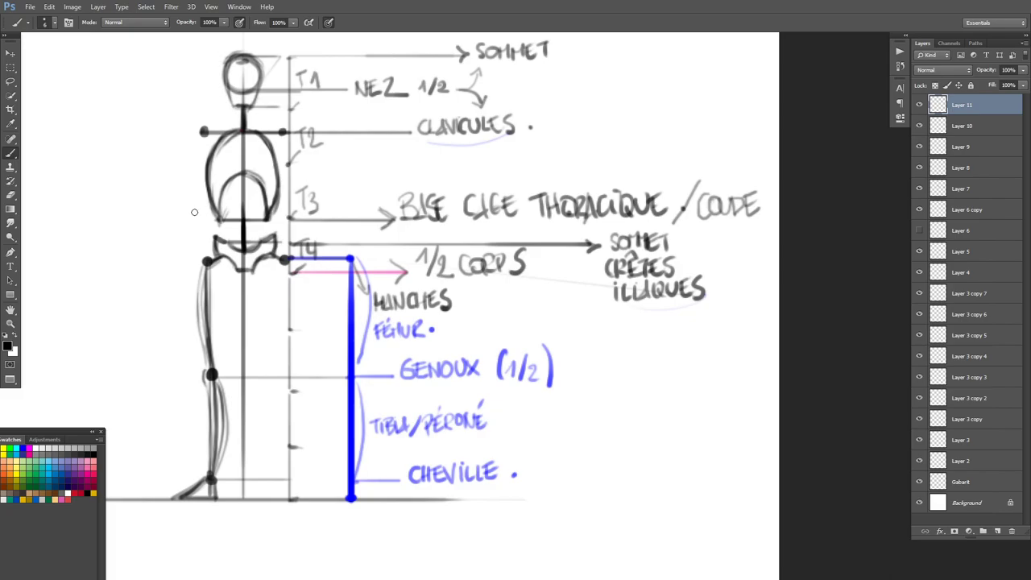
drag(205, 131, 139, 275)
drag(202, 138, 139, 272)
drag(190, 158, 128, 282)
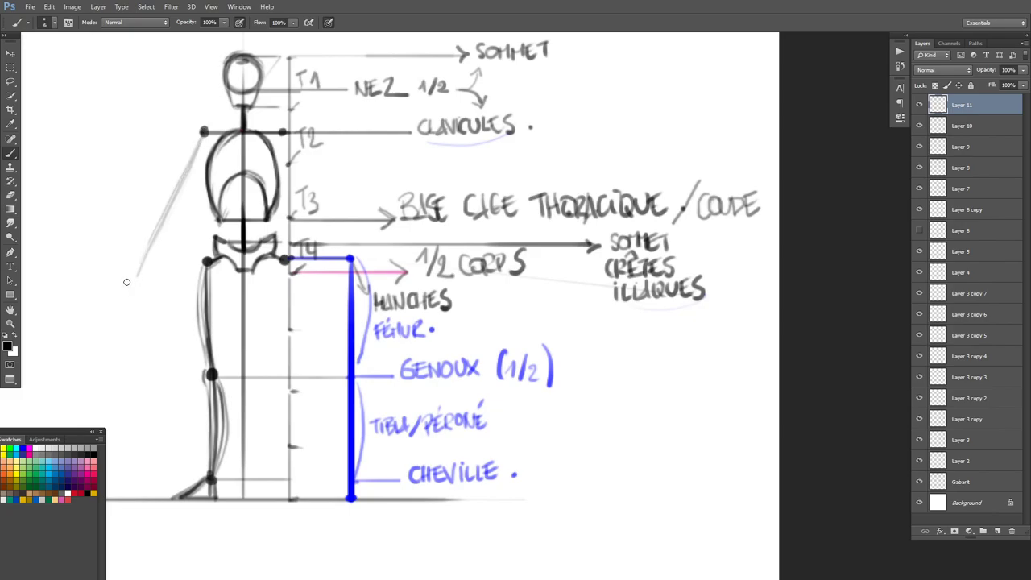
- Draw vertical and horizontal reference lines from the left shoulder and mark the arm's angle with a small arc
drag(204, 132, 196, 274)
drag(203, 131, 141, 131)
drag(199, 167, 194, 178)
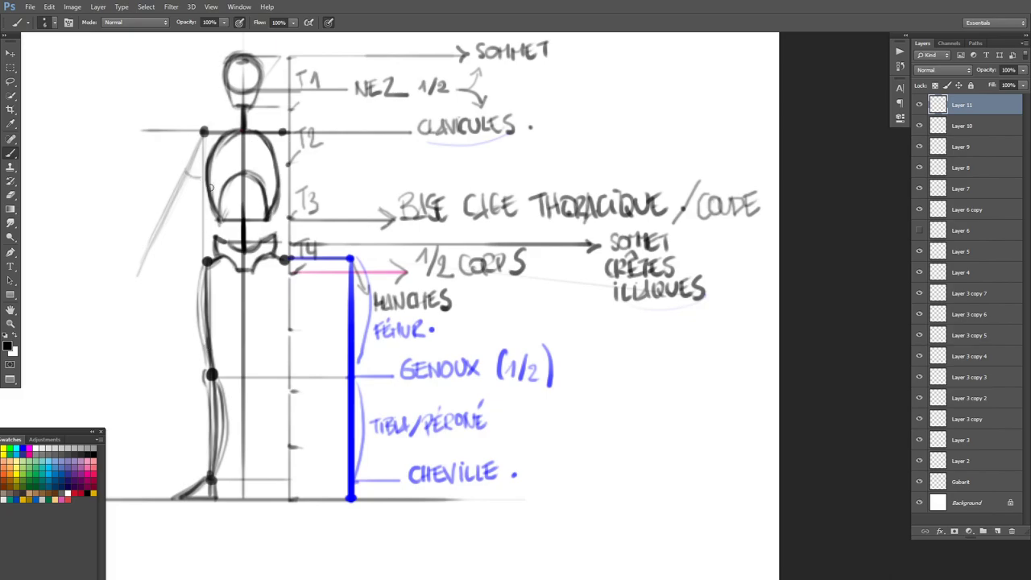
- Extend the arm direction line, mark the elbow with a dotted arc from the ribcage base, and darken the upper arm
drag(189, 162, 103, 341)
mouse_move(168, 212)
mouse_down()
mouse_move(165, 202)
mouse_move(170, 214)
mouse_up()
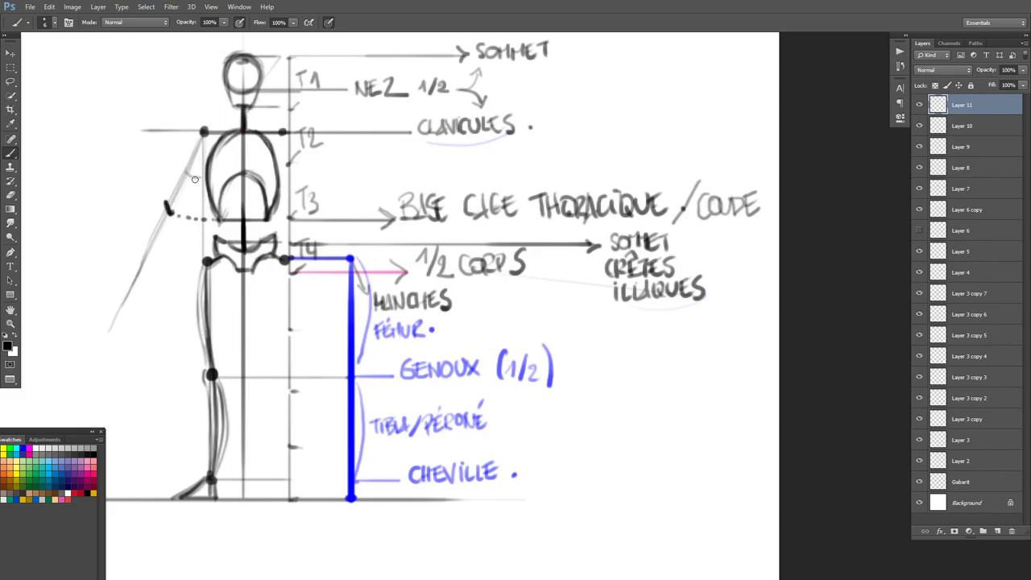
drag(167, 211, 169, 212)
drag(172, 213, 206, 132)
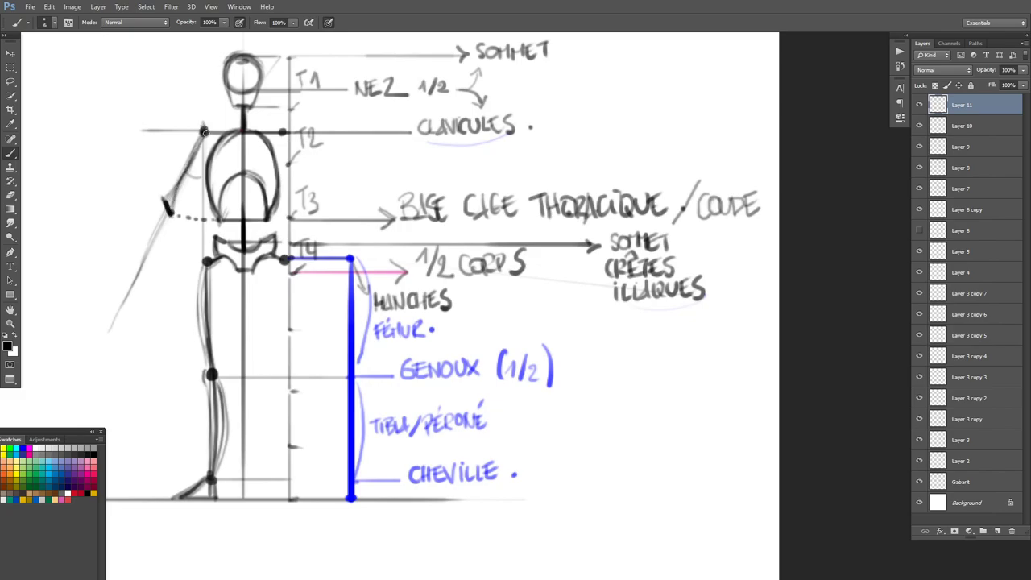
click(204, 132)
- Draw a wrist guideline at hip level and sketch the forearm from the elbow to a wrist dot
drag(201, 262, 145, 264)
mouse_move(163, 202)
mouse_down()
mouse_move(141, 263)
mouse_move(159, 204)
mouse_move(143, 259)
mouse_move(170, 213)
mouse_move(146, 259)
mouse_up()
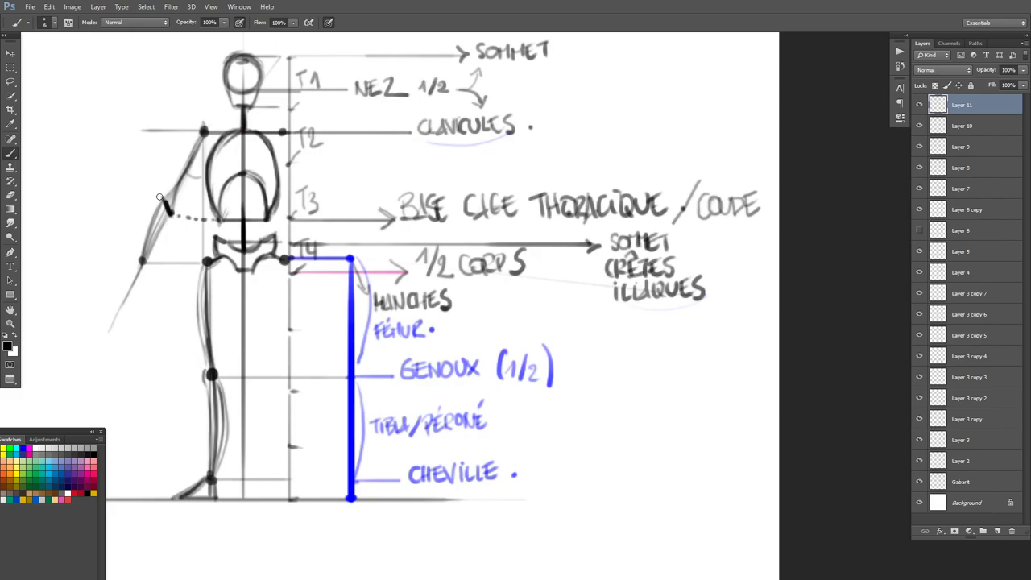
drag(159, 198, 147, 193)
drag(185, 222, 152, 273)
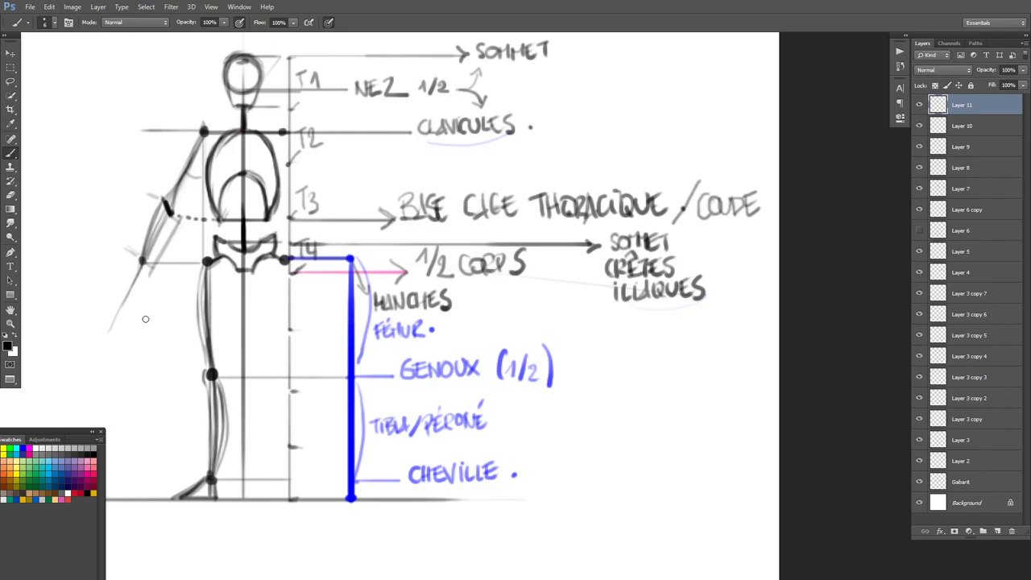
- Erase the extra parallel line beside the forearm
key(e)
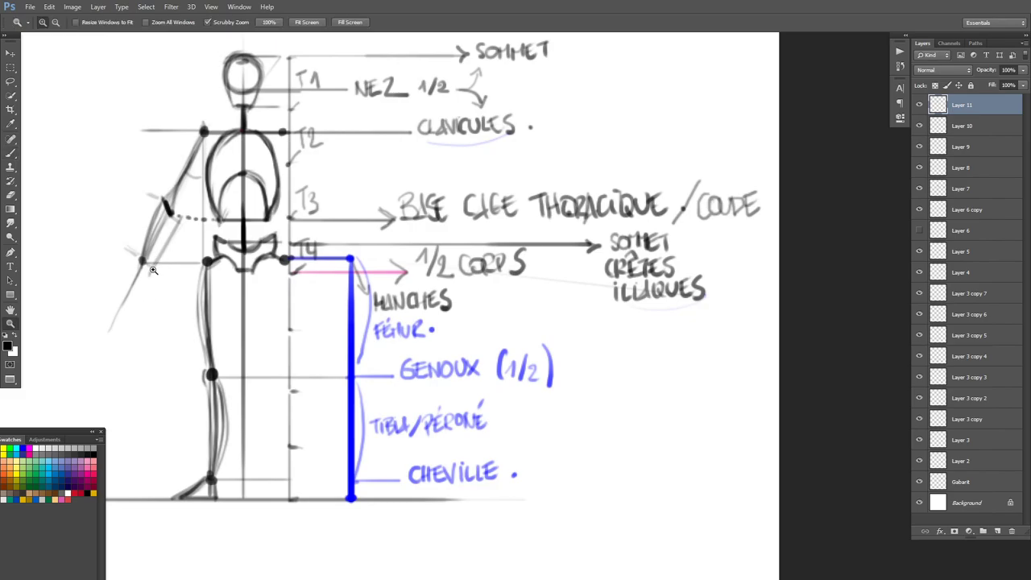
drag(177, 230, 154, 260)
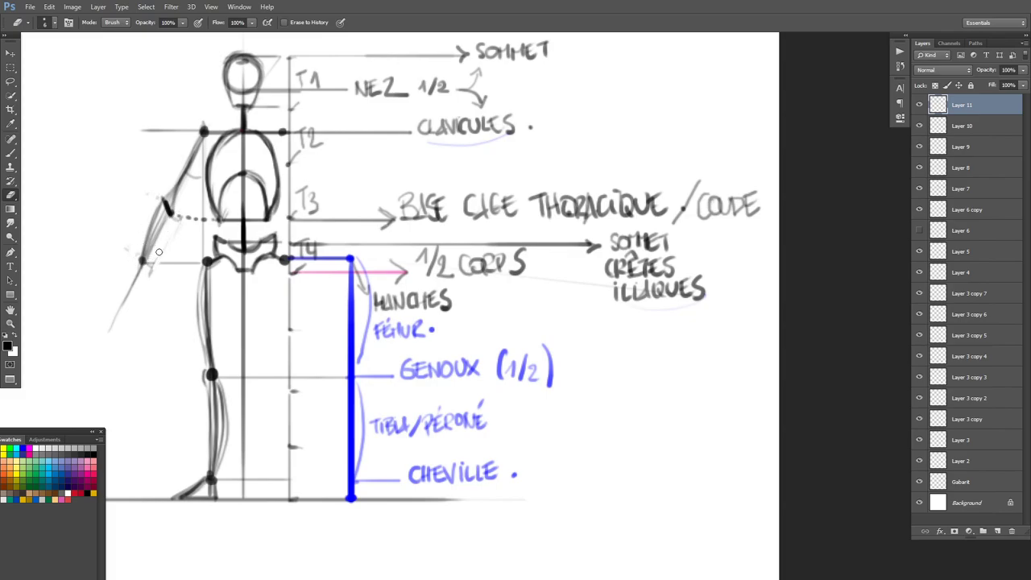
key(b)
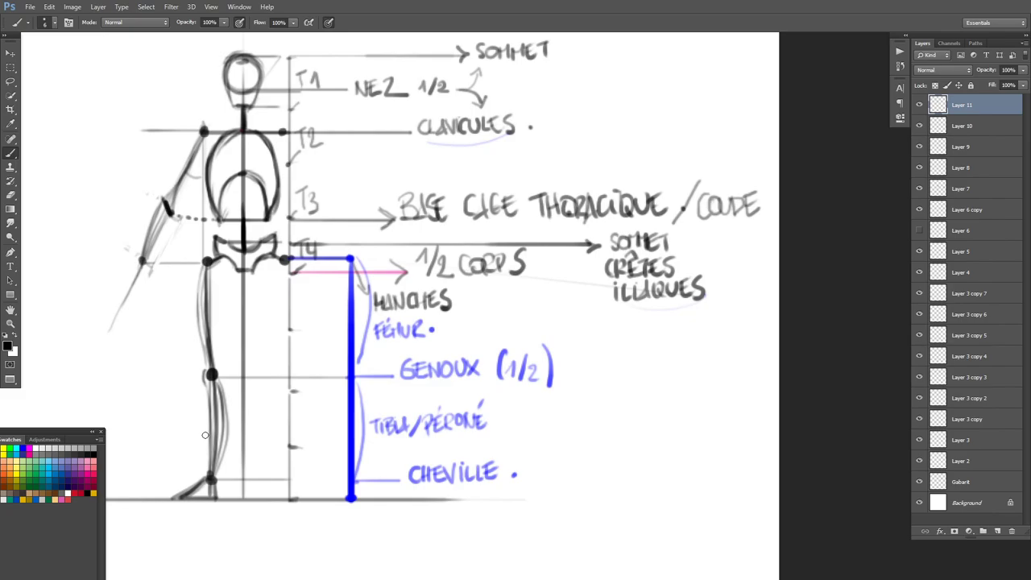
- On a new layer, draw a pink vertical segment from mid-forehead to chin and move it down to the wrist
click(86, 475)
click(997, 532)
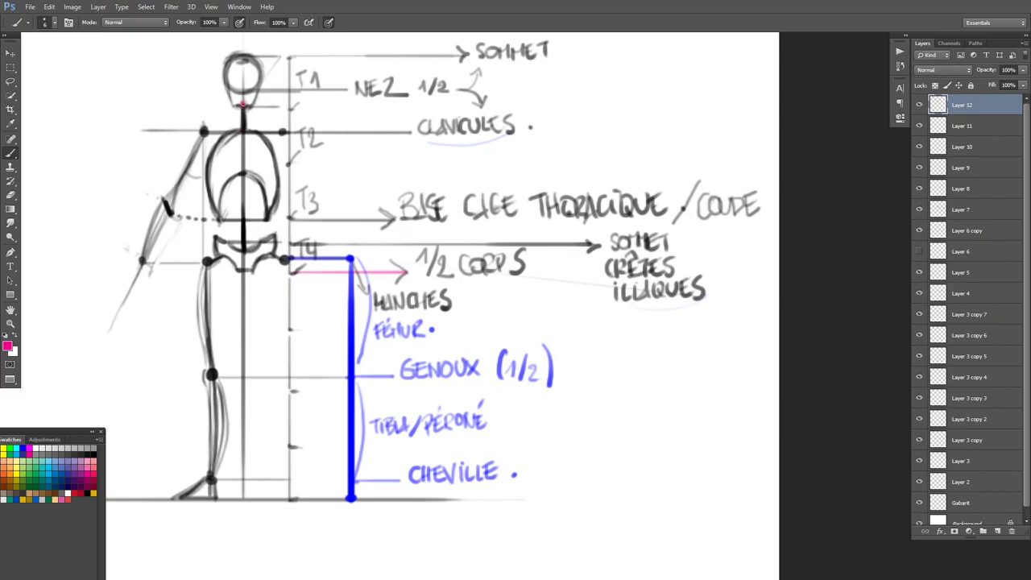
drag(243, 72, 243, 100)
mouse_move(245, 92)
mouse_down()
mouse_move(175, 254)
mouse_move(144, 283)
mouse_up()
- Rotate the pink hand segment so it starts at the wrist and follows the arm direction line
key(ctrl+t)
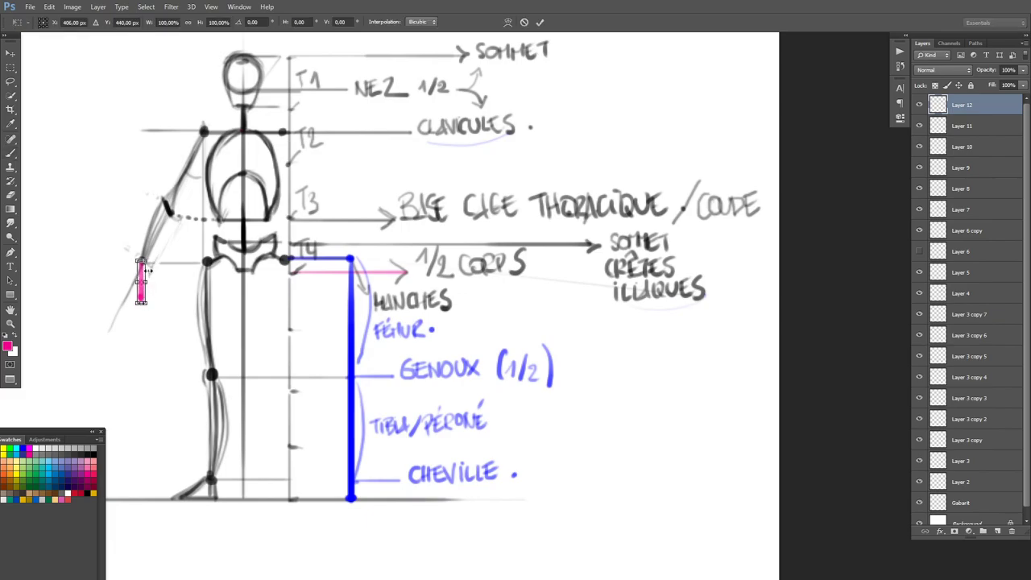
key(shift+Up)
key(shift+Up)
drag(161, 270, 162, 285)
key(Return)
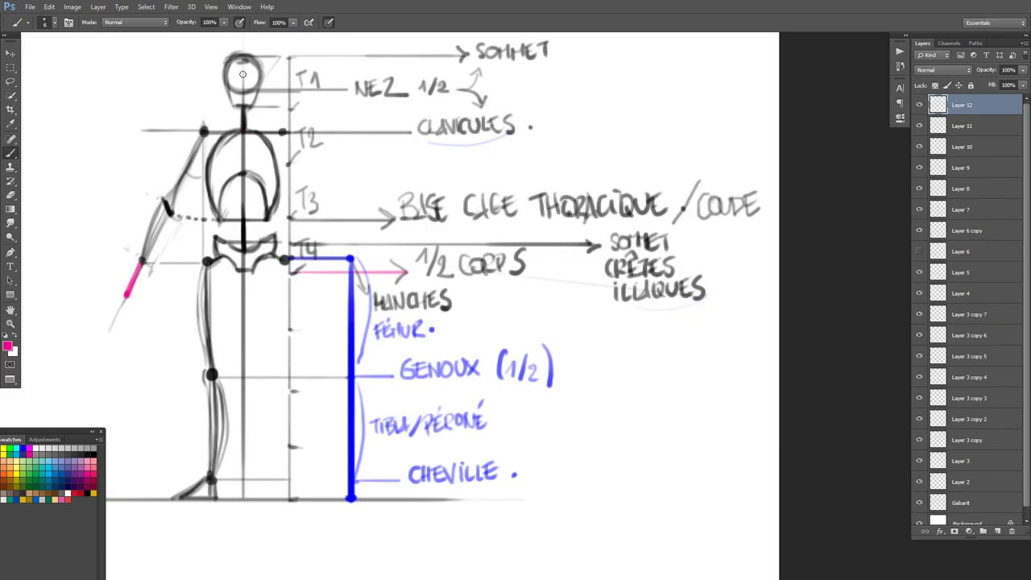
- Draw a pink forehead-to-chin measurement bracket beside the head and label it TAILLE MAIN in black
drag(230, 72, 183, 72)
mouse_move(240, 105)
mouse_down()
mouse_move(187, 105)
mouse_move(185, 75)
mouse_up()
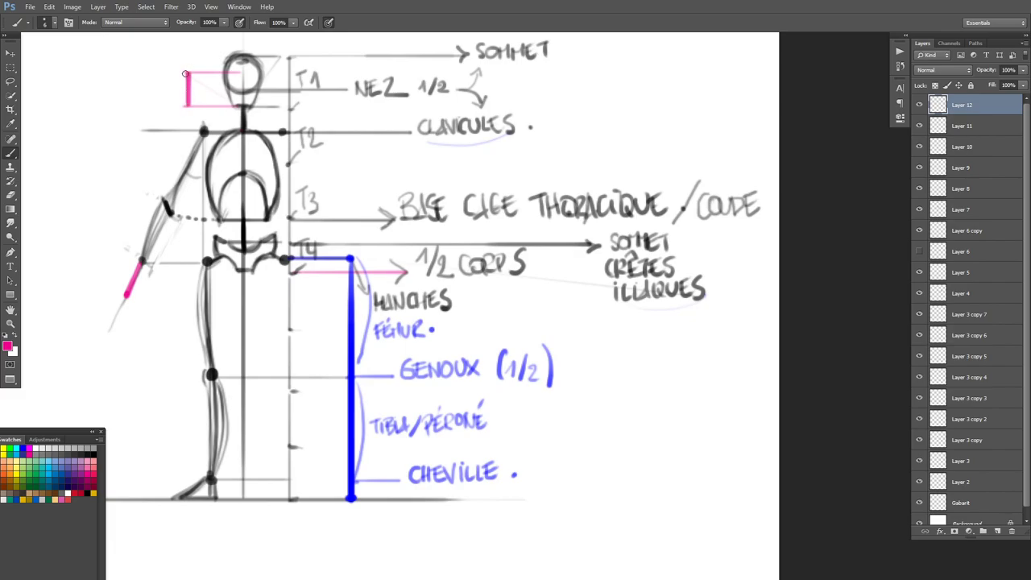
key(d)
mouse_move(123, 71)
mouse_down()
mouse_move(127, 91)
mouse_move(137, 80)
mouse_move(167, 86)
mouse_move(166, 78)
mouse_move(126, 103)
mouse_move(141, 105)
mouse_move(145, 92)
mouse_move(150, 106)
mouse_up()
mouse_move(153, 92)
mouse_down()
mouse_move(153, 107)
mouse_move(164, 90)
mouse_up()
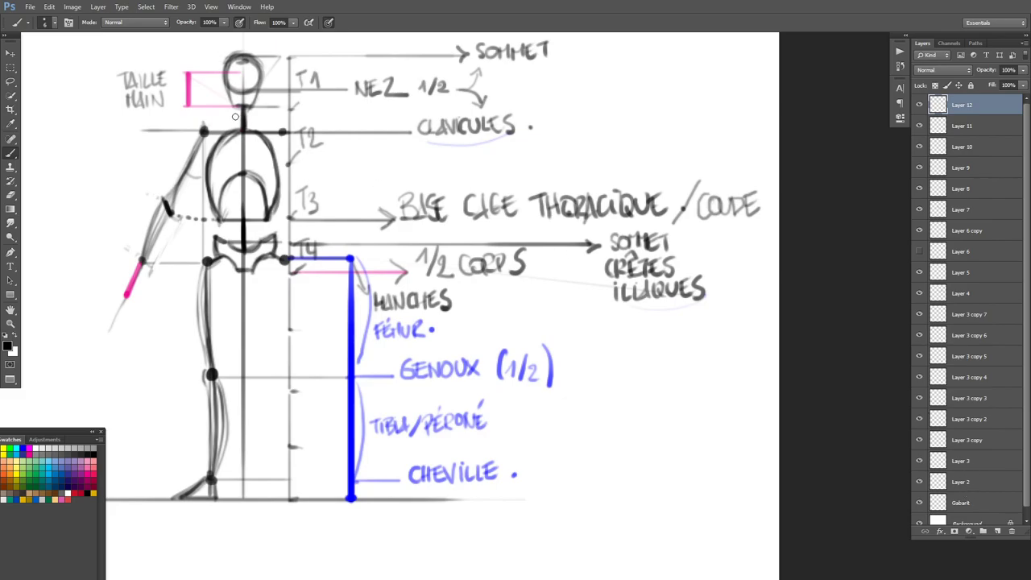
- Move the pink forehead-to-chin bracket to the right beyond the NEZ 1/2 annotation and stretch it horizontally
click(920, 106)
click(921, 105)
key(l)
mouse_move(155, 44)
mouse_down()
mouse_move(111, 55)
mouse_move(145, 130)
mouse_move(234, 127)
mouse_move(270, 76)
mouse_move(256, 63)
mouse_up()
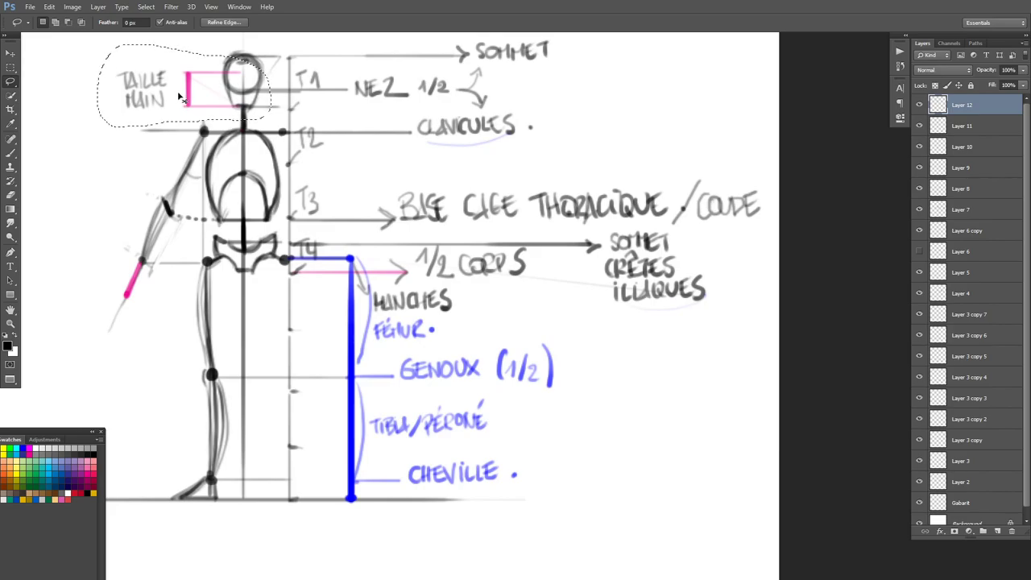
click(207, 49)
mouse_move(207, 50)
mouse_down()
mouse_move(175, 102)
mouse_move(232, 123)
mouse_move(260, 88)
mouse_up()
key(ctrl+t)
drag(176, 84, 660, 105)
key(Return)
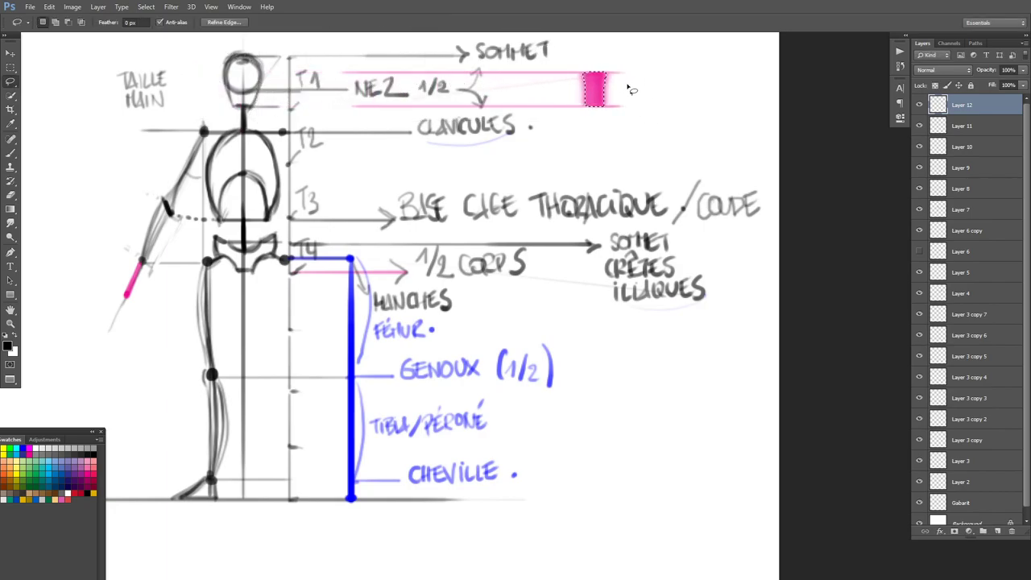
- Trim the excess pink from the far right end of the stretched bracket
key(e)
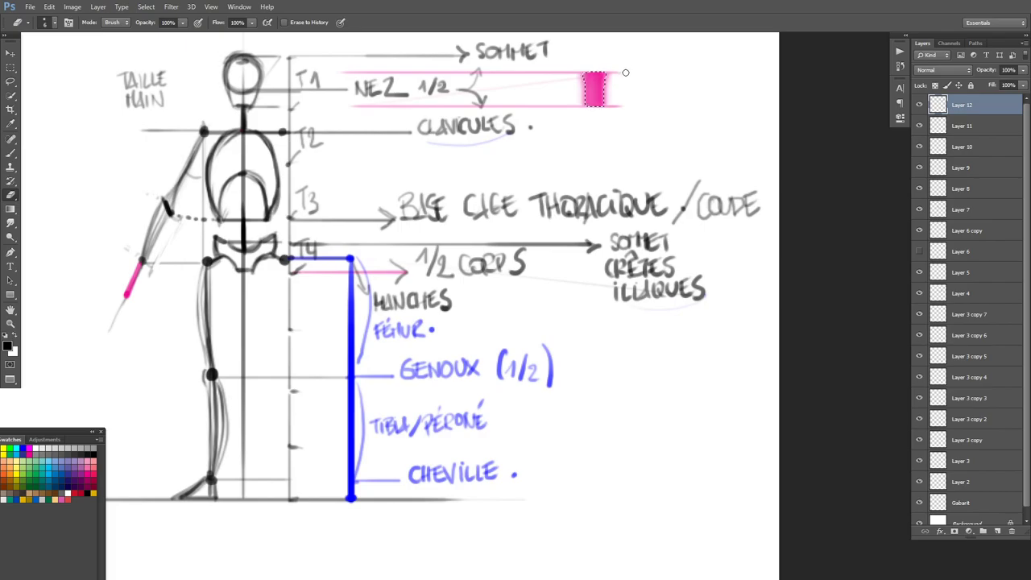
key(l)
mouse_move(633, 63)
mouse_down()
mouse_move(592, 69)
mouse_move(592, 119)
mouse_move(632, 121)
mouse_move(600, 106)
mouse_up()
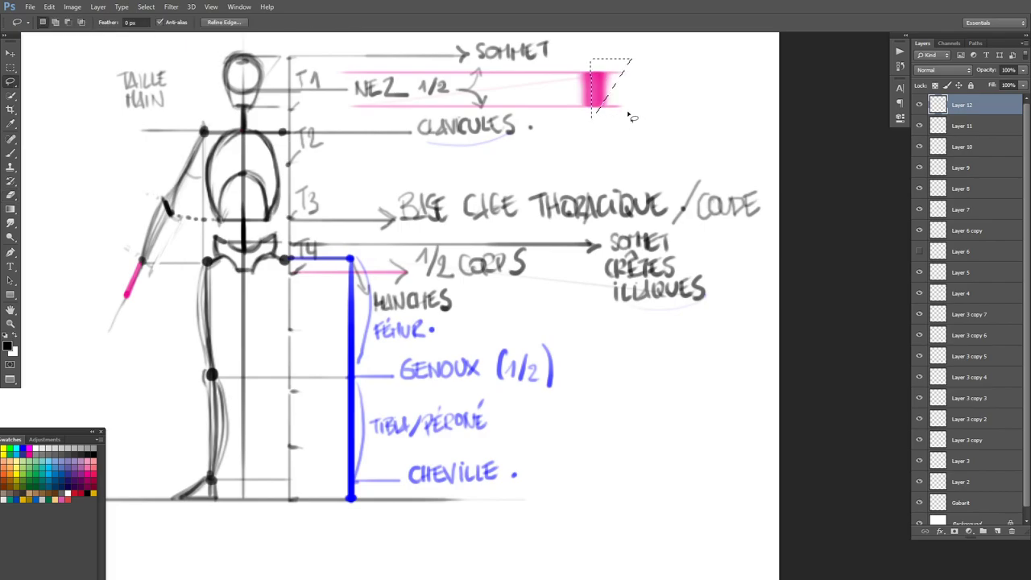
key(Delete)
key(e)
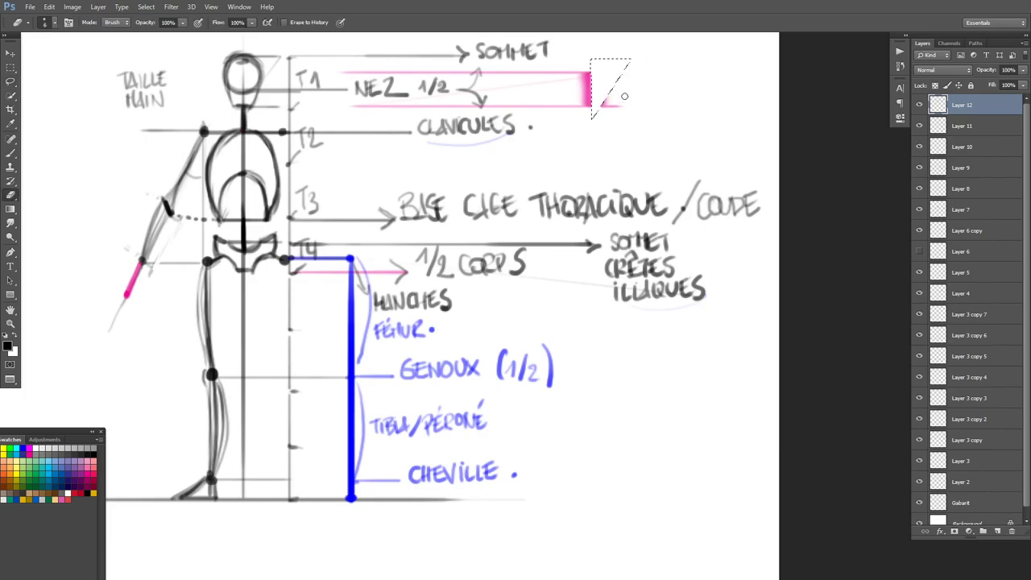
key(ctrl+d)
drag(621, 99, 601, 97)
- Move the TAILLE MAIN label beside the right end of the pink bracket
key(l)
mouse_move(167, 57)
mouse_down()
mouse_move(137, 52)
mouse_move(107, 106)
mouse_move(142, 124)
mouse_move(188, 90)
mouse_move(152, 94)
mouse_move(374, 106)
mouse_move(635, 98)
mouse_up()
key(ctrl+d)
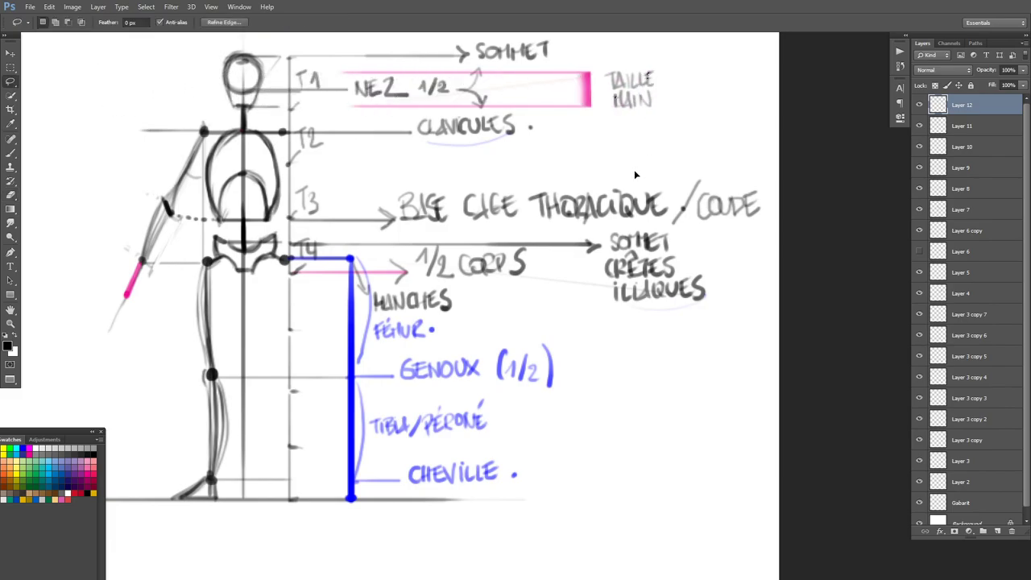
- Sample the bracket's pink and extend its upper and lower lines back to the figure's forehead and chin
key(b)
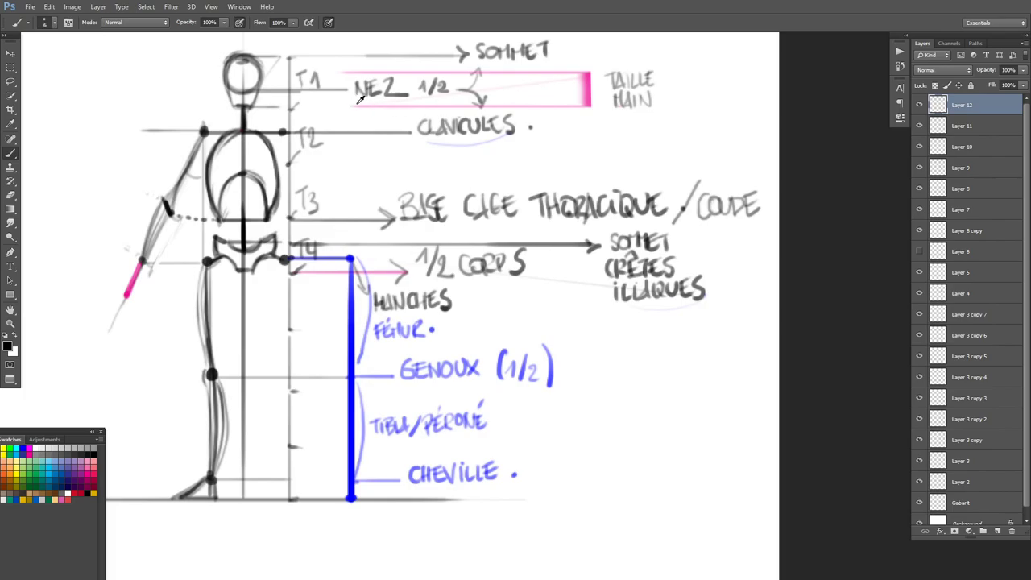
alt+click(589, 85)
alt+click(355, 105)
alt+click(589, 85)
drag(355, 106, 295, 106)
drag(344, 72, 244, 76)
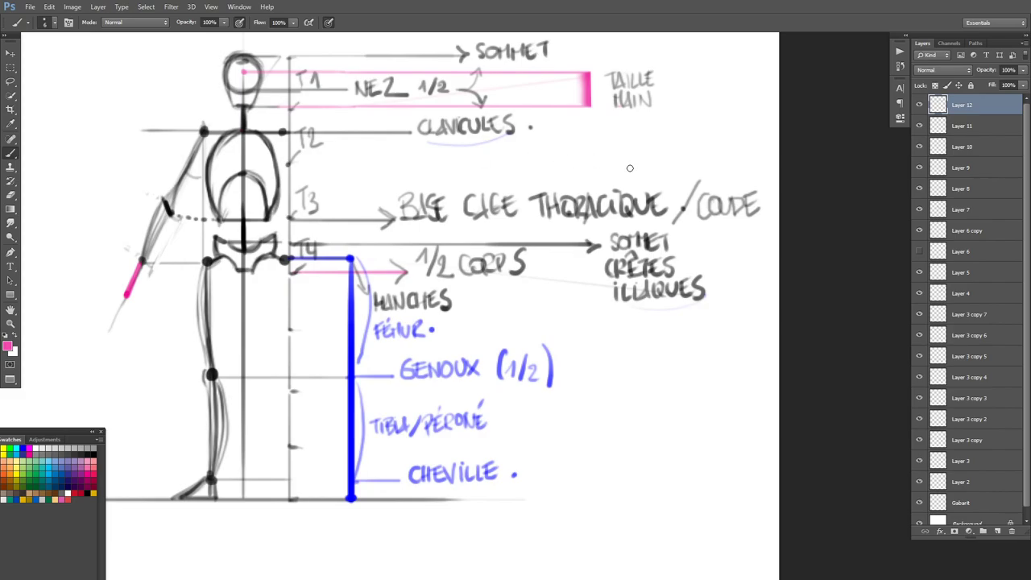
- Redraw the bracket's upper line and closing vertical in pink, and erase the old thick end block
shift+click(577, 73)
mouse_move(578, 74)
mouse_down()
mouse_move(580, 111)
mouse_move(589, 65)
mouse_move(585, 84)
mouse_up()
key(e)
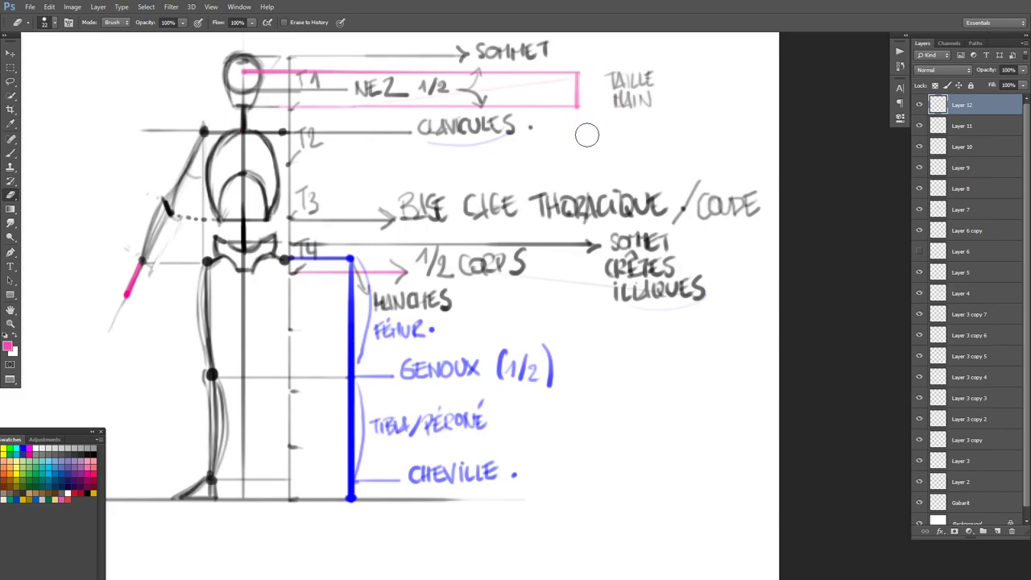
key(b)
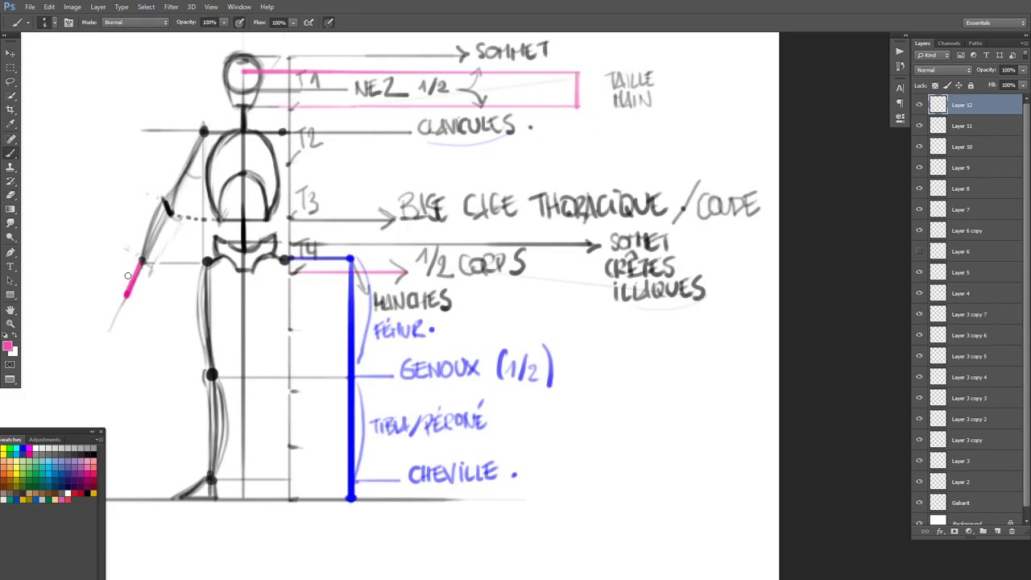
- On a new layer, sketch a black hand outline with a thumb around the pink hand segment
click(997, 533)
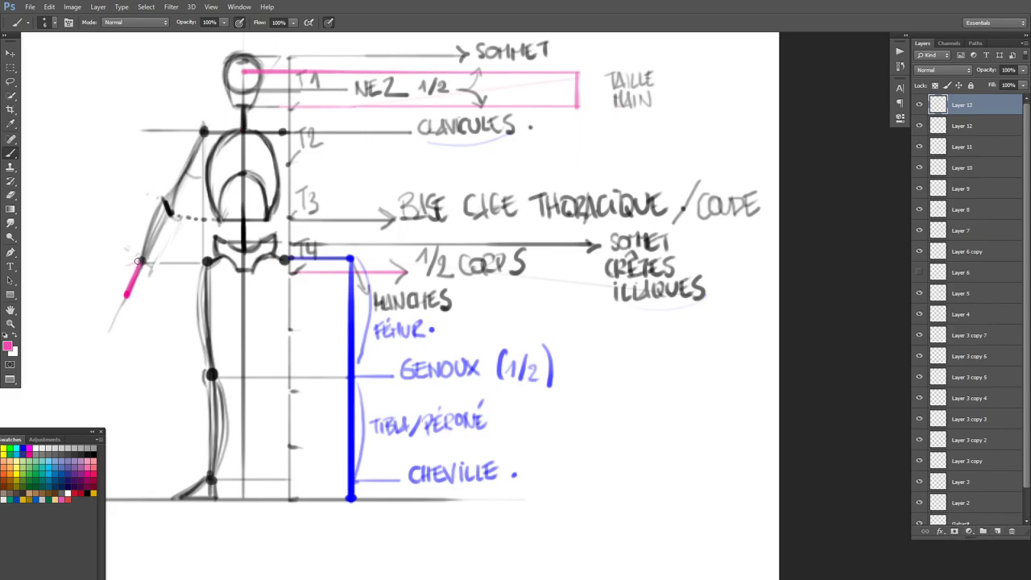
key(d)
mouse_move(135, 263)
mouse_down()
mouse_move(142, 277)
mouse_move(123, 282)
mouse_move(123, 303)
mouse_move(133, 294)
mouse_move(117, 271)
mouse_move(136, 261)
mouse_move(138, 284)
mouse_up()
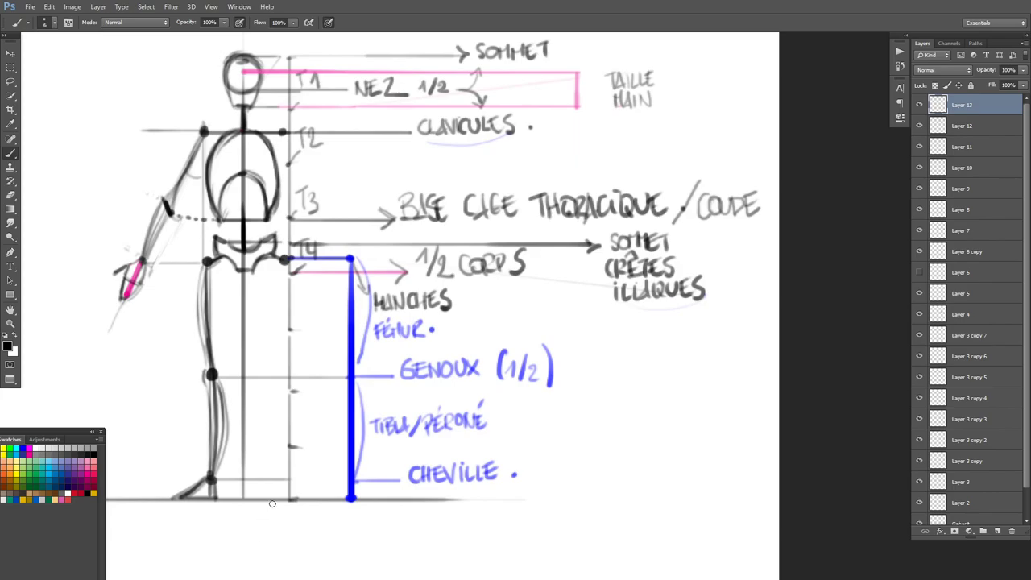
- On a new layer, draw green horizontals at the head top and mid-body, plus a full-height vertical to the ground
mouse_move(407, 345)
mouse_down()
mouse_move(474, 336)
mouse_move(521, 354)
mouse_up()
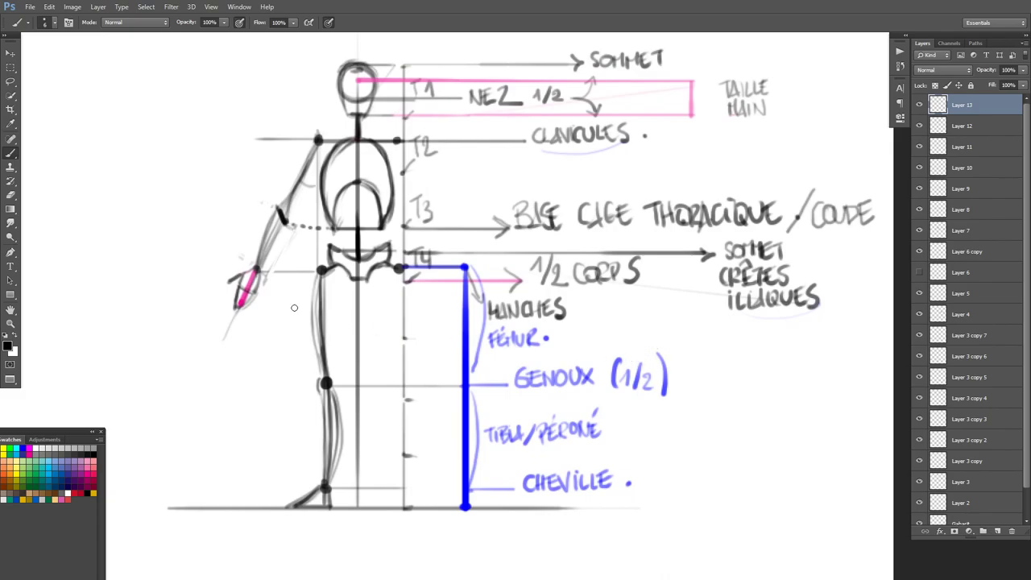
click(11, 67)
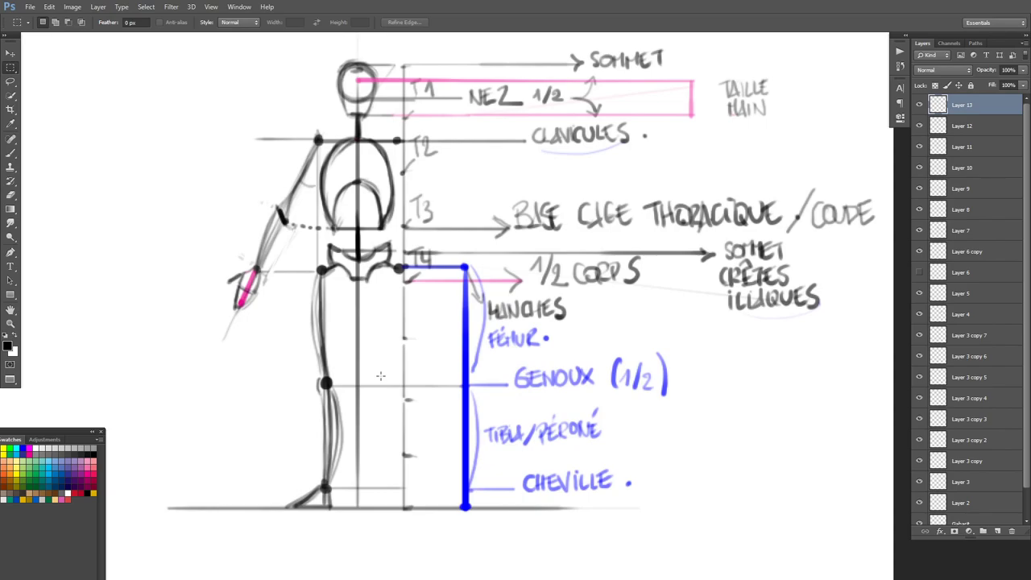
click(998, 533)
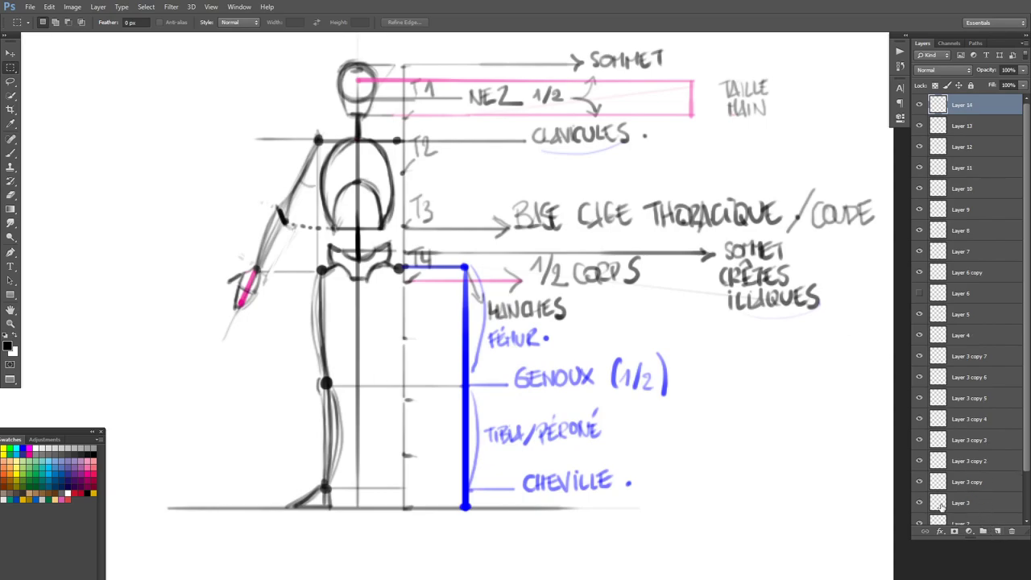
click(93, 473)
scroll(191, 73, up, 2)
key(b)
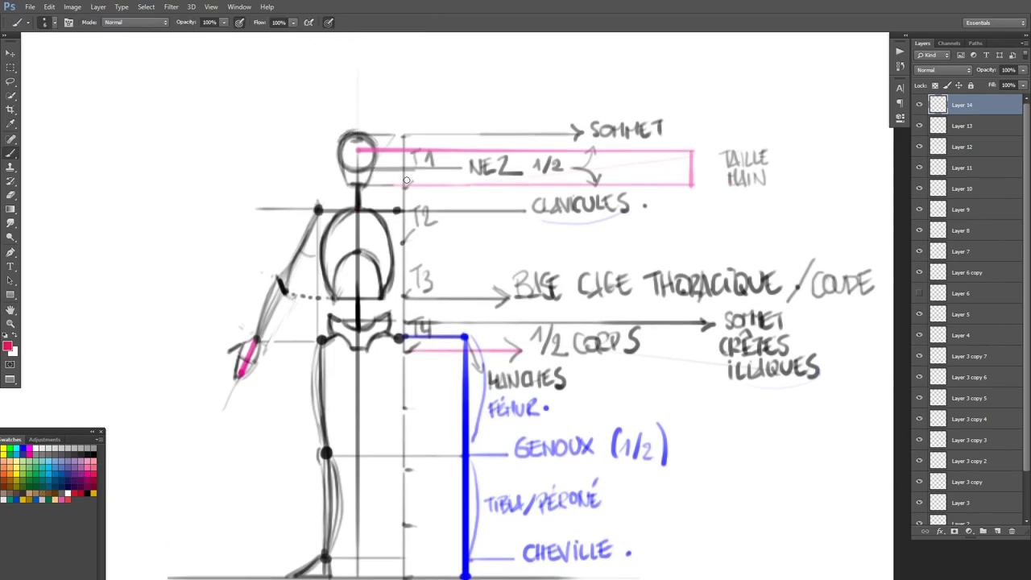
scroll(202, 242, down, 3)
click(37, 474)
scroll(385, 114, up, 2)
drag(395, 95, 169, 92)
drag(394, 309, 90, 309)
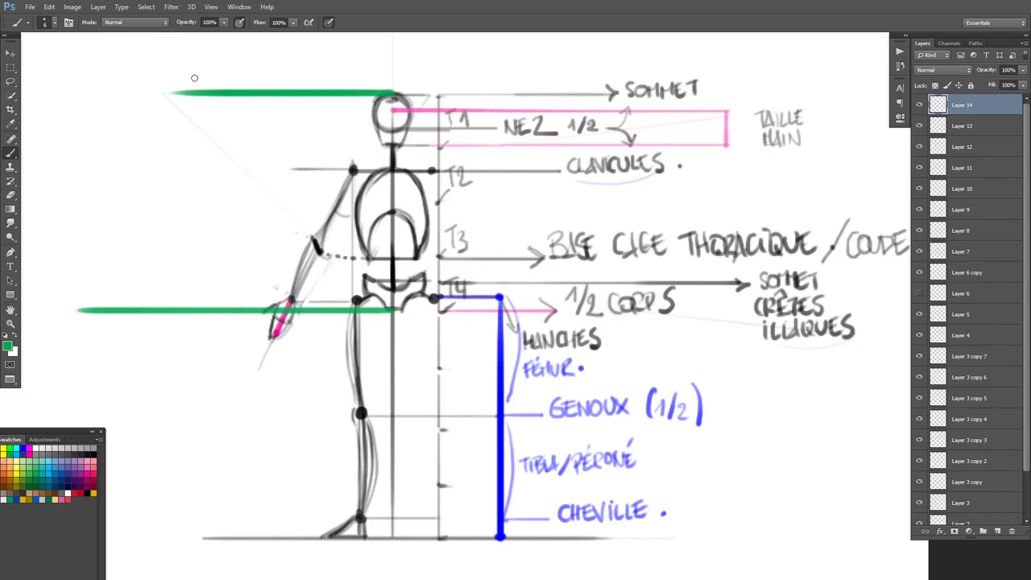
drag(200, 94, 198, 538)
click(199, 537)
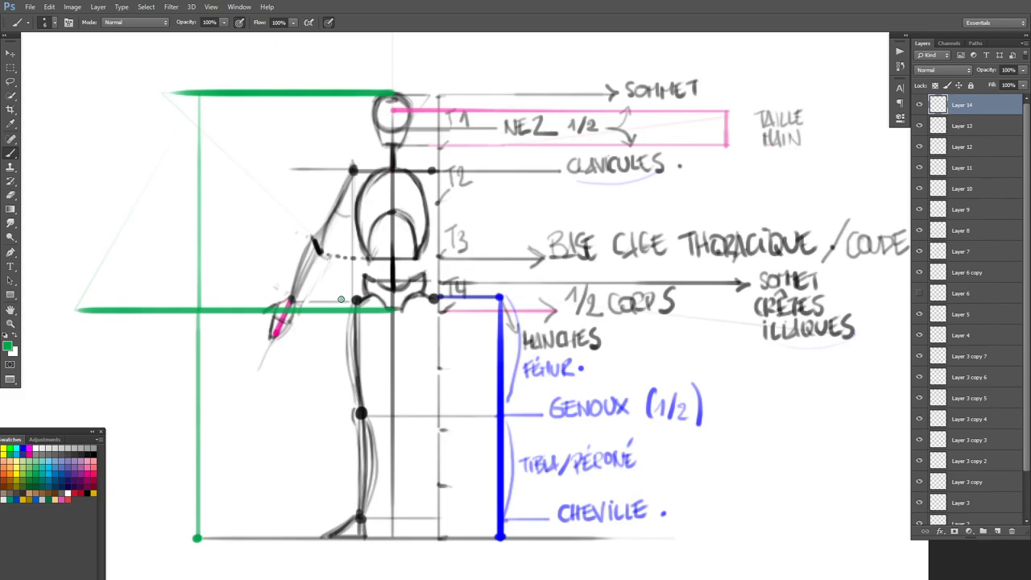
- Mark the leg height, knee, hip-to-wrist and ribcage-to-elbow alignments in green, and delete the green guide layer
drag(340, 299, 339, 541)
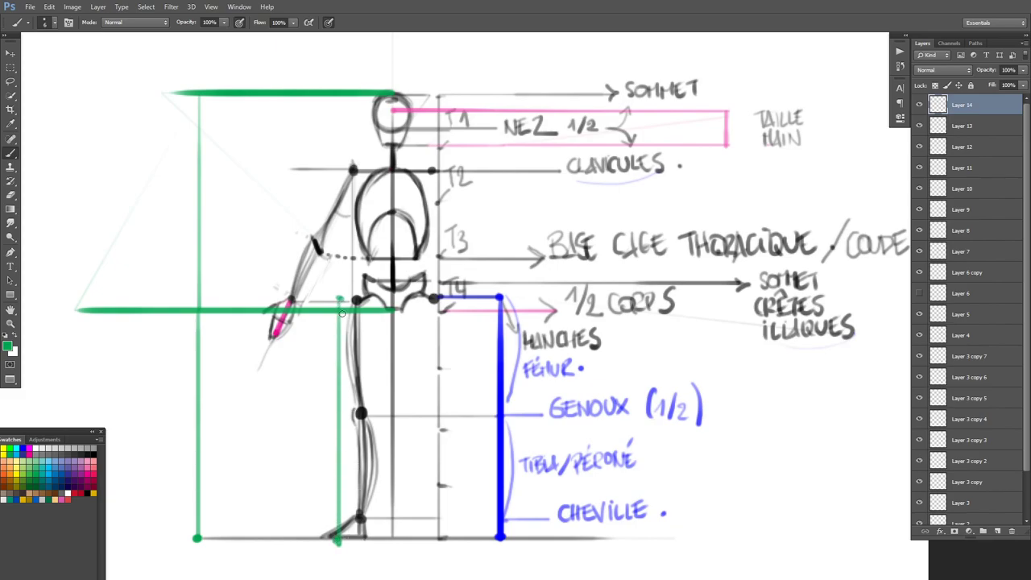
mouse_move(345, 413)
mouse_down()
mouse_move(329, 414)
mouse_move(344, 414)
mouse_up()
drag(351, 301, 298, 302)
click(298, 301)
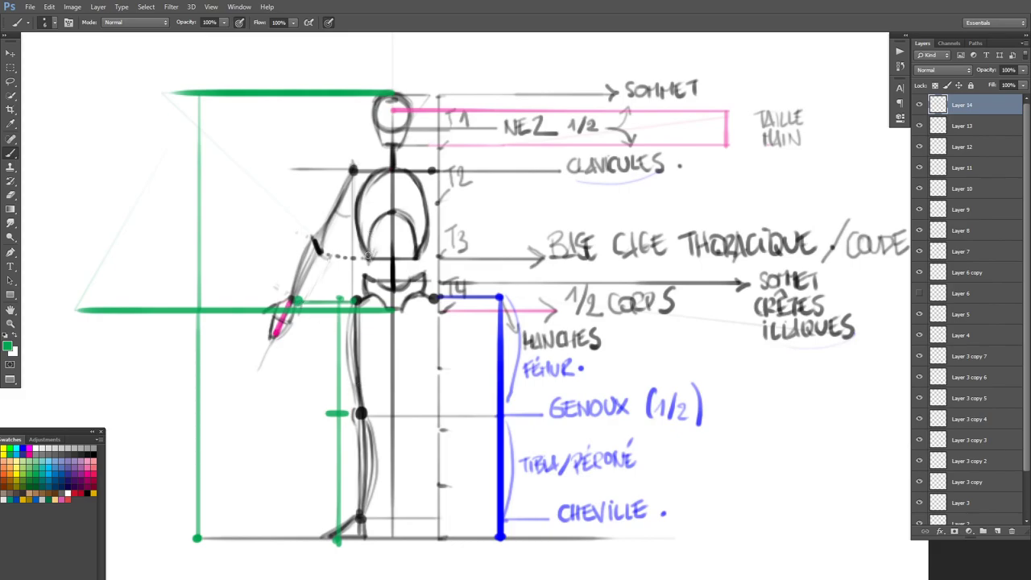
drag(367, 257, 319, 251)
drag(962, 106, 1012, 531)
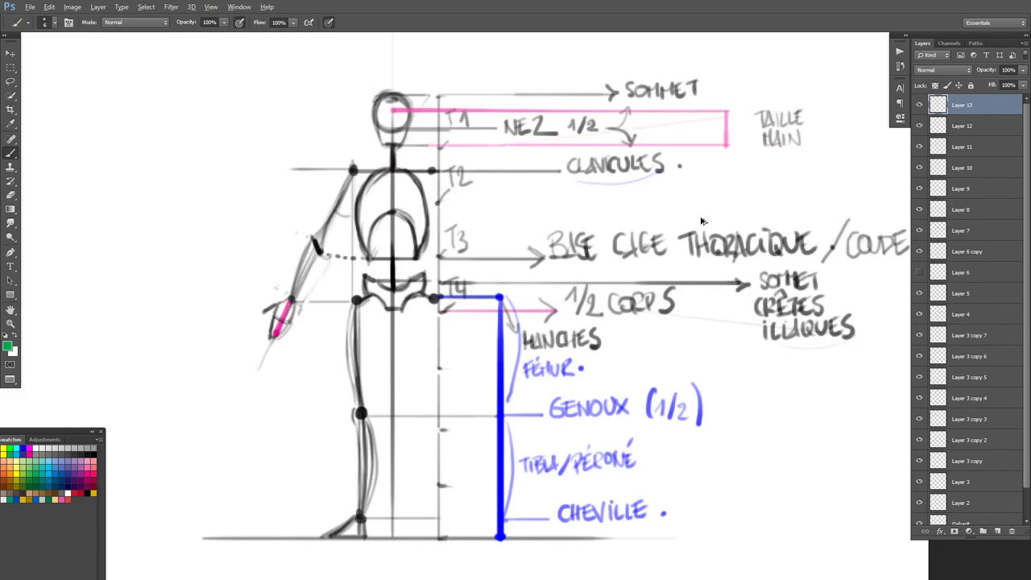
- Select the figure's left half up to the central axis and copy all its visible content onto a new layer
key(ctrl+0)
drag(663, 152, 533, 176)
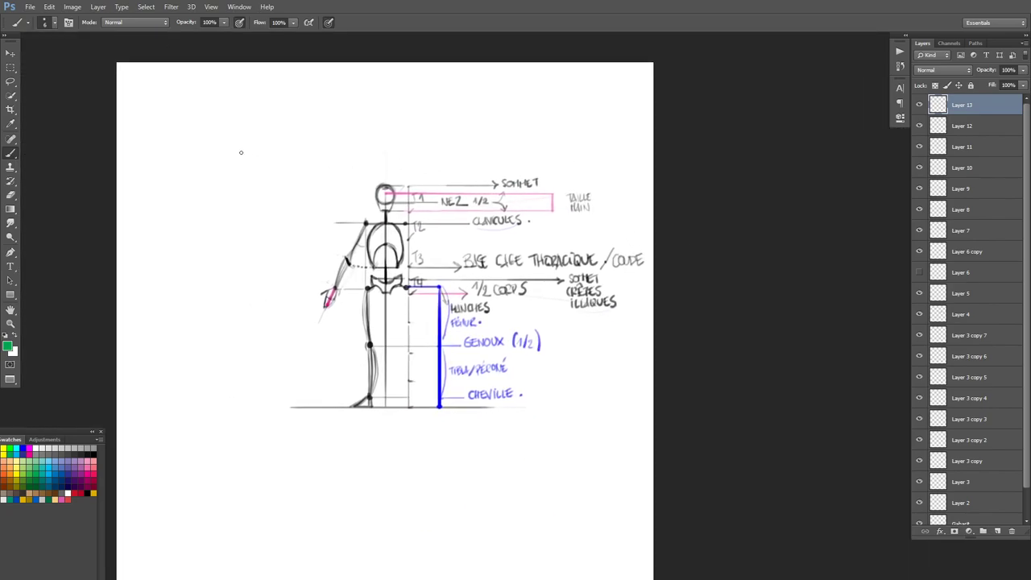
click(10, 67)
drag(262, 216, 386, 426)
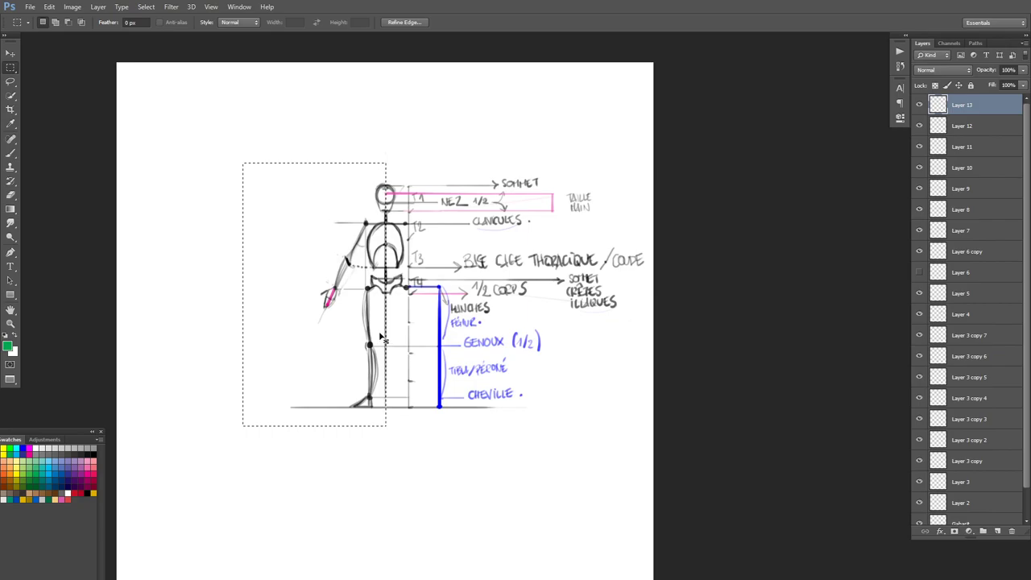
key(ctrl+j)
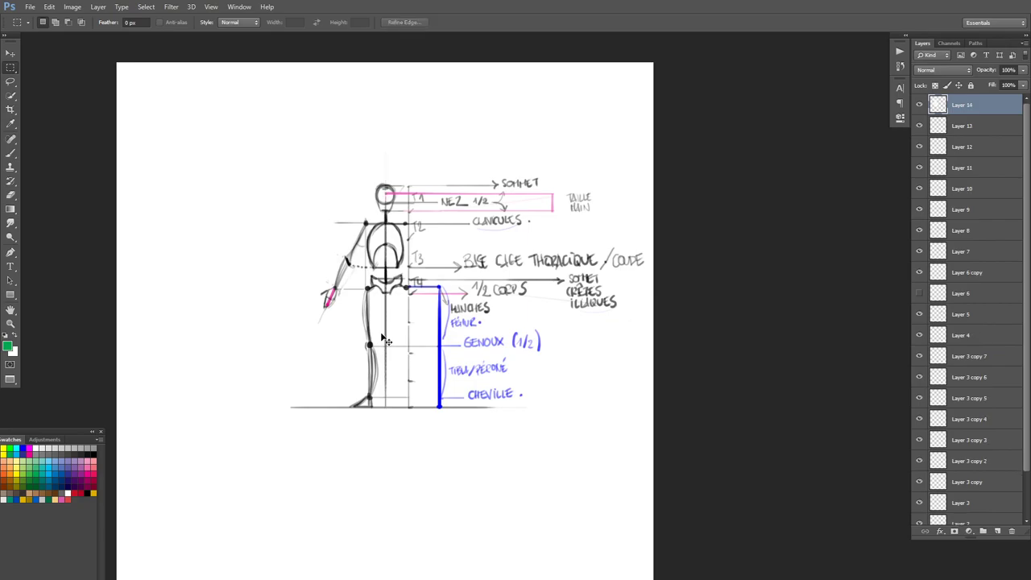
ctrl+click(937, 107)
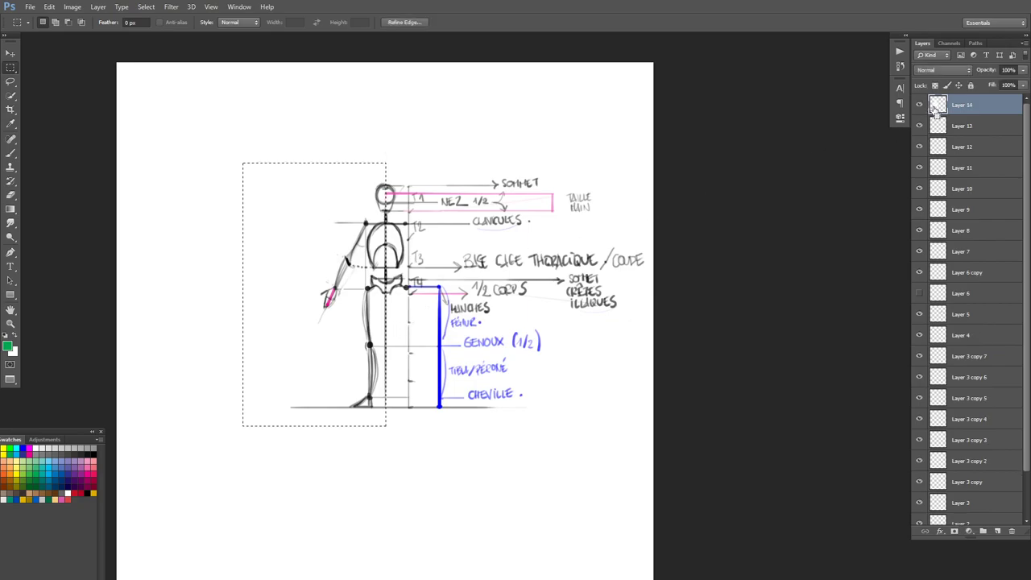
key(ctrl+d)
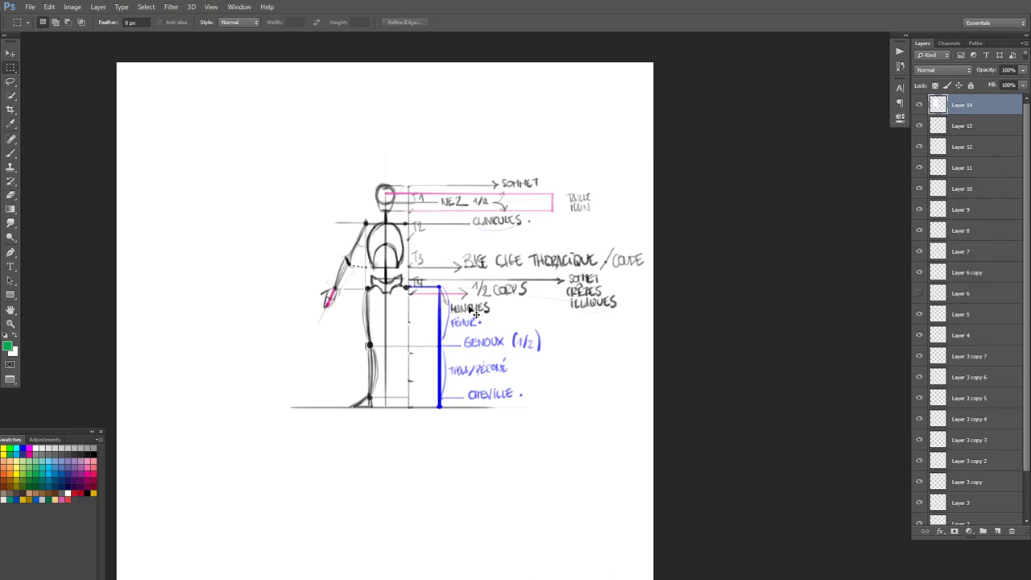
- Flip the copied half horizontally with a width of -100% and align it to the central axis
key(ctrl+t)
drag(243, 295, 513, 281)
click(167, 22)
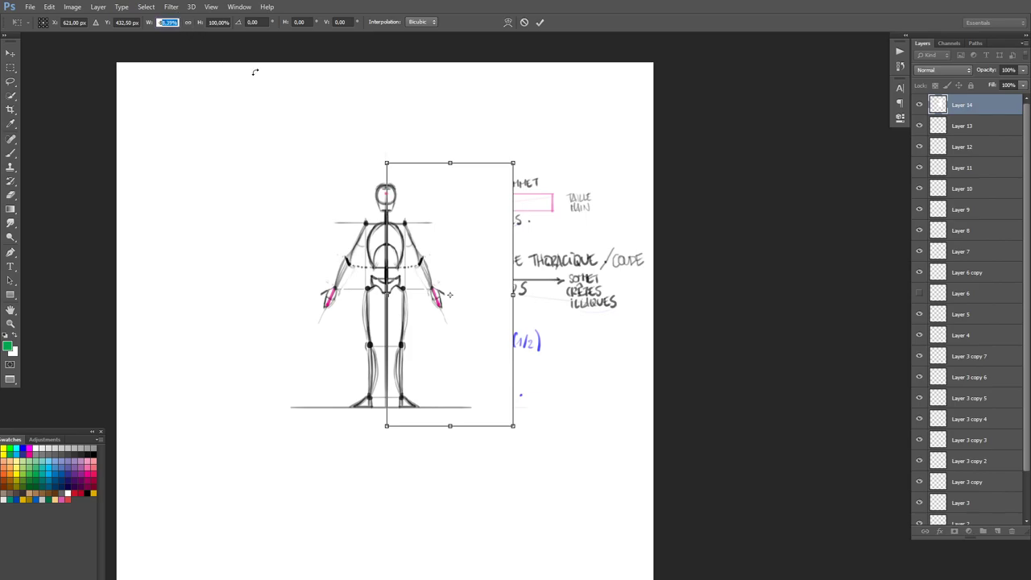
text(100)
key(Return)
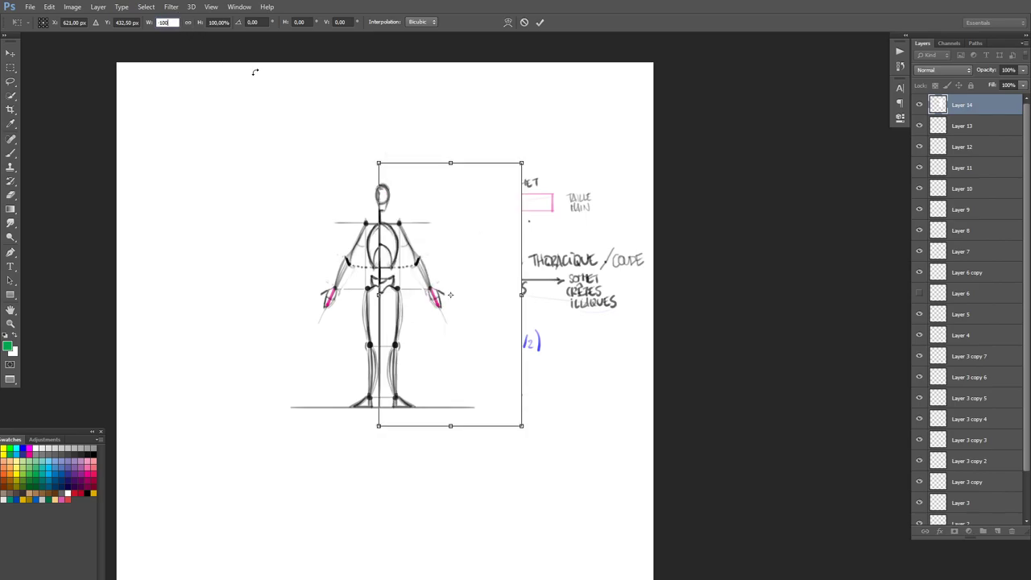
key(Return)
drag(453, 317, 458, 316)
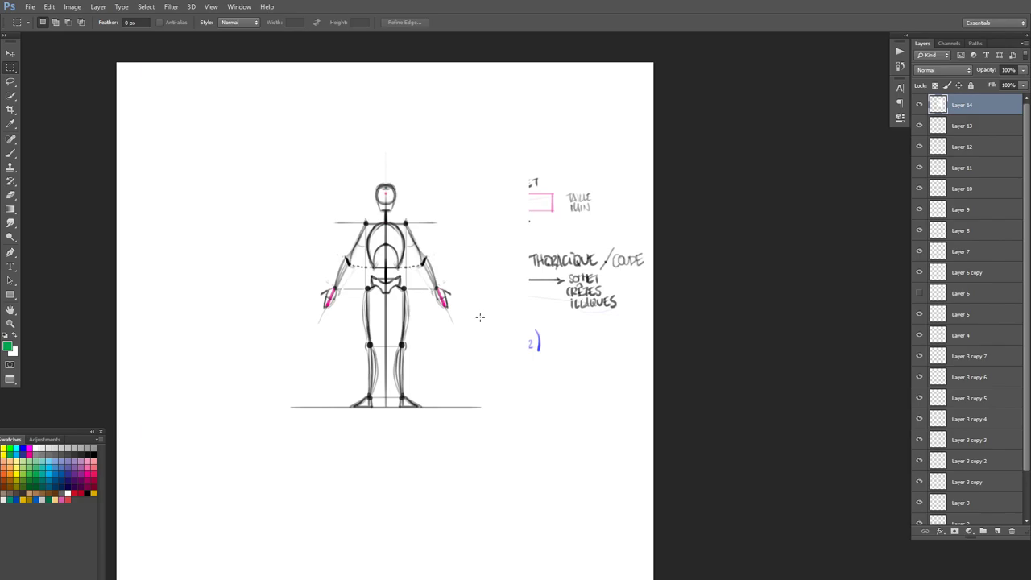
- Start saving the document and browse to the HEAJ - [2021-2022] folder
key(l)
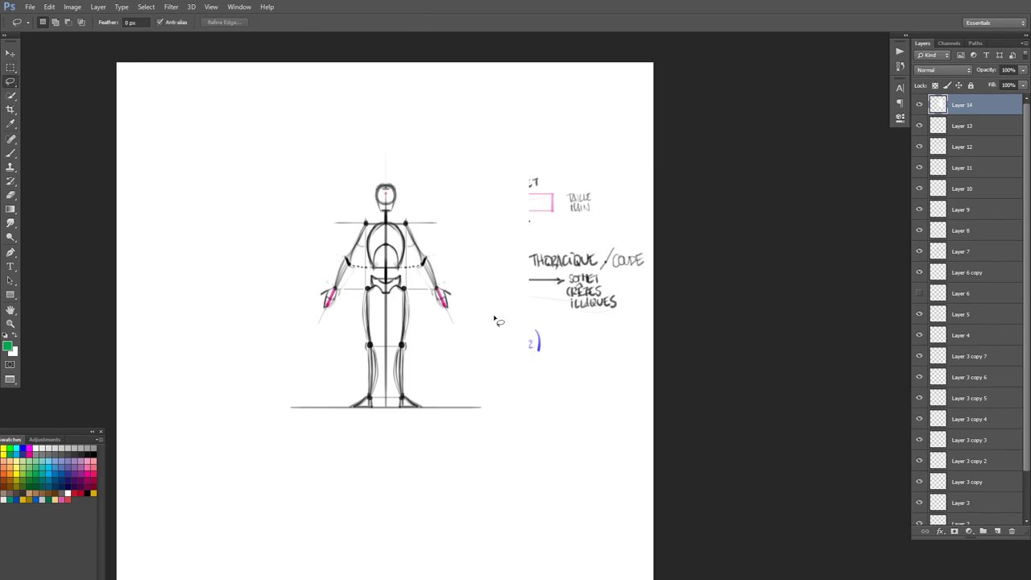
key(ctrl+s)
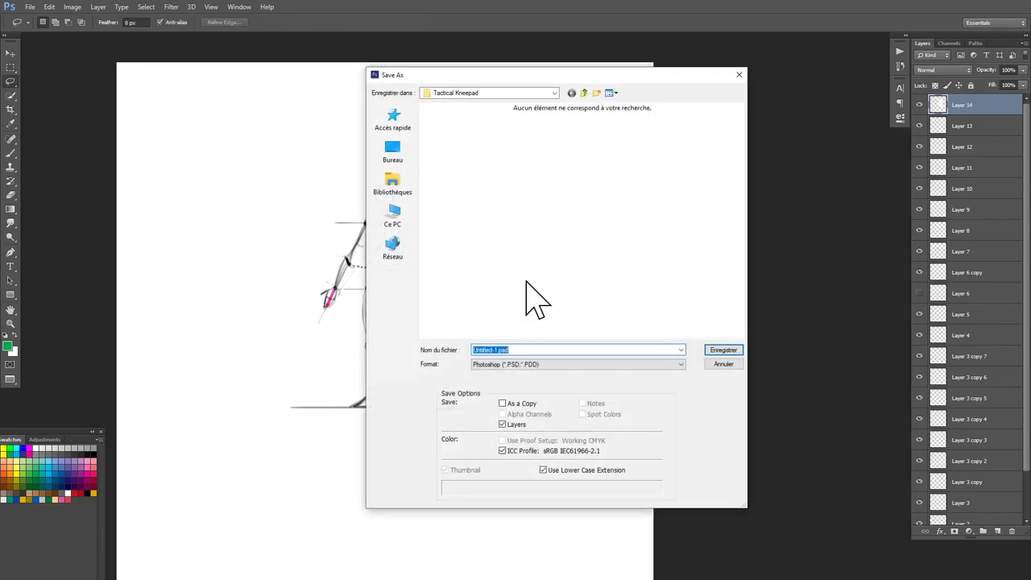
click(584, 93)
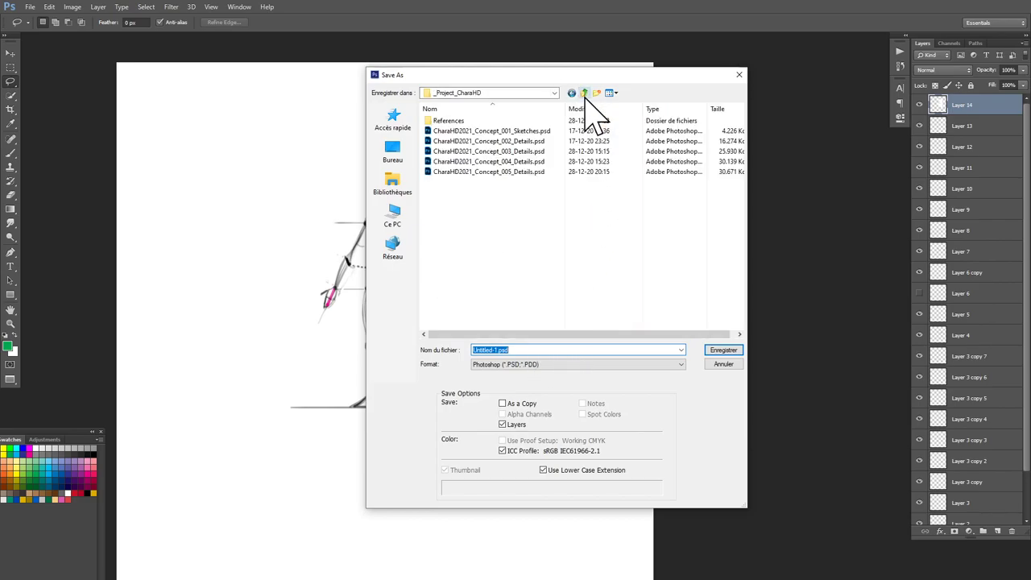
click(584, 94)
click(584, 94)
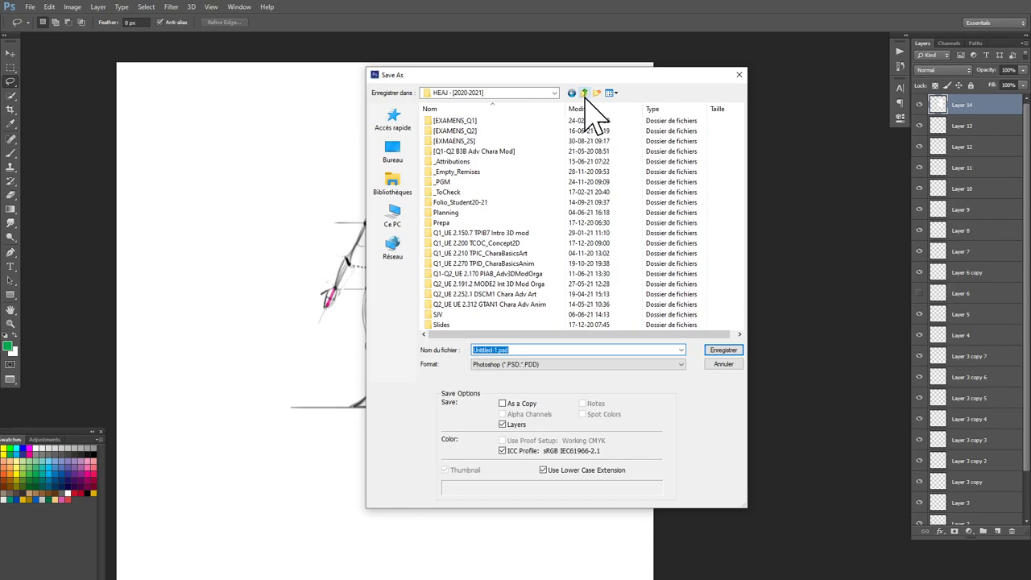
click(585, 94)
double_click(483, 322)
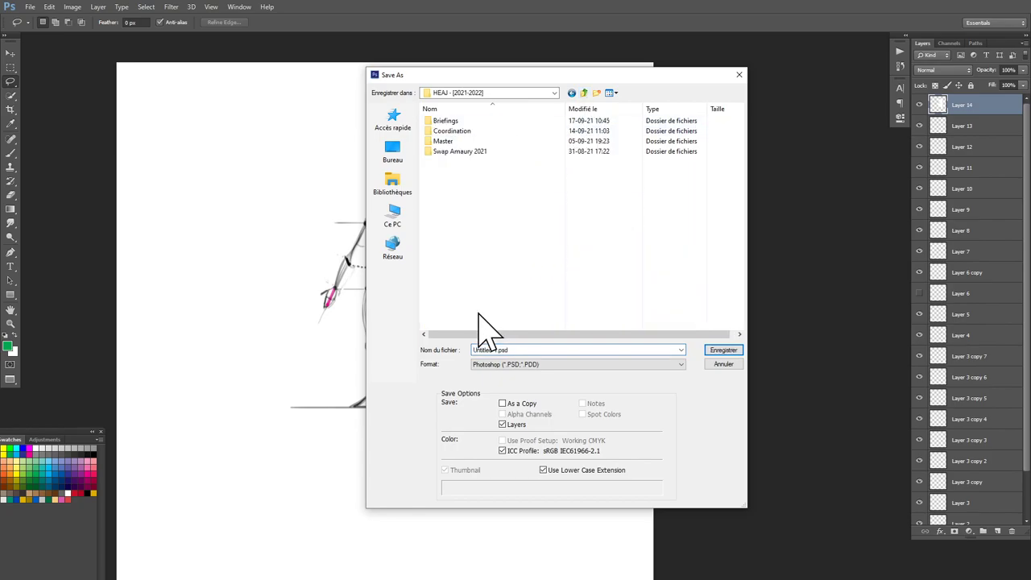
- Create a folder named Q1_Concept2D in HEAJ - [2021-2022] and open it
right_click(476, 193)
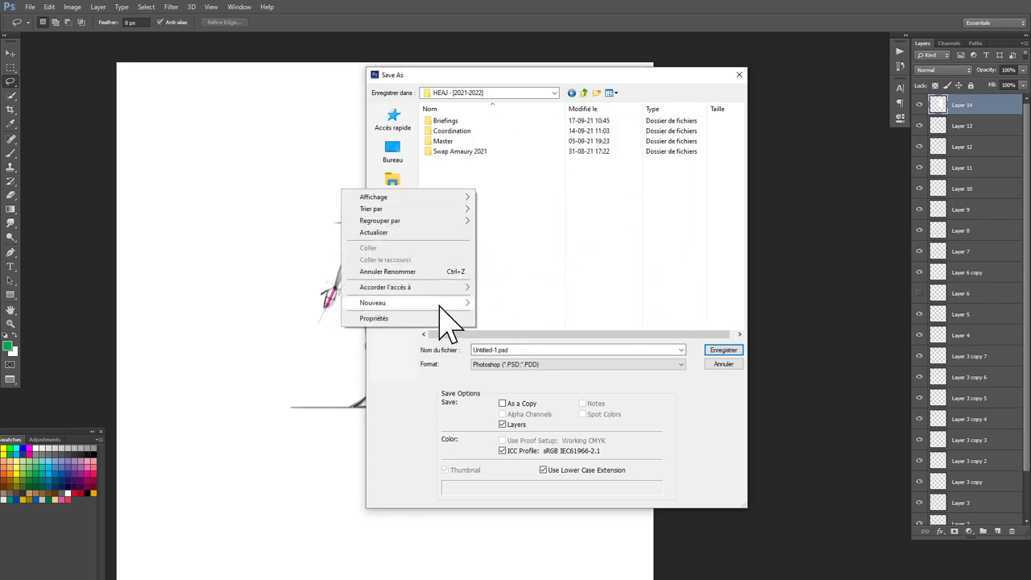
mouse_move(439, 303)
click(516, 303)
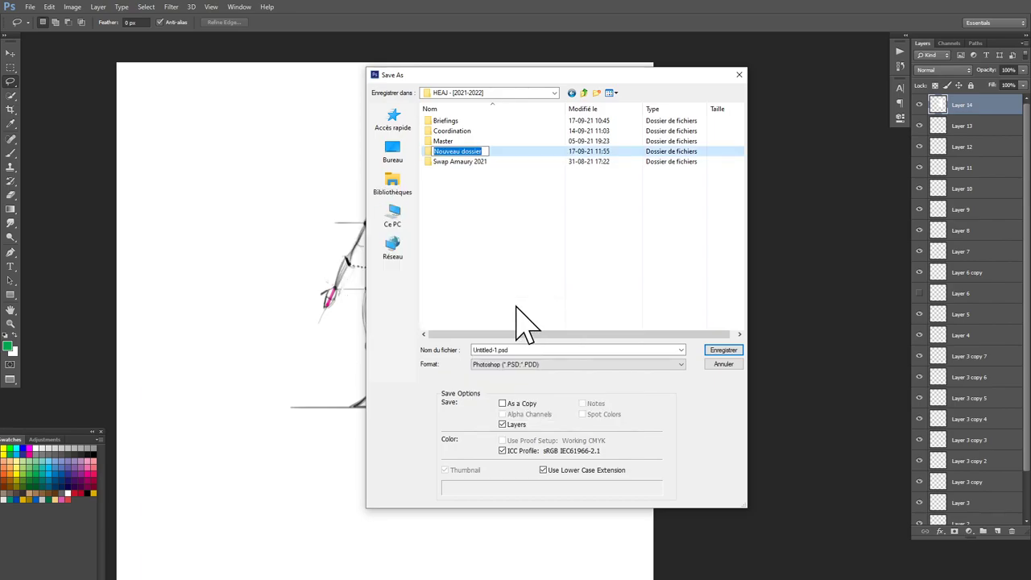
text(Q1_)
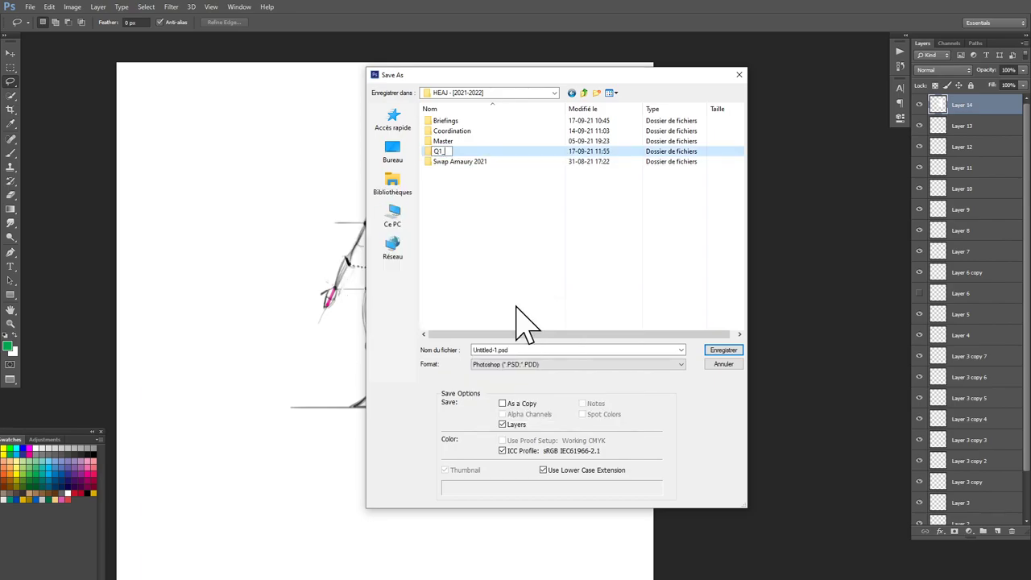
text(Concept2D)
key(Return)
key(Return)
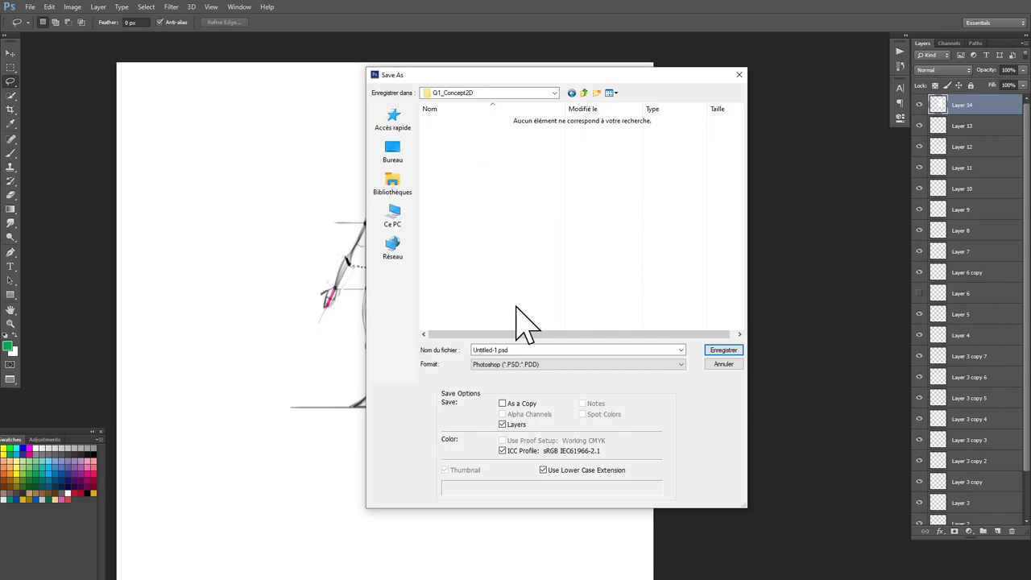
- Create a subfolder named Dead inside Q1_Concept2D
click(596, 93)
text(Dead)
key(Return)
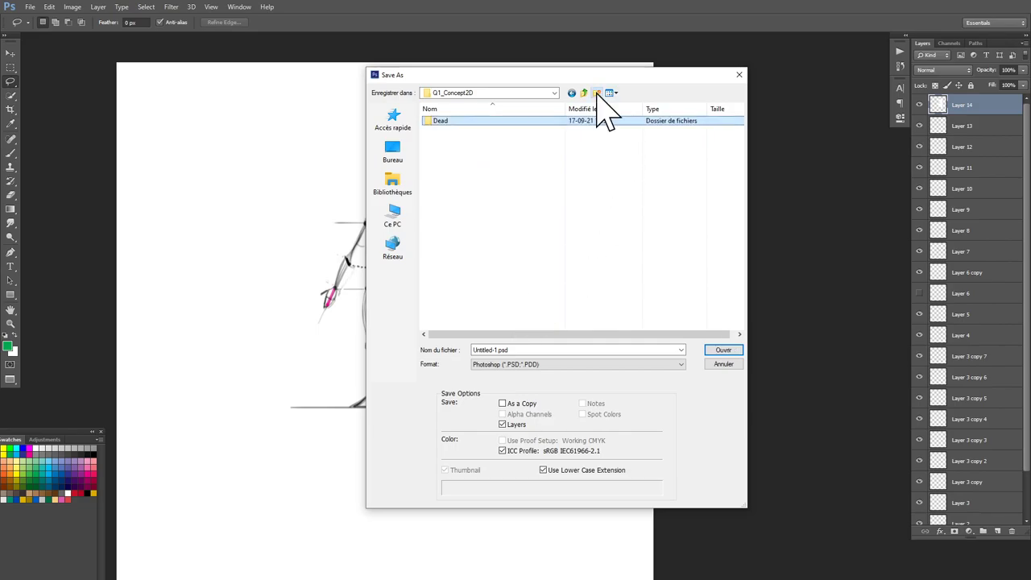
- Return to Q1_Concept2D, rename the Dead folder SKL_Hero and open it
key(BackSpace)
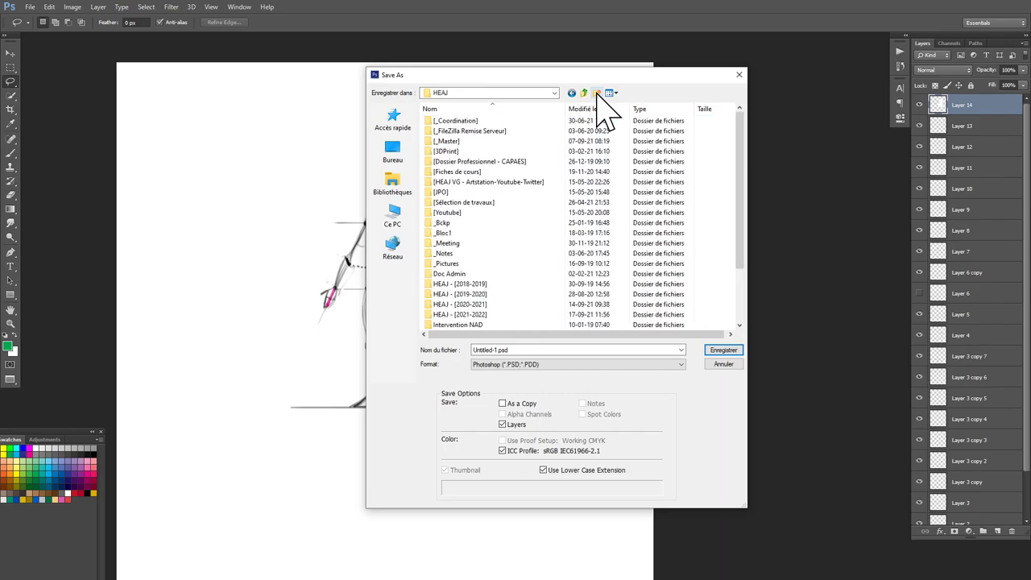
double_click(477, 314)
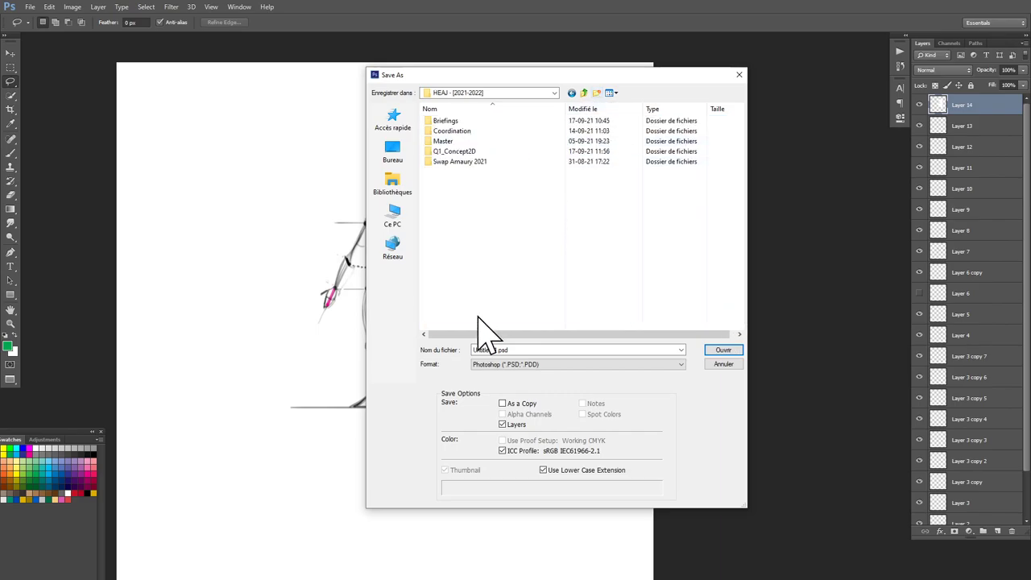
double_click(467, 152)
click(448, 123)
click(445, 121)
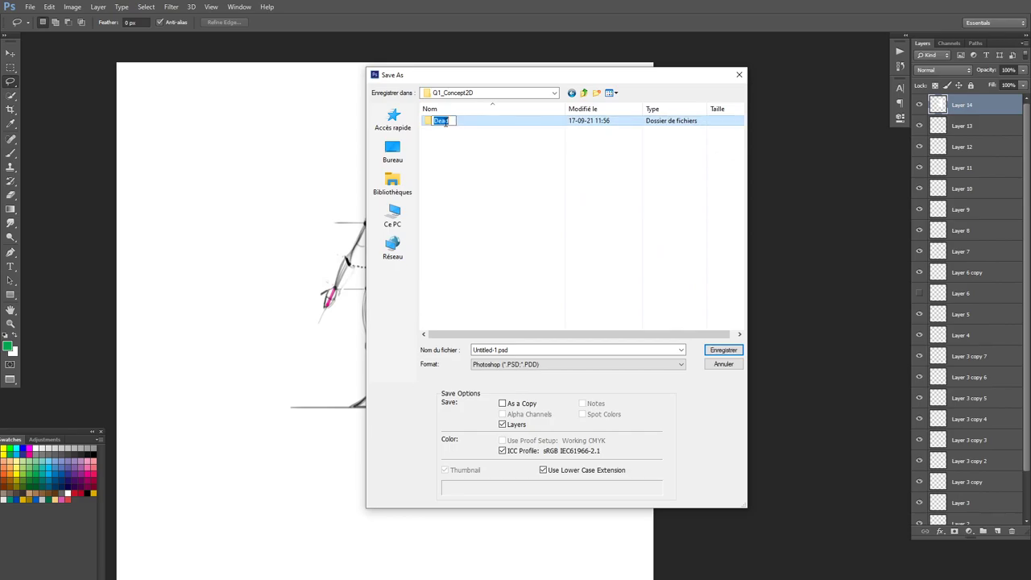
text(SKL_Hero)
key(Return)
key(Return)
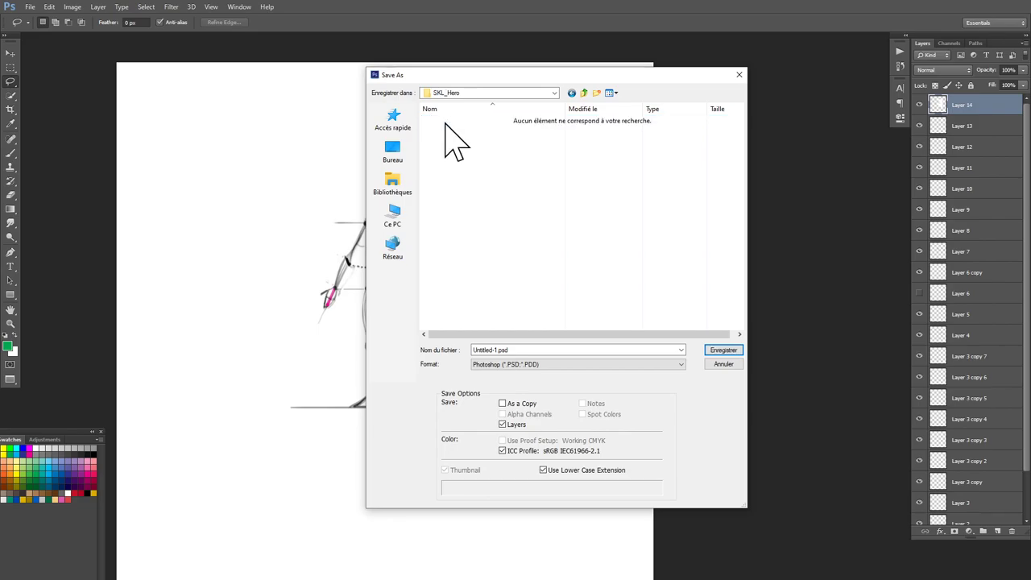
- Save the document in Photoshop format as 001_Sketching with maximized compatibility
double_click(529, 350)
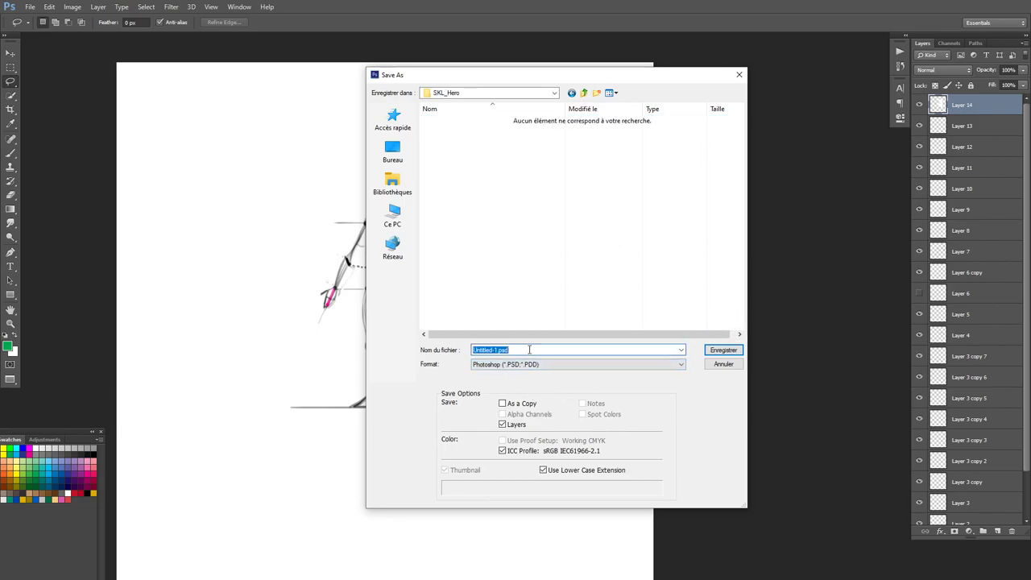
text(001)
text(_Sketching)
key(Return)
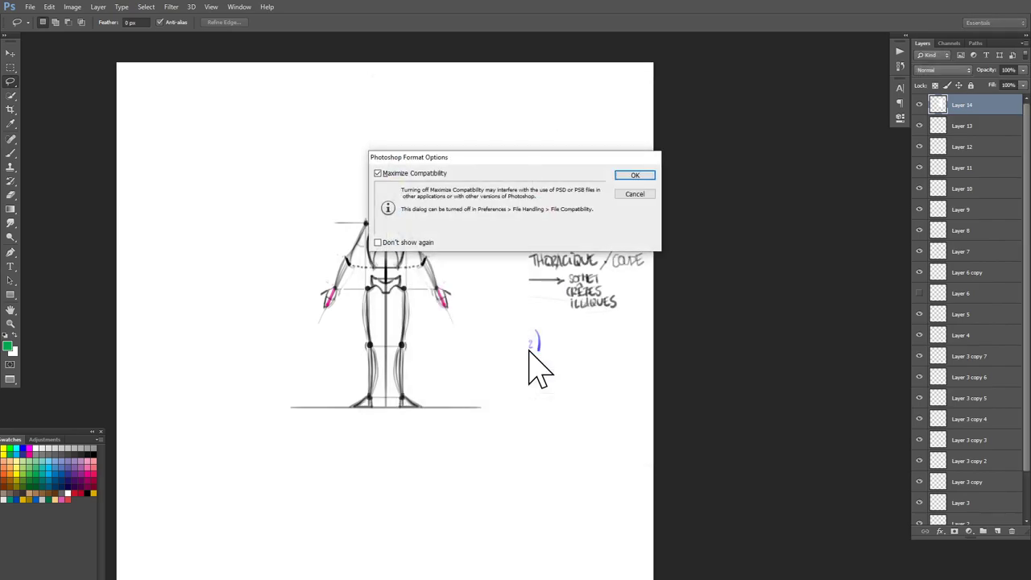
key(Return)
- Hide the mirrored half on Layer 14, then select the figure's left half up to the central axis and copy it merged
click(921, 293)
click(919, 105)
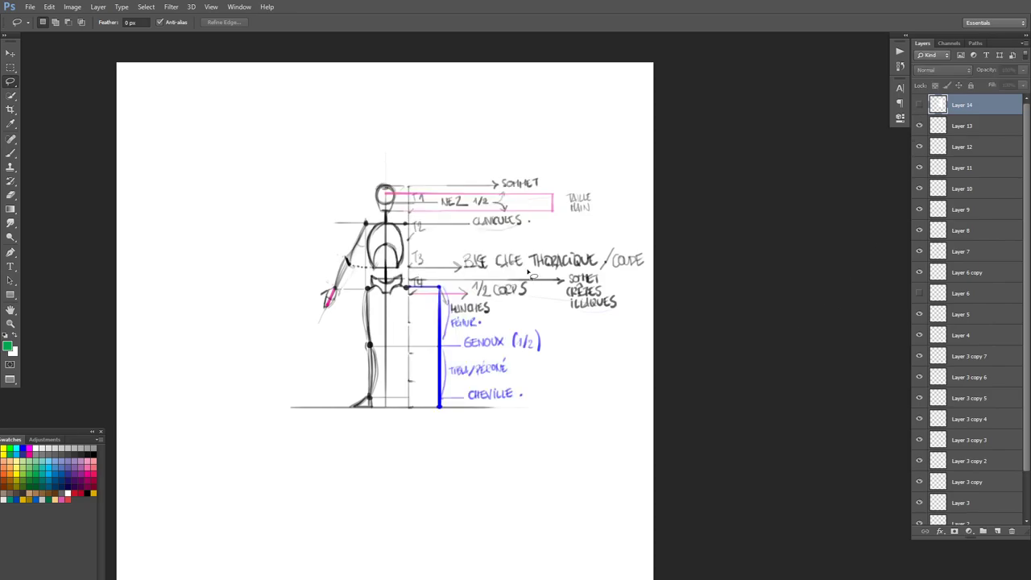
click(11, 68)
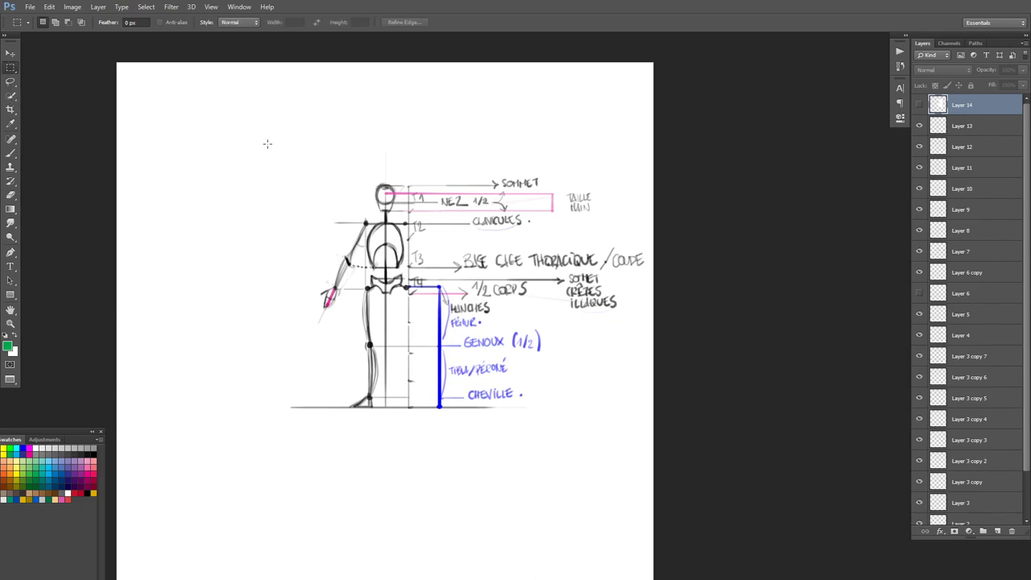
drag(255, 145, 385, 467)
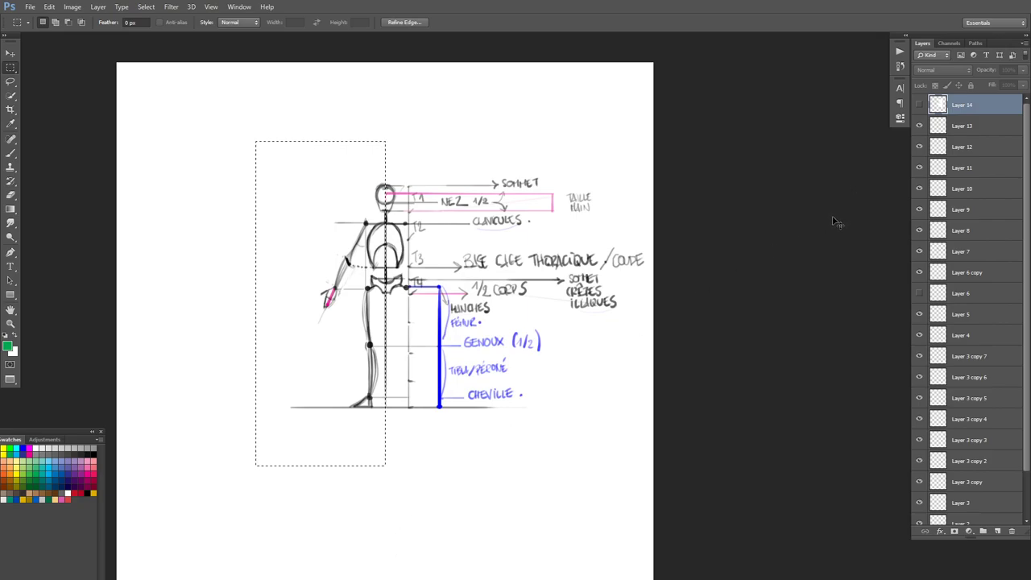
click(51, 8)
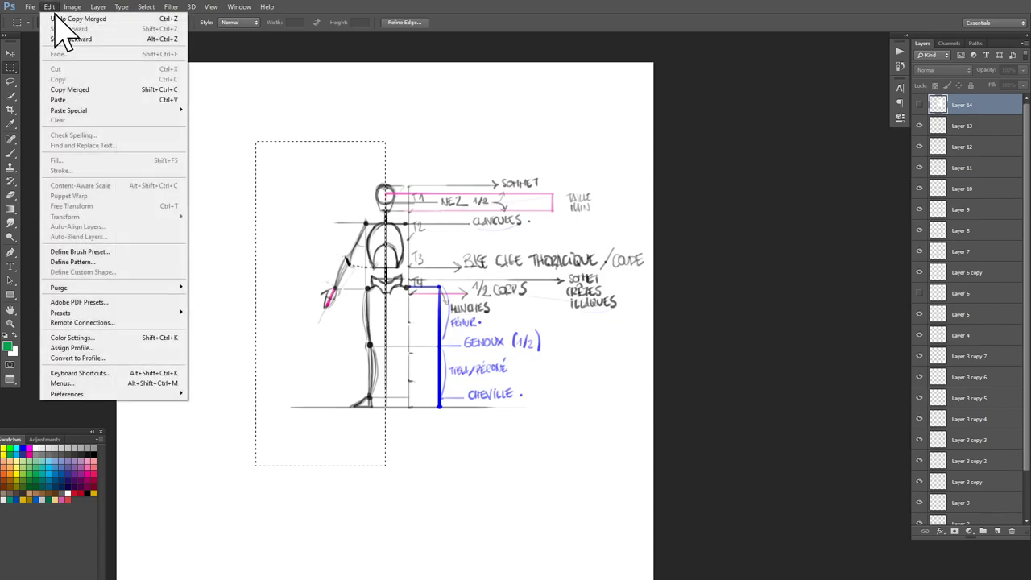
click(80, 92)
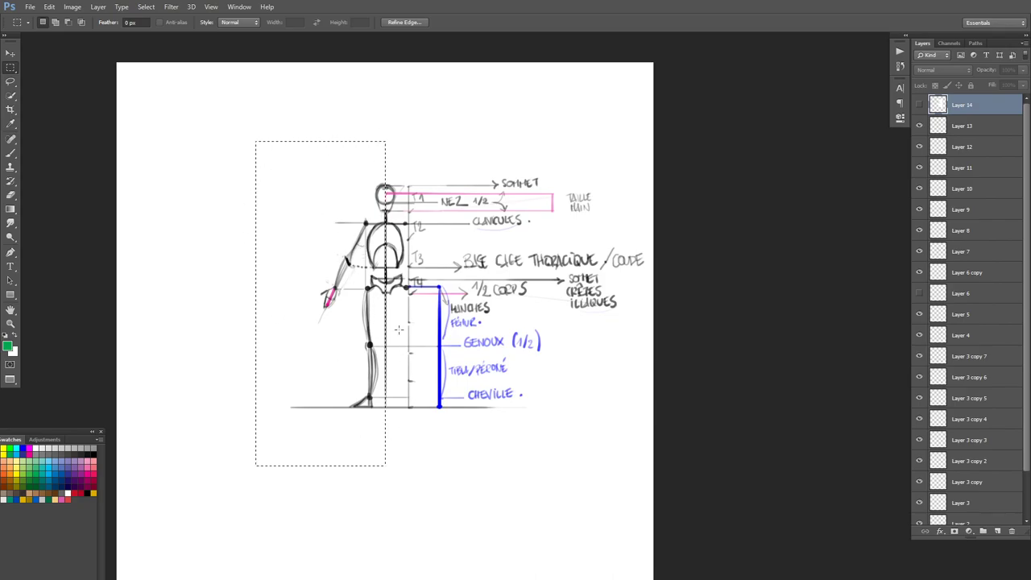
- Paste the copied left half as a new layer directly above Layer 13 and check it by toggling its visibility
click(919, 147)
click(919, 168)
click(919, 147)
click(919, 167)
drag(1026, 310, 1027, 217)
click(943, 127)
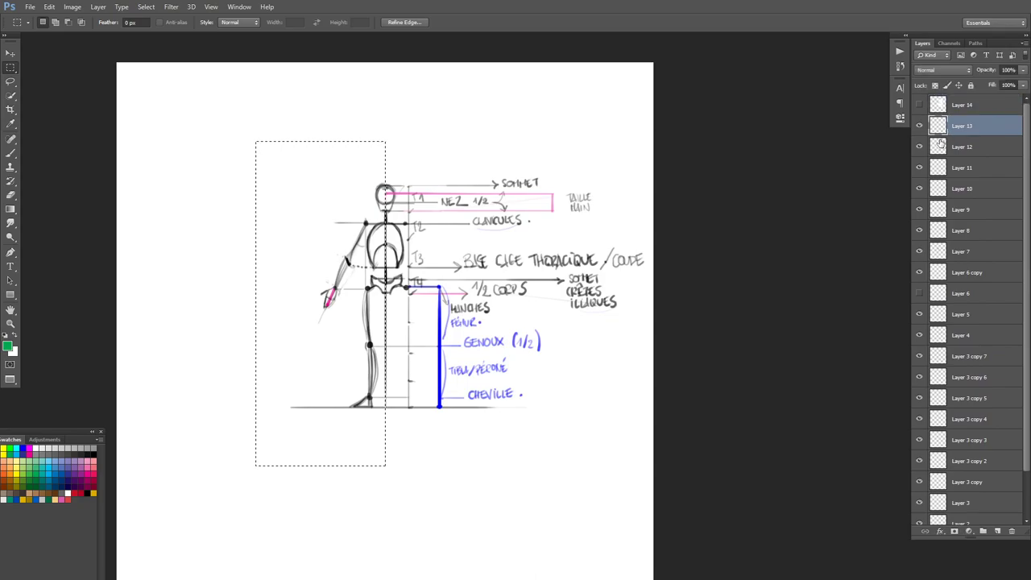
key(ctrl+shift+alt+n)
key(ctrl+d)
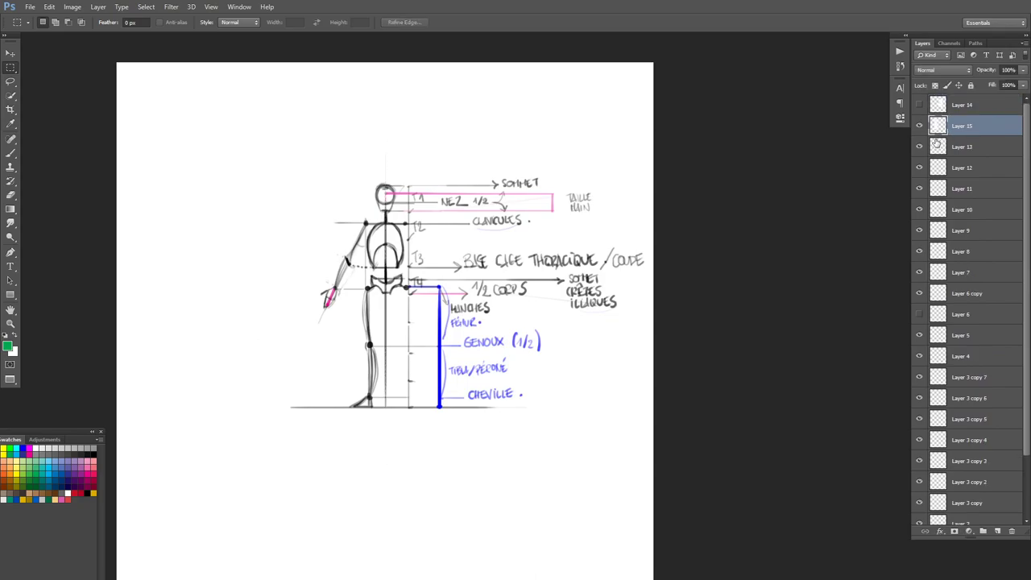
click(921, 128)
click(922, 129)
- Add a layer beneath the pasted half, fill it with the green foreground colour, and check the pasted half against it
click(998, 531)
drag(967, 125, 967, 152)
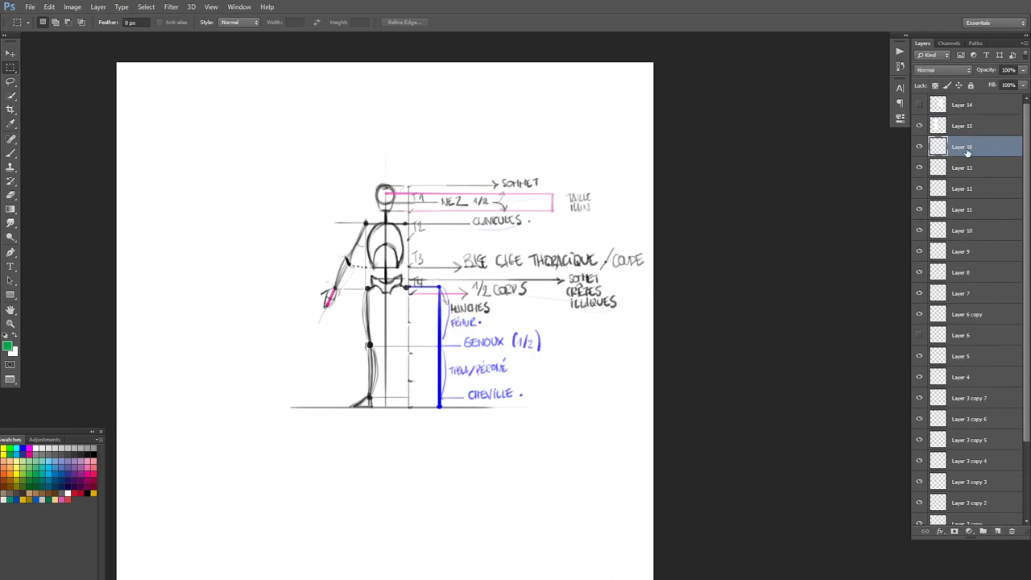
key(alt+BackSpace)
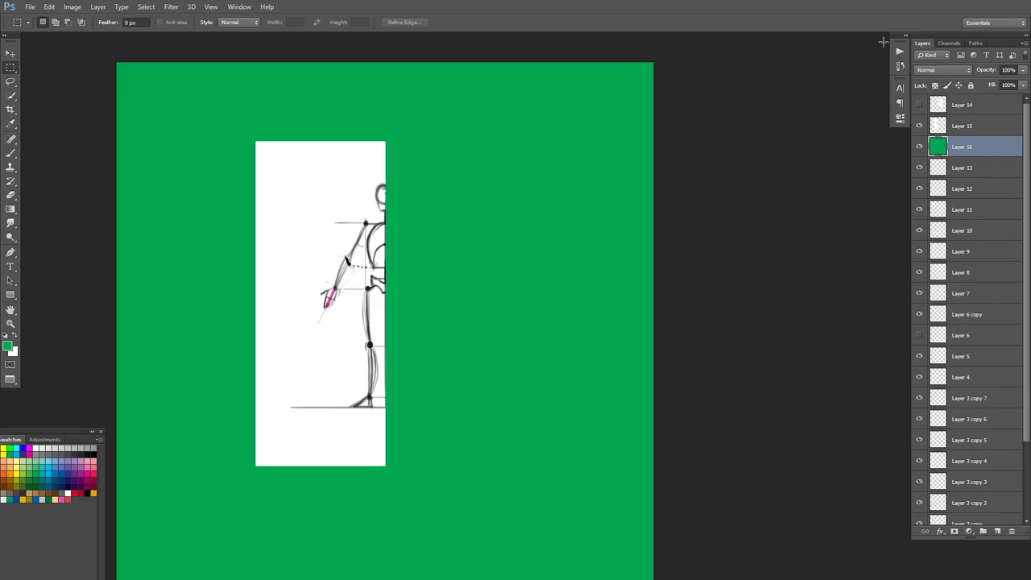
click(920, 127)
click(920, 127)
click(920, 127)
click(920, 128)
click(919, 128)
click(920, 128)
- Flip the pasted half on Layer 15 horizontally with a width of -100%
click(936, 129)
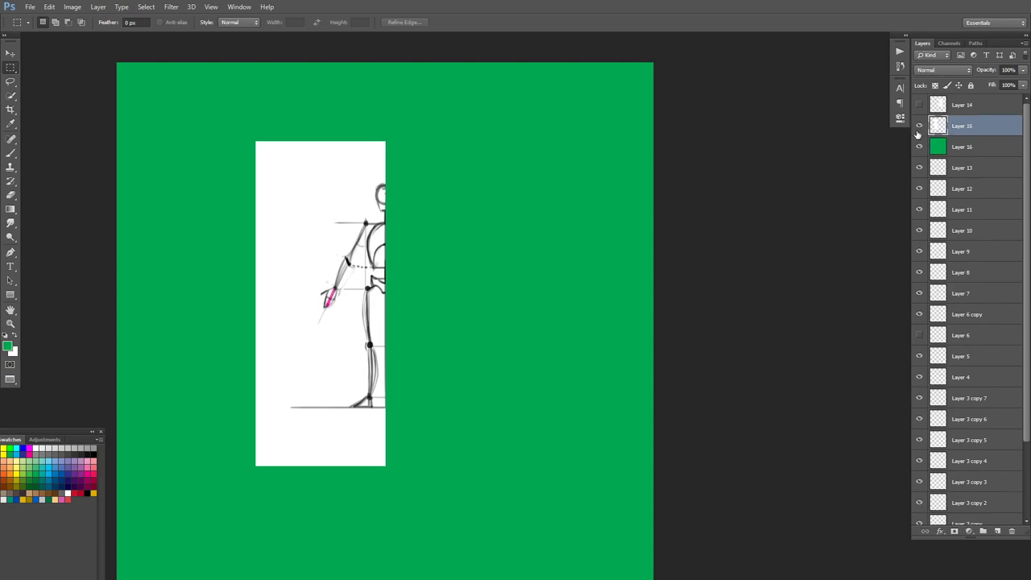
key(ctrl+t)
drag(256, 303, 478, 304)
click(165, 23)
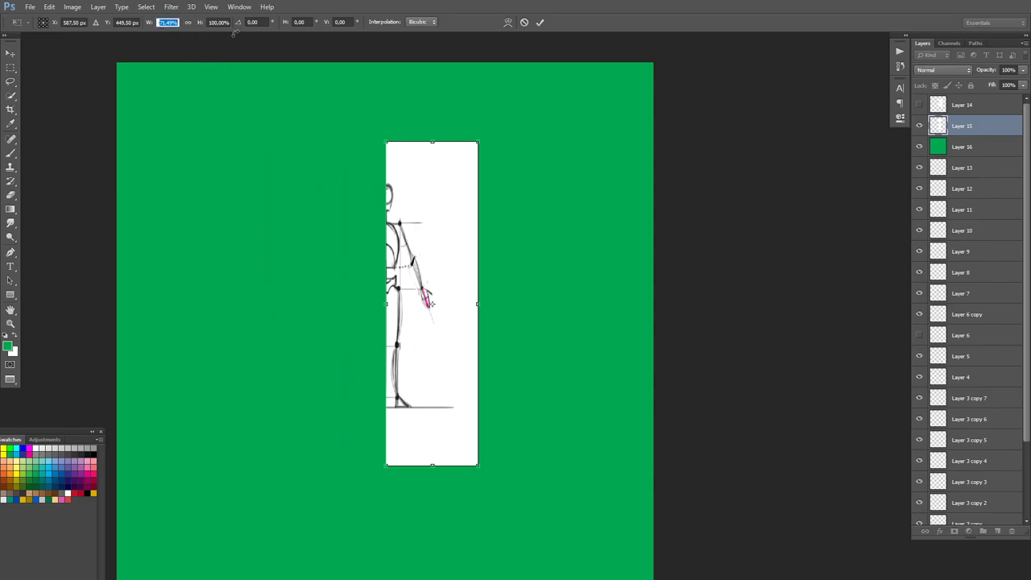
text(-100)
key(Return)
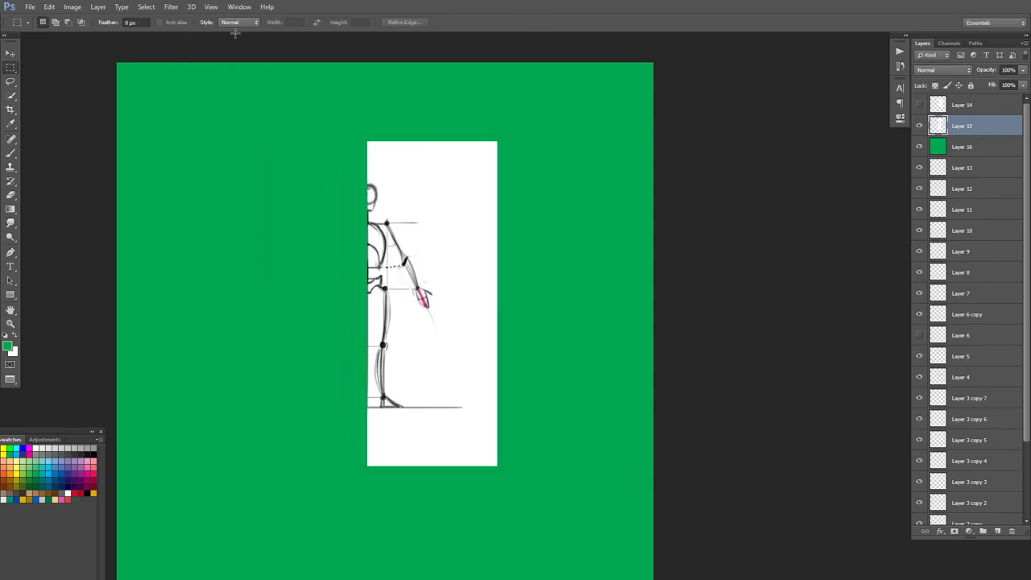
- Hide the green fill layer and move the flipped half so it meets the left half at the central axis
click(919, 126)
click(920, 127)
click(919, 147)
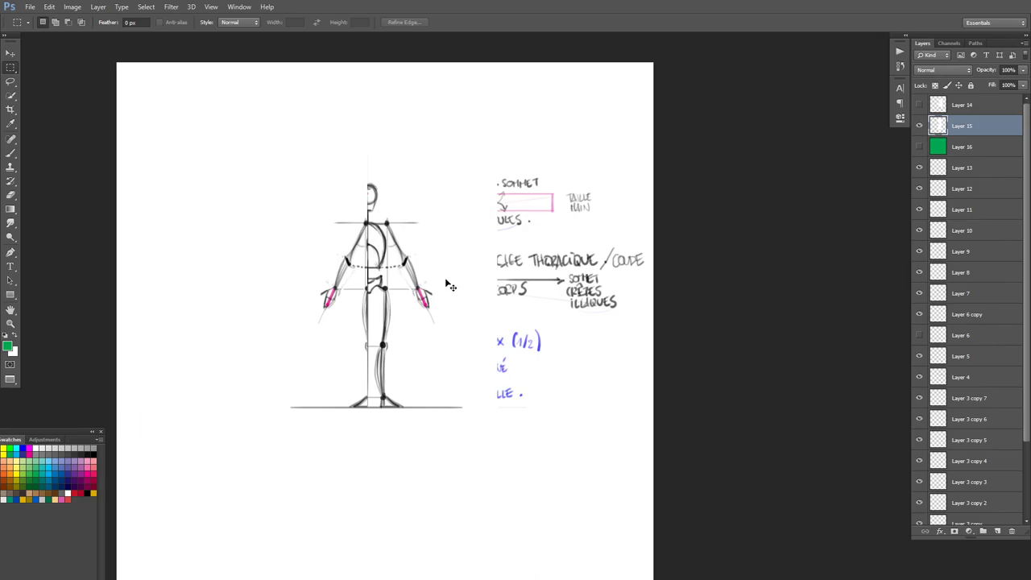
click(11, 53)
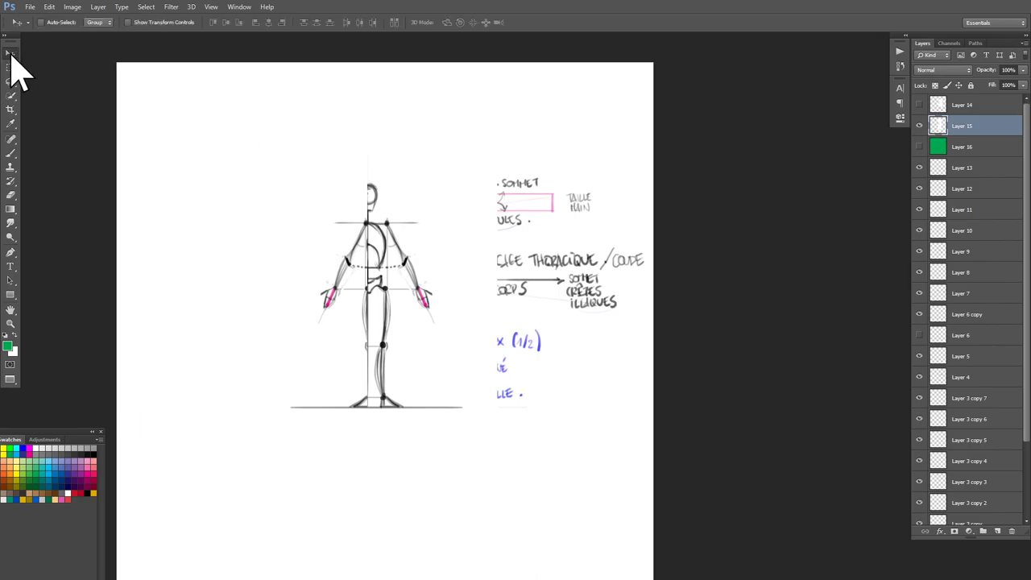
mouse_move(444, 272)
mouse_down()
mouse_move(391, 284)
mouse_move(422, 285)
mouse_move(402, 274)
mouse_up()
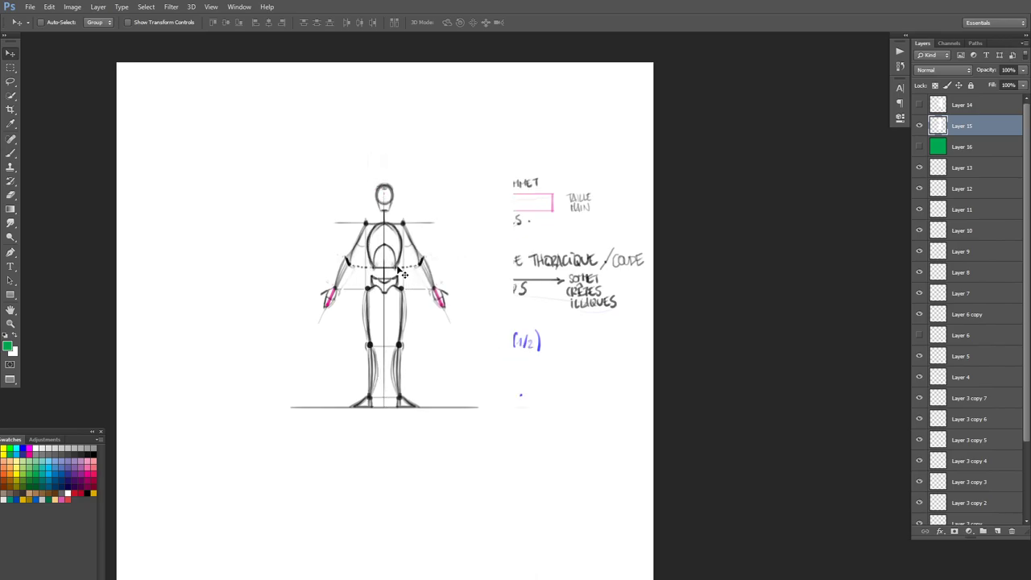
click(10, 68)
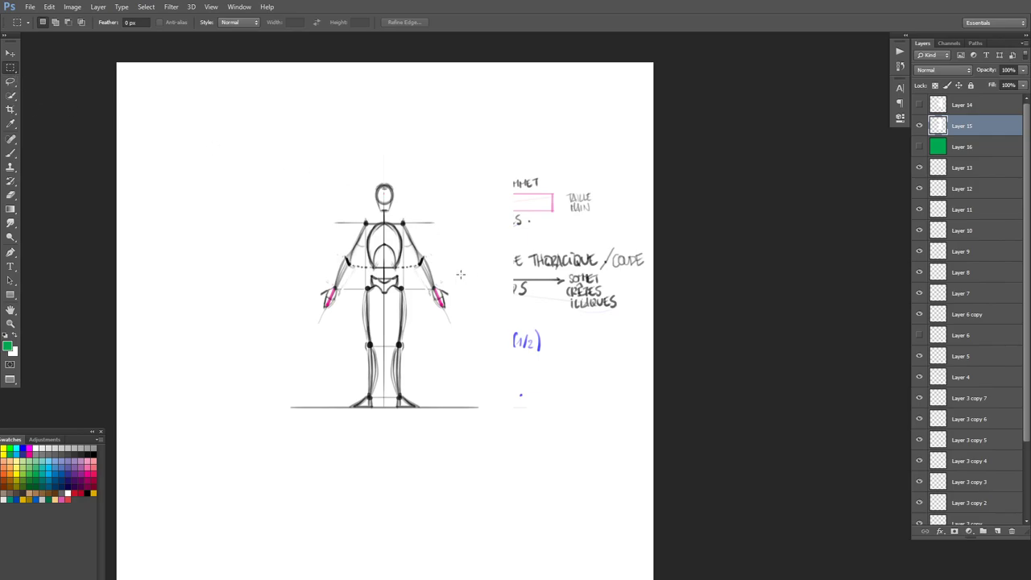
mouse_move(419, 308)
mouse_down()
mouse_move(430, 300)
mouse_move(411, 303)
mouse_up()
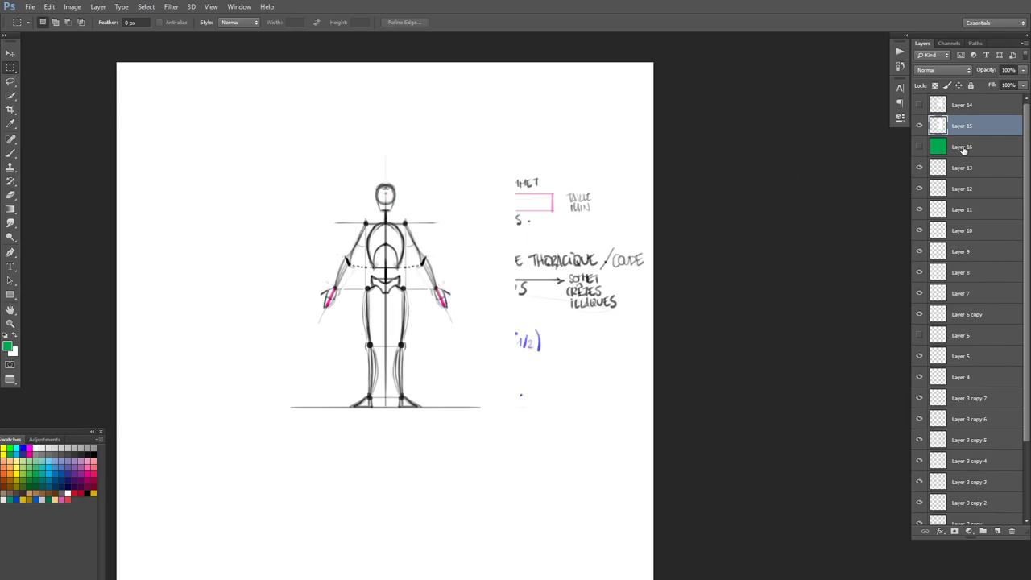
- Examine the flipped half on Layer 15 by toggling its visibility and outlining the extent of its contents
click(919, 126)
click(919, 126)
click(919, 125)
click(919, 125)
ctrl+click(938, 129)
key(ctrl+d)
click(921, 127)
click(920, 126)
- Create a layer group above Layer 14 and name it Sketch
click(960, 110)
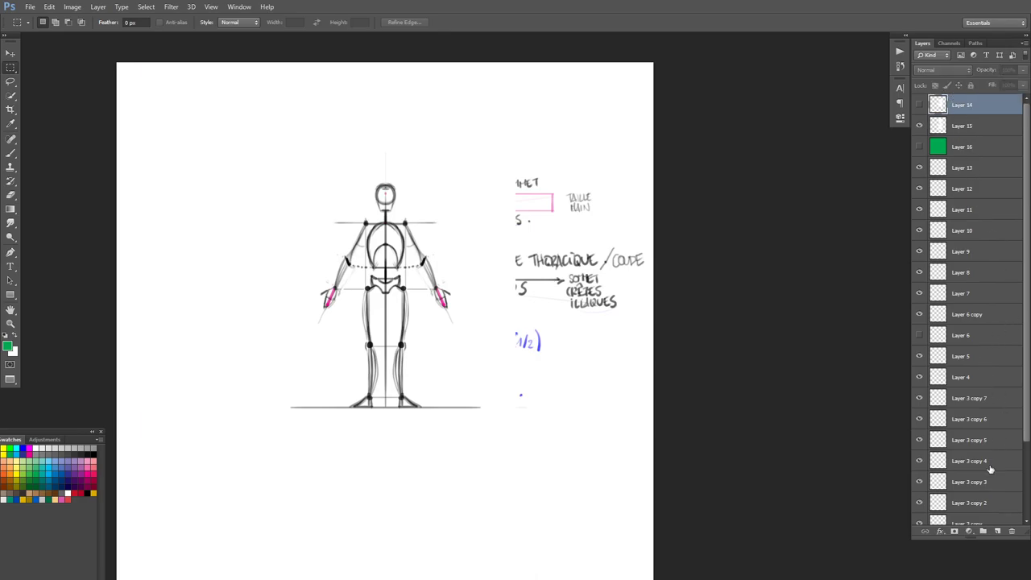
click(983, 531)
double_click(963, 100)
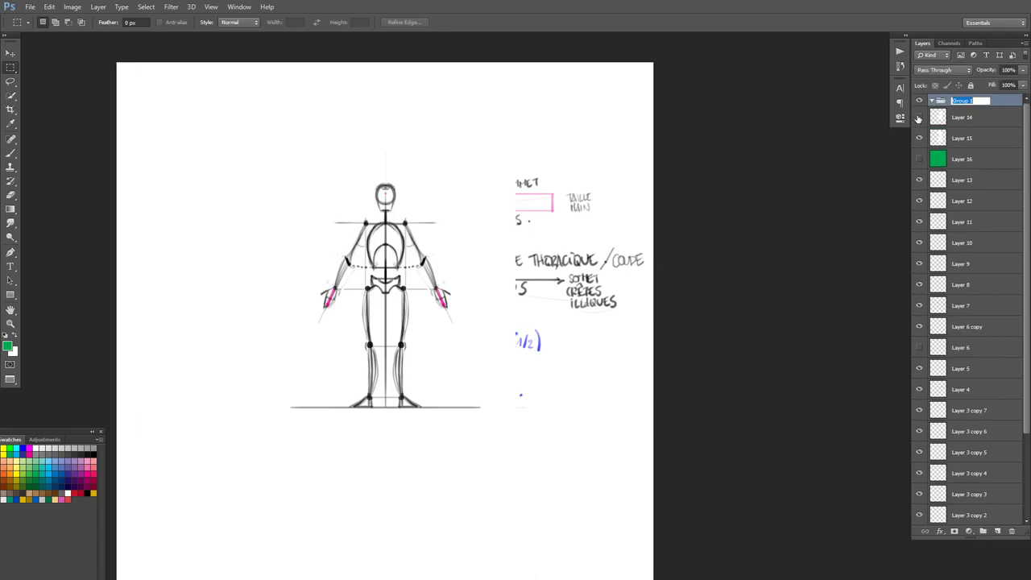
text(Sketch)
key(Return)
- Move all layers from Layer 14 down to Gabarit into the Sketch group and collapse the group
click(976, 121)
drag(1028, 247, 1027, 419)
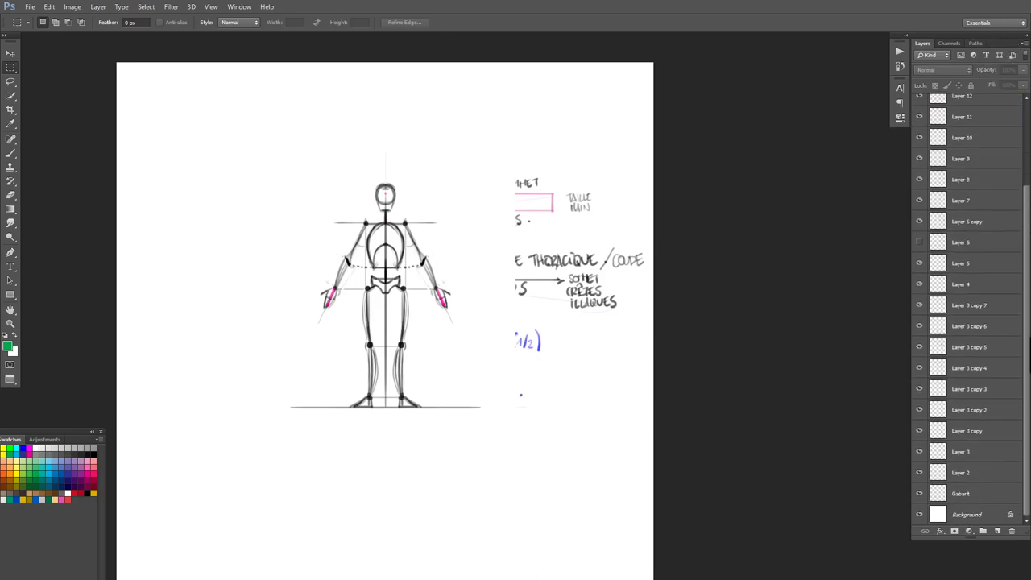
shift+click(983, 499)
drag(1024, 456, 1004, 196)
drag(940, 117, 941, 102)
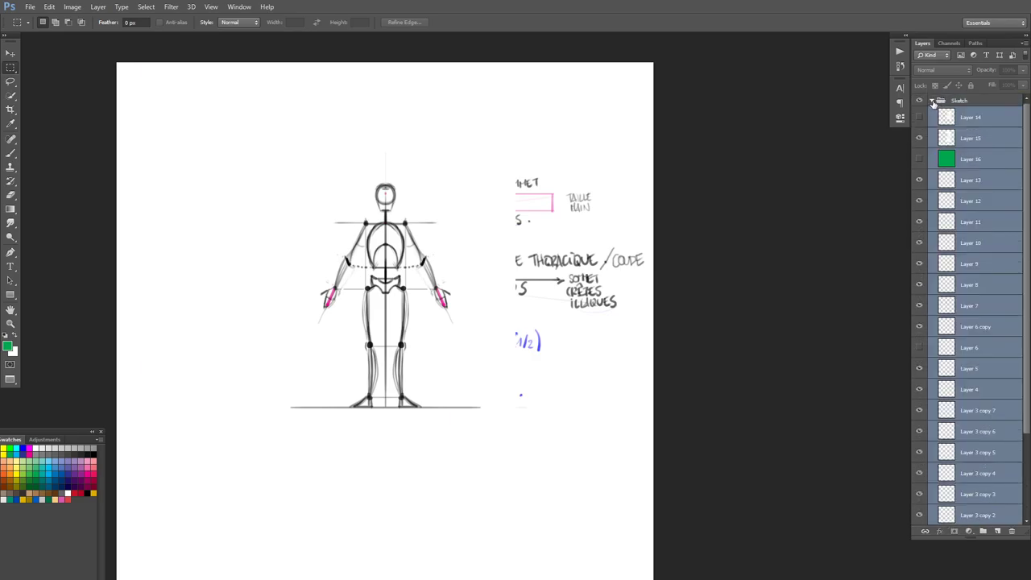
click(932, 101)
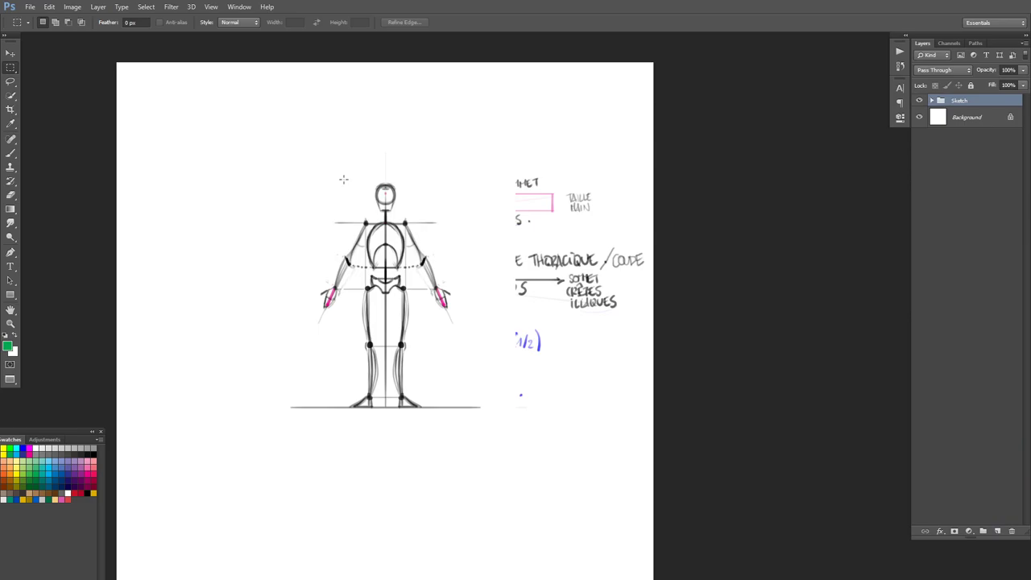
drag(301, 163, 473, 423)
drag(439, 359, 435, 362)
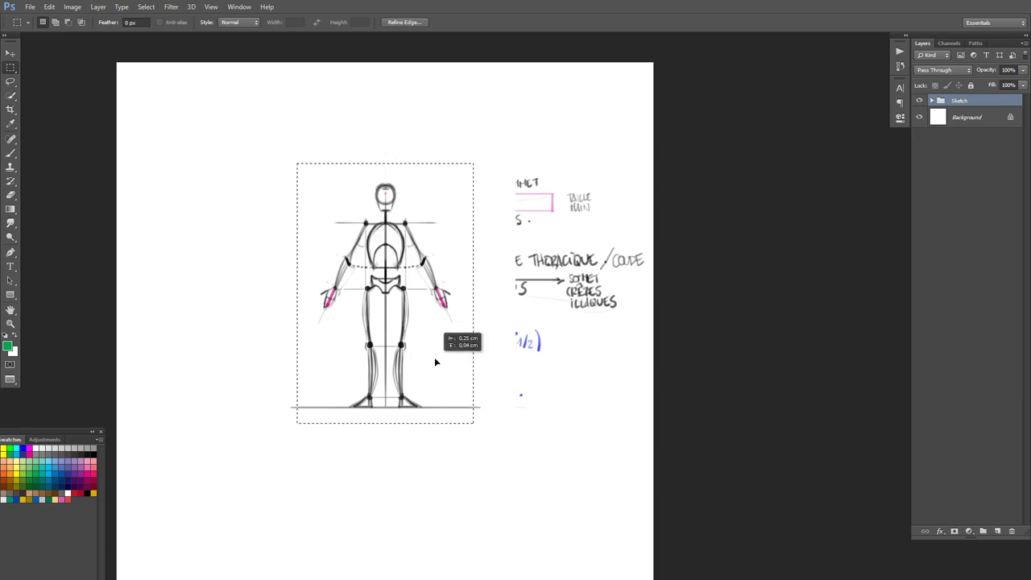
key(ctrl+d)
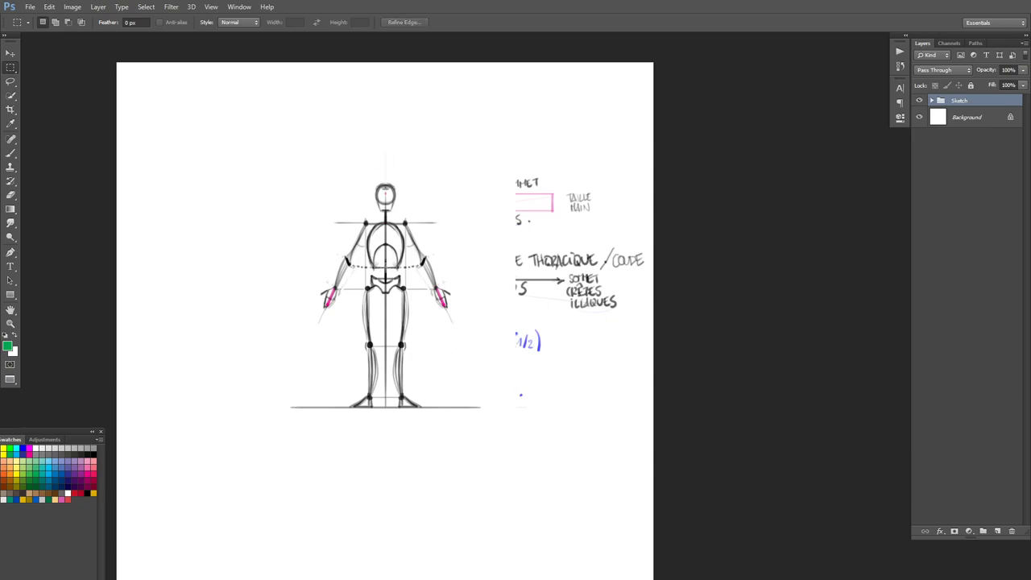
- Select a rectangle around the whole figure, centred on its axis, copy its merged content to a new layer, and hide the Sketch group
drag(386, 268, 486, 422)
mouse_move(448, 348)
mouse_down()
mouse_move(447, 338)
mouse_move(445, 354)
mouse_up()
key(ctrl+j)
click(919, 121)
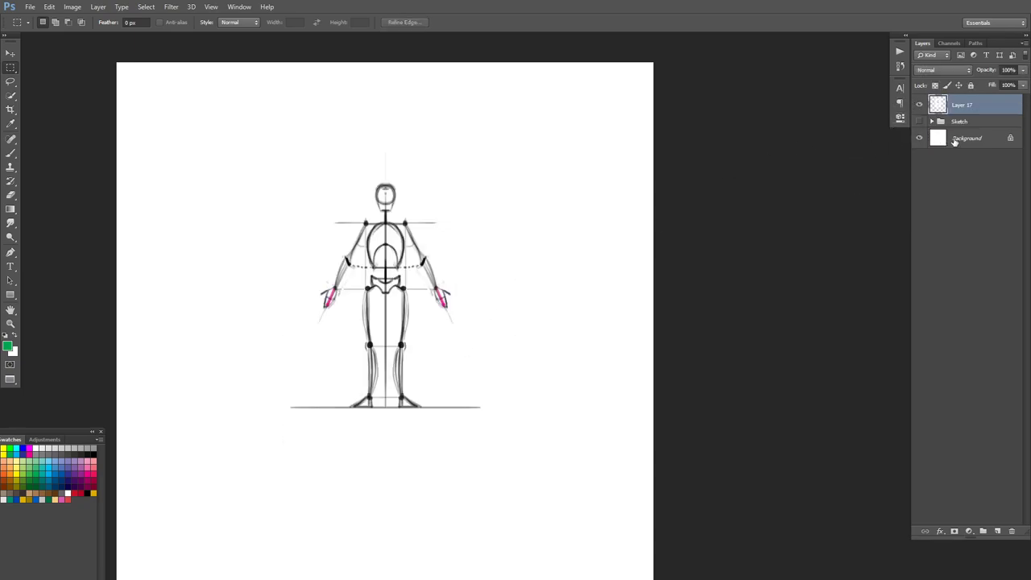
- Fill the Background layer with the green foreground colour and toggle Layer 17's visibility to check its extent
click(954, 138)
key(alt+BackSpace)
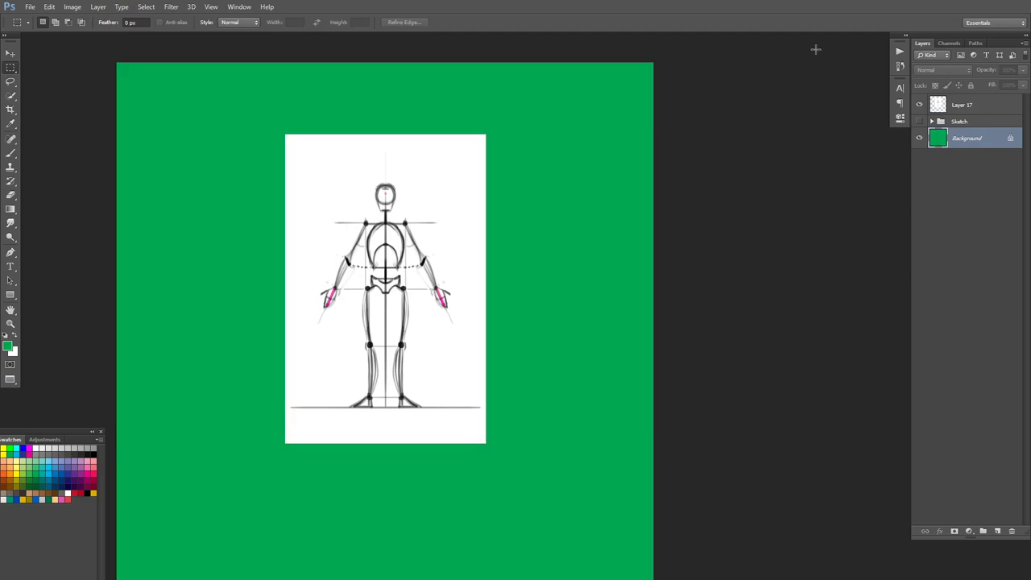
click(919, 105)
click(919, 106)
- Desaturate the merged figure on Layer 17 and check it by toggling the Background layer's visibility
click(939, 105)
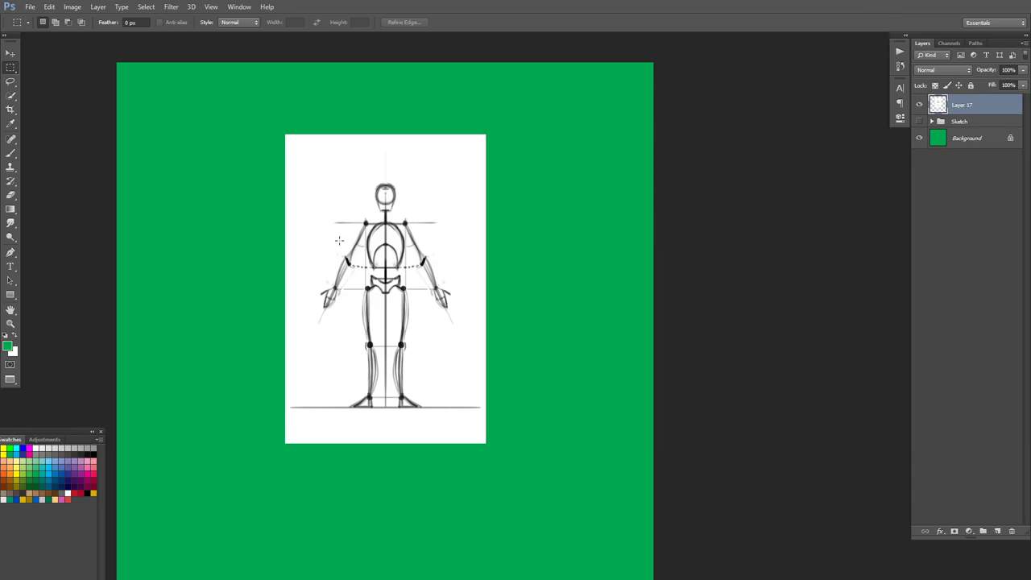
click(919, 139)
click(919, 139)
- Fill the Background layer alternately with the white background colour and the green foreground colour, leaving it white
click(944, 140)
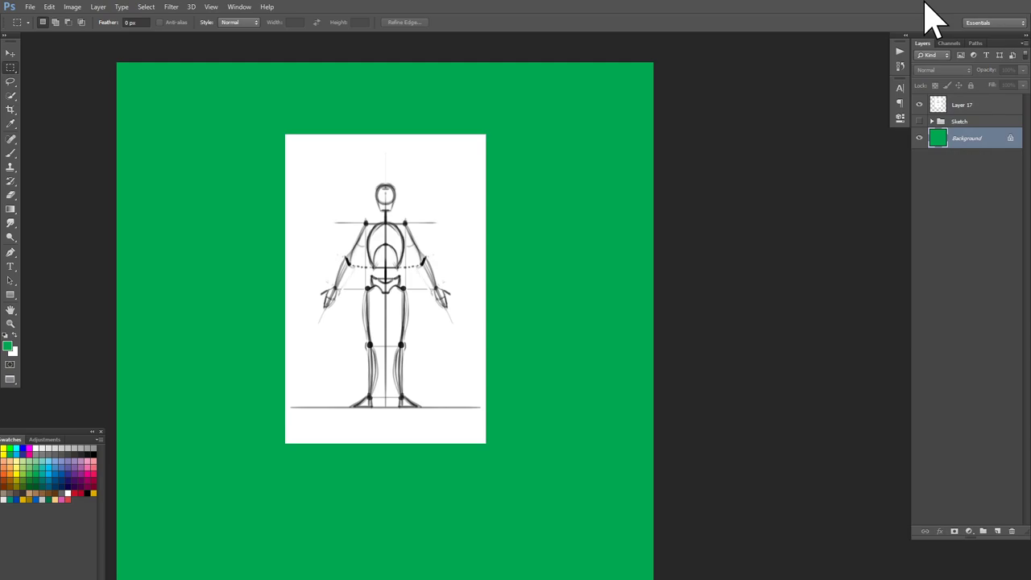
key(ctrl+BackSpace)
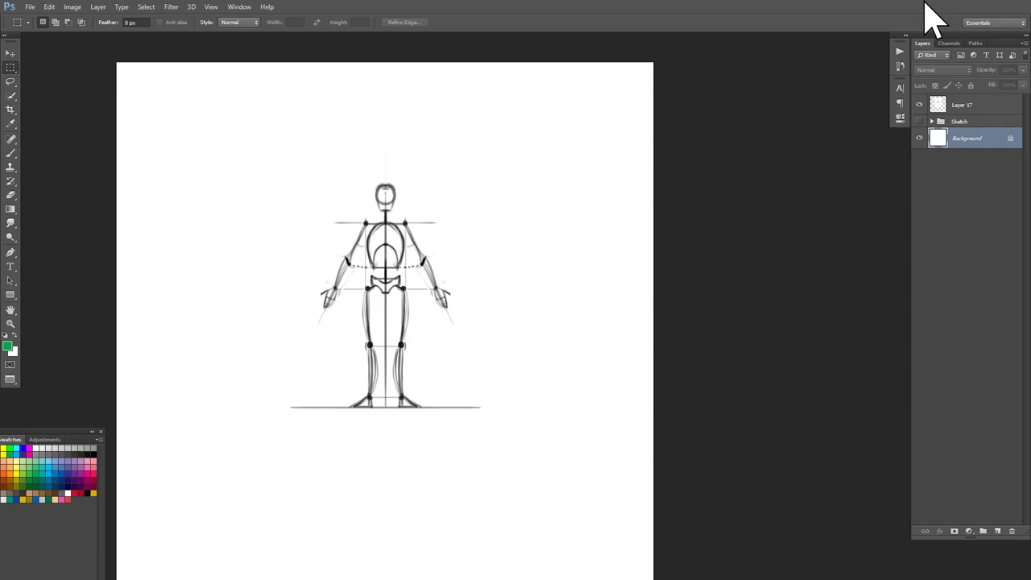
key(alt+BackSpace)
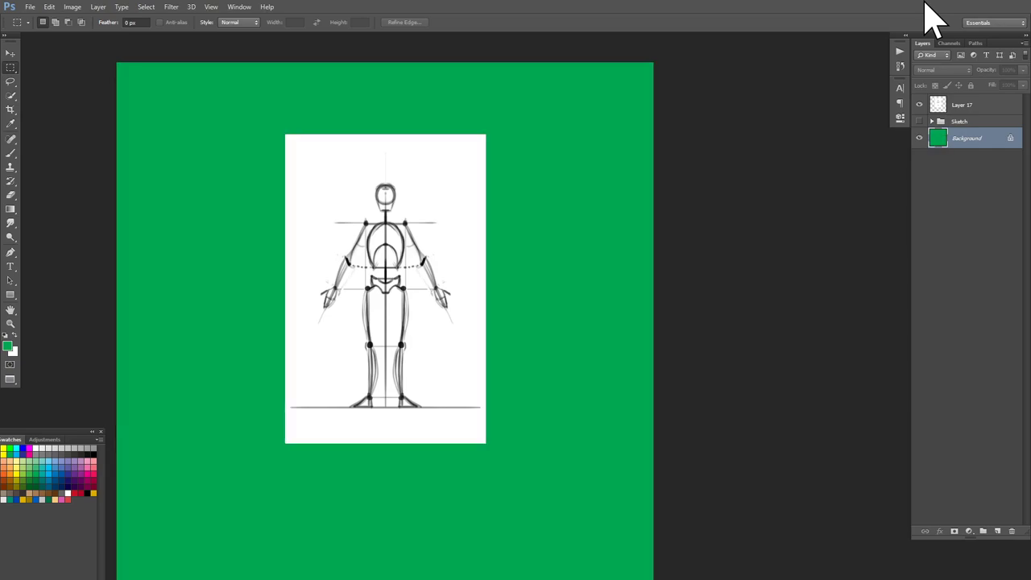
key(ctrl+BackSpace)
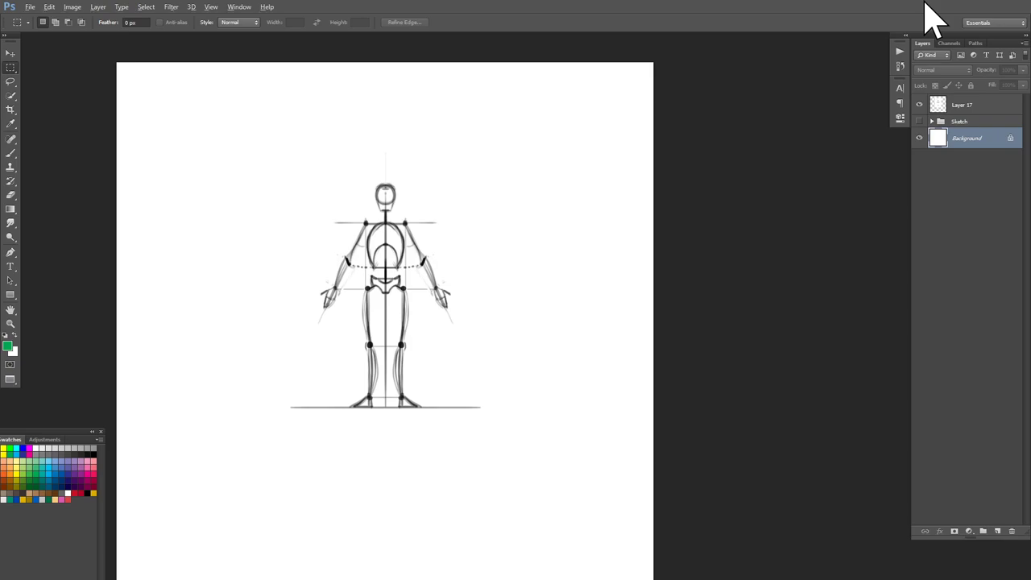
key(alt+BackSpace)
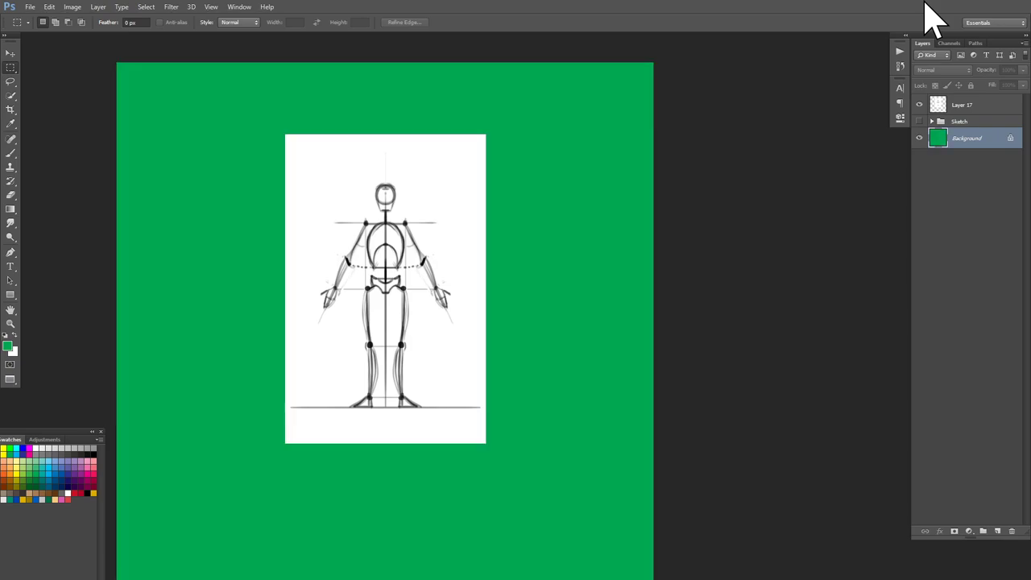
key(ctrl+BackSpace)
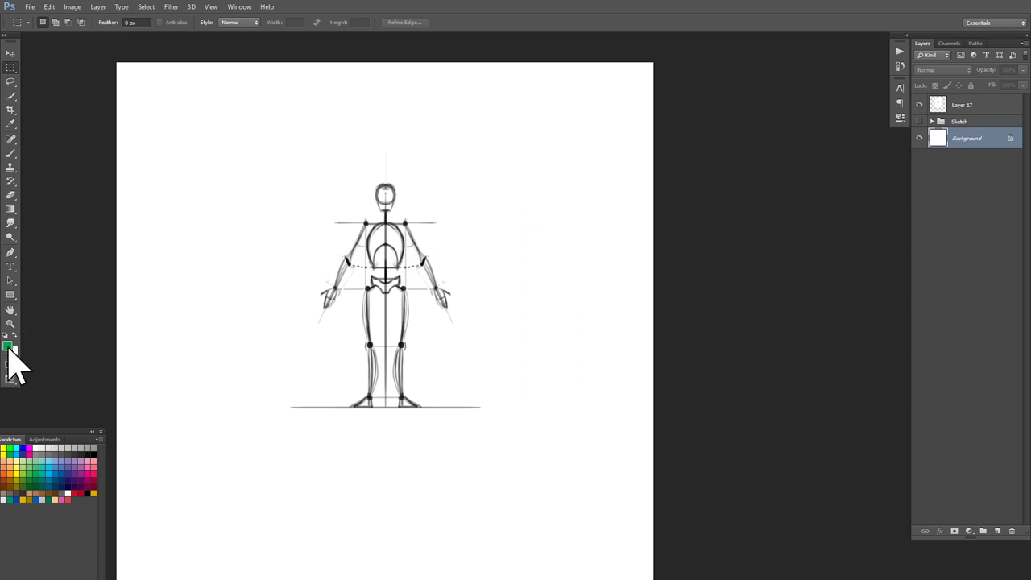
key(ctrl+z)
key(ctrl+z)
key(ctrl+z)
key(ctrl+z)
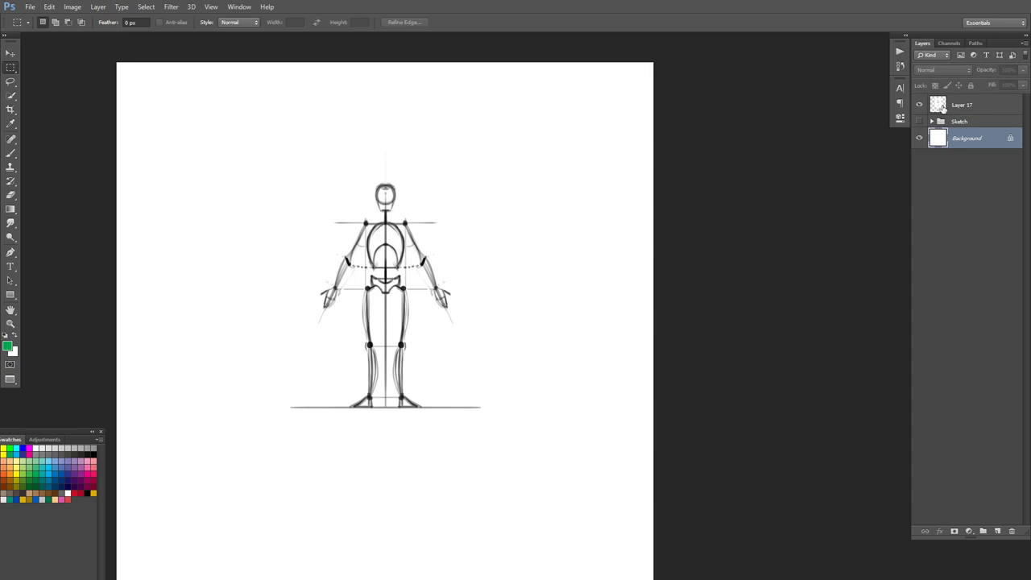
- Select Layer 17 and toggle its visibility to examine the merged figure
click(938, 108)
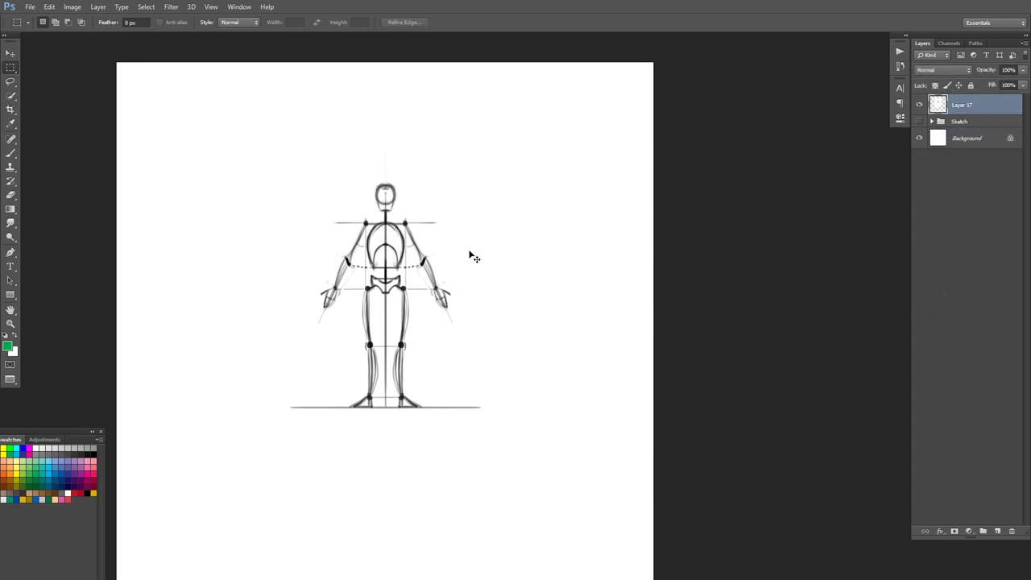
click(920, 106)
click(921, 105)
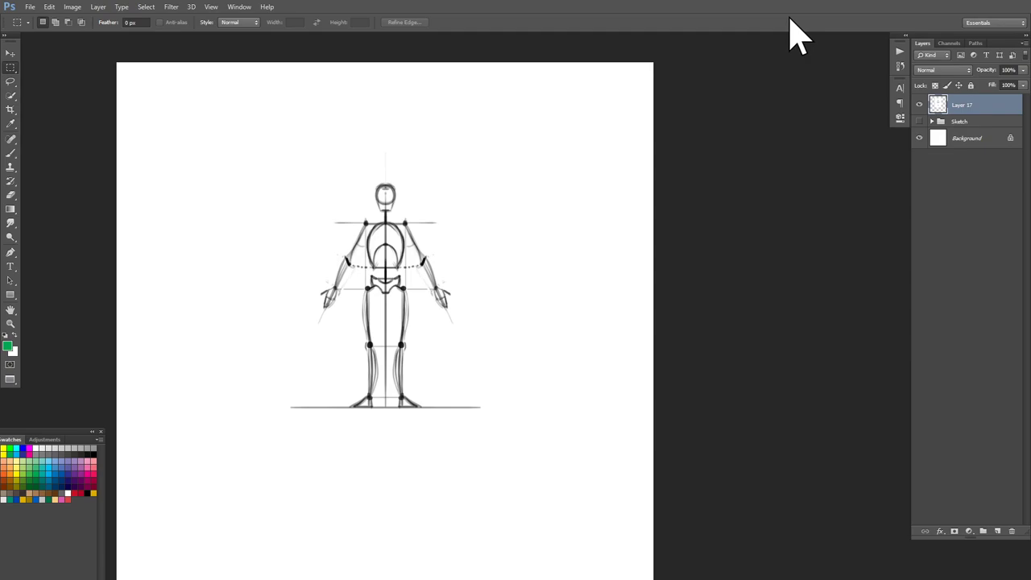
- Cycle through the screen modes to view the figure full screen, return to the standard window mode, and reposition the floating document window
key(f)
drag(139, 69, 465, 65)
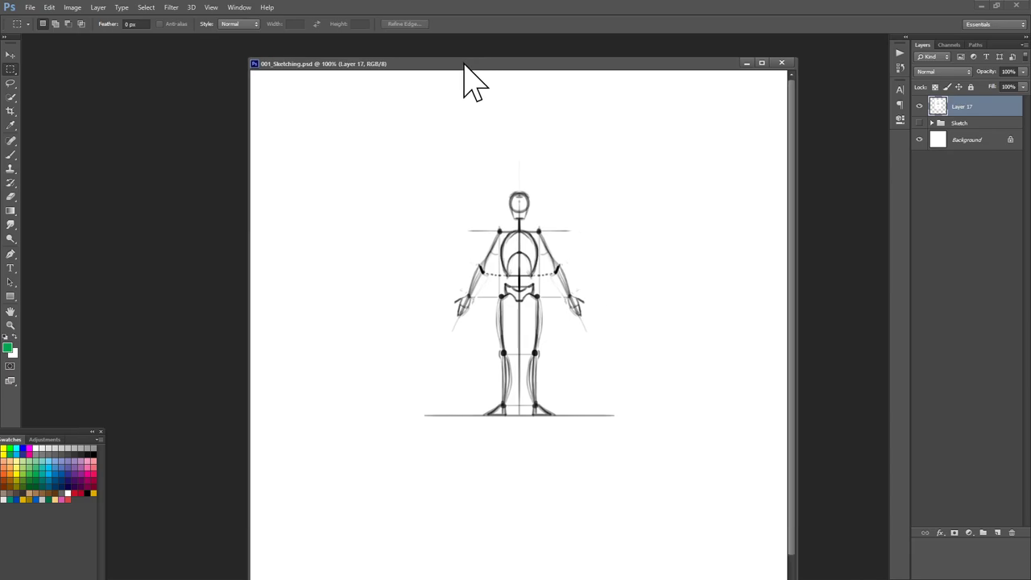
key(f)
key(f)
key(f)
key(f)
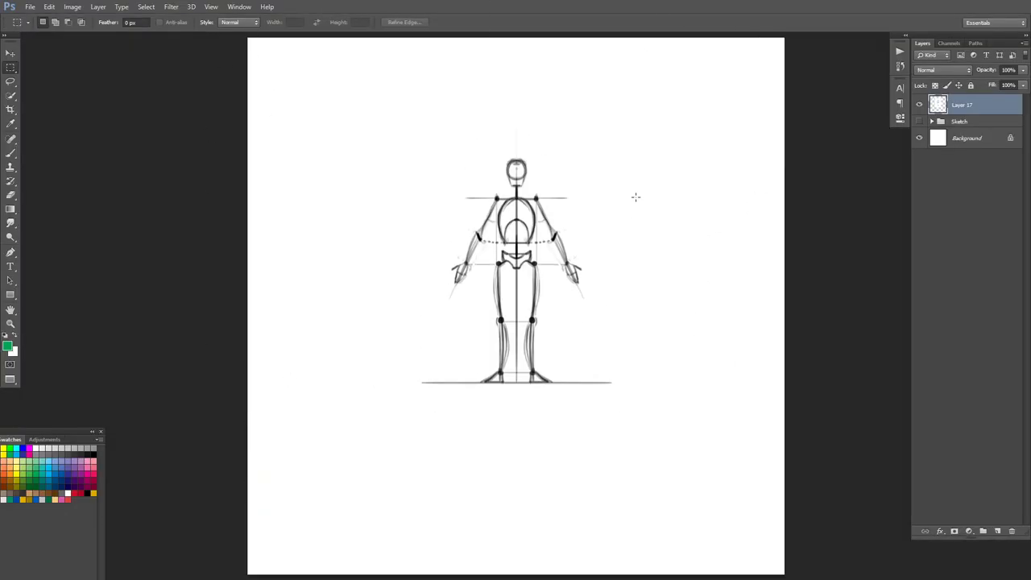
key(f)
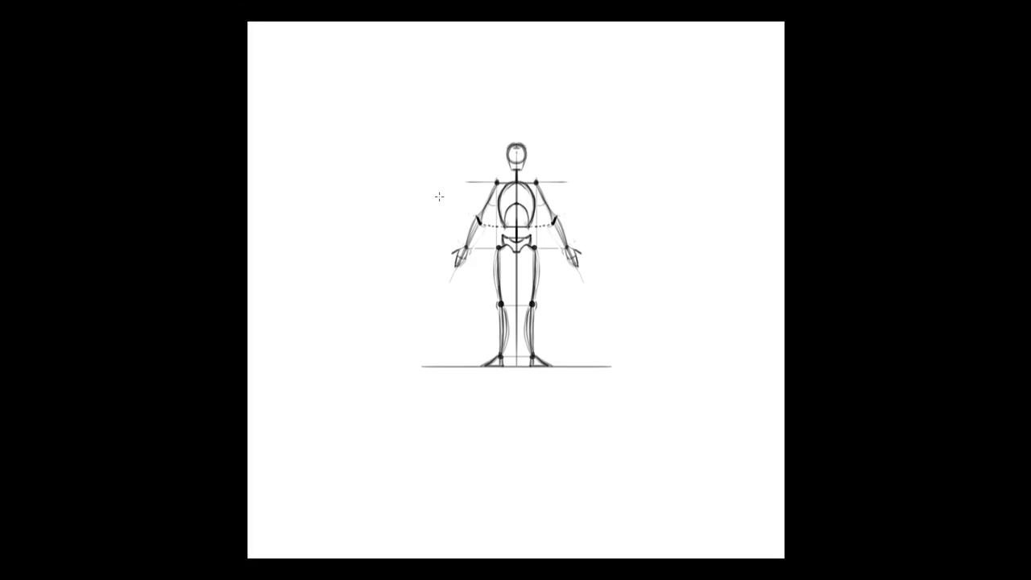
key(f)
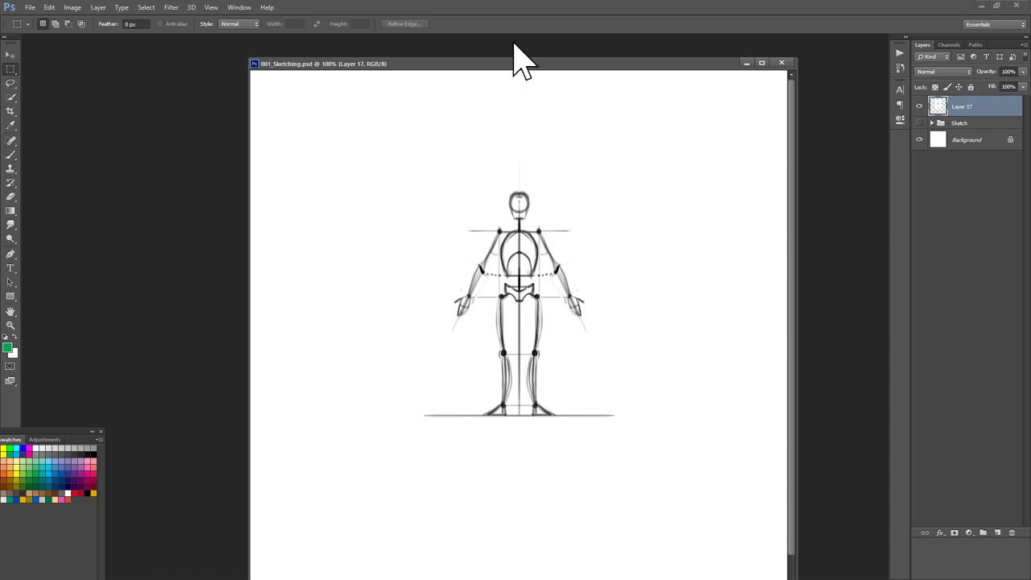
drag(523, 63, 420, 95)
- Open PetitePause.psd from the Petite Pause folder inside HEAJ's Streaming folder
key(ctrl+o)
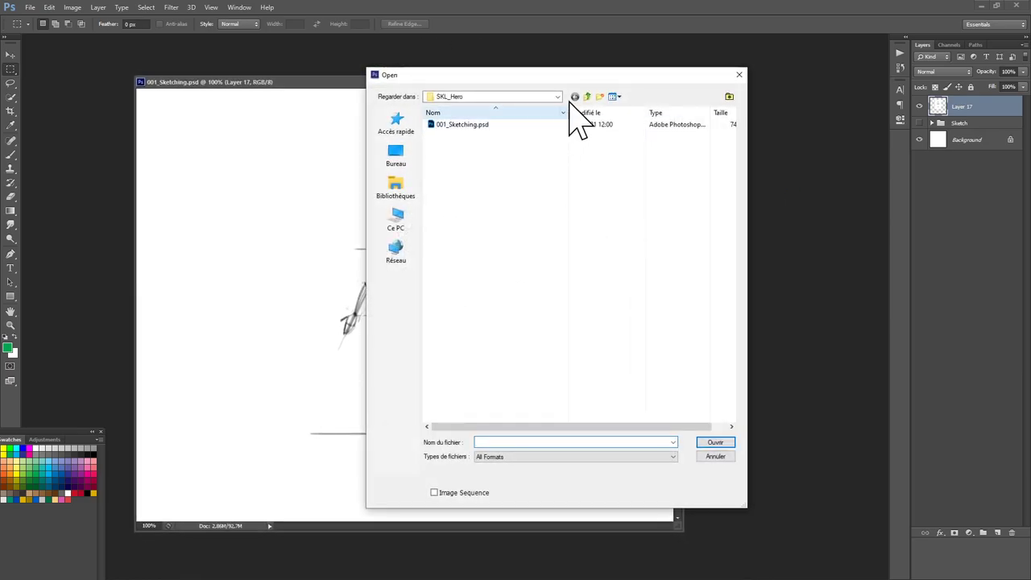
click(586, 96)
click(587, 96)
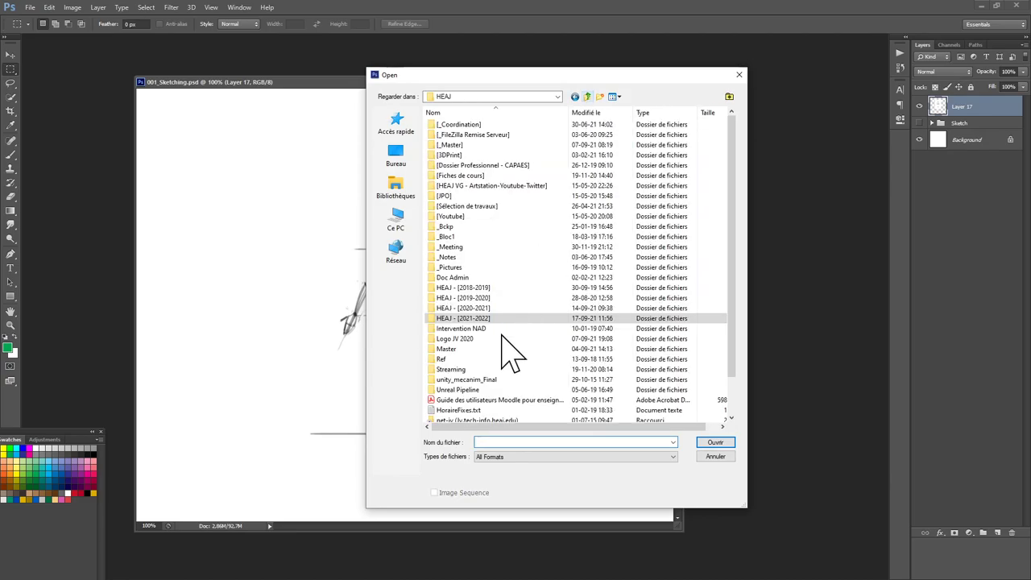
double_click(455, 368)
double_click(461, 135)
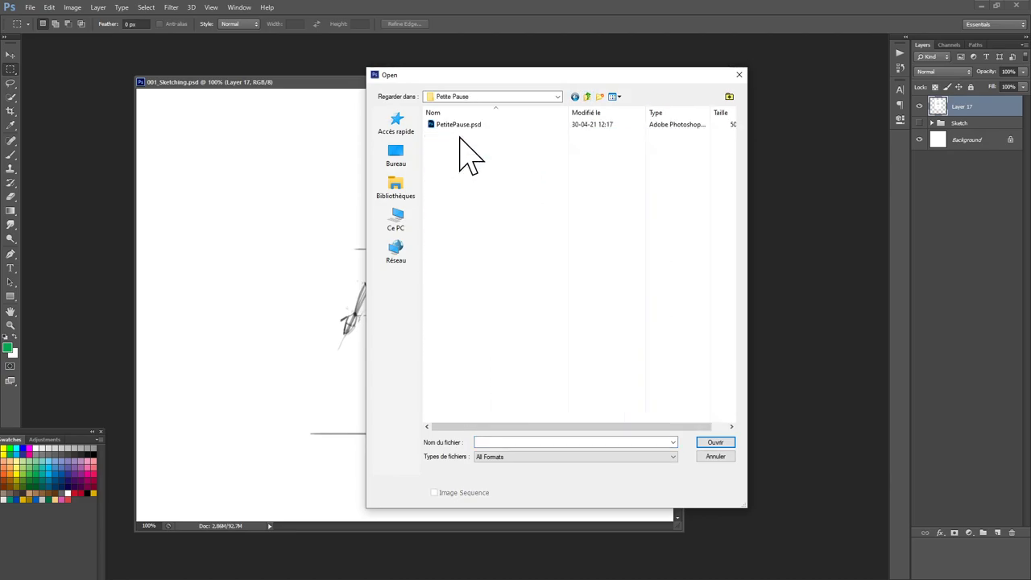
double_click(459, 125)
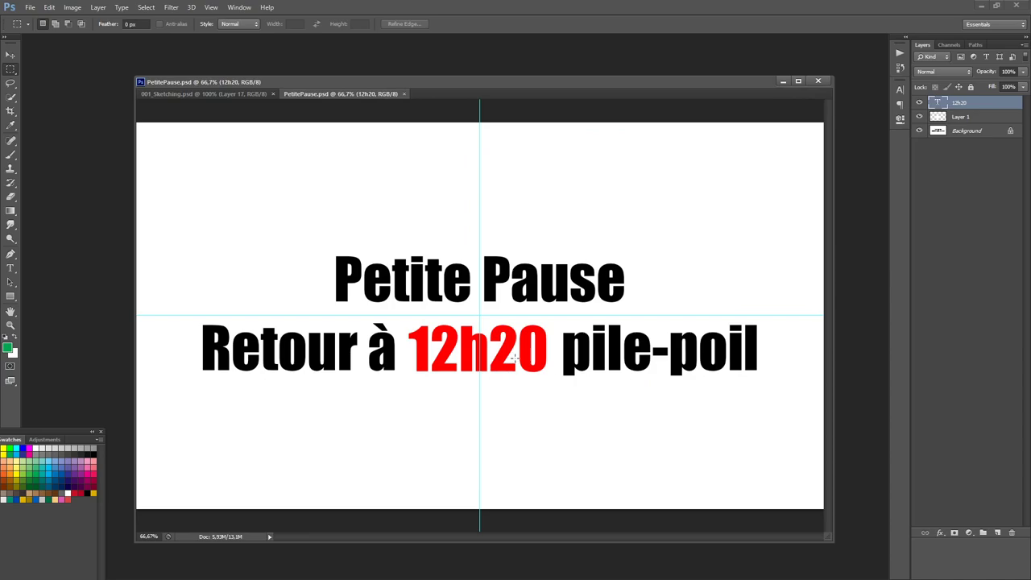
- Change the red return time in the break notice to 12h10
double_click(937, 102)
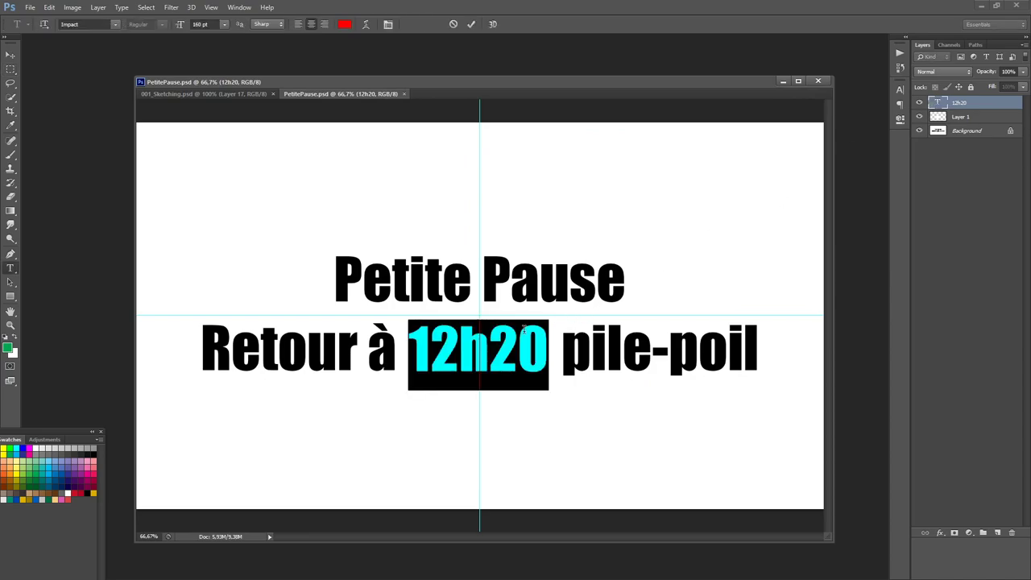
drag(488, 347, 535, 336)
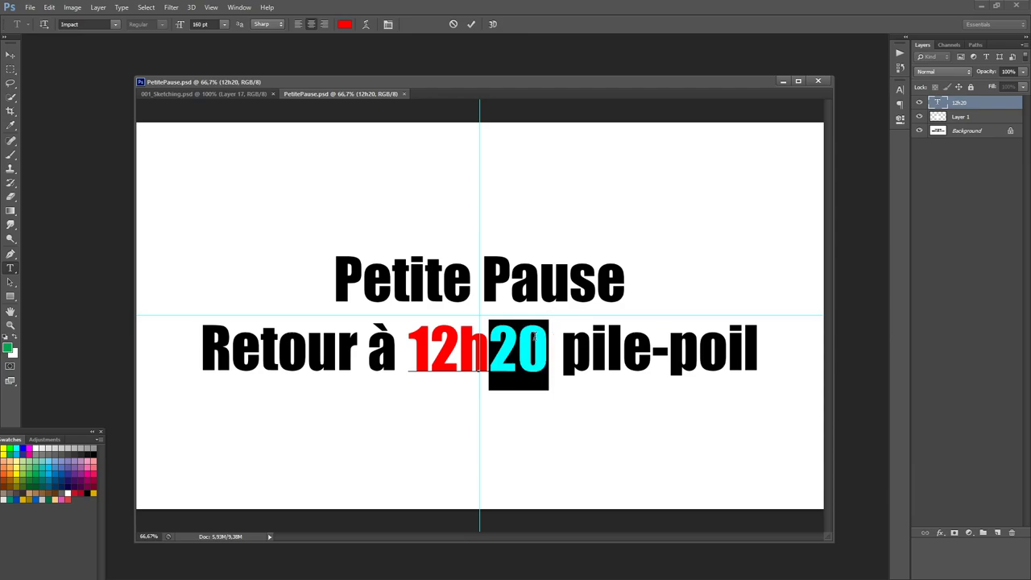
text(10)
key(ctrl+Return)
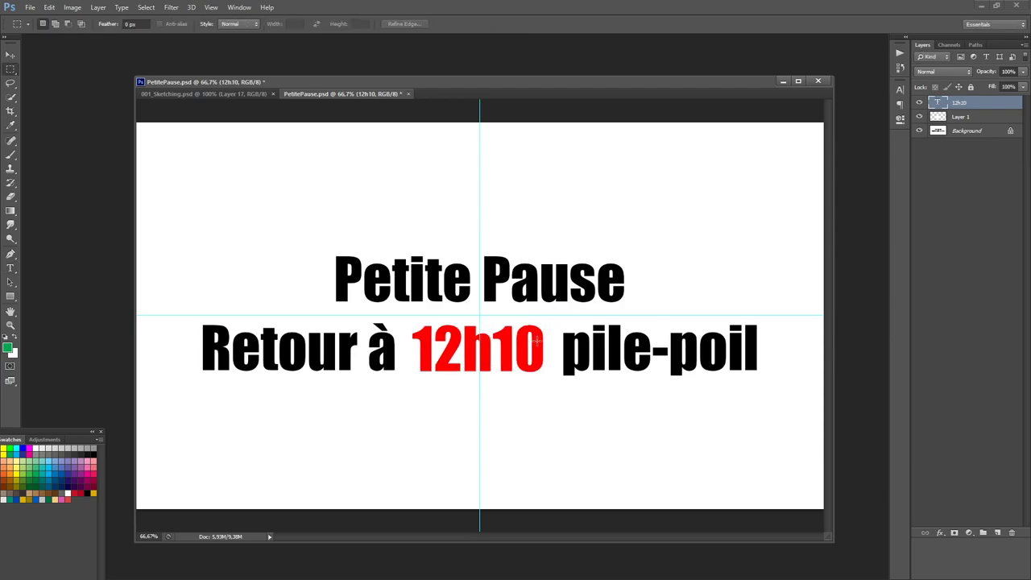
- Display the break notice in full screen mode with the guides hidden
key(f)
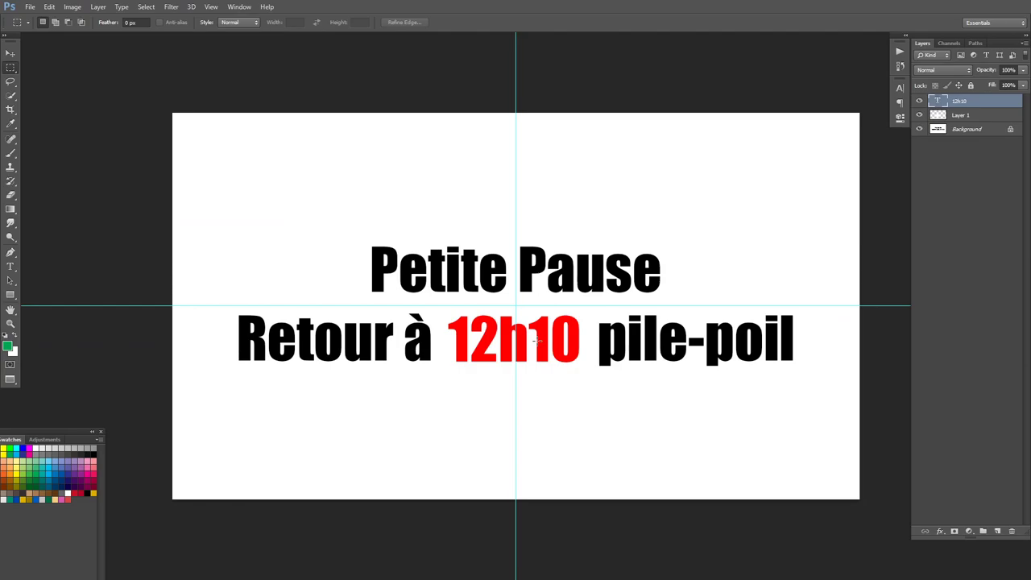
key(f)
key(ctrl+h)
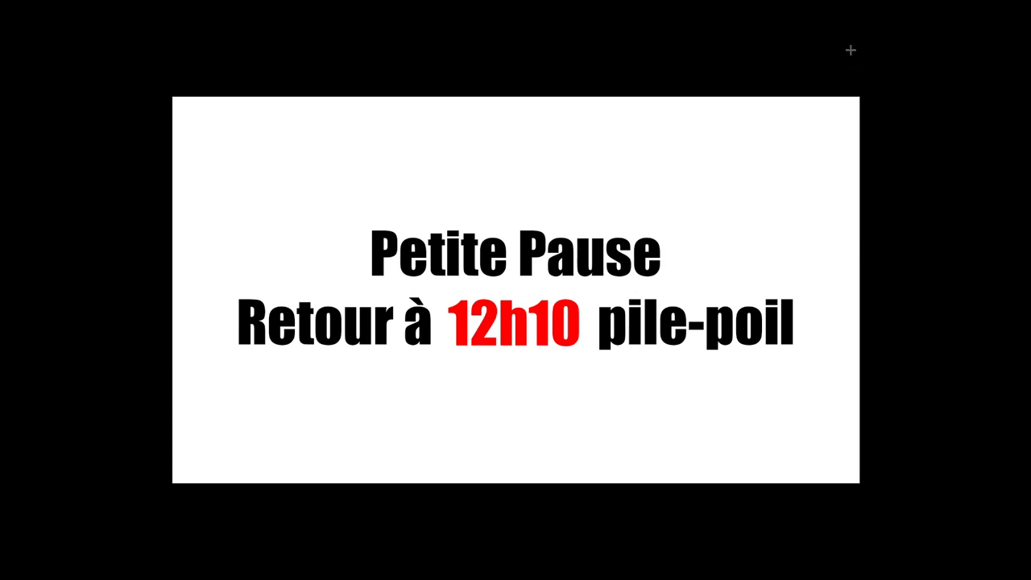
- Leave full screen mode and close PetitePause.psd without saving the changes
key(f)
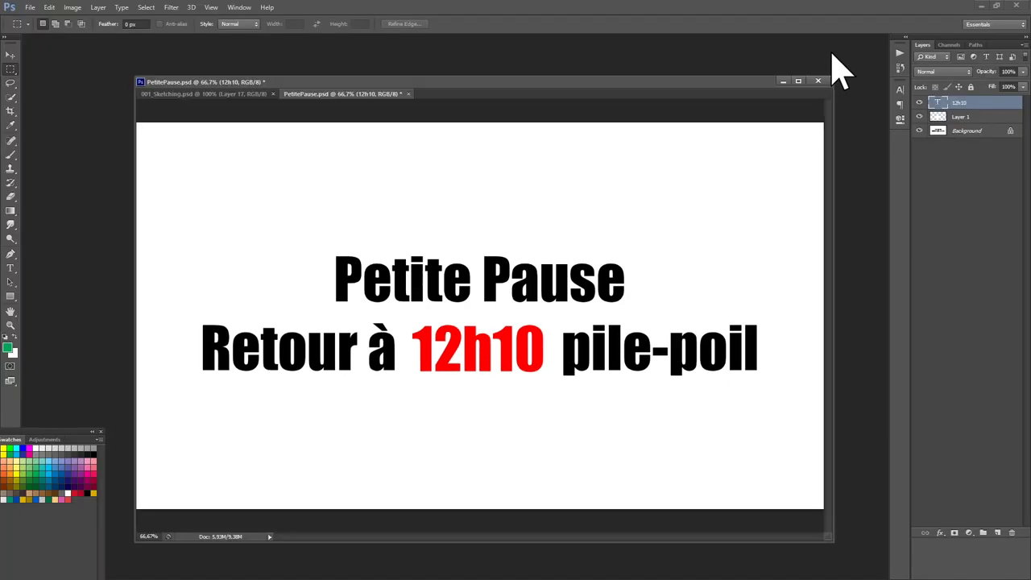
click(407, 94)
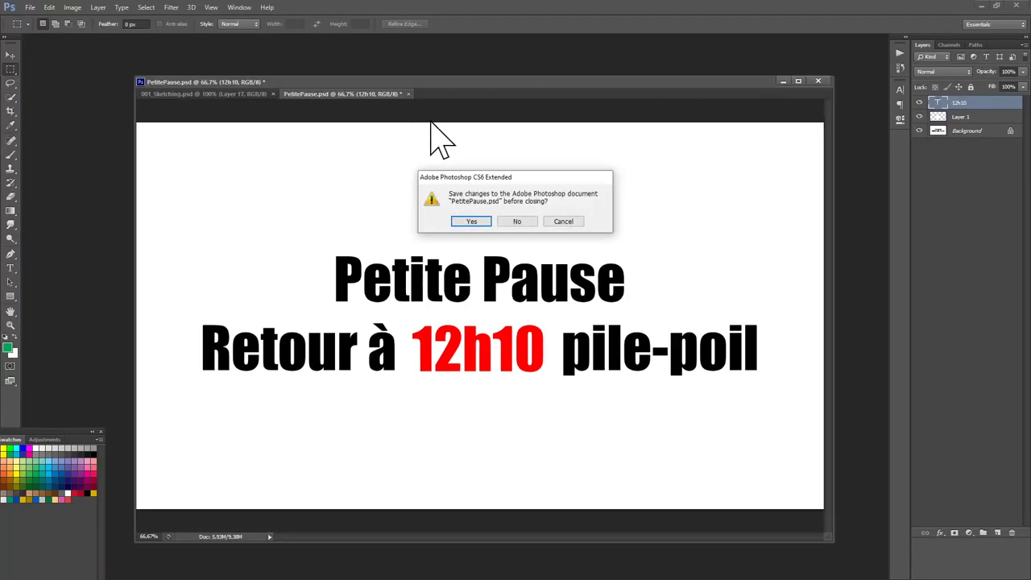
click(516, 222)
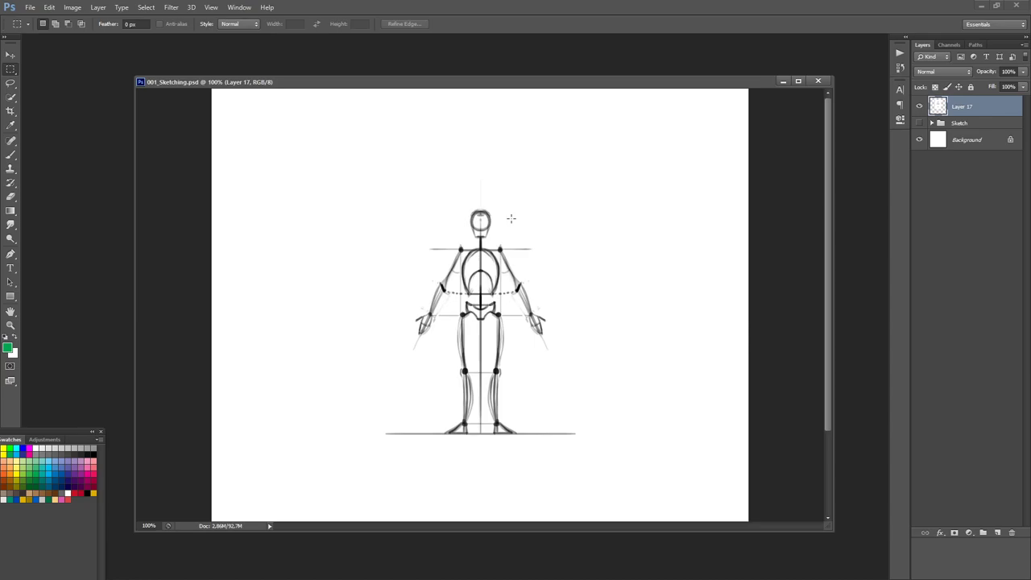
- Switch to full screen mode and lower the opacity of Layer 17 so the skeleton becomes a faint grey guide
key(f)
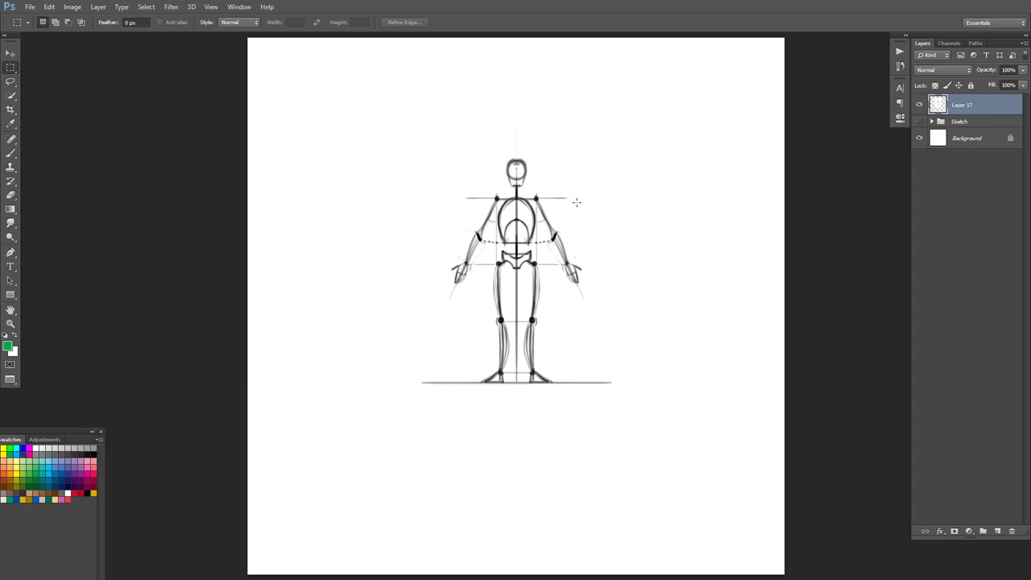
click(919, 104)
click(919, 104)
click(1023, 71)
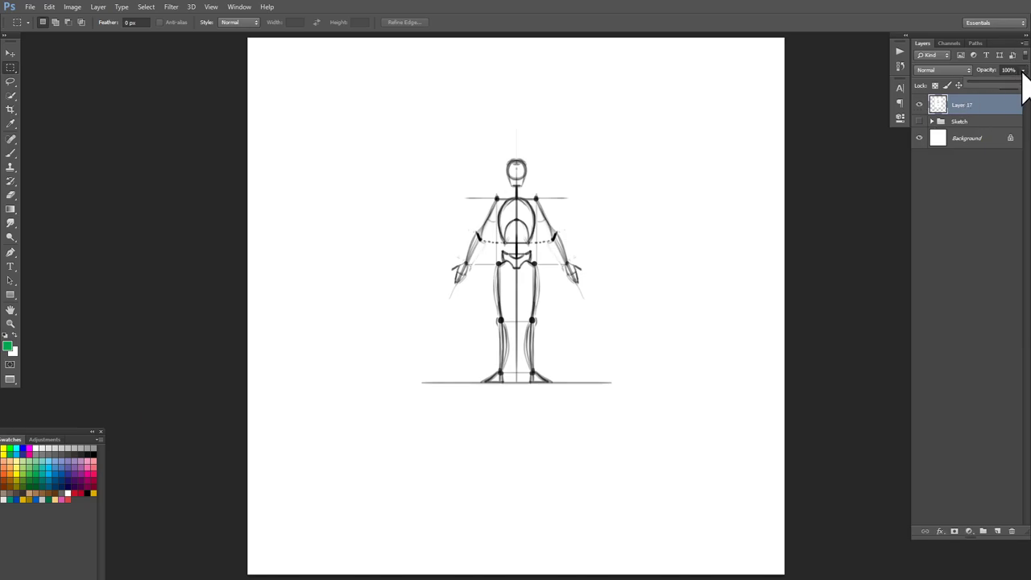
click(987, 83)
drag(987, 82, 990, 81)
- Create a new layer above the faded skeleton and place it inside a new group
click(996, 532)
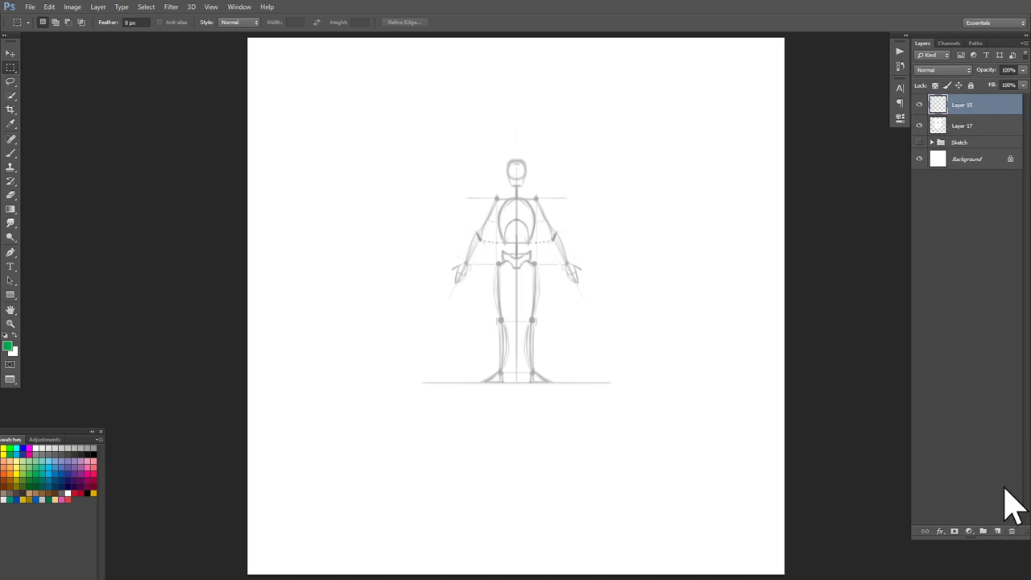
click(983, 531)
drag(957, 118, 965, 104)
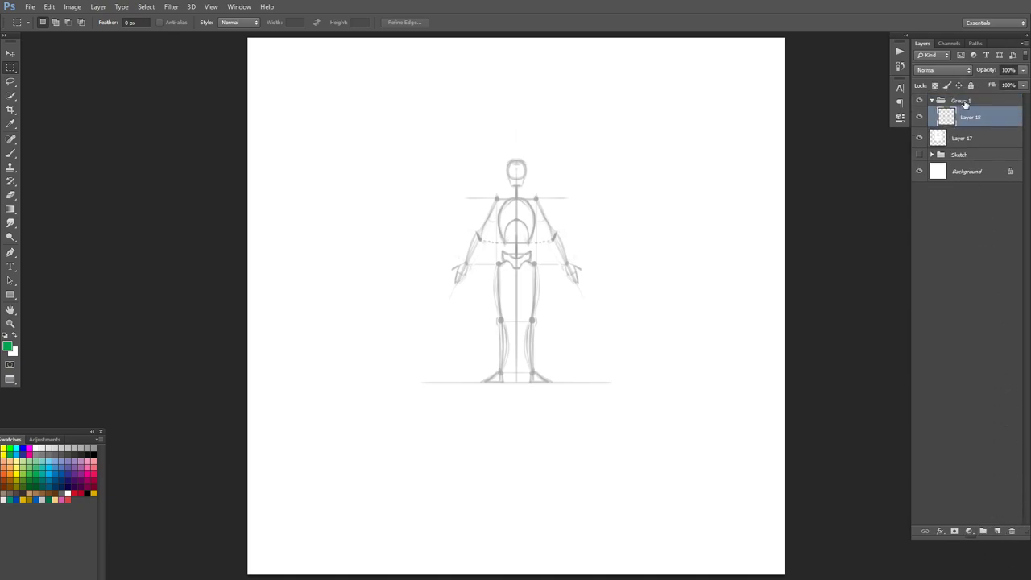
- Paint a skull face with two pointed ears, dark eyes and a jaw over the guide head in black
key(b)
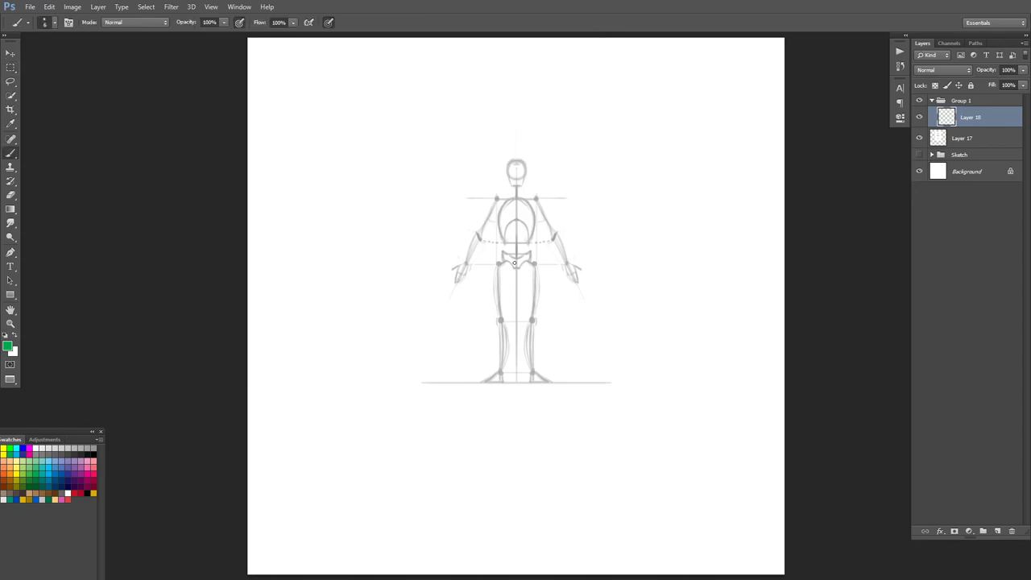
click(919, 139)
click(919, 139)
click(918, 154)
key(d)
mouse_move(510, 178)
mouse_down()
mouse_move(520, 184)
mouse_move(523, 170)
mouse_up()
mouse_move(523, 160)
mouse_down()
mouse_move(521, 150)
mouse_move(525, 168)
mouse_up()
drag(509, 172, 521, 171)
drag(510, 163, 521, 162)
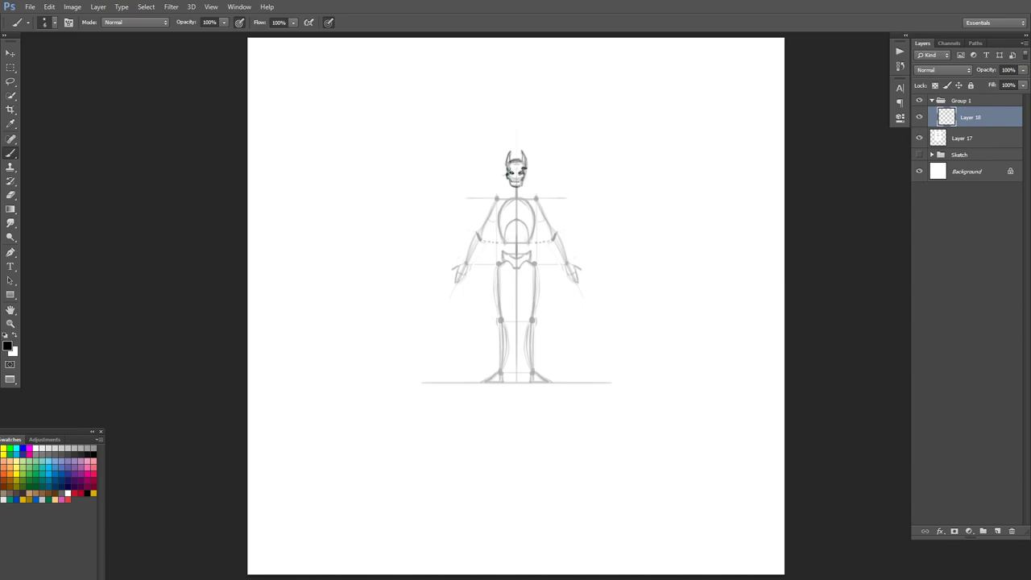
drag(514, 170, 516, 173)
- Draw the collarbone and the image-left arm with a spiked forearm and hand over the guide
drag(496, 198, 510, 200)
mouse_move(492, 203)
mouse_down()
mouse_move(480, 238)
mouse_move(468, 221)
mouse_move(467, 263)
mouse_move(479, 240)
mouse_up()
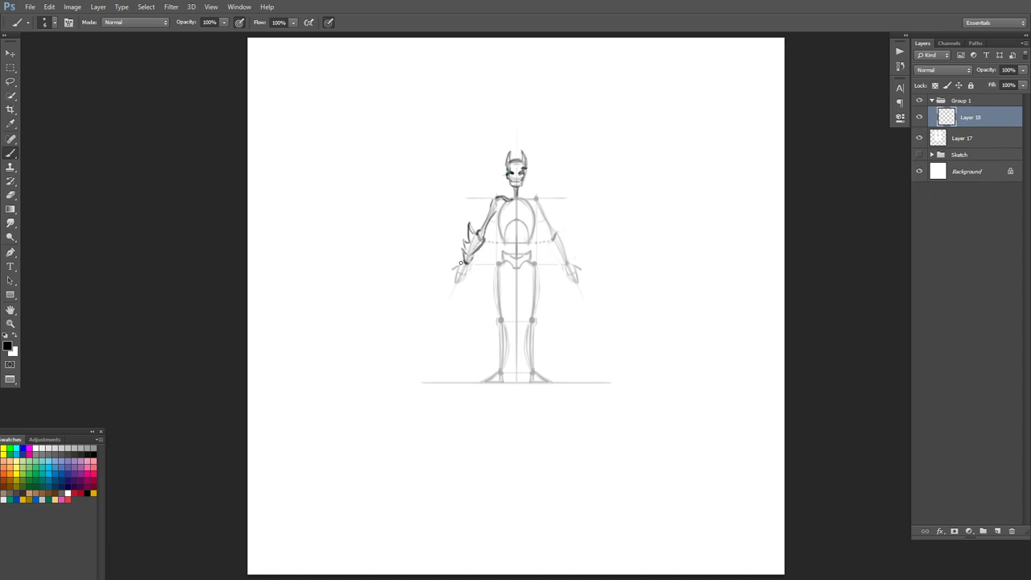
mouse_move(461, 263)
mouse_down()
mouse_move(454, 282)
mouse_move(471, 266)
mouse_move(465, 273)
mouse_up()
drag(510, 150, 508, 154)
- Sketch the ribcage with curved ribs and a small chest emblem over the guide torso
mouse_move(525, 206)
mouse_down()
mouse_move(512, 203)
mouse_move(503, 228)
mouse_up()
mouse_move(520, 213)
mouse_down()
mouse_move(530, 226)
mouse_move(527, 208)
mouse_up()
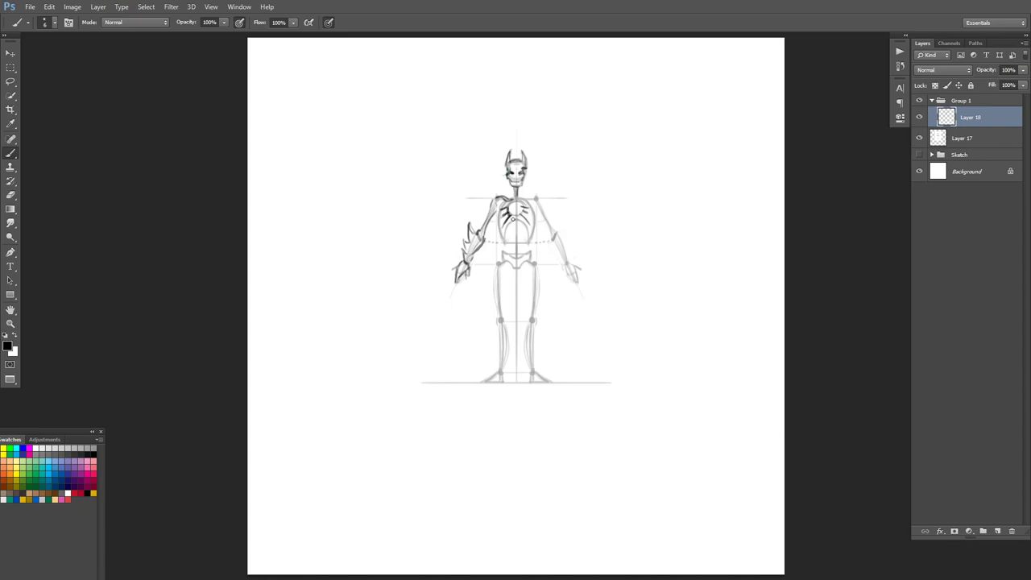
mouse_move(522, 208)
mouse_down()
mouse_move(525, 218)
mouse_move(512, 205)
mouse_move(519, 211)
mouse_up()
mouse_move(496, 209)
mouse_down()
mouse_move(506, 239)
mouse_move(514, 222)
mouse_move(504, 240)
mouse_move(532, 242)
mouse_up()
drag(527, 201, 535, 241)
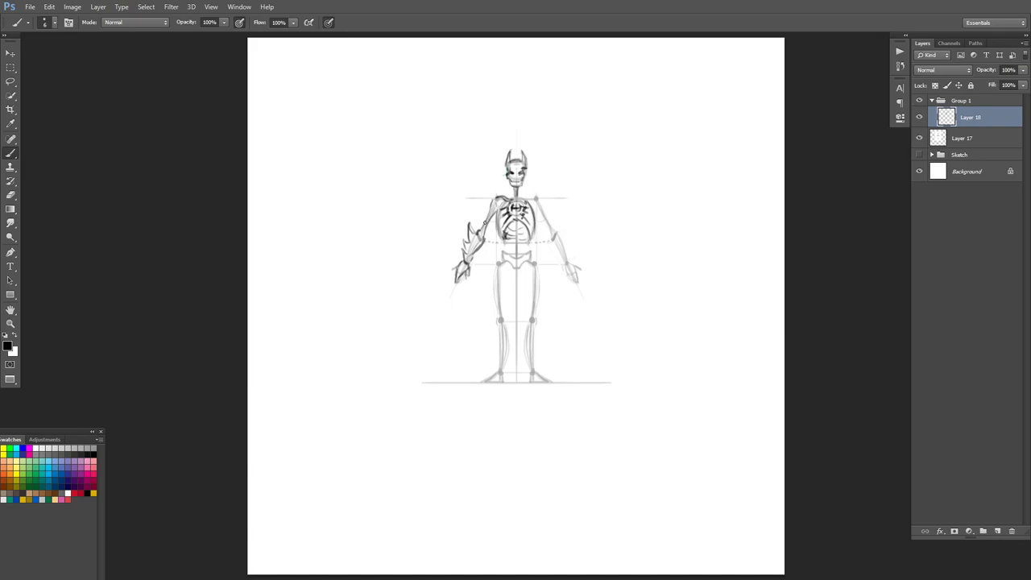
- Darken the image-left arm's contours and draw the spine down to a belt with a round buckle
drag(495, 198, 487, 231)
drag(476, 235, 468, 261)
drag(518, 237, 516, 256)
mouse_move(518, 218)
mouse_down()
mouse_move(518, 256)
mouse_move(515, 241)
mouse_up()
drag(498, 254, 533, 259)
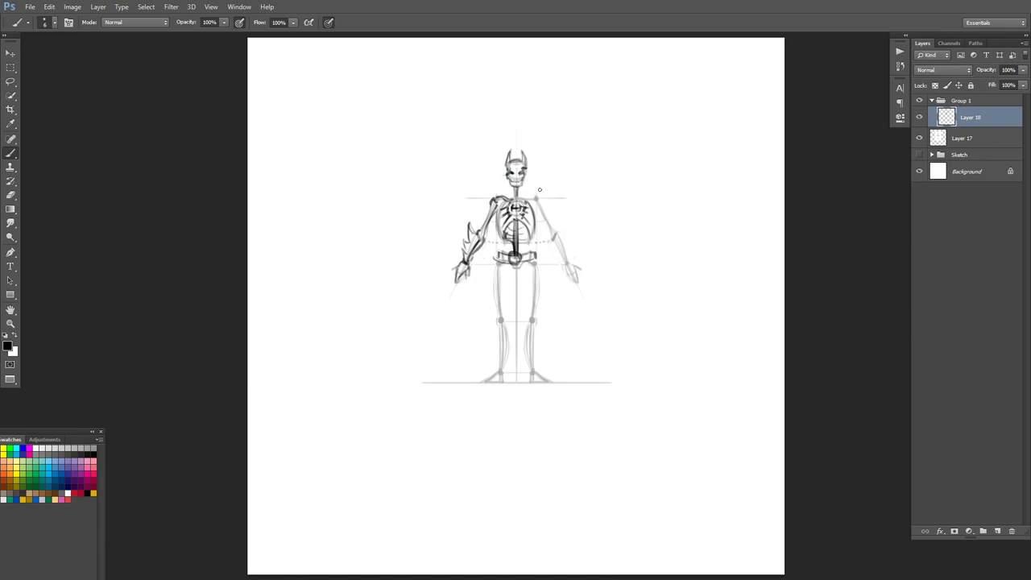
- Draw the image-left leg from hip to foot, with a shaped thigh, calf and boot
drag(497, 264, 499, 311)
mouse_move(499, 274)
mouse_down()
mouse_move(505, 317)
mouse_move(503, 301)
mouse_move(491, 329)
mouse_move(505, 322)
mouse_move(512, 338)
mouse_move(501, 374)
mouse_up()
mouse_move(496, 338)
mouse_down()
mouse_move(501, 372)
mouse_move(482, 383)
mouse_move(503, 382)
mouse_up()
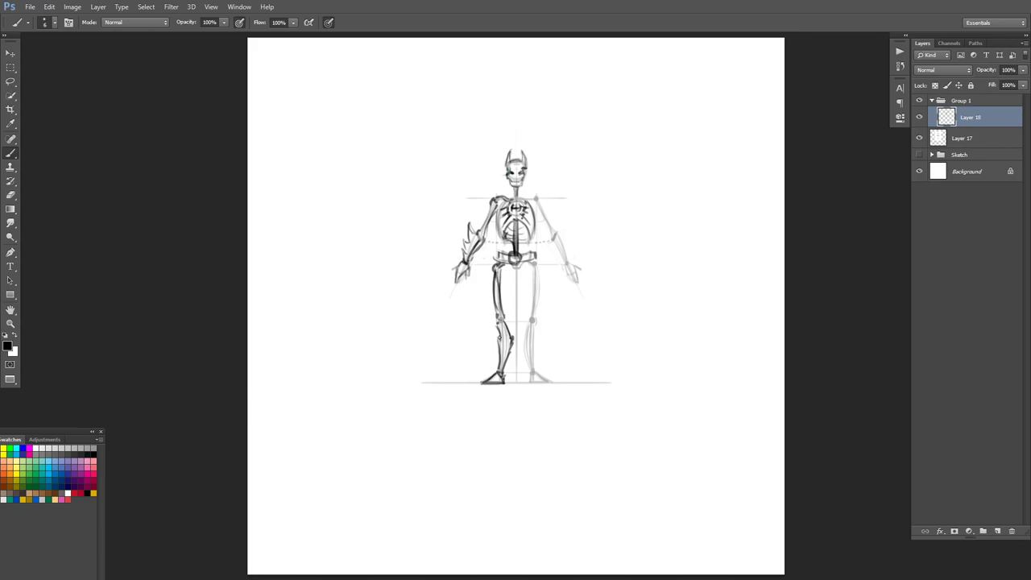
- Draw a raised collar across the shoulders and a long flaring cape with a scalloped hem
drag(496, 255, 540, 255)
mouse_move(491, 196)
mouse_down()
mouse_move(539, 193)
mouse_move(477, 224)
mouse_up()
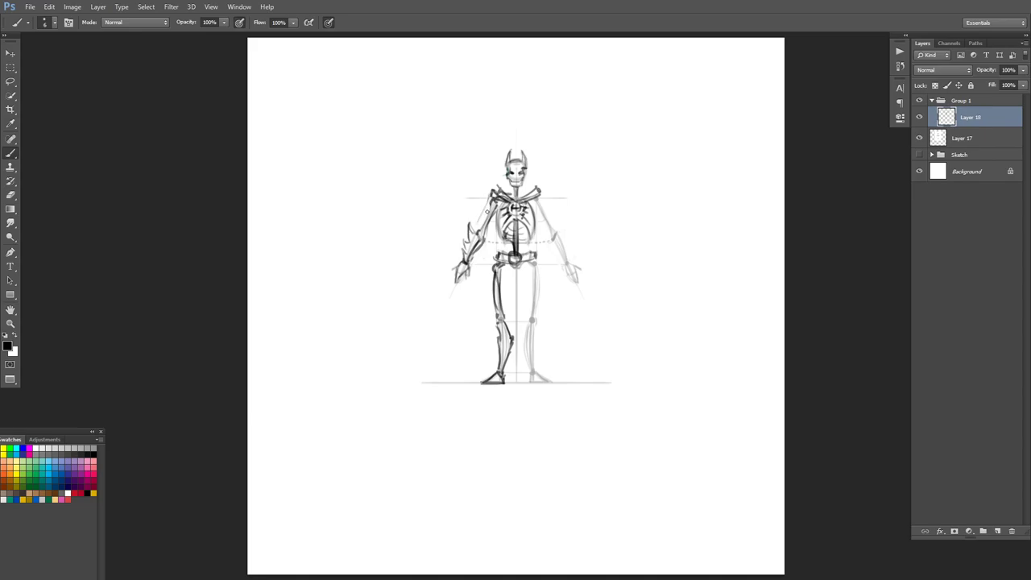
mouse_move(455, 266)
mouse_down()
mouse_move(431, 345)
mouse_move(439, 325)
mouse_move(462, 353)
mouse_move(484, 339)
mouse_move(520, 373)
mouse_move(543, 338)
mouse_move(572, 338)
mouse_move(602, 321)
mouse_up()
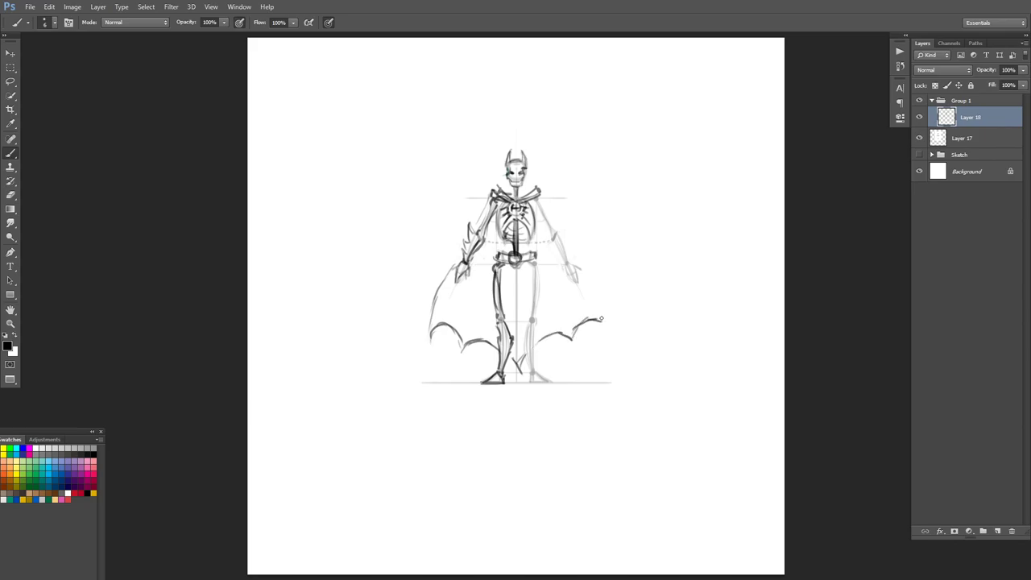
mouse_move(543, 189)
mouse_down()
mouse_move(588, 271)
mouse_move(601, 326)
mouse_up()
mouse_move(483, 202)
mouse_down()
mouse_move(439, 252)
mouse_move(412, 305)
mouse_move(431, 299)
mouse_up()
drag(601, 305, 606, 286)
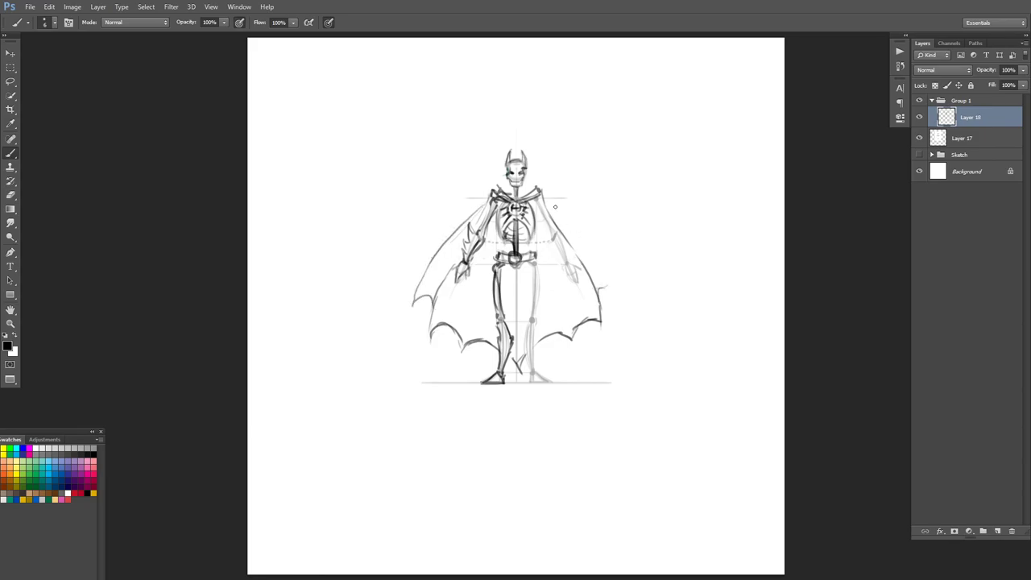
mouse_move(561, 232)
mouse_down()
mouse_move(600, 265)
mouse_move(619, 310)
mouse_up()
- Erase the lower part of the cape and redraw it shorter at hand height, with curls on the image-left half
key(e)
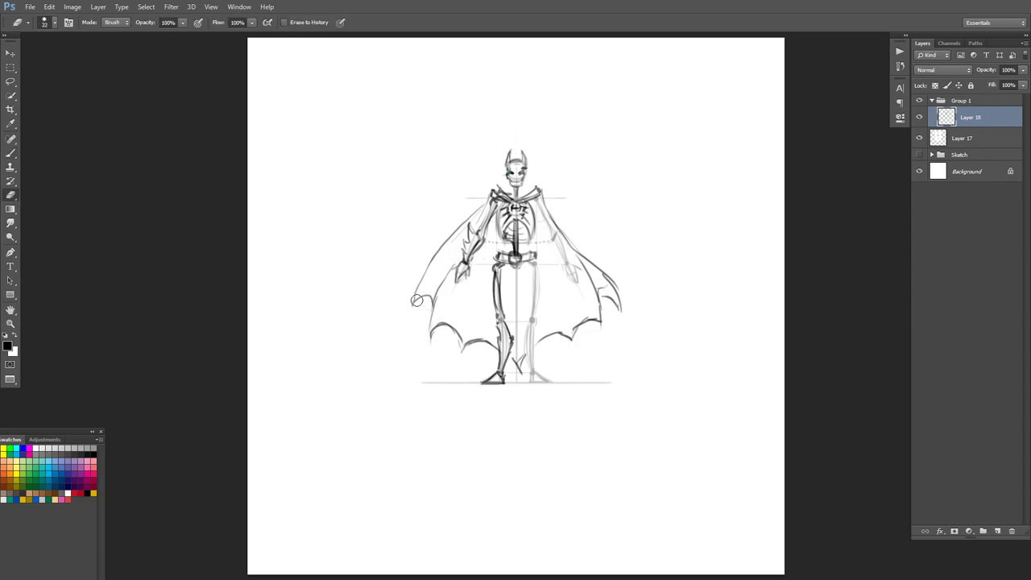
mouse_move(420, 299)
mouse_down()
mouse_move(458, 338)
mouse_move(519, 367)
mouse_move(593, 315)
mouse_move(606, 254)
mouse_move(559, 246)
mouse_up()
key(b)
mouse_move(427, 259)
mouse_down()
mouse_move(448, 252)
mouse_move(491, 286)
mouse_move(514, 275)
mouse_move(520, 305)
mouse_up()
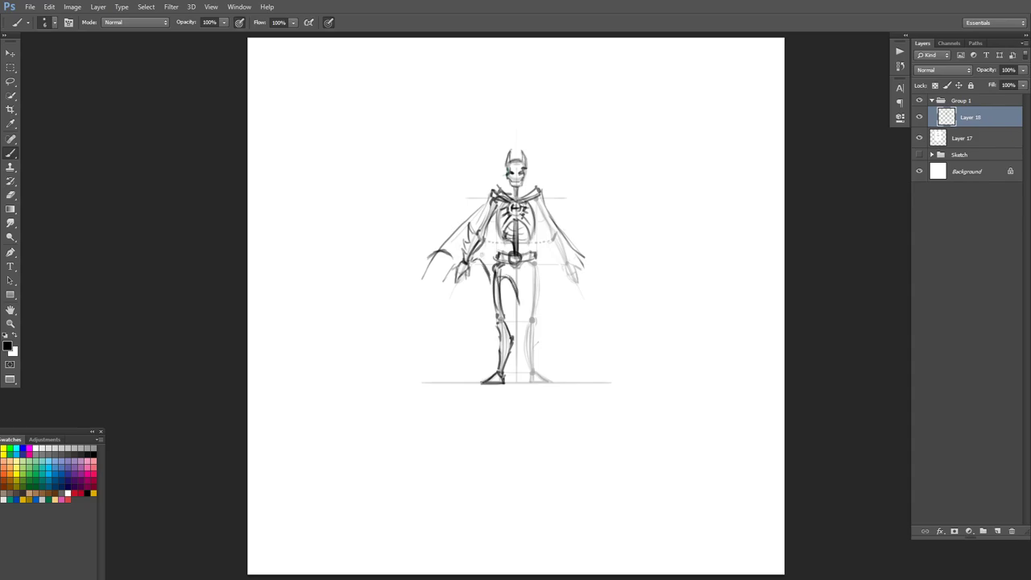
mouse_move(486, 256)
mouse_down()
mouse_move(453, 251)
mouse_move(449, 265)
mouse_move(455, 256)
mouse_up()
drag(475, 212, 460, 228)
- Copy the image-left half of the character to a new layer and flip it horizontally with a width of -100%
click(11, 68)
drag(381, 117, 517, 416)
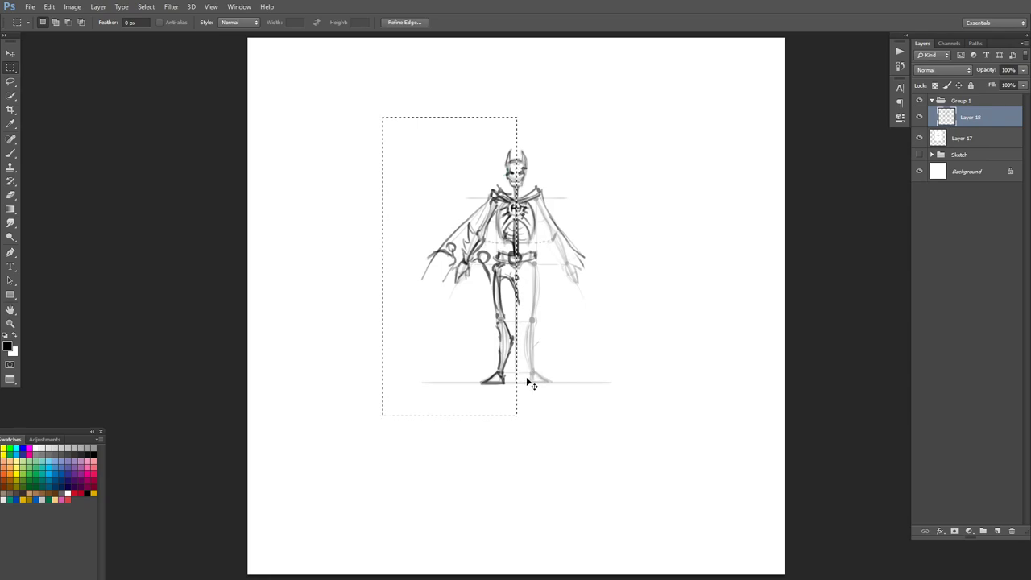
key(ctrl+j)
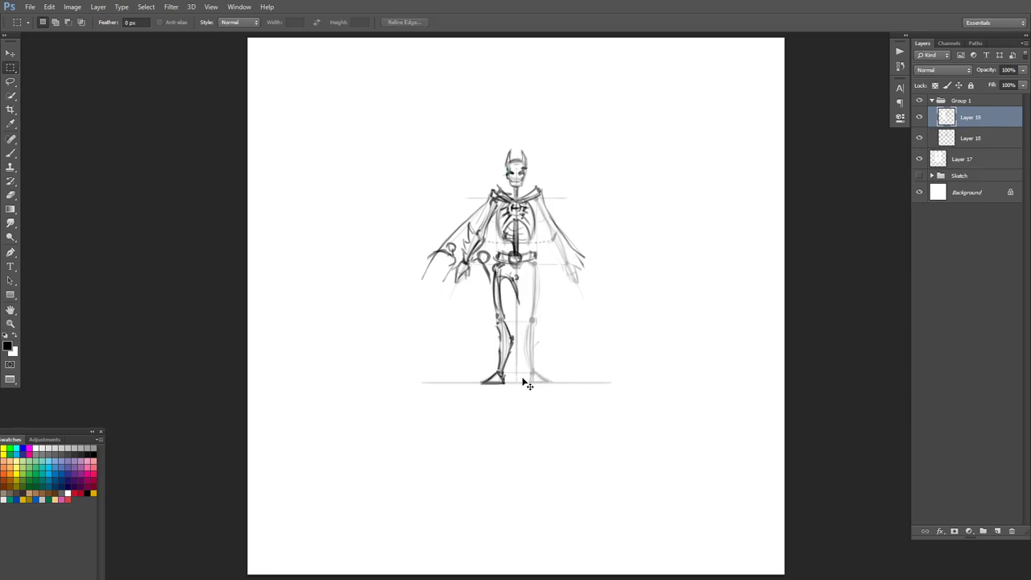
key(ctrl+t)
drag(378, 265, 642, 259)
click(168, 22)
text(-100)
key(Return)
key(Return)
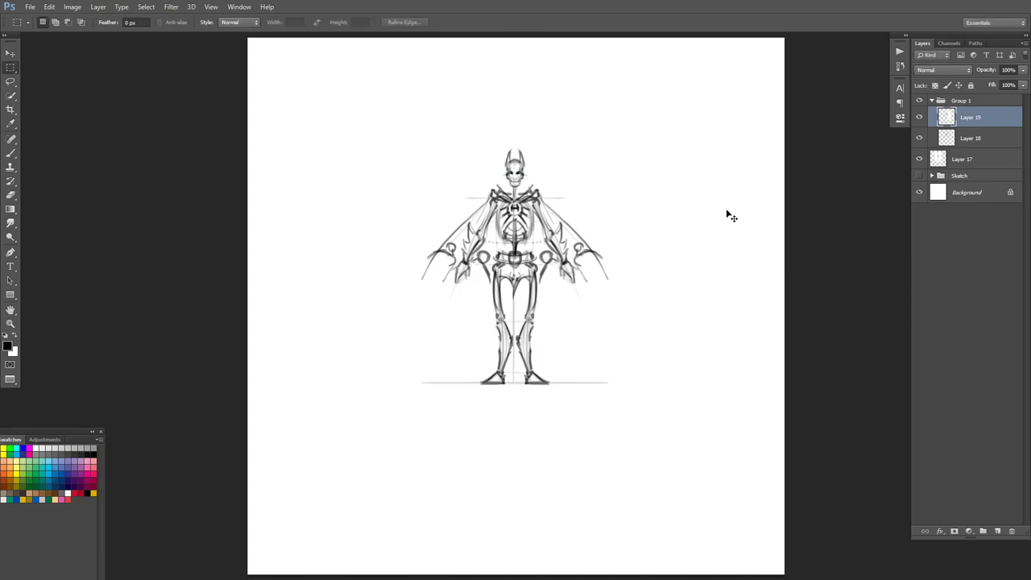
- Nudge the mirrored half sideways to meet the centre line and merge it with the original drawing layer
key(ctrl+Right)
key(ctrl+Right)
key(ctrl+Left)
key(ctrl+Right)
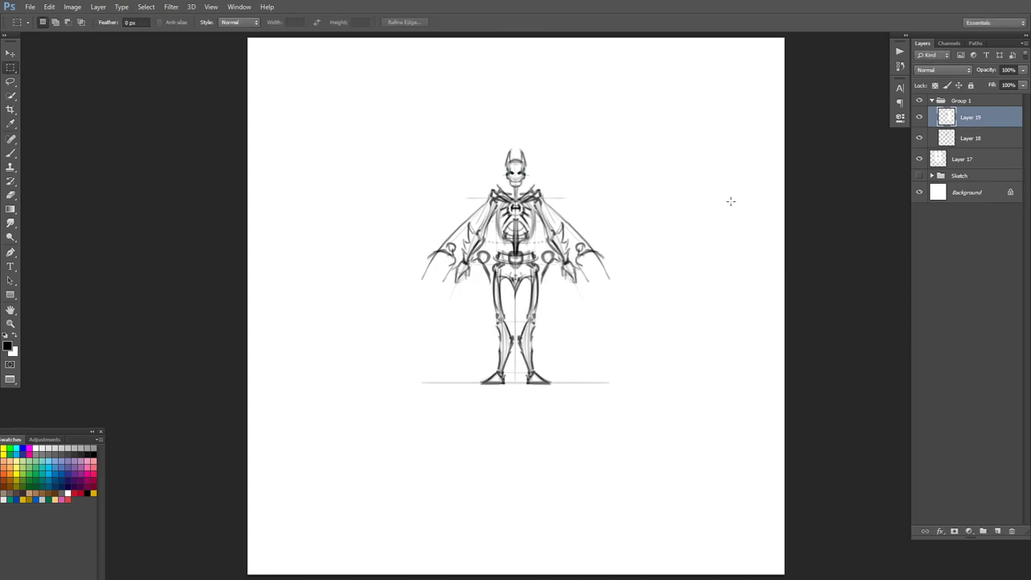
key(ctrl+e)
- Compare the caped character with the faded skeleton guide by toggling the visibility of their layers
click(922, 120)
click(923, 120)
click(922, 120)
click(922, 120)
click(922, 139)
click(922, 139)
click(922, 140)
click(921, 121)
click(921, 121)
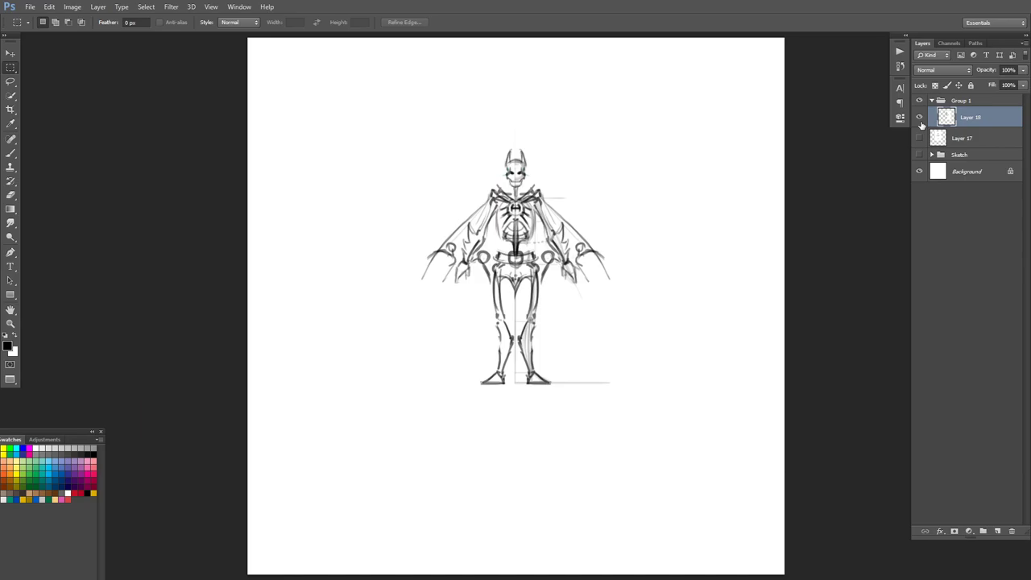
click(921, 139)
click(920, 121)
click(921, 121)
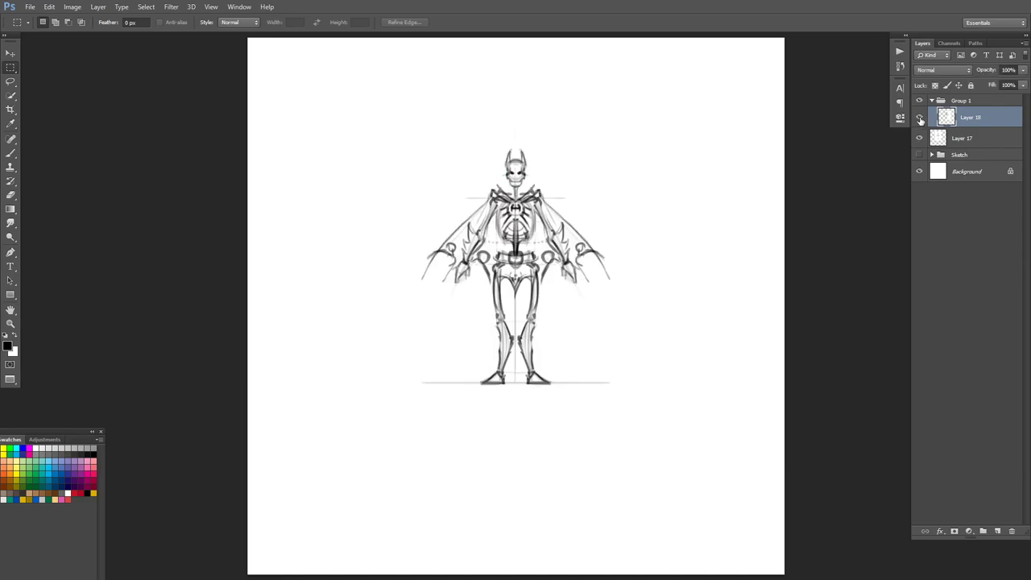
click(921, 119)
click(920, 121)
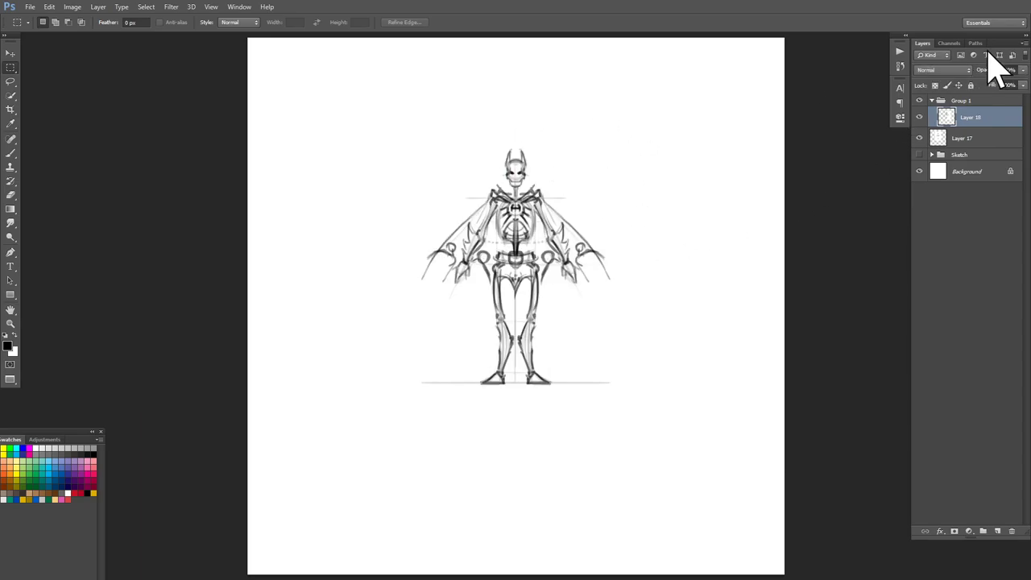
- Add a second group with an empty layer above the collapsed Group 1, and hide Group 1
click(932, 101)
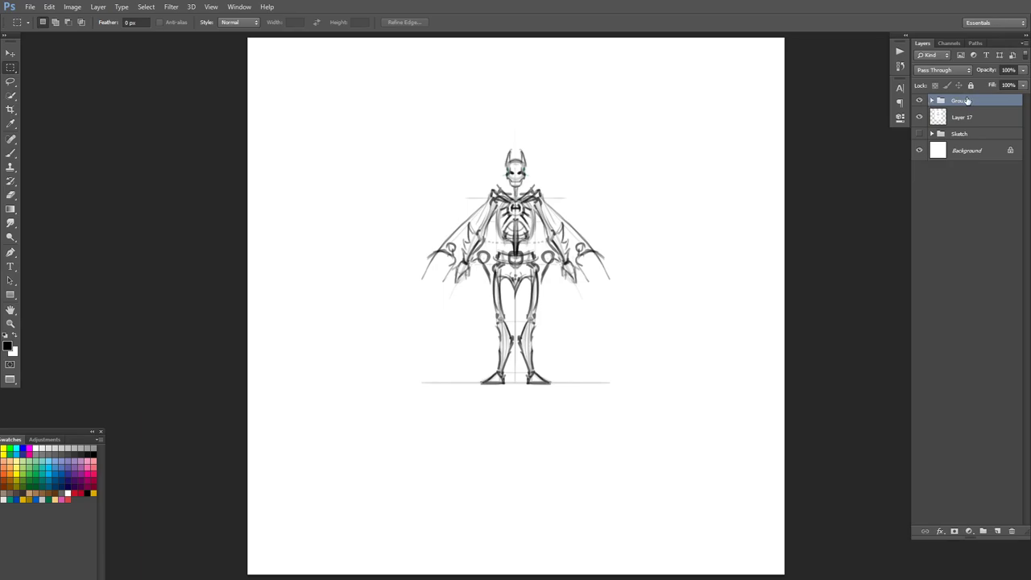
click(984, 531)
click(996, 532)
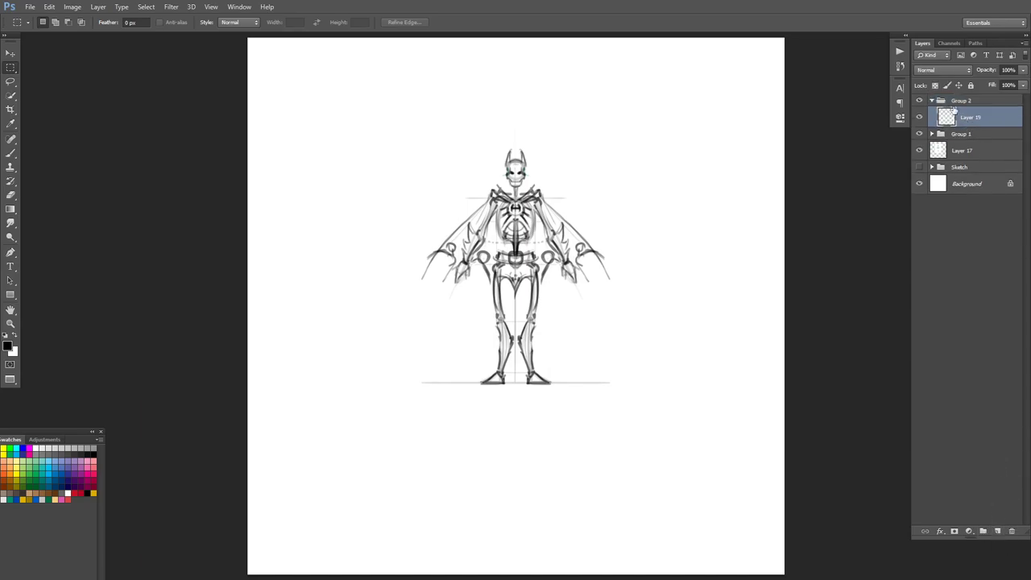
click(919, 135)
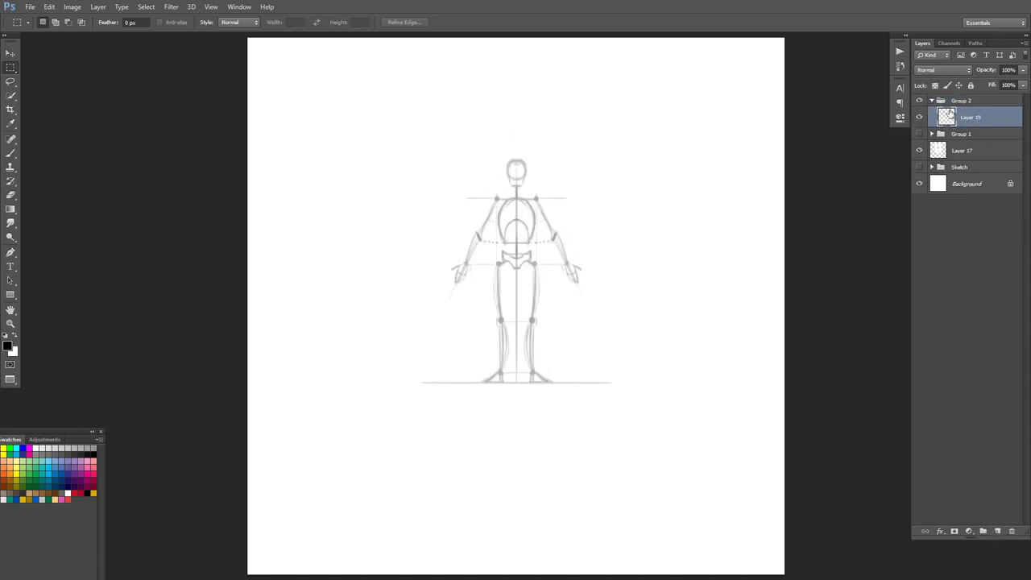
- Draw a bulky shoulder, a massive arm with a clenched hand and the chest side on the guide's image-left side
key(b)
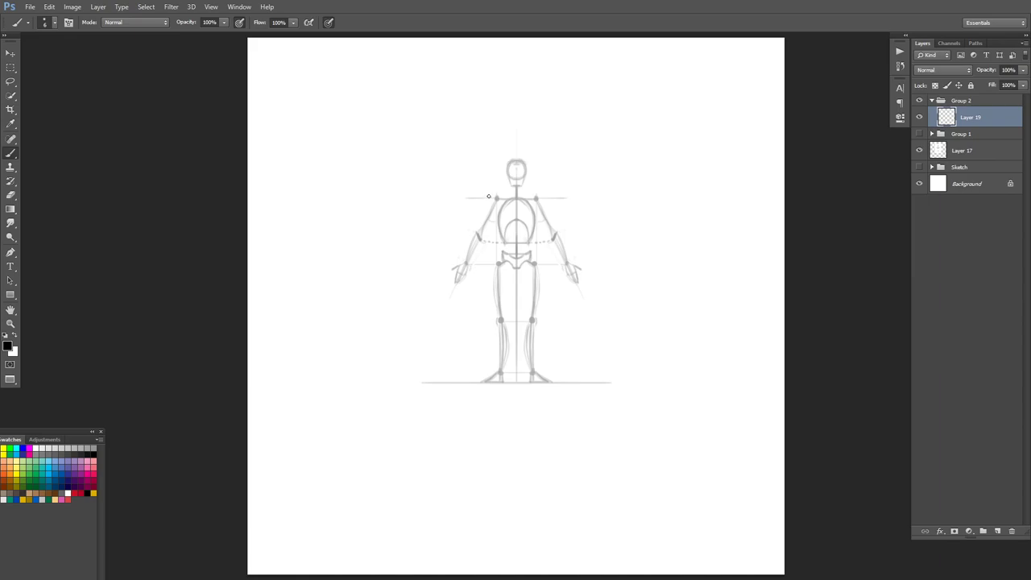
mouse_move(489, 194)
mouse_down()
mouse_move(471, 227)
mouse_move(486, 244)
mouse_move(500, 204)
mouse_up()
mouse_move(465, 236)
mouse_down()
mouse_move(463, 256)
mouse_move(472, 232)
mouse_move(483, 251)
mouse_move(459, 261)
mouse_move(453, 278)
mouse_move(474, 276)
mouse_up()
mouse_move(482, 210)
mouse_down()
mouse_move(466, 209)
mouse_move(488, 241)
mouse_move(504, 237)
mouse_up()
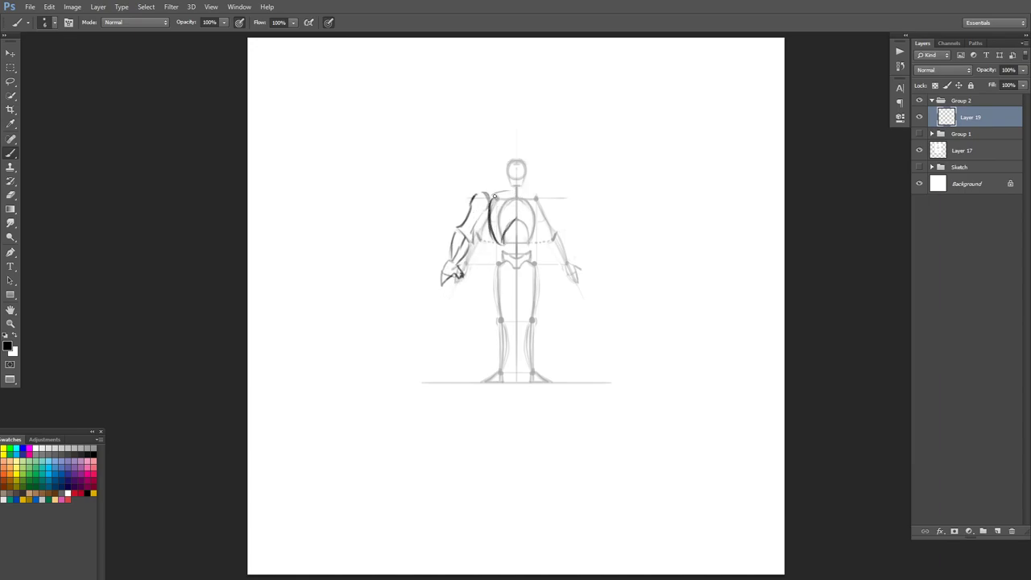
- Draw the shoulder line toward the neck, a squared head with a visor-like face, and the pelvis
drag(491, 194, 508, 194)
mouse_move(513, 166)
mouse_down()
mouse_move(509, 186)
mouse_move(523, 184)
mouse_up()
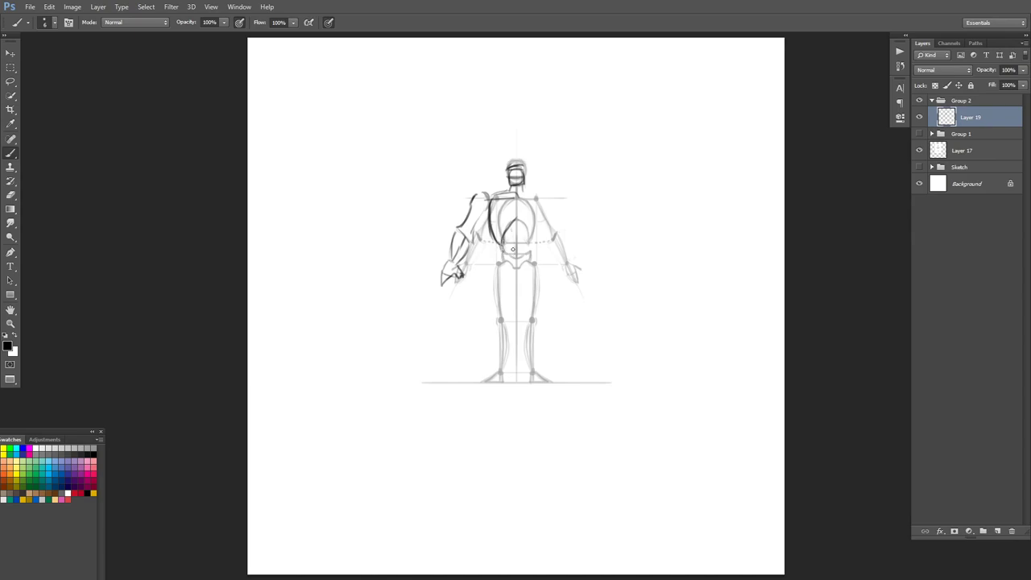
drag(507, 259, 501, 253)
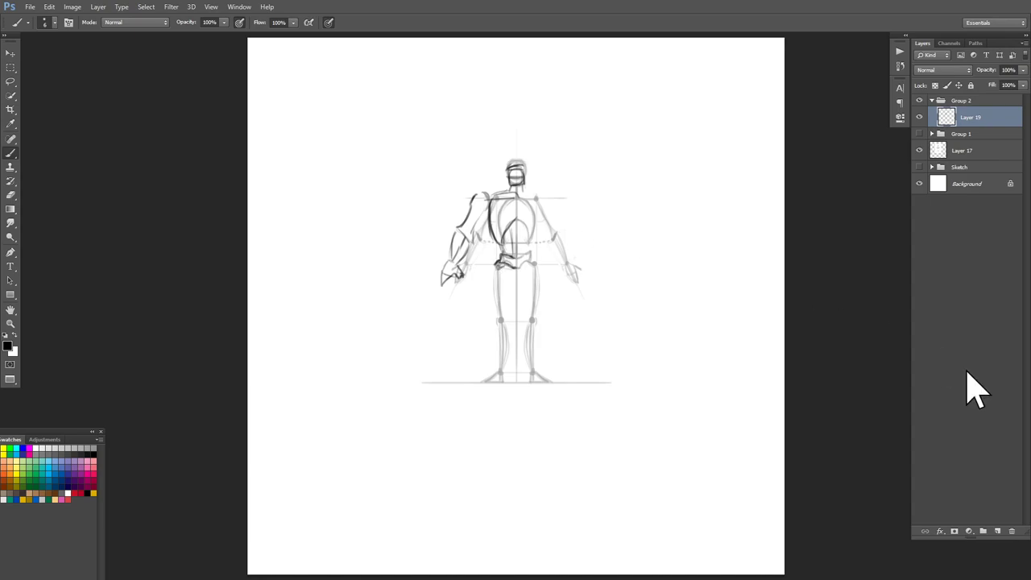
- Add a new layer and draw the image-left leg on it, with thigh, round knee, shin and foot
click(997, 532)
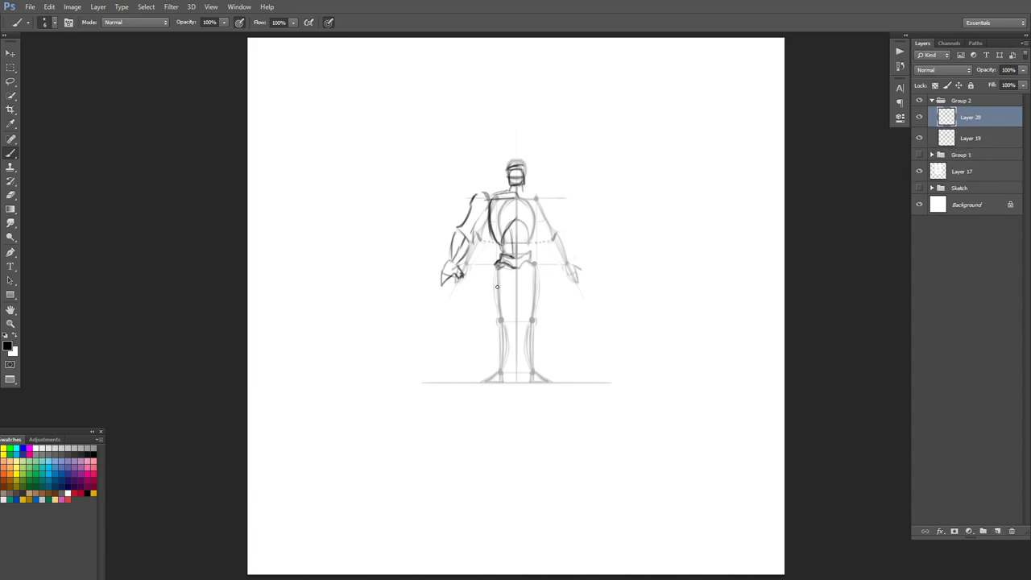
mouse_move(488, 276)
mouse_down()
mouse_move(498, 262)
mouse_move(495, 314)
mouse_up()
mouse_move(488, 275)
mouse_down()
mouse_move(503, 357)
mouse_move(510, 319)
mouse_move(507, 366)
mouse_move(505, 354)
mouse_move(504, 371)
mouse_move(476, 382)
mouse_move(504, 381)
mouse_up()
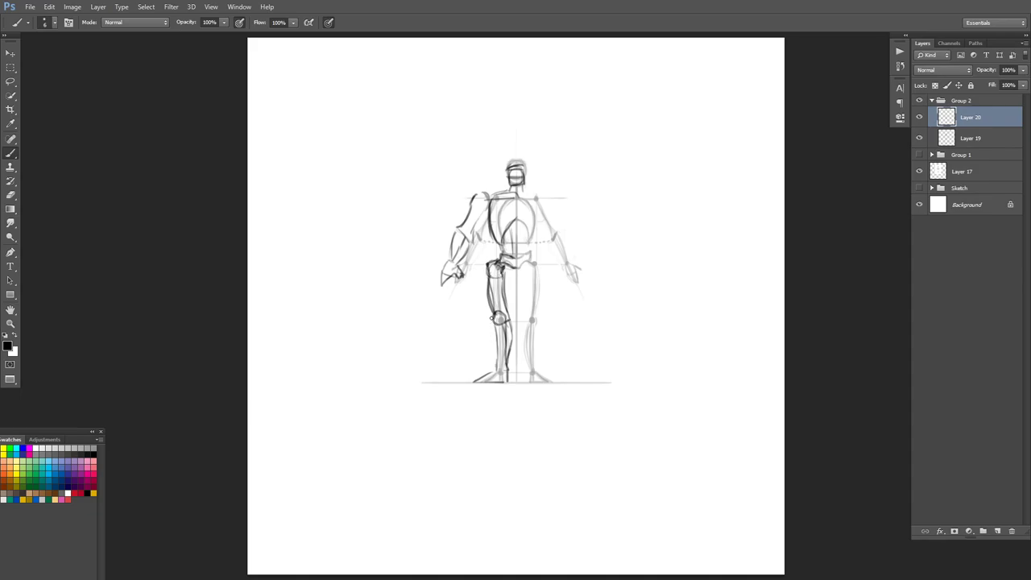
drag(504, 274, 495, 318)
drag(497, 369, 509, 367)
- Scale the leg layer to 117.95% width and 78.72% height, making the leg shorter and broader
click(919, 117)
click(919, 117)
key(ctrl+t)
drag(494, 382, 494, 356)
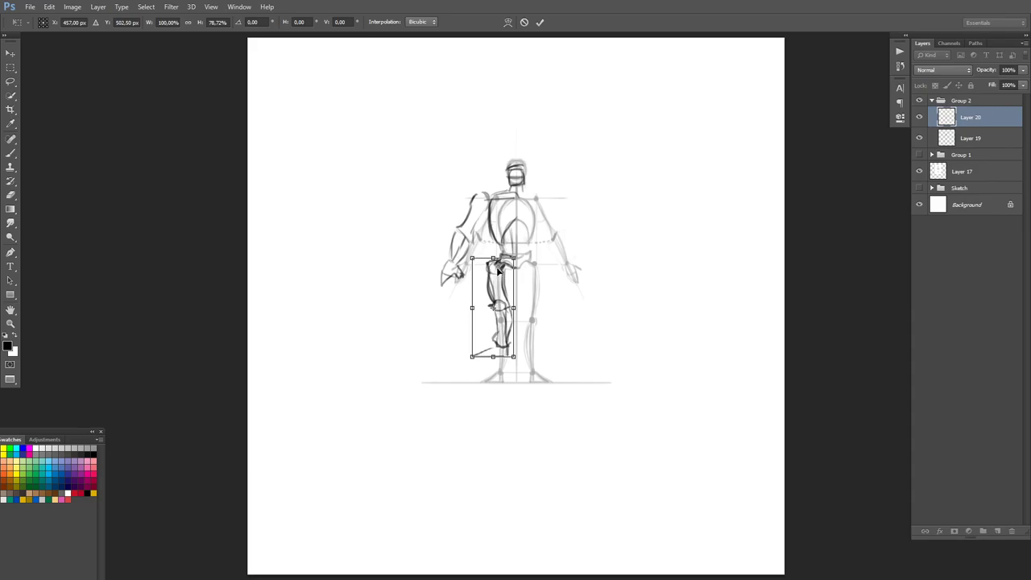
drag(507, 288, 514, 307)
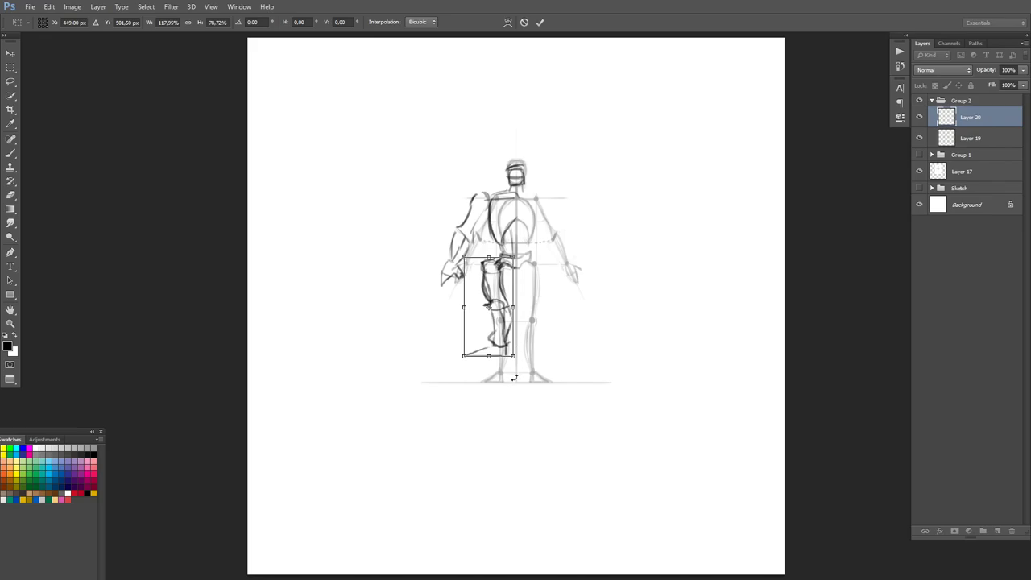
key(Return)
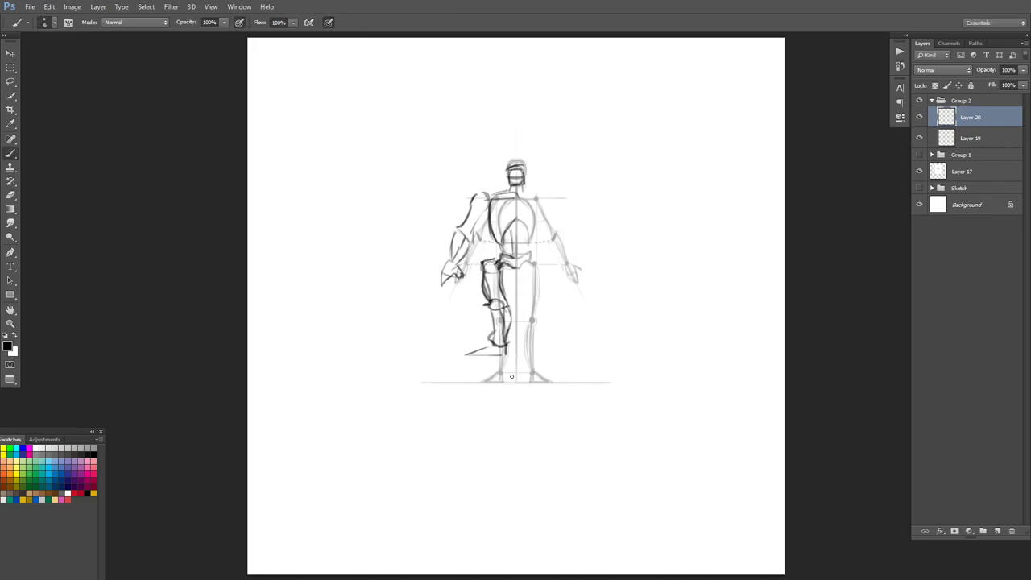
- On Layer 19, erase the pointed image-left hand and redraw it as a smaller, blocky clenched hand at the wrist
click(943, 140)
key(e)
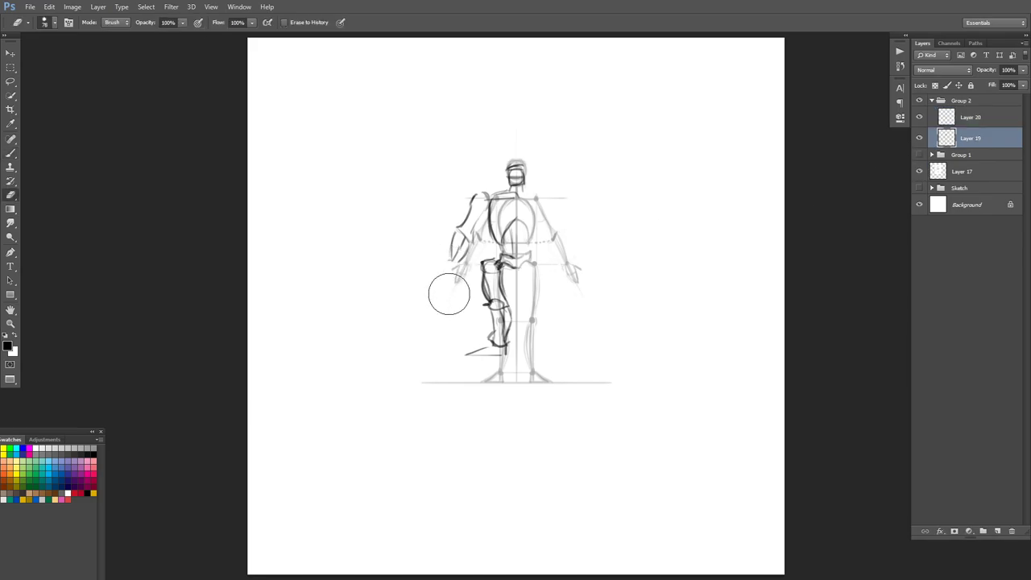
key(b)
drag(449, 258, 447, 276)
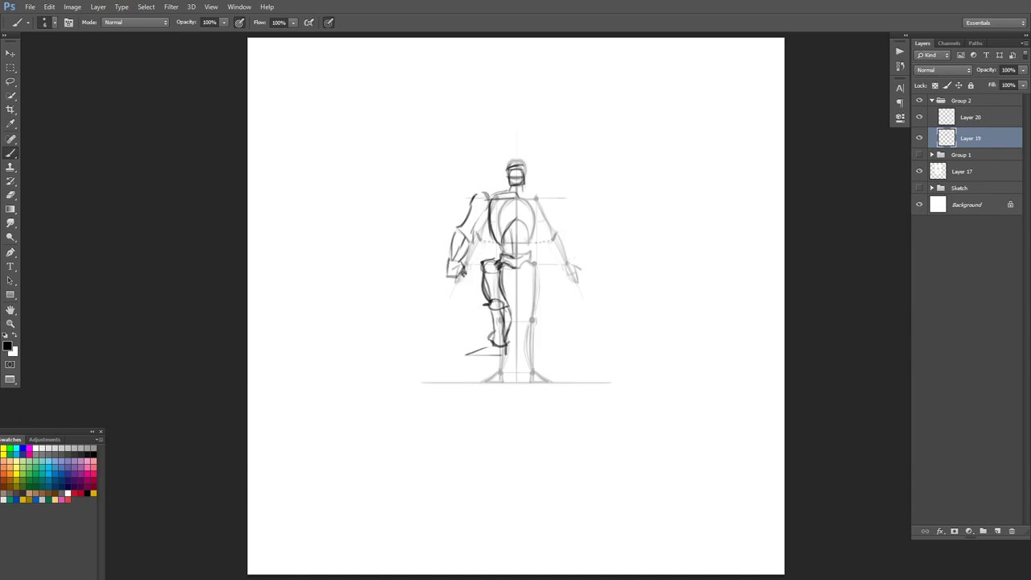
drag(459, 276, 456, 290)
- Compare the bulky figure's half with the original Sketch group and with the faded guide hidden
click(919, 170)
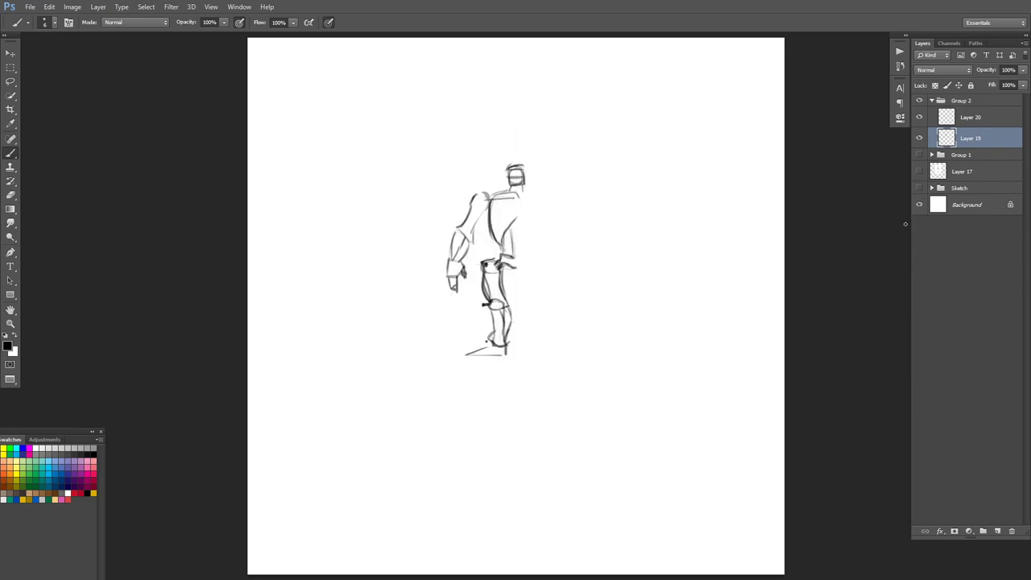
click(919, 187)
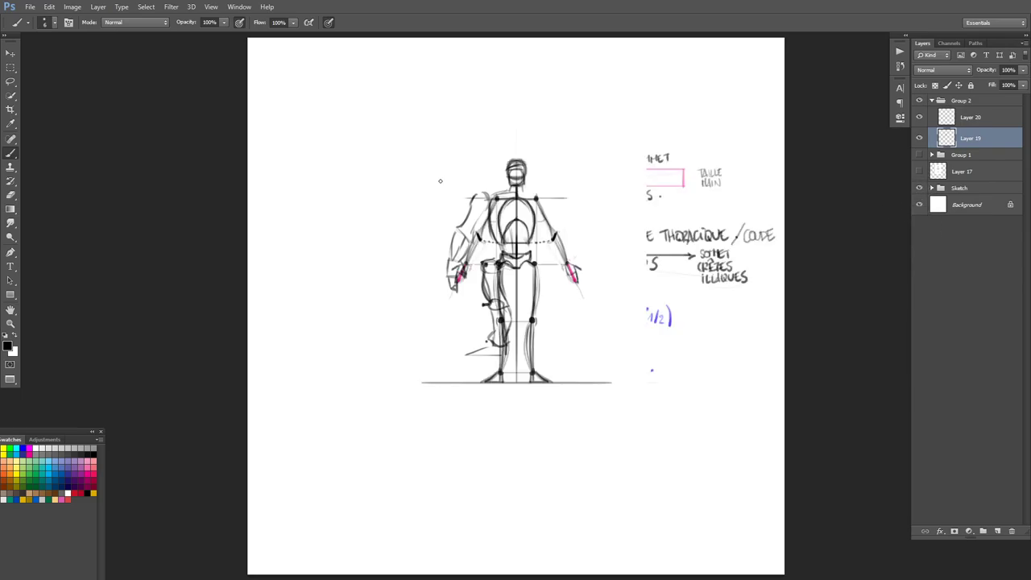
click(919, 188)
click(919, 171)
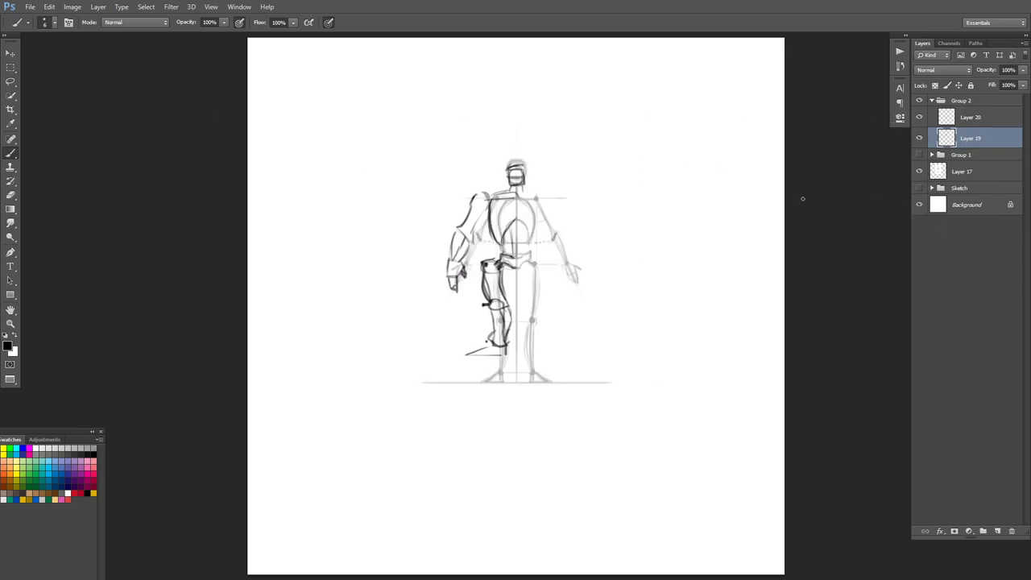
- Select the image-left half of the figure up to the centre line and copy it to a new layer, with the faded guide hidden
key(m)
mouse_move(397, 146)
mouse_down()
mouse_move(502, 379)
mouse_move(517, 375)
mouse_move(516, 360)
mouse_up()
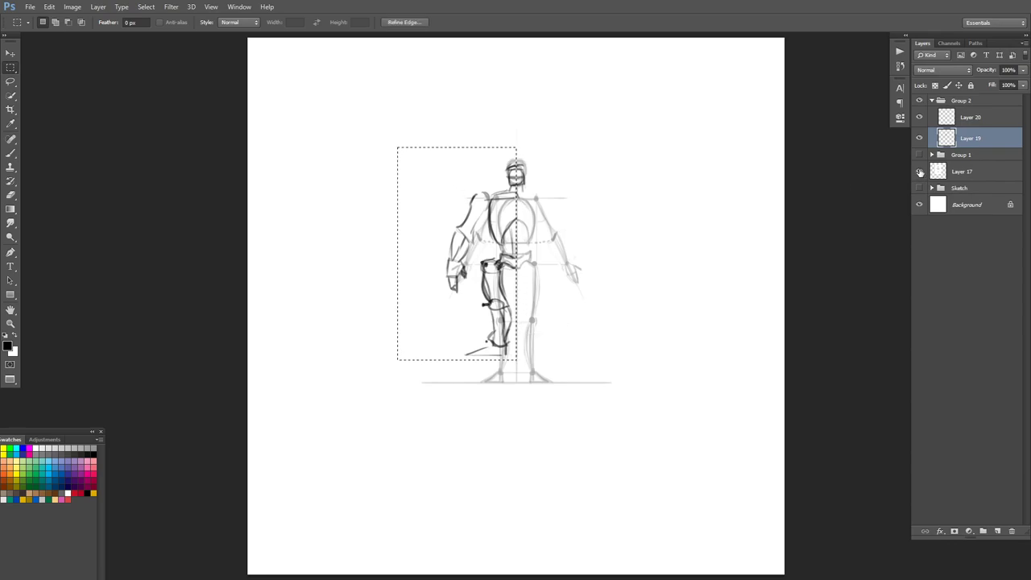
click(920, 170)
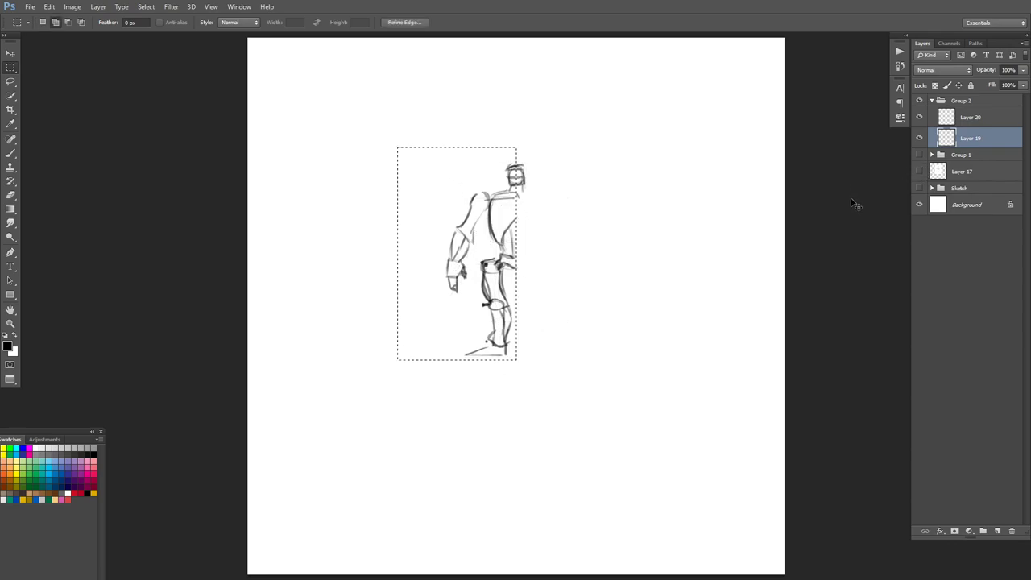
key(ctrl+j)
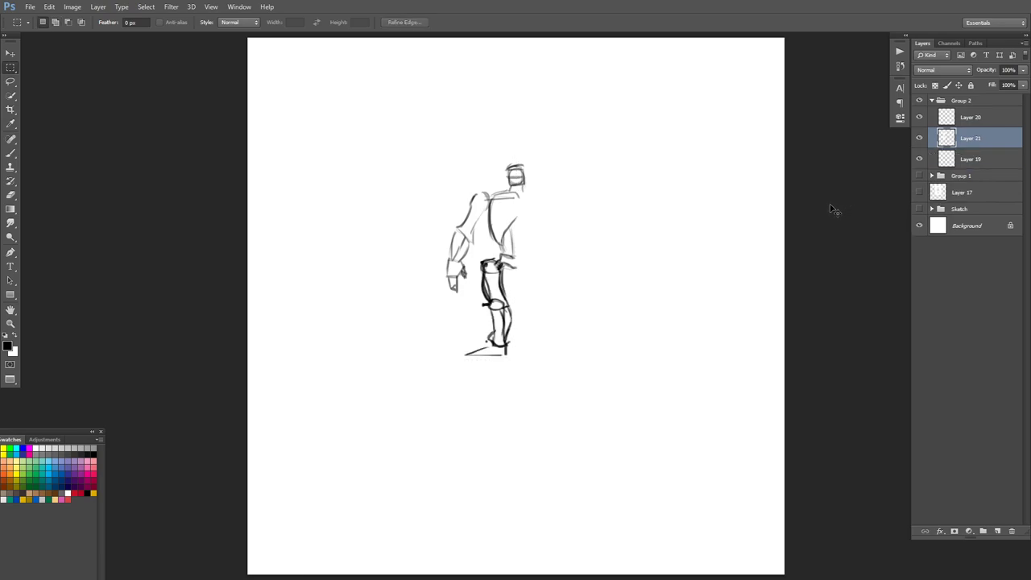
- Flip the copied half horizontally and align it with the original along the centre line to complete a symmetrical figure
key(ctrl+t)
drag(398, 254, 640, 247)
click(167, 22)
text(100)
key(Return)
key(Return)
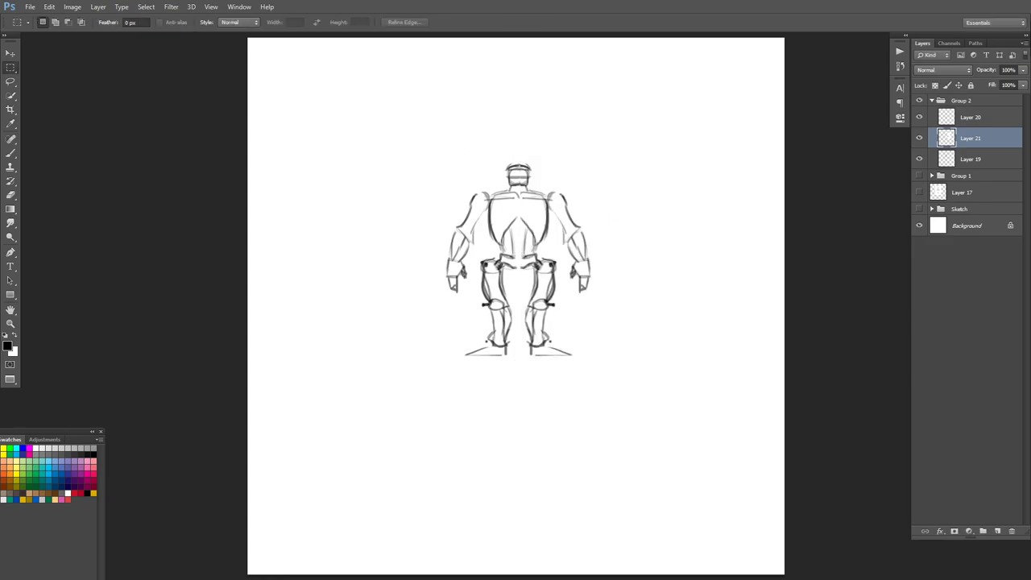
drag(580, 256, 571, 253)
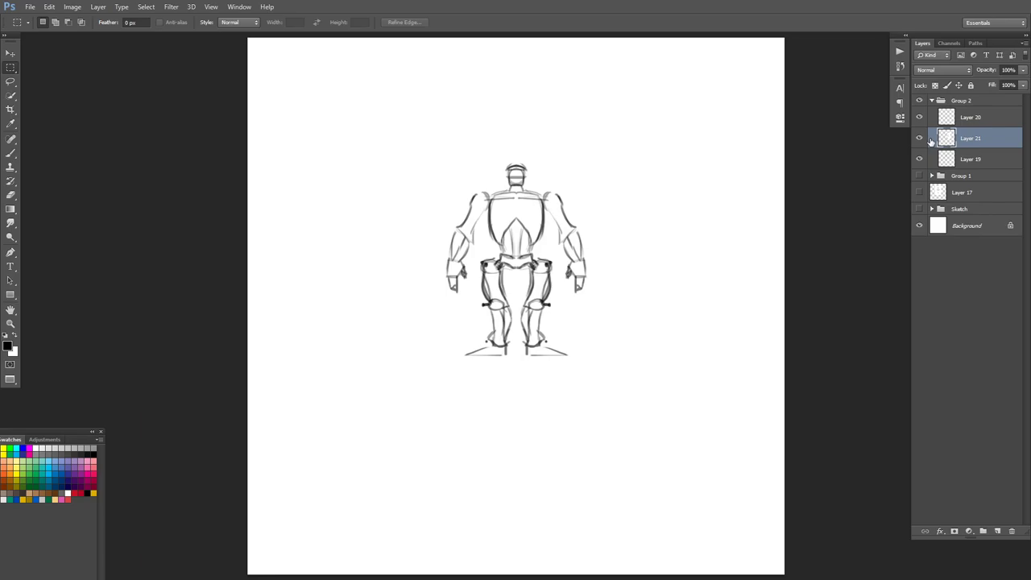
- Examine what Layer 21, Layer 20 and Layer 19 each contain by hiding and showing them in turn
click(920, 139)
click(920, 139)
click(920, 117)
click(919, 118)
click(920, 159)
click(920, 159)
- Merge Layer 20, Layer 21 and Layer 19 in Group 2 into a single figure layer
click(968, 119)
shift+click(970, 158)
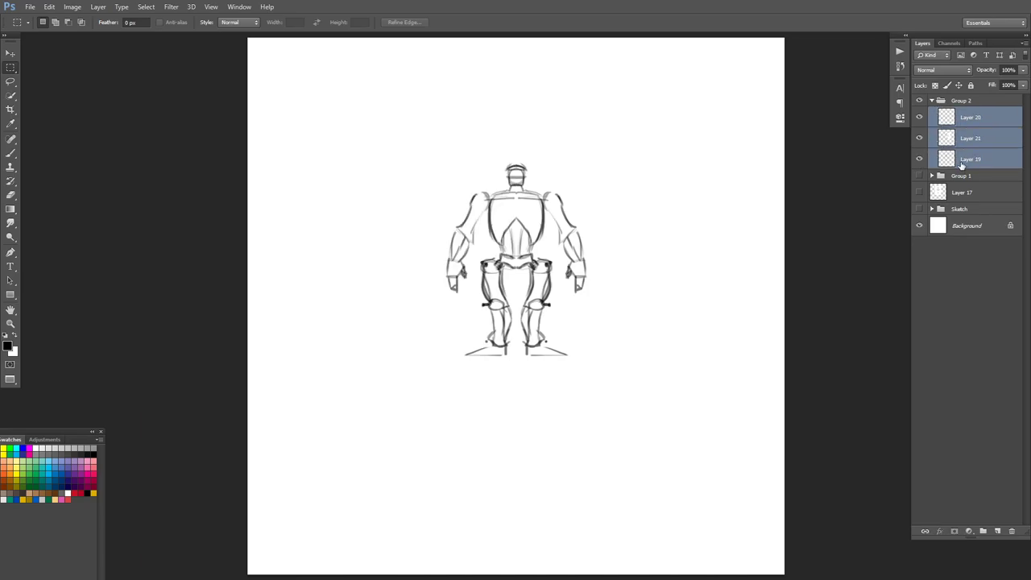
click(963, 119)
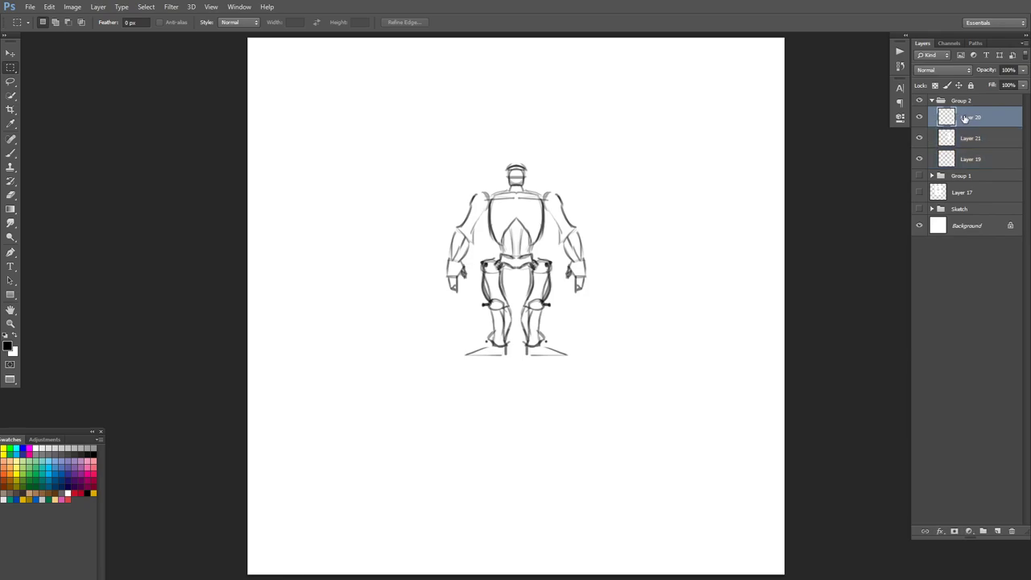
shift+click(965, 140)
shift+click(966, 159)
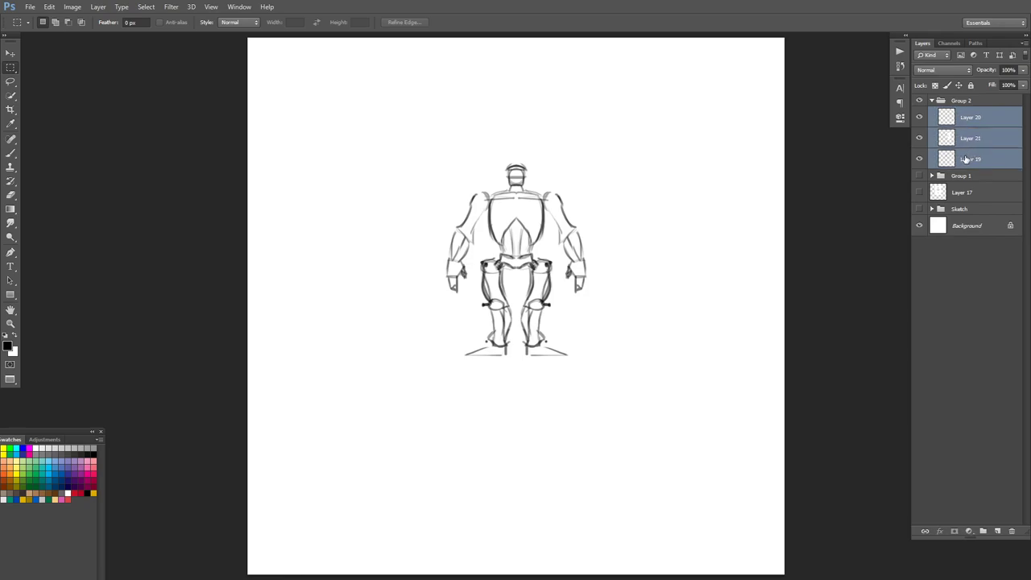
key(ctrl+e)
click(919, 119)
click(920, 118)
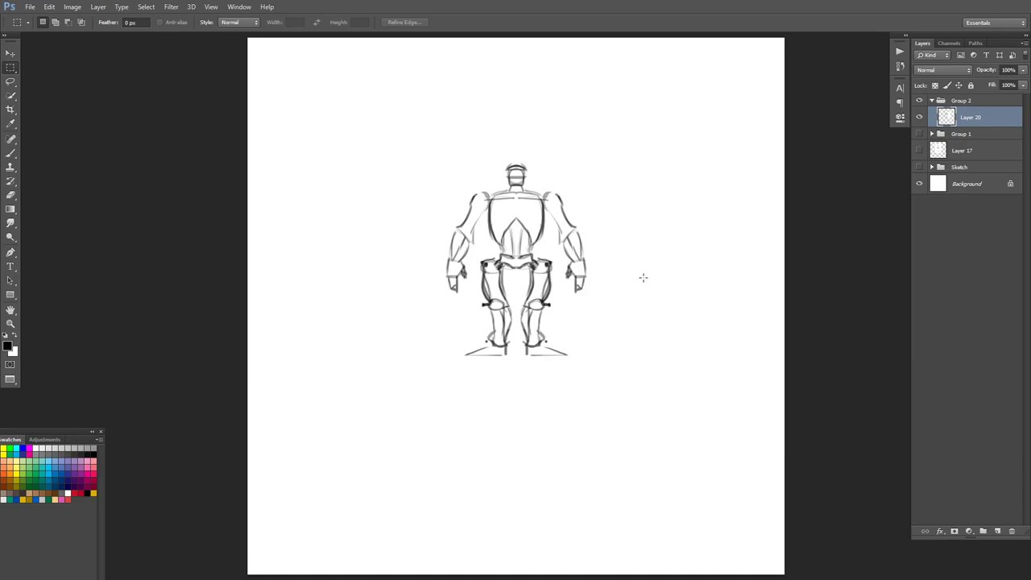
click(920, 118)
click(920, 118)
- Move the merged figure to the image-left side and extend the canvas toward the image-right with the Crop tool
mouse_move(631, 261)
mouse_down()
mouse_move(463, 279)
mouse_move(480, 281)
mouse_up()
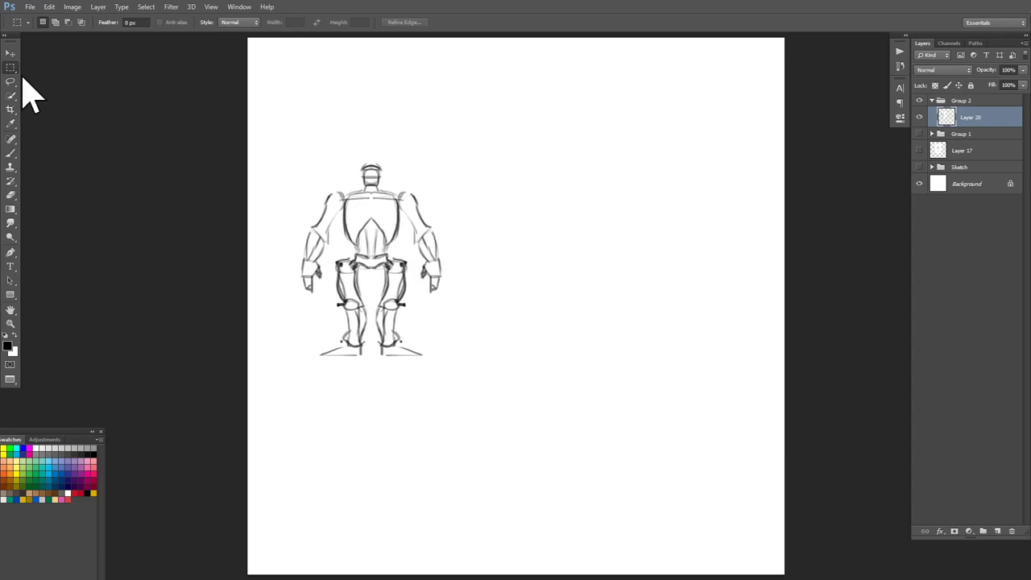
click(11, 110)
drag(801, 293, 1006, 322)
key(Return)
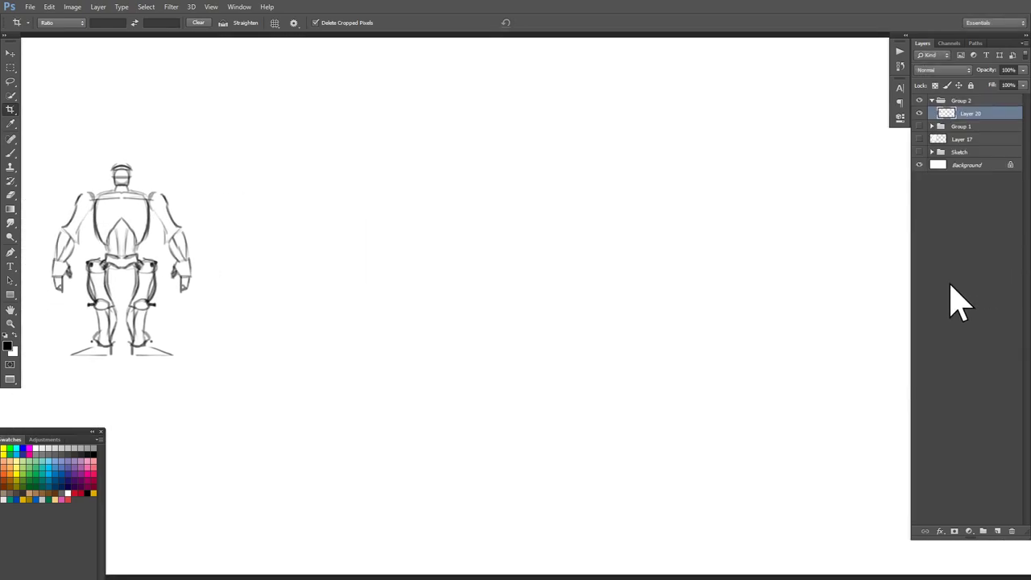
- Duplicate the bulky figure and place the copy beside the original, level with it
drag(347, 210, 604, 214)
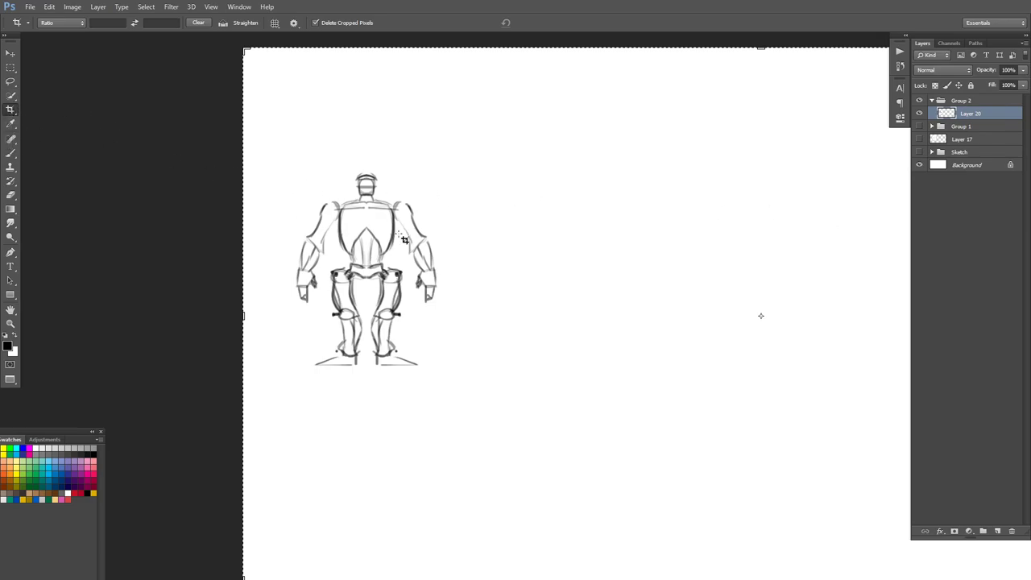
drag(717, 261, 679, 267)
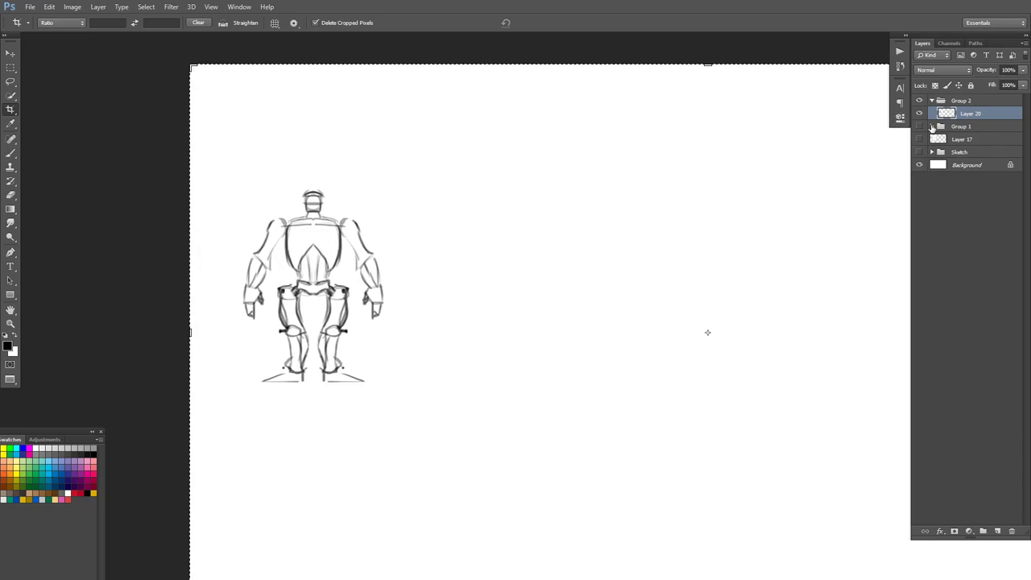
key(m)
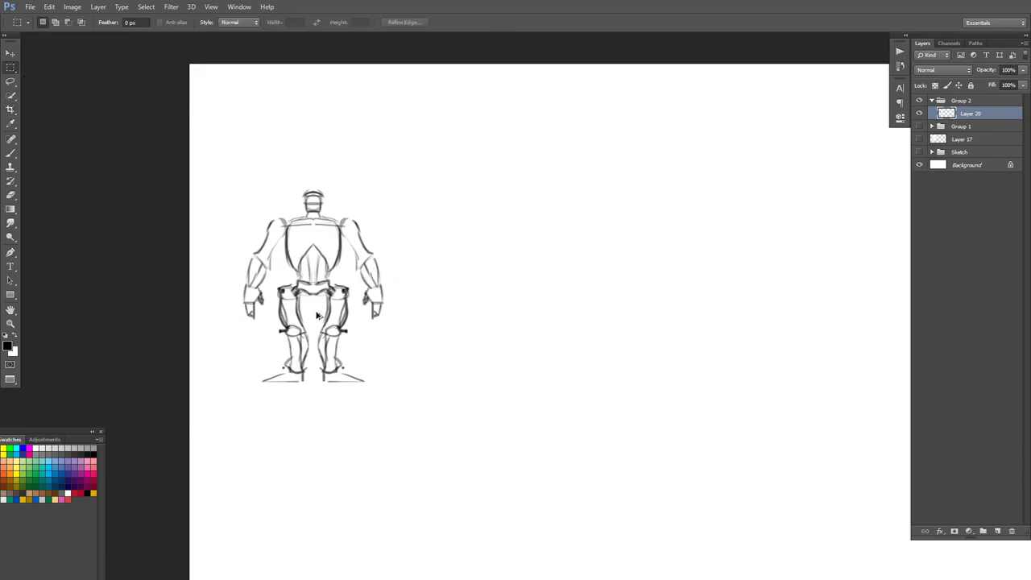
drag(318, 316, 510, 314)
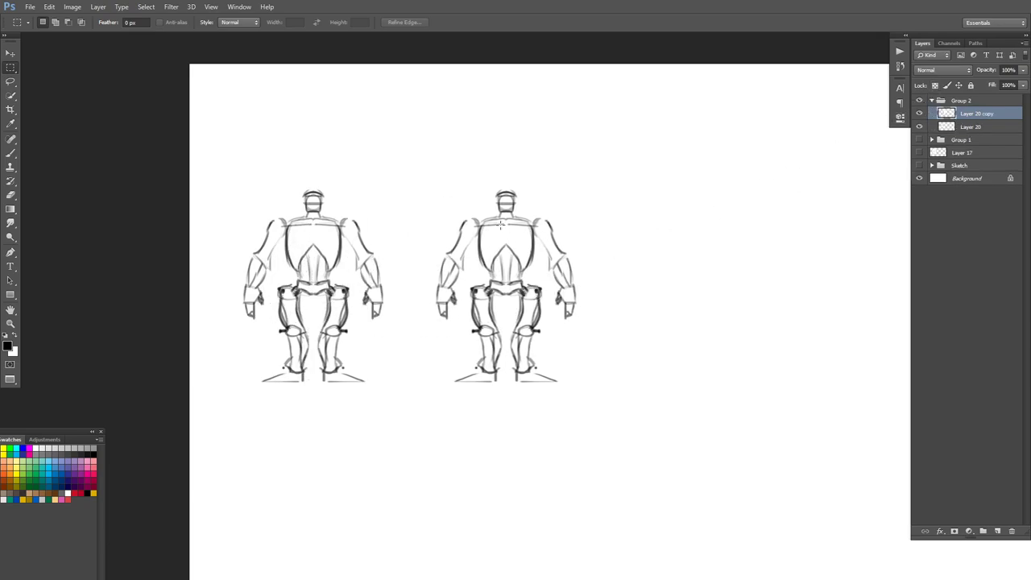
- Lasso the second figure's head, torso and arms and scale them up to about 120% in width and height
key(l)
mouse_move(466, 165)
mouse_down()
mouse_move(416, 293)
mouse_move(424, 337)
mouse_move(453, 325)
mouse_move(476, 281)
mouse_move(496, 277)
mouse_move(542, 280)
mouse_move(570, 334)
mouse_move(618, 318)
mouse_move(619, 230)
mouse_move(571, 170)
mouse_move(448, 171)
mouse_up()
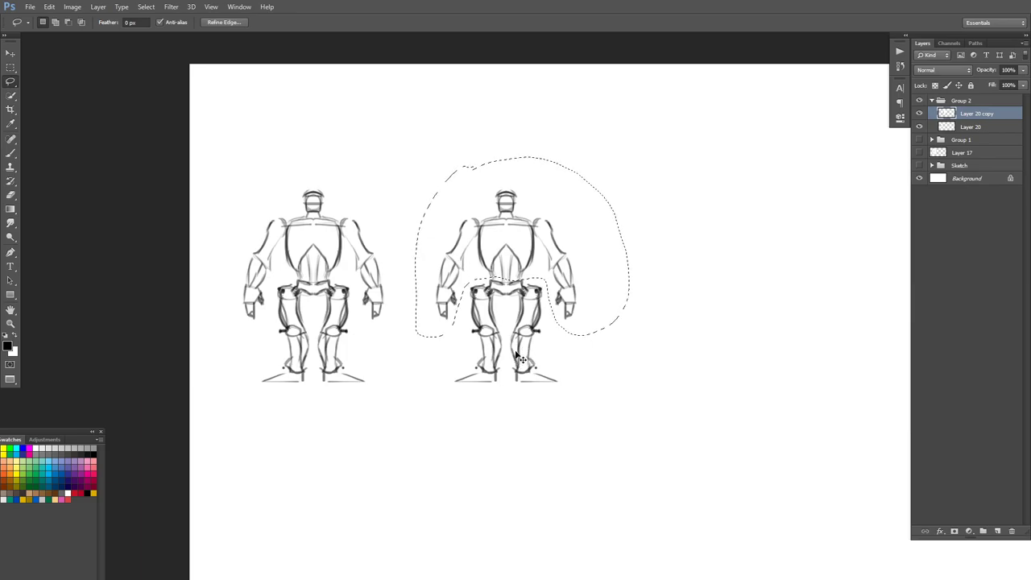
key(ctrl+t)
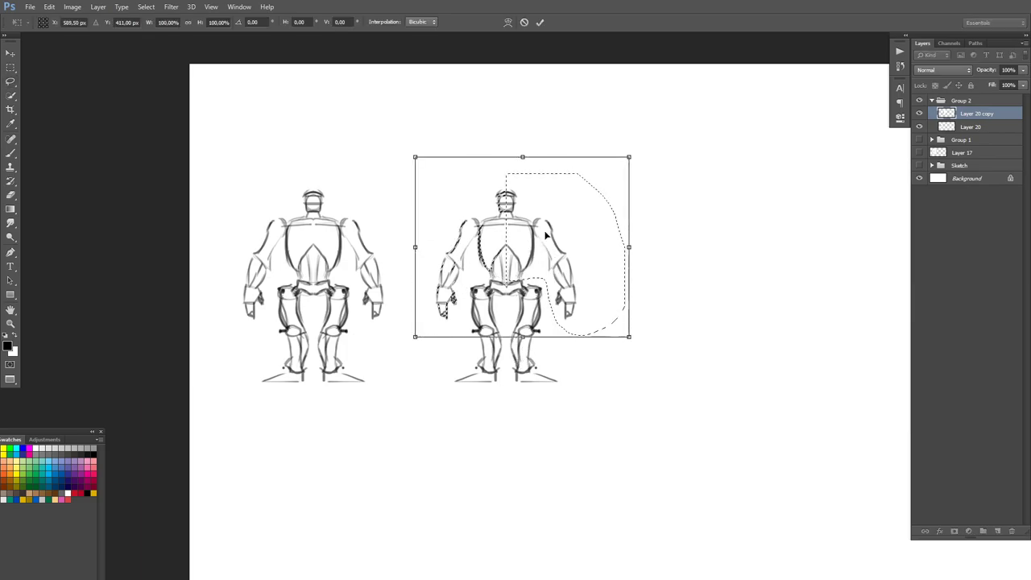
drag(629, 157, 647, 140)
drag(651, 137, 652, 132)
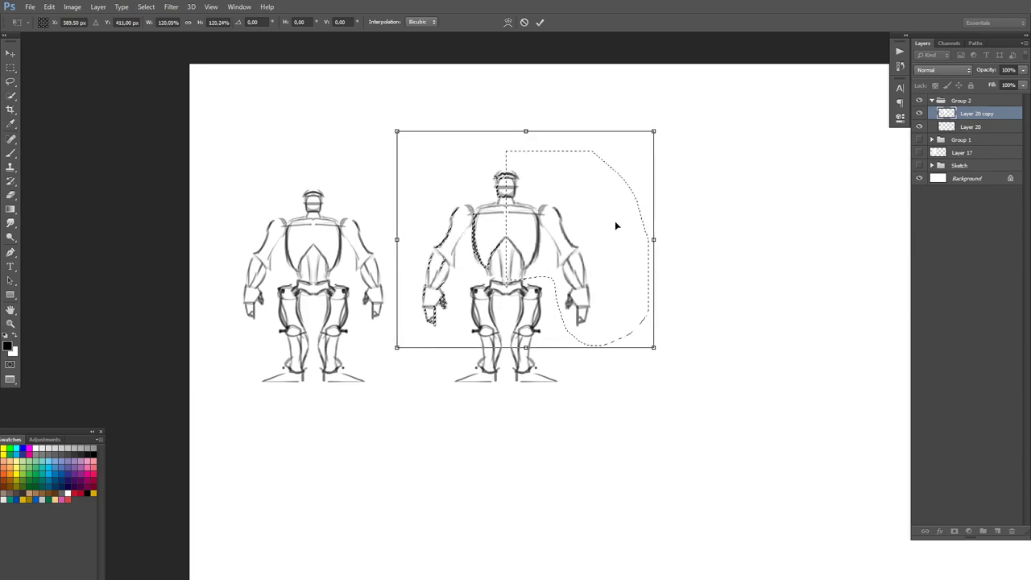
key(Return)
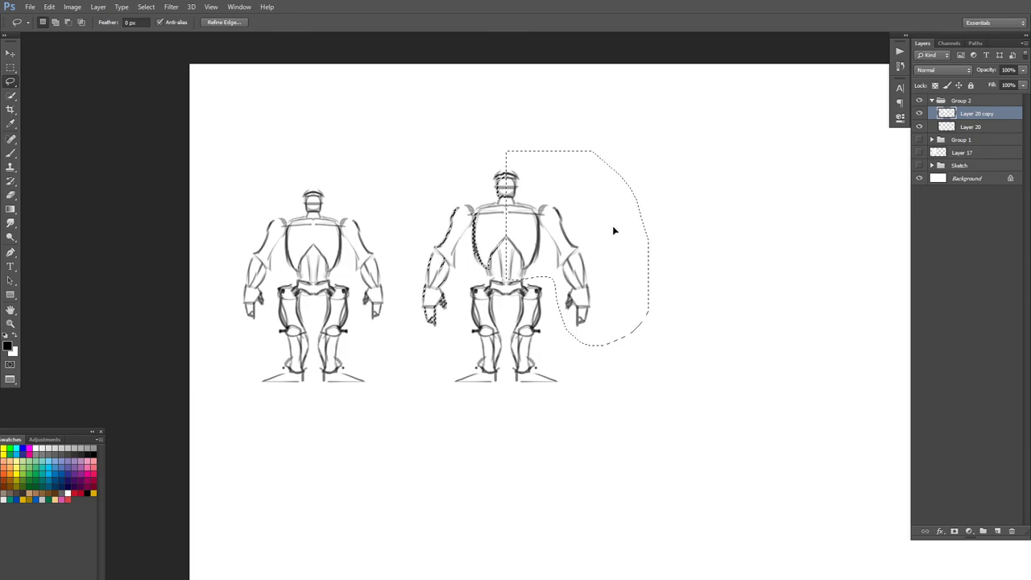
key(ctrl+d)
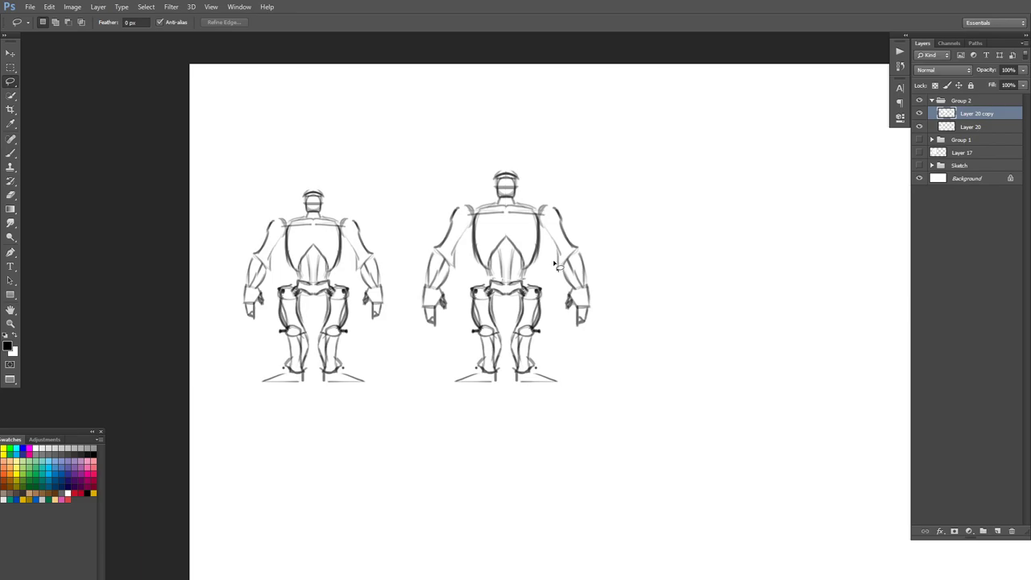
- Duplicate the enlarged second figure and place the copy as a third figure on the image-right side
drag(533, 266, 532, 274)
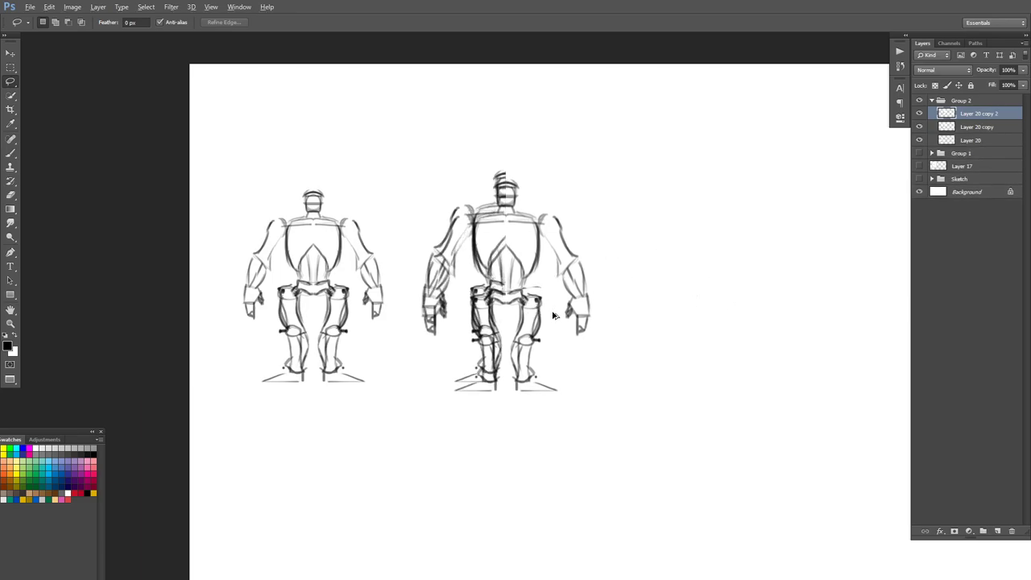
key(ctrl+z)
drag(519, 337, 749, 301)
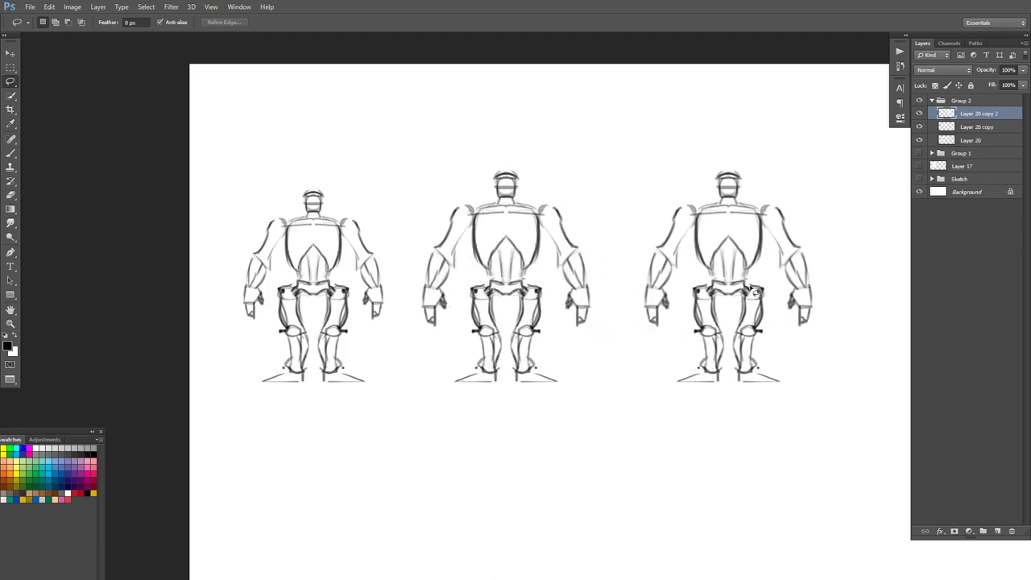
- Lasso the third figure's legs and scale them to 111.52% width, spreading them slightly
mouse_move(686, 282)
mouse_down()
mouse_move(715, 278)
mouse_move(727, 335)
mouse_move(722, 394)
mouse_move(672, 396)
mouse_move(686, 281)
mouse_up()
mouse_move(772, 277)
mouse_down()
mouse_move(727, 342)
mouse_move(731, 390)
mouse_move(787, 397)
mouse_move(792, 341)
mouse_move(772, 278)
mouse_up()
key(ctrl+t)
mouse_move(728, 330)
mouse_down()
mouse_move(731, 347)
mouse_move(730, 334)
mouse_up()
drag(796, 336, 805, 337)
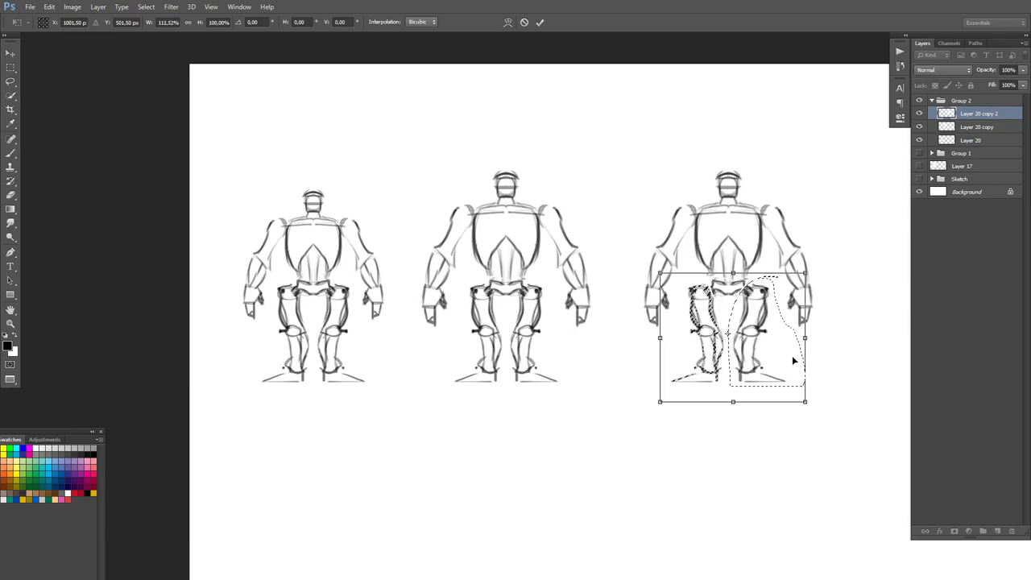
key(Return)
key(ctrl+d)
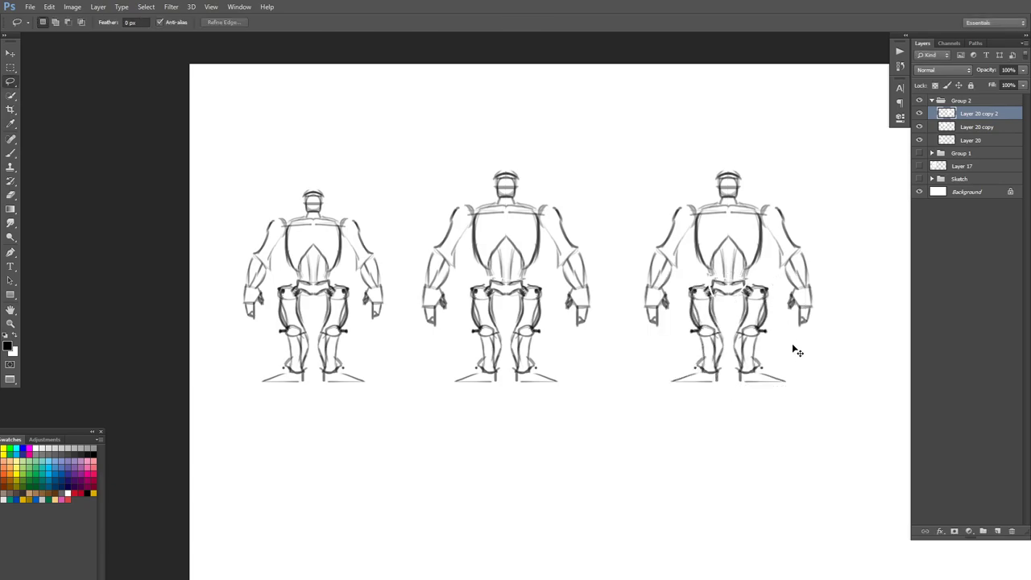
click(919, 115)
click(919, 116)
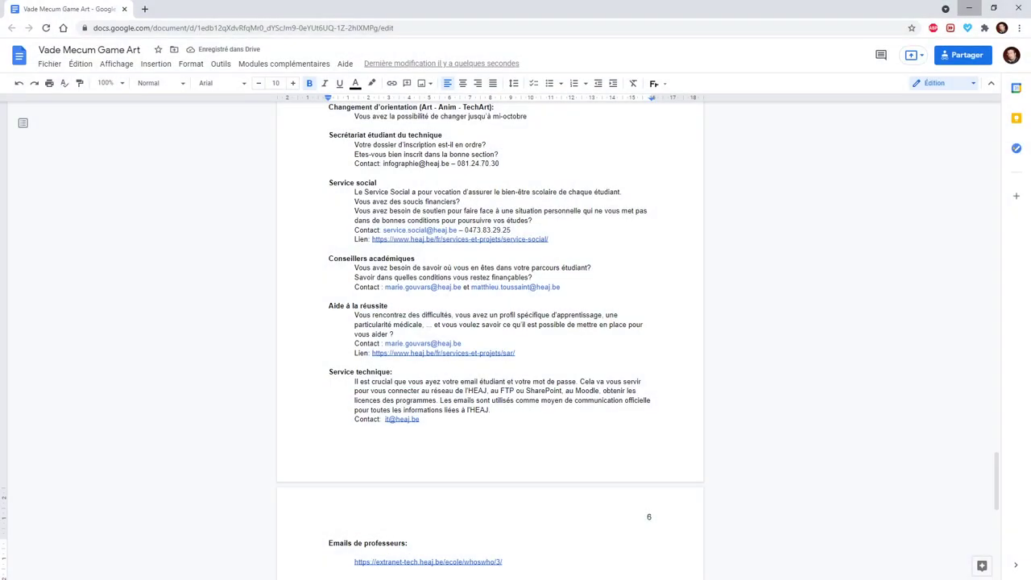
- Switch to the Concept 2D exam briefing in Google Docs and read the clothing, shoe and belt constraints for the Dead Skeleton
click(969, 8)
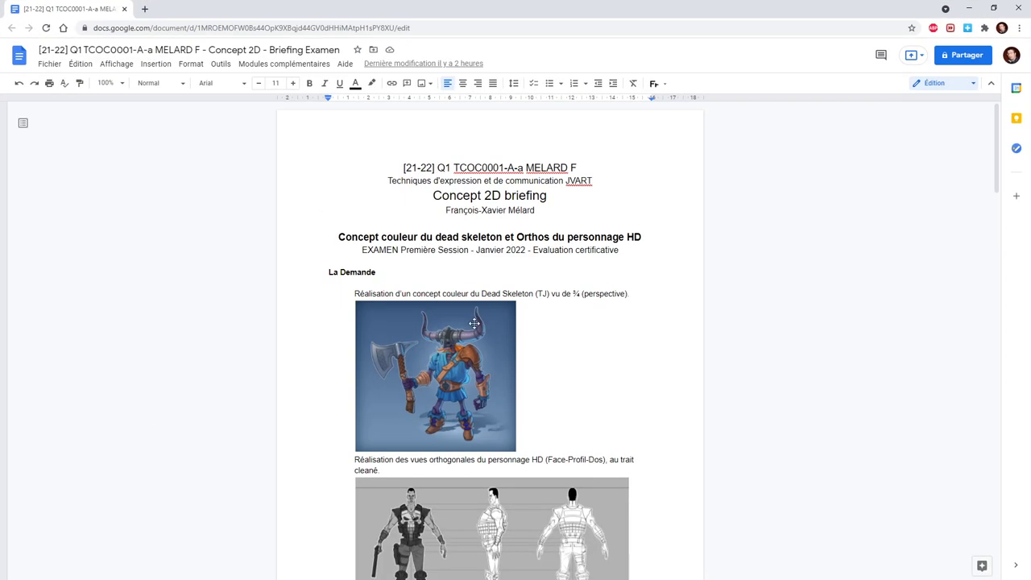
scroll(476, 324, down, 10)
scroll(475, 324, down, 3)
scroll(402, 258, up, 1)
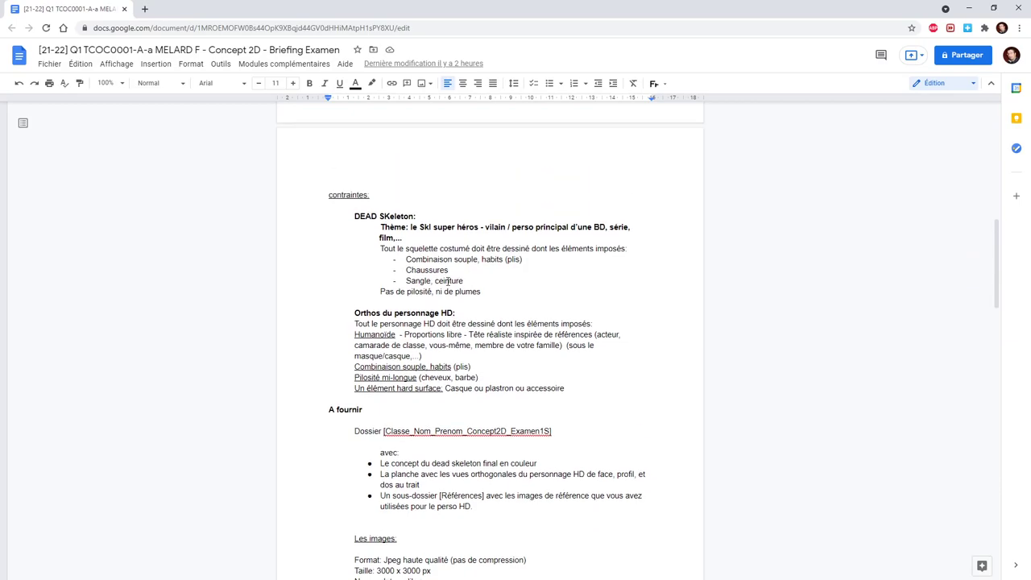
drag(403, 259, 495, 279)
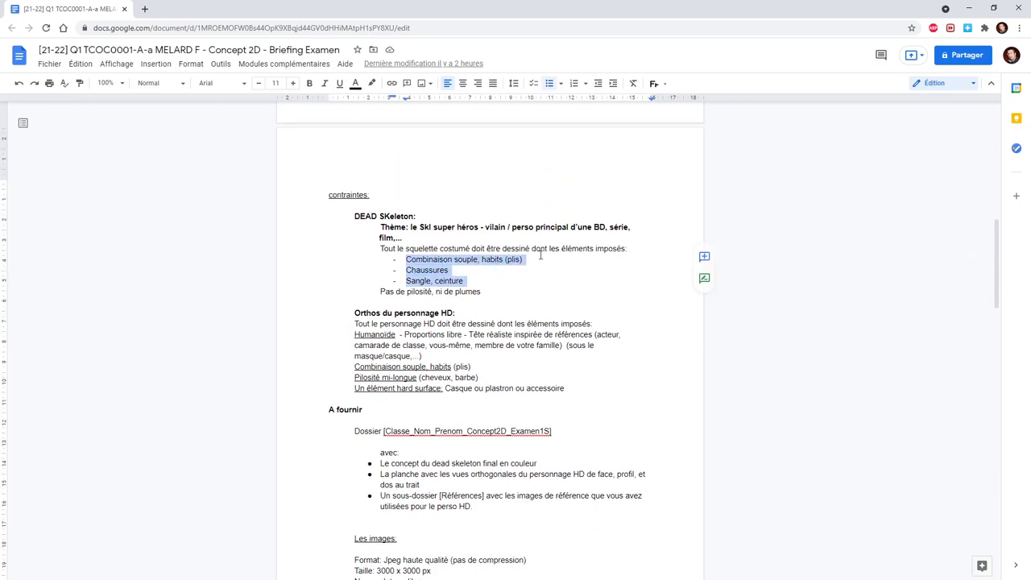
click(972, 8)
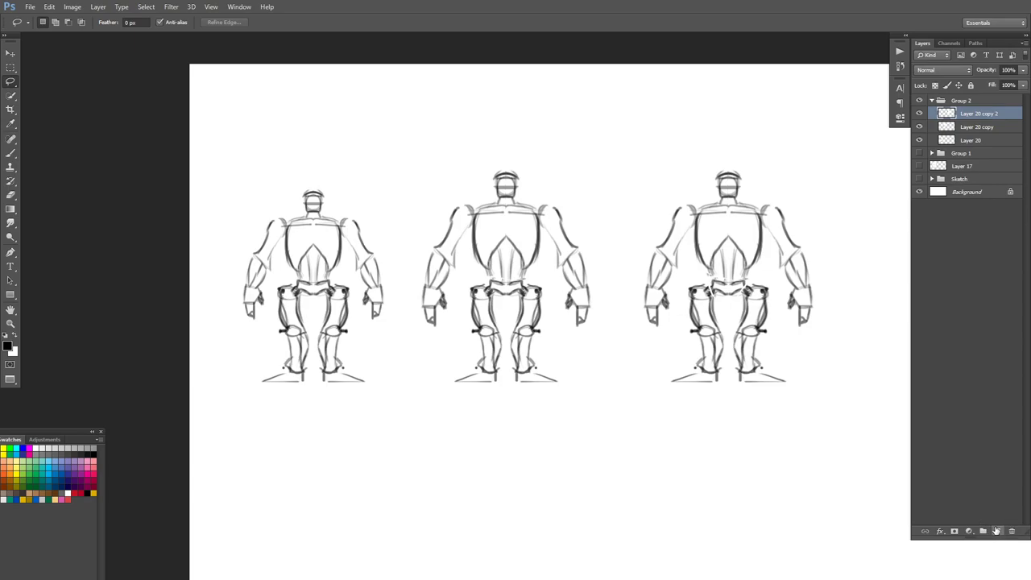
- Reduce the opacity of the third figure's layer, Layer 20 copy 2, to 55%
click(1023, 70)
drag(1014, 83, 999, 84)
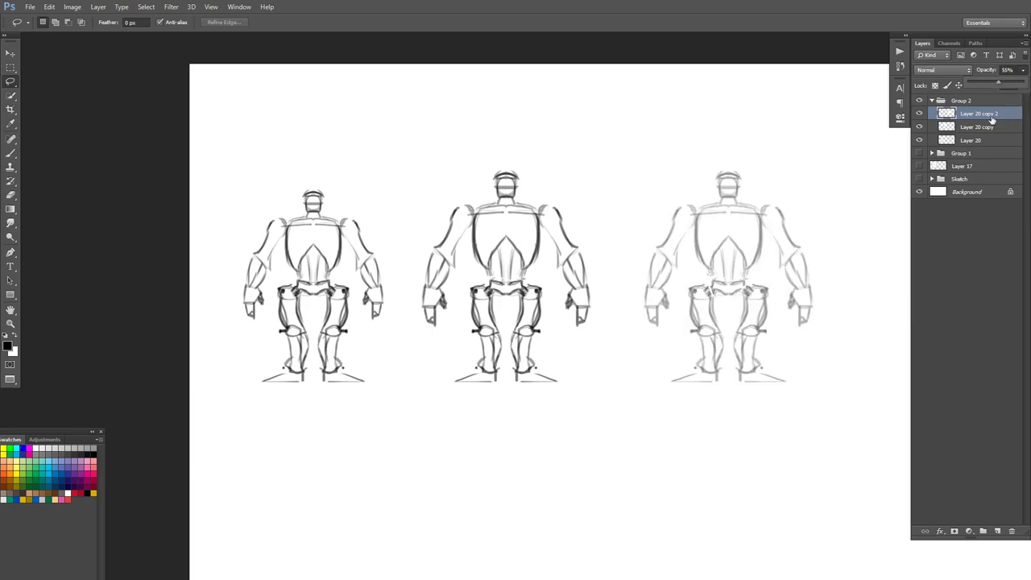
- Create a new layer above the faded third figure's layer in Group 2
click(997, 532)
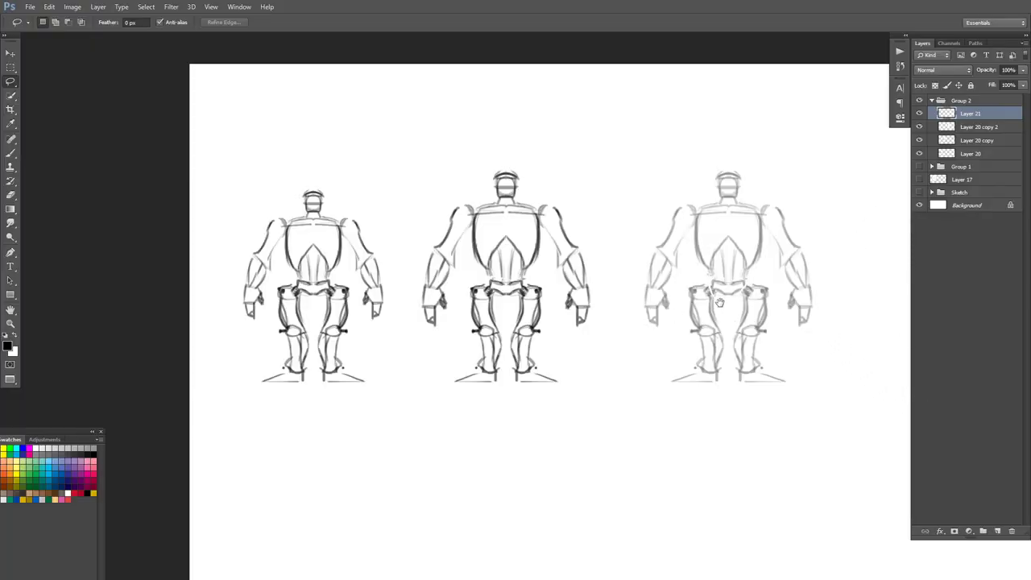
key(f)
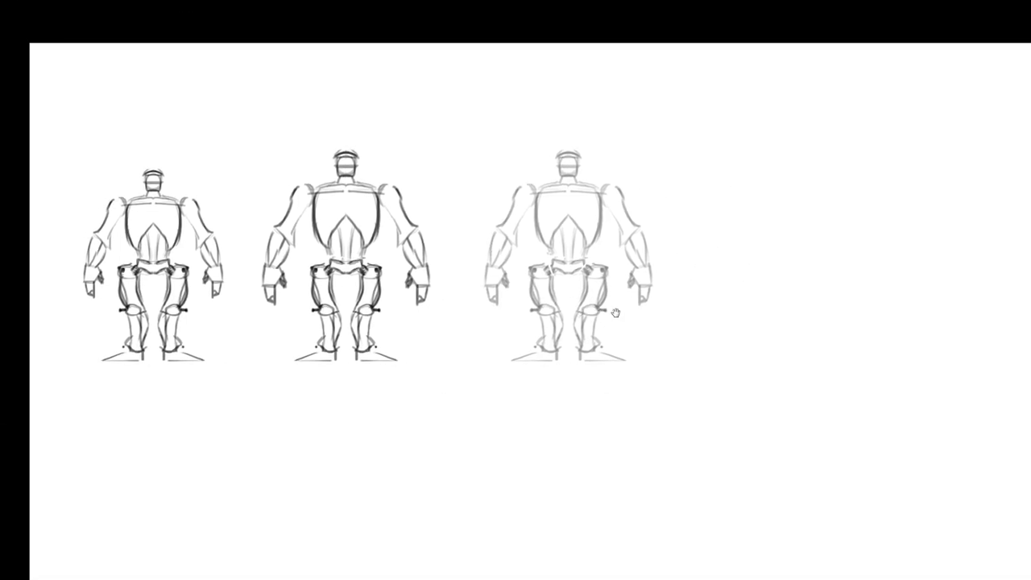
key(f)
key(f)
drag(672, 325, 817, 368)
key(ctrl+minus)
key(ctrl+minus)
key(ctrl+minus)
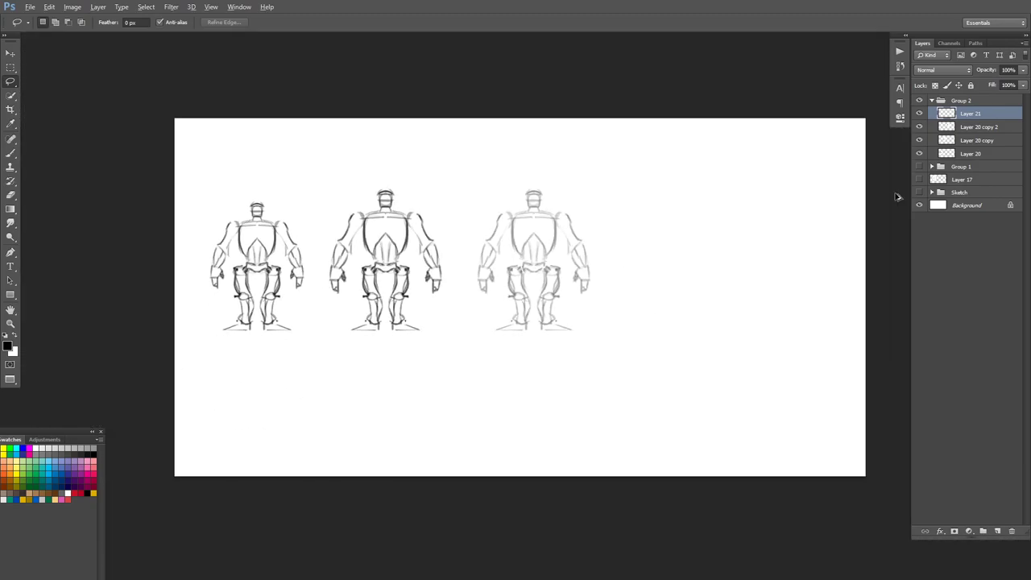
key(ctrl+plus)
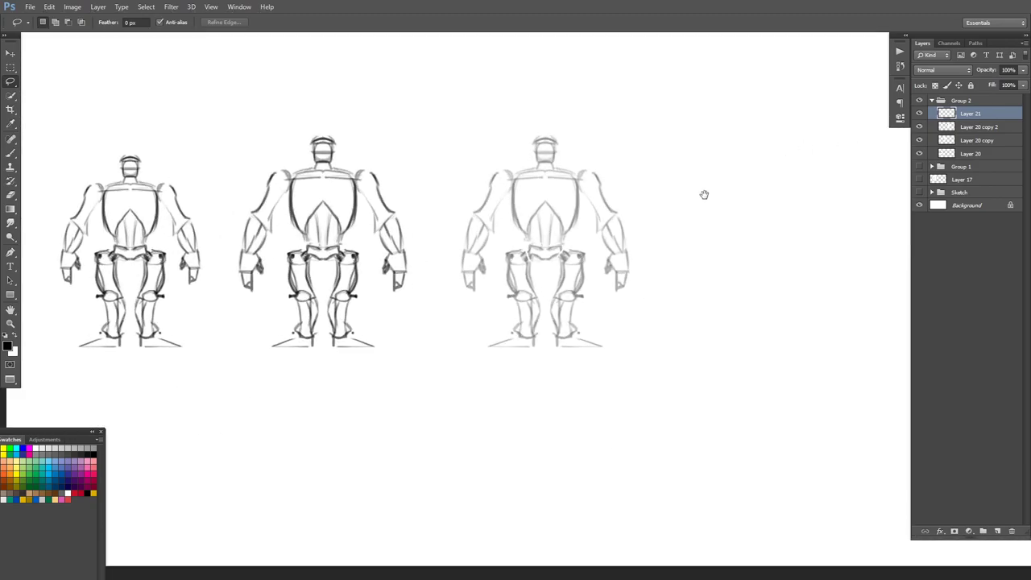
key(ctrl+plus)
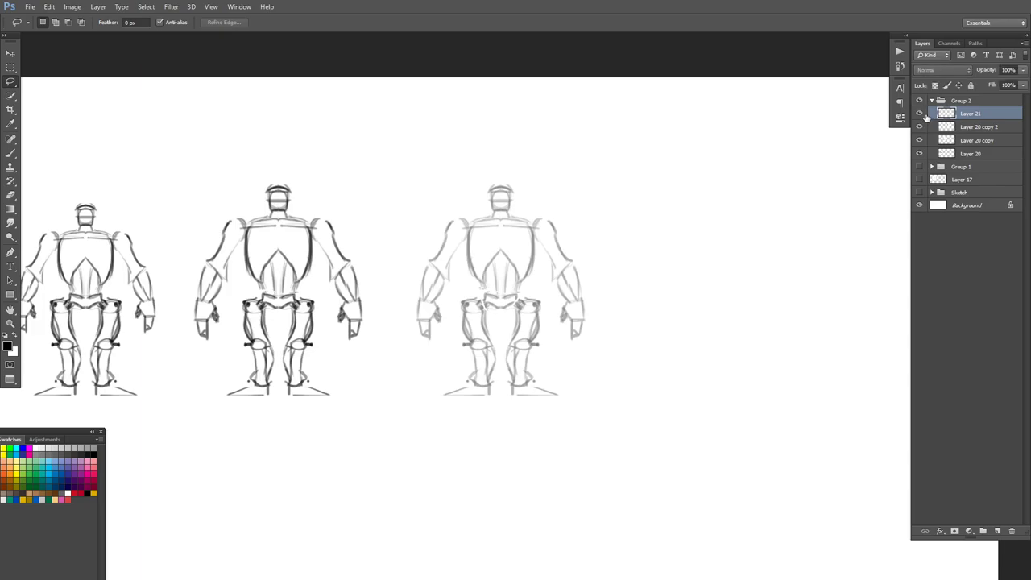
- Set the opacity of Layer 20 copy 2 to 42% and make the empty Layer 21 active for drawing
click(921, 128)
click(921, 127)
click(972, 127)
click(1023, 70)
drag(1023, 83, 995, 84)
click(920, 127)
click(920, 128)
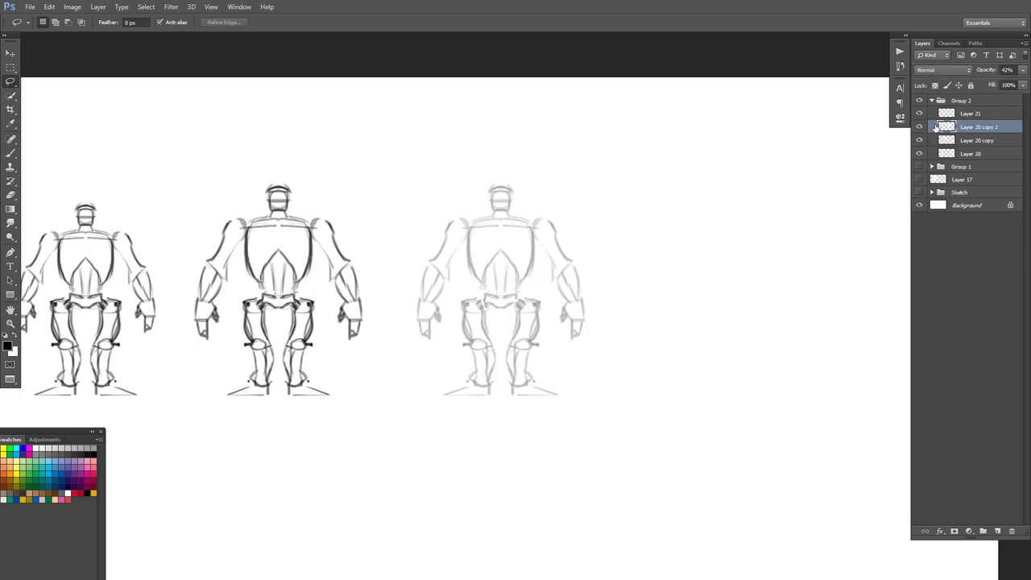
click(954, 115)
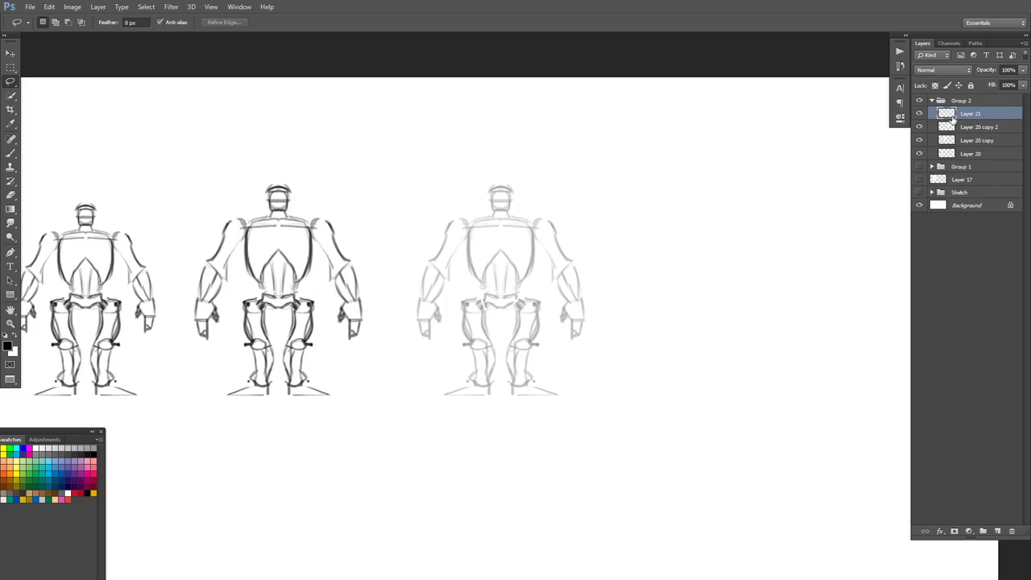
- Brush in the third figure's face and curled hair tuft, jagged waist with belt, and torn trousers over the faded guide
key(b)
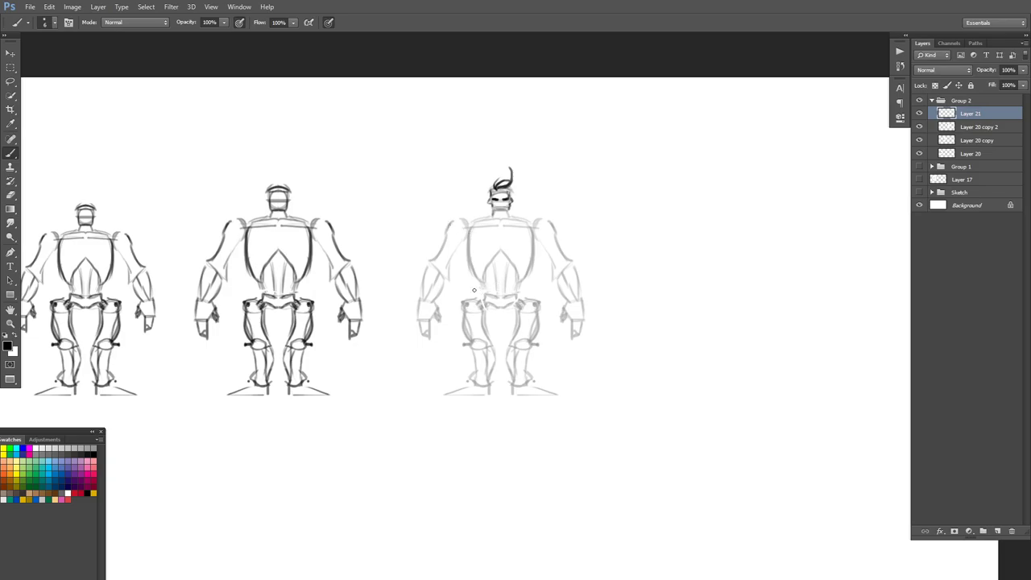
drag(483, 295, 522, 300)
mouse_move(505, 293)
mouse_down()
mouse_move(516, 274)
mouse_move(524, 285)
mouse_move(540, 278)
mouse_move(529, 292)
mouse_up()
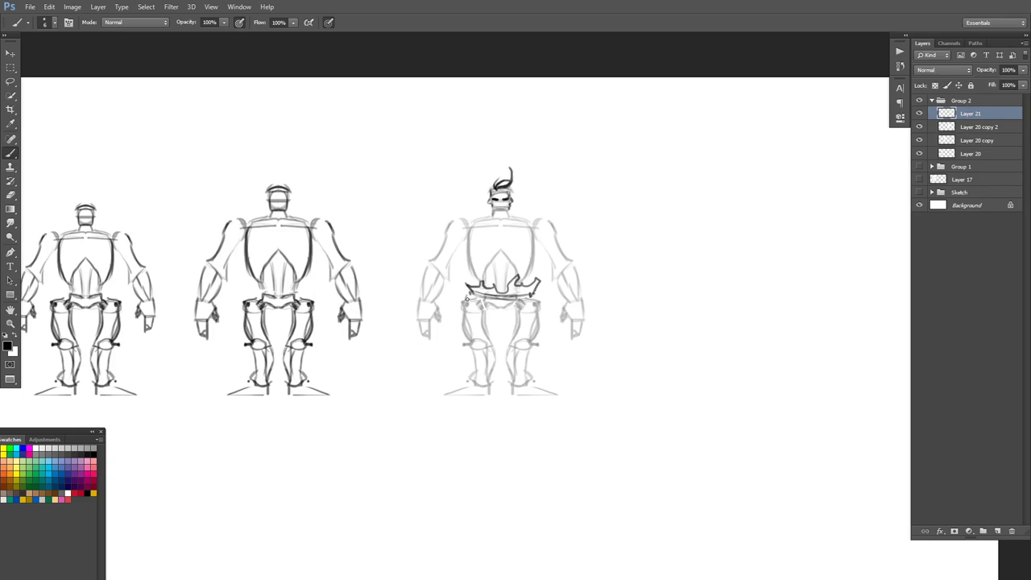
mouse_move(461, 307)
mouse_down()
mouse_move(458, 331)
mouse_move(469, 339)
mouse_move(476, 325)
mouse_move(484, 339)
mouse_move(497, 333)
mouse_move(495, 317)
mouse_move(463, 296)
mouse_move(483, 312)
mouse_move(513, 313)
mouse_move(489, 307)
mouse_move(506, 313)
mouse_move(528, 299)
mouse_move(510, 316)
mouse_move(508, 349)
mouse_move(536, 361)
mouse_move(538, 300)
mouse_move(536, 318)
mouse_move(491, 309)
mouse_move(541, 337)
mouse_up()
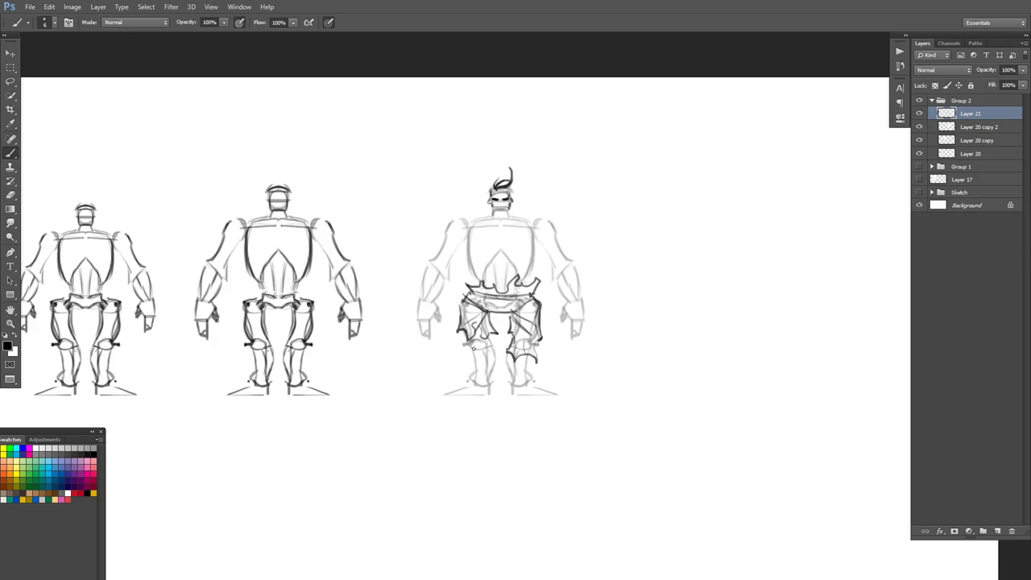
- Sketch the third figure's lower legs and bare feet with toes
mouse_move(464, 344)
mouse_down()
mouse_move(489, 340)
mouse_move(470, 379)
mouse_up()
mouse_move(482, 367)
mouse_down()
mouse_move(504, 342)
mouse_move(519, 345)
mouse_move(508, 381)
mouse_move(522, 387)
mouse_move(529, 373)
mouse_move(518, 361)
mouse_move(532, 384)
mouse_up()
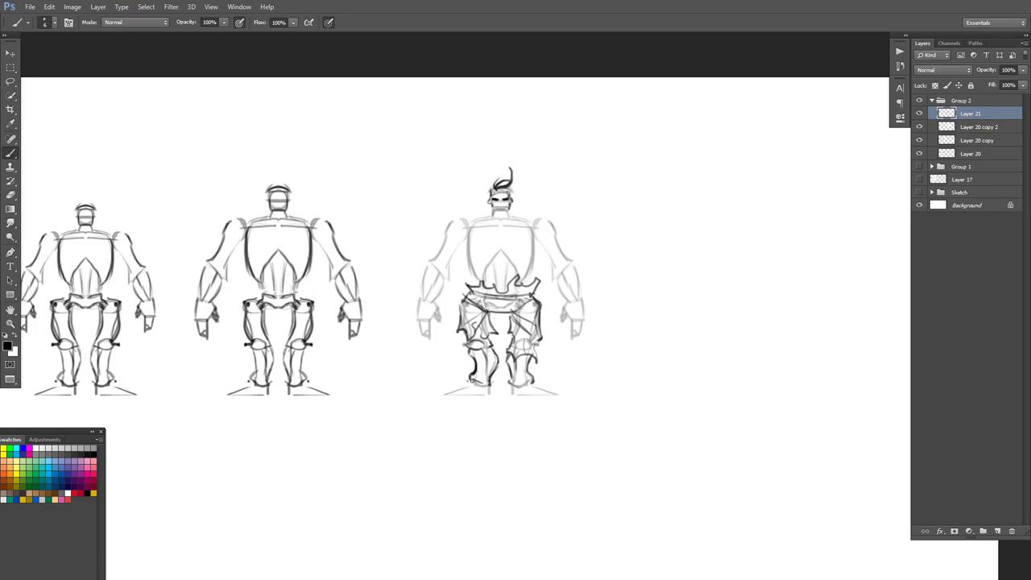
mouse_move(470, 379)
mouse_down()
mouse_move(443, 389)
mouse_move(555, 393)
mouse_up()
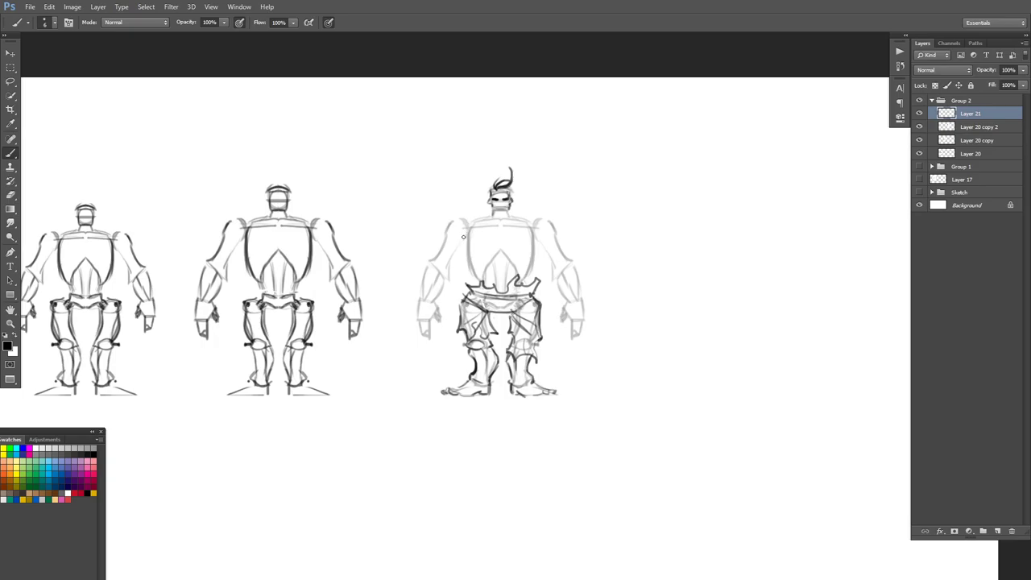
- Sketch the third figure's rib cage, spine and breastbone, plus the collarbone and upper arm on the image-left side
mouse_move(467, 219)
mouse_down()
mouse_move(463, 248)
mouse_move(474, 272)
mouse_move(504, 261)
mouse_move(523, 275)
mouse_move(542, 233)
mouse_move(534, 220)
mouse_move(536, 271)
mouse_move(495, 277)
mouse_move(508, 290)
mouse_move(505, 267)
mouse_move(506, 290)
mouse_up()
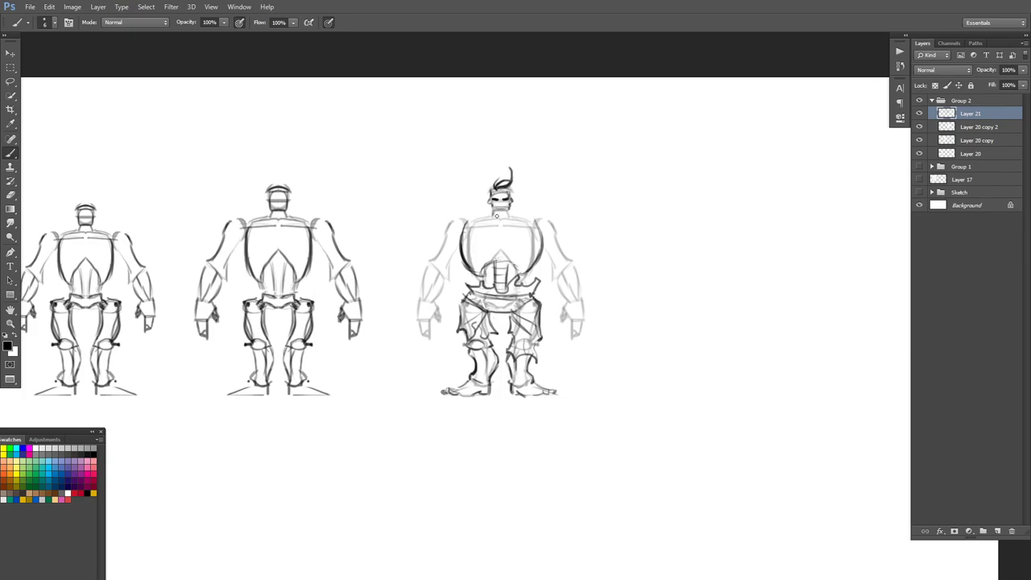
mouse_move(490, 219)
mouse_down()
mouse_move(491, 246)
mouse_move(512, 242)
mouse_up()
drag(443, 220, 430, 263)
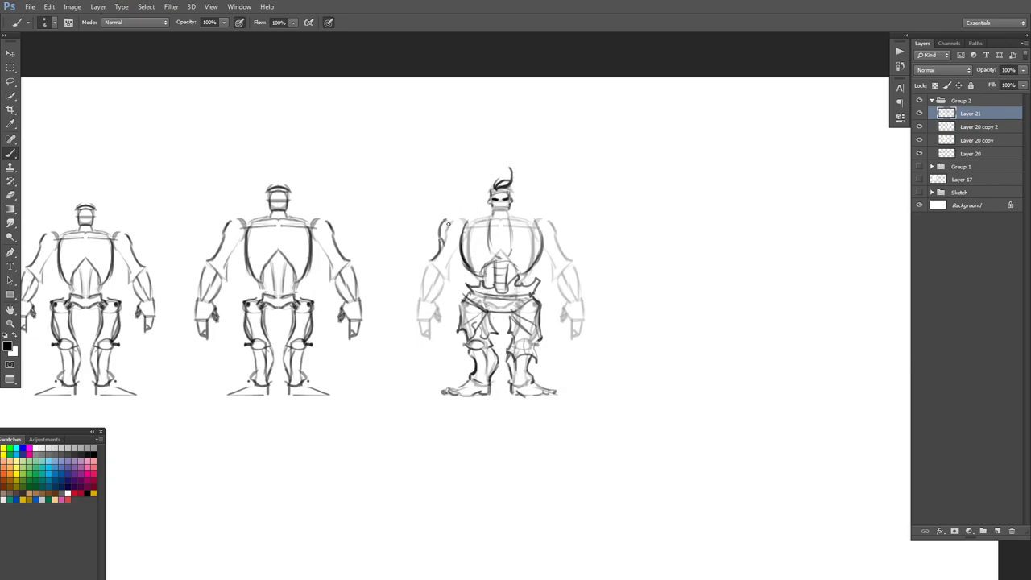
mouse_move(444, 222)
mouse_down()
mouse_move(479, 221)
mouse_move(460, 225)
mouse_move(524, 222)
mouse_up()
drag(456, 251, 444, 277)
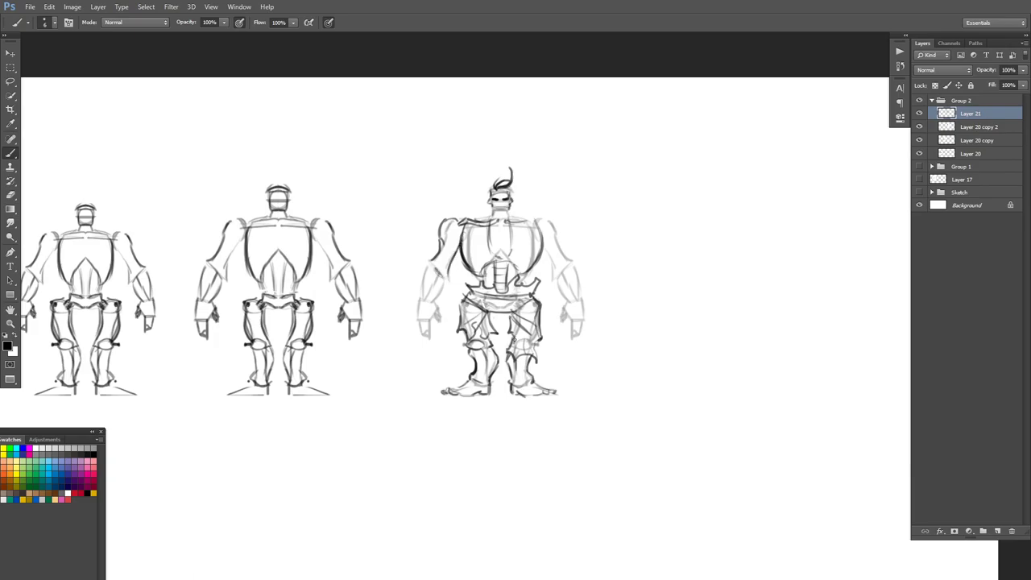
- Add strokes to the torn trouser edges and sketch the third figure's image-left forearm and hand
drag(537, 343, 538, 366)
drag(465, 336, 475, 331)
mouse_move(424, 280)
mouse_down()
mouse_move(430, 268)
mouse_move(418, 298)
mouse_up()
mouse_move(438, 274)
mouse_down()
mouse_move(436, 302)
mouse_move(423, 279)
mouse_move(425, 301)
mouse_move(444, 279)
mouse_move(425, 306)
mouse_move(420, 299)
mouse_move(418, 309)
mouse_move(436, 308)
mouse_move(428, 319)
mouse_move(427, 303)
mouse_move(418, 317)
mouse_move(423, 332)
mouse_move(431, 306)
mouse_move(443, 315)
mouse_move(434, 321)
mouse_move(420, 303)
mouse_move(424, 335)
mouse_up()
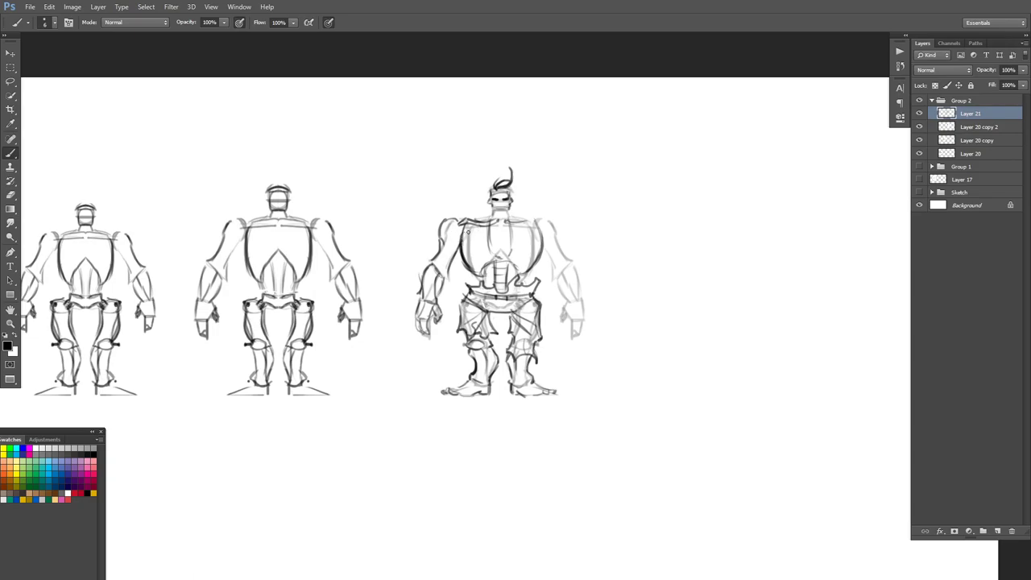
- Draw rib lines on the image-left half of the chest, refine that arm, and add the neck-to-shoulder slope
mouse_move(482, 231)
mouse_down()
mouse_move(458, 246)
mouse_move(488, 233)
mouse_move(459, 260)
mouse_move(493, 235)
mouse_move(467, 275)
mouse_move(496, 241)
mouse_move(470, 279)
mouse_move(493, 262)
mouse_move(492, 226)
mouse_move(485, 258)
mouse_up()
mouse_move(456, 240)
mouse_down()
mouse_move(431, 266)
mouse_move(444, 259)
mouse_move(441, 237)
mouse_move(436, 248)
mouse_move(434, 260)
mouse_move(452, 259)
mouse_move(440, 281)
mouse_up()
key(e)
key(b)
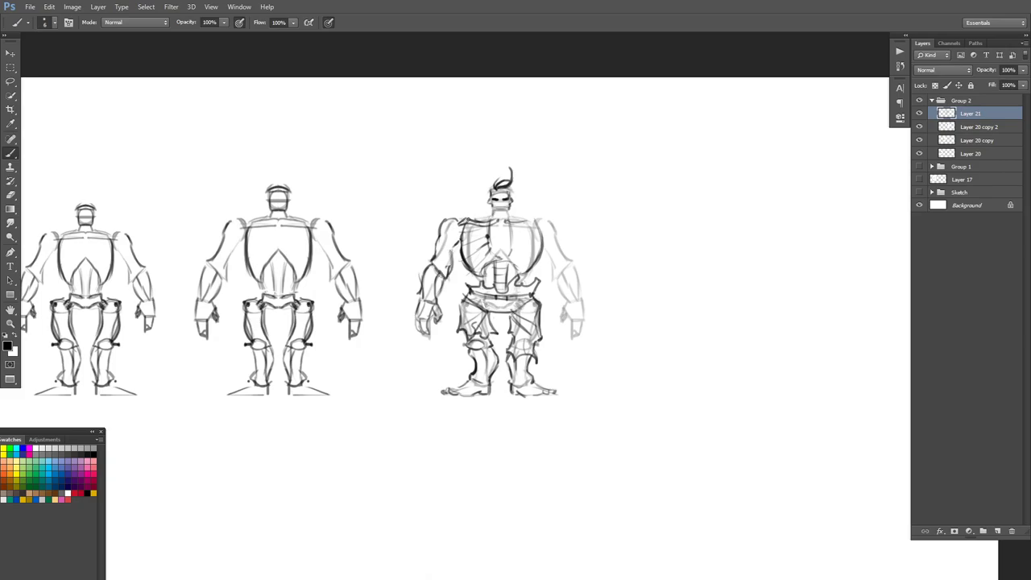
mouse_move(491, 208)
mouse_down()
mouse_move(467, 217)
mouse_move(486, 212)
mouse_up()
- Lasso the third figure's head and shift it slightly down toward the shoulders
key(l)
mouse_move(515, 169)
mouse_down()
mouse_move(506, 158)
mouse_move(487, 210)
mouse_move(524, 214)
mouse_move(509, 175)
mouse_up()
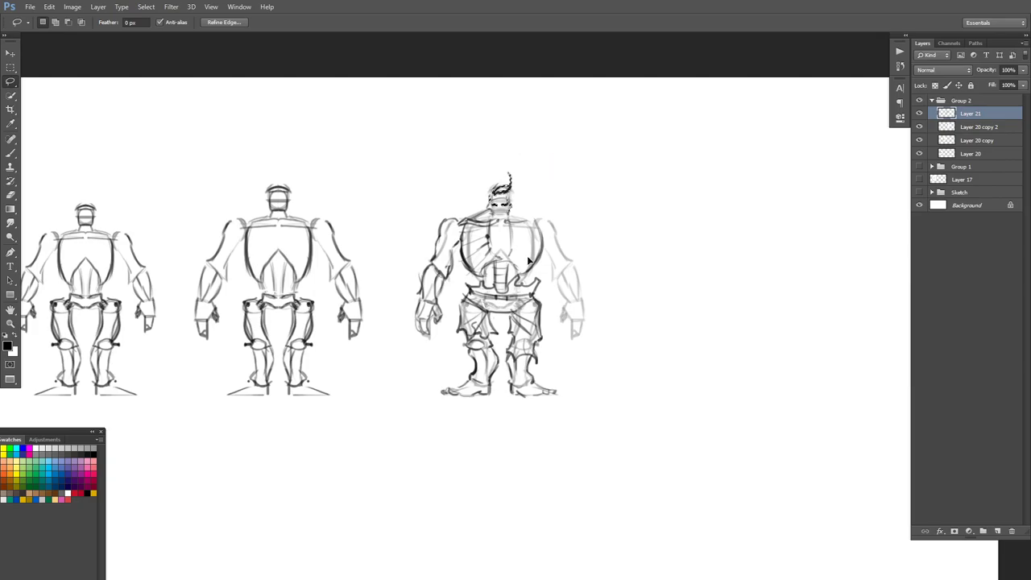
key(ctrl+d)
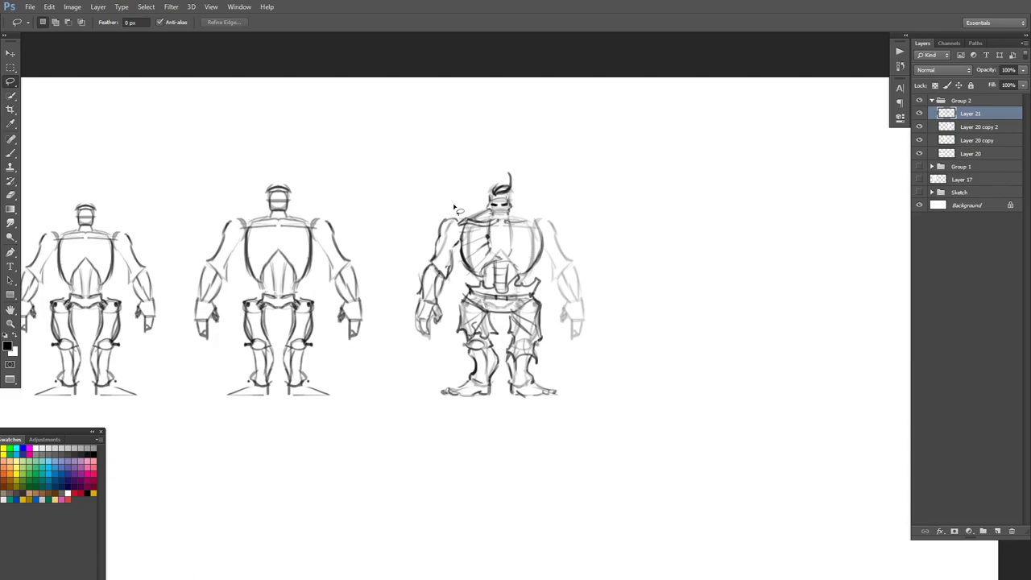
- Lasso the drawn arm and chest half, copy them to a new layer, and place the copy on the figure's image-right side
mouse_move(432, 198)
mouse_down()
mouse_move(481, 202)
mouse_move(506, 259)
mouse_move(409, 350)
mouse_move(432, 203)
mouse_up()
key(ctrl+j)
mouse_move(446, 237)
mouse_down()
mouse_move(644, 246)
mouse_move(625, 245)
mouse_up()
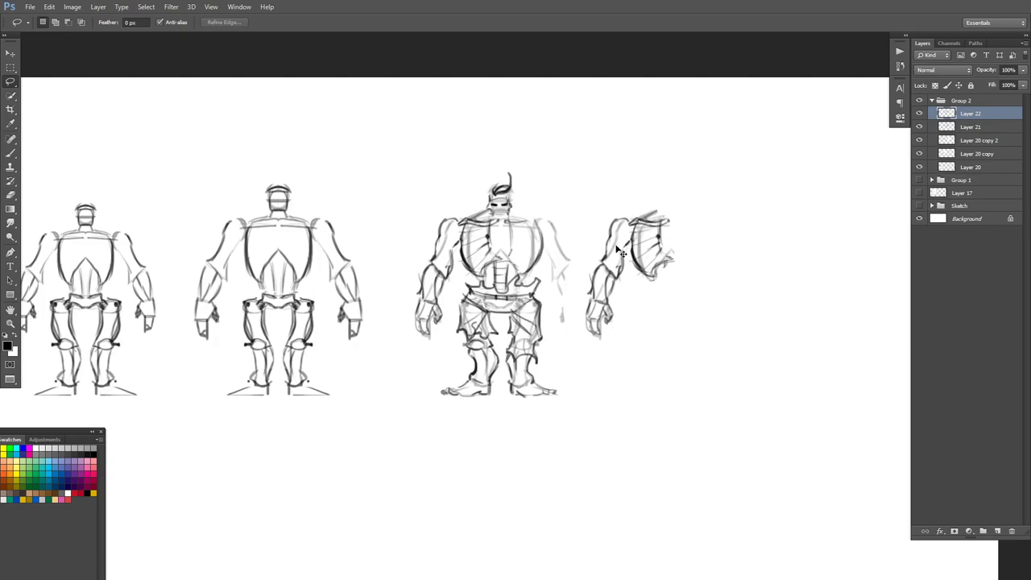
key(ctrl+t)
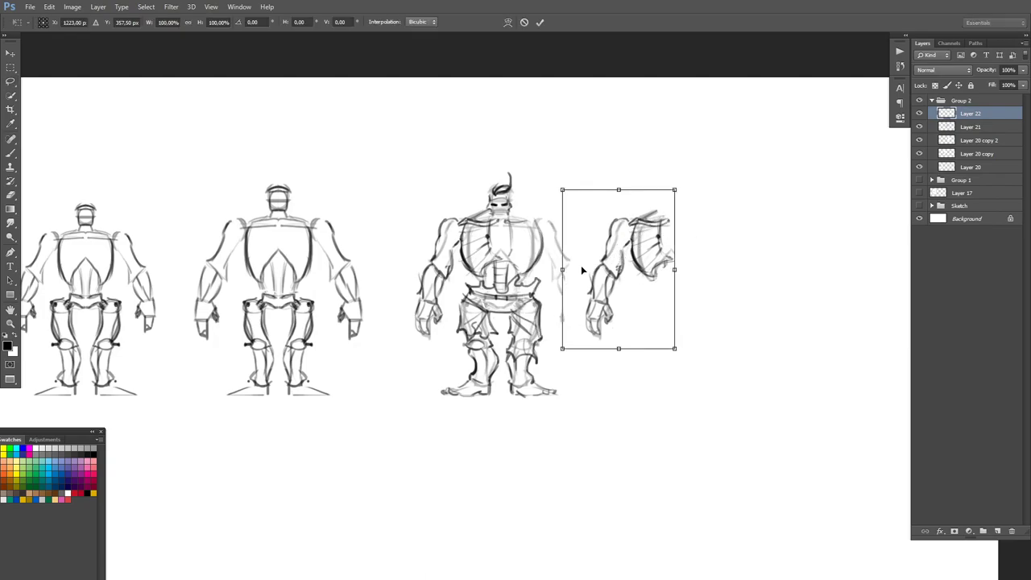
key(Return)
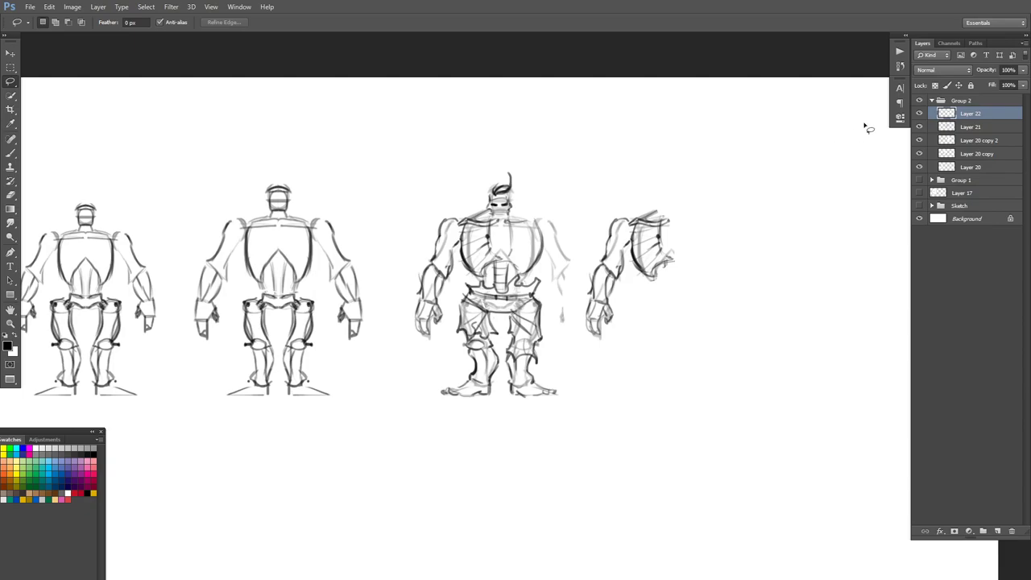
- Show the recorded actions, collapse the Default Actions and FX-Toolset sets, and create a new action set named Concept2D
click(900, 51)
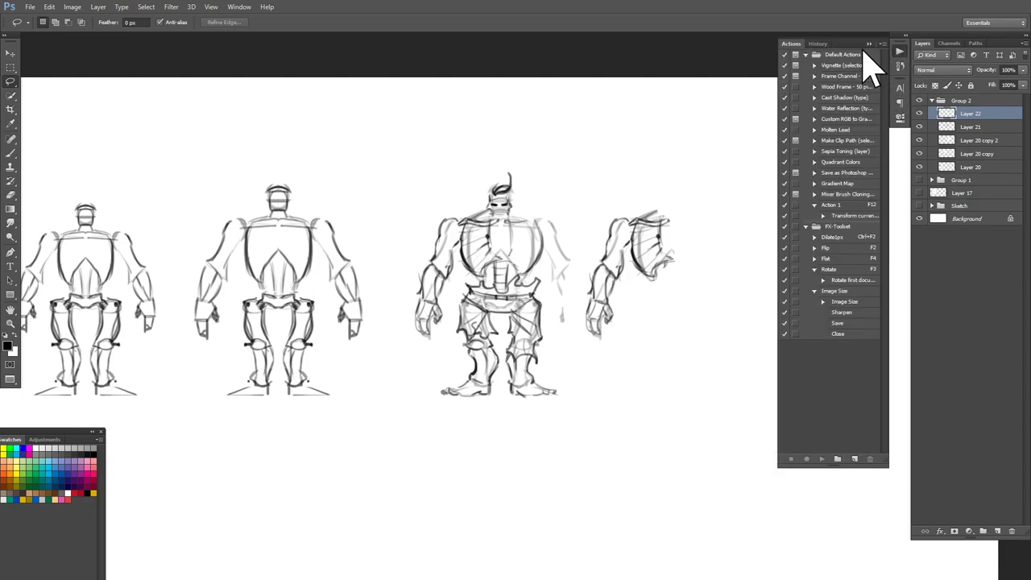
click(878, 45)
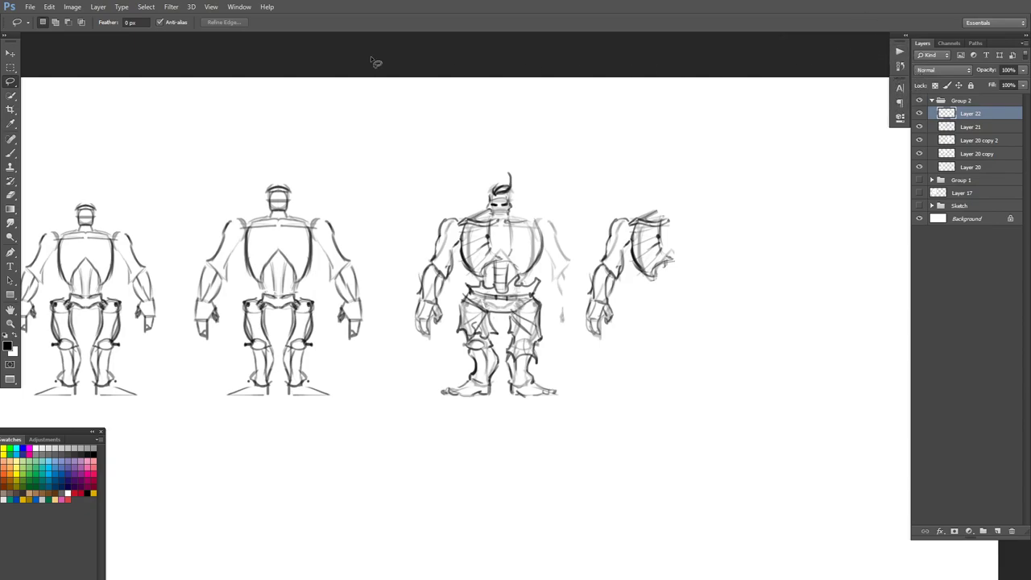
click(238, 7)
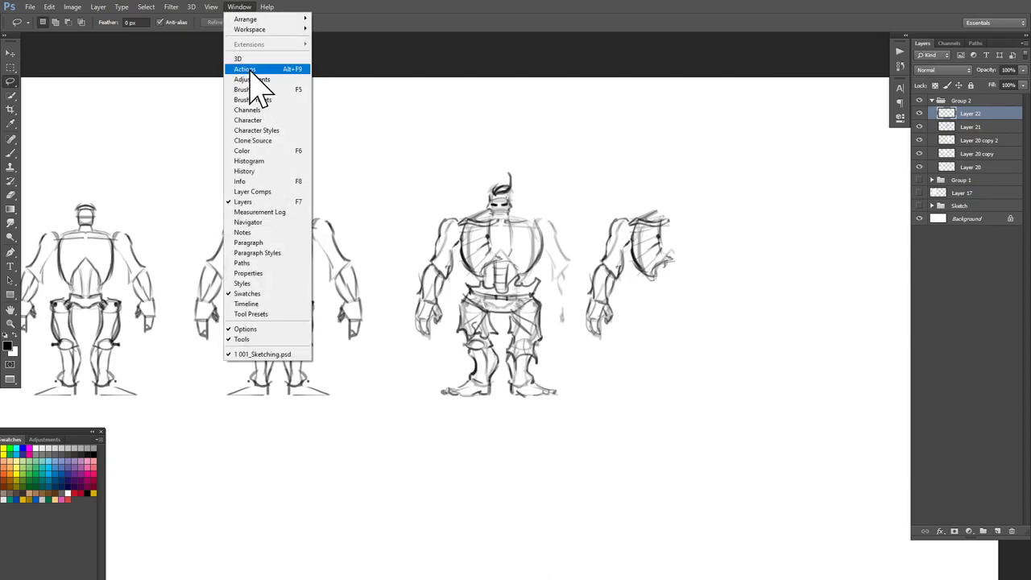
click(249, 71)
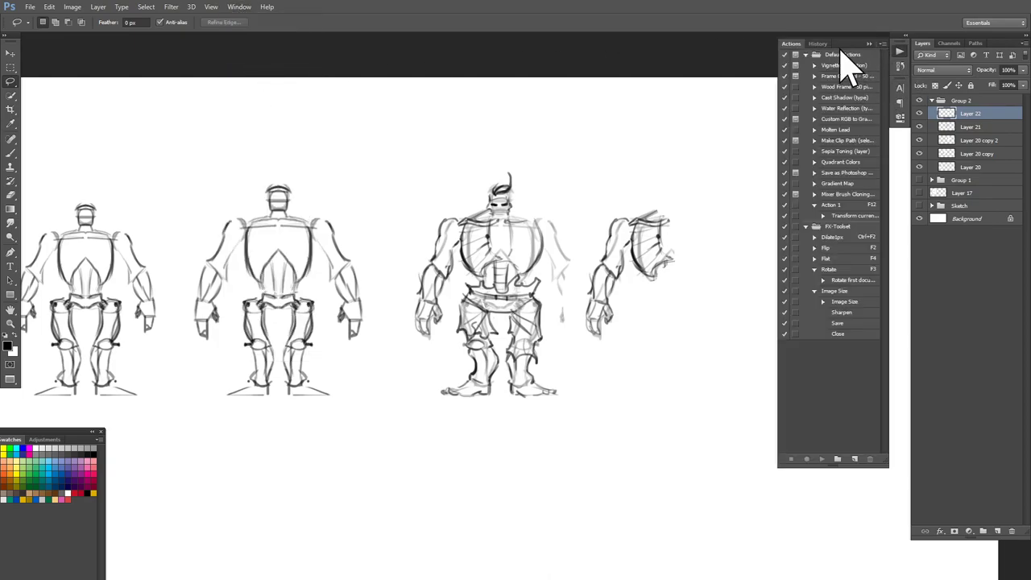
click(806, 54)
click(805, 66)
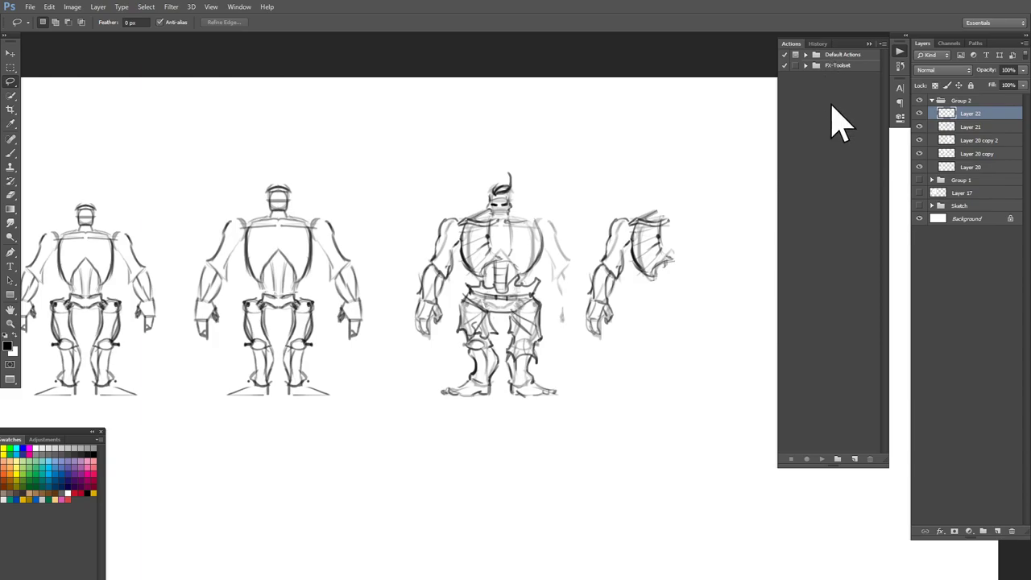
click(837, 460)
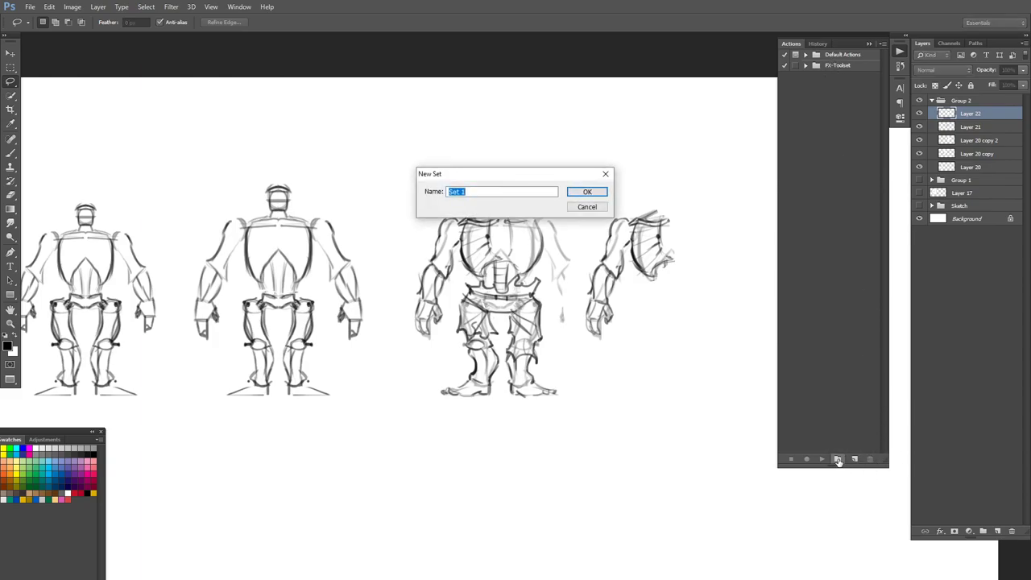
text(Concept2D)
key(Return)
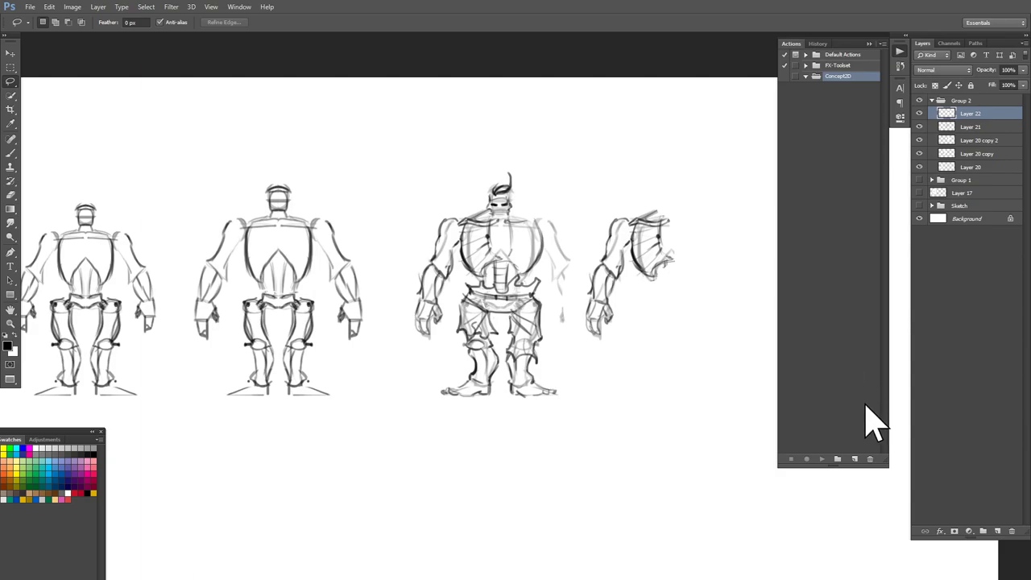
- Create an action named FlipLayerHoriz in the Concept2D set with function key F5, without Shift, and start recording
click(855, 460)
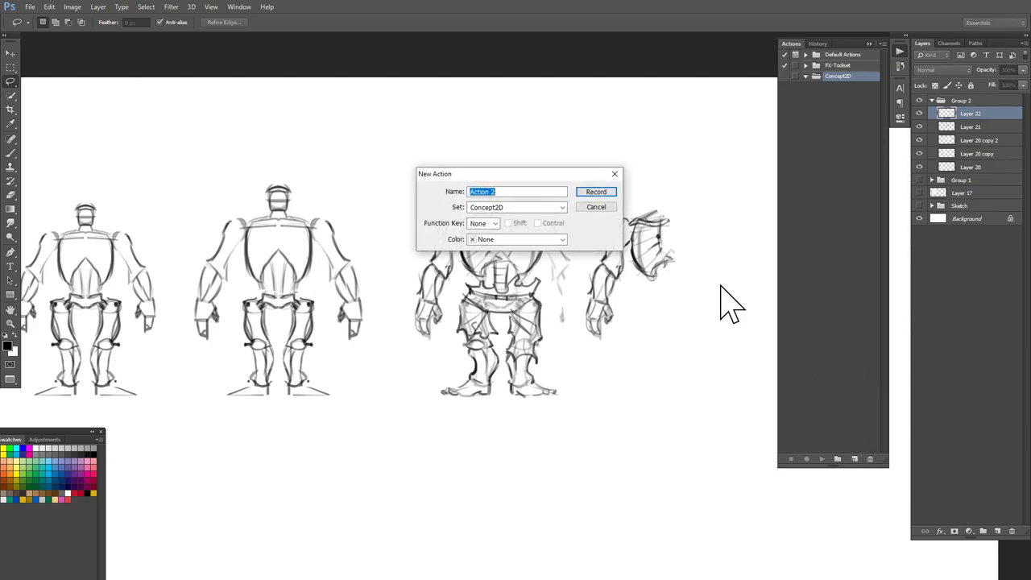
text(FlipLayerHoriz)
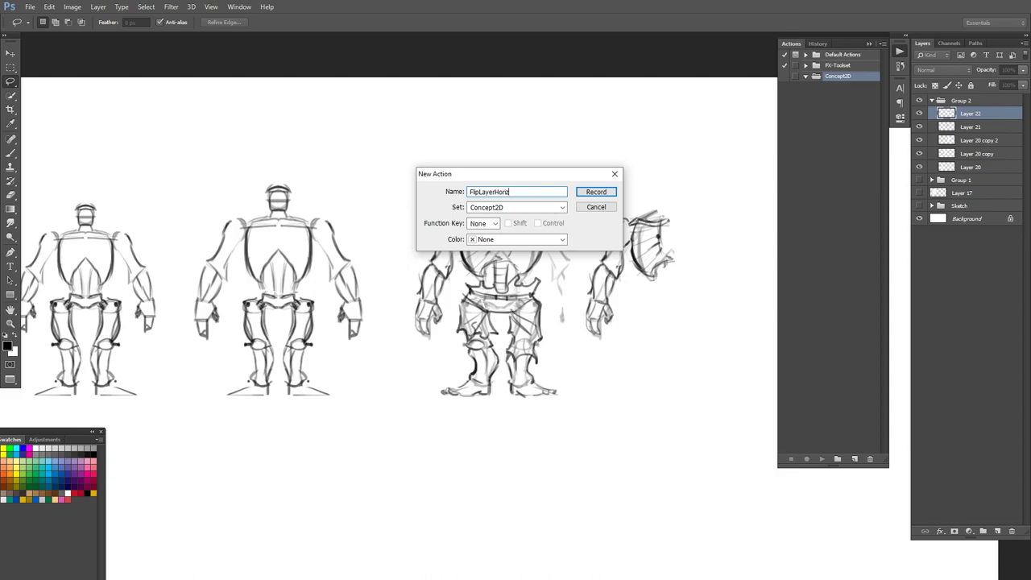
click(494, 224)
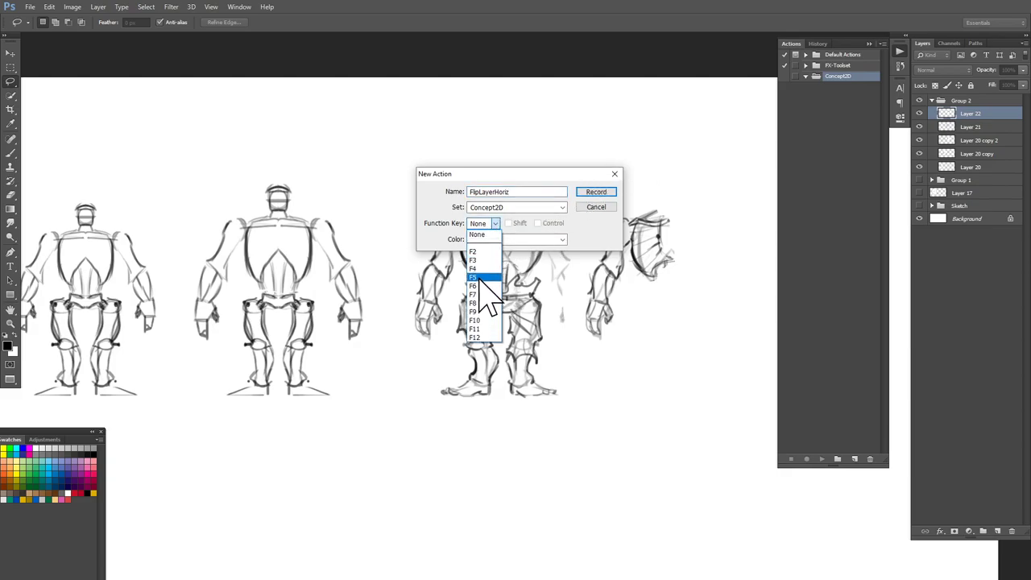
click(481, 269)
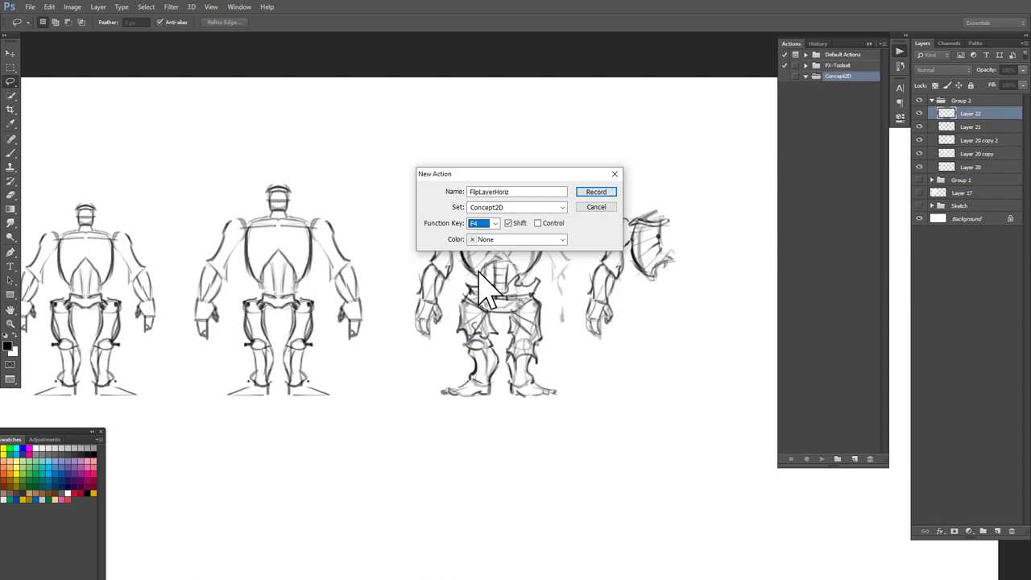
click(488, 223)
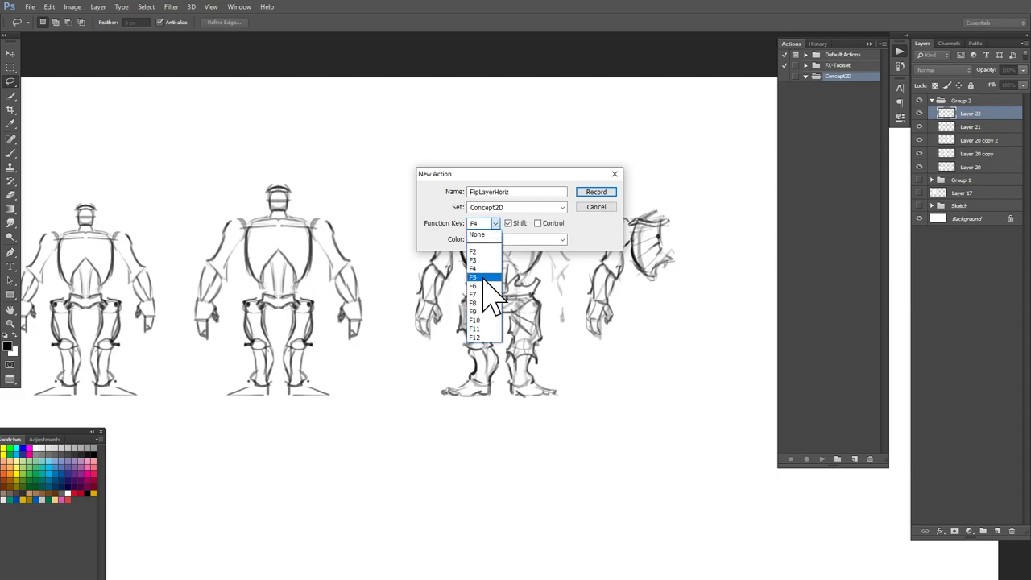
click(483, 278)
click(495, 223)
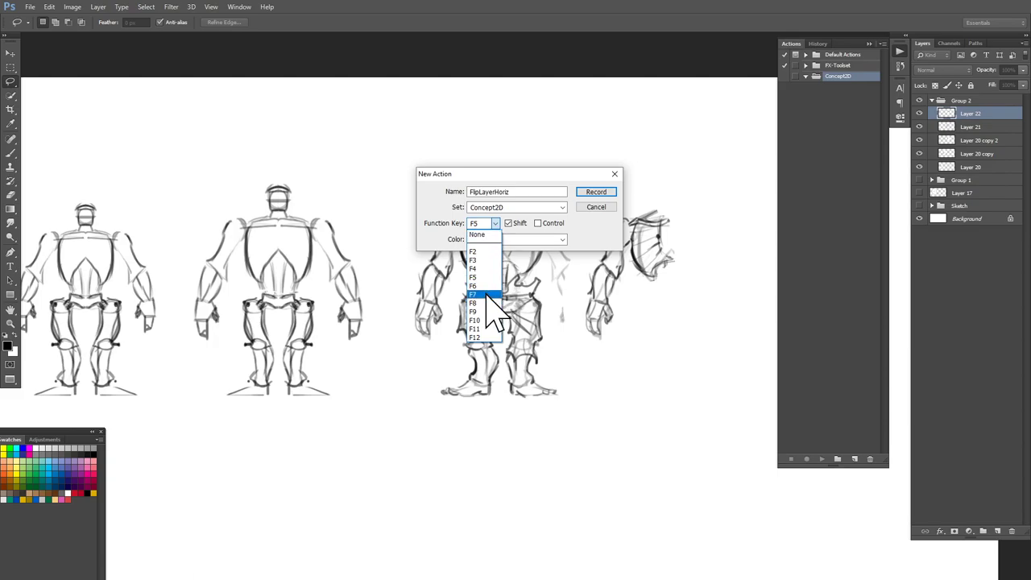
click(483, 224)
click(508, 224)
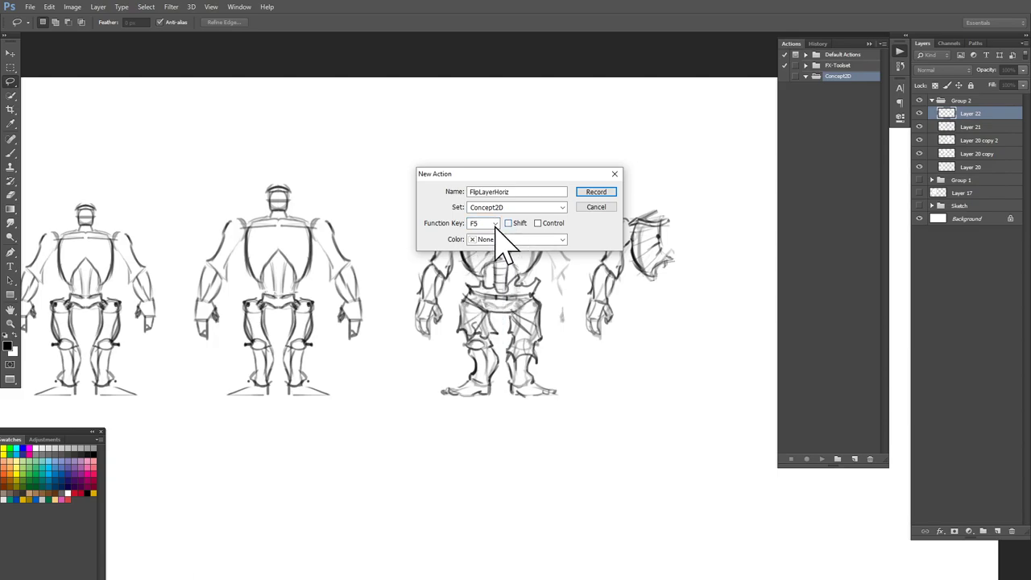
click(495, 224)
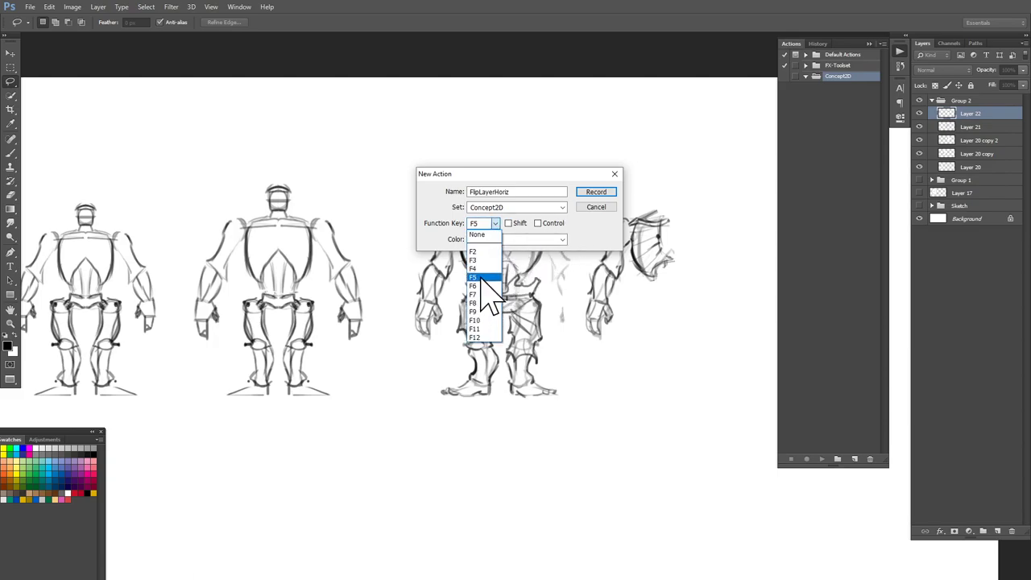
click(482, 279)
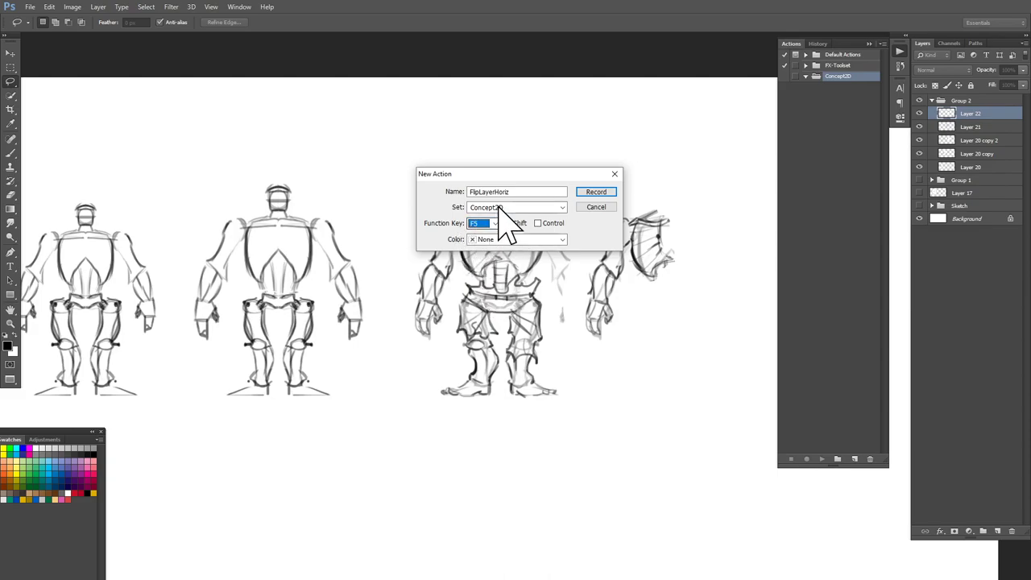
click(589, 193)
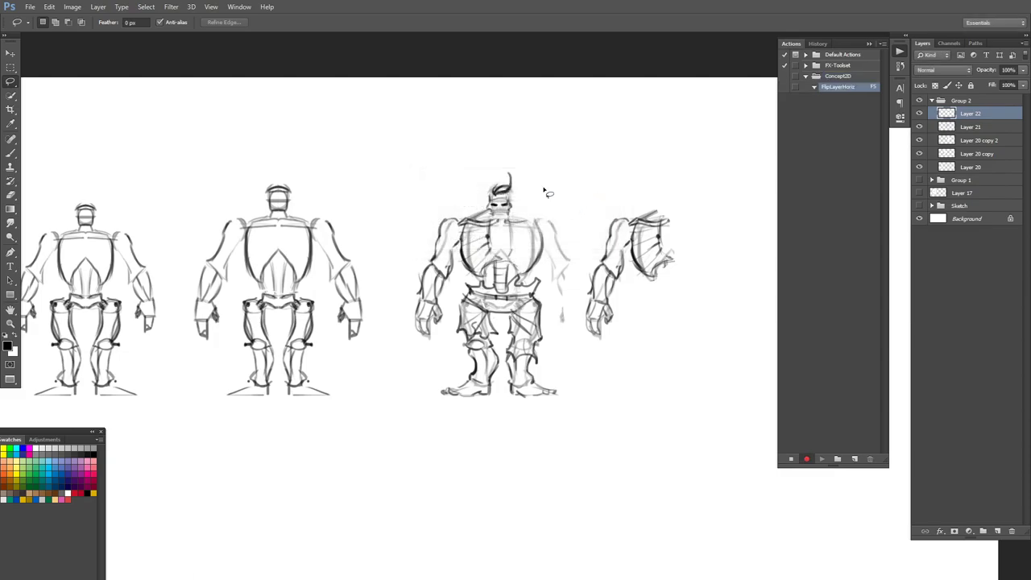
- Record a horizontal flip of the copied arm and chest layer, stop recording, and collapse the action and its panel
click(50, 7)
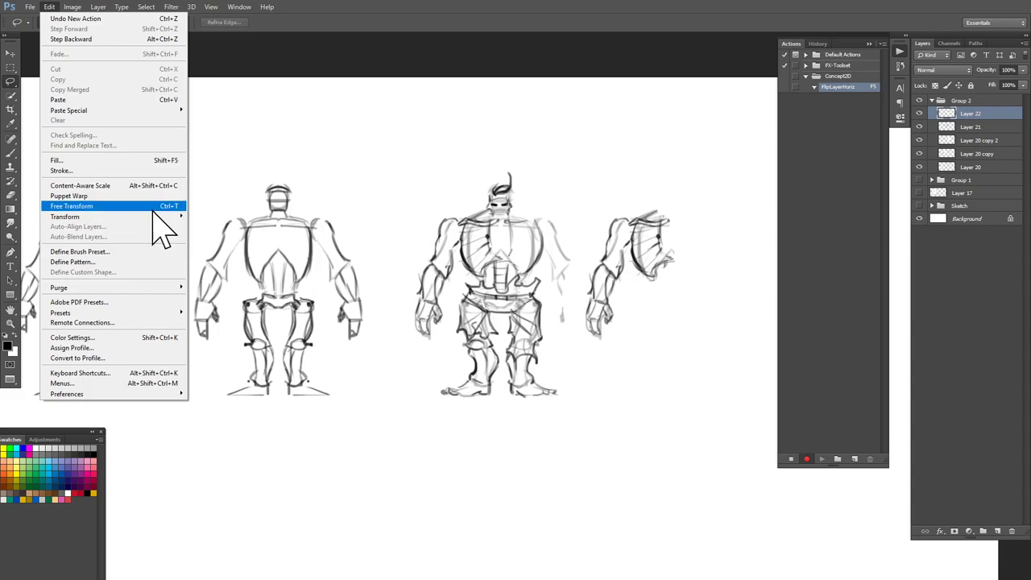
mouse_move(158, 219)
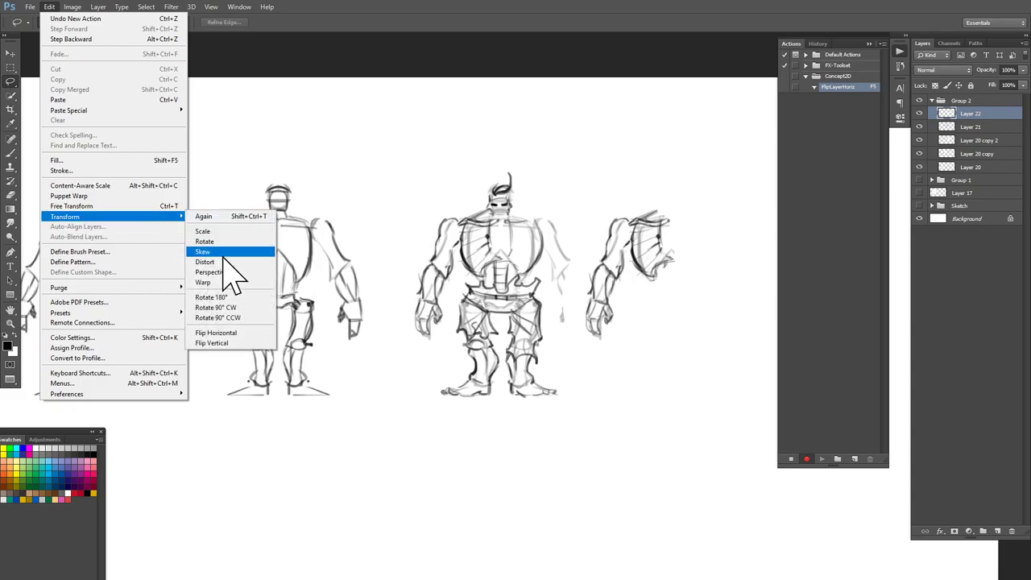
click(229, 335)
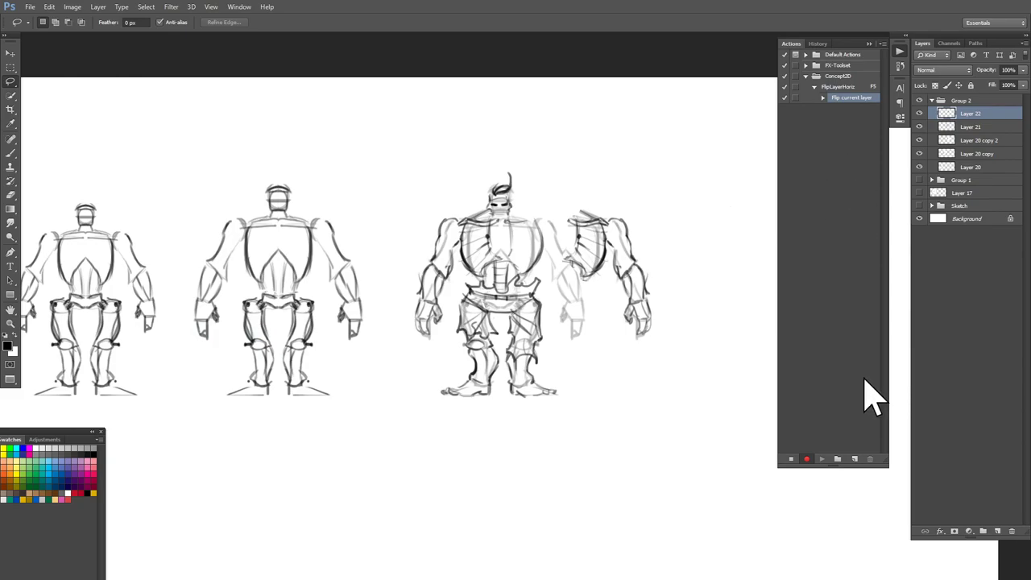
click(790, 458)
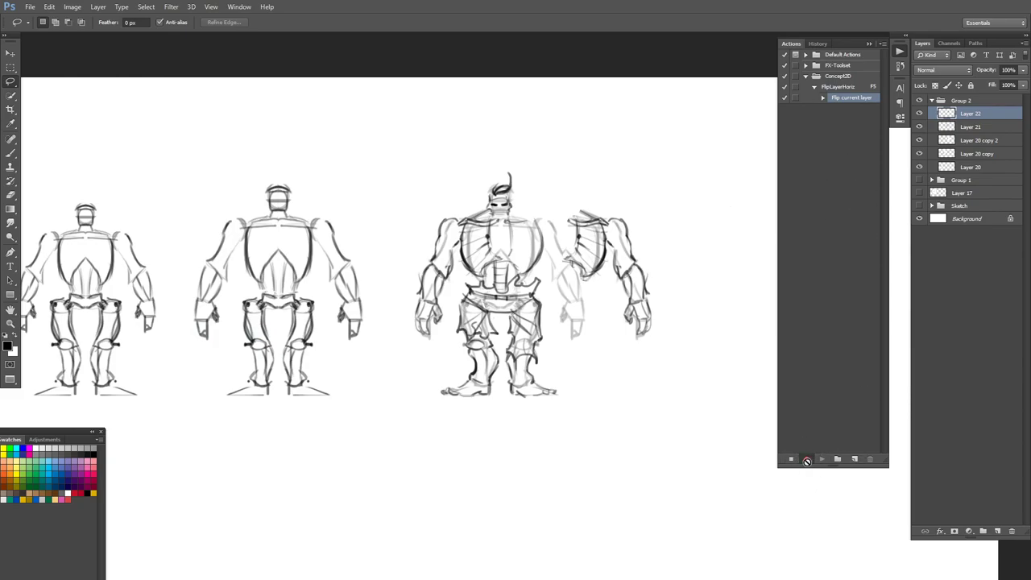
click(790, 459)
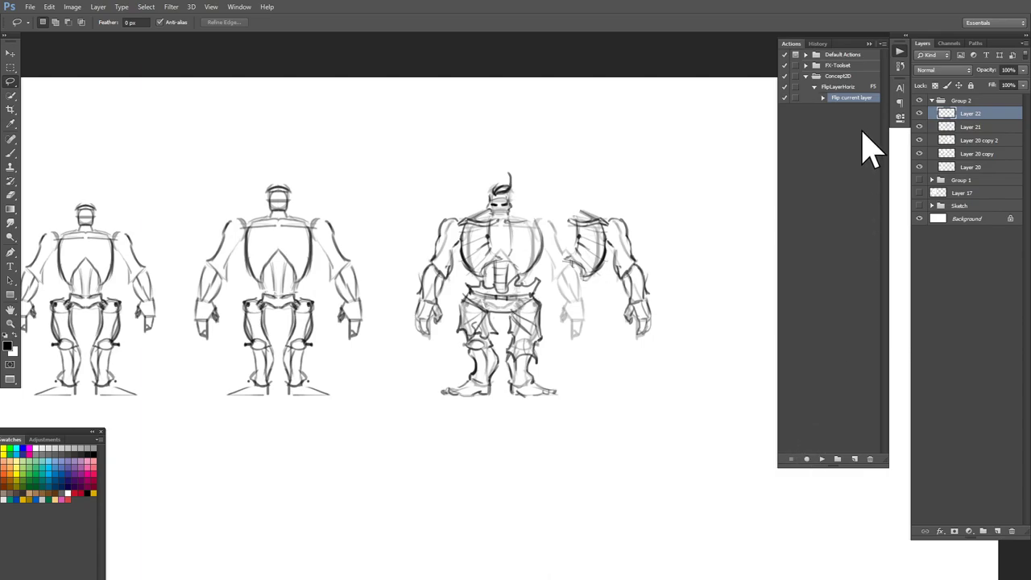
click(814, 88)
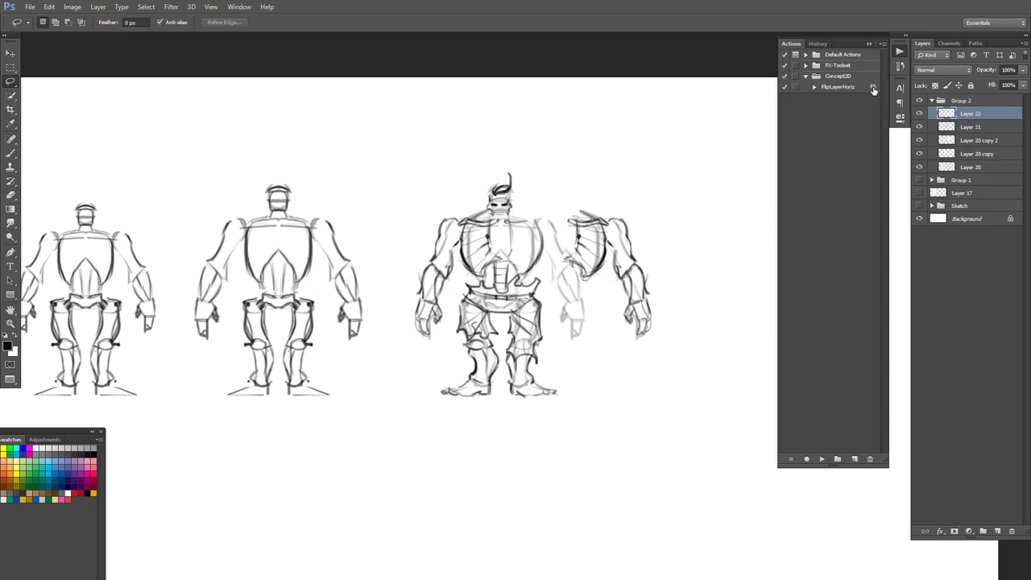
click(900, 51)
- Toggle the copied arm and chest layer's visibility, and flip it back and forth repeatedly to try out the mirroring
click(919, 114)
click(919, 114)
key(ctrl+z)
key(ctrl+z)
key(ctrl+z)
key(ctrl+z)
key(ctrl+z)
key(ctrl+z)
key(ctrl+z)
key(ctrl+z)
key(ctrl+z)
key(ctrl+z)
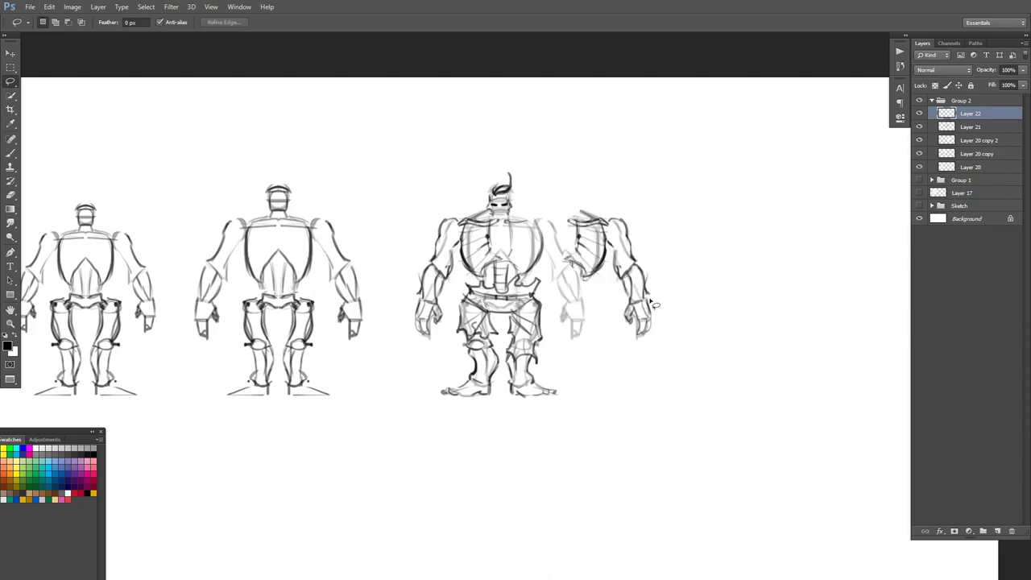
- Identify the separate flipped arm and chest copy, Layer 22, and delete it
click(919, 114)
click(919, 114)
drag(961, 116, 1011, 531)
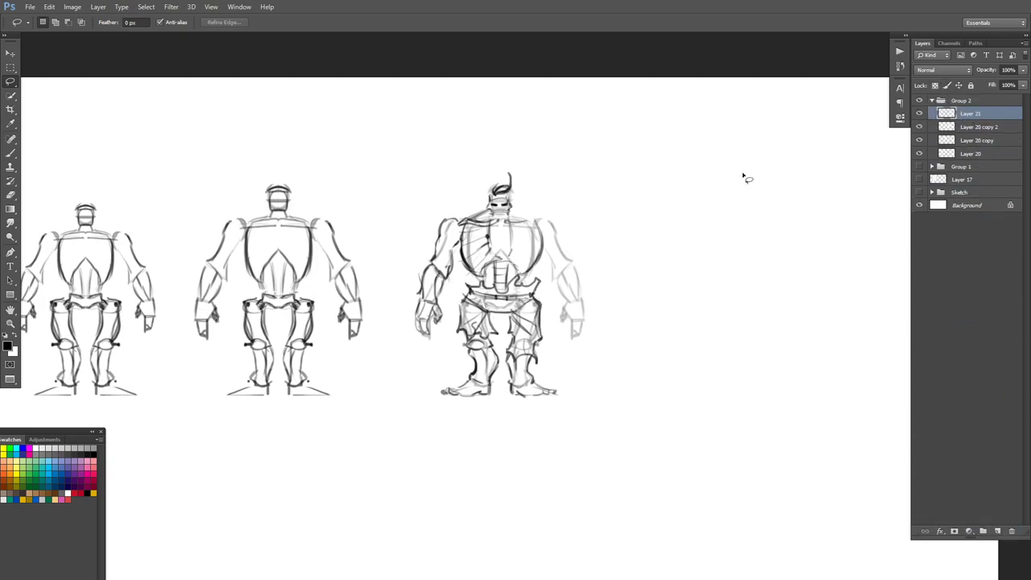
- Mirror a new-layer copy of the arm and chest half onto the image-right side, and shift the lassoed head slightly image-right on its own layer
mouse_move(435, 210)
mouse_down()
mouse_move(479, 211)
mouse_move(508, 242)
mouse_move(435, 348)
mouse_move(405, 234)
mouse_up()
key(ctrl+j)
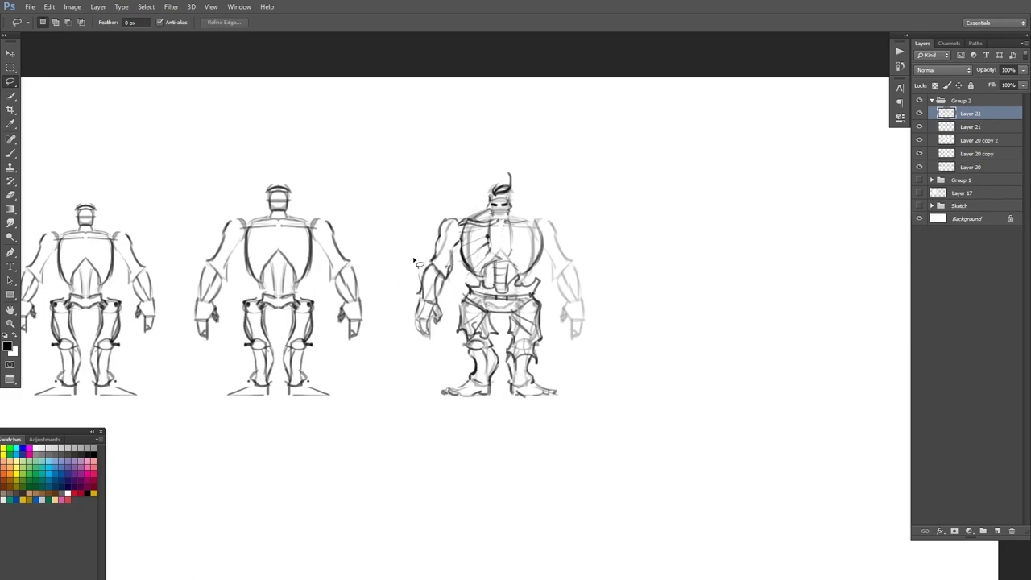
drag(425, 253, 522, 246)
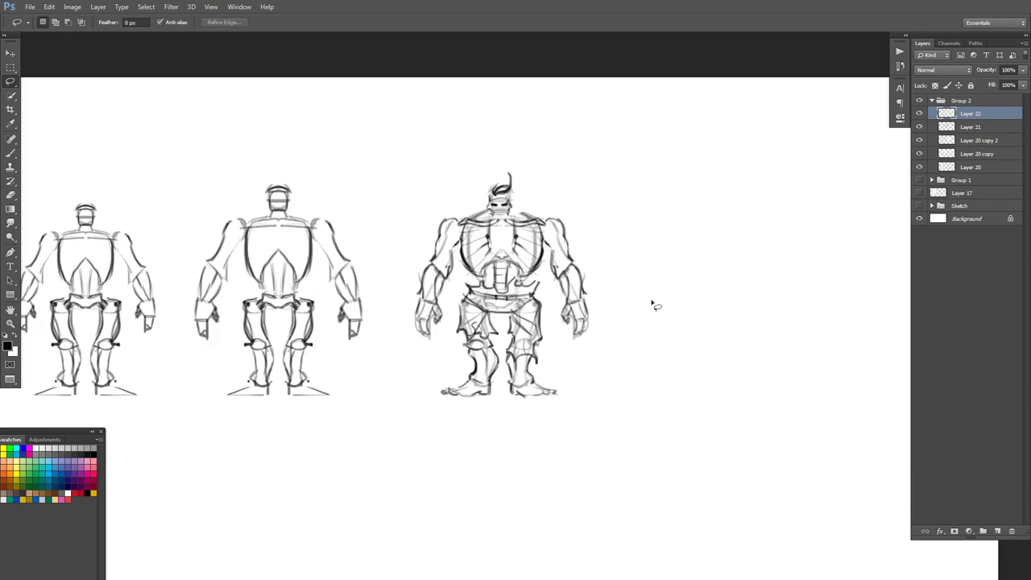
mouse_move(516, 166)
mouse_down()
mouse_move(486, 211)
mouse_move(522, 223)
mouse_move(523, 169)
mouse_move(518, 188)
mouse_up()
key(ctrl+j)
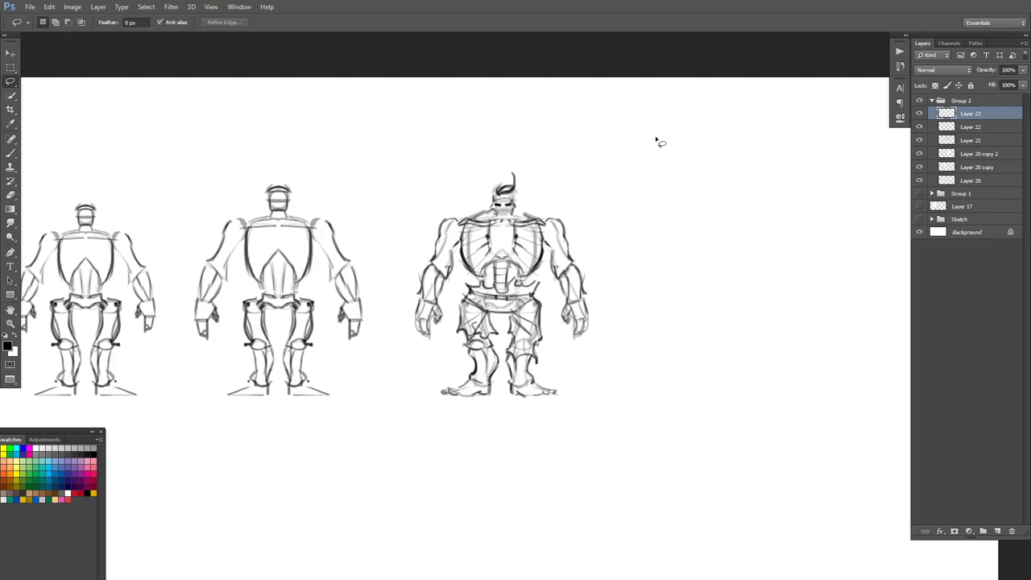
- Examine which figure parts the Group 2 layers hold by toggling the visibility of Layer 20 and its copies
click(932, 102)
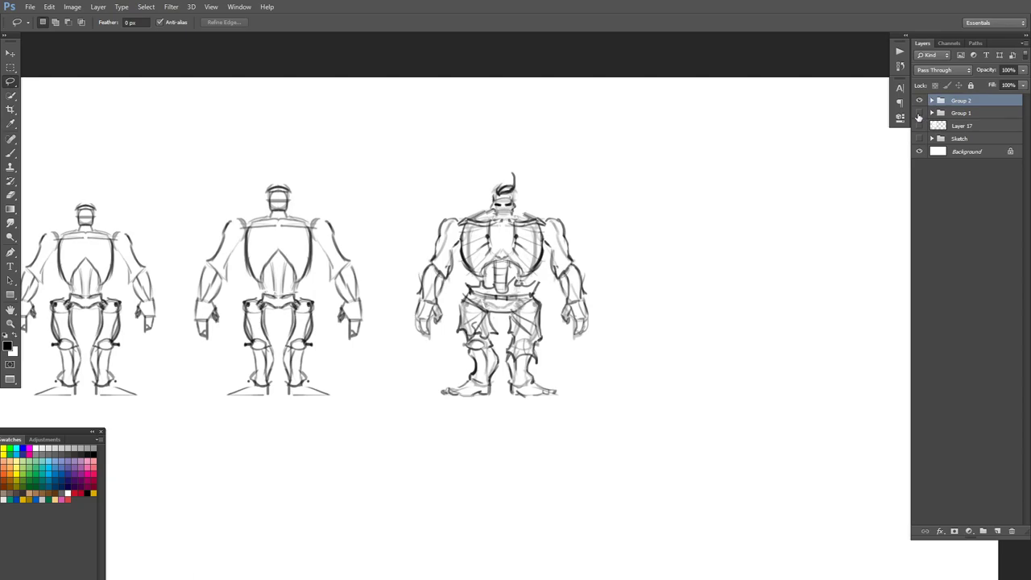
click(919, 113)
click(919, 113)
click(932, 102)
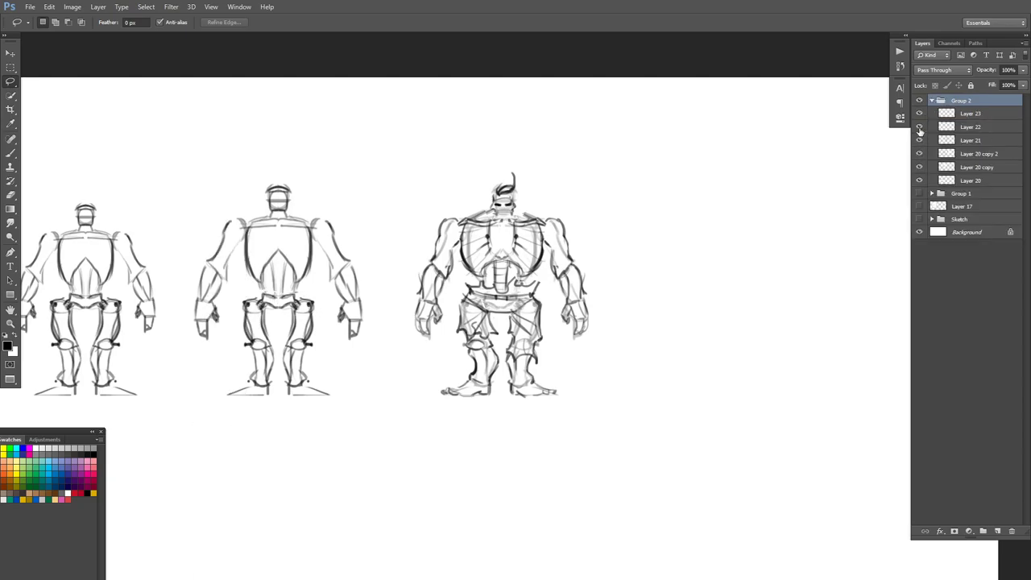
drag(919, 125, 922, 183)
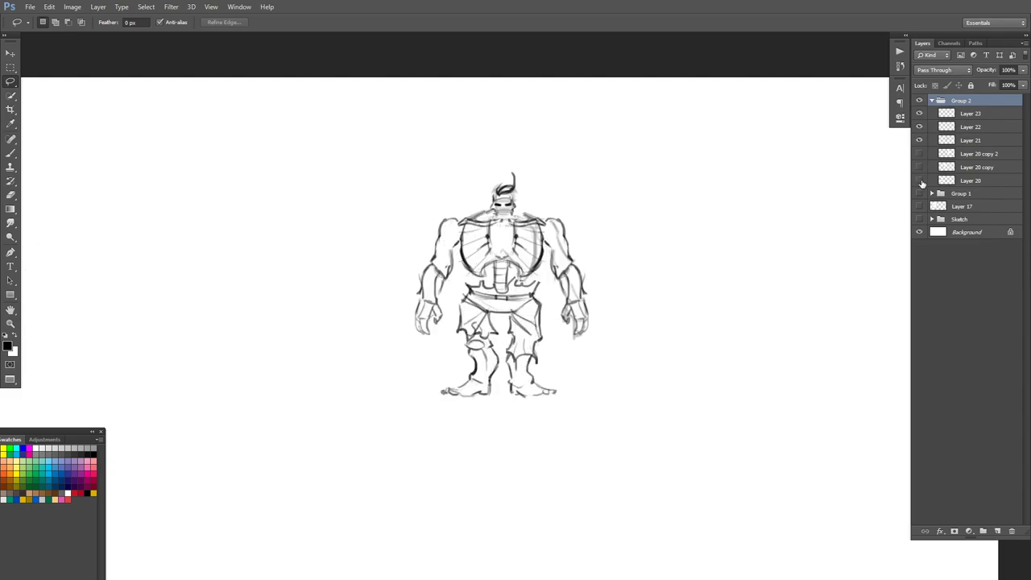
click(921, 182)
click(920, 165)
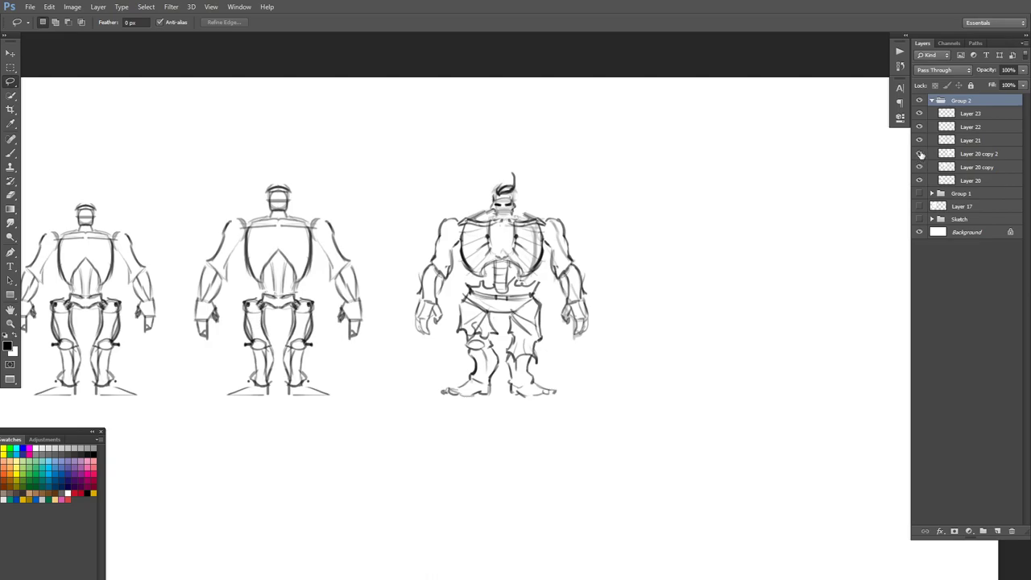
click(921, 154)
- Merge Layer 23, Layer 22, Layer 21 and Layer 20 copy 2 into one layer and check it by toggling its visibility
click(969, 114)
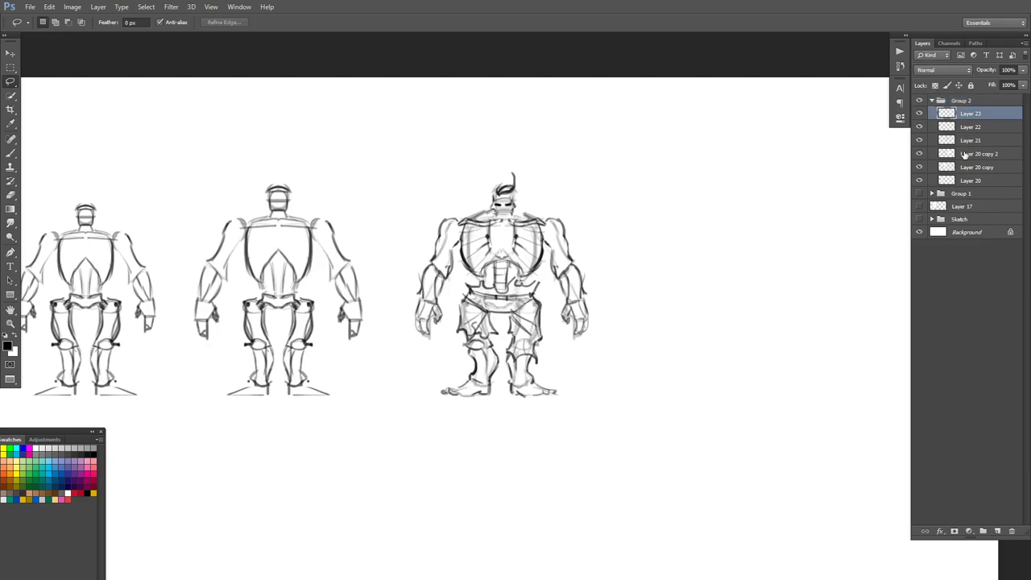
shift+click(964, 153)
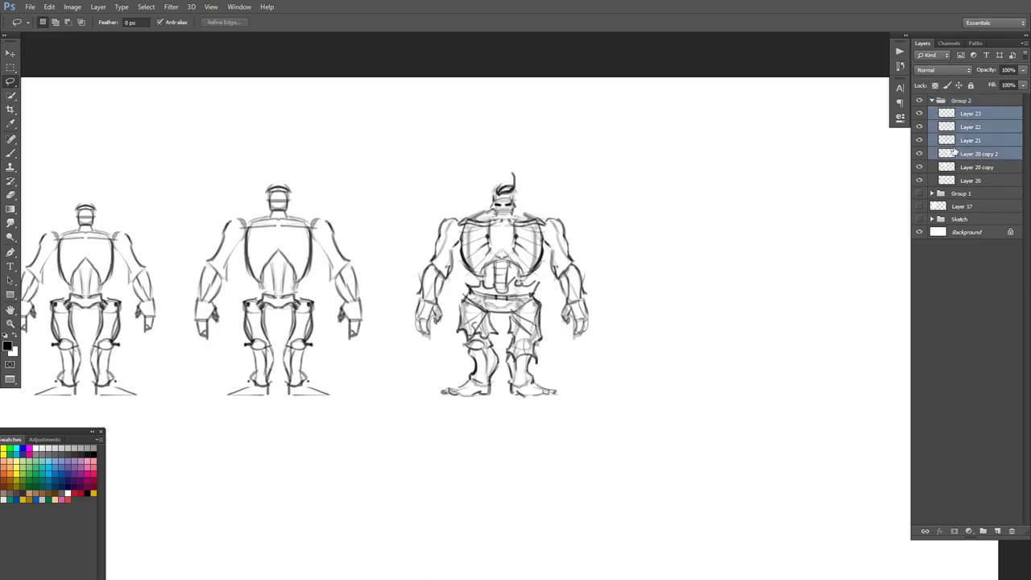
key(ctrl+e)
click(919, 114)
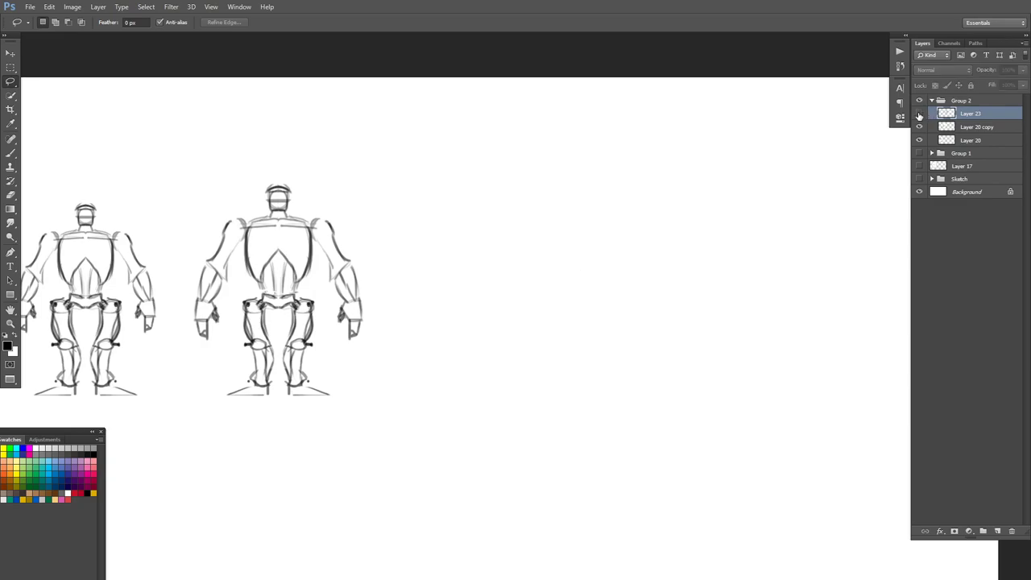
click(919, 115)
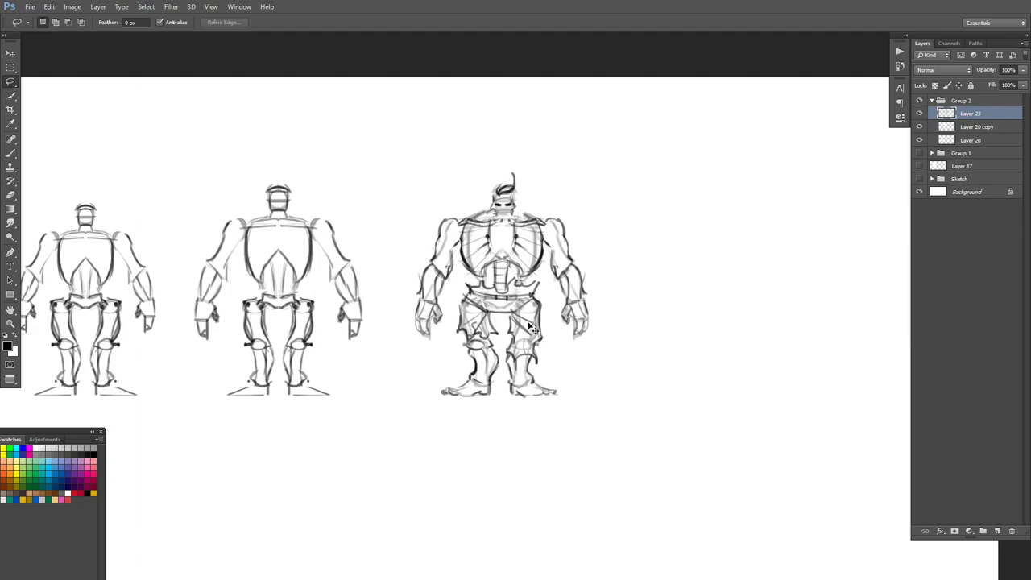
- Duplicate the merged skeleton figure and place the copy on the image-right side of the original
drag(492, 332, 716, 314)
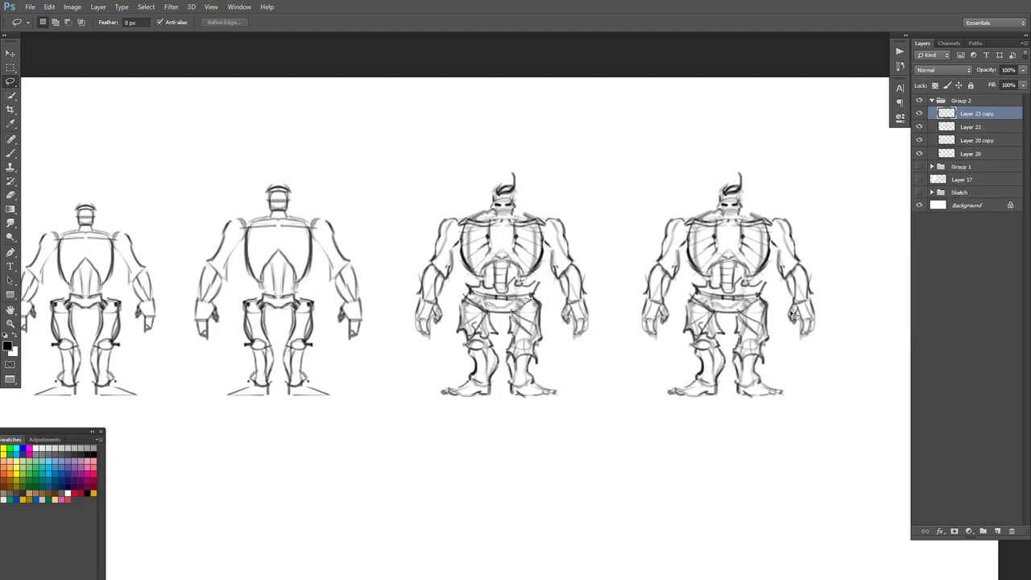
key(ctrl+minus)
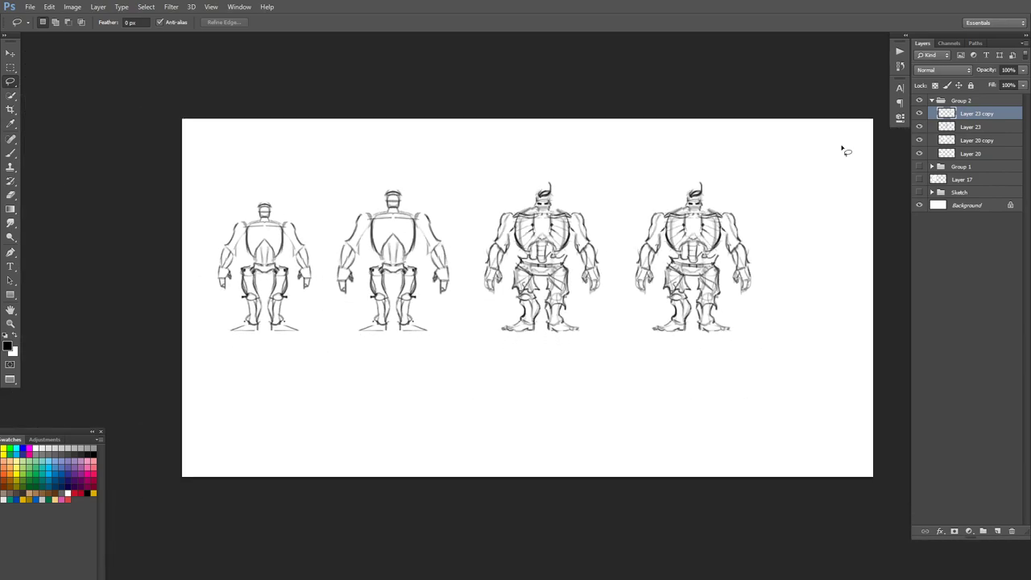
ctrl+click(753, 191)
drag(753, 190, 672, 166)
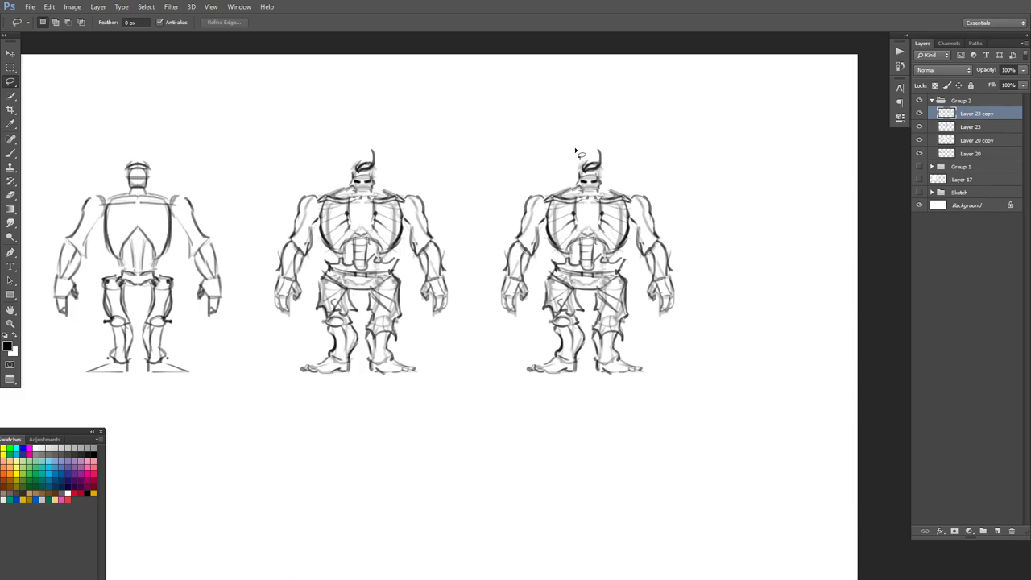
- Lasso the duplicate figure's head, chest and arms and scale them up proportionally to about 114%
mouse_move(598, 141)
mouse_down()
mouse_move(541, 165)
mouse_move(485, 290)
mouse_move(537, 324)
mouse_move(546, 264)
mouse_move(577, 262)
mouse_move(642, 286)
mouse_move(728, 250)
mouse_move(598, 131)
mouse_up()
key(ctrl+t)
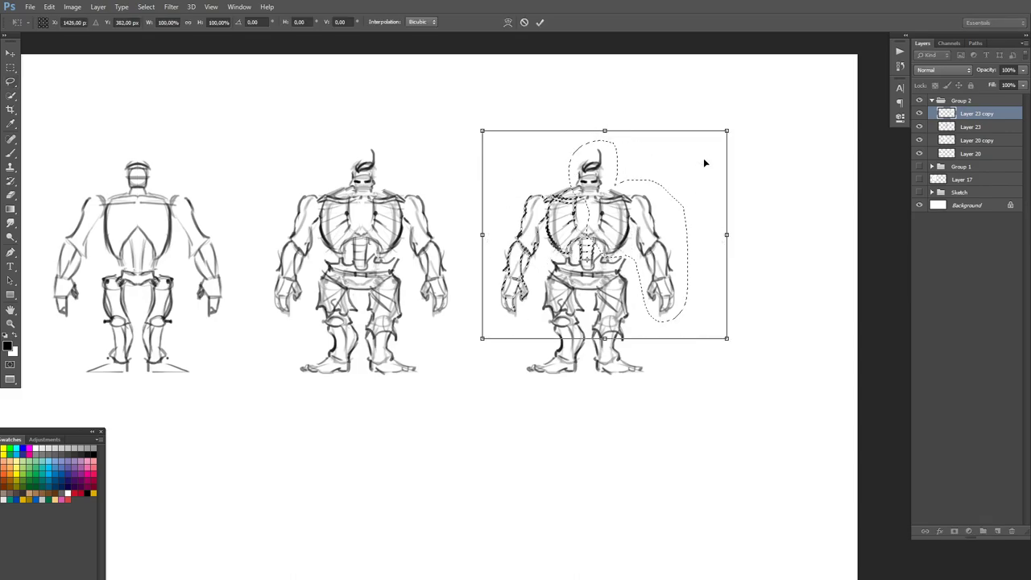
drag(727, 130, 744, 111)
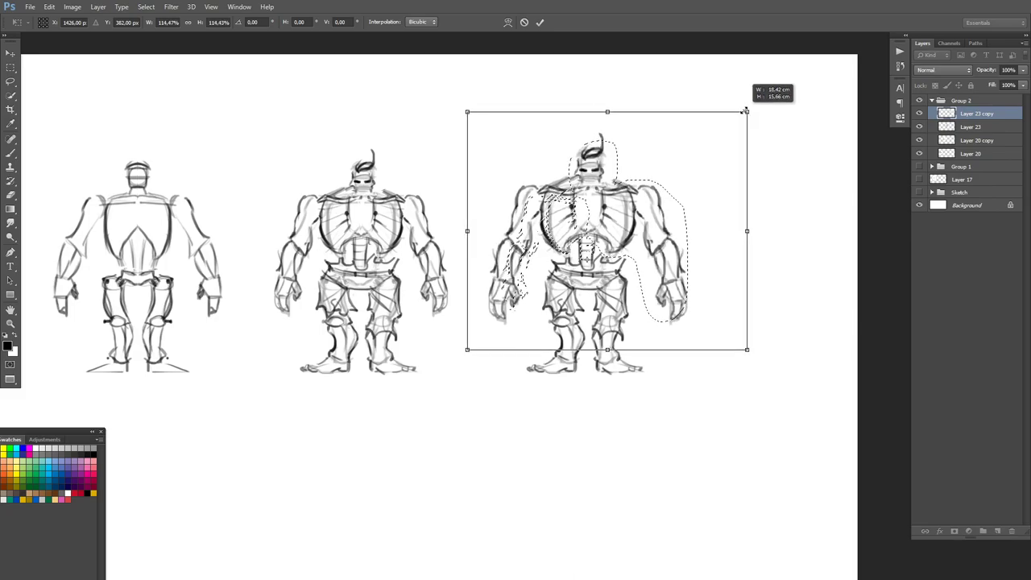
key(Return)
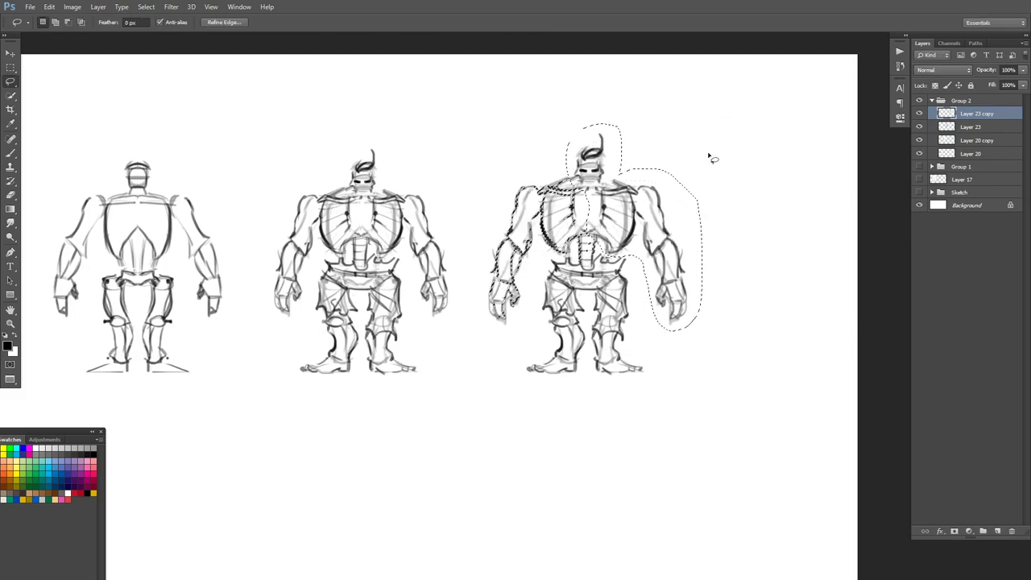
- Lasso the duplicate skeleton figure's head and hair and copy them onto a new layer
click(660, 136)
click(491, 221)
mouse_move(605, 125)
mouse_down()
mouse_move(570, 150)
mouse_move(577, 187)
mouse_move(616, 179)
mouse_move(622, 142)
mouse_up()
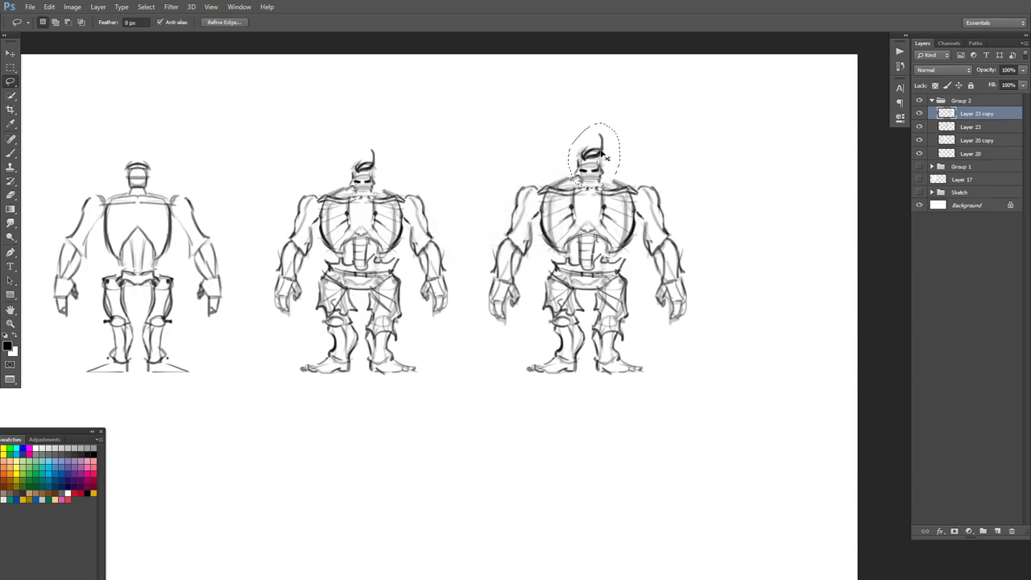
key(ctrl+j)
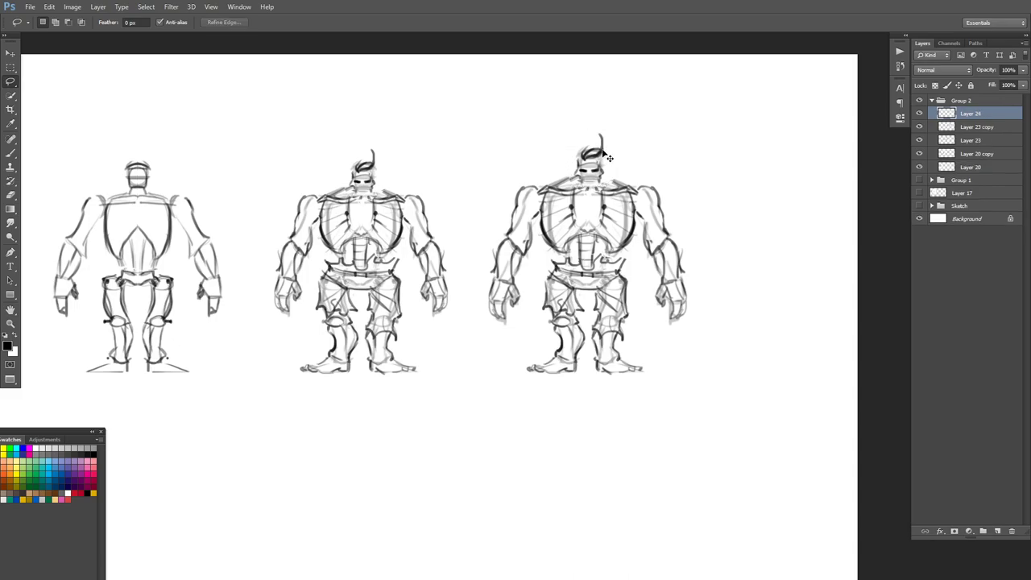
key(b)
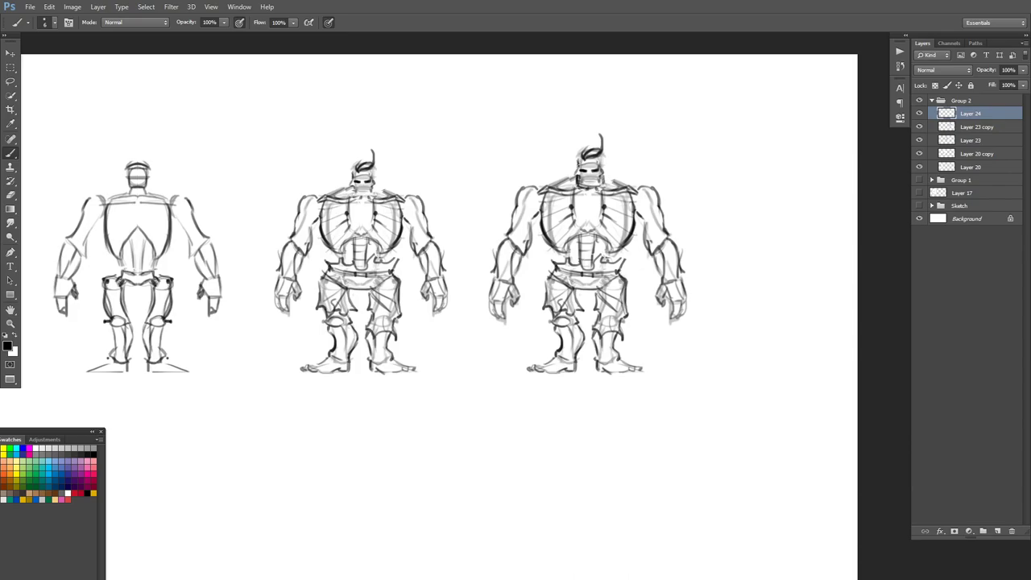
- Lasso the hair tuft on the duplicate's head and scale it to about 84% width and 61% height
key(l)
mouse_move(608, 127)
mouse_down()
mouse_move(576, 170)
mouse_move(608, 171)
mouse_move(614, 133)
mouse_move(594, 132)
mouse_move(614, 126)
mouse_move(602, 151)
mouse_up()
key(ctrl+t)
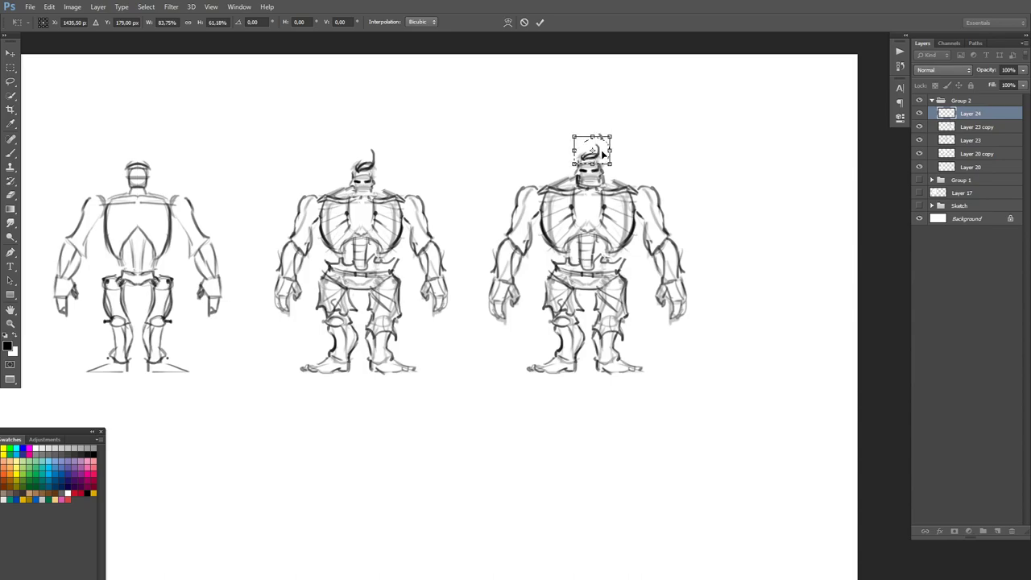
key(Return)
key(ctrl+d)
- Lasso the duplicate's whole head onto a new layer, scale it to about 91% and nudge it slightly sideways
mouse_move(612, 143)
mouse_down()
mouse_move(572, 162)
mouse_move(623, 182)
mouse_move(610, 149)
mouse_up()
key(ctrl+j)
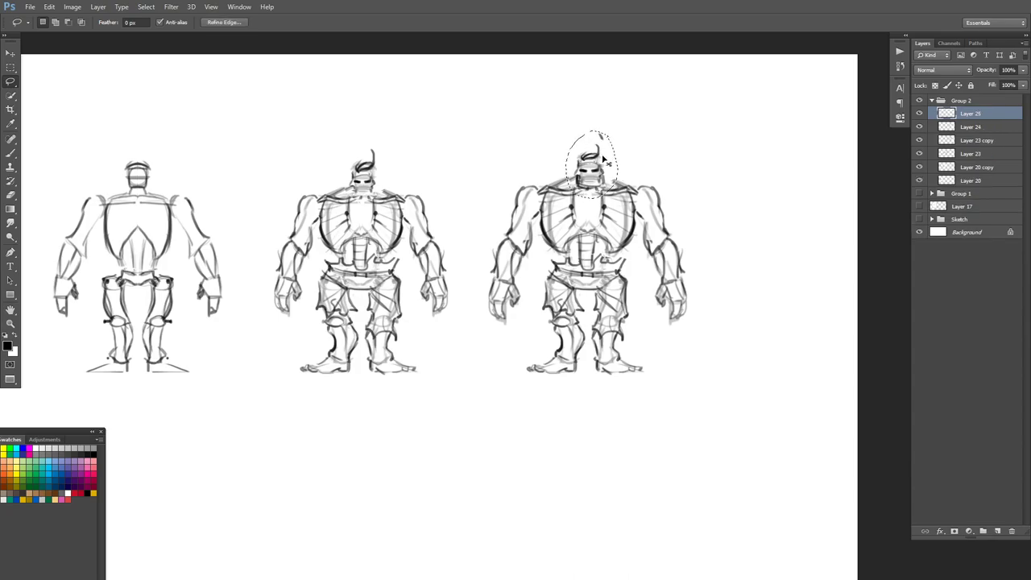
key(ctrl+t)
drag(618, 130, 615, 138)
key(Left)
key(Left)
key(Left)
key(Left)
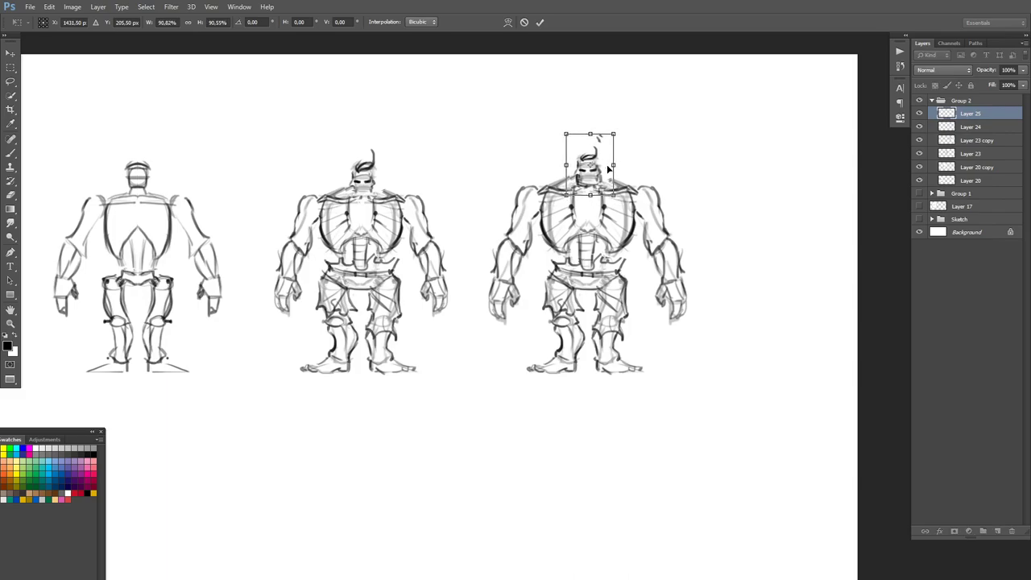
key(Return)
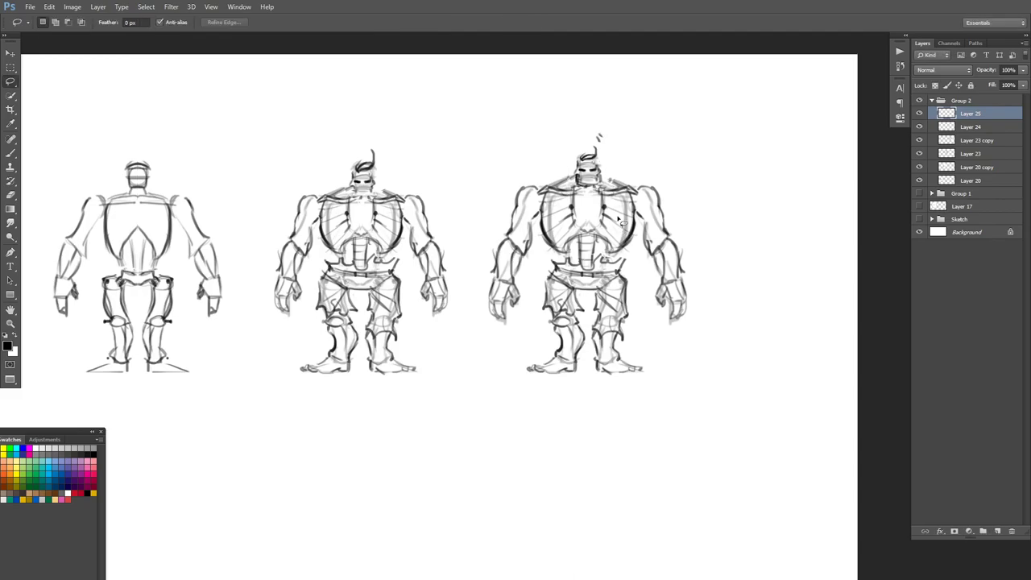
- Lasso the duplicate's image-left arm onto a new layer and widen it outward to about 123%
mouse_move(531, 177)
mouse_down()
mouse_move(504, 198)
mouse_move(472, 307)
mouse_move(500, 339)
mouse_move(527, 304)
mouse_move(539, 187)
mouse_up()
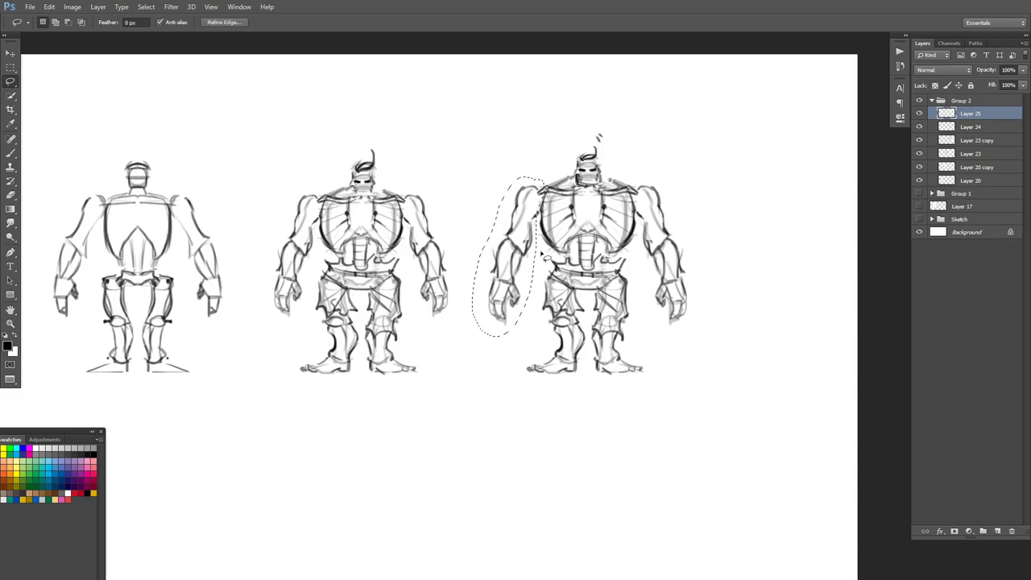
key(ctrl+t)
key(Return)
key(ctrl+j)
key(ctrl+t)
drag(471, 256, 454, 256)
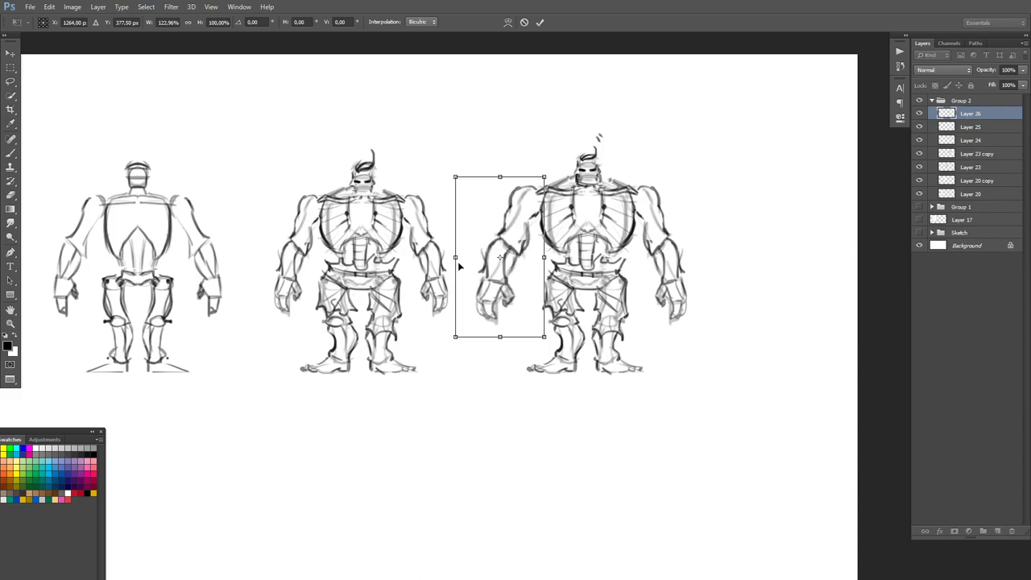
key(Return)
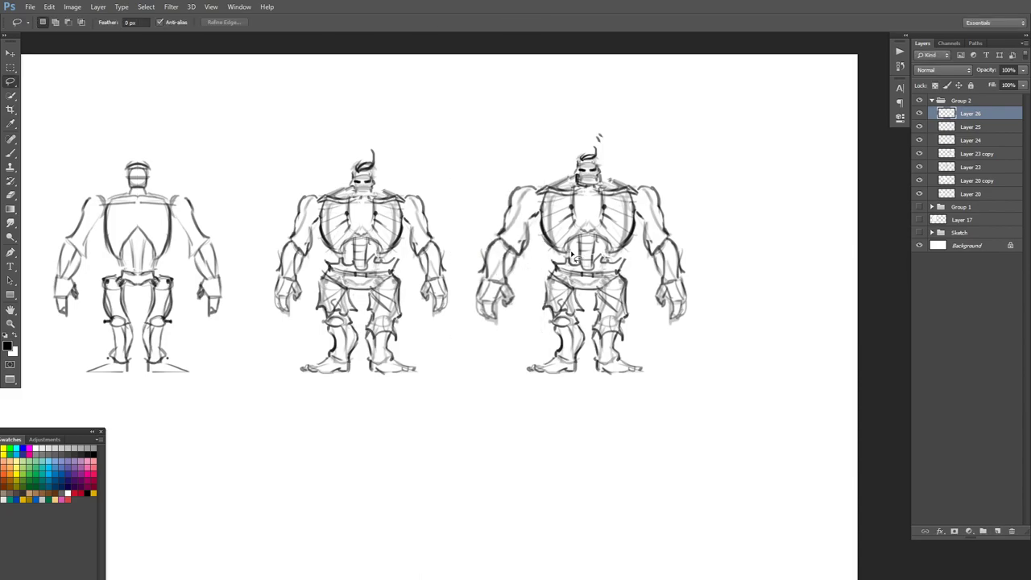
- Duplicate the widened arm and fit its mirrored copy over the duplicate figure's opposite arm
drag(514, 240, 670, 232)
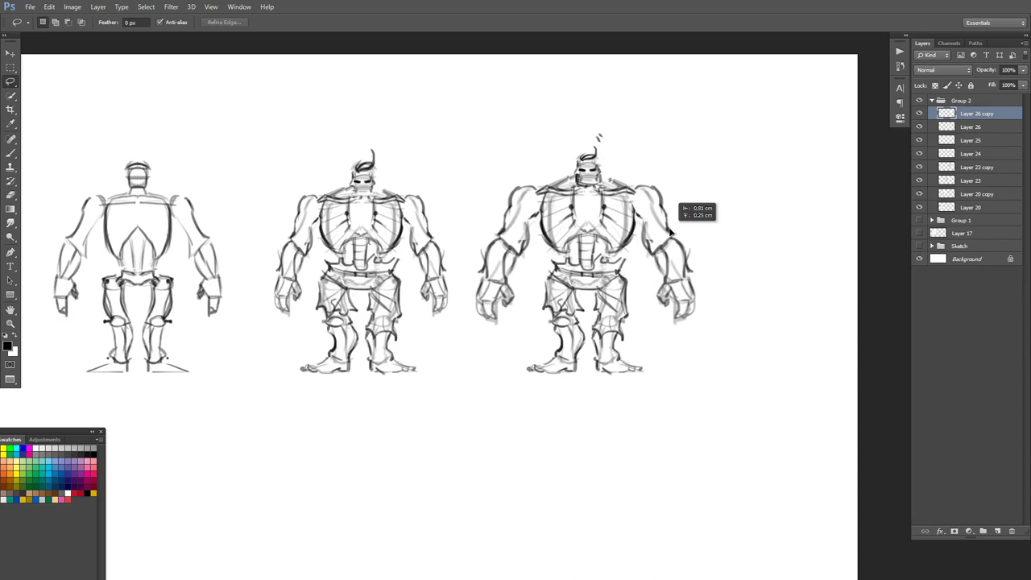
drag(670, 233, 668, 233)
drag(656, 117, 770, 83)
key(ctrl+minus)
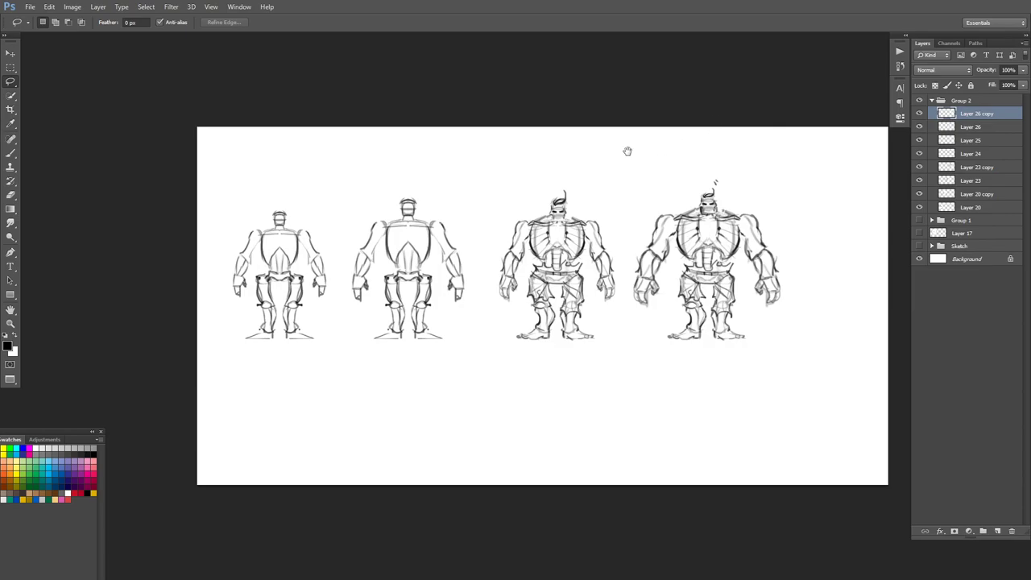
- Widen the canvas with the Crop tool to make room beside the last skeleton figure
drag(471, 201, 419, 218)
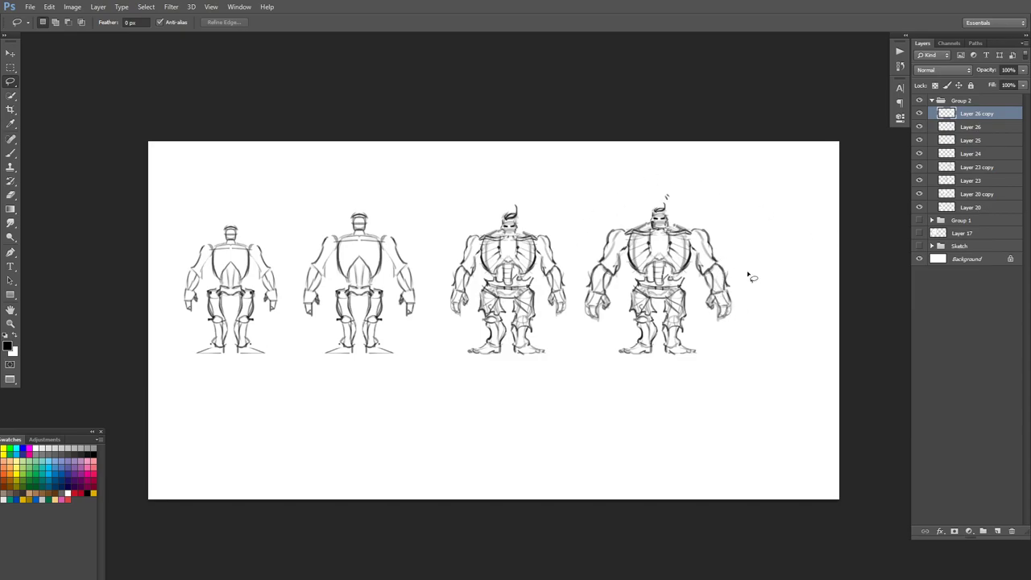
click(11, 108)
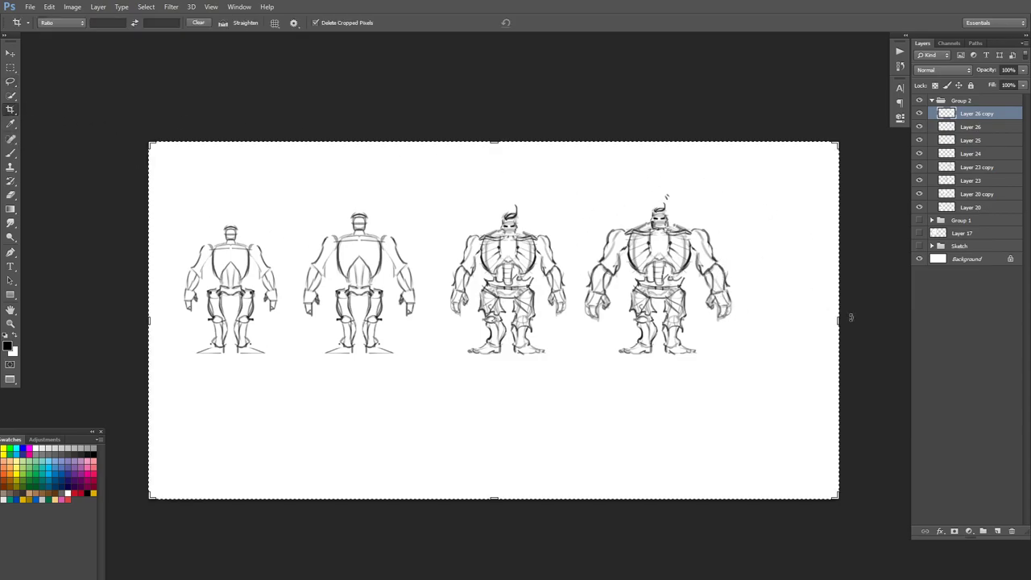
drag(841, 322, 886, 323)
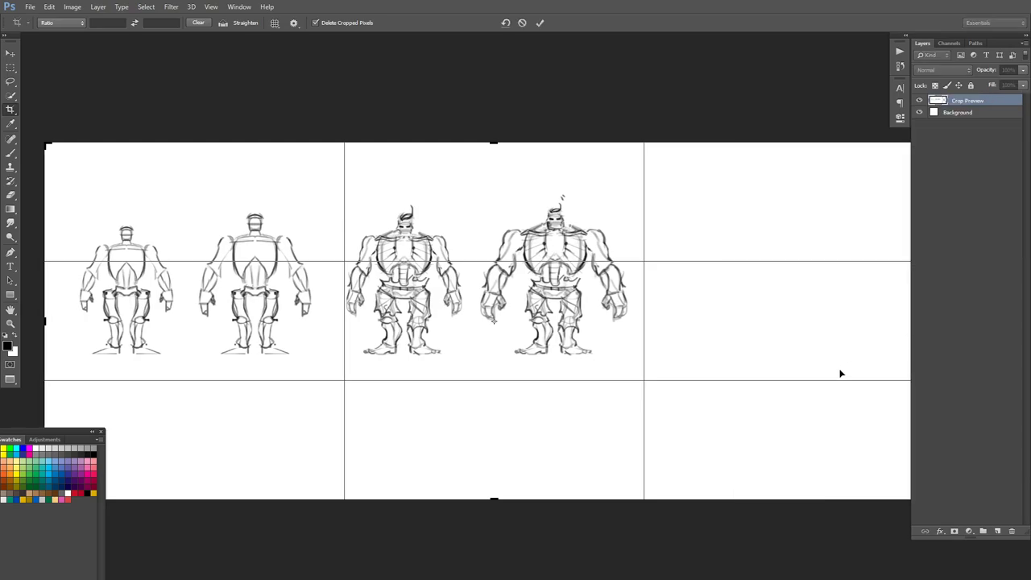
key(Return)
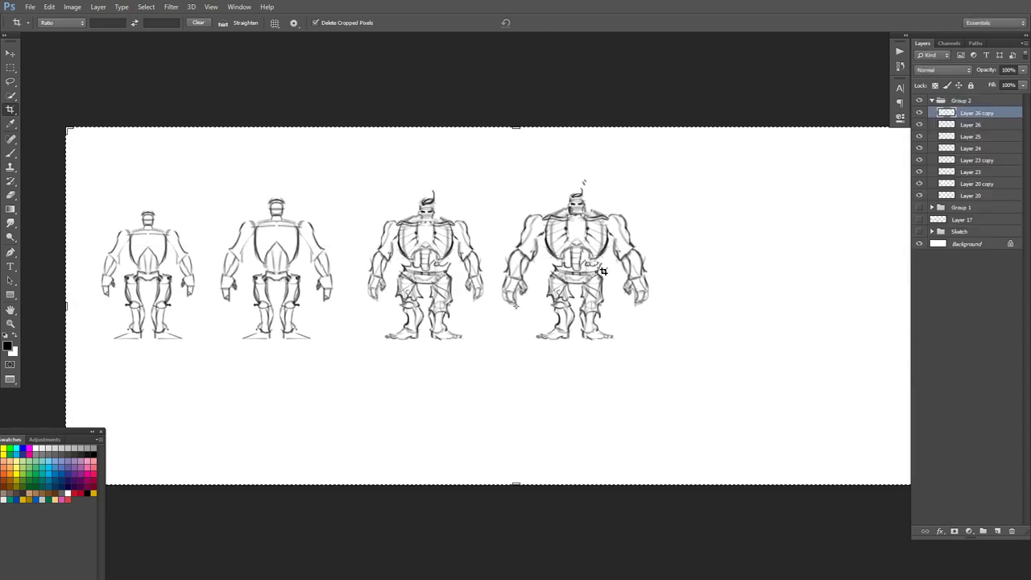
- Lasso the modified skeleton figure, copy it onto a new layer and place the copy on its image-right side
click(10, 81)
mouse_move(588, 175)
mouse_down()
mouse_move(522, 192)
mouse_move(492, 295)
mouse_move(645, 355)
mouse_move(605, 206)
mouse_up()
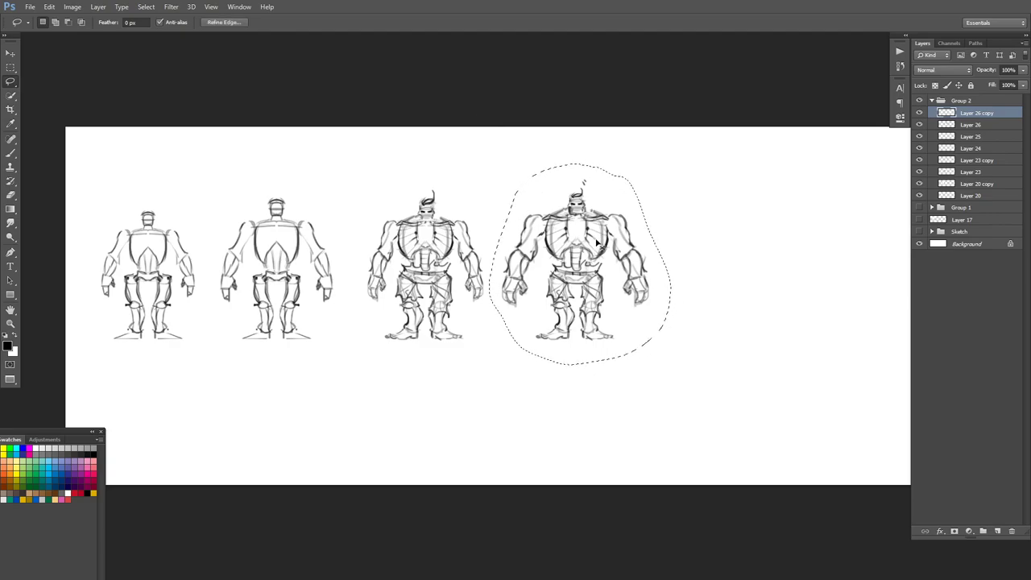
key(ctrl+j)
drag(592, 262, 759, 261)
drag(814, 212, 733, 194)
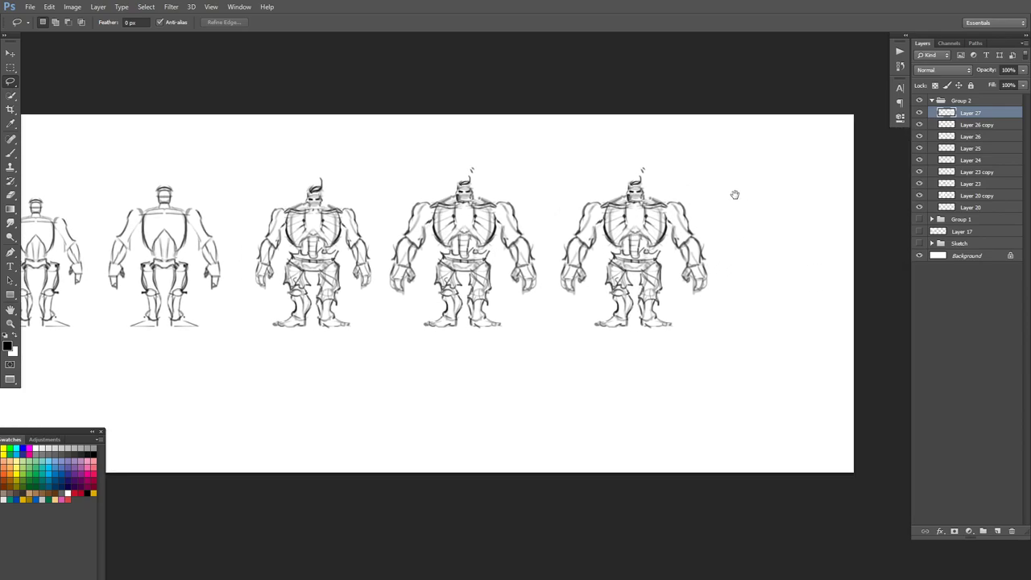
click(1023, 70)
mouse_move(1023, 82)
mouse_down()
mouse_move(1003, 97)
mouse_move(996, 88)
mouse_move(1030, 88)
mouse_up()
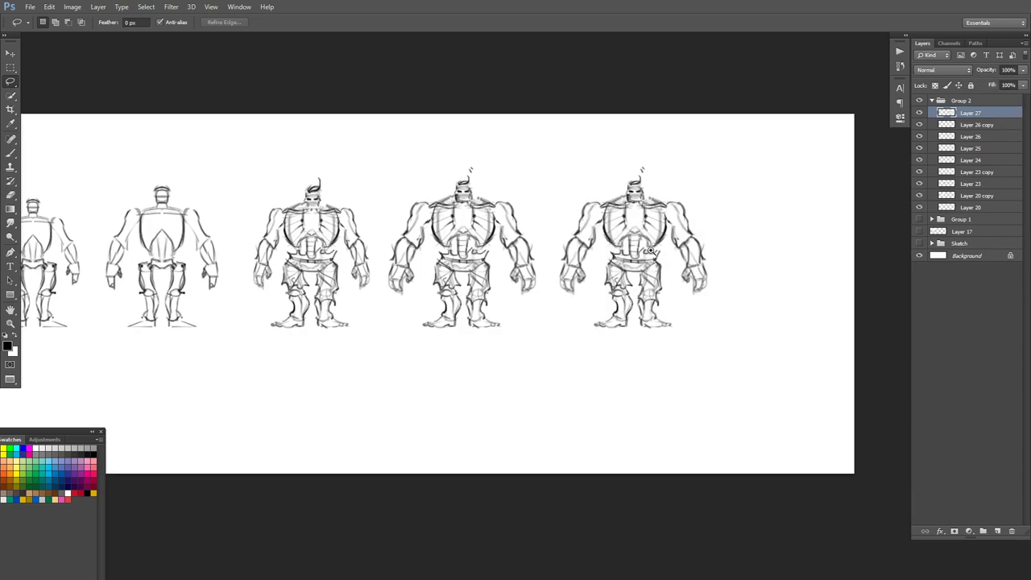
- Lasso the new copy's hips and legs and scale them to about 113% width and 91% height
scroll(644, 252, up, 1)
mouse_move(643, 247)
mouse_down()
mouse_move(608, 252)
mouse_move(566, 326)
mouse_move(671, 389)
mouse_move(694, 278)
mouse_move(673, 250)
mouse_up()
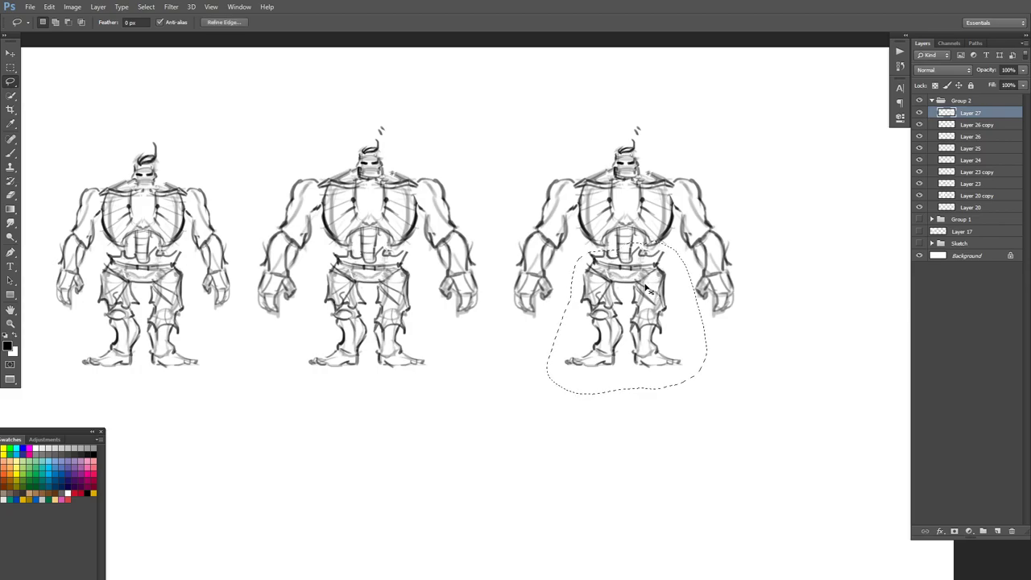
key(ctrl+t)
drag(629, 317, 627, 265)
drag(628, 393, 627, 379)
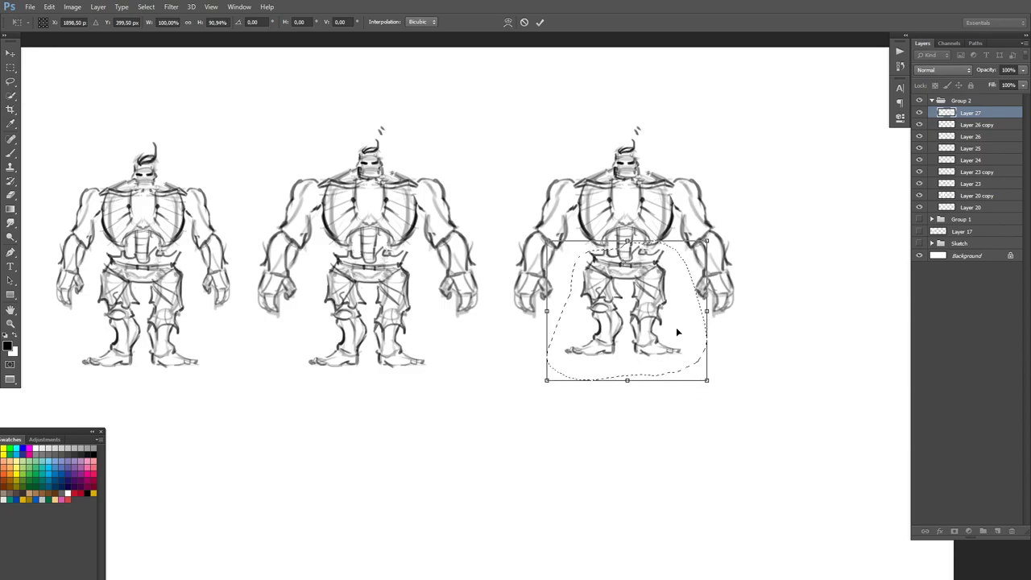
drag(707, 317, 716, 312)
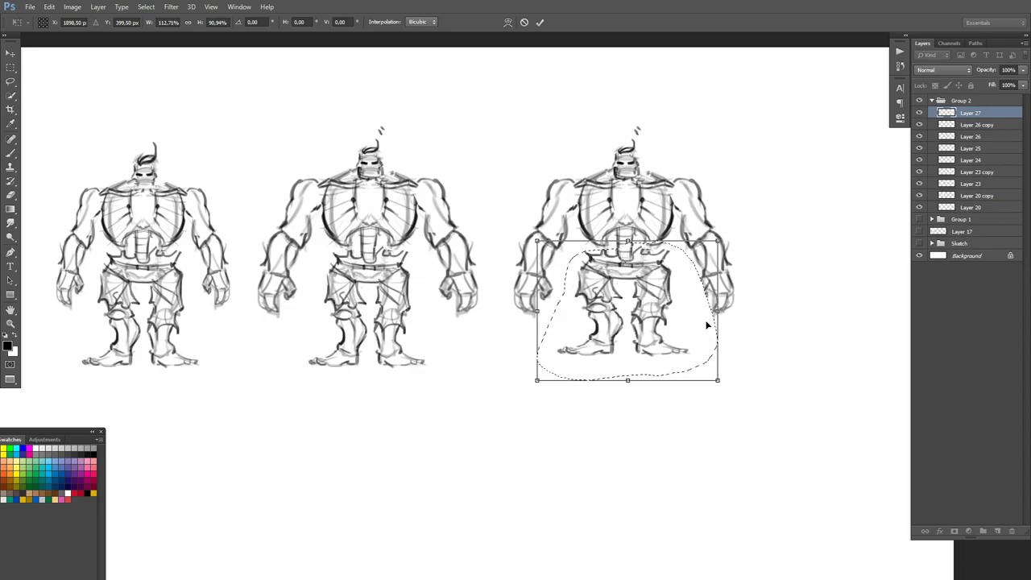
key(Return)
- Lasso the new copy's head, torso and arms and scale them up proportionally to about 108% around the chest
mouse_move(570, 107)
mouse_down()
mouse_move(533, 142)
mouse_move(506, 261)
mouse_move(507, 327)
mouse_move(572, 276)
mouse_up()
mouse_move(674, 249)
mouse_down()
mouse_move(800, 315)
mouse_move(620, 96)
mouse_up()
key(ctrl+t)
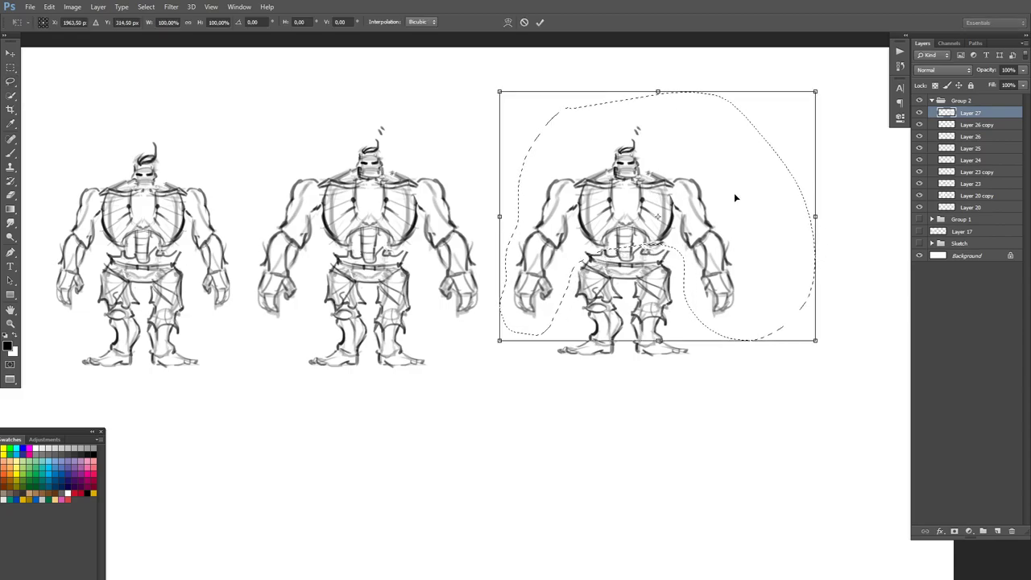
drag(658, 216, 628, 212)
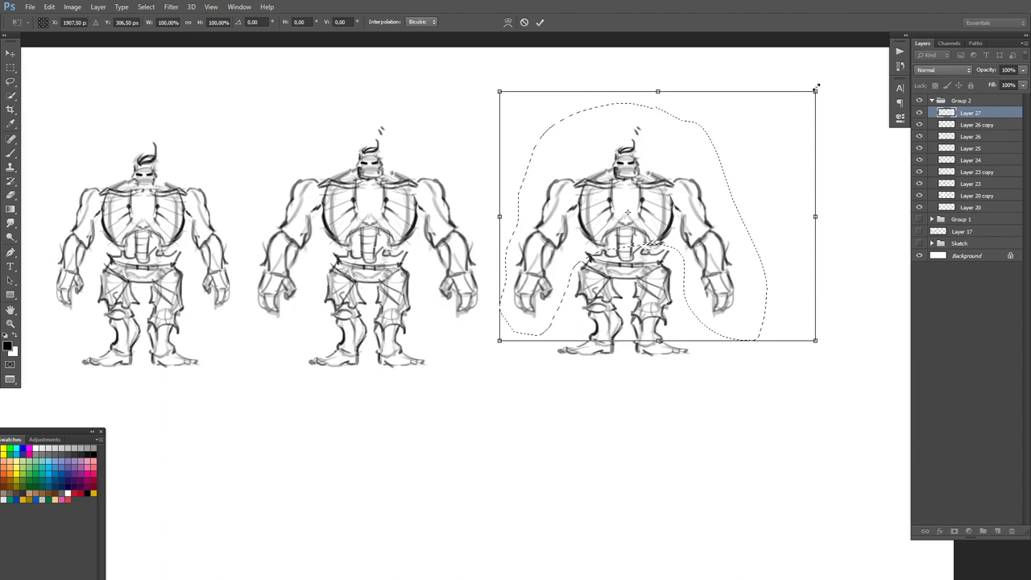
drag(818, 86, 828, 77)
drag(771, 128, 764, 139)
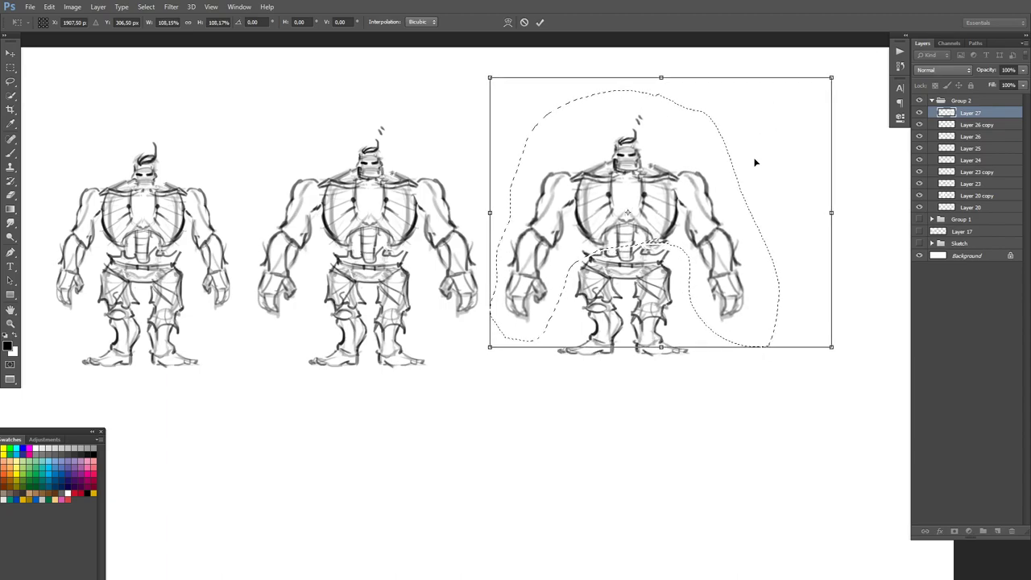
key(Return)
key(ctrl+d)
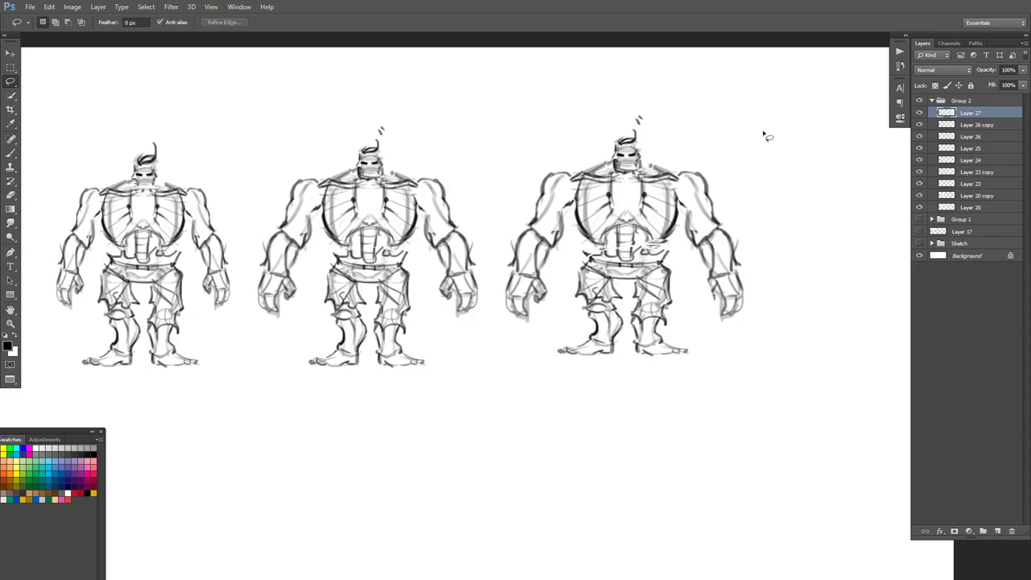
- Check the Layer 27 figure by toggling layer visibility and move it down to line its feet up with the other figures
key(ctrl+0)
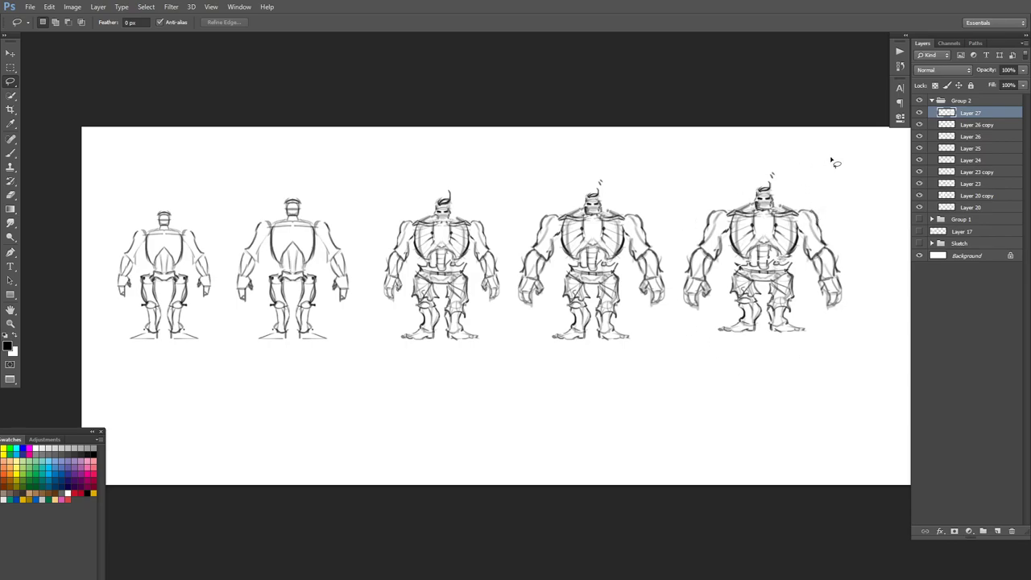
click(919, 113)
click(919, 125)
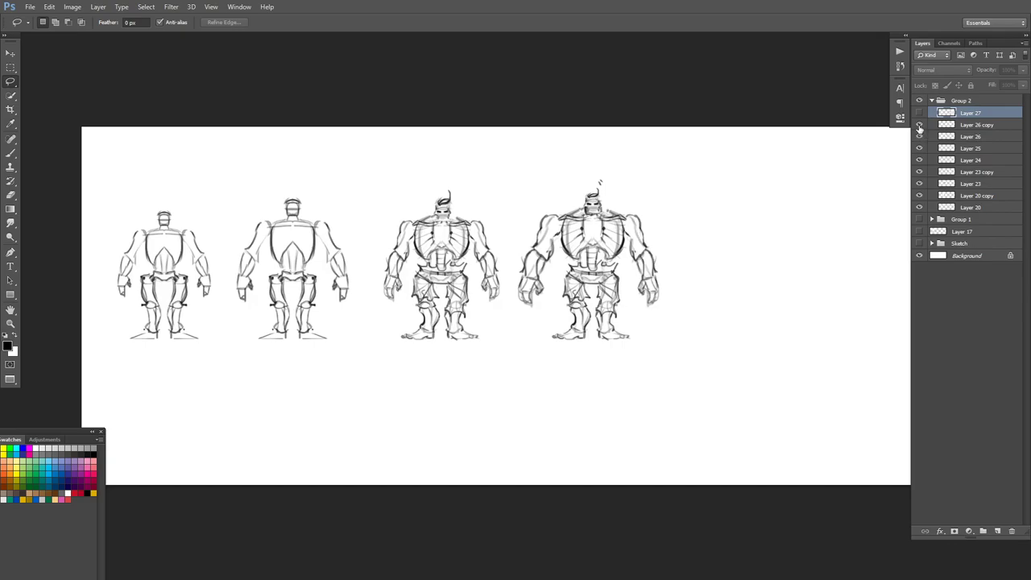
click(919, 125)
click(919, 113)
drag(802, 204, 803, 216)
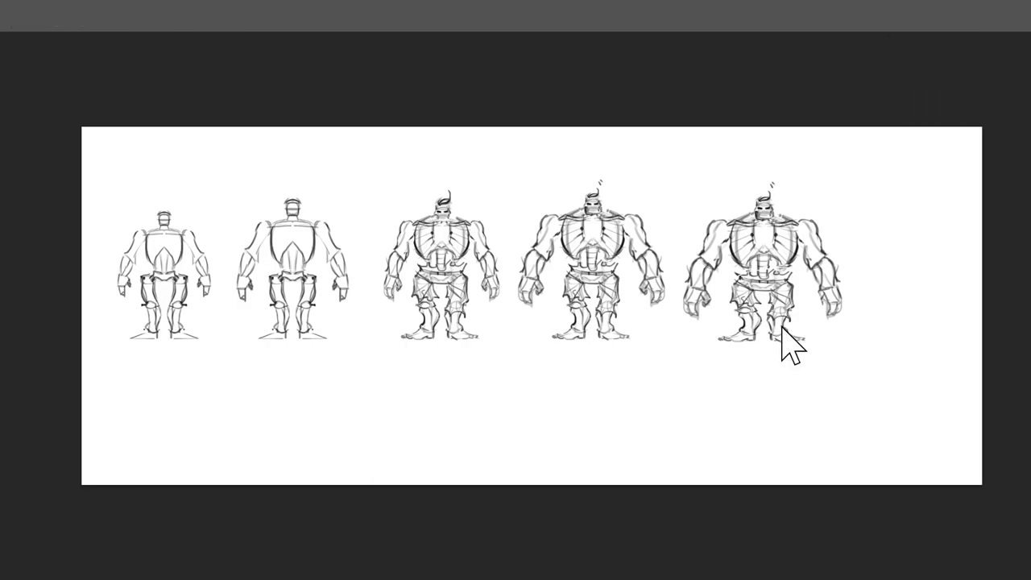
- Save the document as a new PSD named 002_Sketch_Development in the SKL_Hero folder with Maximize Compatibility on
key(ctrl+shift+s)
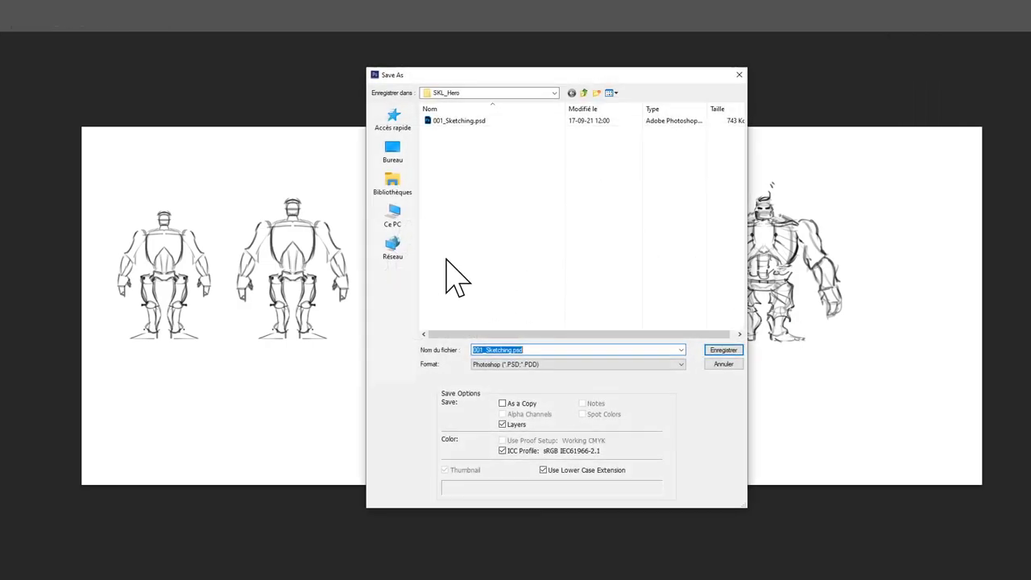
click(460, 122)
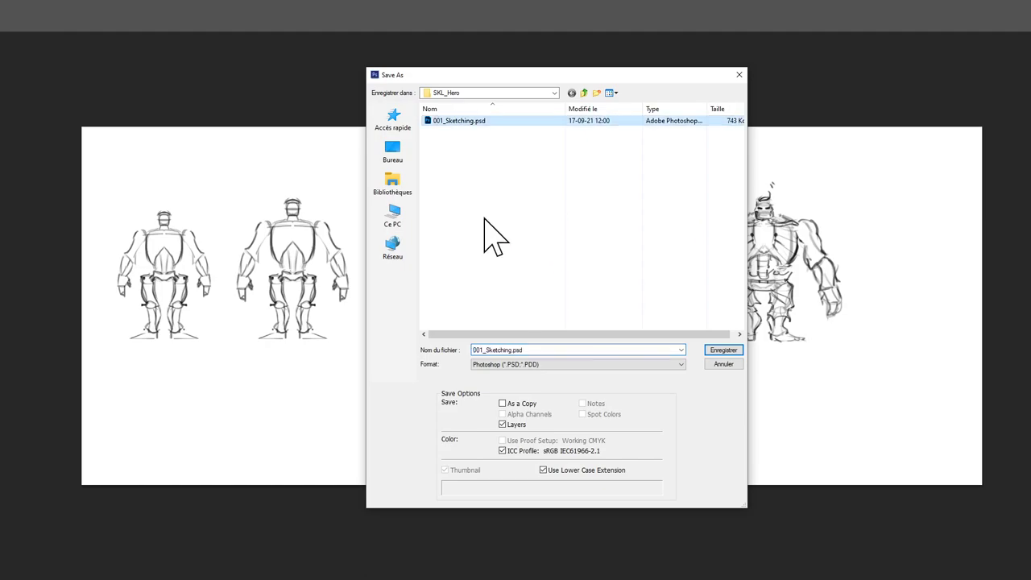
double_click(478, 351)
text(2_Sketch)
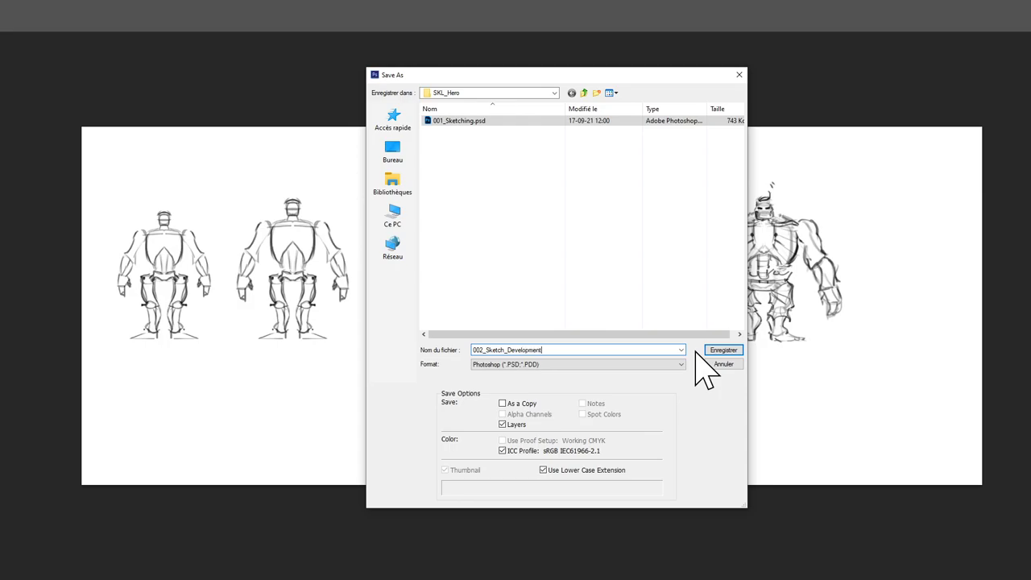
key(Return)
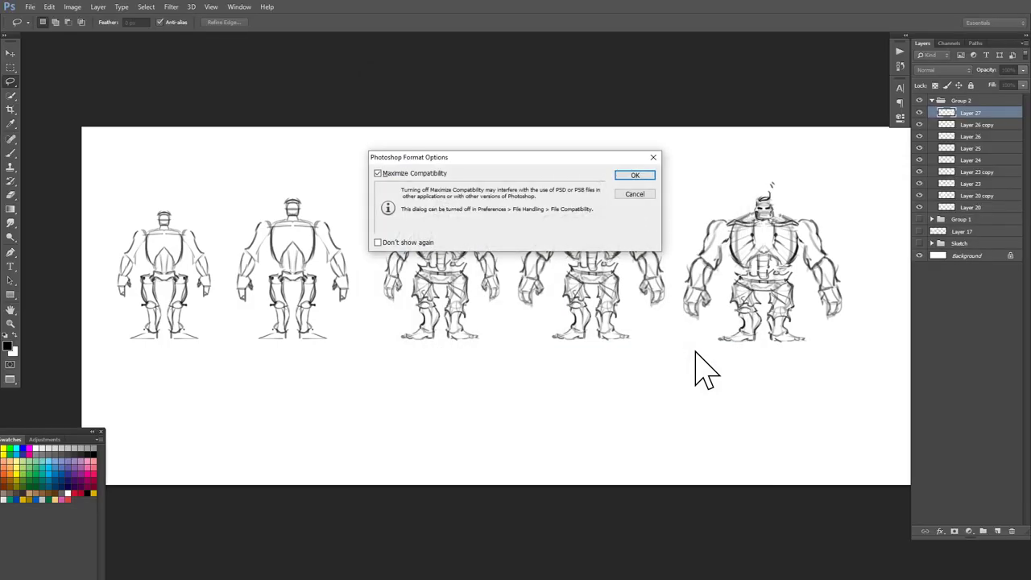
key(Return)
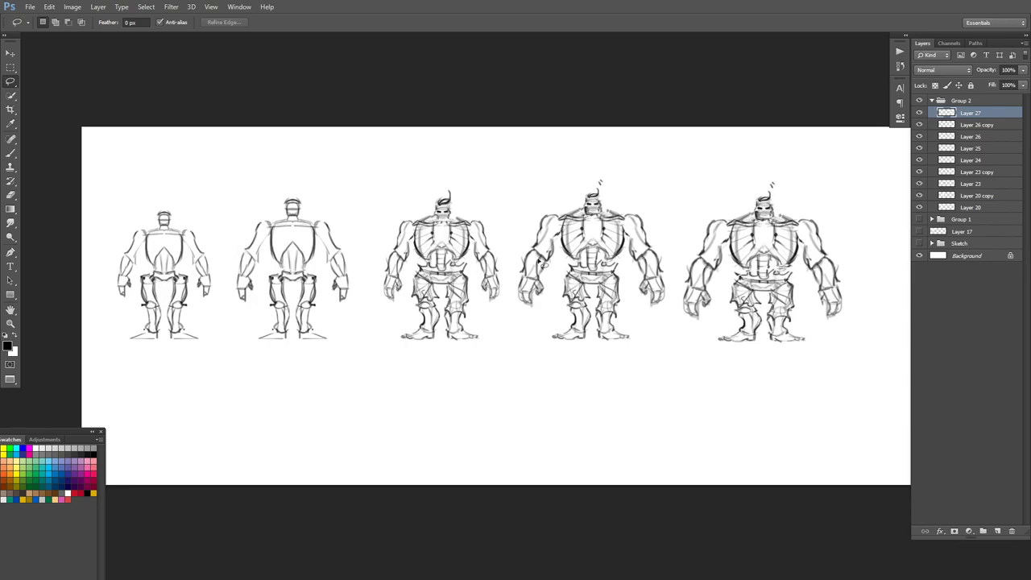
mouse_move(830, 239)
mouse_down()
mouse_move(866, 221)
mouse_move(770, 206)
mouse_move(848, 226)
mouse_up()
drag(789, 274, 780, 291)
key(ctrl+minus)
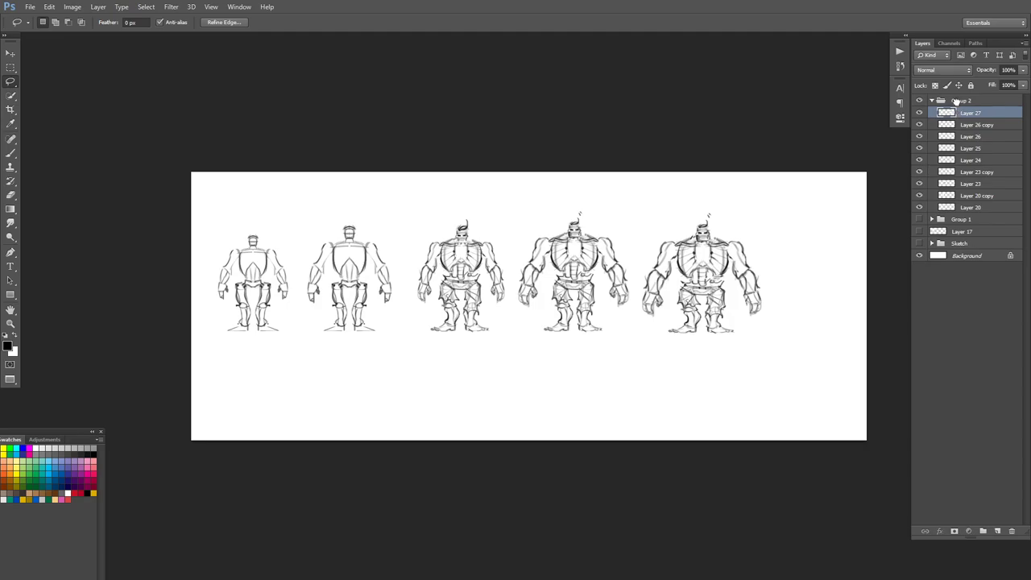
- Move all sketch layers and groups together to centre the row of figures on the canvas, check the composition full screen, and save the file
click(956, 100)
shift+click(970, 243)
drag(805, 290, 843, 308)
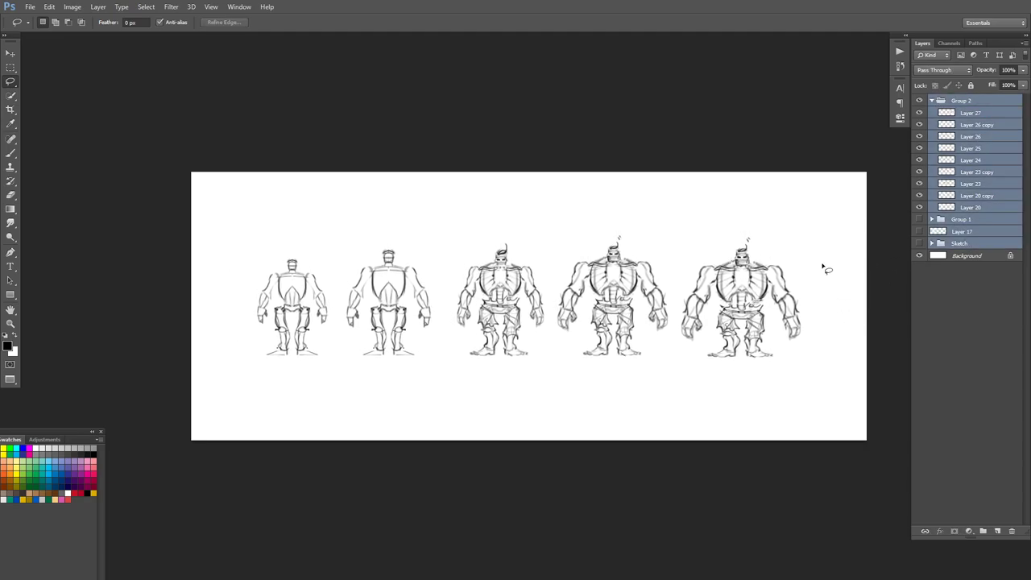
key(f)
key(f)
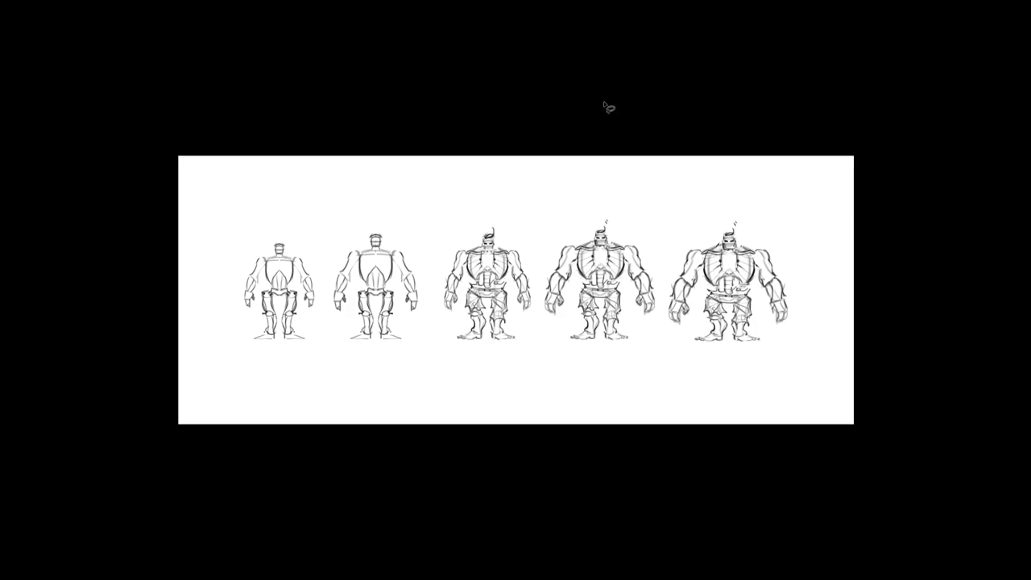
key(f)
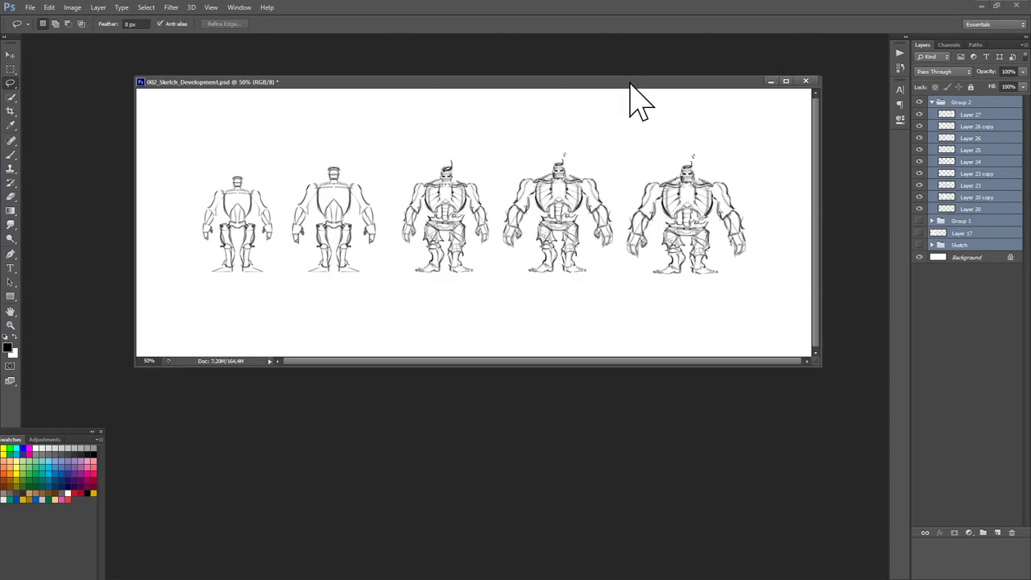
key(ctrl+s)
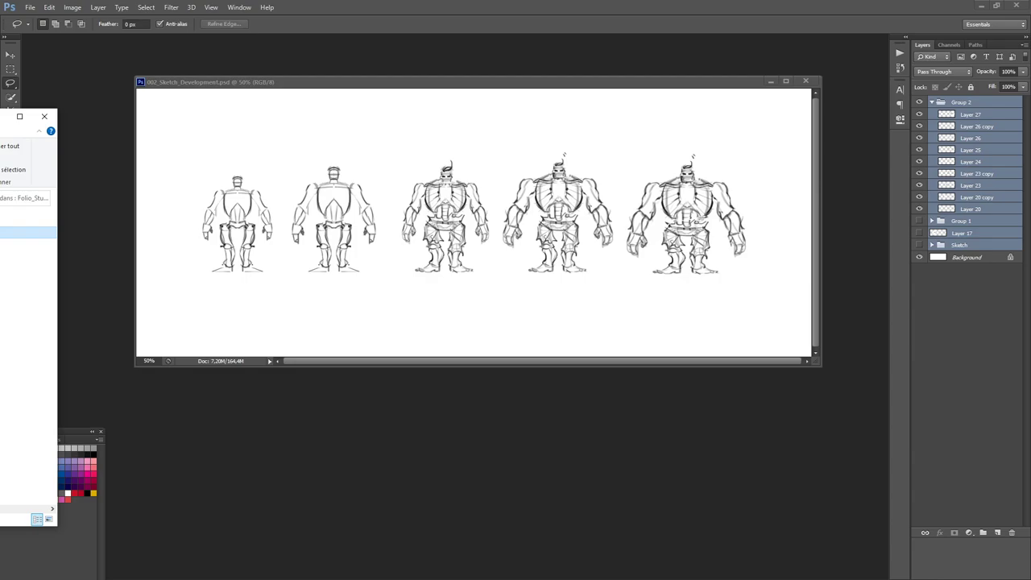
- Browse to the _Briefings folder in the course files and open the "TJ1 - 4Sketches" briefing document in the browser
key(Return)
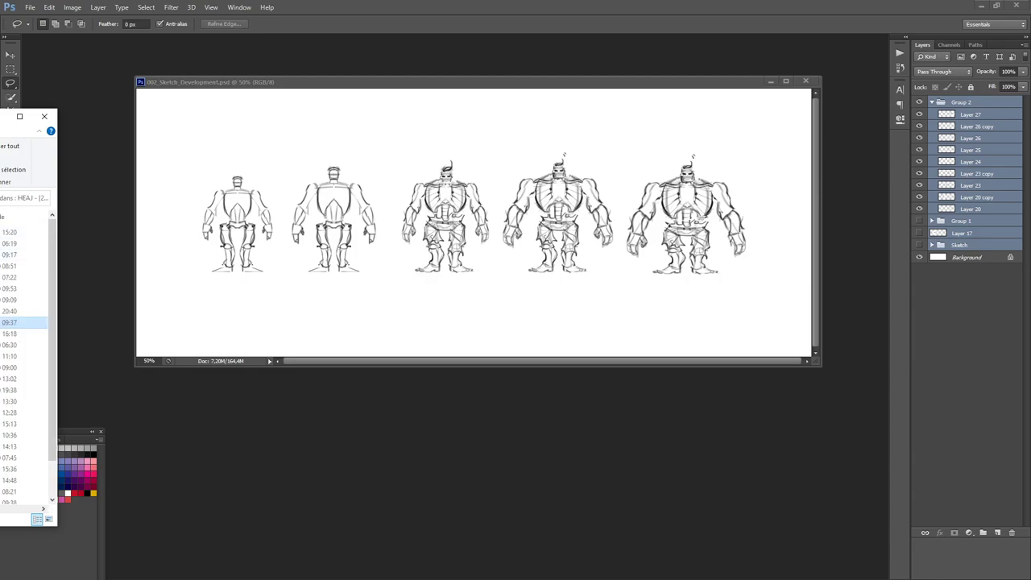
key(Return)
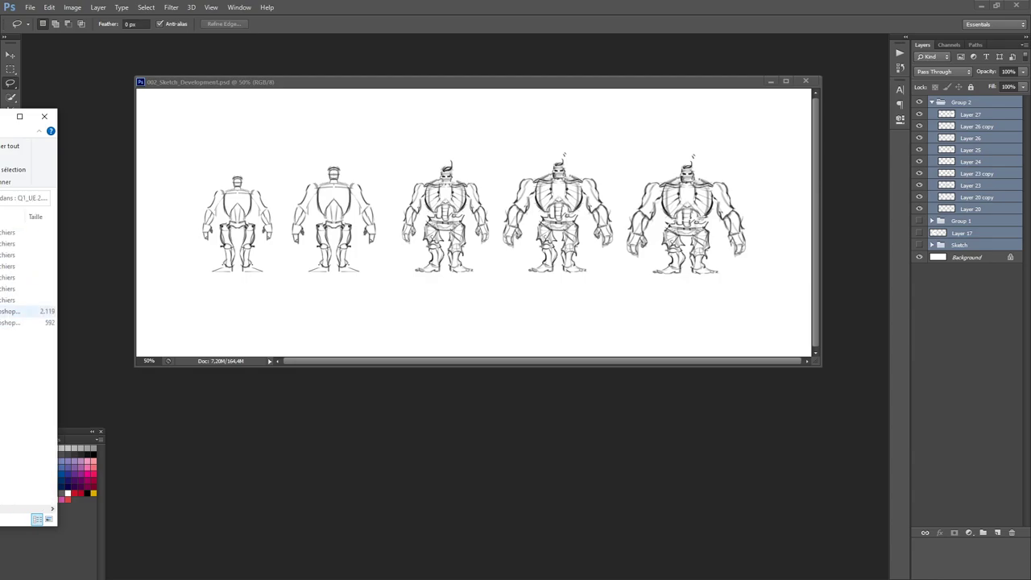
key(Up)
key(Up)
key(Up)
key(Return)
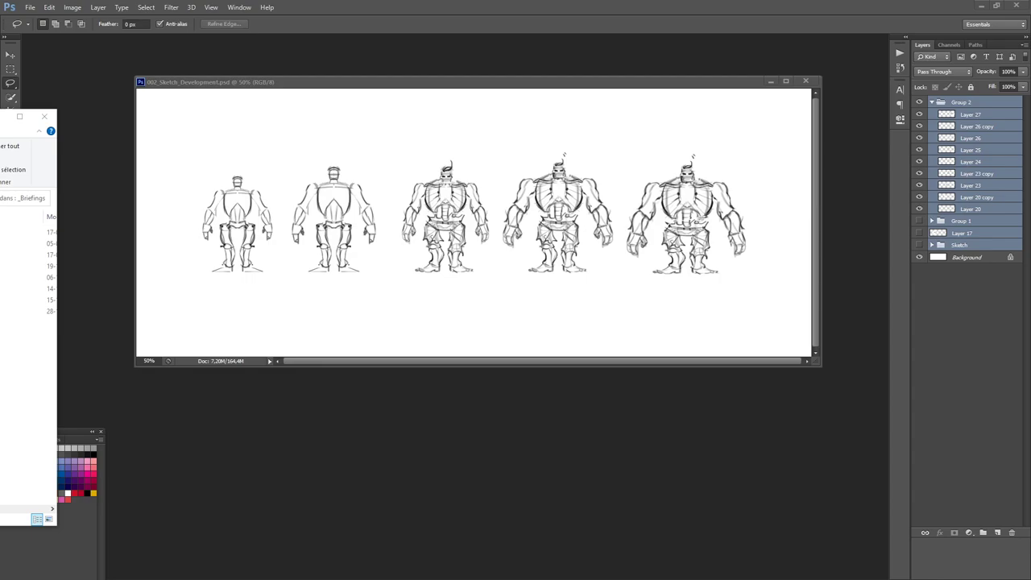
key(alt+Tab)
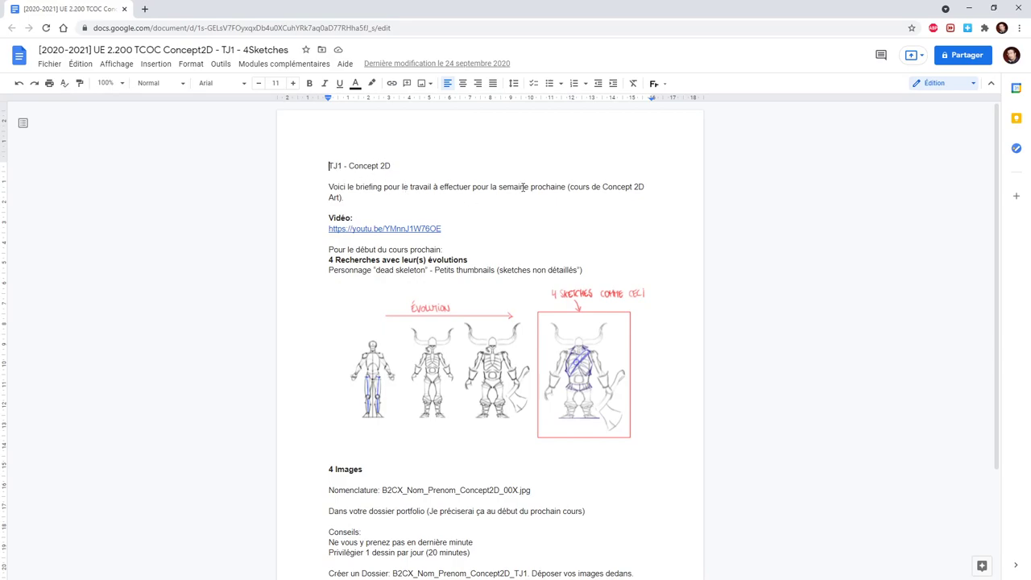
- Reword the end of the briefing's opening sentence to "pour le prochain cours de Concept 2D", removing the parentheses and "Art"
drag(499, 186, 566, 186)
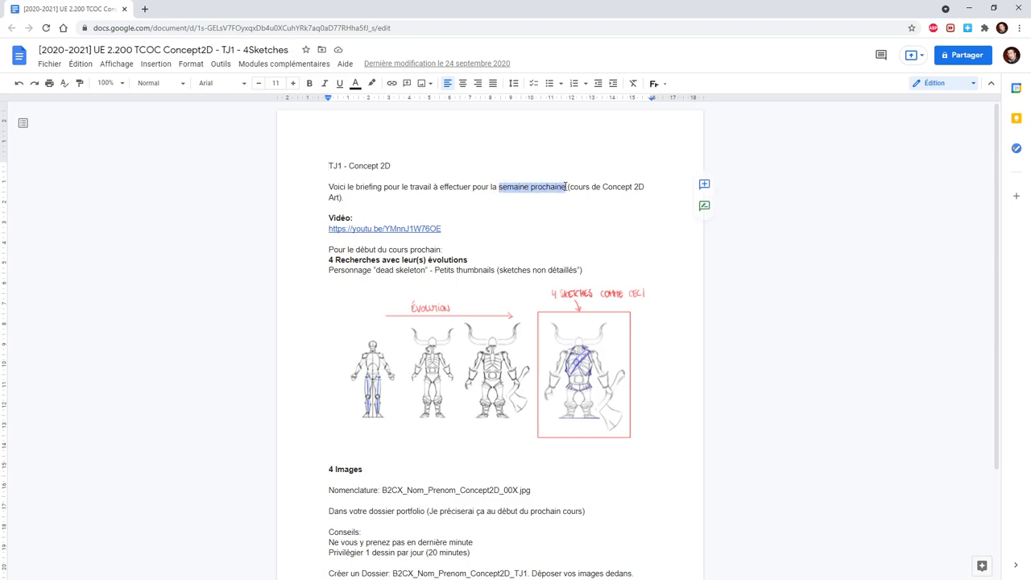
click(571, 186)
drag(570, 187, 492, 187)
text(e)
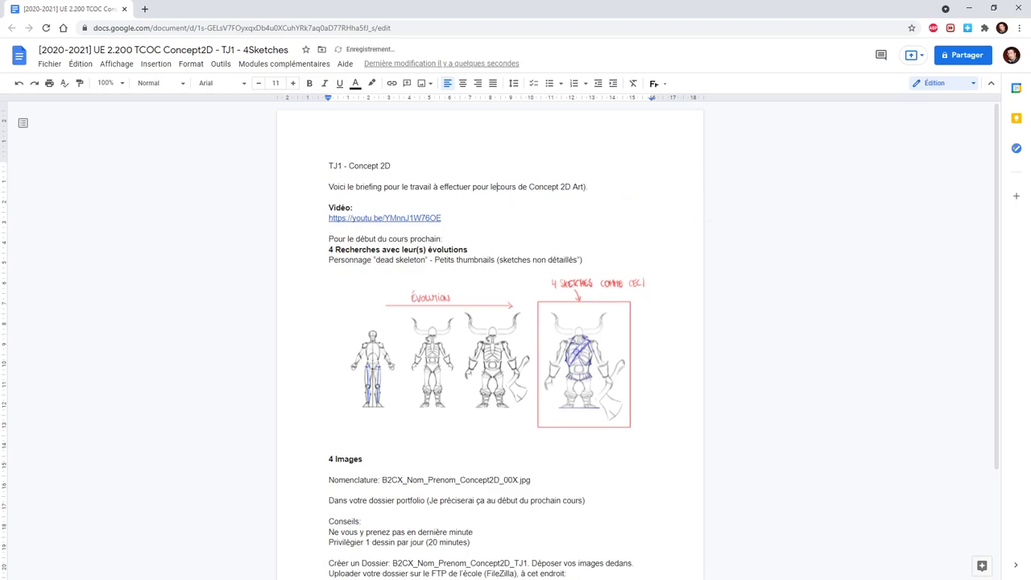
text( prochain)
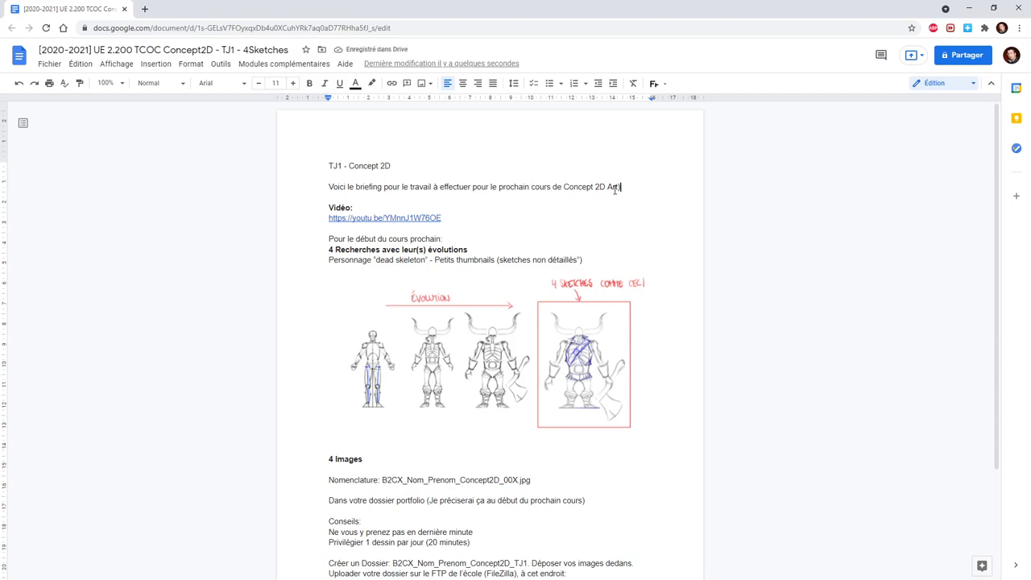
drag(612, 187, 625, 186)
key(BackSpace)
- Delete the "Vidéo:" heading with its link and the old evolution sketch image from the briefing
drag(452, 218, 321, 207)
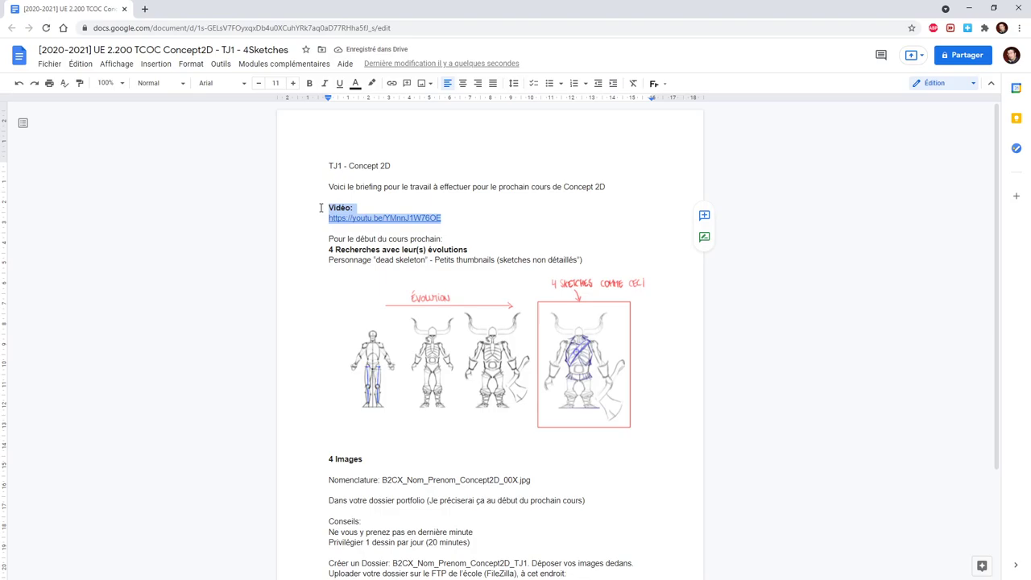
key(Delete)
key(Delete)
key(Delete)
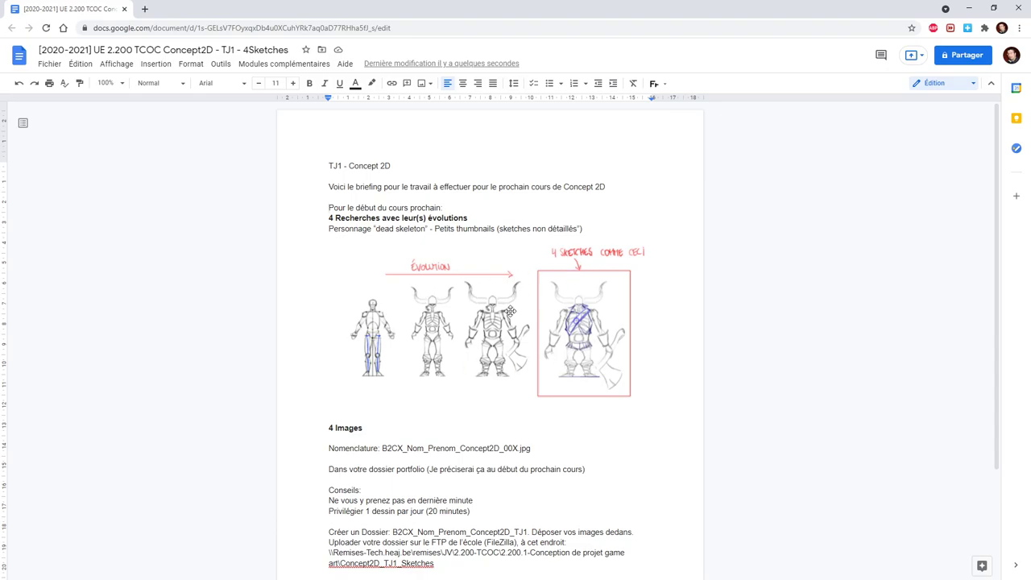
click(510, 311)
key(Delete)
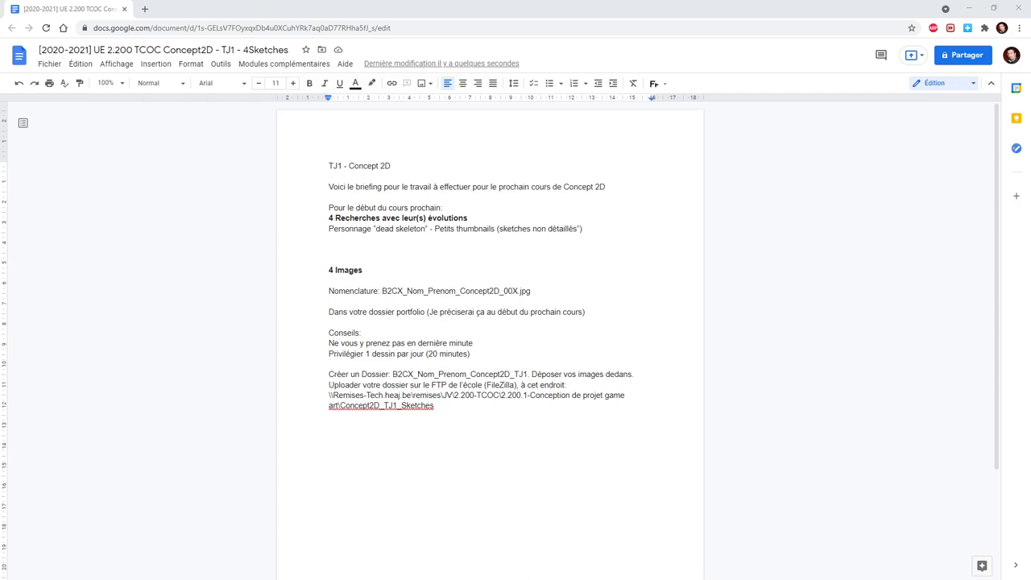
- Copy the row of five figures from the Photoshop document into the briefing's empty image spot, and change "dead skeleton" to "Hero skeleton"
key(alt+Tab)
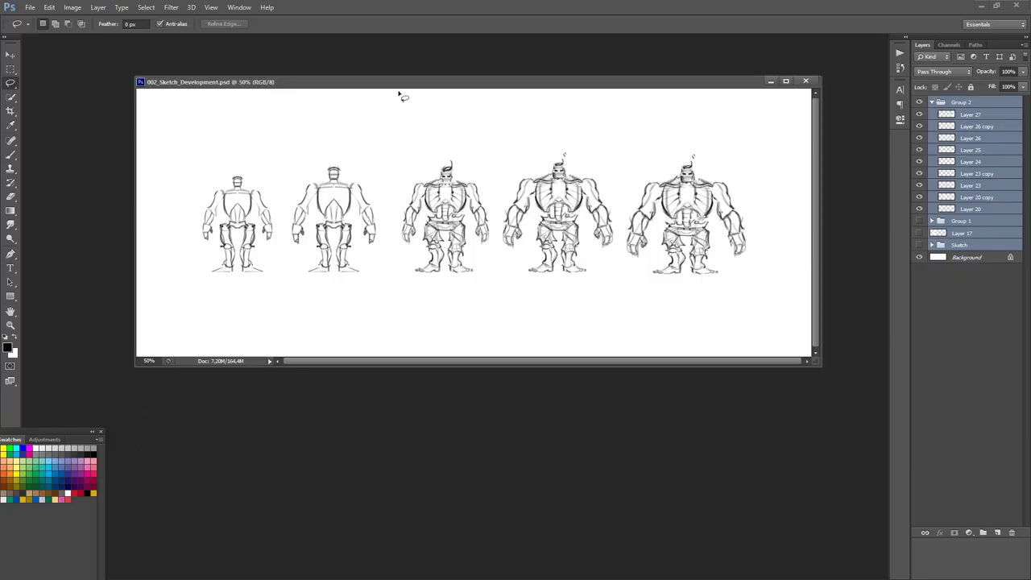
click(11, 70)
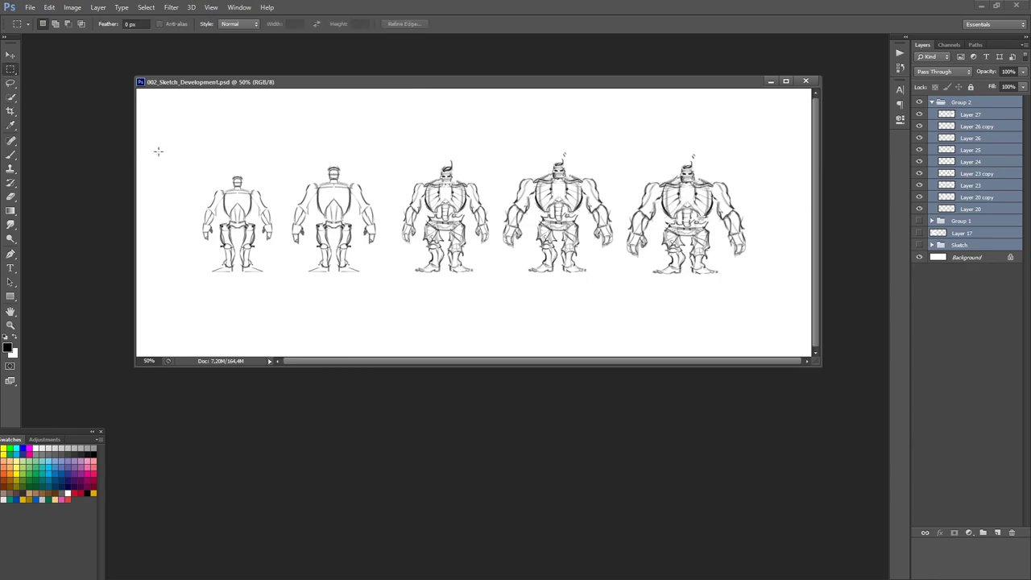
drag(182, 139, 747, 286)
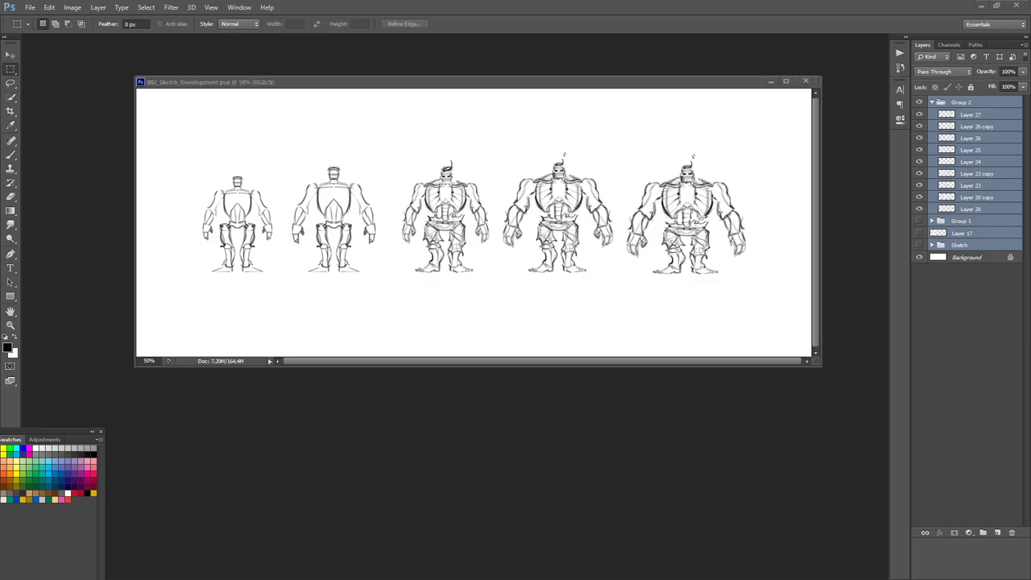
key(alt+Tab)
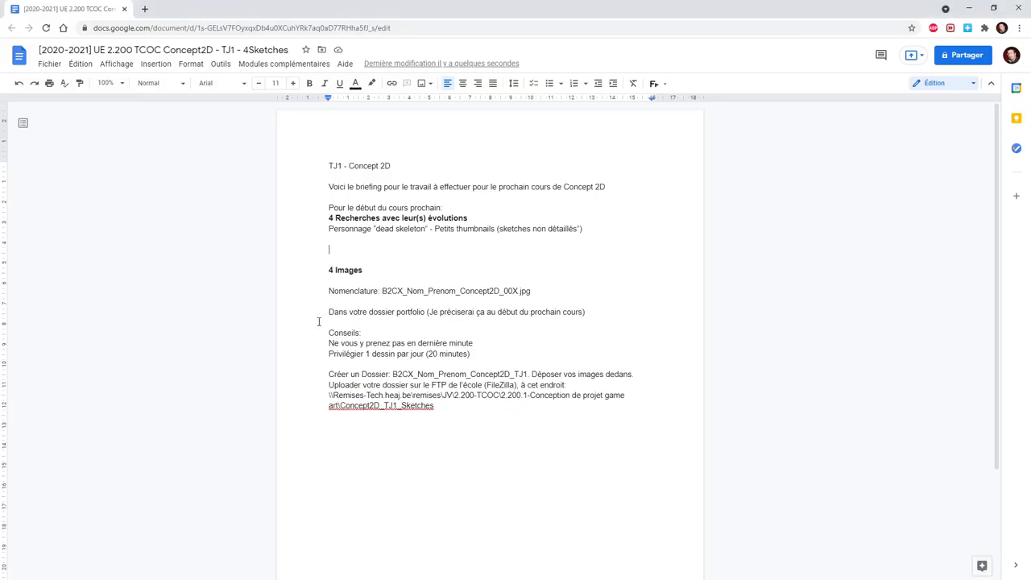
key(ctrl+v)
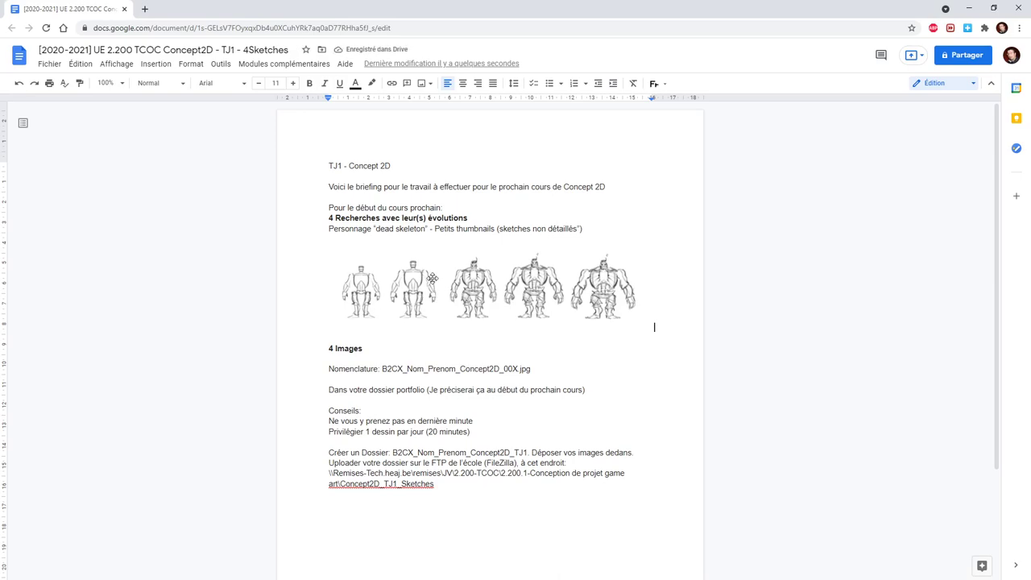
mouse_move(376, 229)
mouse_down()
mouse_move(403, 229)
mouse_move(393, 228)
mouse_up()
text(Hero)
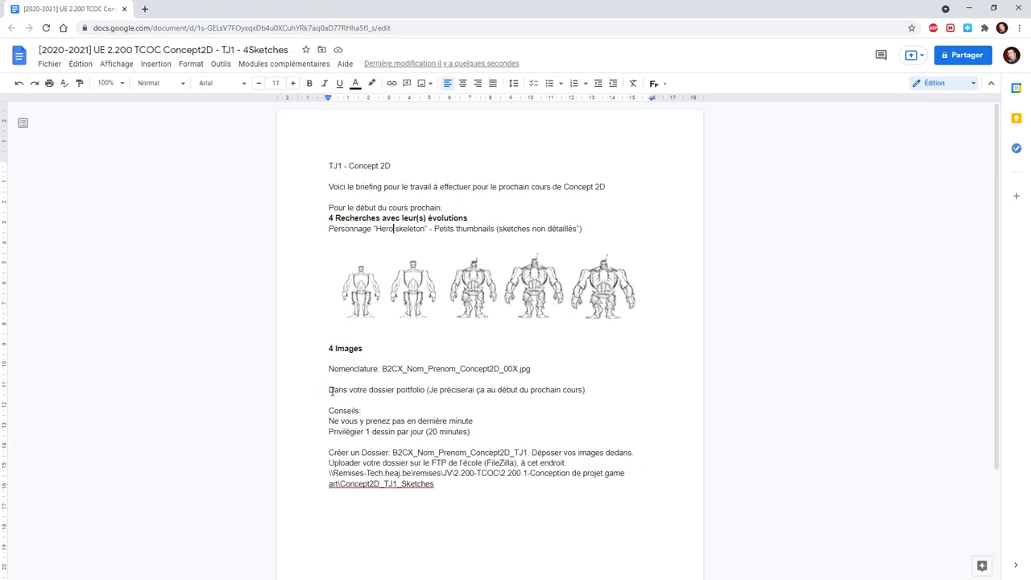
drag(327, 389, 592, 390)
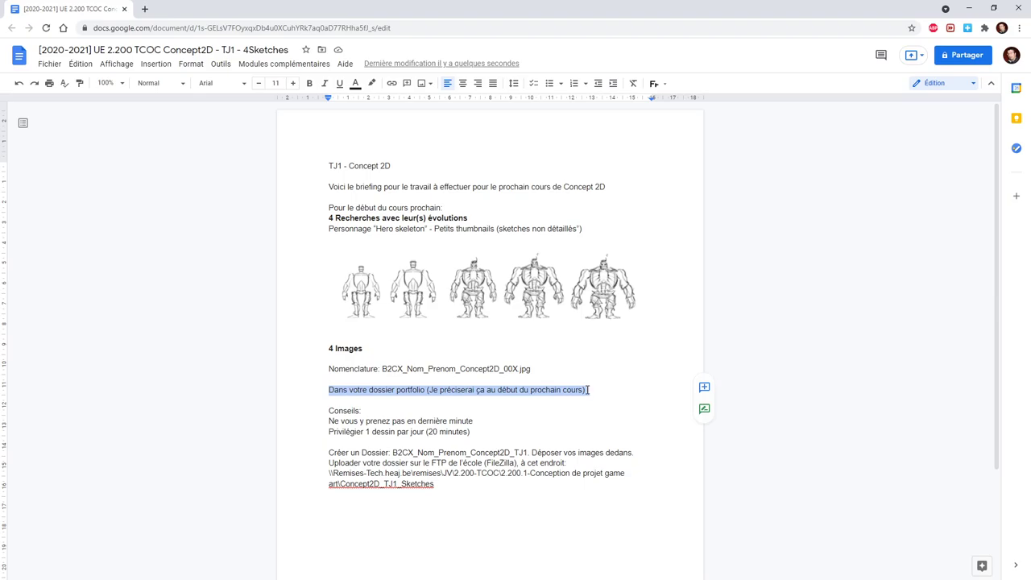
click(589, 390)
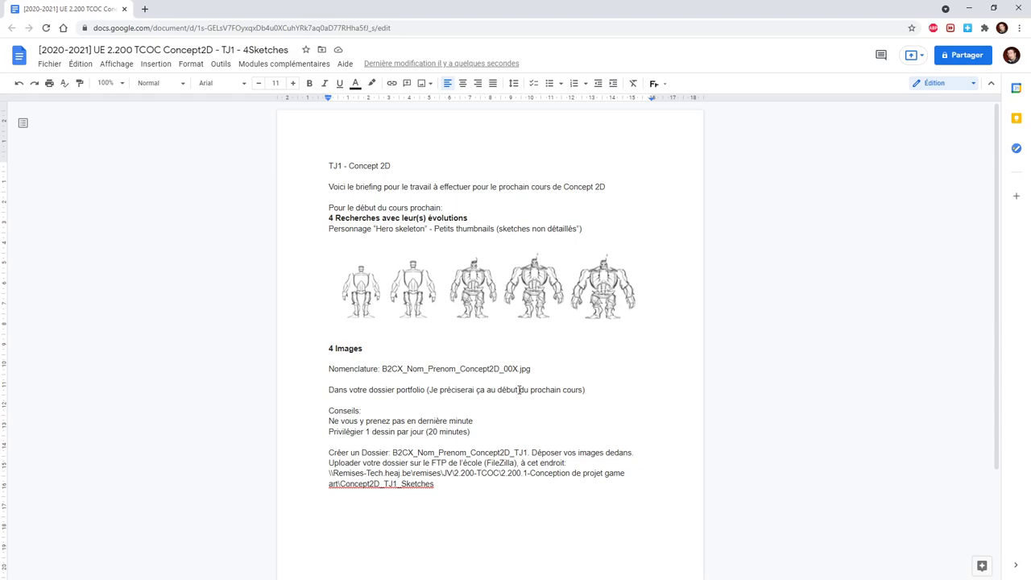
click(366, 421)
click(376, 432)
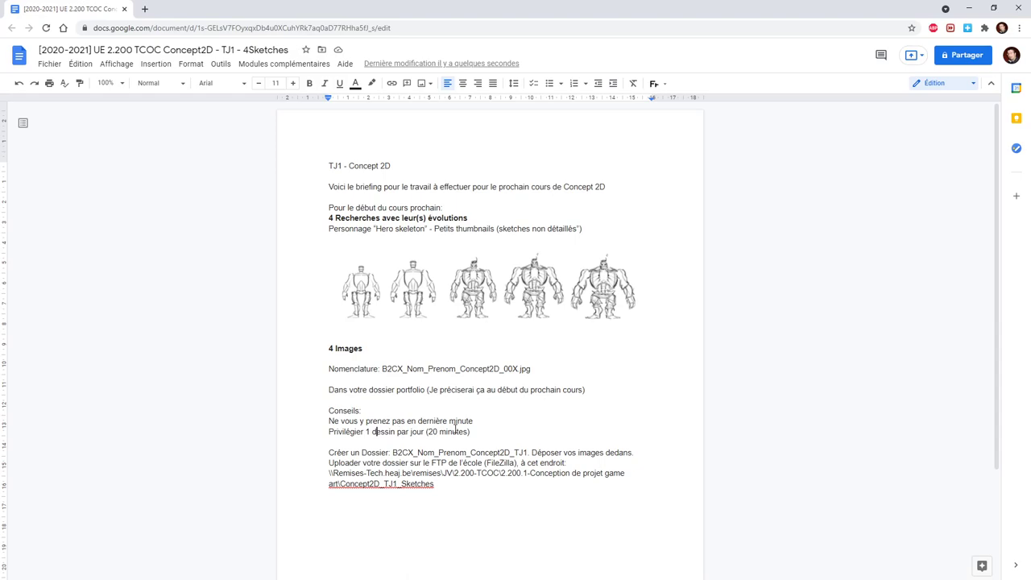